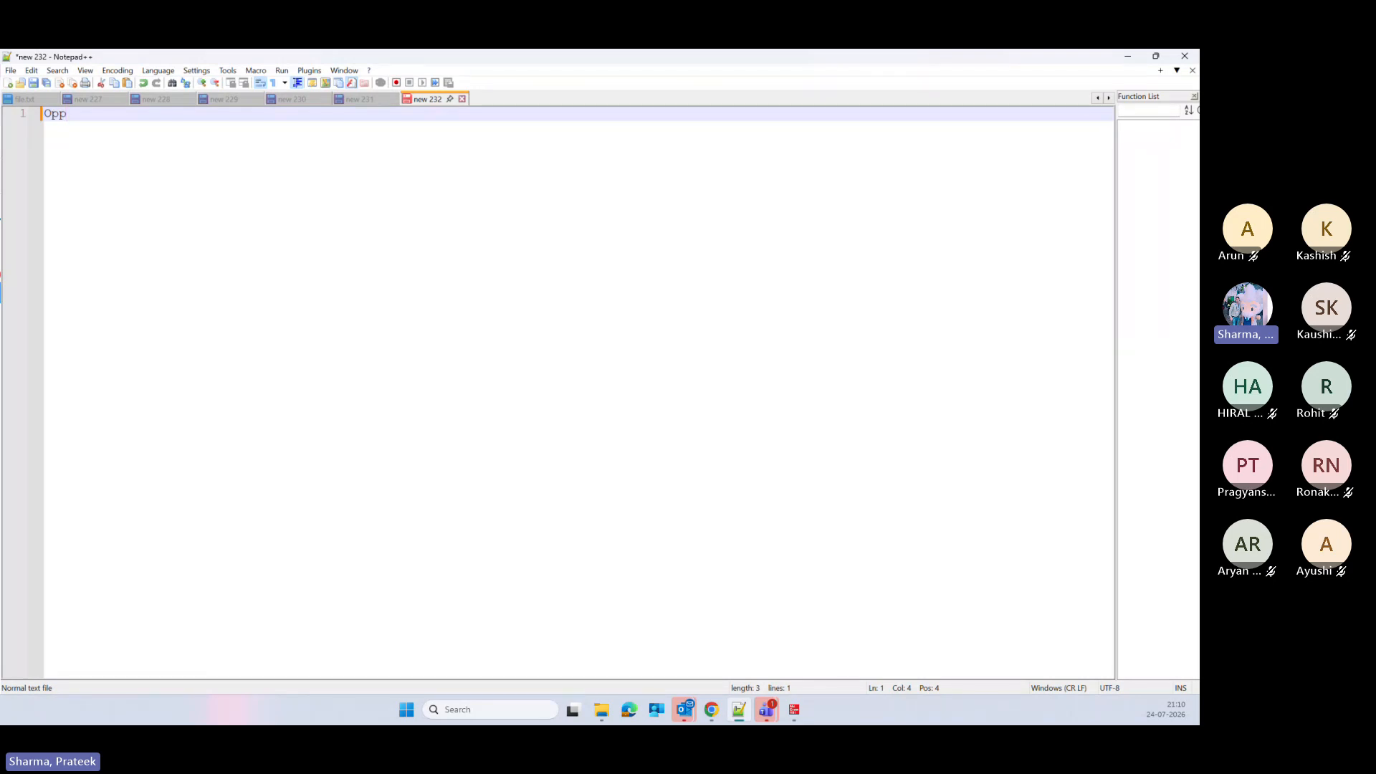
Step: Complete the note's first line as "Opportunity-----" and write "OrderDetail------" on line 3
type("ortunity-----")
key("alt+Tab")
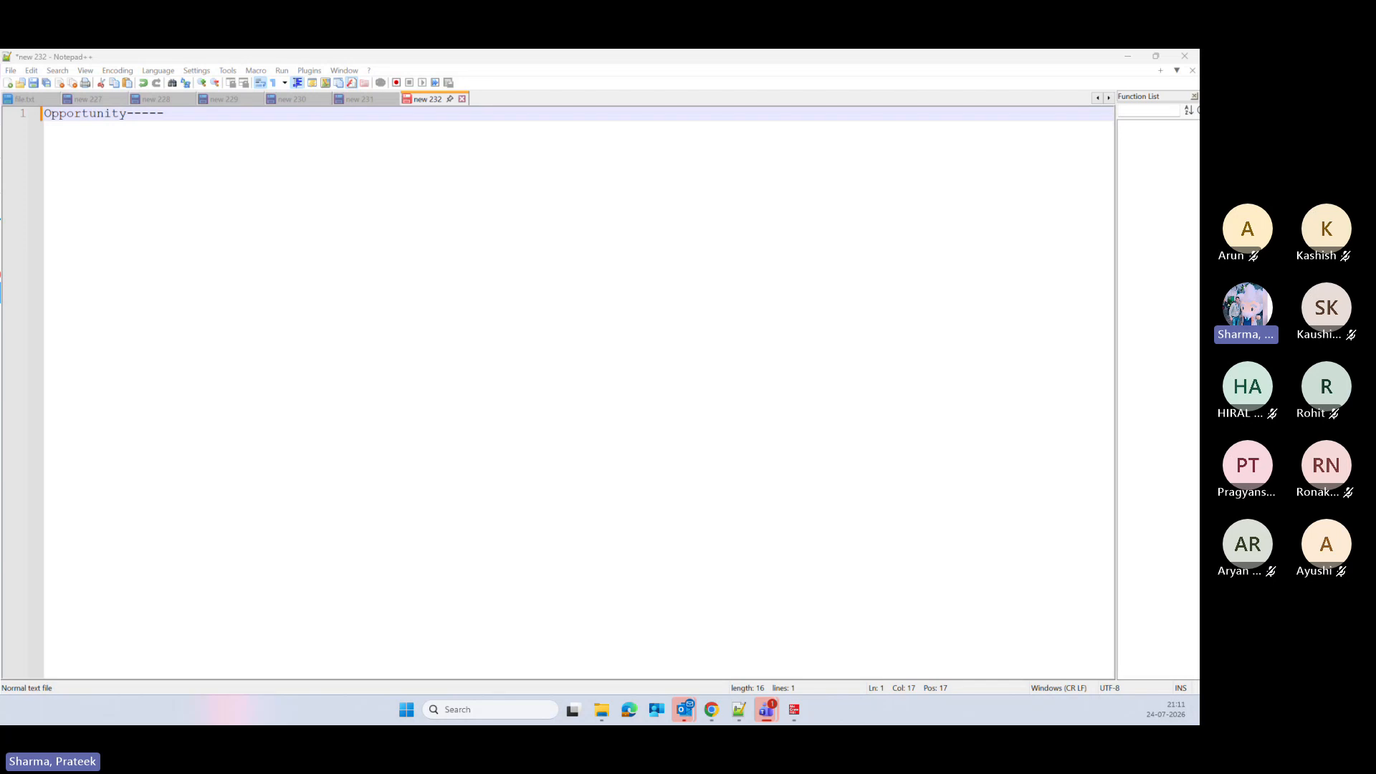
left_click(185, 121)
key("Return")
key("Return")
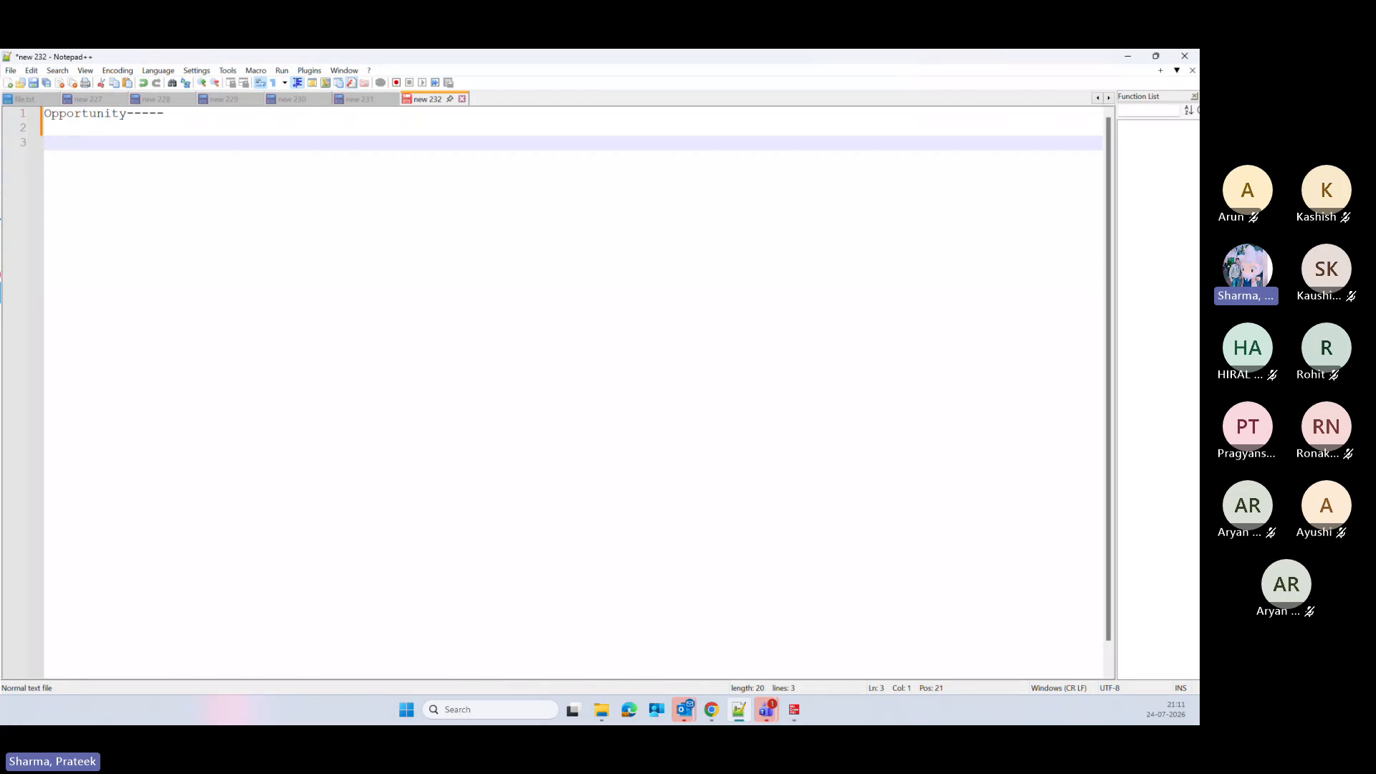
type("OrderDetail")
type("------")
Step: Append "OrderItemsDetail" directly after "OrderDetail------" on line 3
double_click(85, 114)
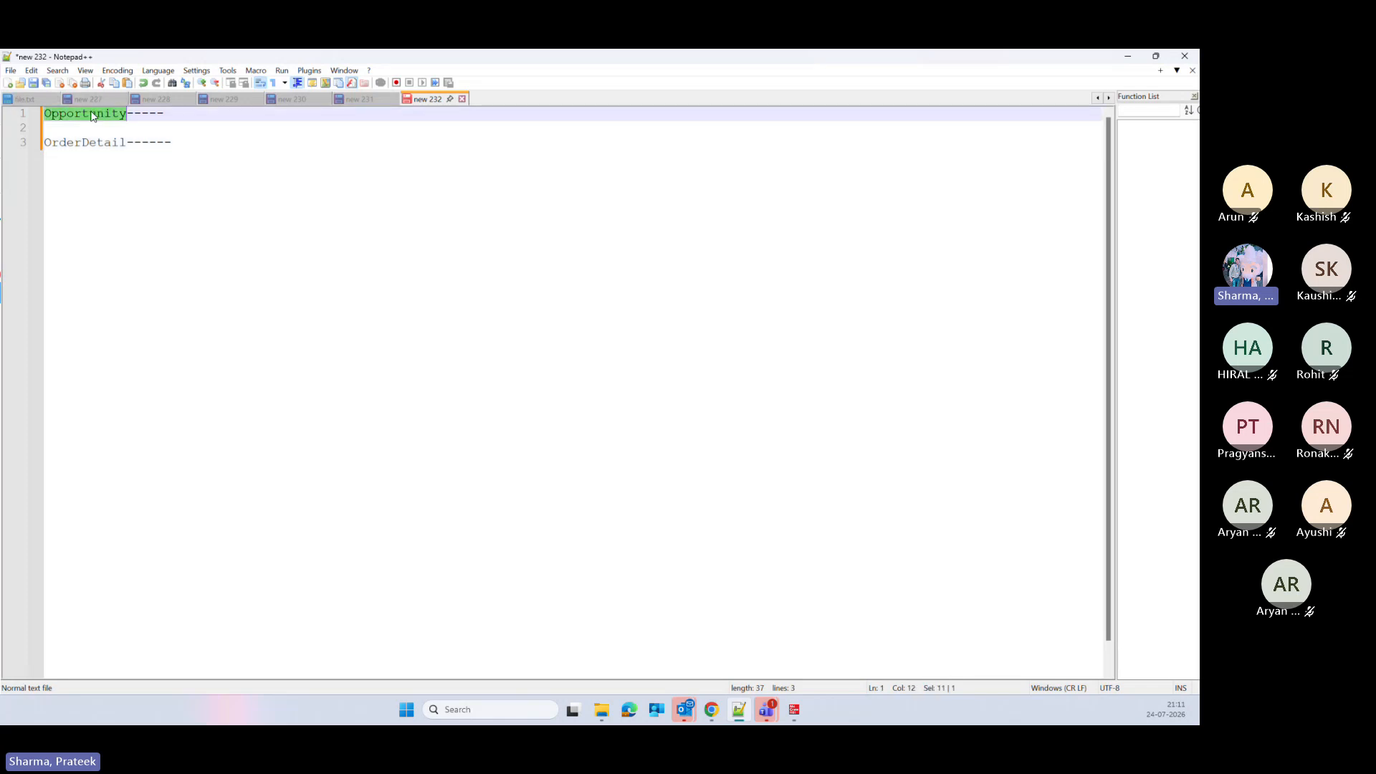
double_click(104, 141)
left_click(205, 139)
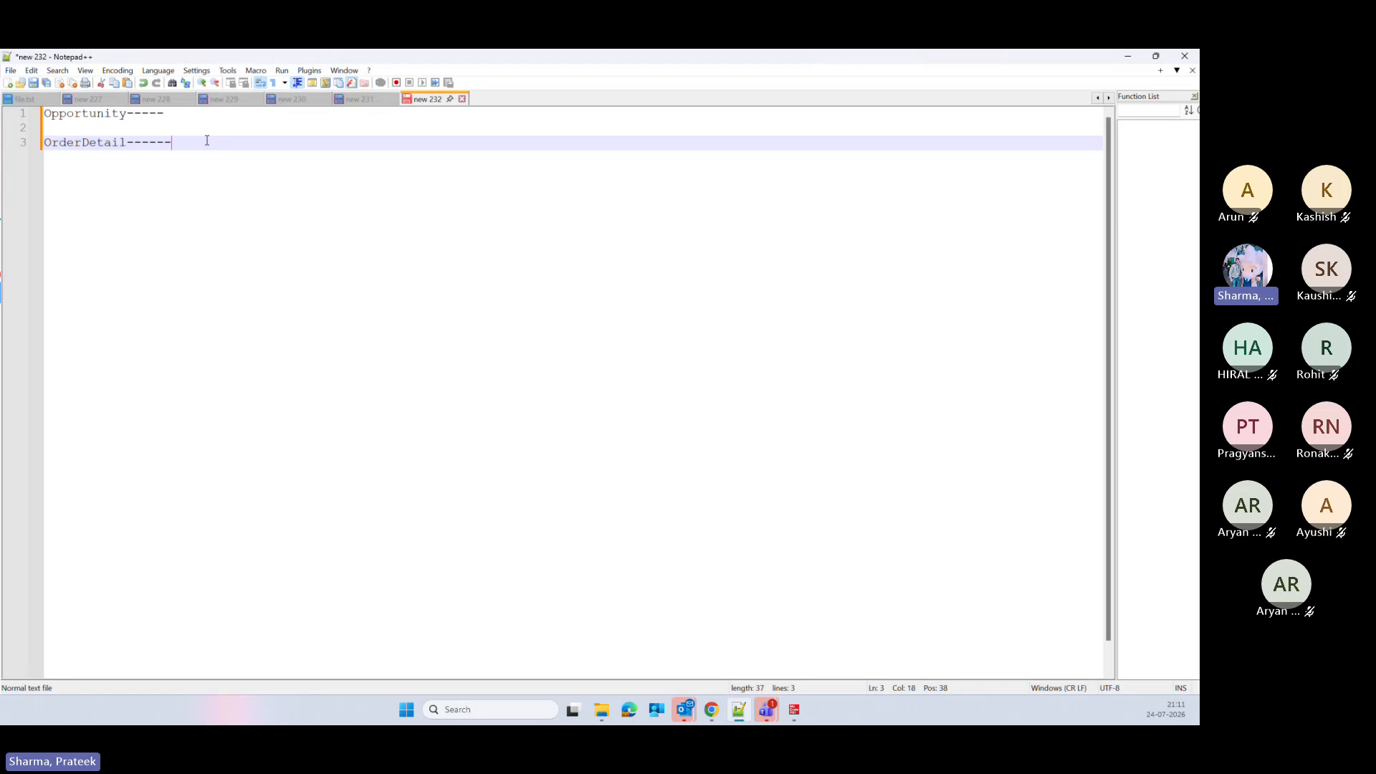
type("Orde")
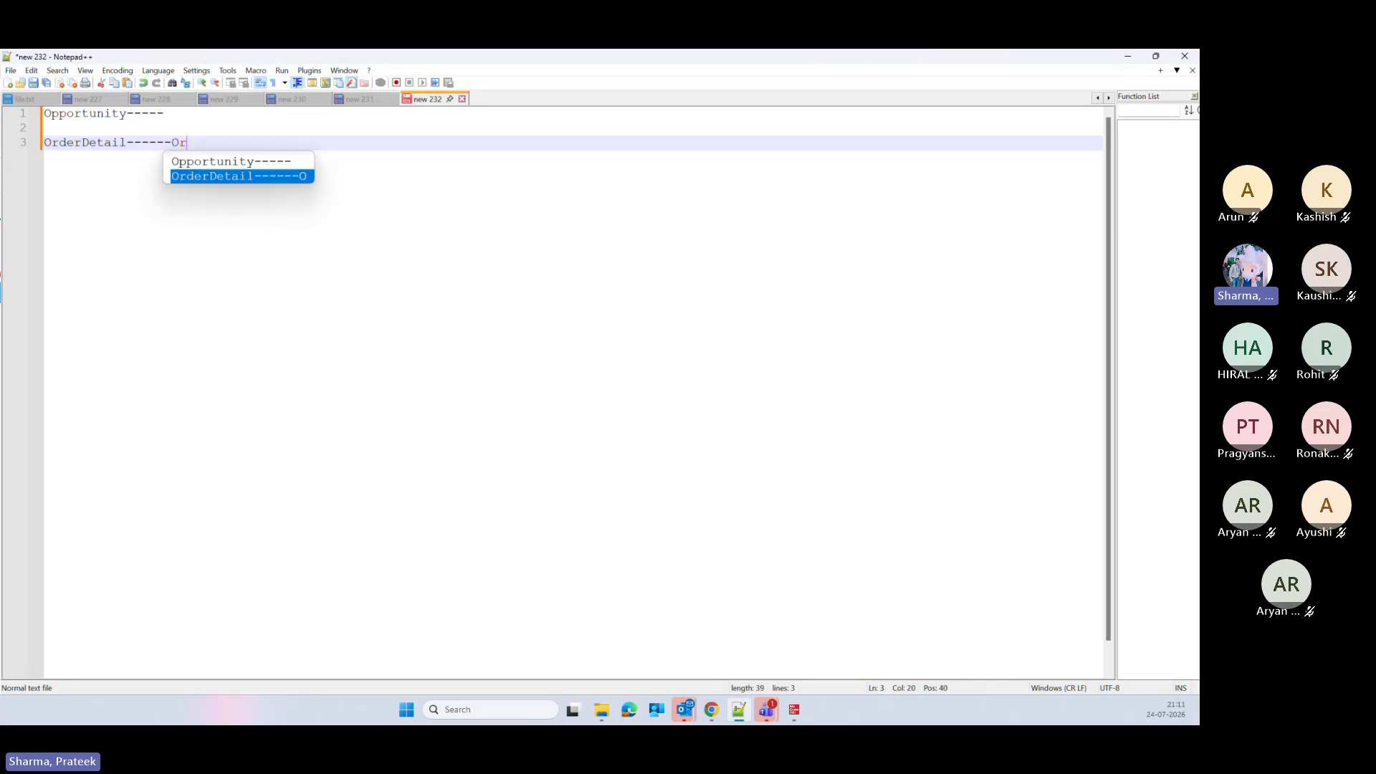
type("rDe")
key("BackSpace")
key("BackSpace")
type("Ite")
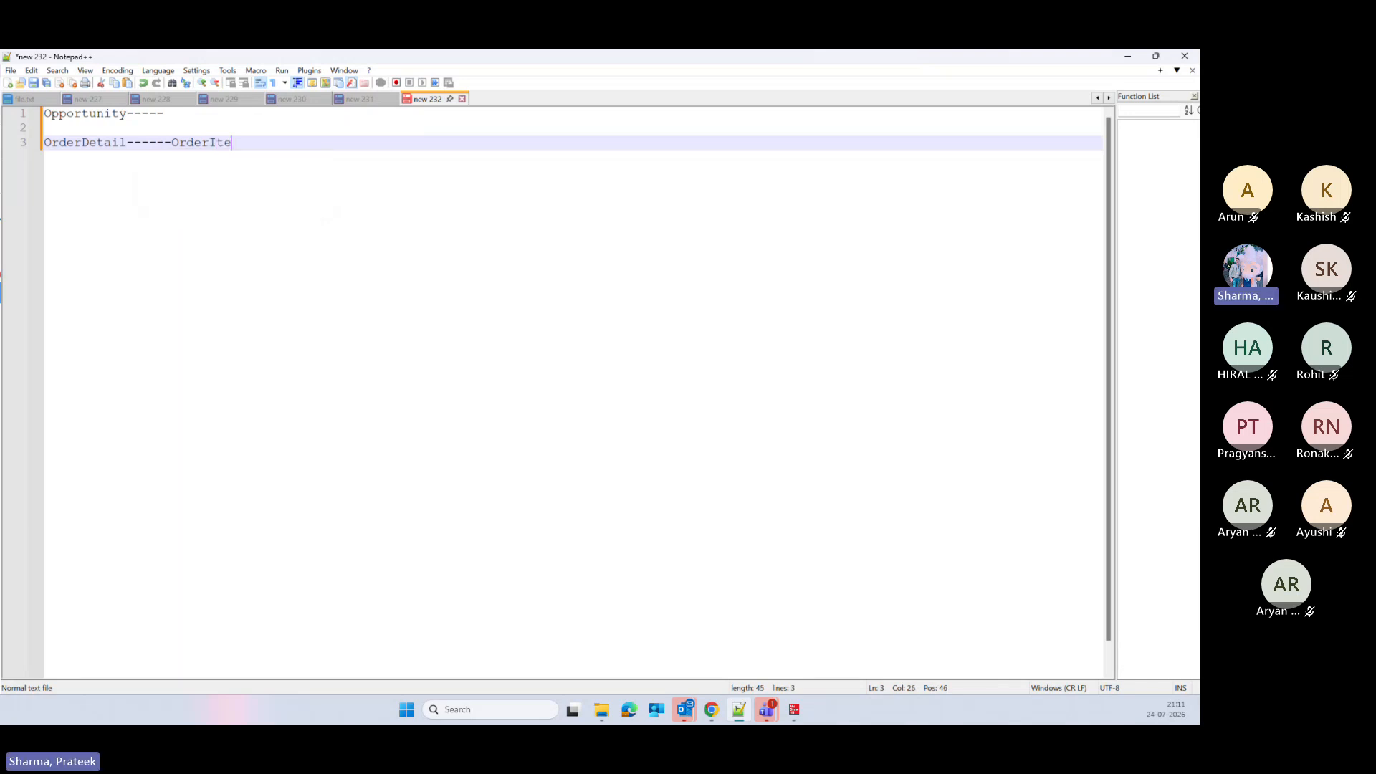
type("msDetail")
Step: Highlight the object names Opportunity, OrderDetail and OrderItemsDetail one after another in the note
double_click(71, 113)
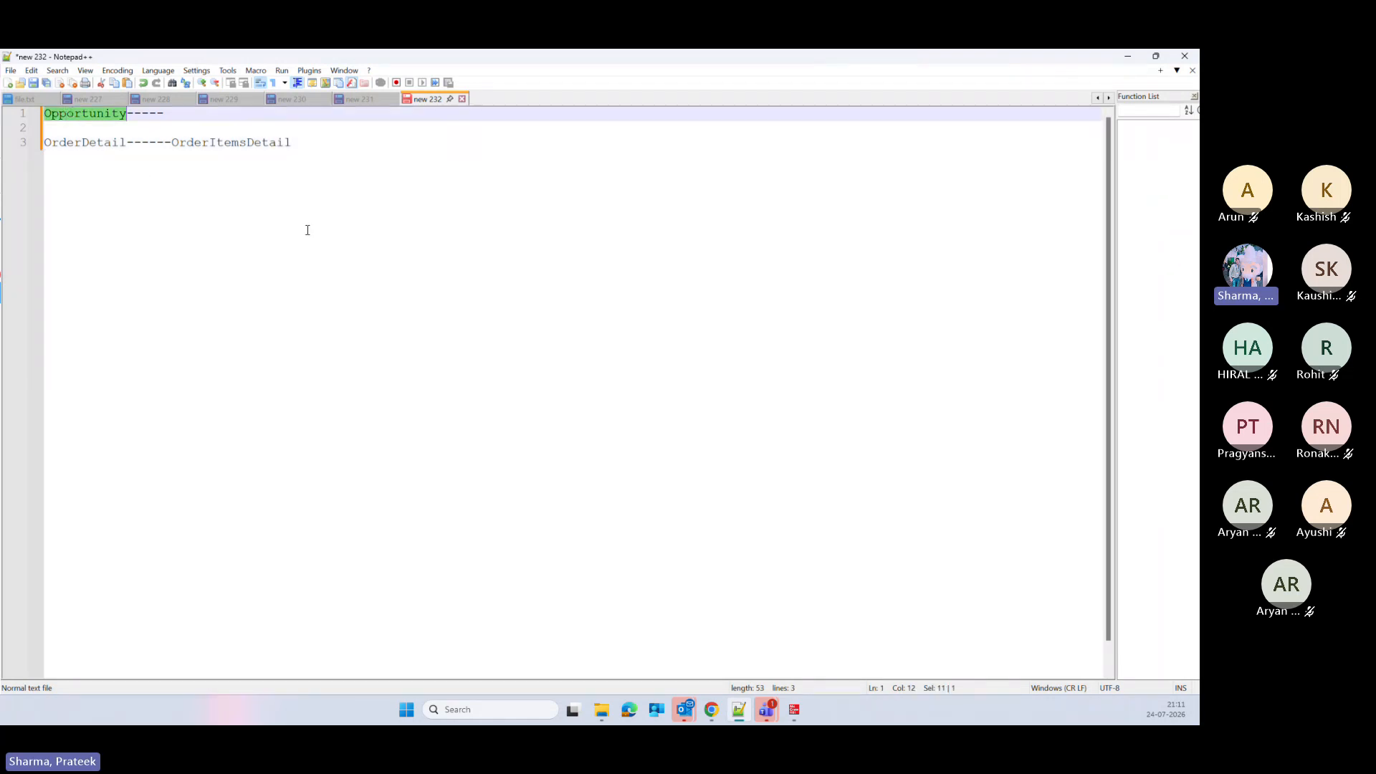
double_click(78, 142)
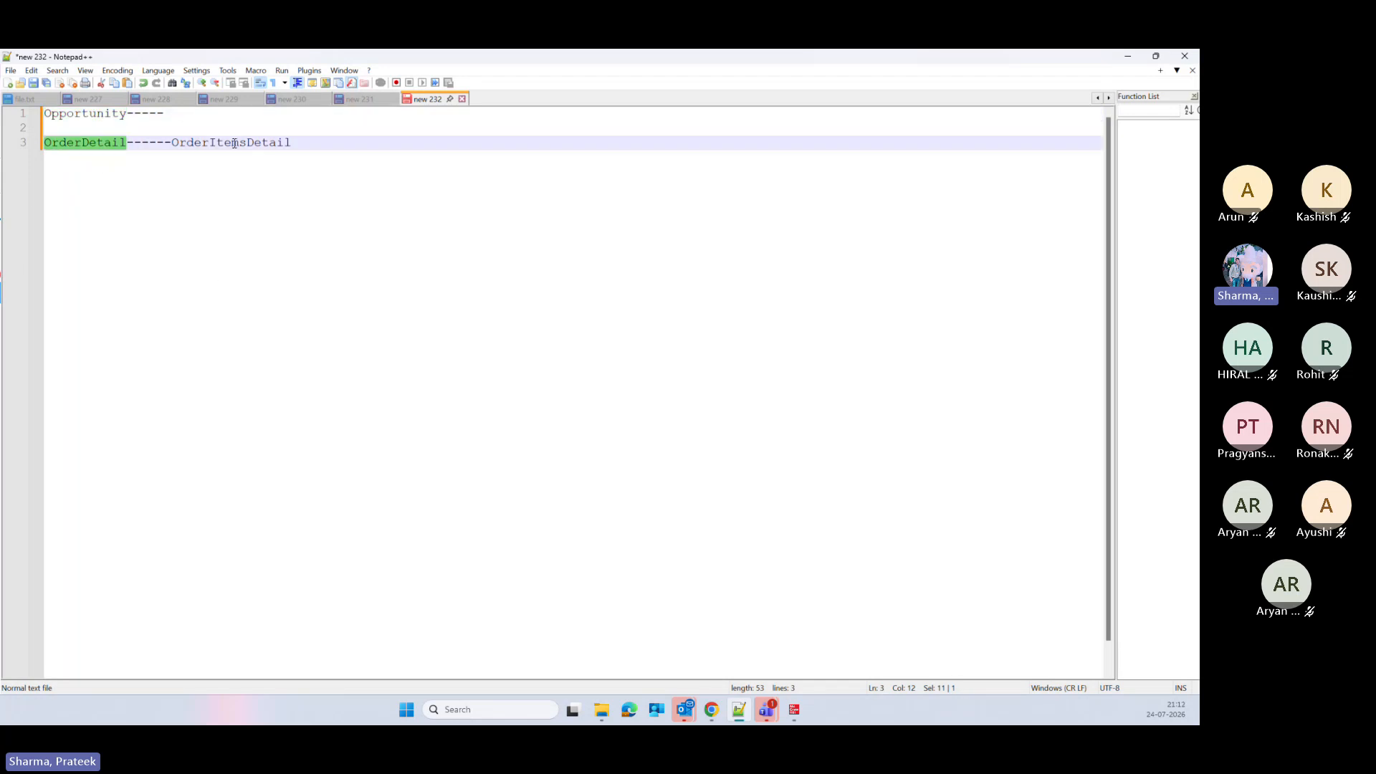
left_click(172, 142)
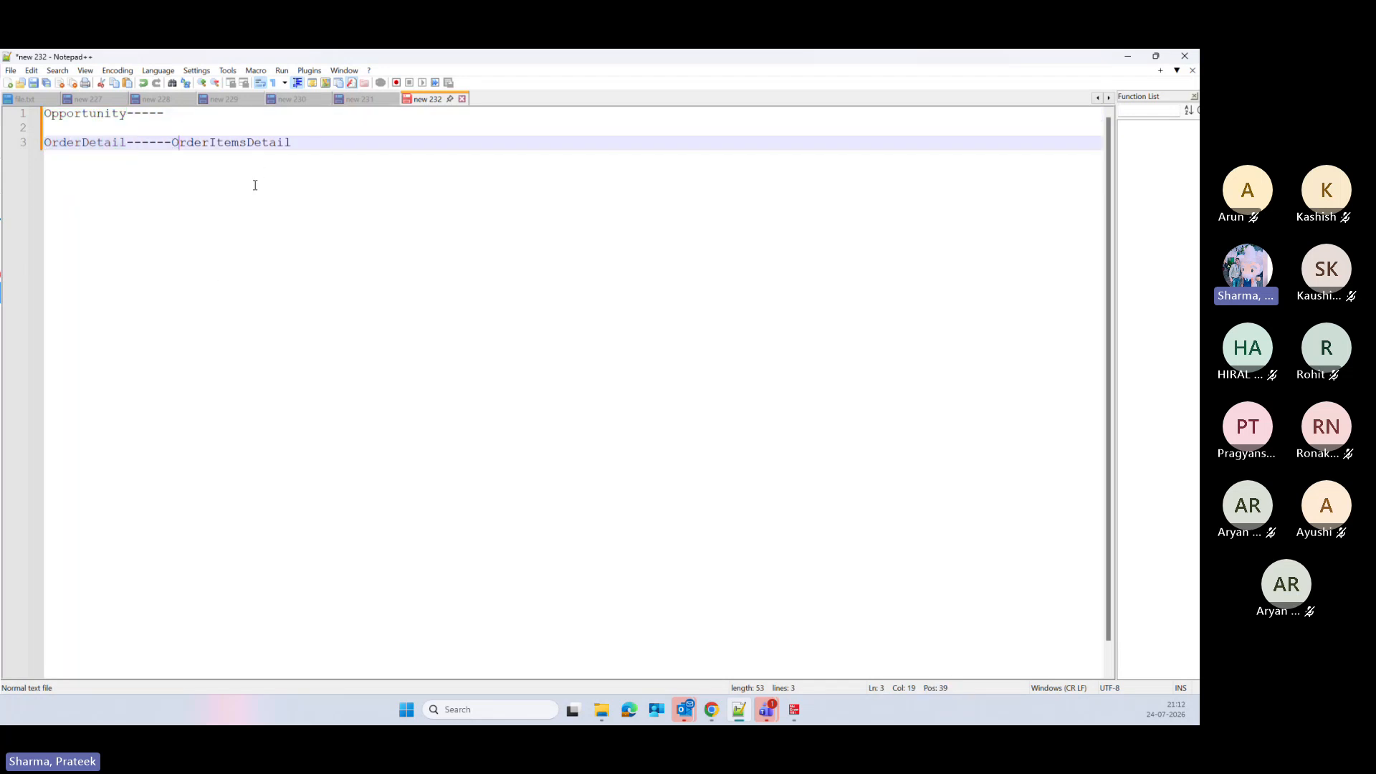
key("Left")
key("shift+End")
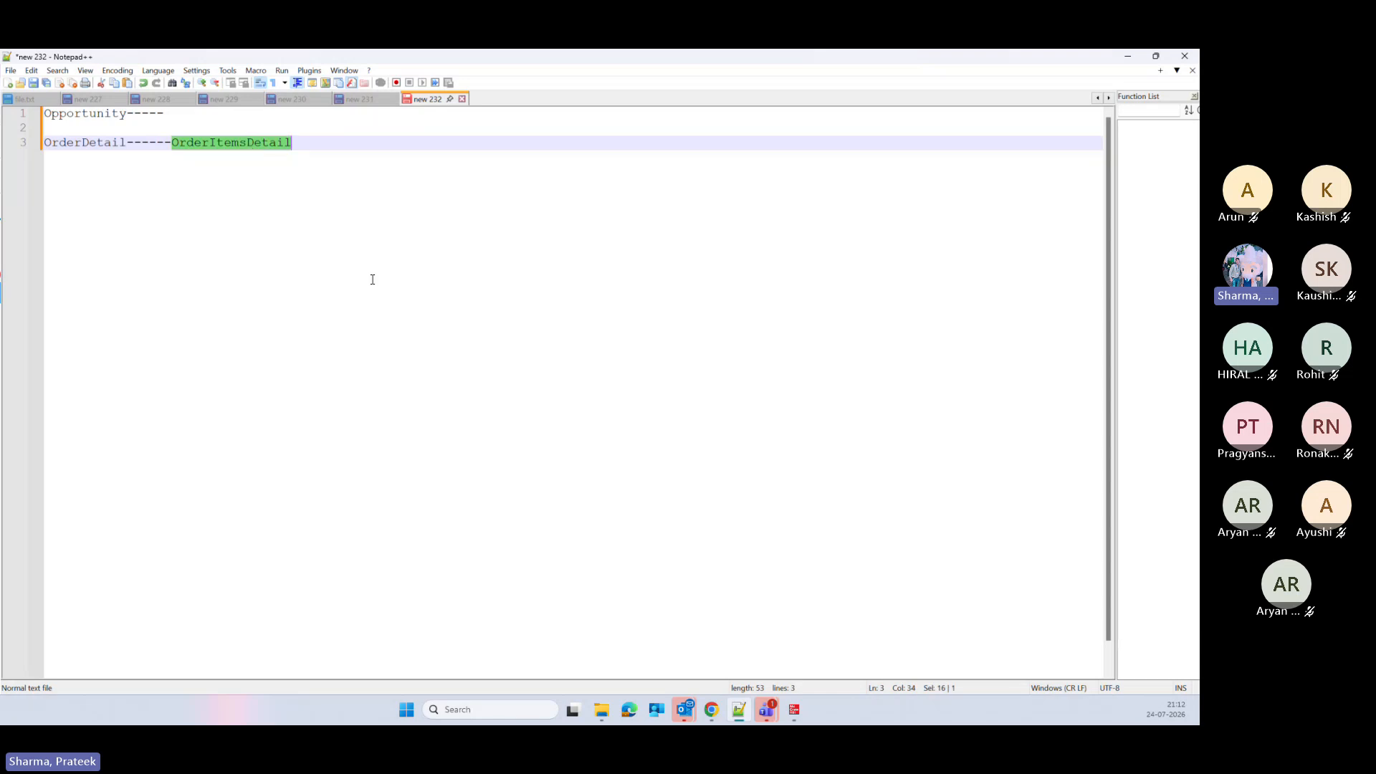
Step: Add the condition "Opp Stage==Close Won" on line 6, leaving two blank lines below the object names
left_click(305, 142)
key("Return")
key("Return")
key("Return")
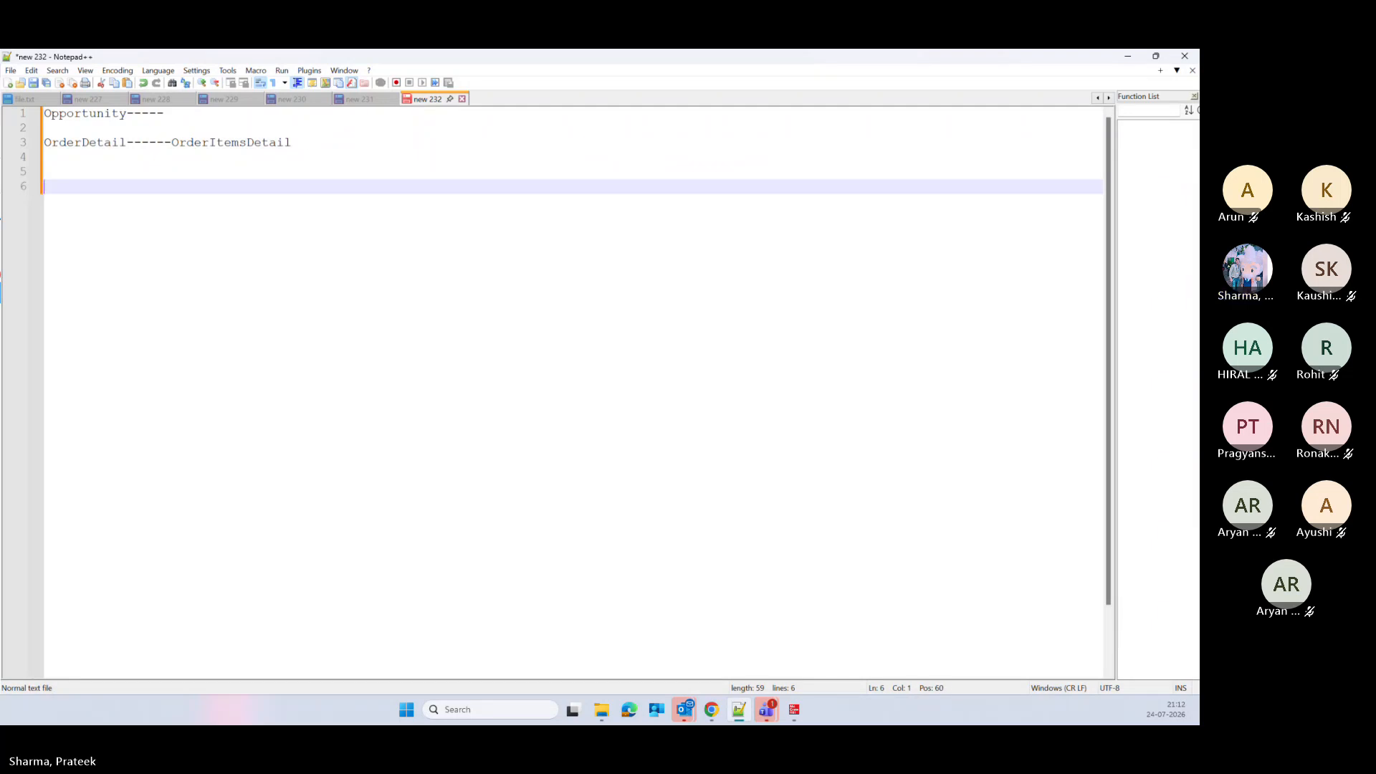
type("Opp Stage")
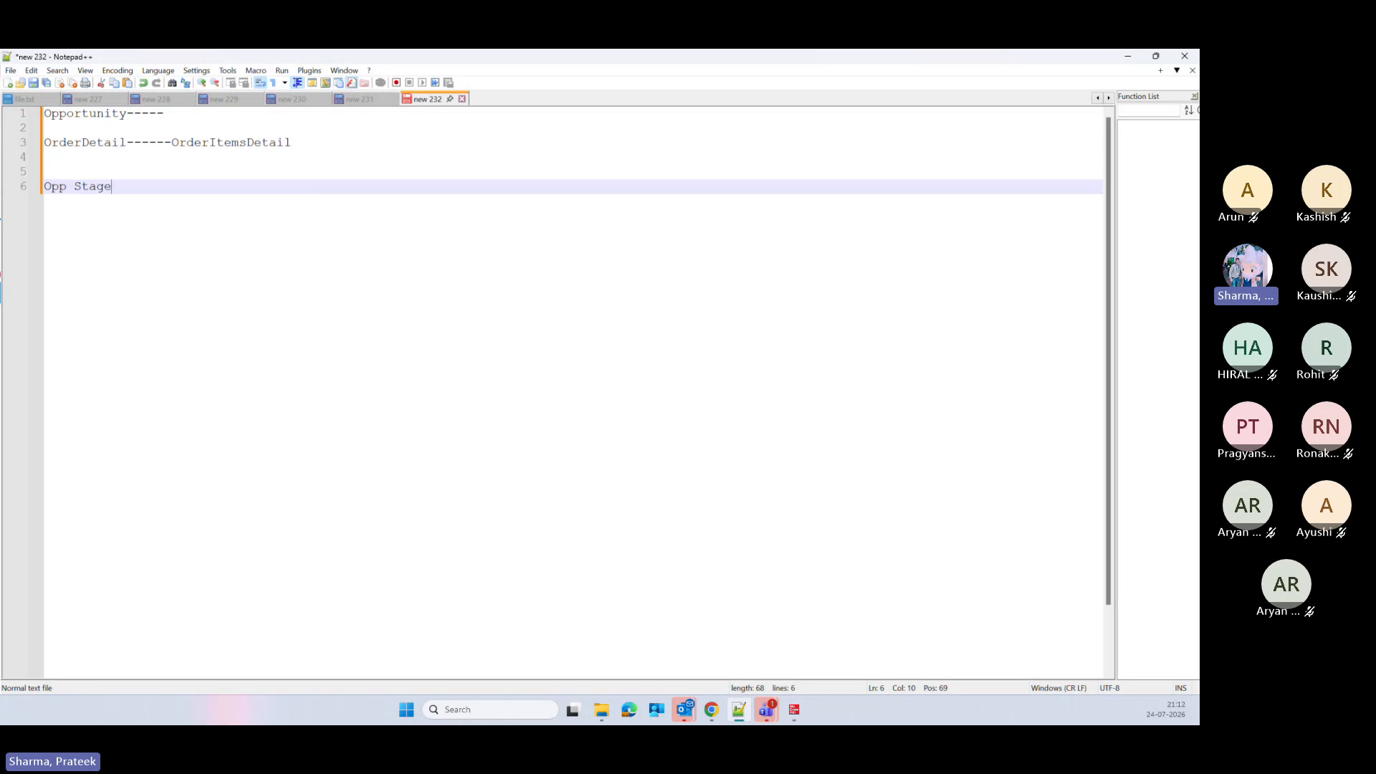
type("===")
key("BackSpace")
type("Close ")
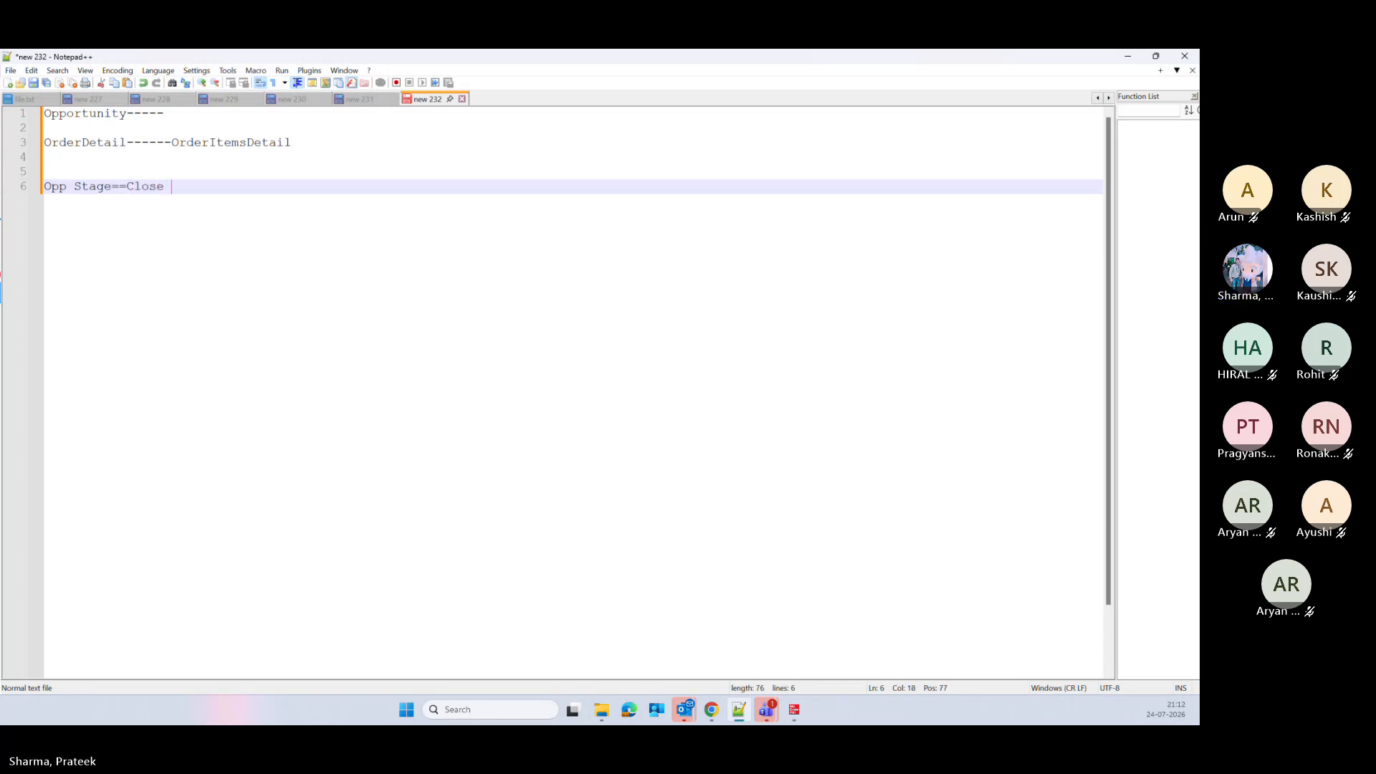
type("Won")
Step: Write the requirement "Create a record in order detail object" on line 8, one blank line below the stage condition
key("Return")
key("Return")
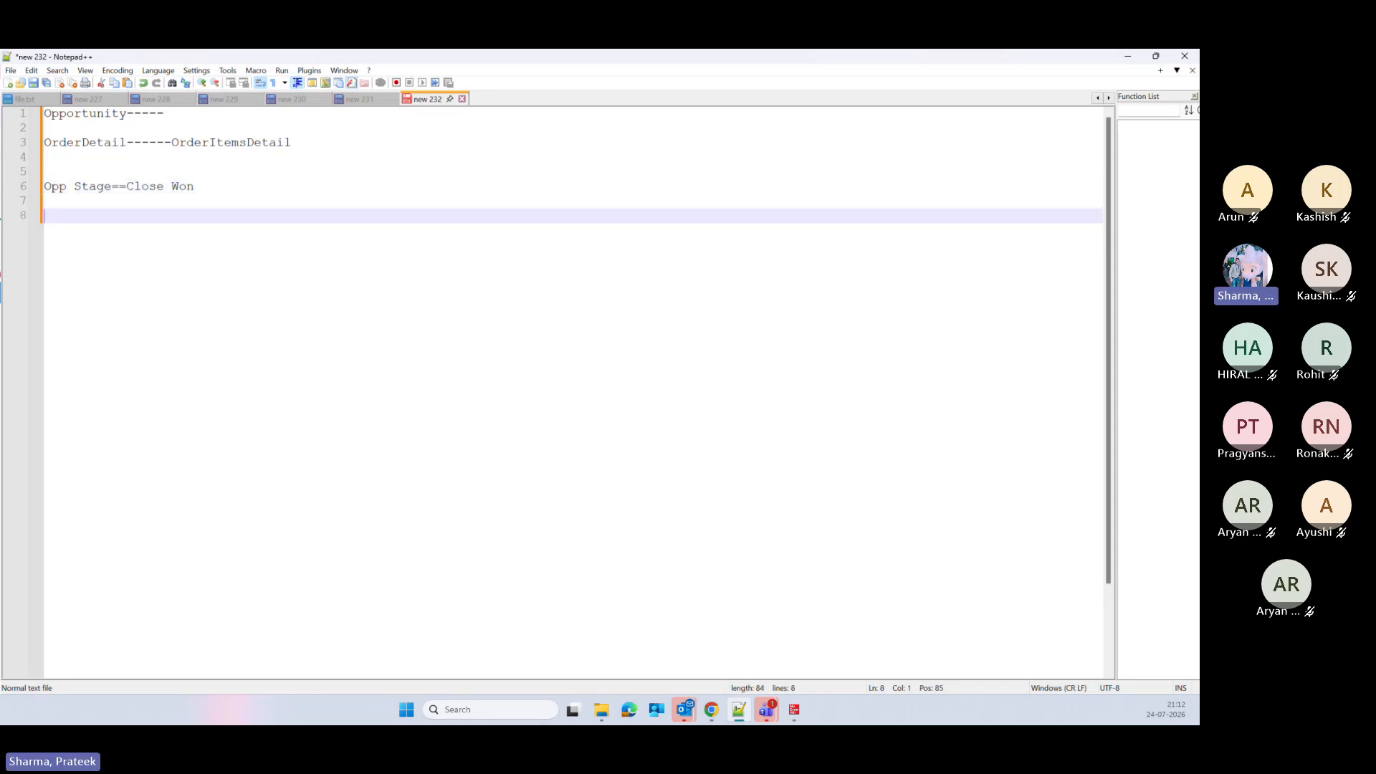
type("Create a")
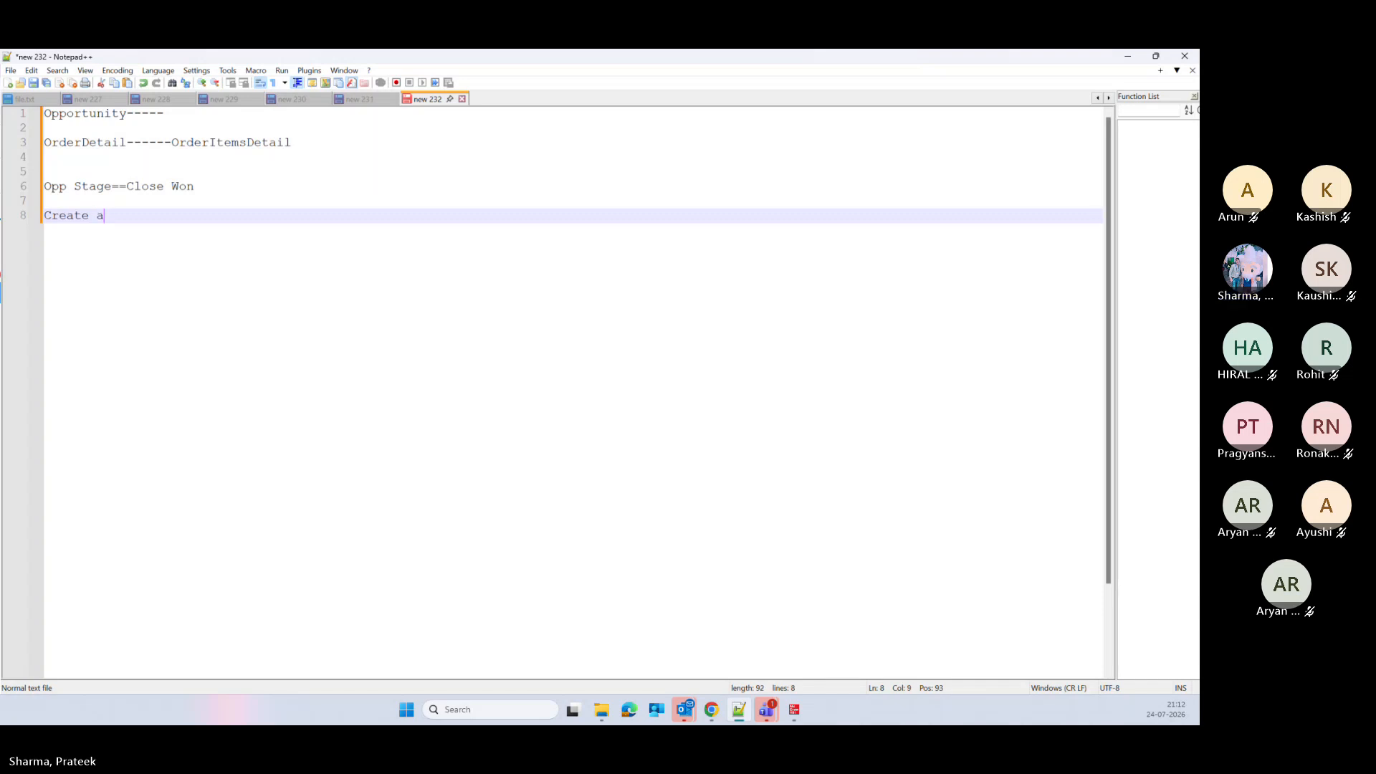
type(" record in order det")
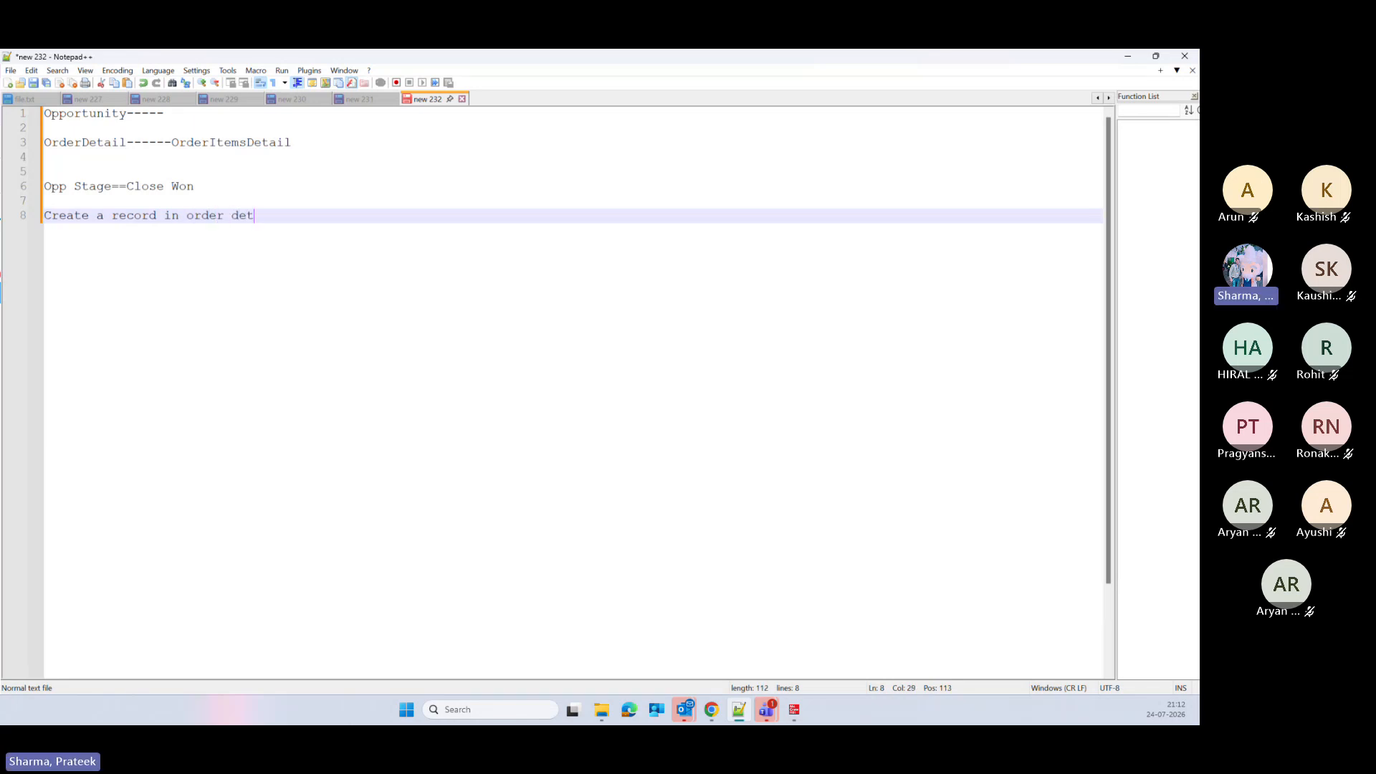
type("ail ")
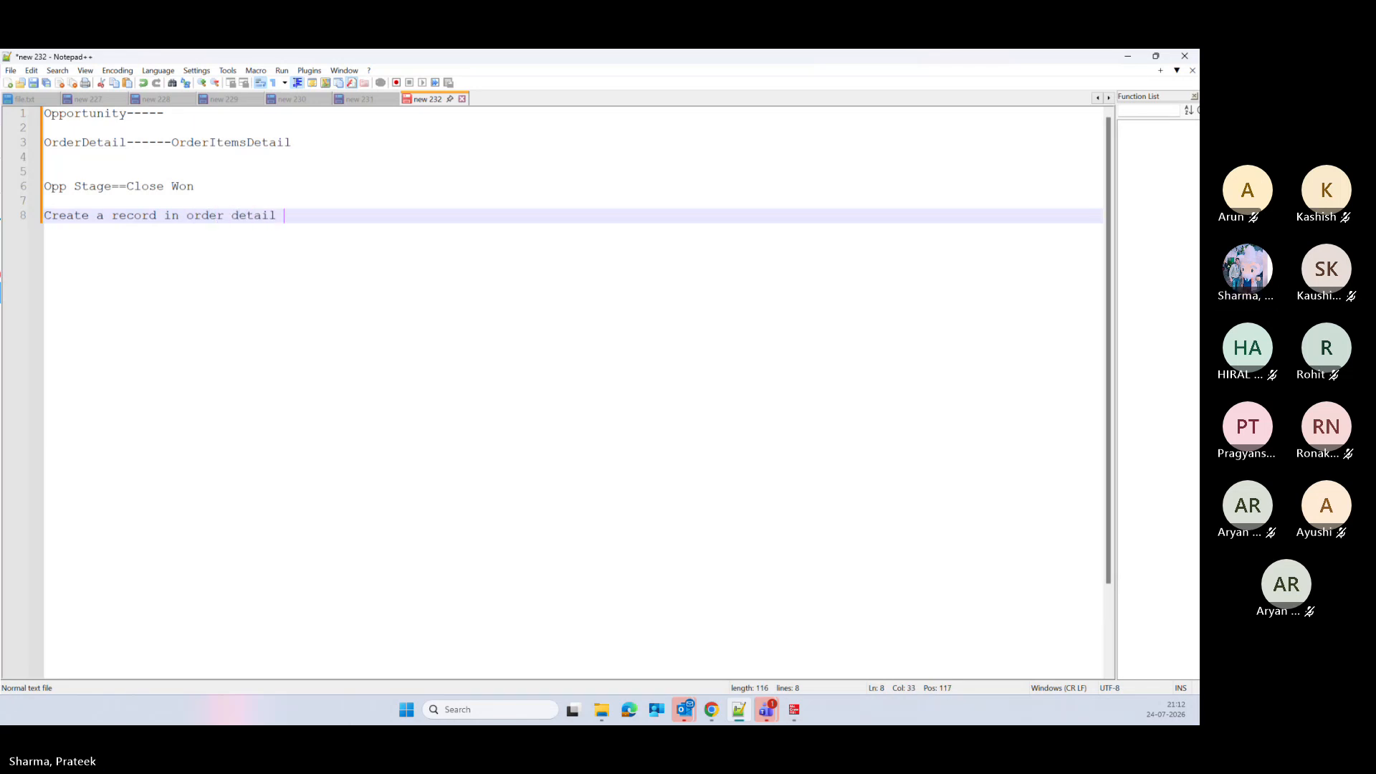
type("object")
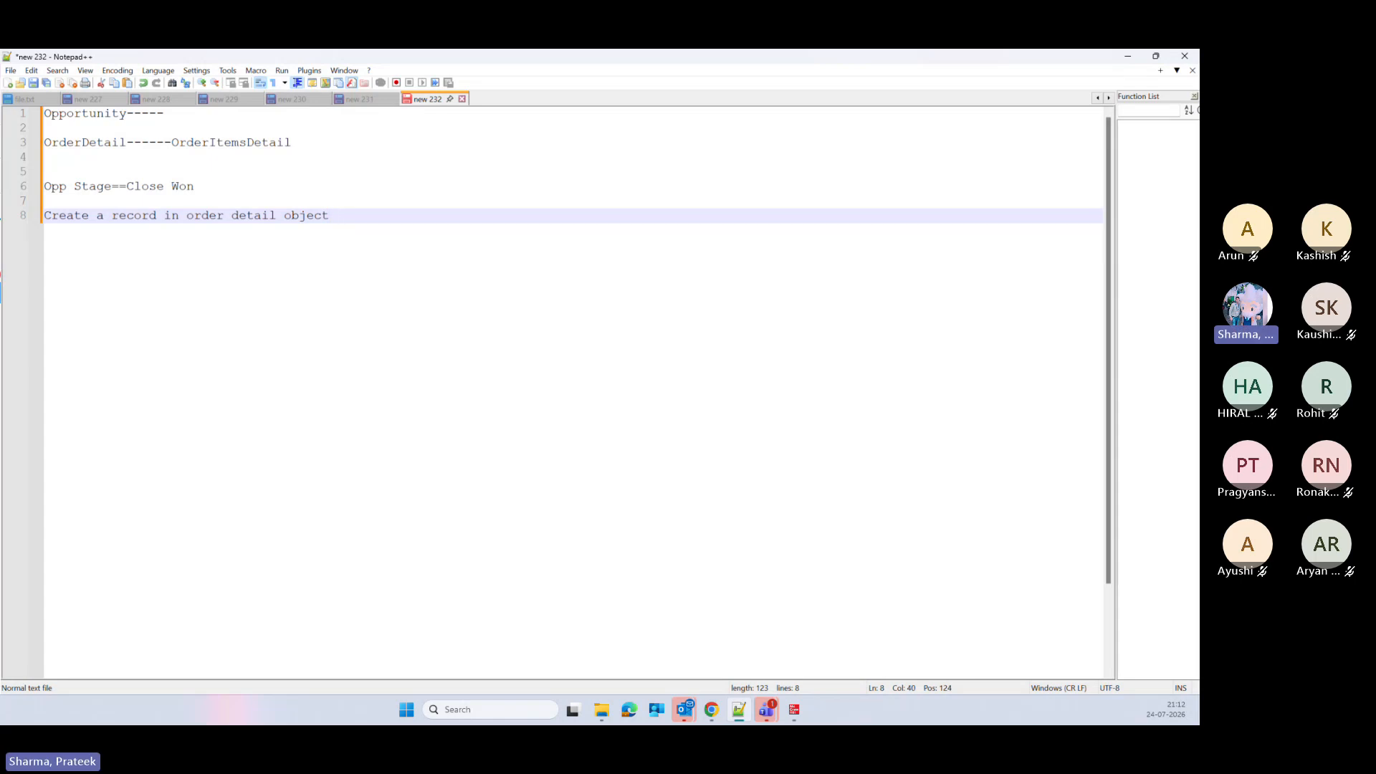
type("\\")
key("BackSpace")
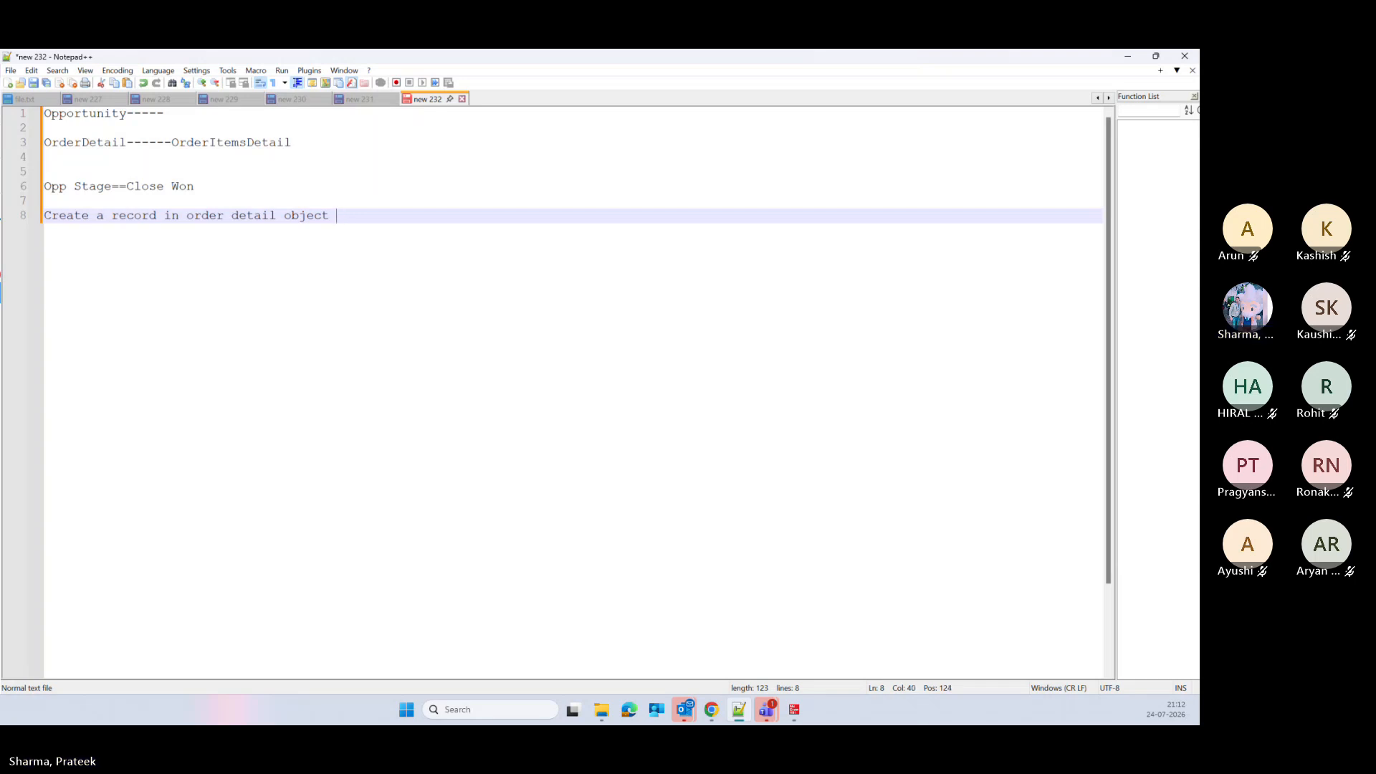
Step: Add line 9 reading "Create records in OrderItemsDetail", copying the object name from line 3
key("Return")
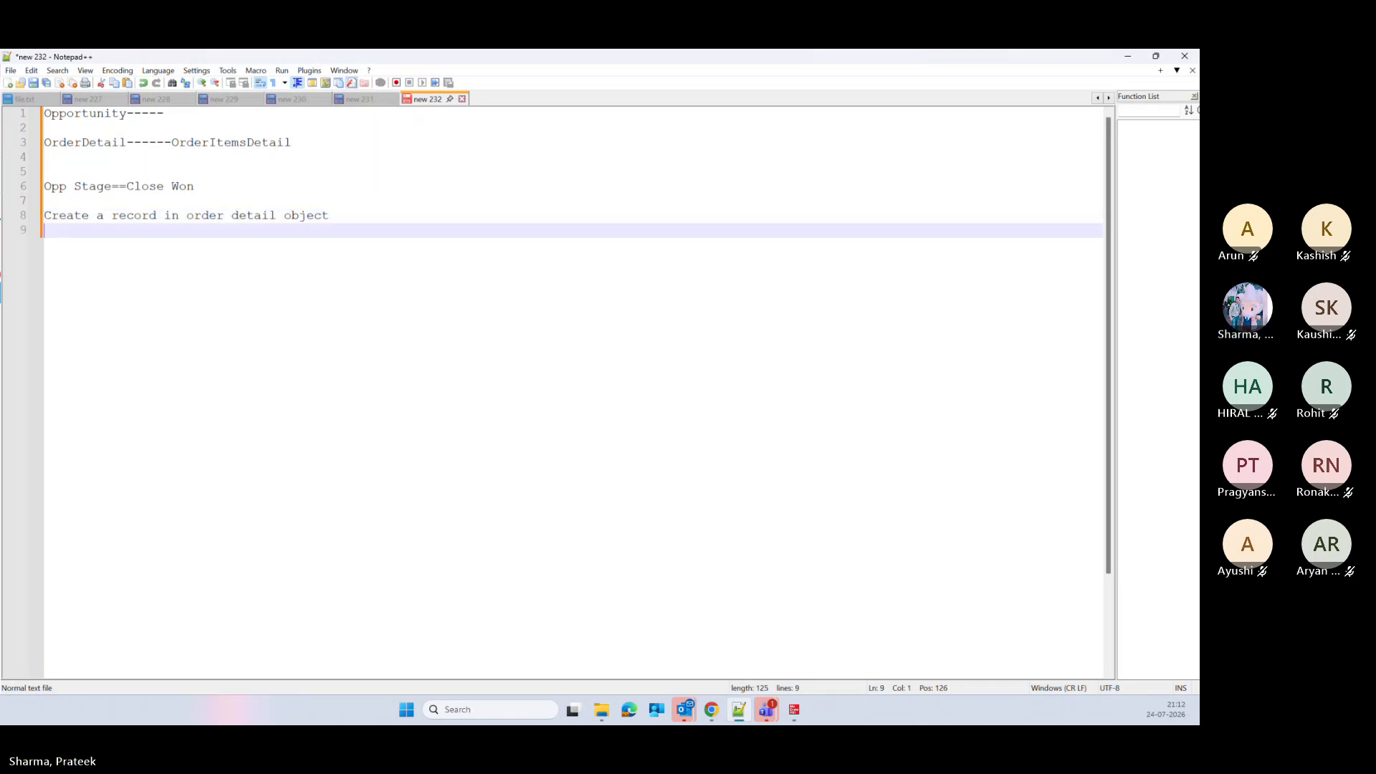
type("Create reco")
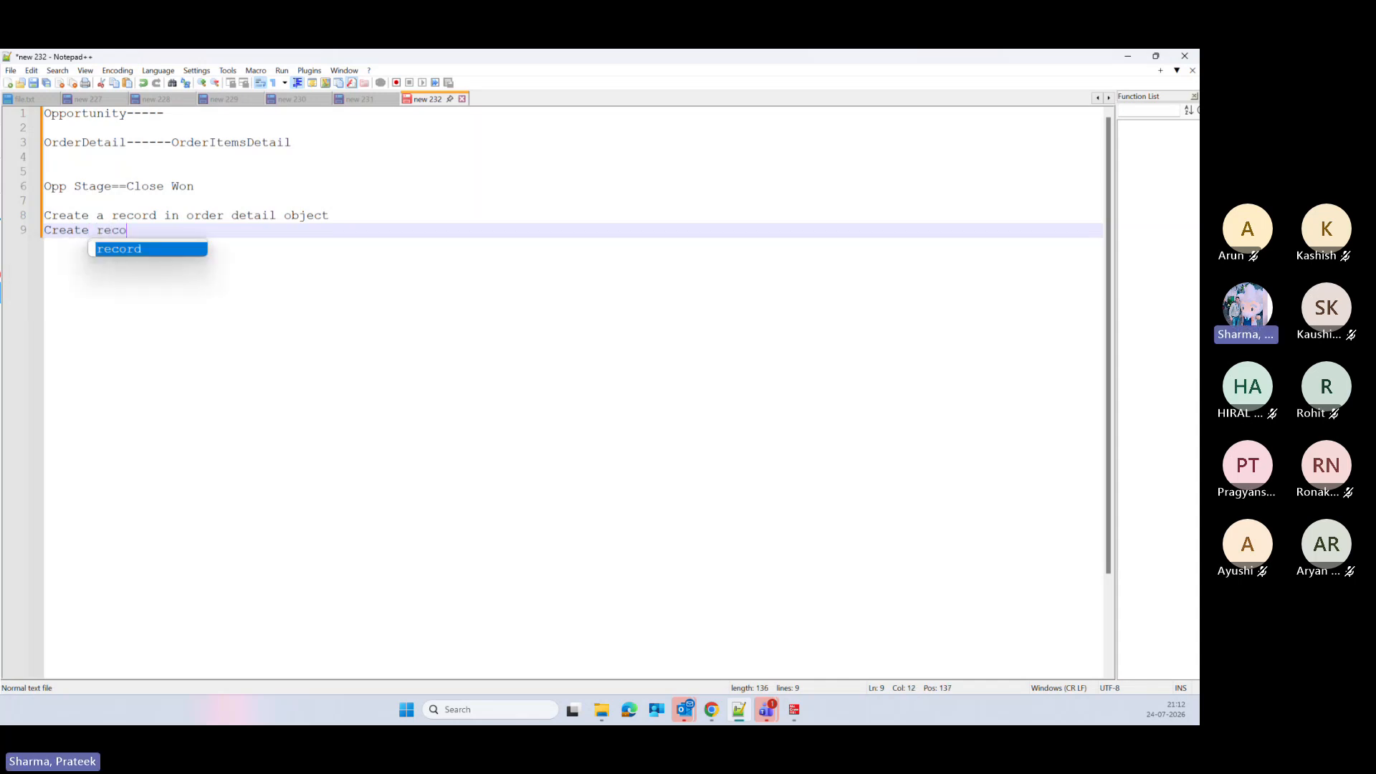
type("rds in")
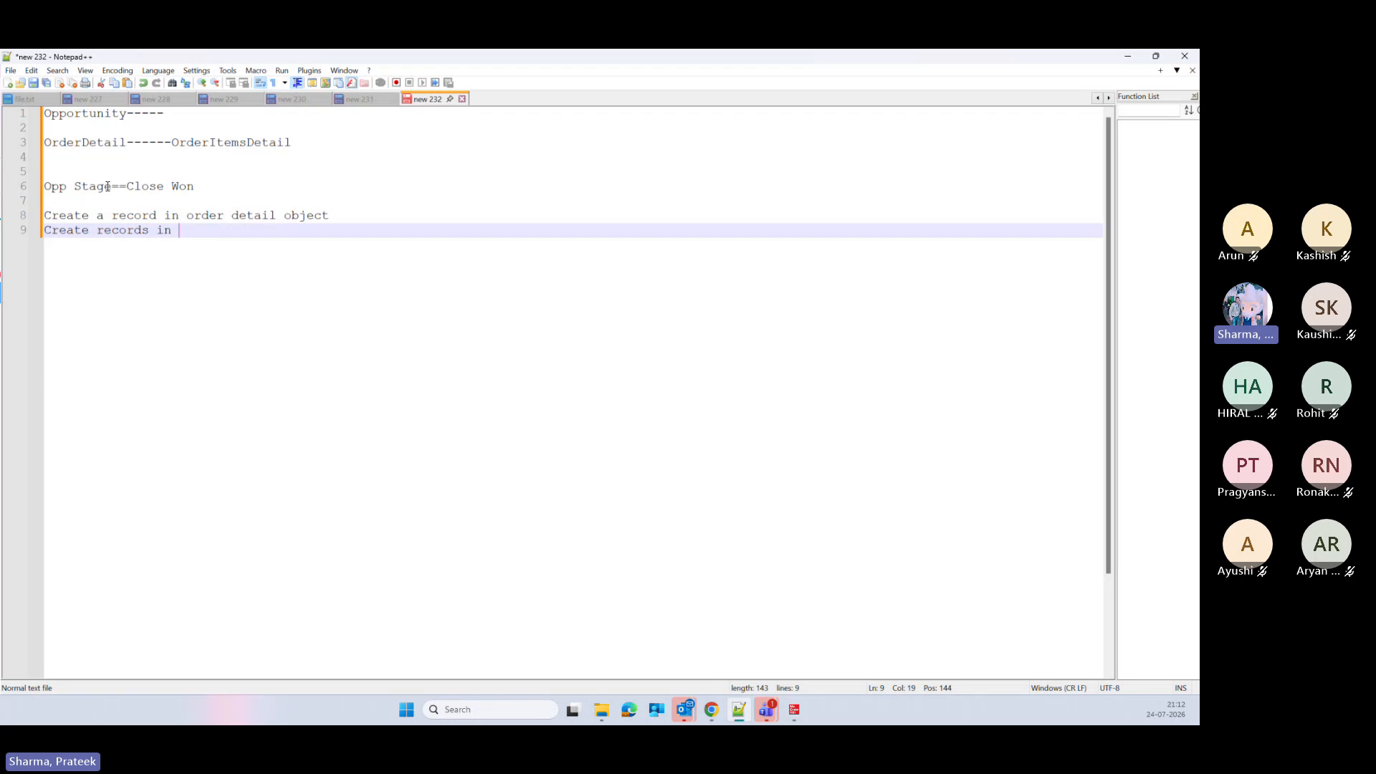
double_click(231, 142)
key("ctrl+c")
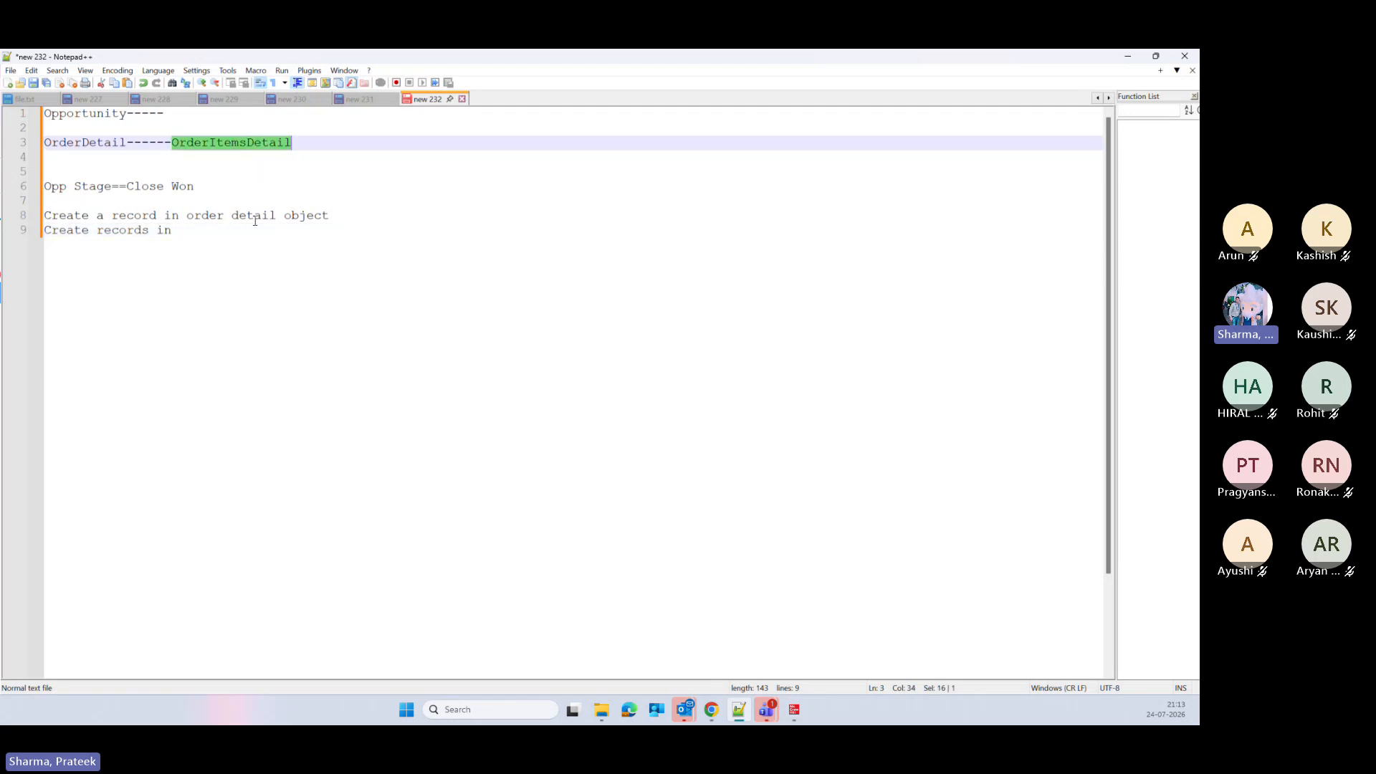
left_click(224, 230)
key("ctrl+v")
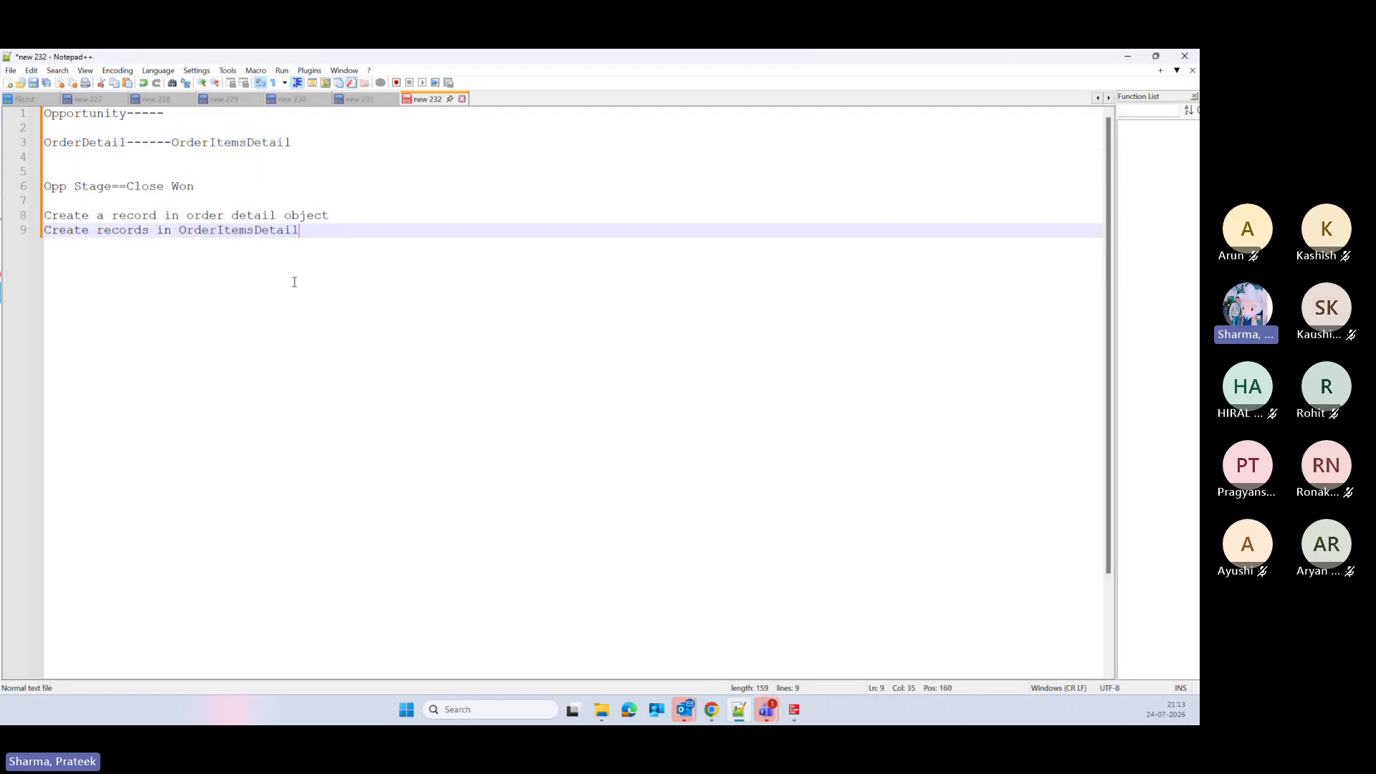
Step: Highlight OrderItemsDetail in the last requirement, and point out the three object names in the upper lines again
double_click(226, 231)
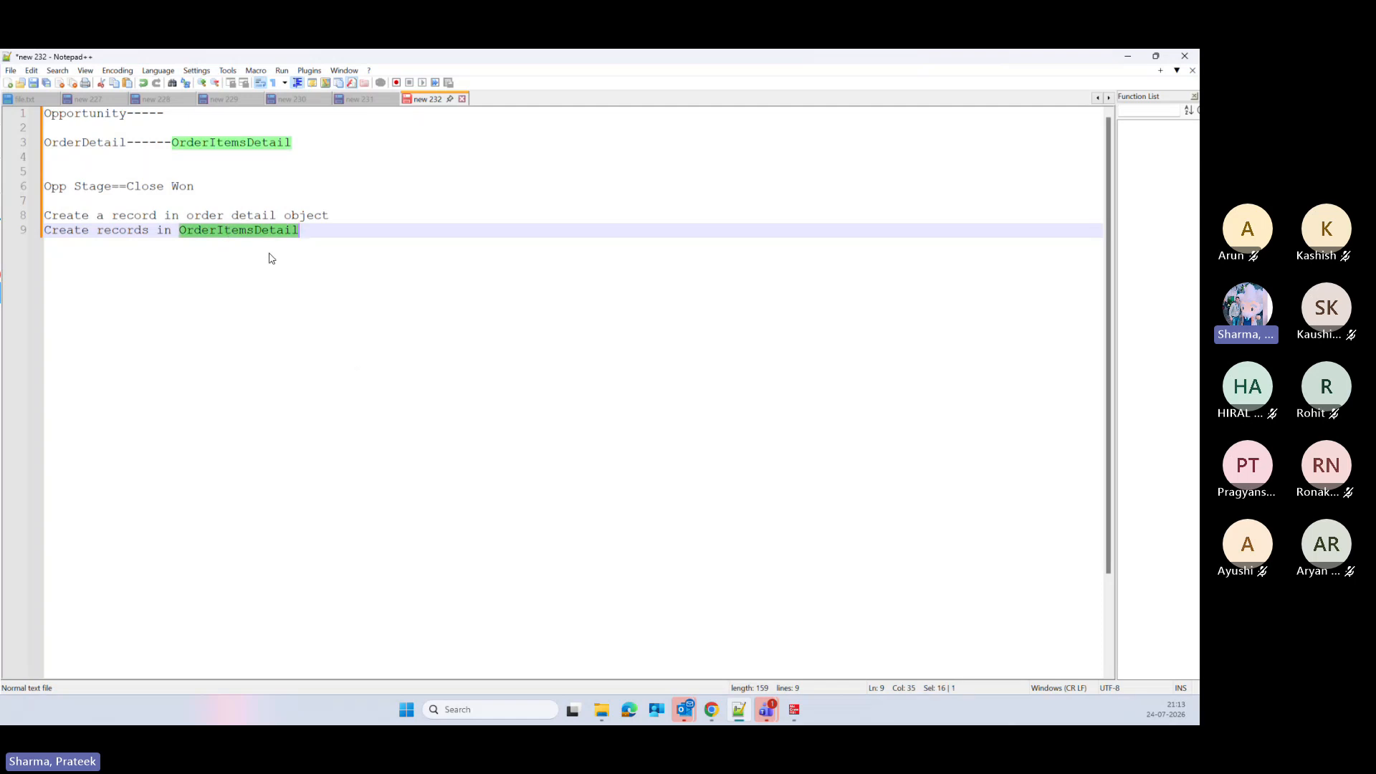
double_click(78, 115)
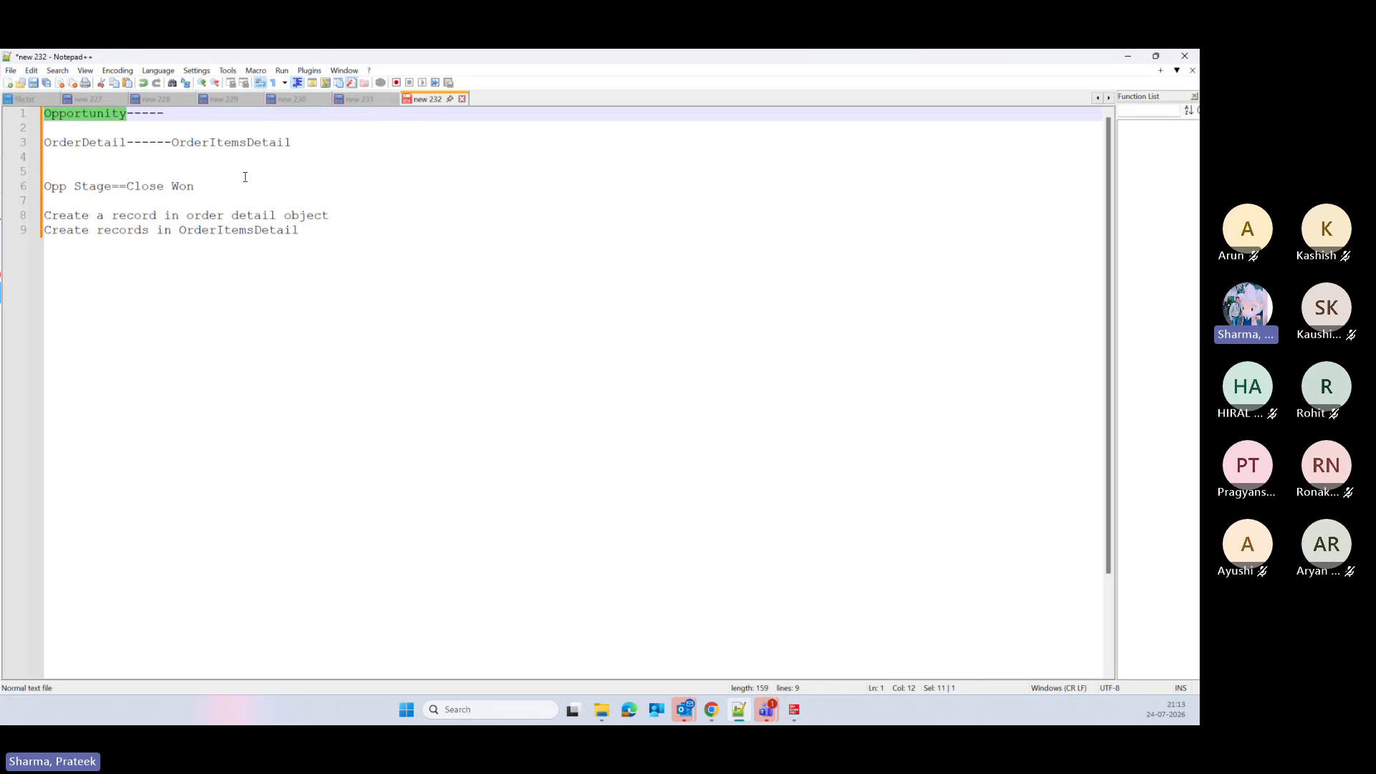
double_click(84, 144)
double_click(84, 116)
double_click(238, 143)
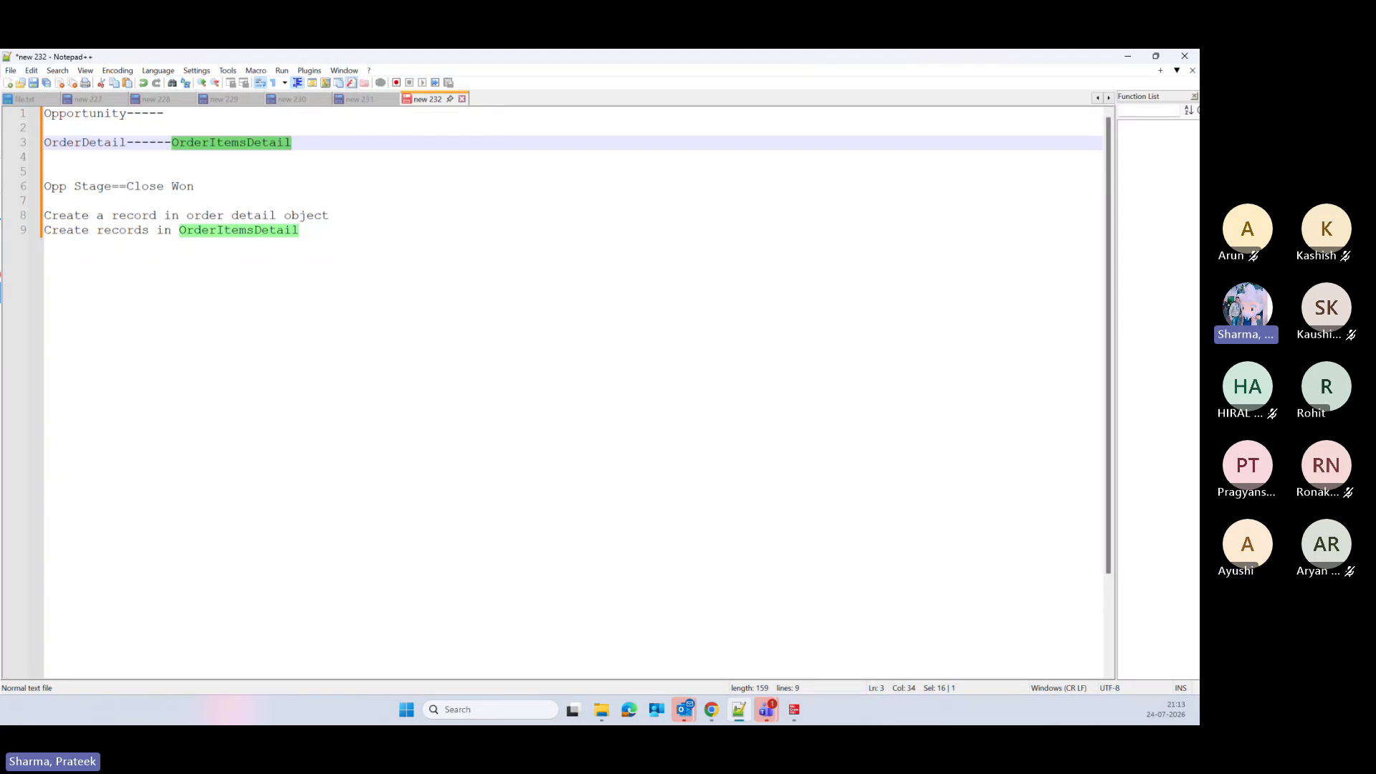
Step: Switch to Salesforce Setup in Chrome and start creating a new custom object from the Object Manager
key("alt+Tab")
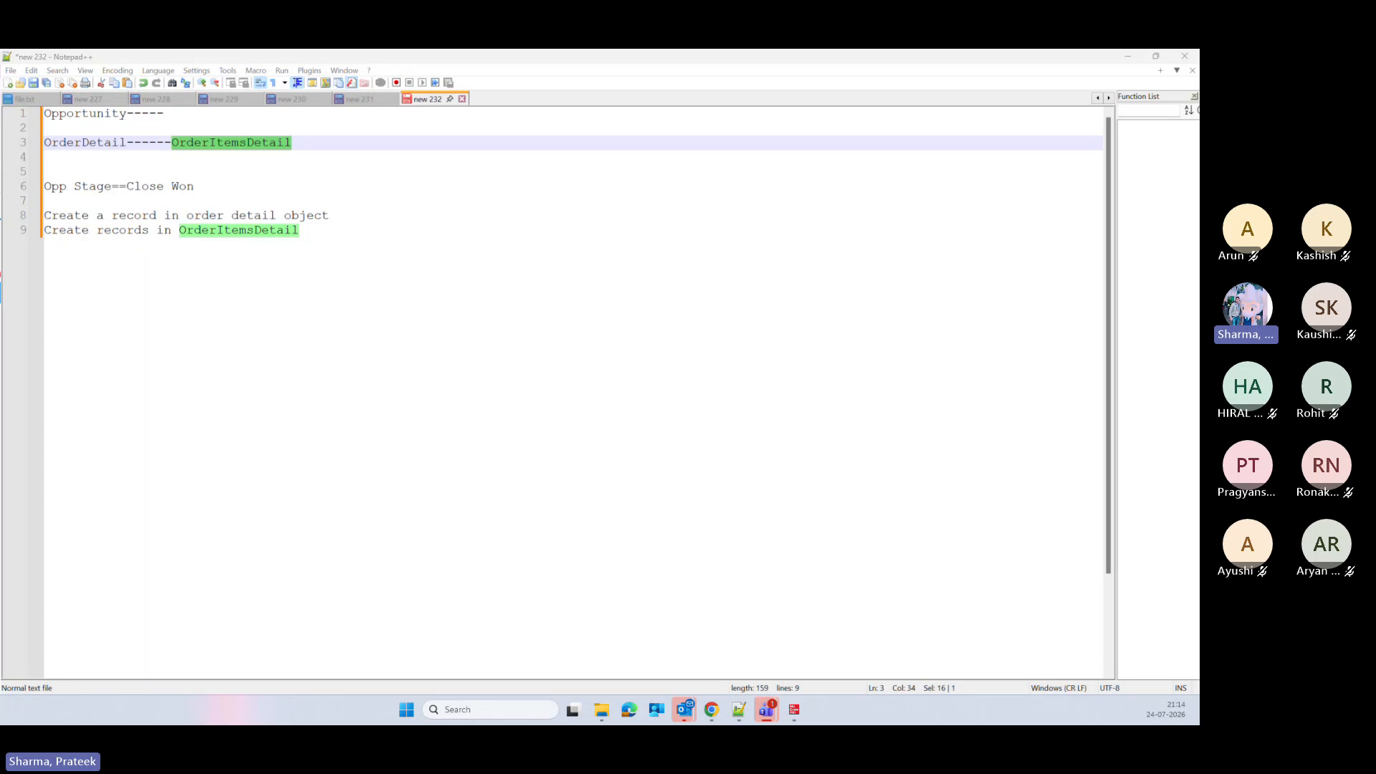
left_click(1131, 57)
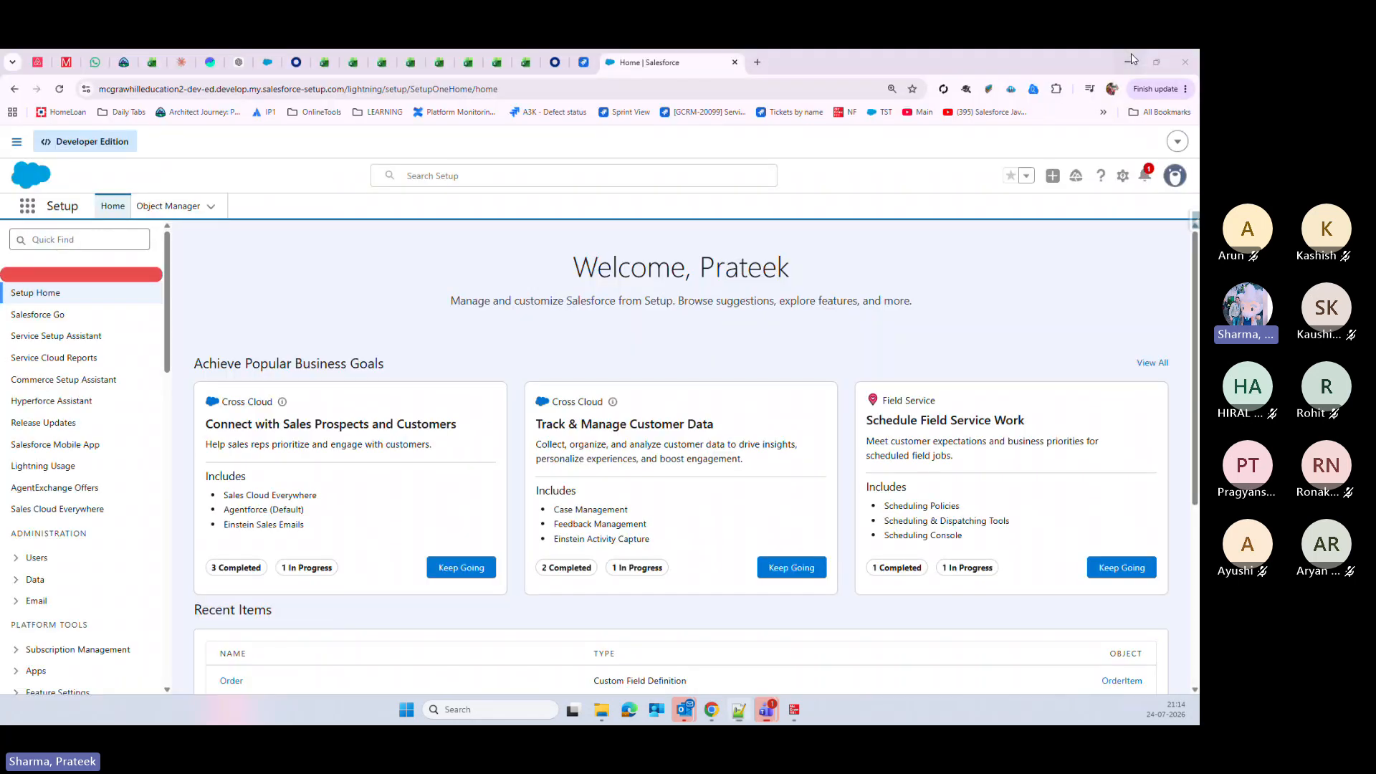
left_click(177, 209)
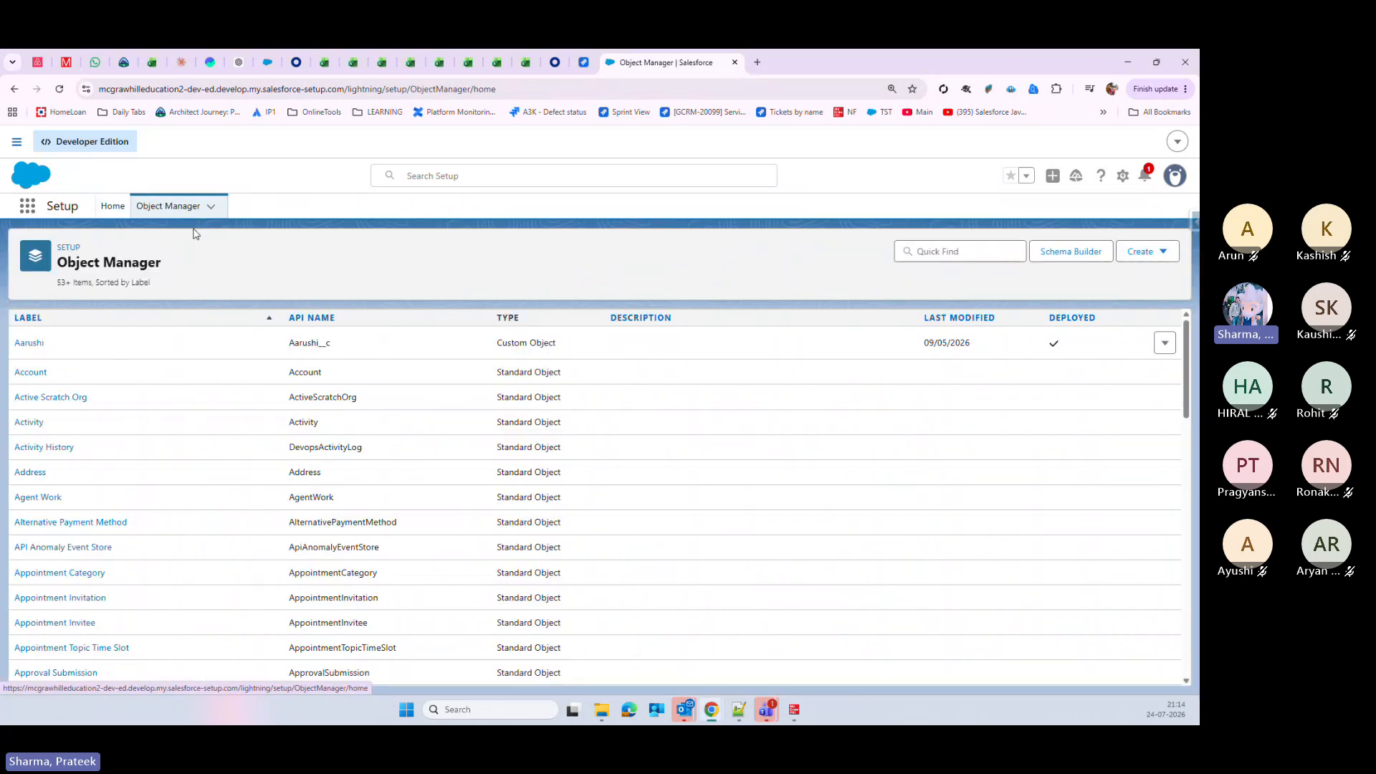
left_click(1145, 251)
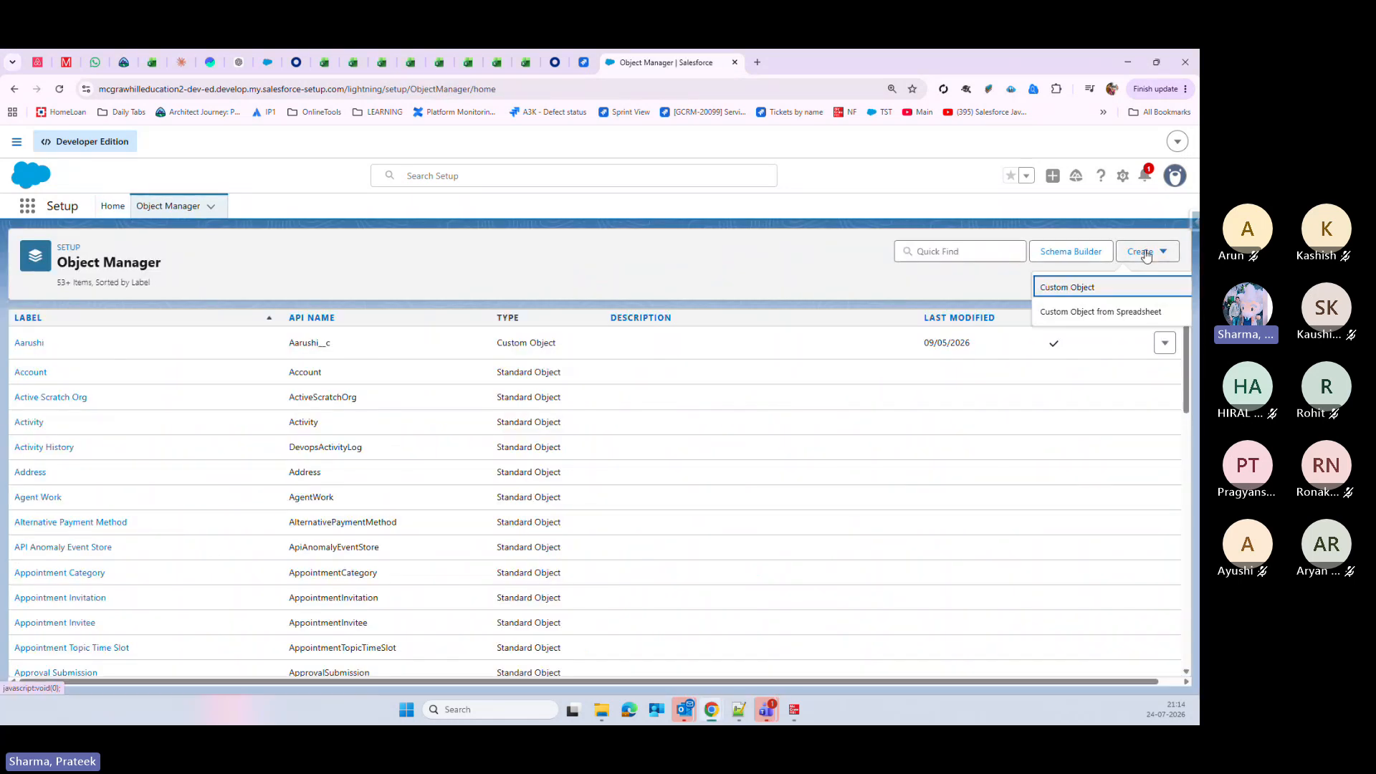
left_click(1071, 287)
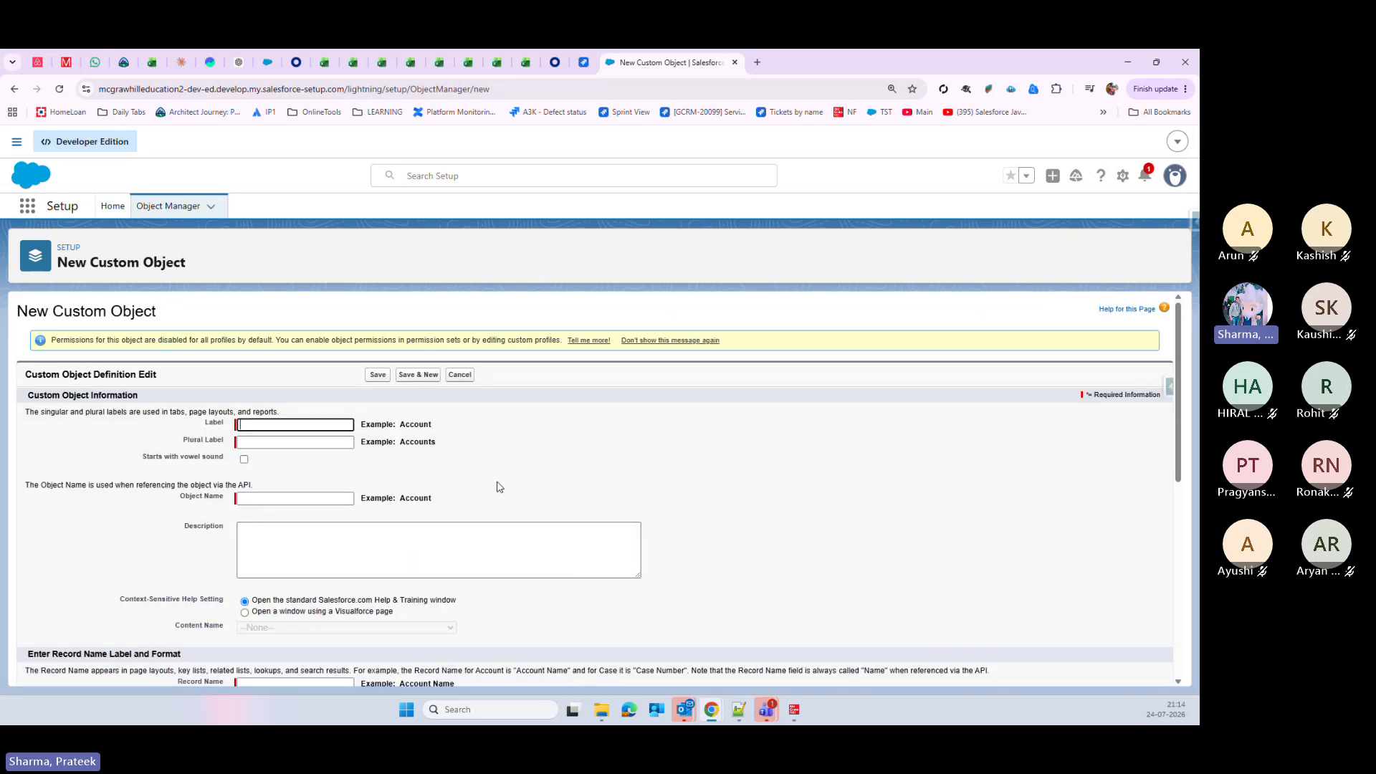
Step: Define the new custom object with the label OrderDetail, plural label OrderDetails and object name OrderDetail
scroll(500, 487, "down", 1)
scroll(500, 487, "down", 1)
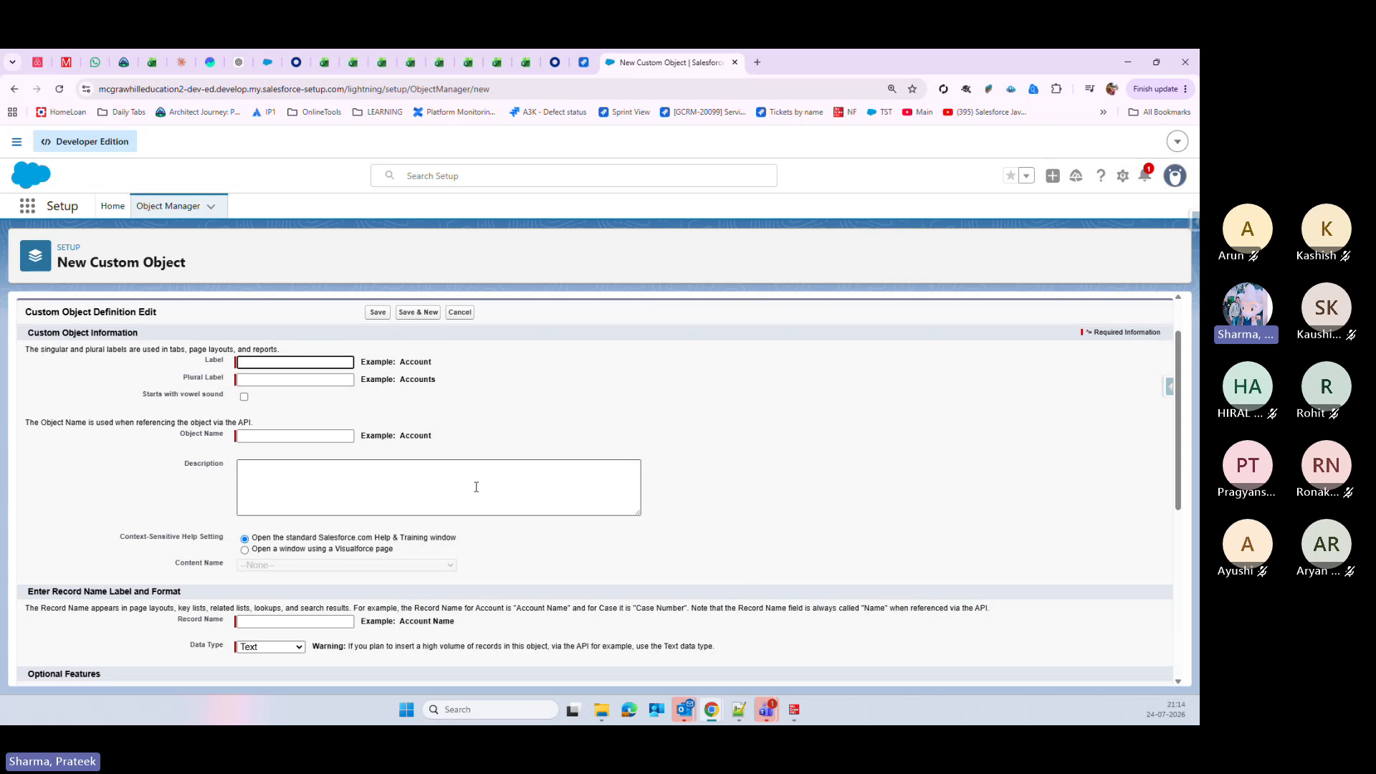
scroll(480, 476, "up", 1)
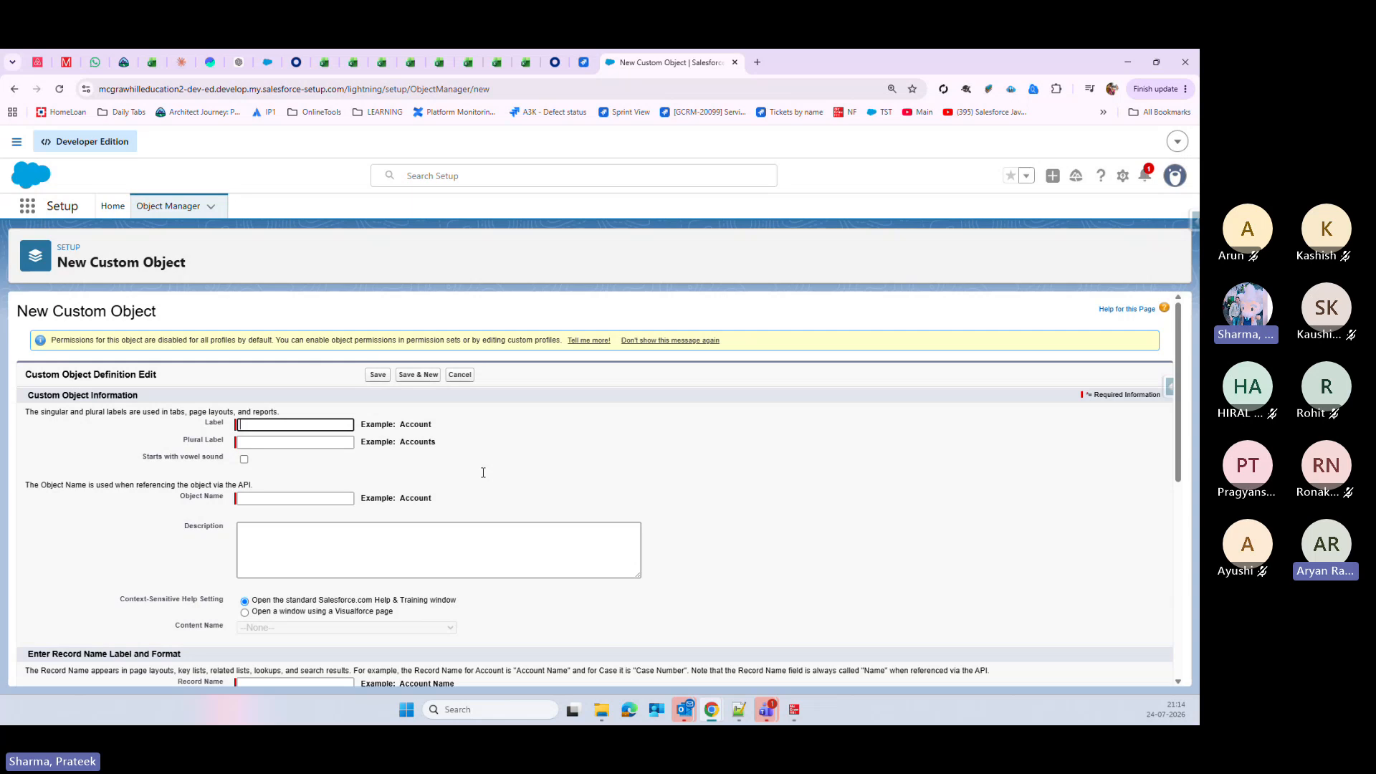
type("O")
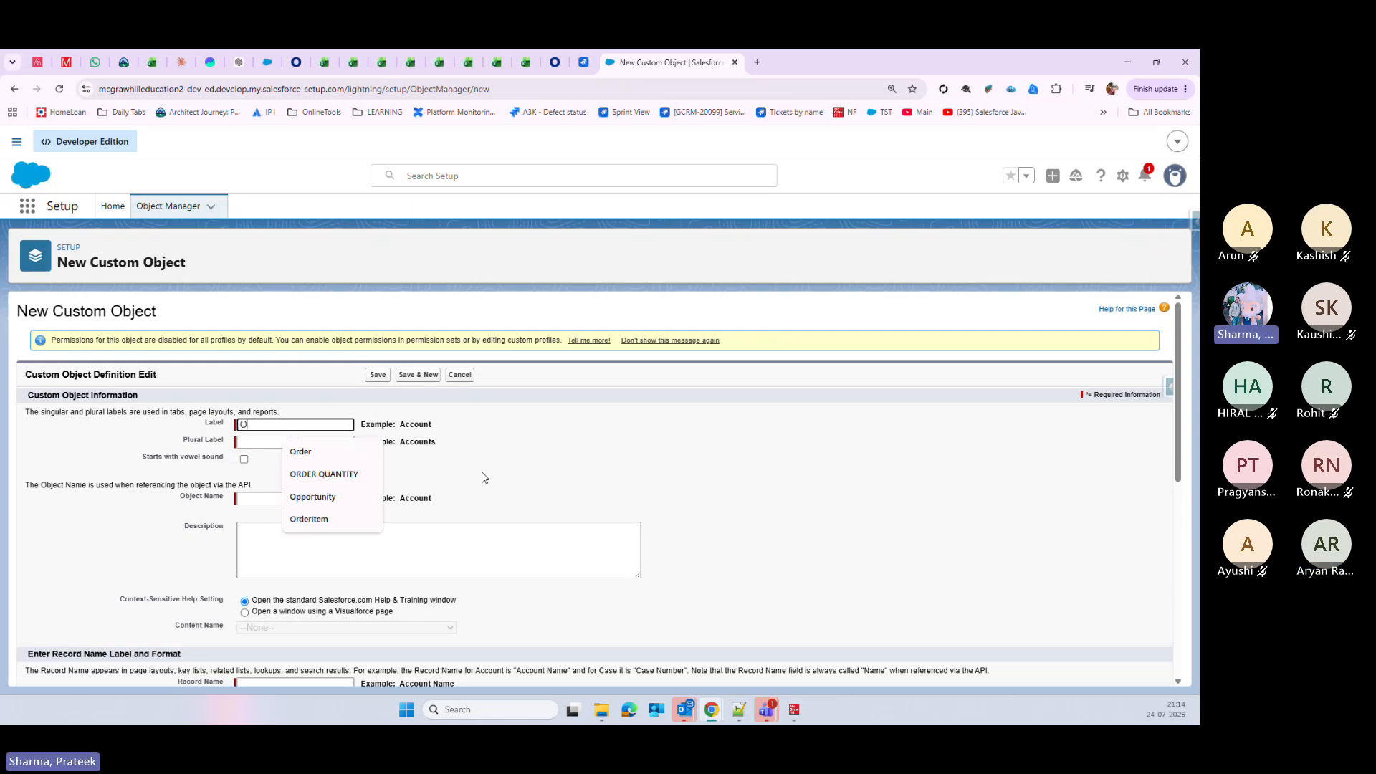
type("rderDetail")
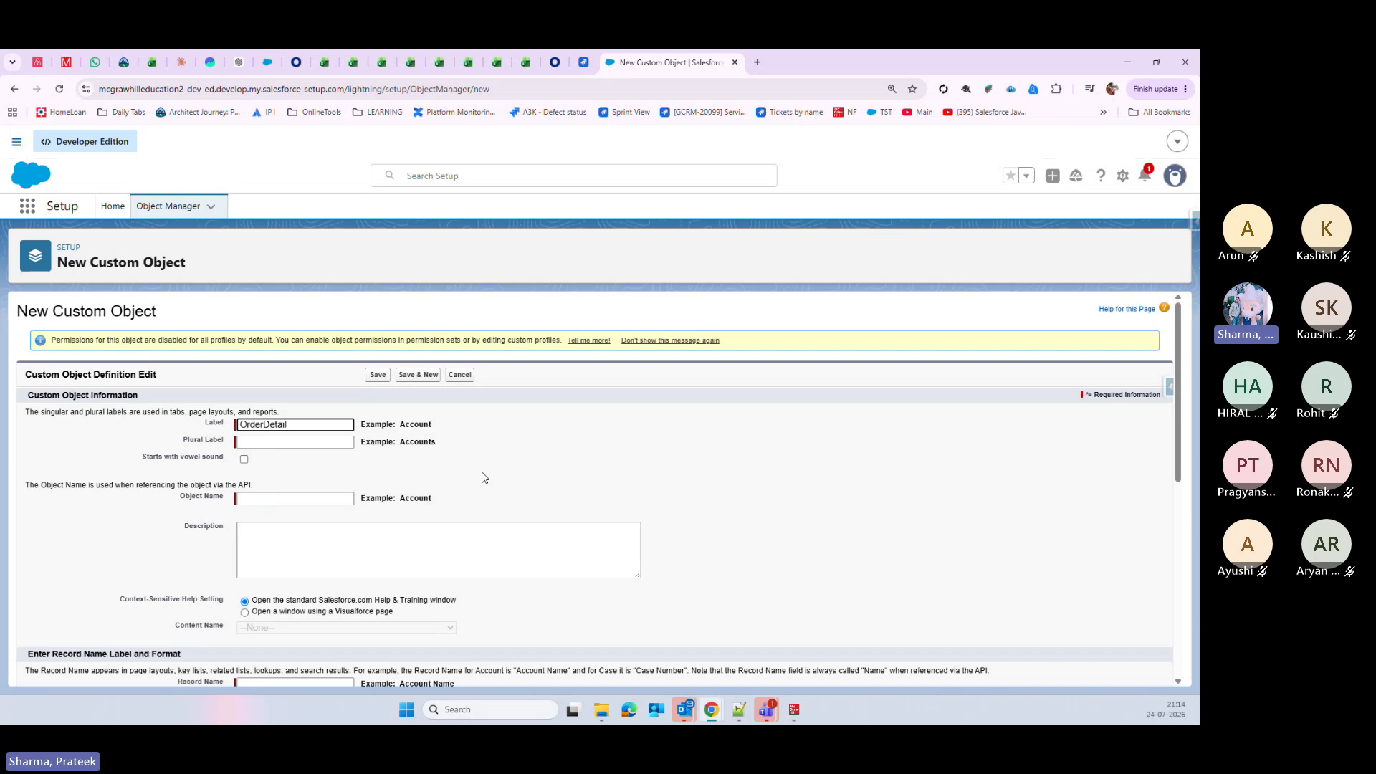
left_click(297, 441)
left_click(301, 424)
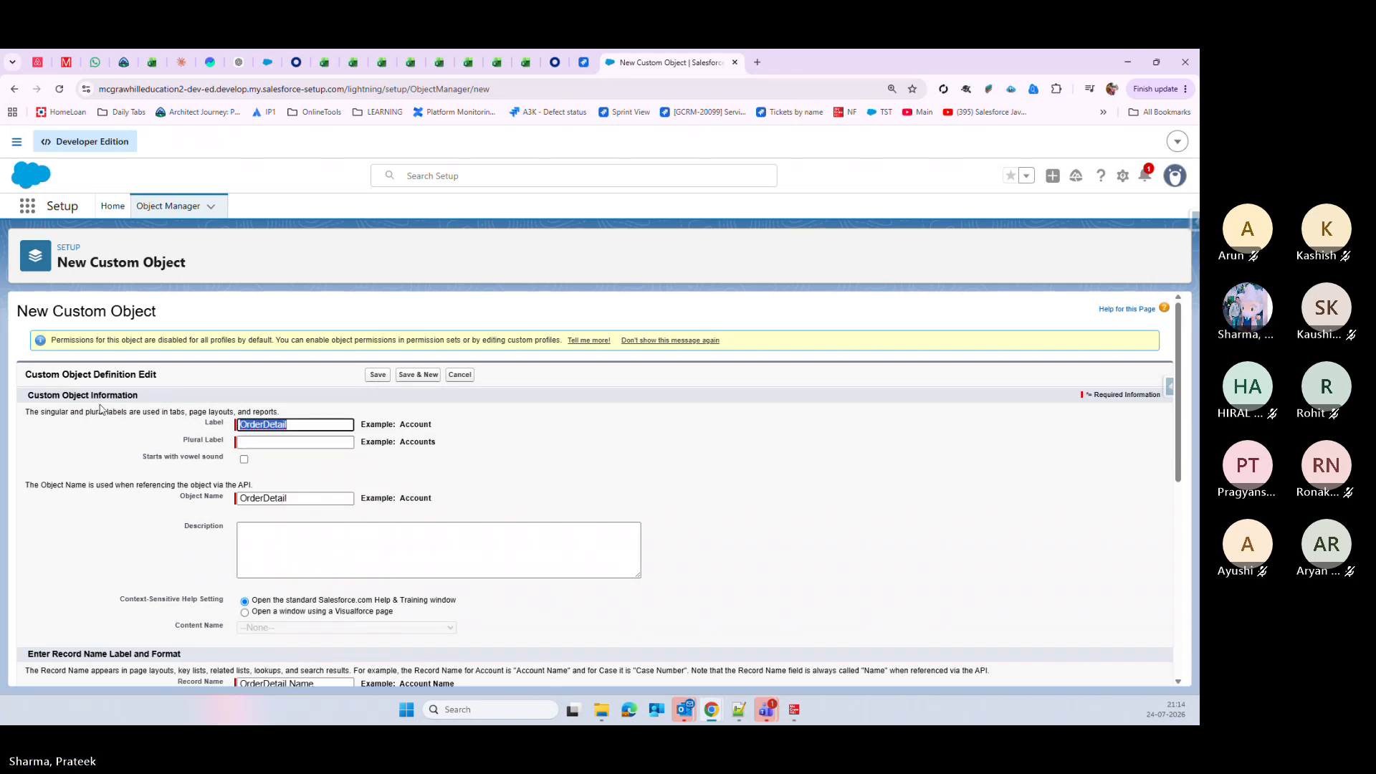
left_click(302, 448)
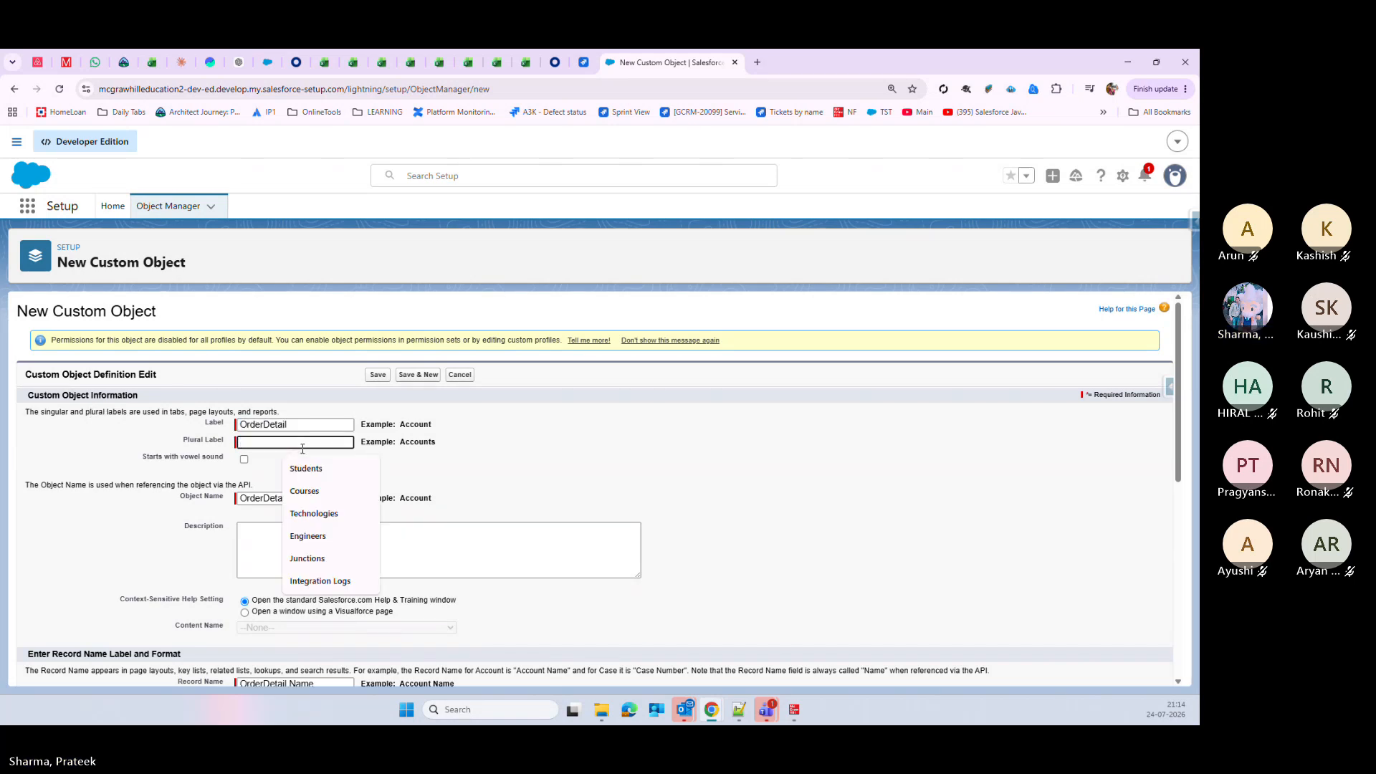
type("OrderDetail")
type("s")
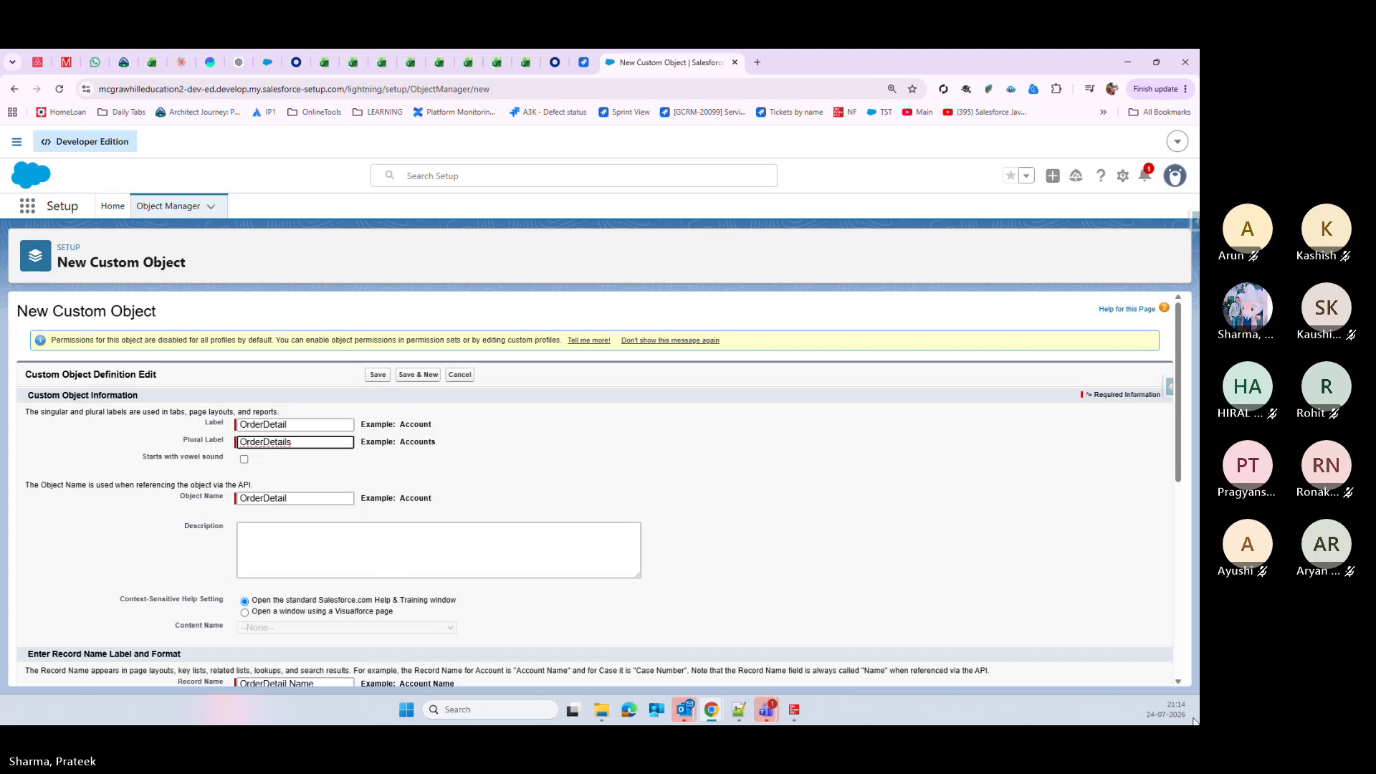
Step: Enable Allow Search and the launch of the New Custom Tab Wizard for OrderDetail, and save the object
scroll(457, 562, "down", 10)
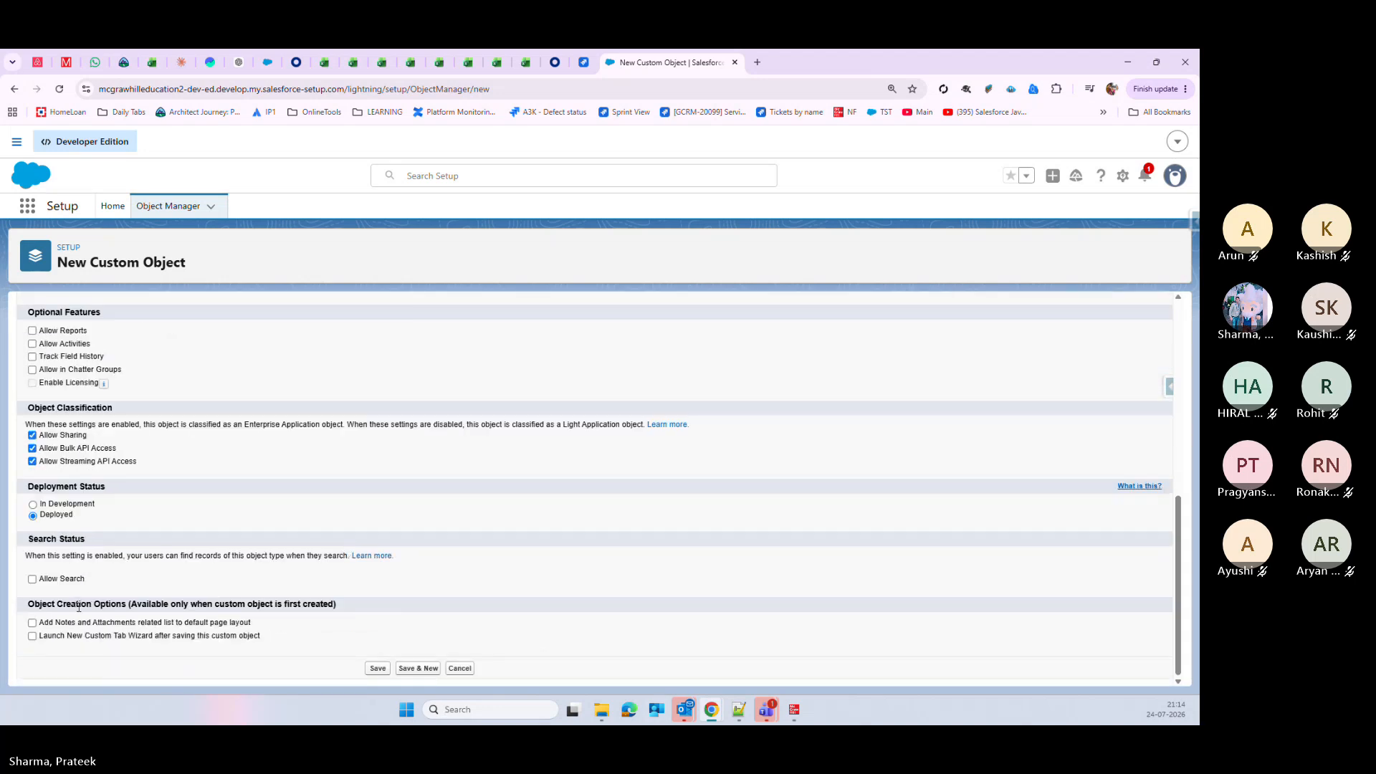
left_click(32, 579)
left_click(32, 636)
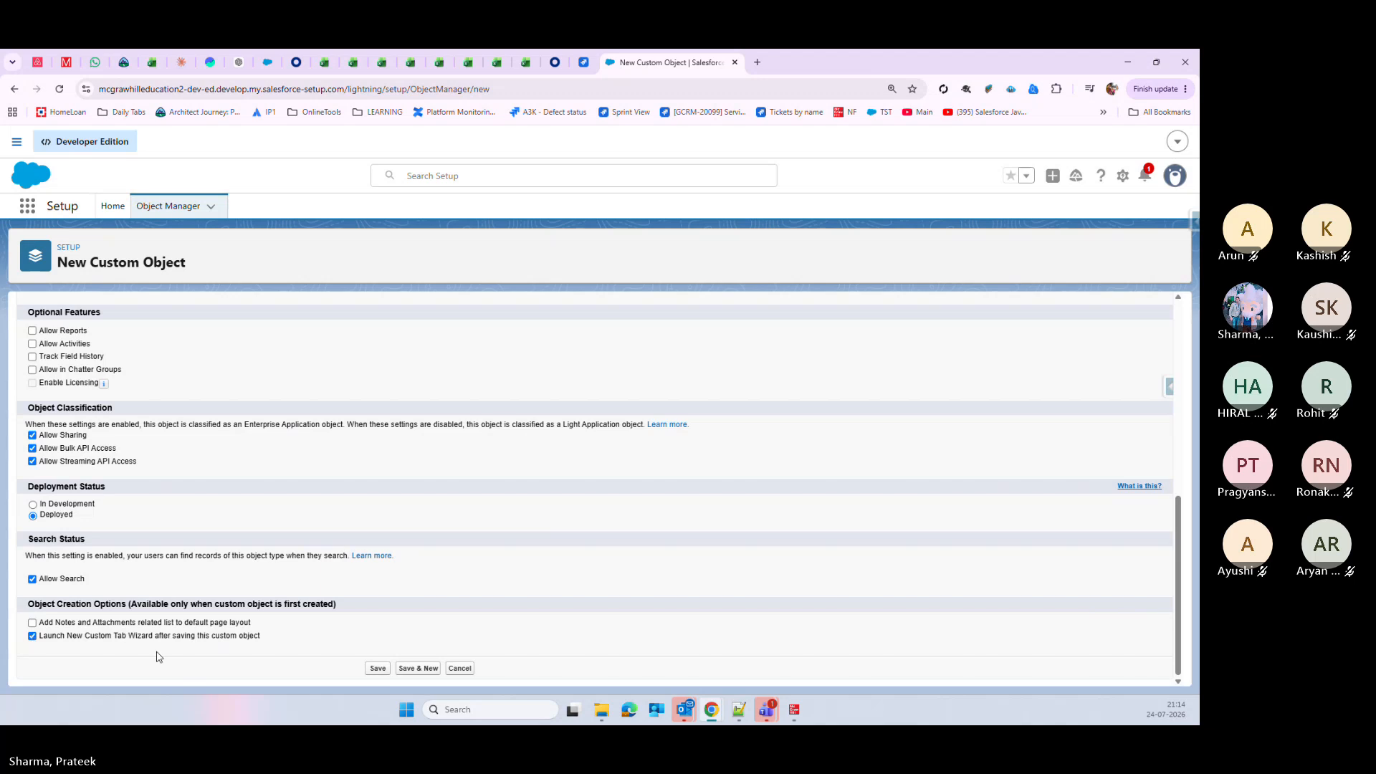
left_click(378, 669)
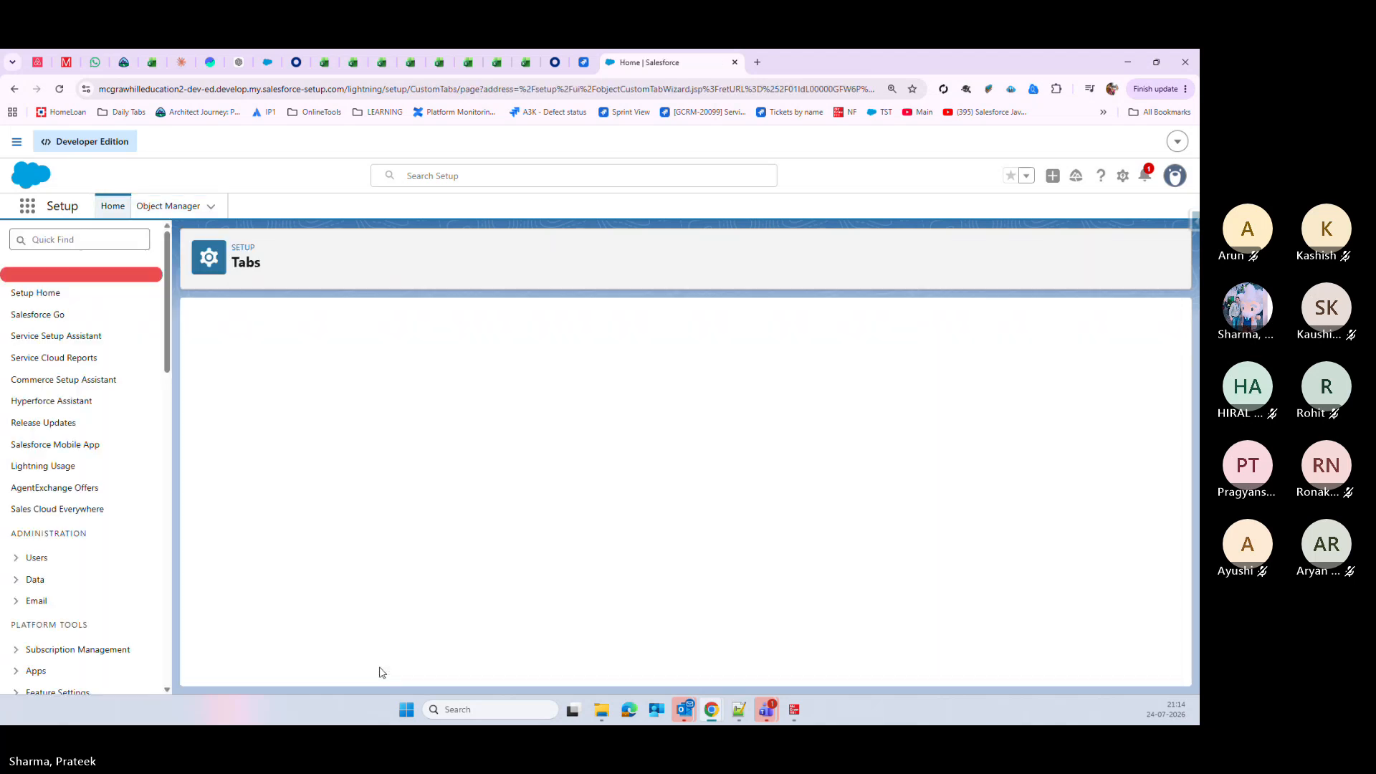
Step: Create the OrderDetail tab with the Apple style, Default On for all profiles and included in all custom apps
left_click(493, 466)
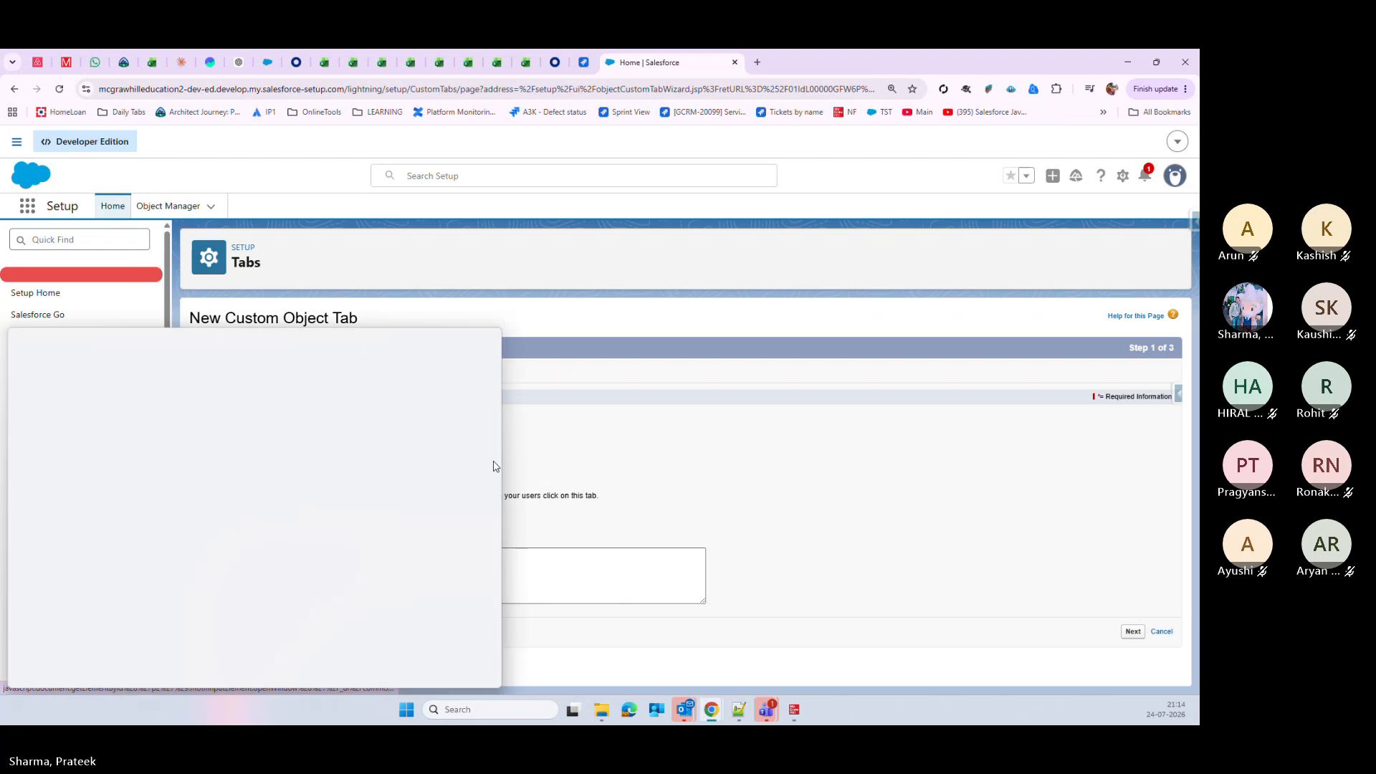
left_click(320, 412)
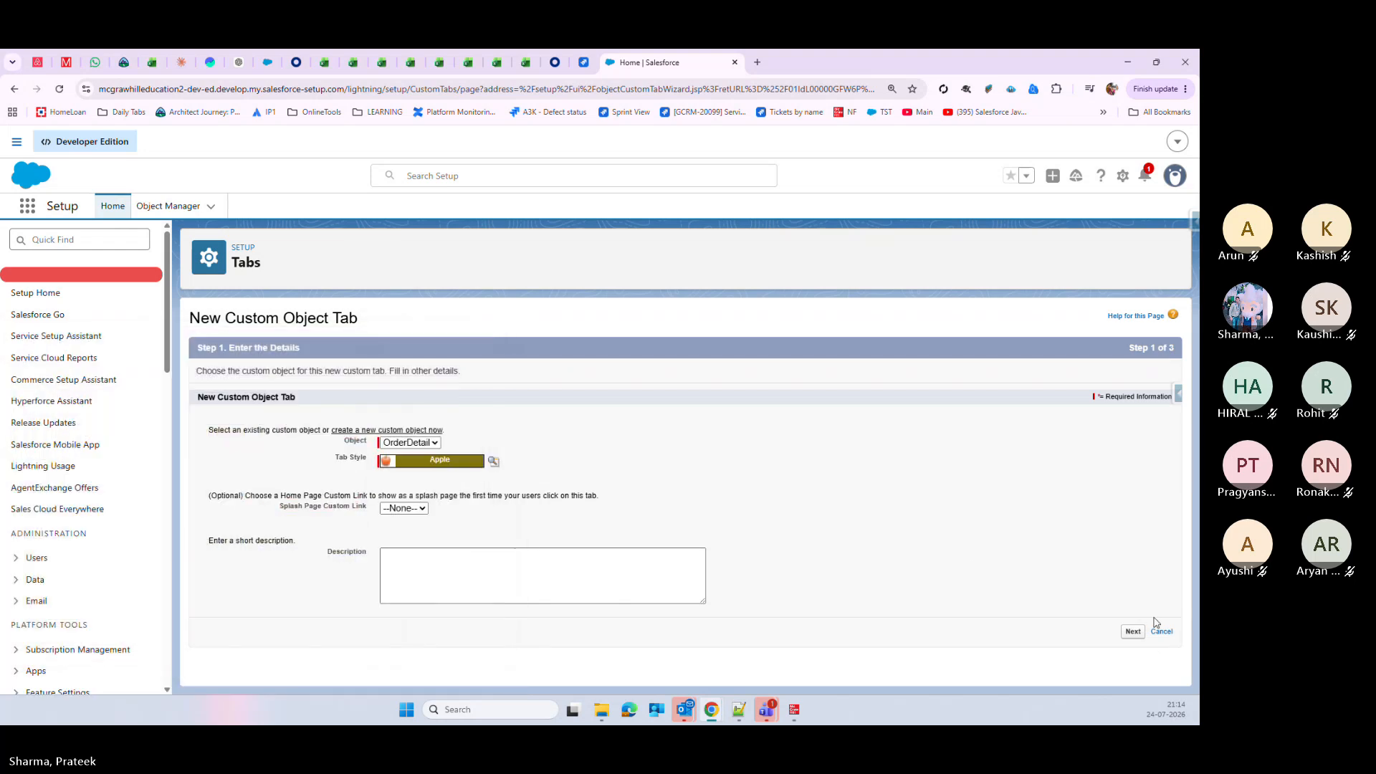
left_click(1132, 631)
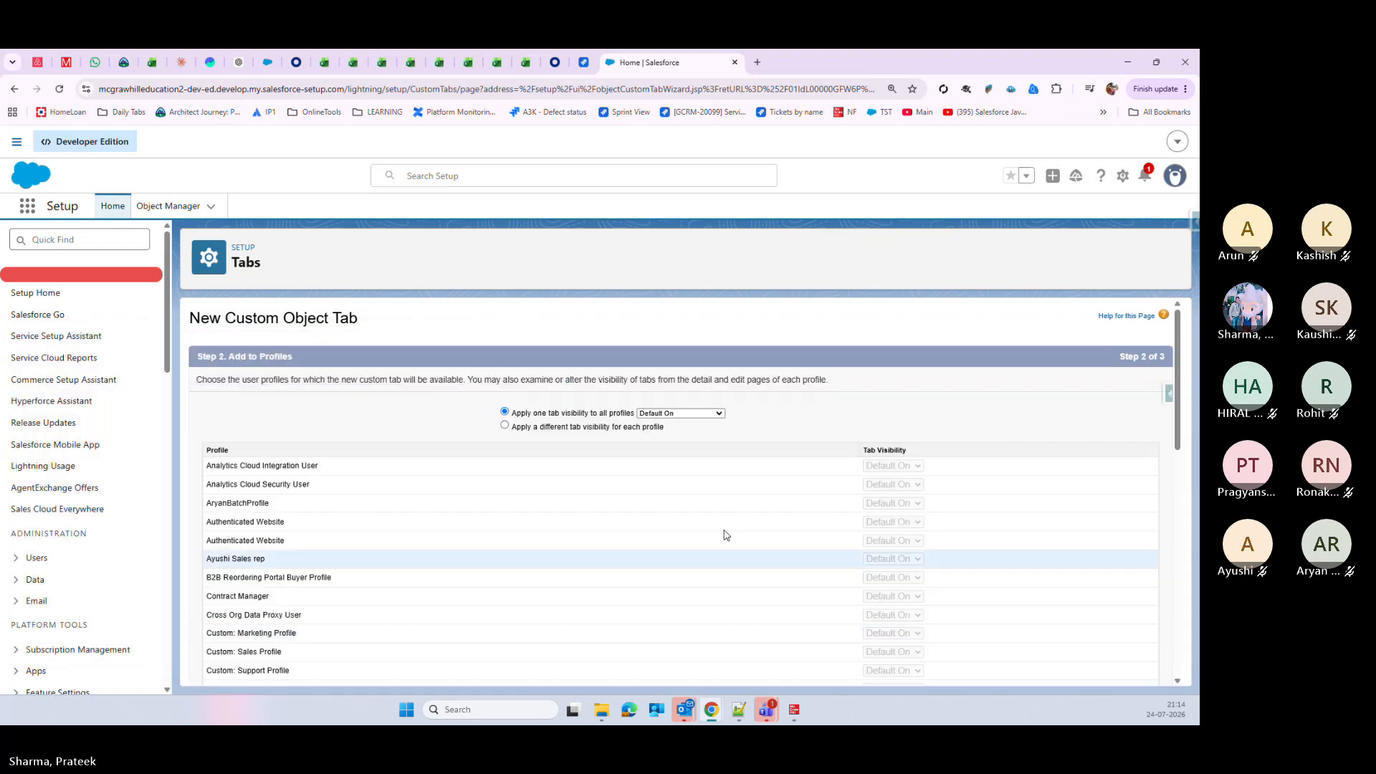
scroll(731, 530, "down", 12)
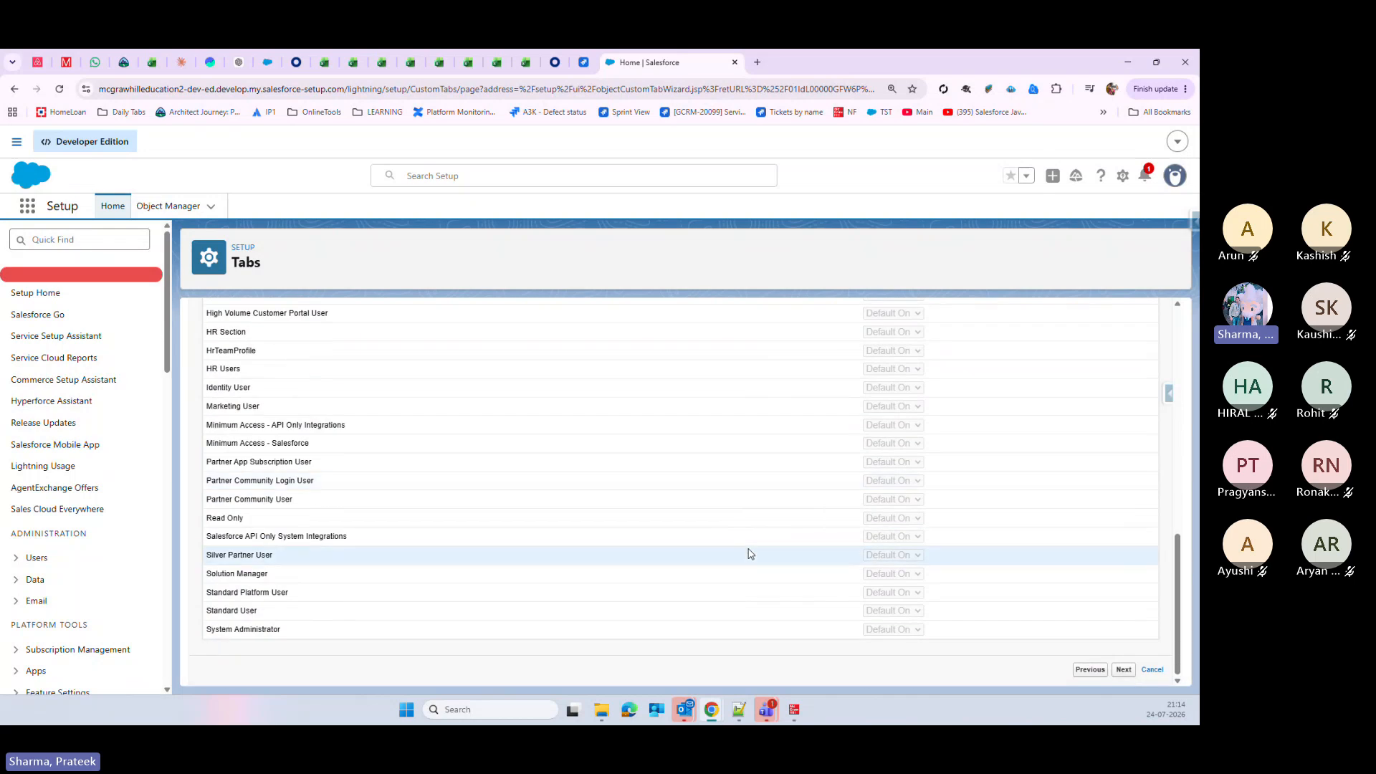
left_click(1123, 670)
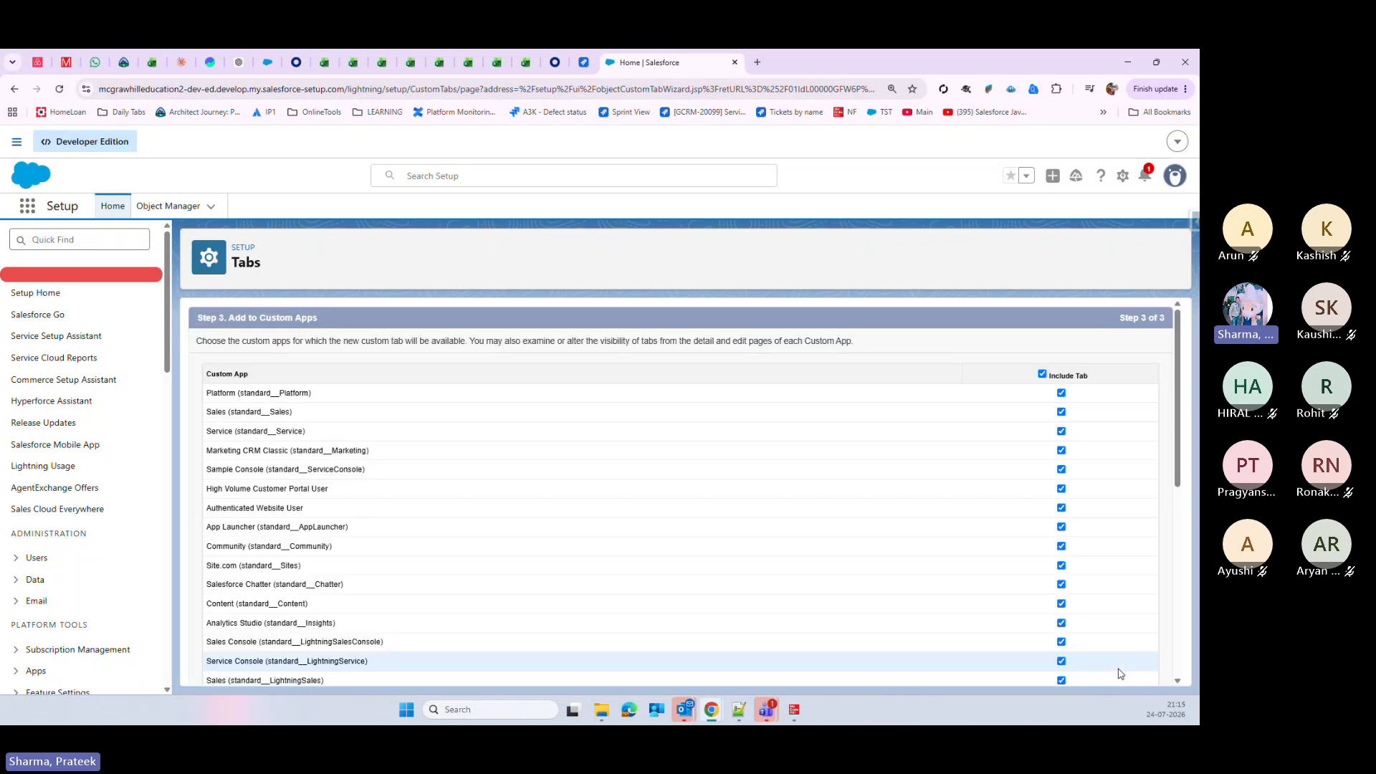
scroll(1073, 645, "down", 10)
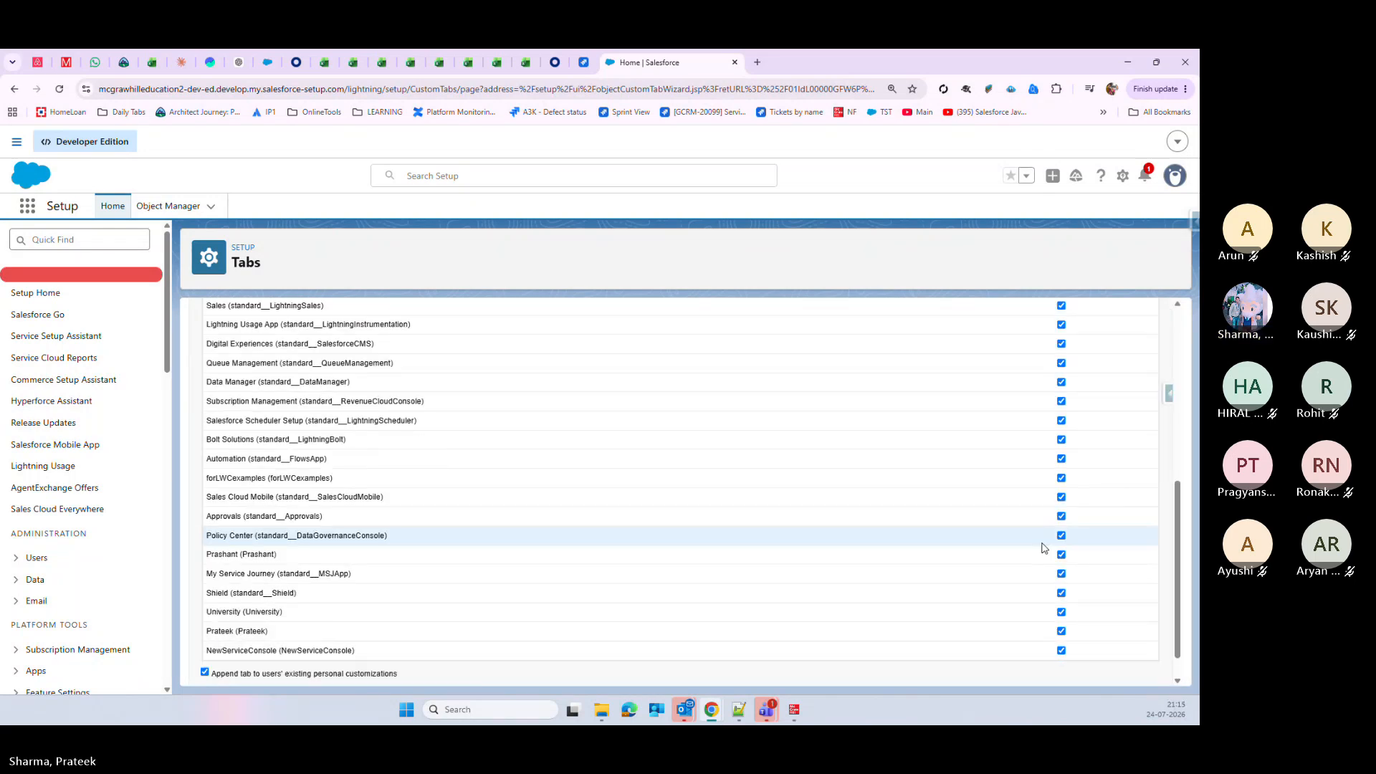
left_click(1121, 671)
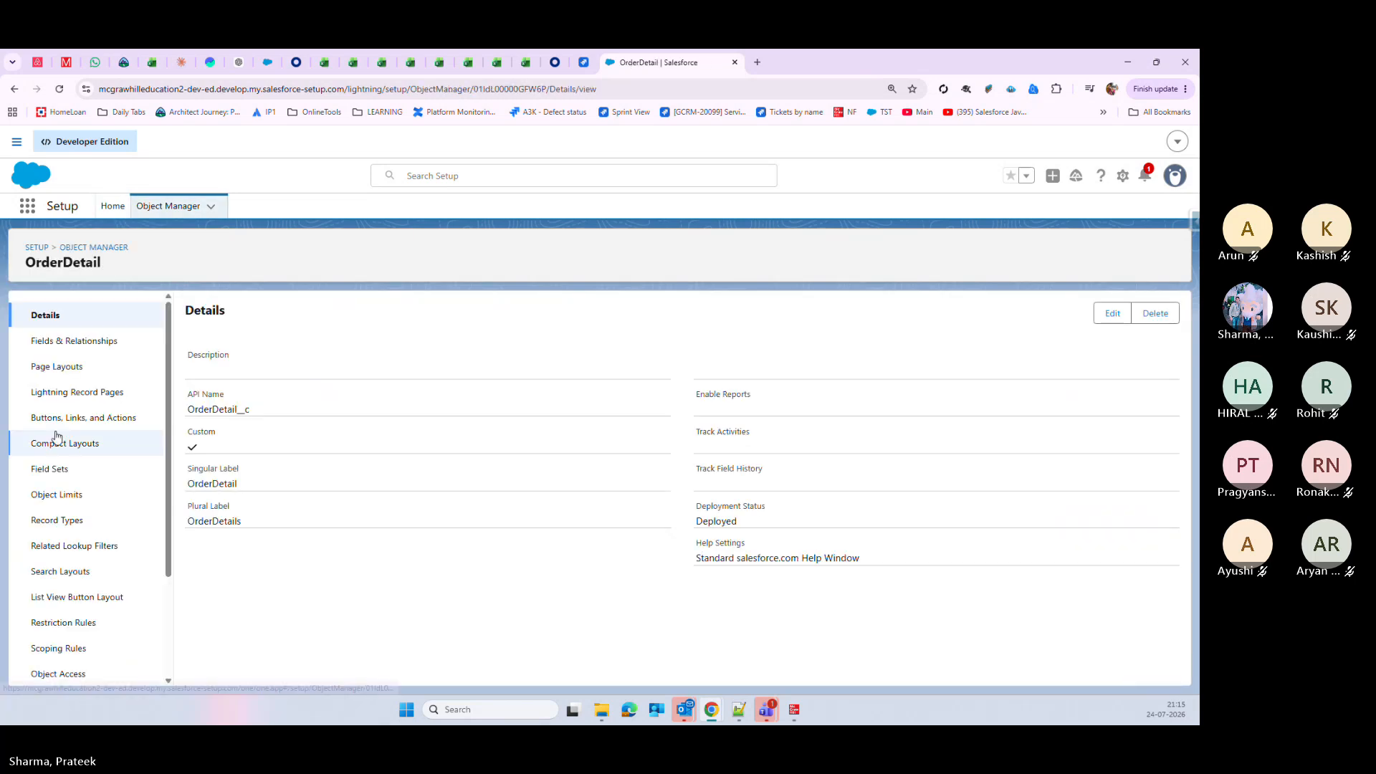
Step: Start a new custom field on OrderDetail with the Lookup Relationship data type
left_click(86, 344)
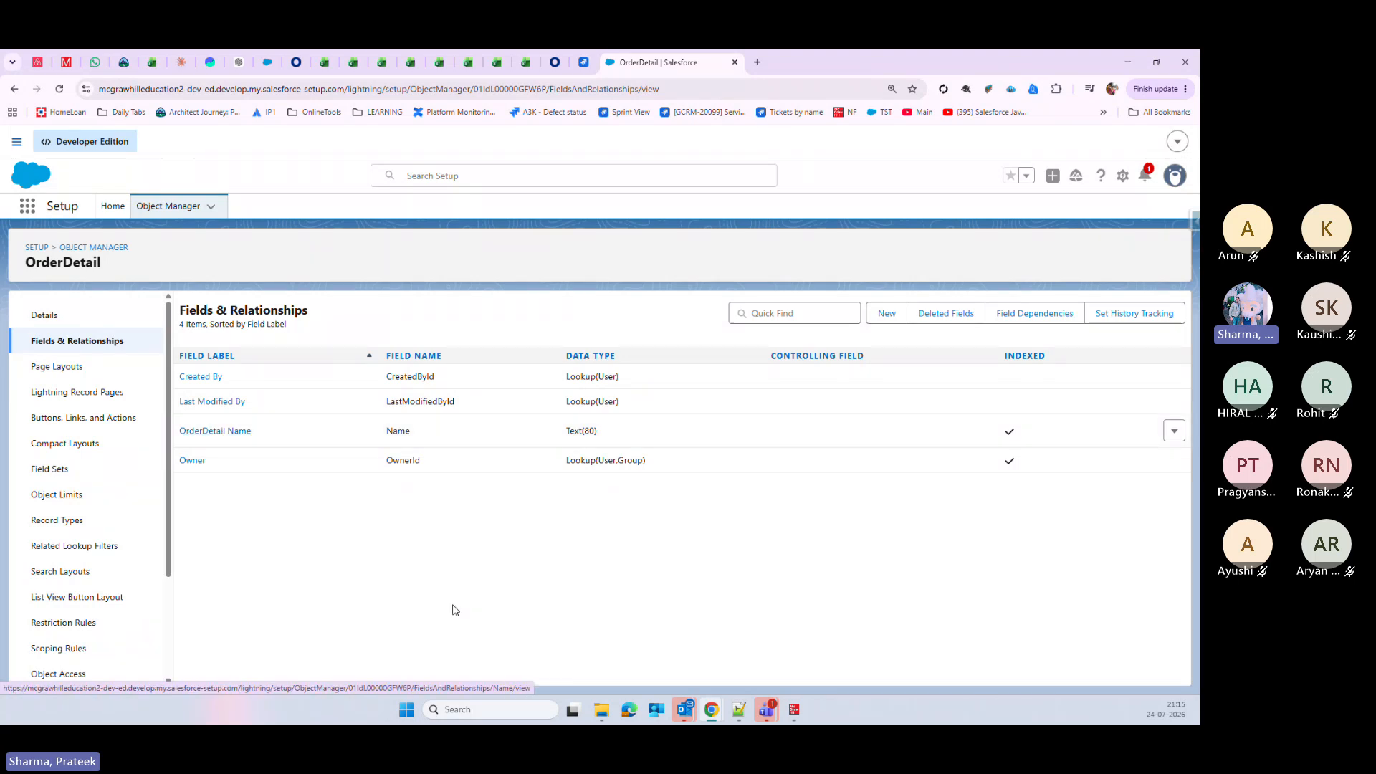
left_click(886, 314)
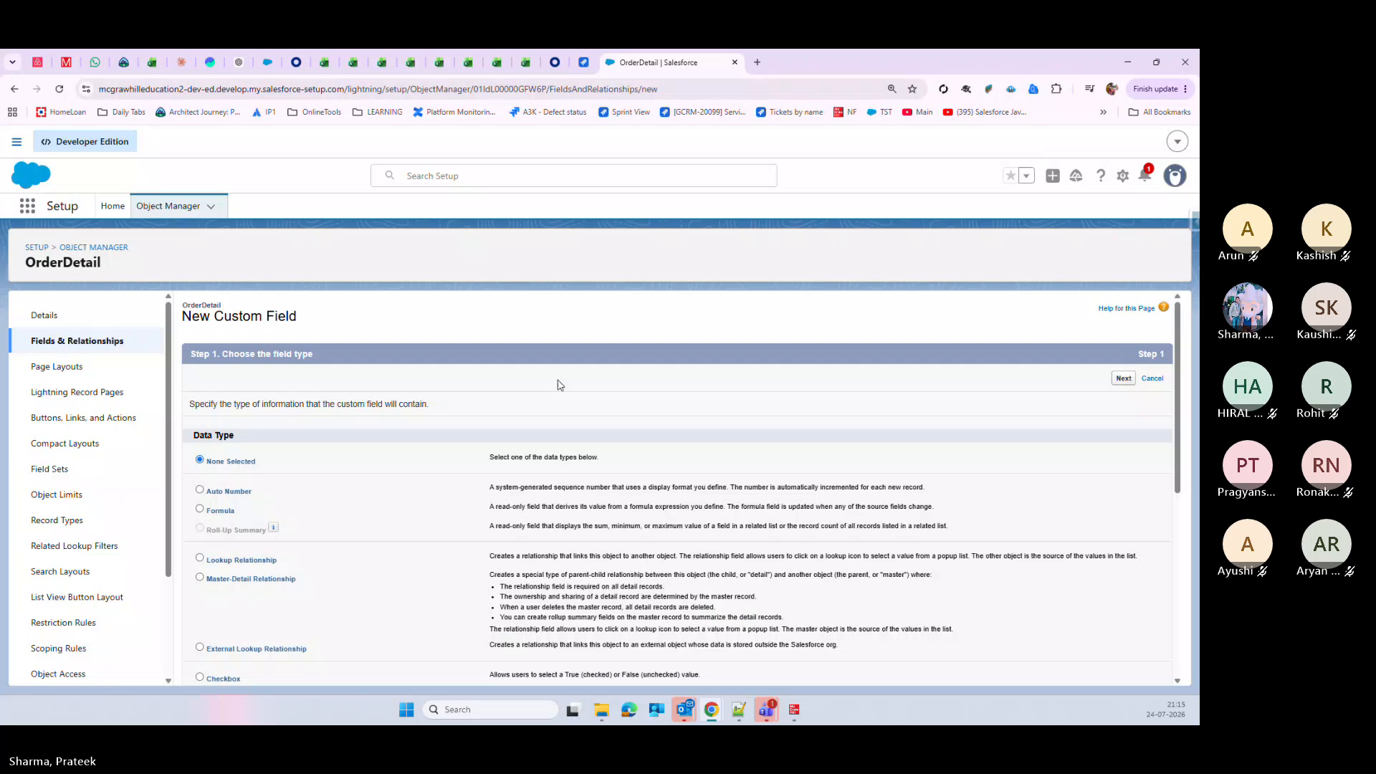
scroll(200, 430, "down", 2)
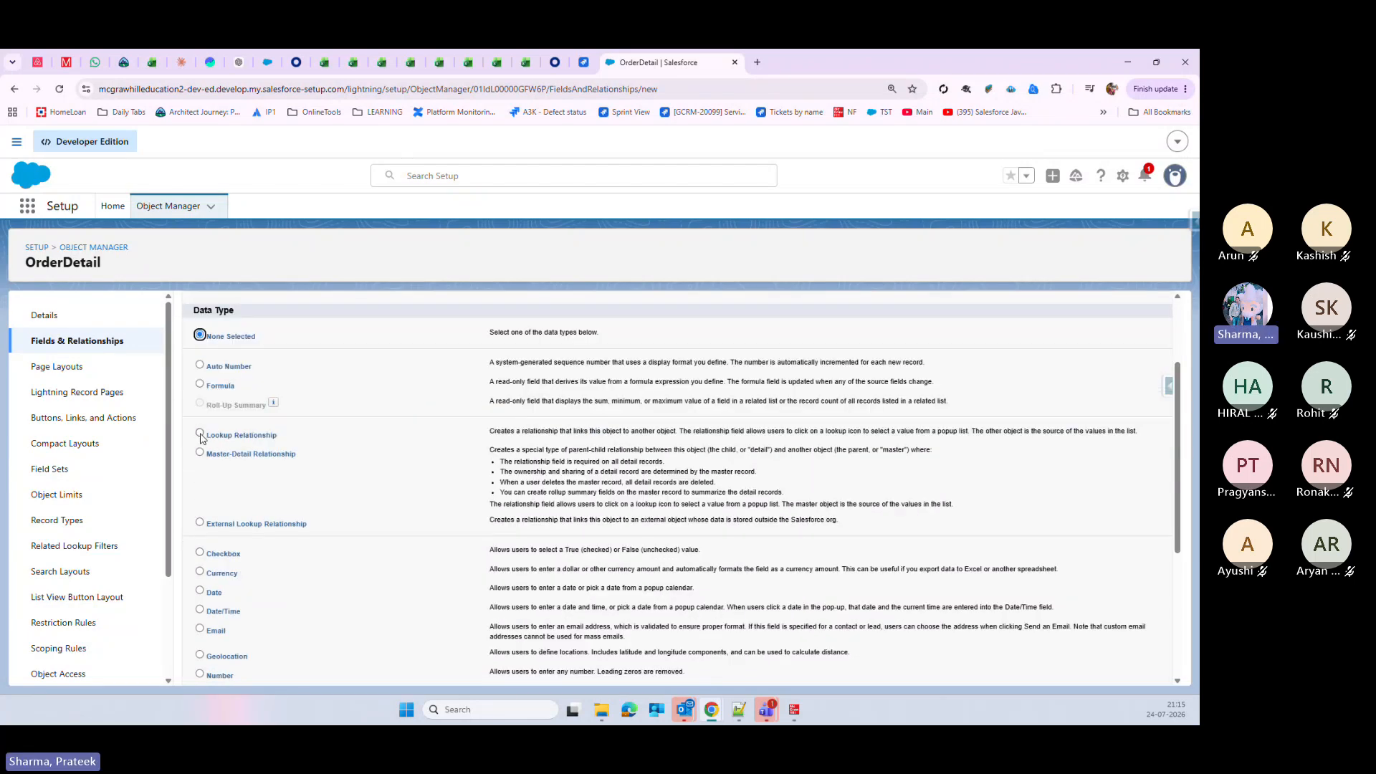
left_click(199, 432)
scroll(854, 607, "down", 5)
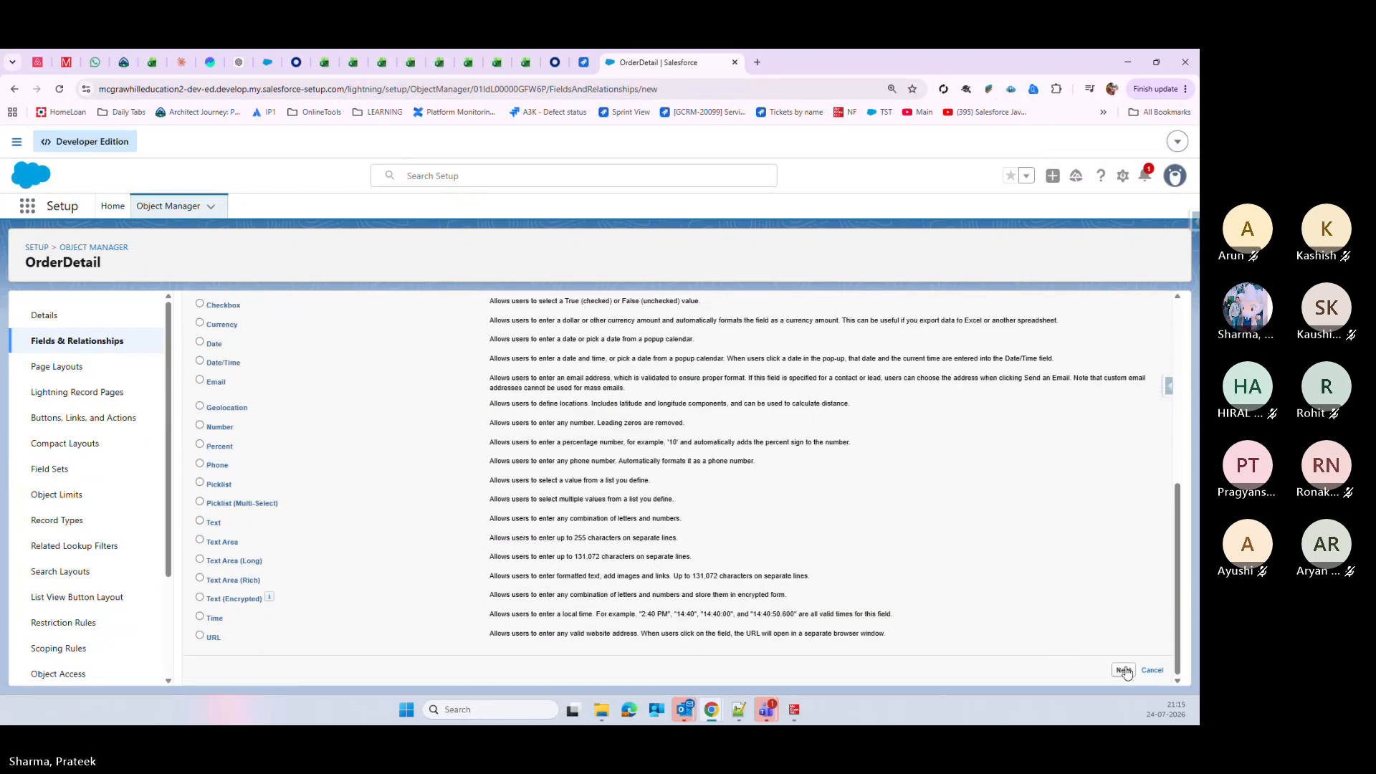
left_click(1128, 672)
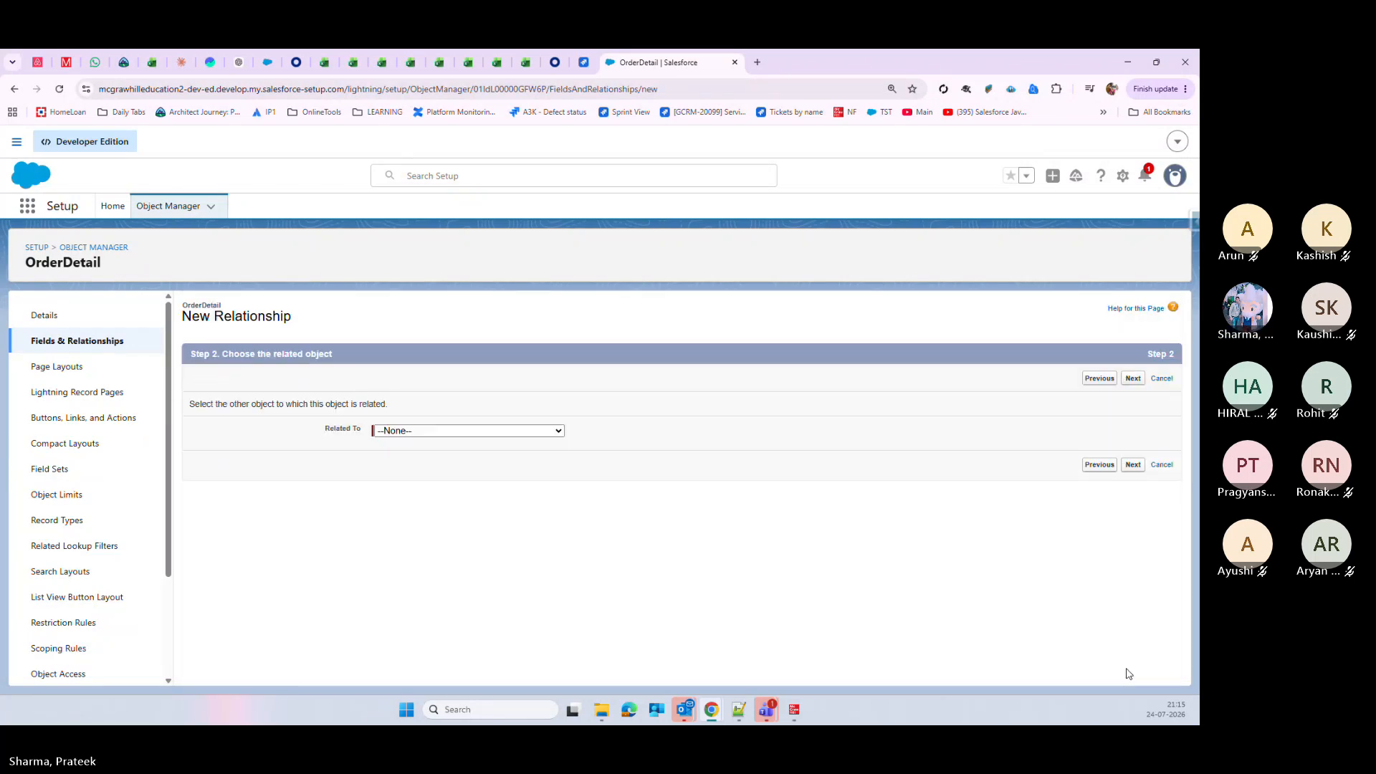
Step: Relate the lookup to the Opportunity object, using Opportunity as both field label and field name
left_click(452, 431)
type("opp")
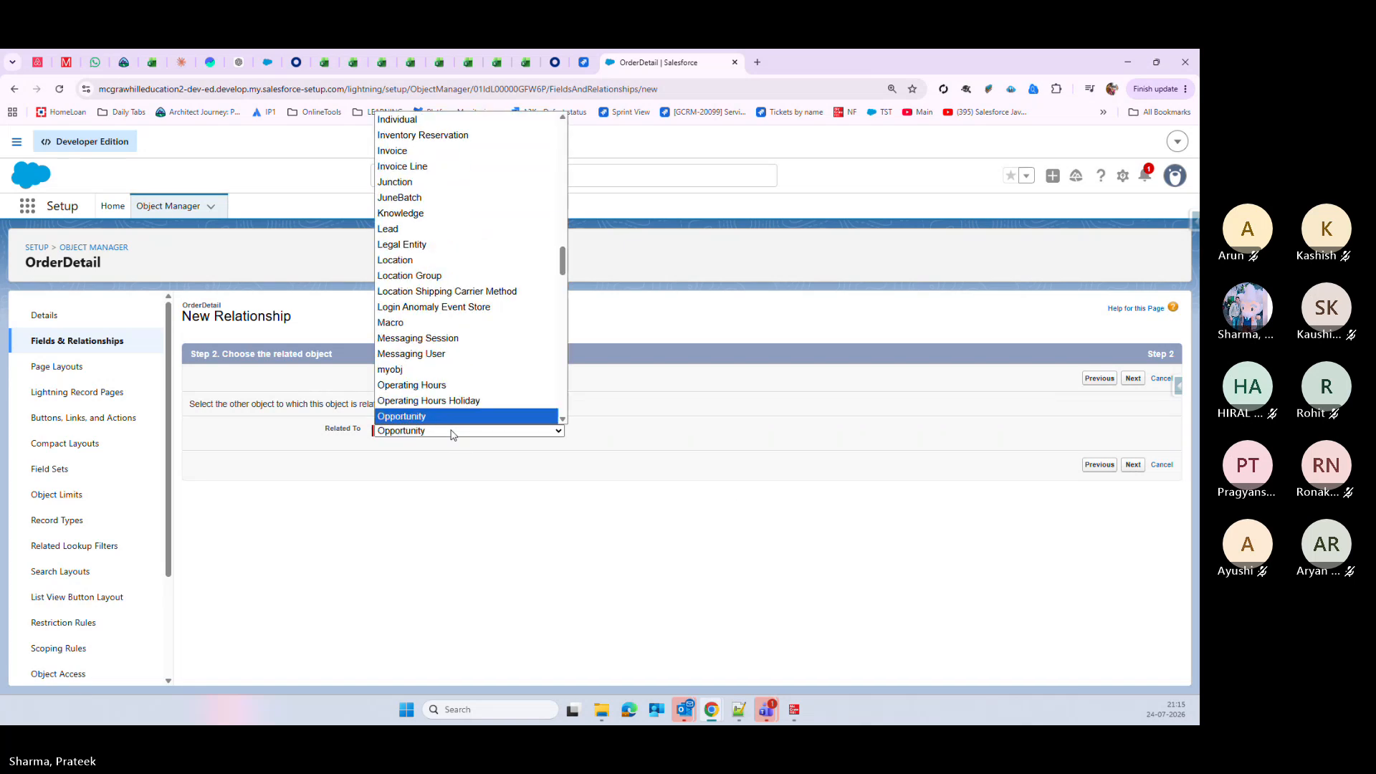
left_click(452, 425)
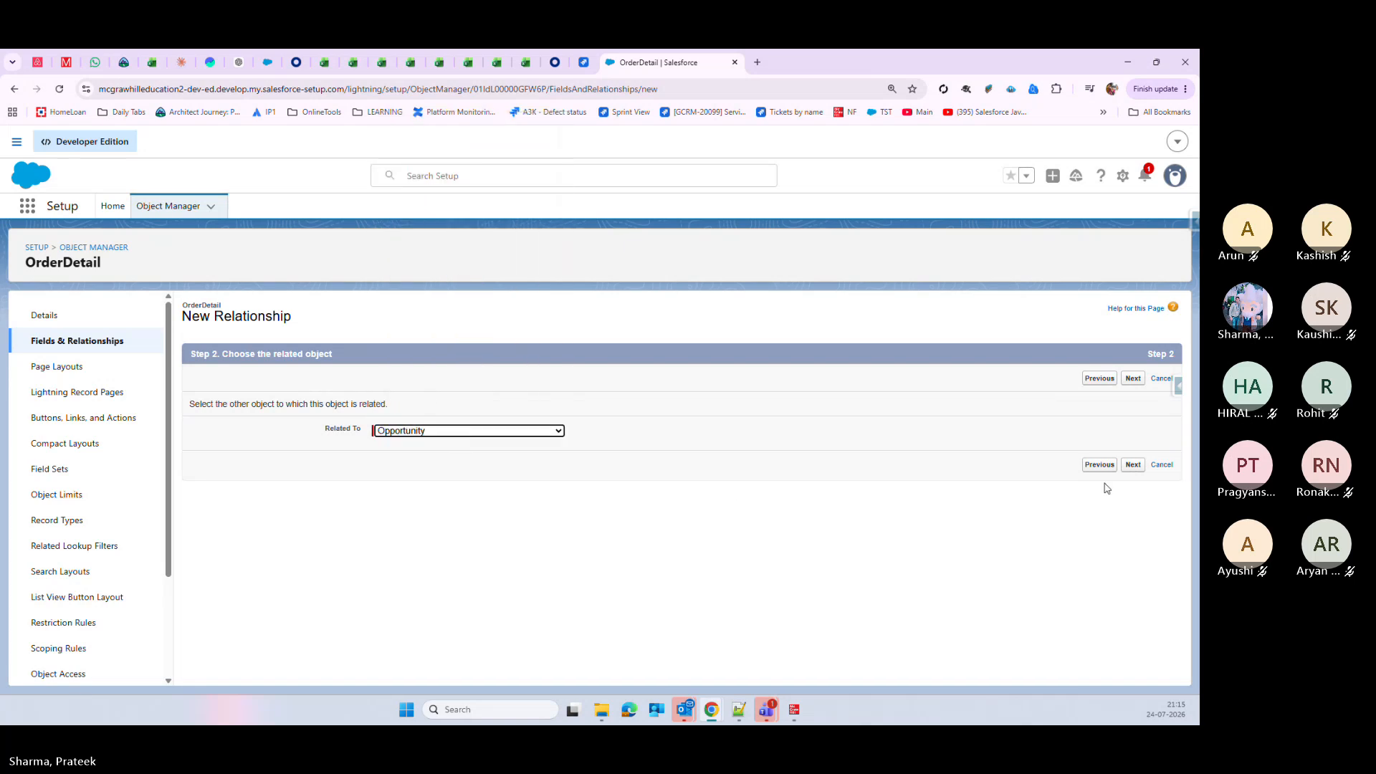
left_click(1132, 465)
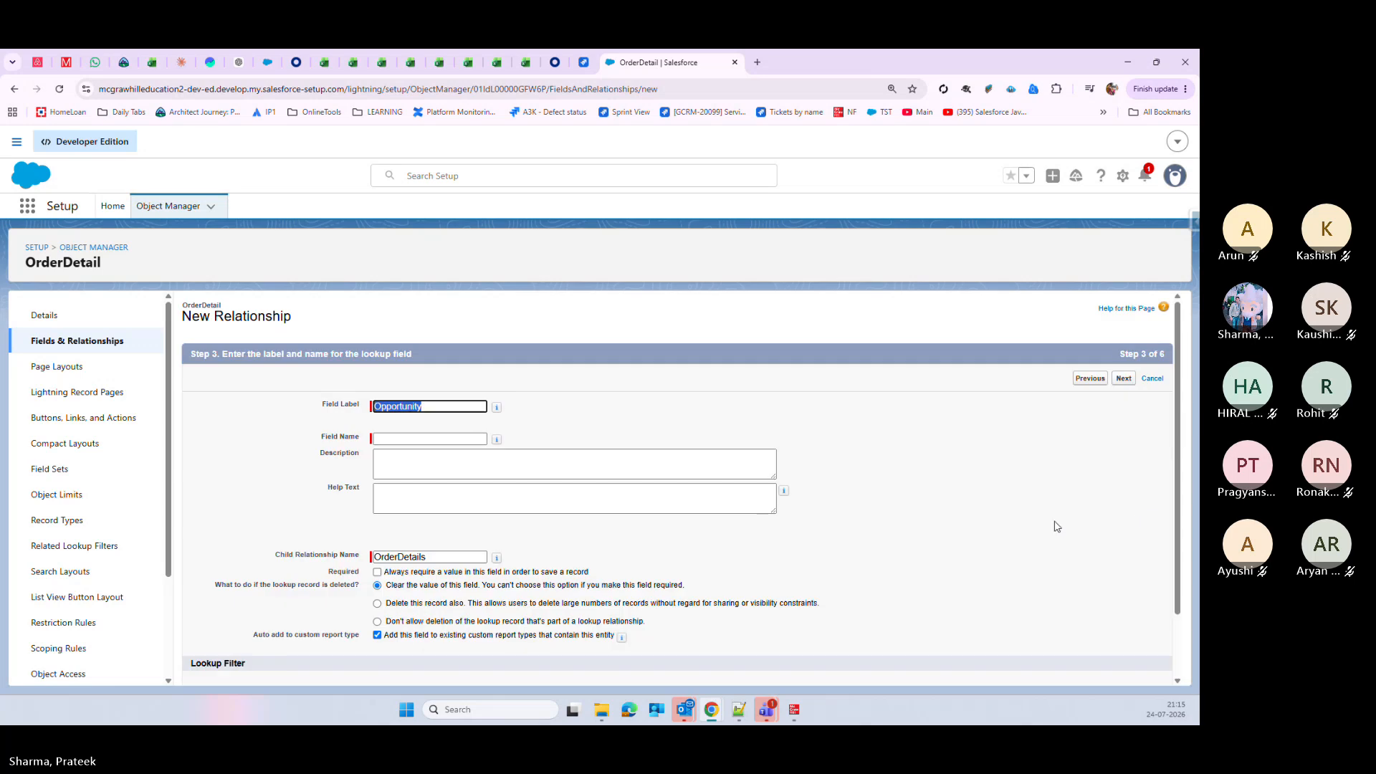
left_click(428, 440)
left_click(1025, 447)
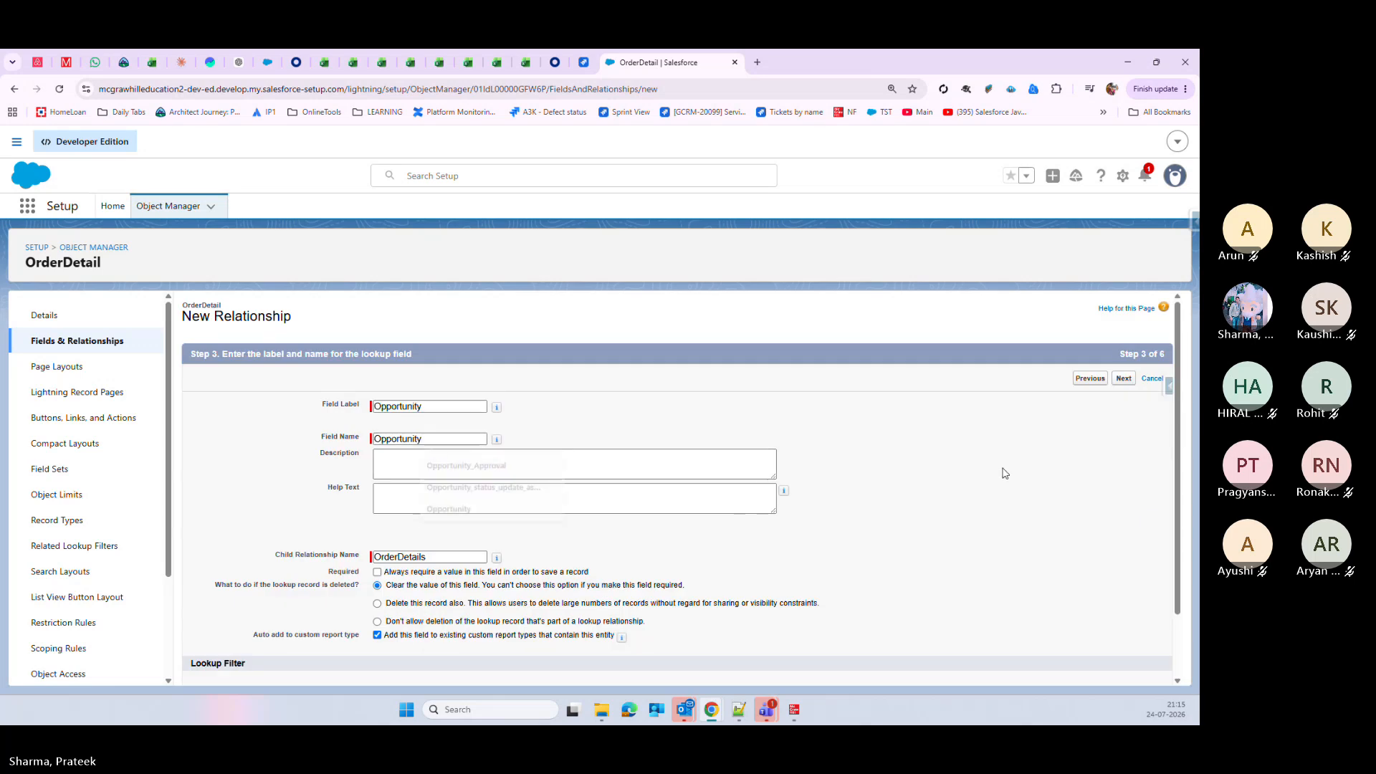
scroll(867, 643, "down", 1)
left_click(1123, 670)
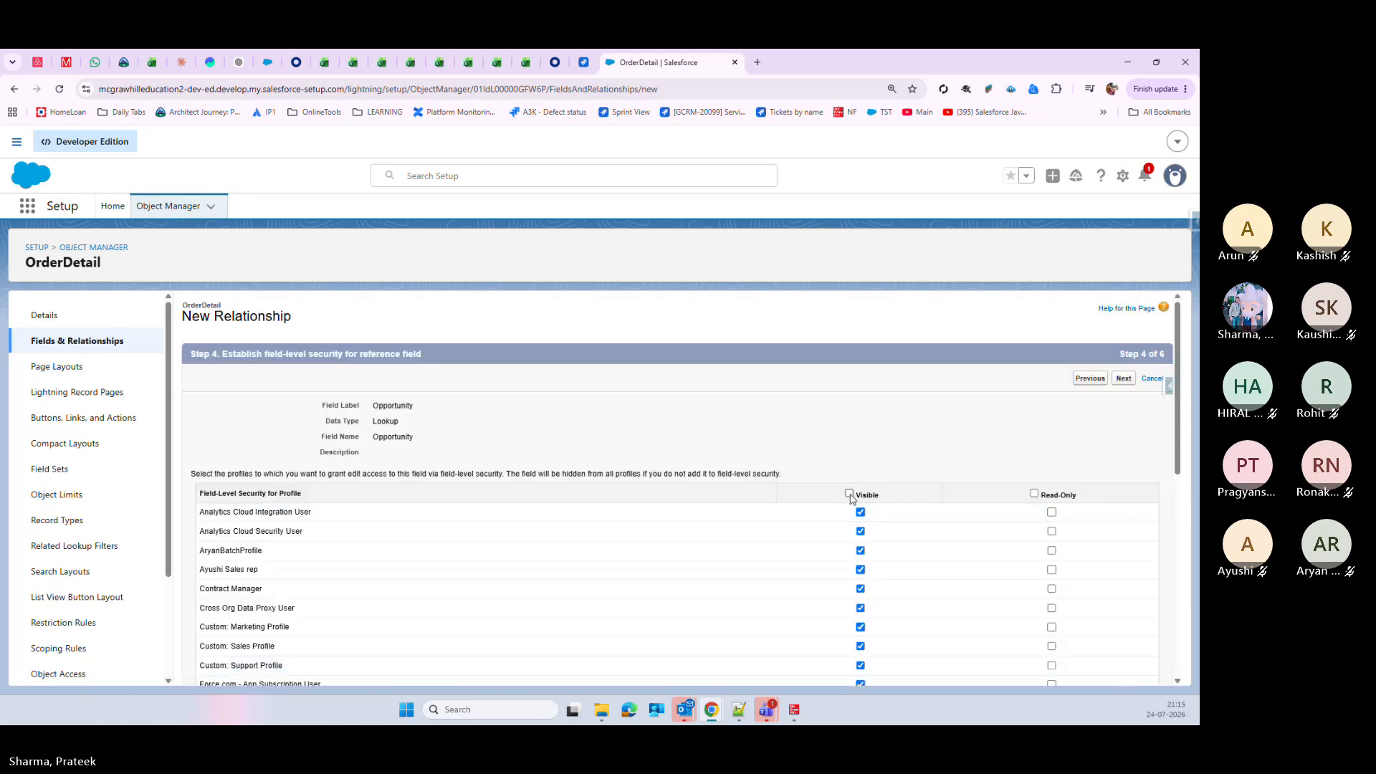
Step: Make the Opportunity lookup visible to all profiles, keep the default page layouts and related lists, and save the field
left_click(850, 496)
scroll(900, 513, "down", 10)
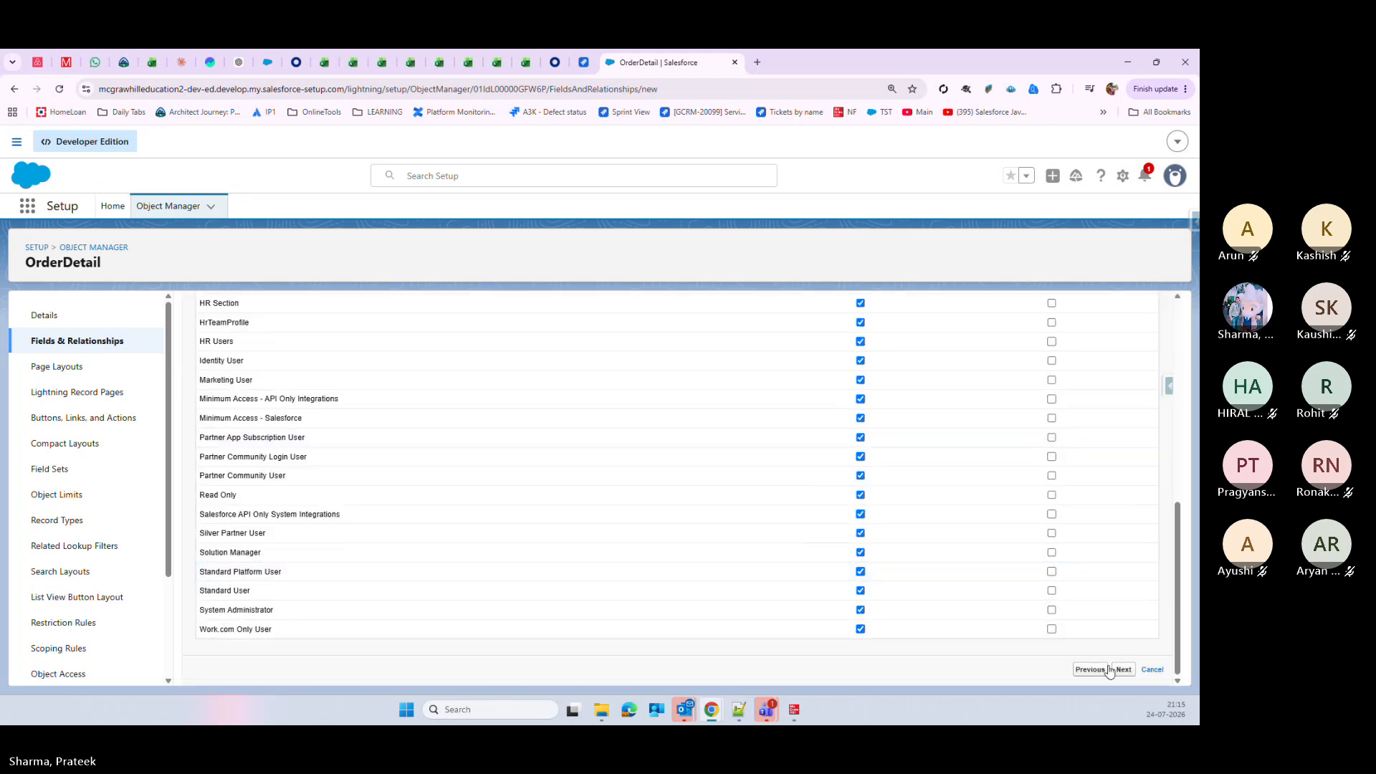
left_click(1110, 669)
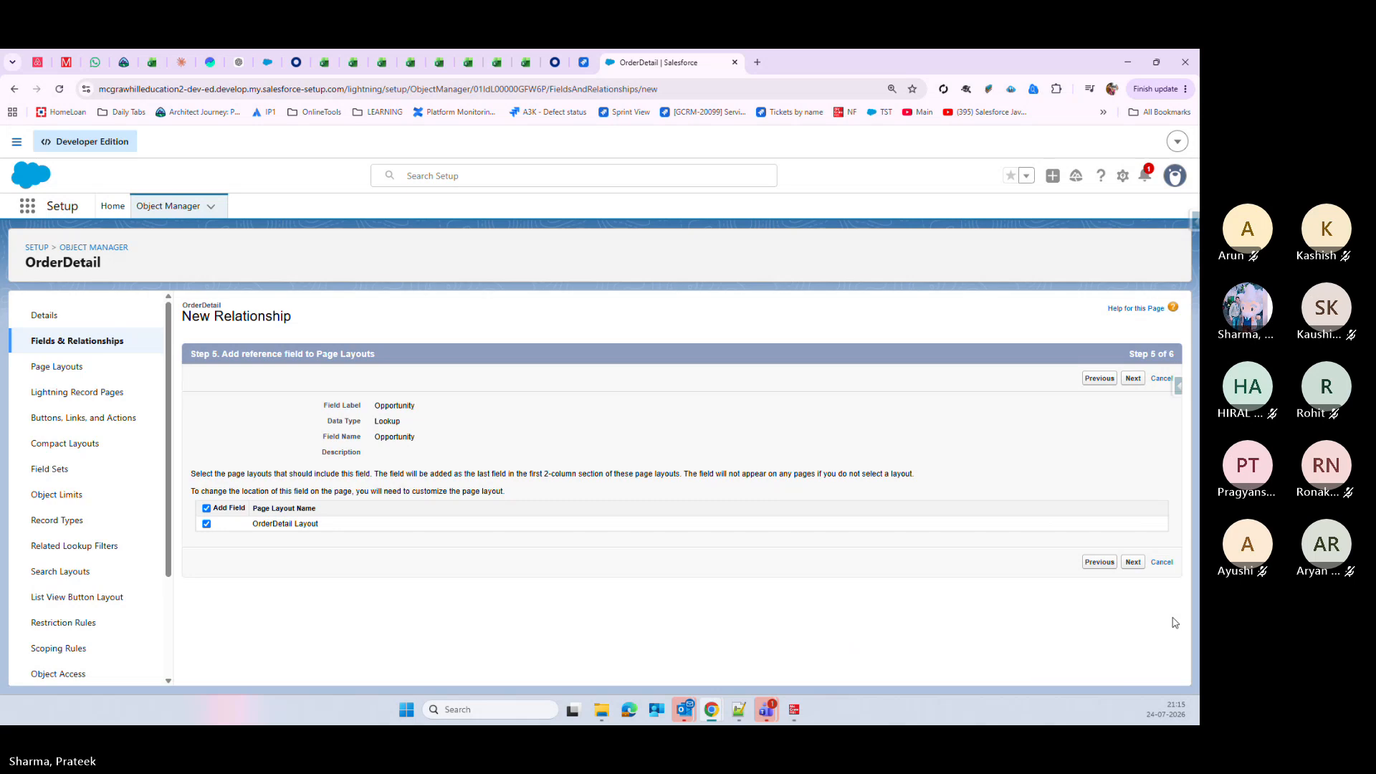
left_click(1132, 561)
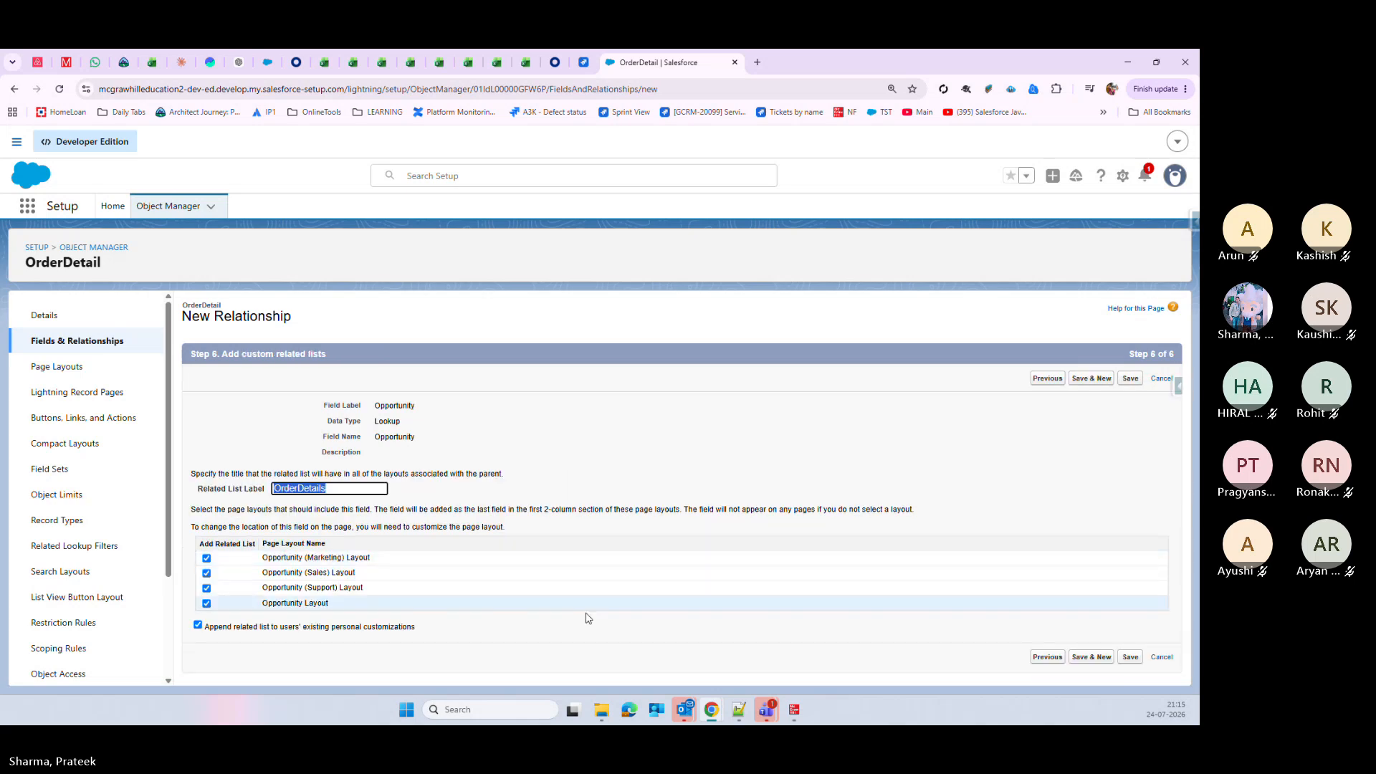
left_click(1128, 658)
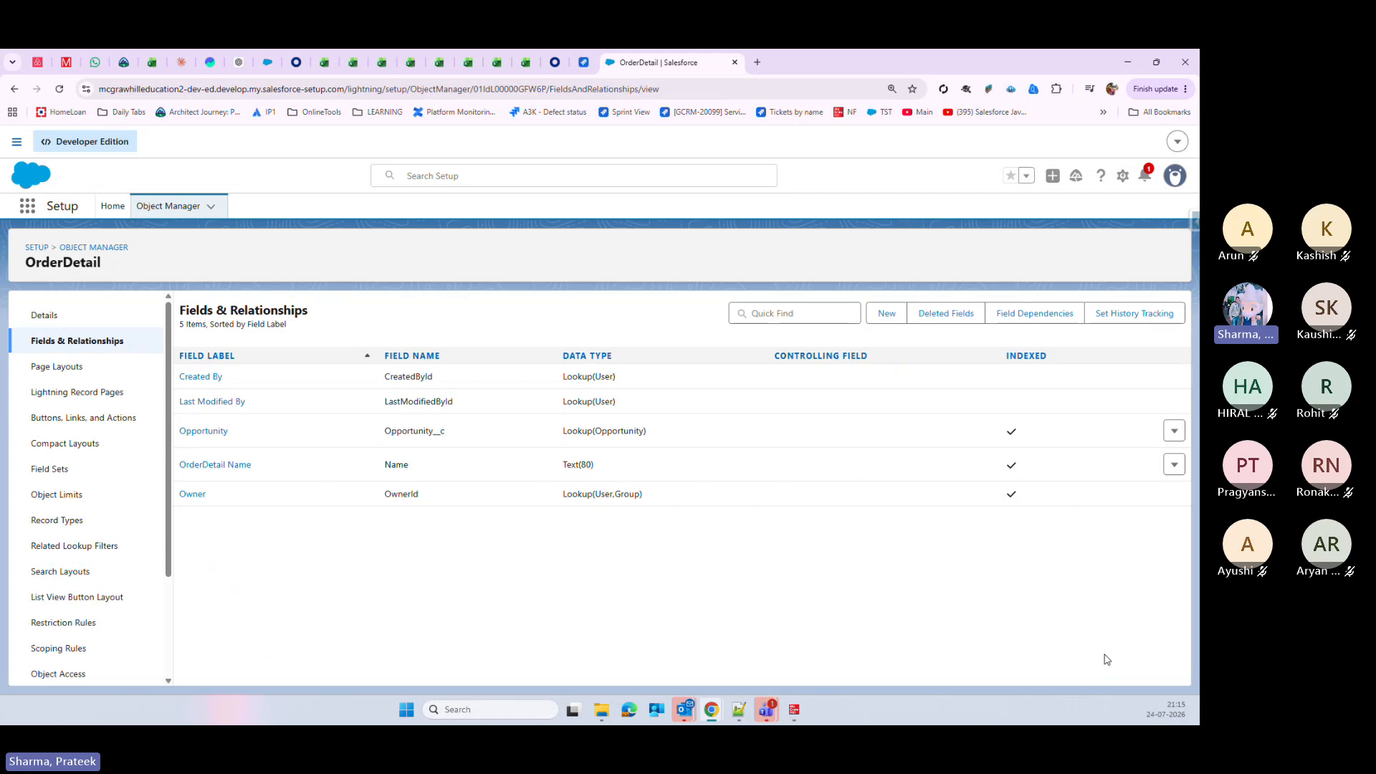
Step: Start a new custom object with the label OrderItem1, letting the object name fill in as OrderItem1
left_click(205, 208)
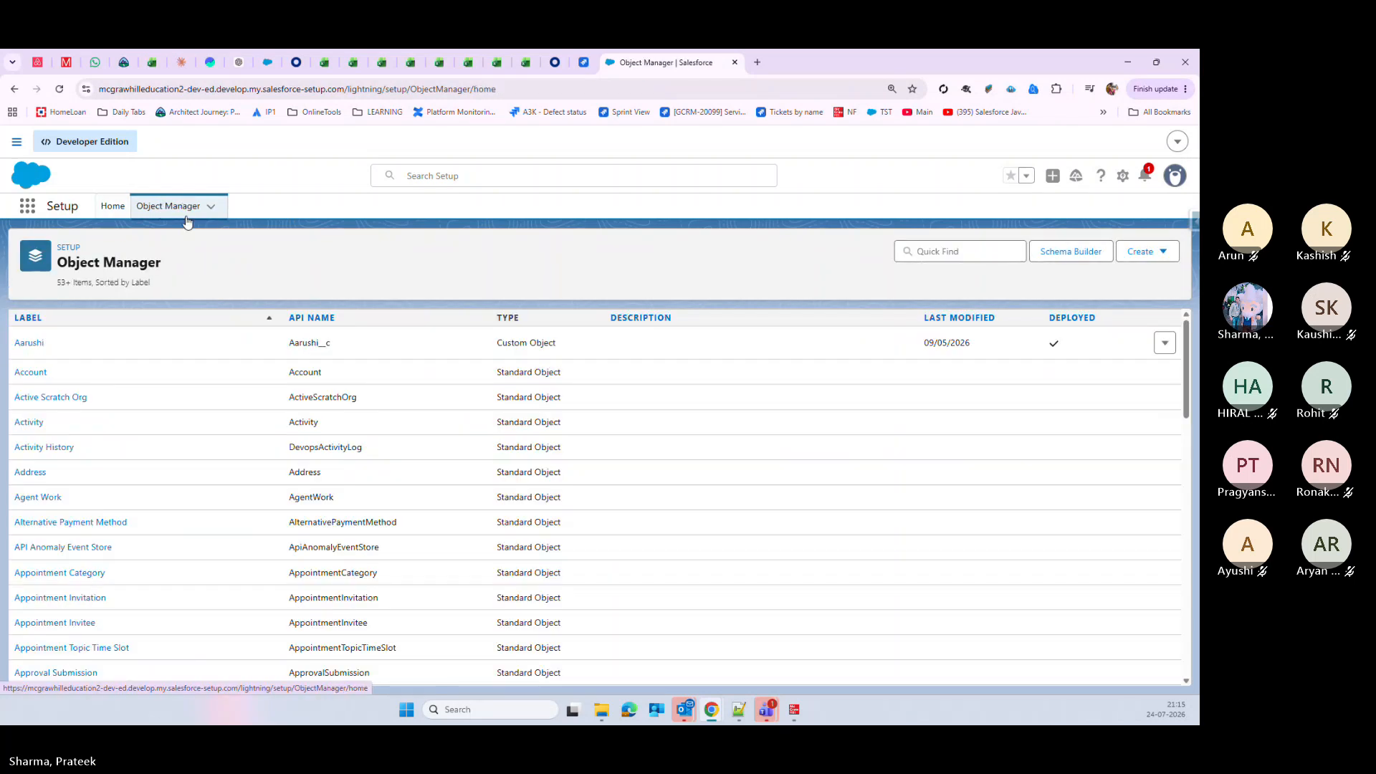
left_click(1143, 252)
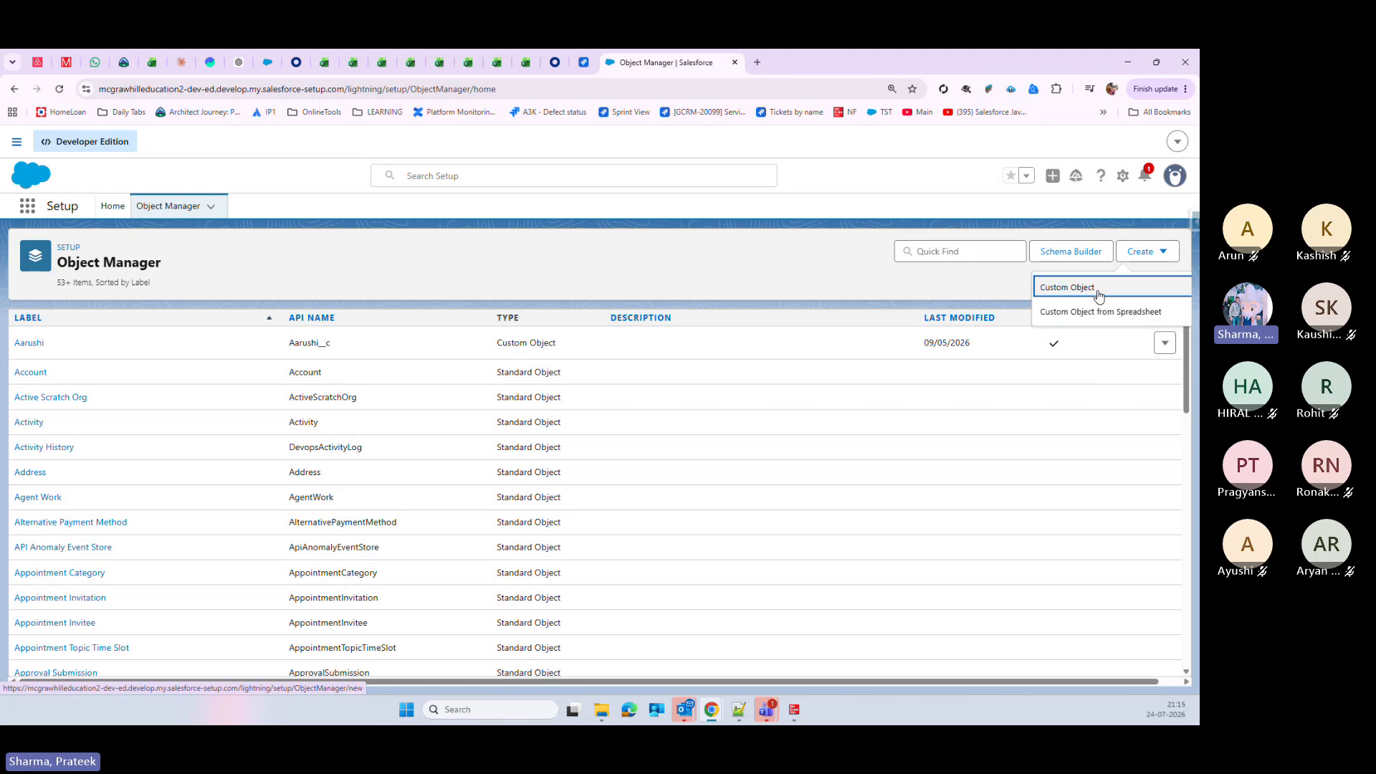
left_click(1098, 290)
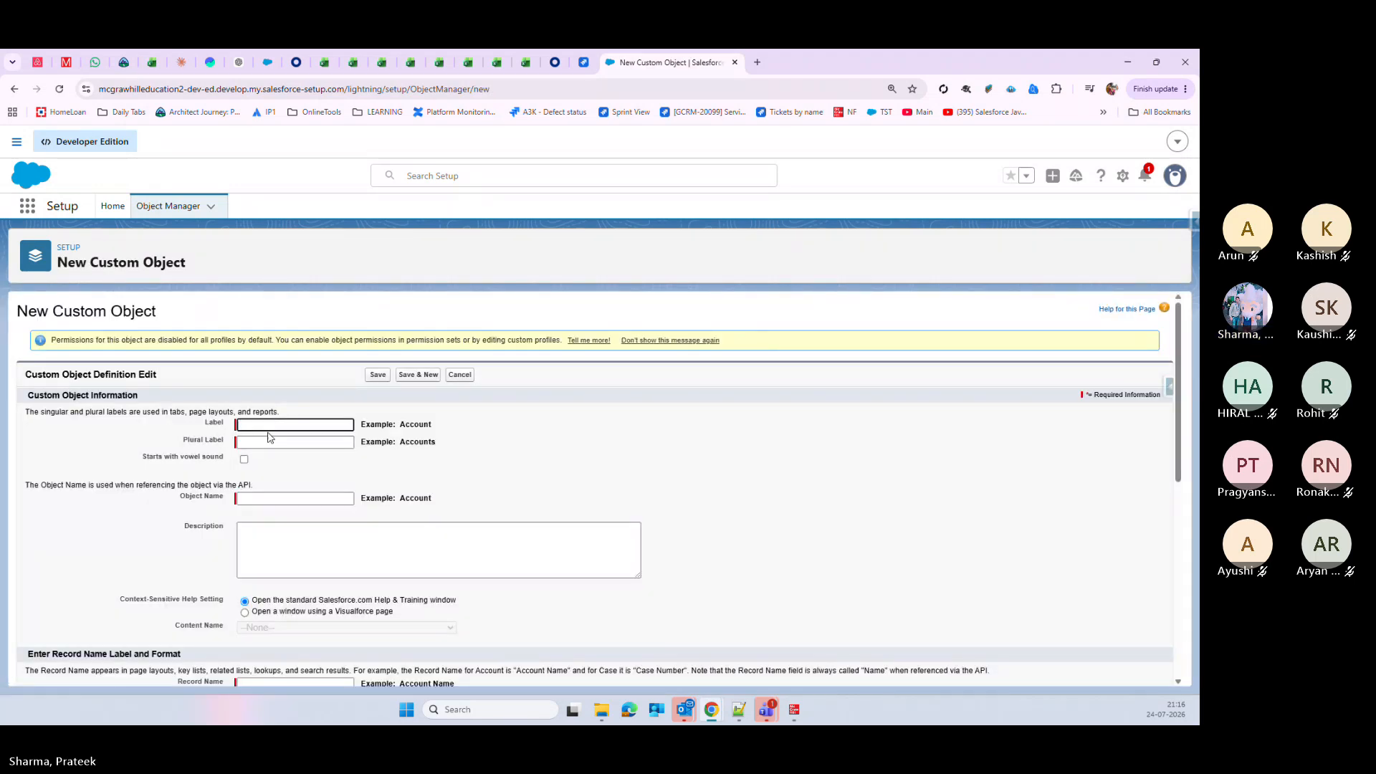
type("Order")
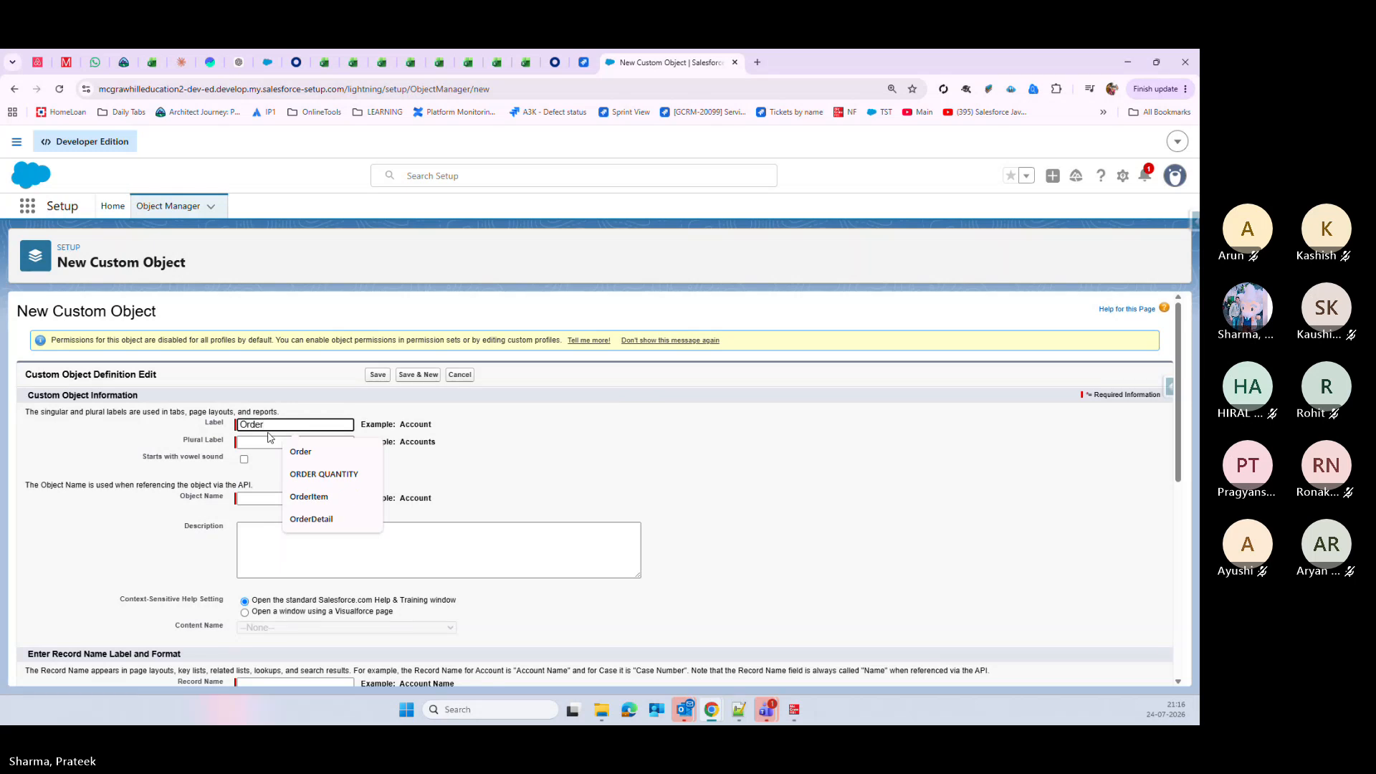
type("I")
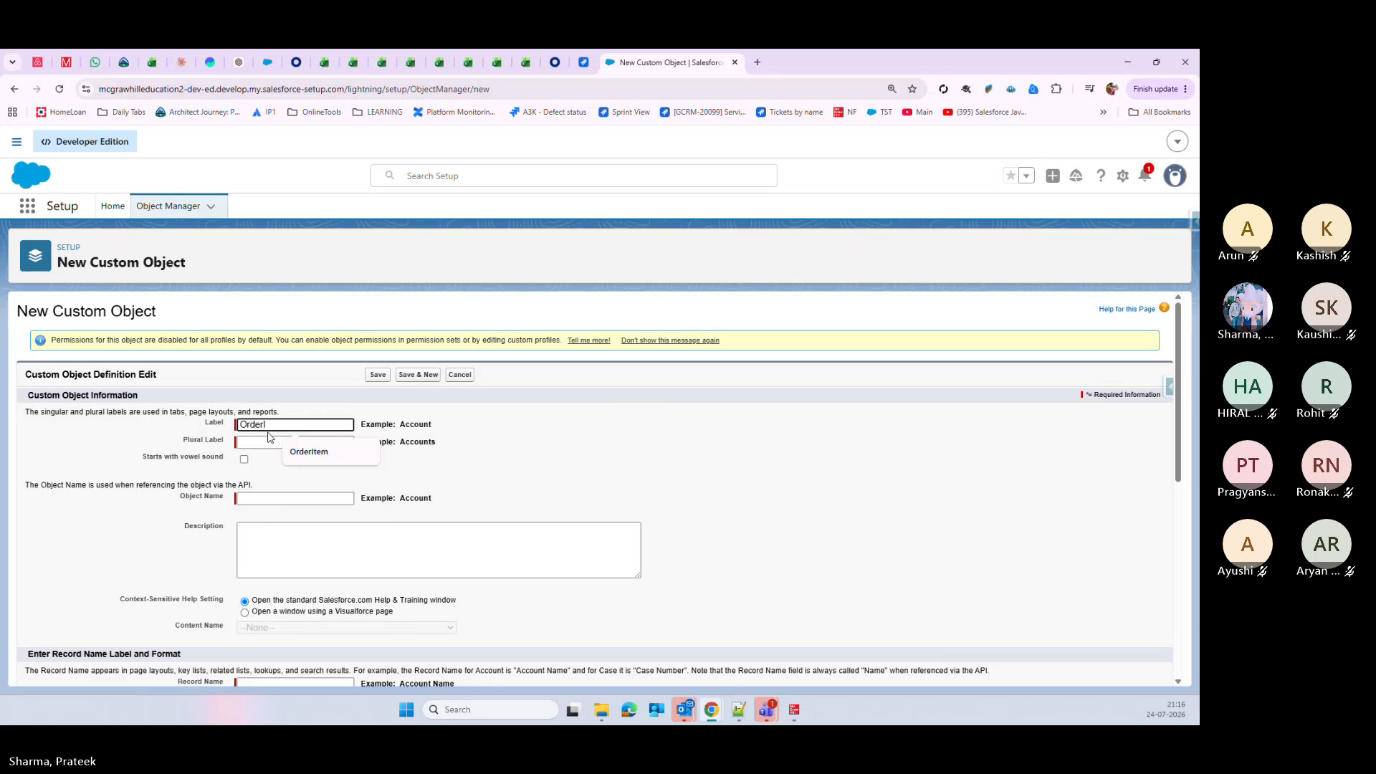
type("tem1")
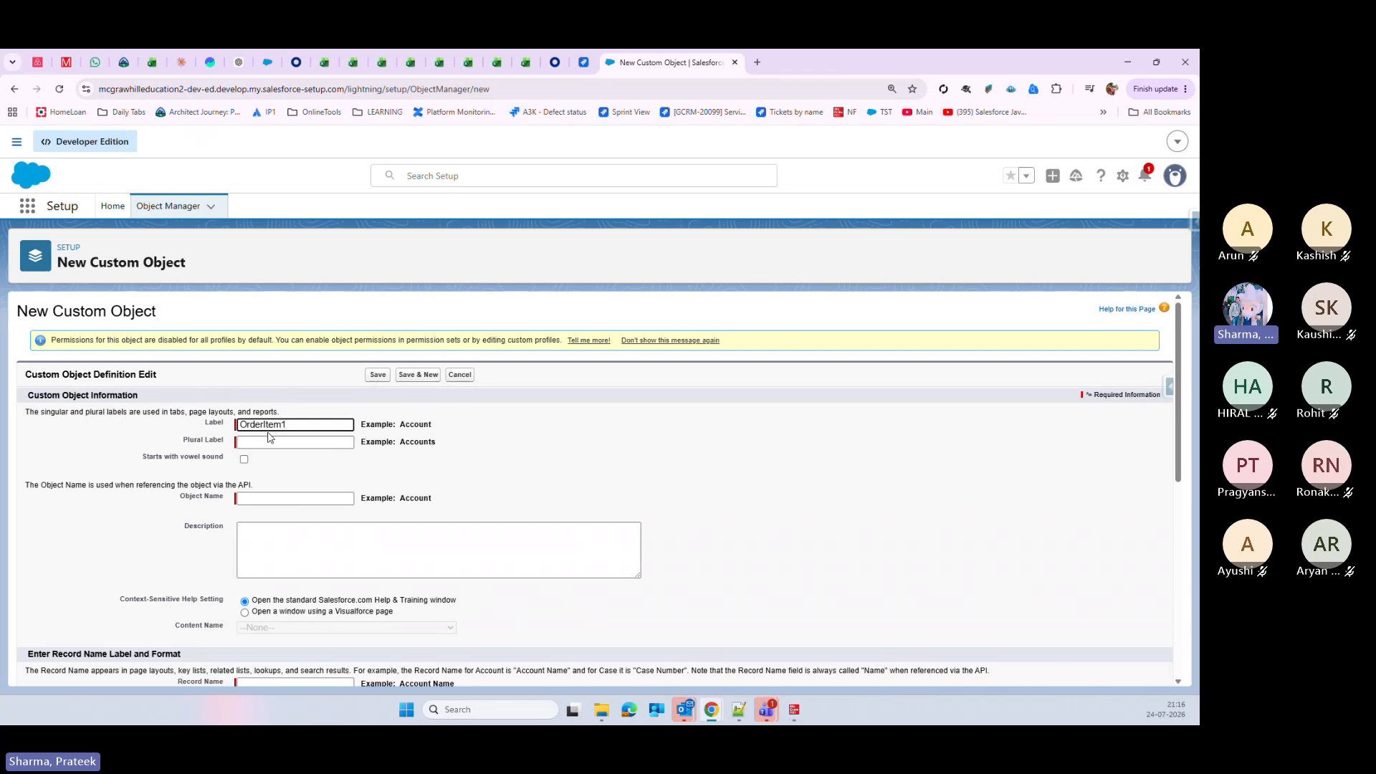
left_click(270, 438)
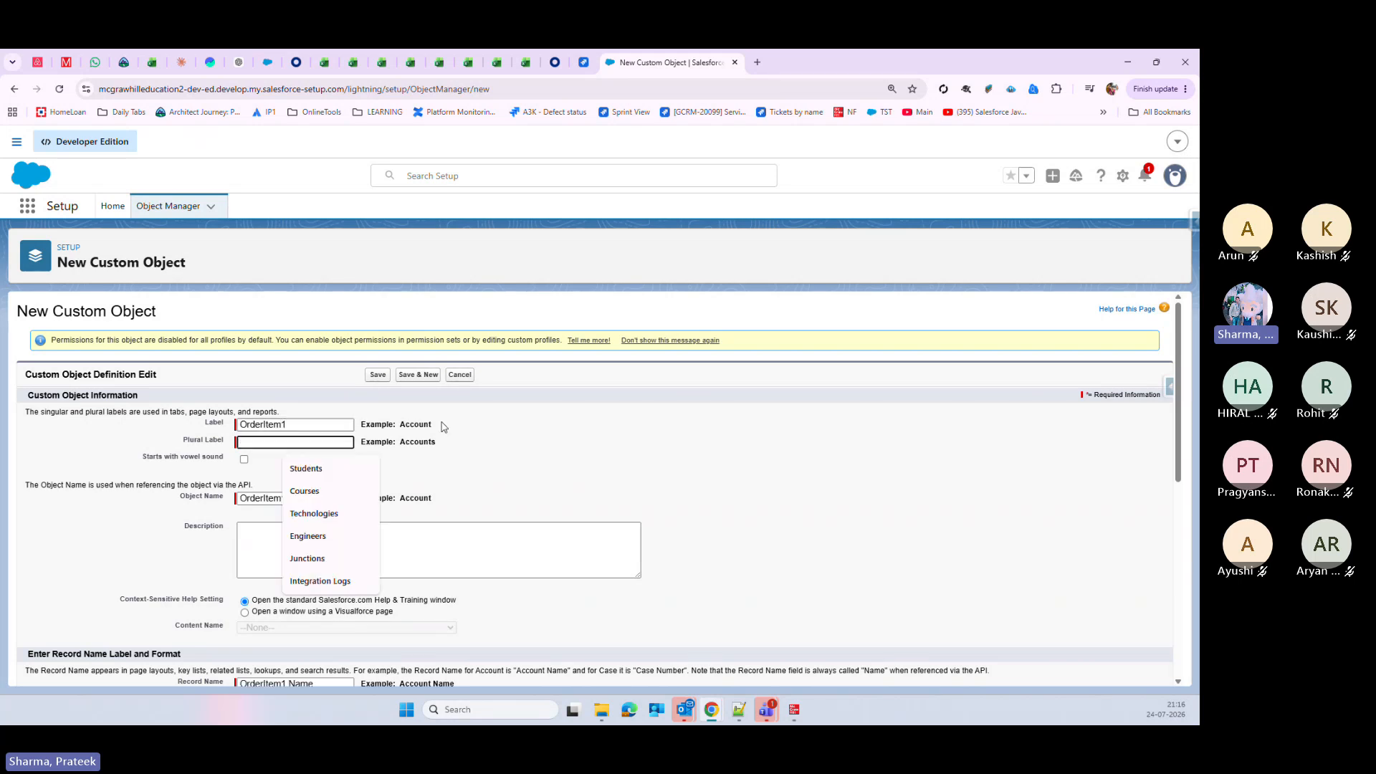
Step: Change the new object's label to OrderItemDetail and set its plural label to OrderItemDetails, keeping the object name OrderItem1
left_click(291, 425)
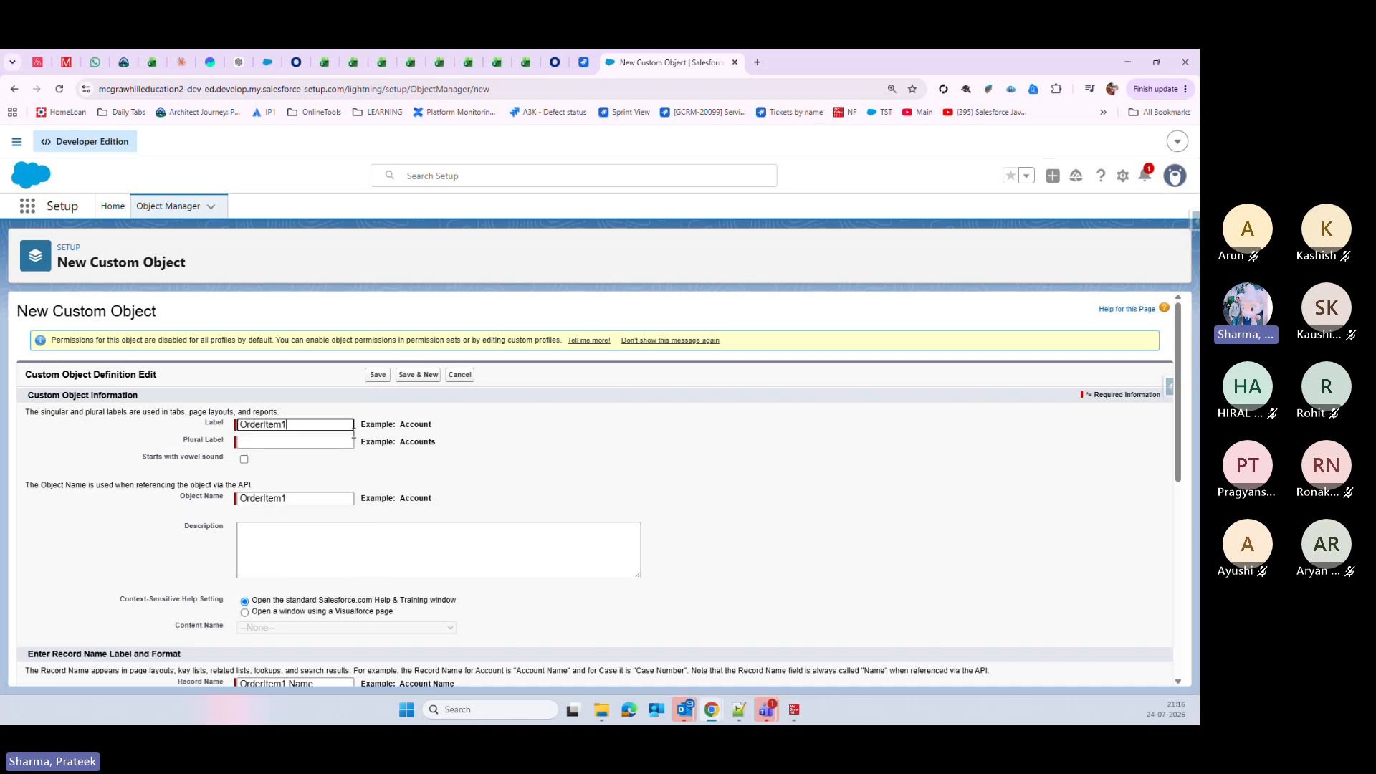
type("Detail")
key("Tab")
key("shift+Tab")
key("ctrl+c")
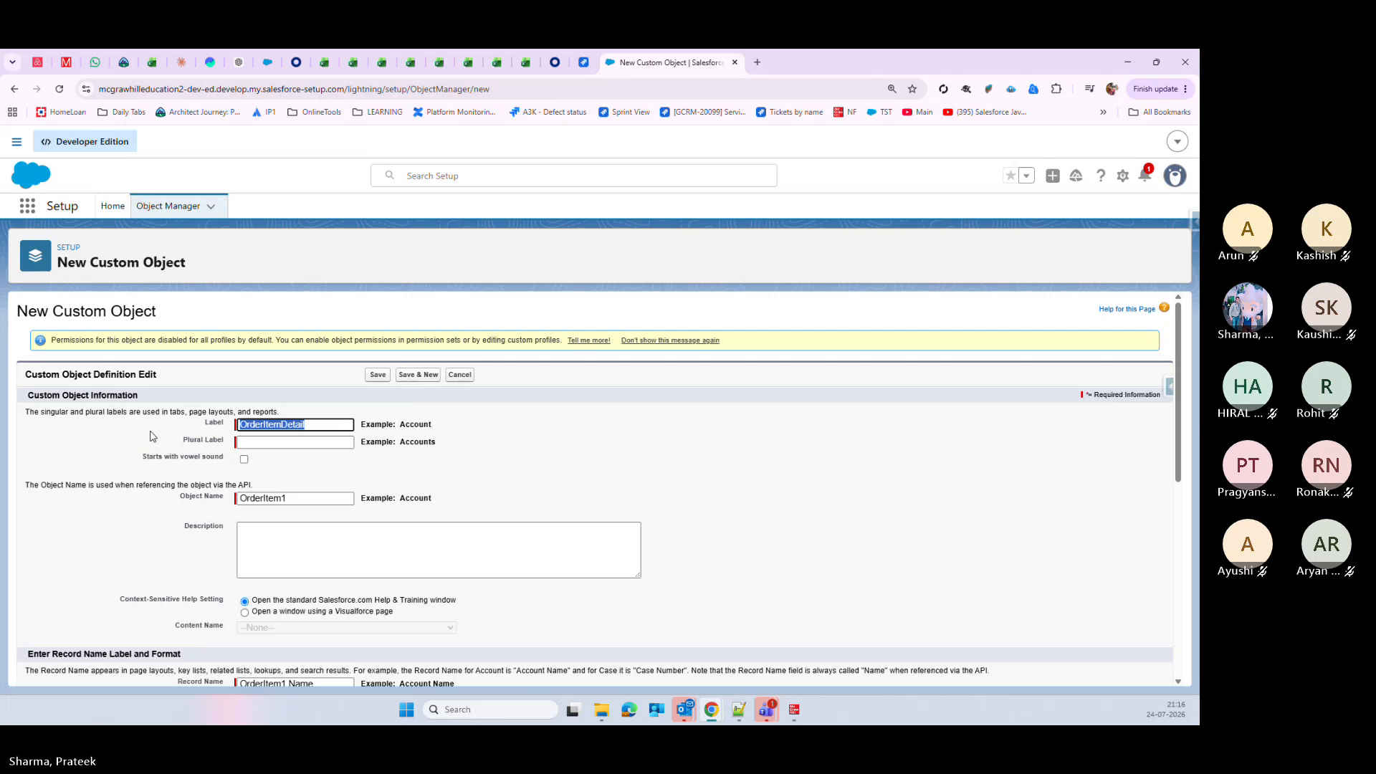
left_click(319, 443)
key("ctrl+v")
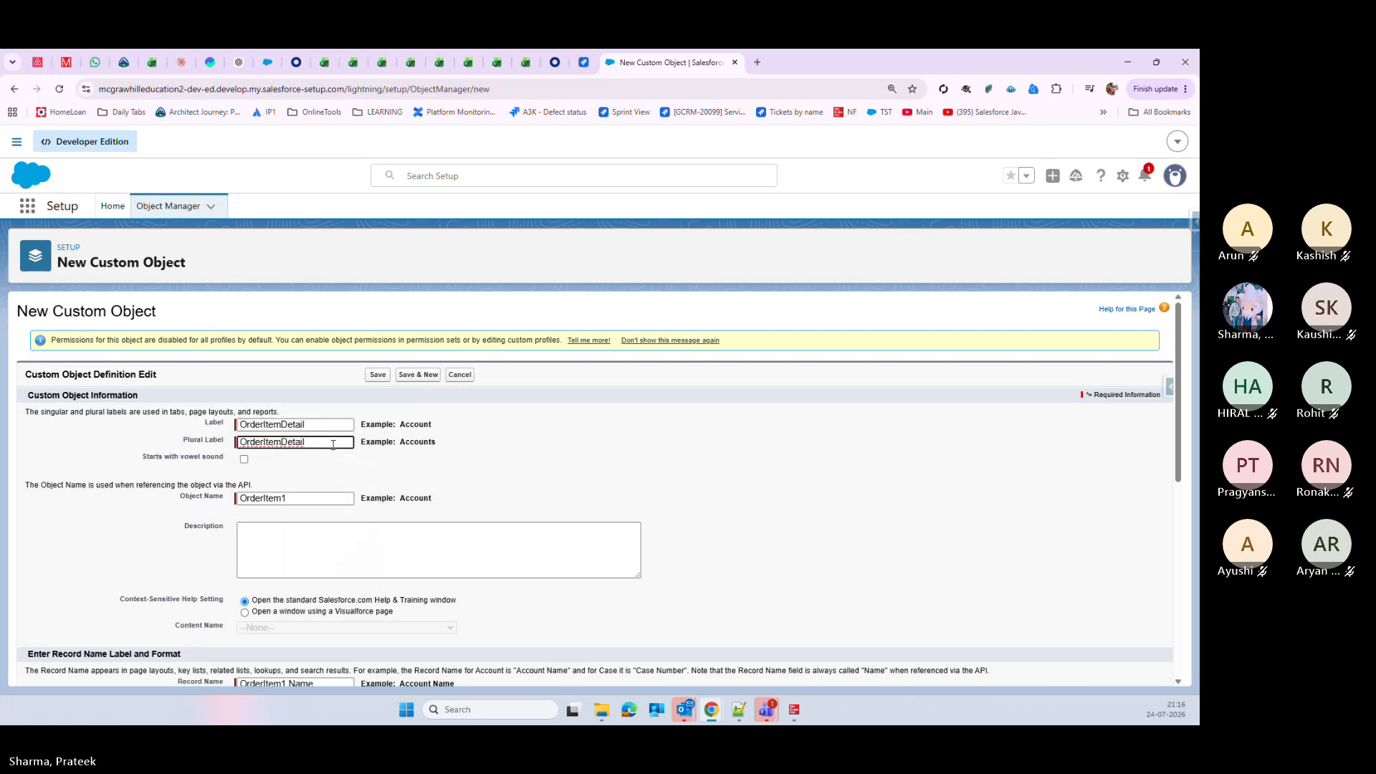
type("s")
left_click(634, 493)
Step: Enable Allow Search and the launch of the New Custom Tab Wizard for OrderItemDetail, and save the object
scroll(618, 497, "down", 2)
scroll(619, 497, "down", 4)
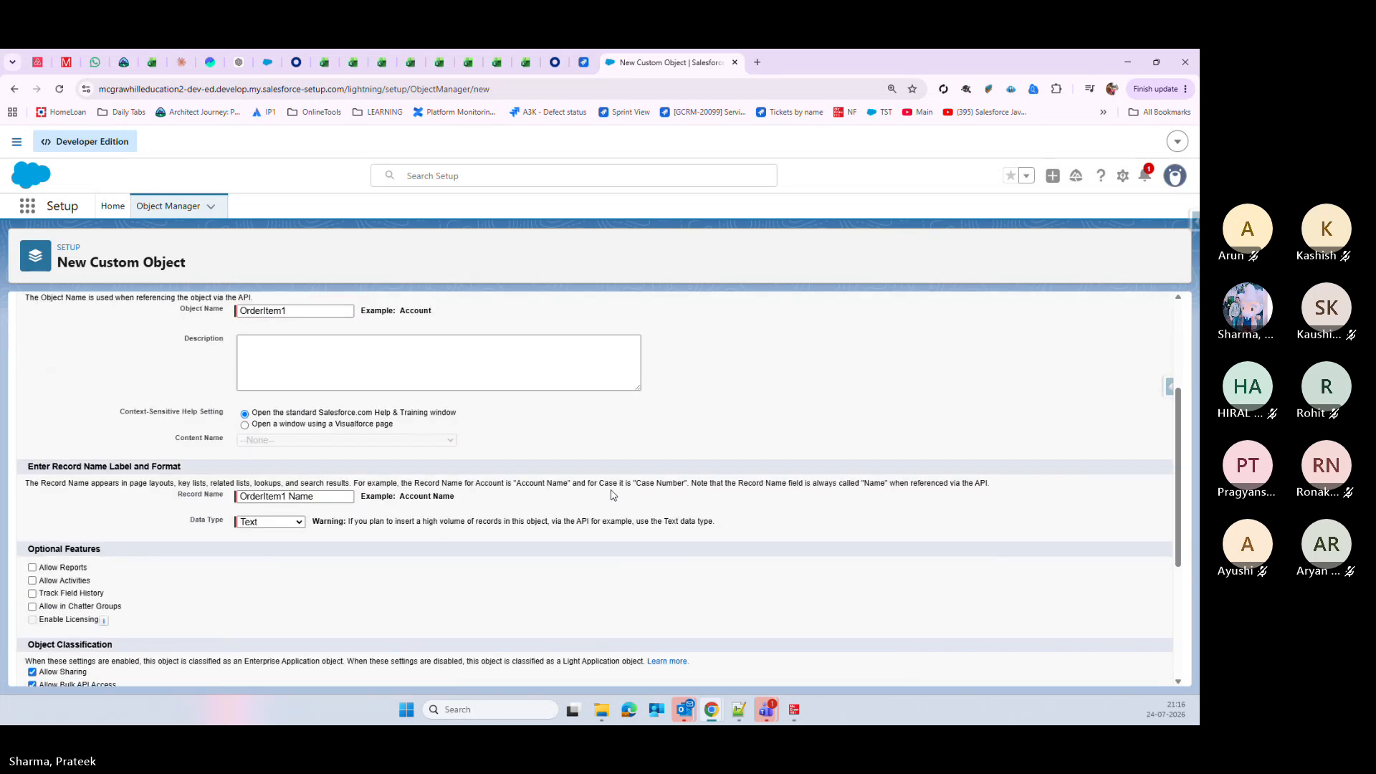
scroll(622, 536, "down", 1)
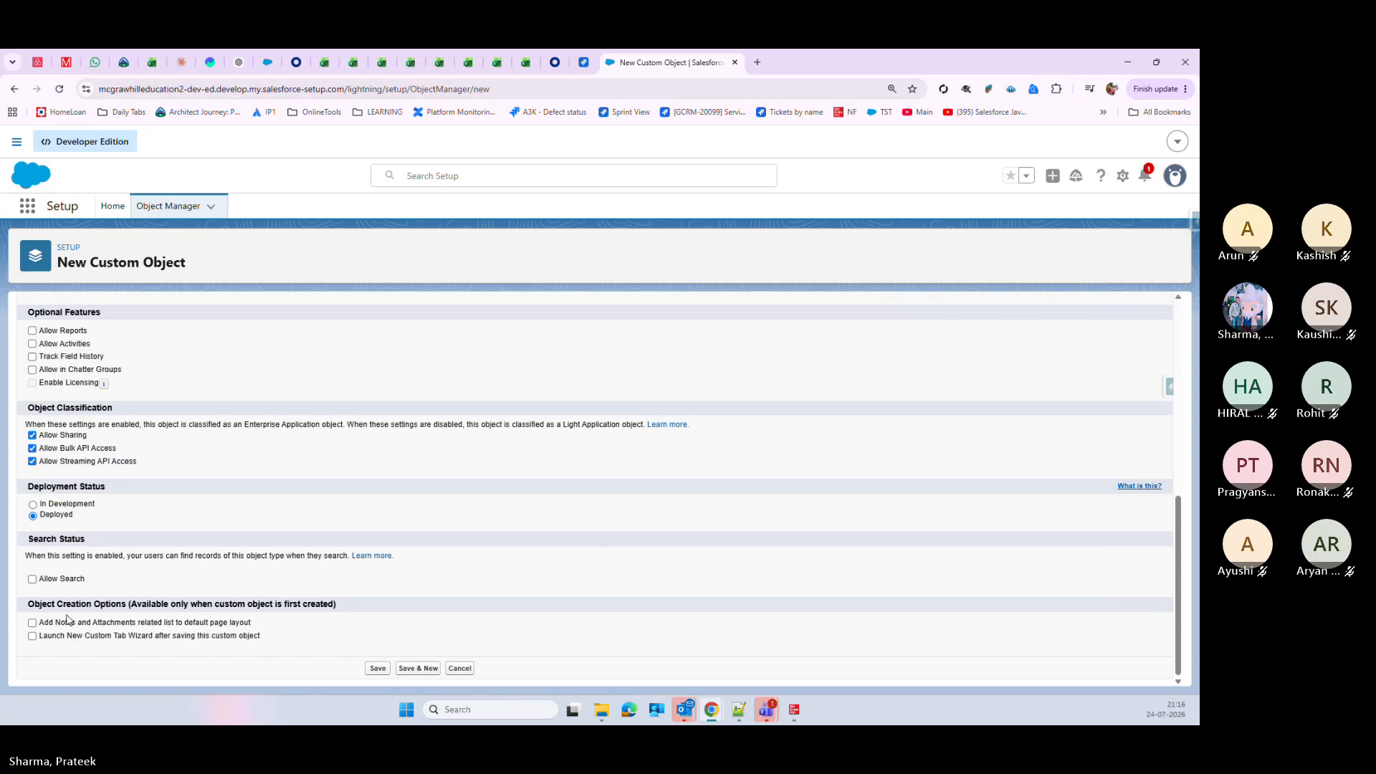
left_click(33, 579)
left_click(32, 636)
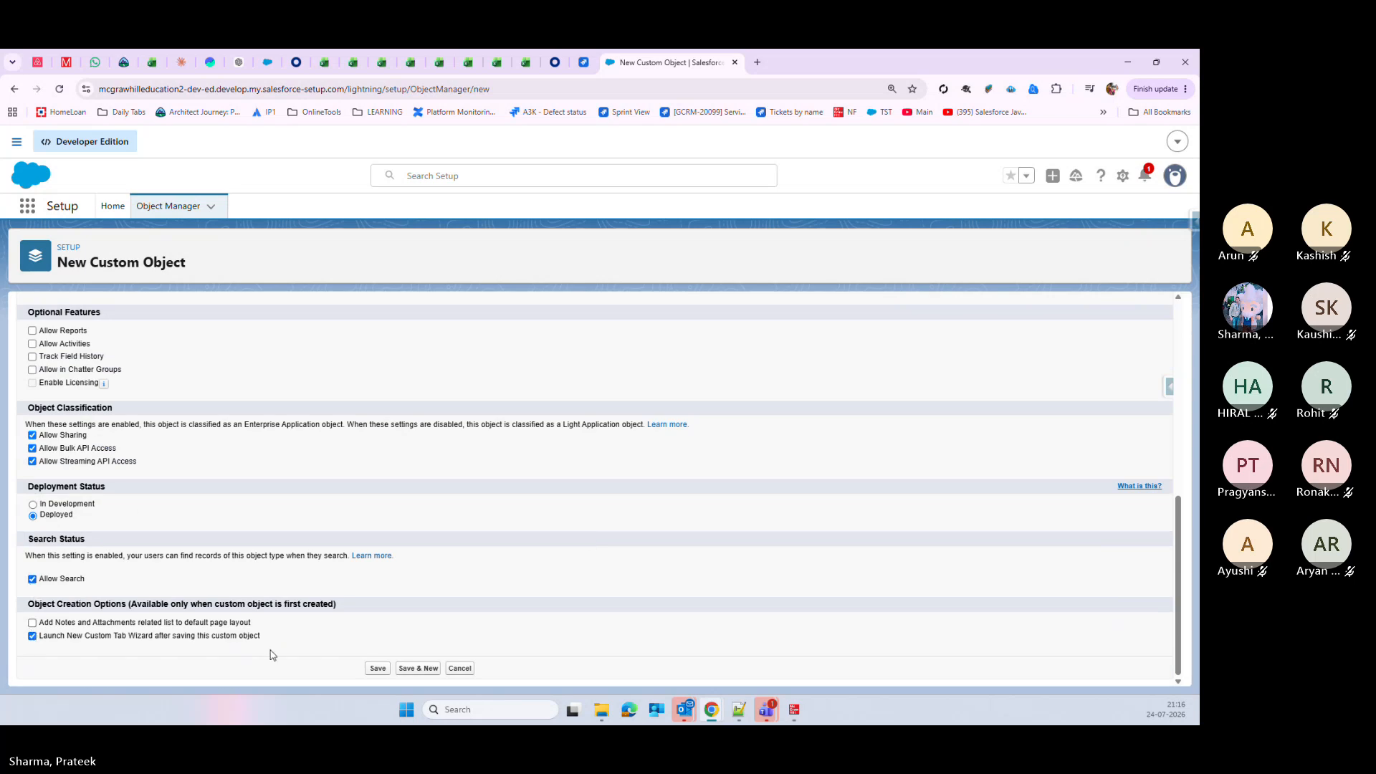
left_click(385, 669)
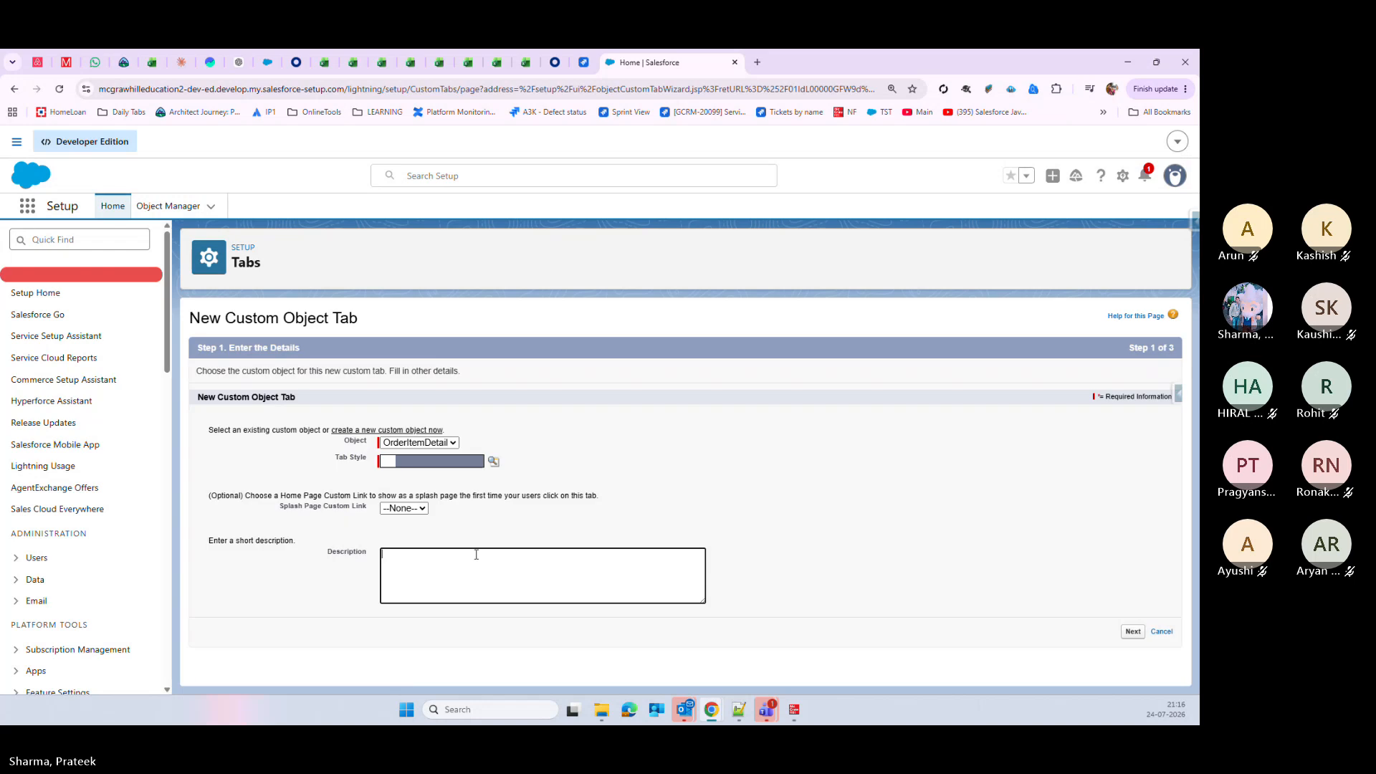
Step: Create the OrderItemDetail tab with the Bridge style, Default On for all profiles and included in all custom apps
left_click(494, 461)
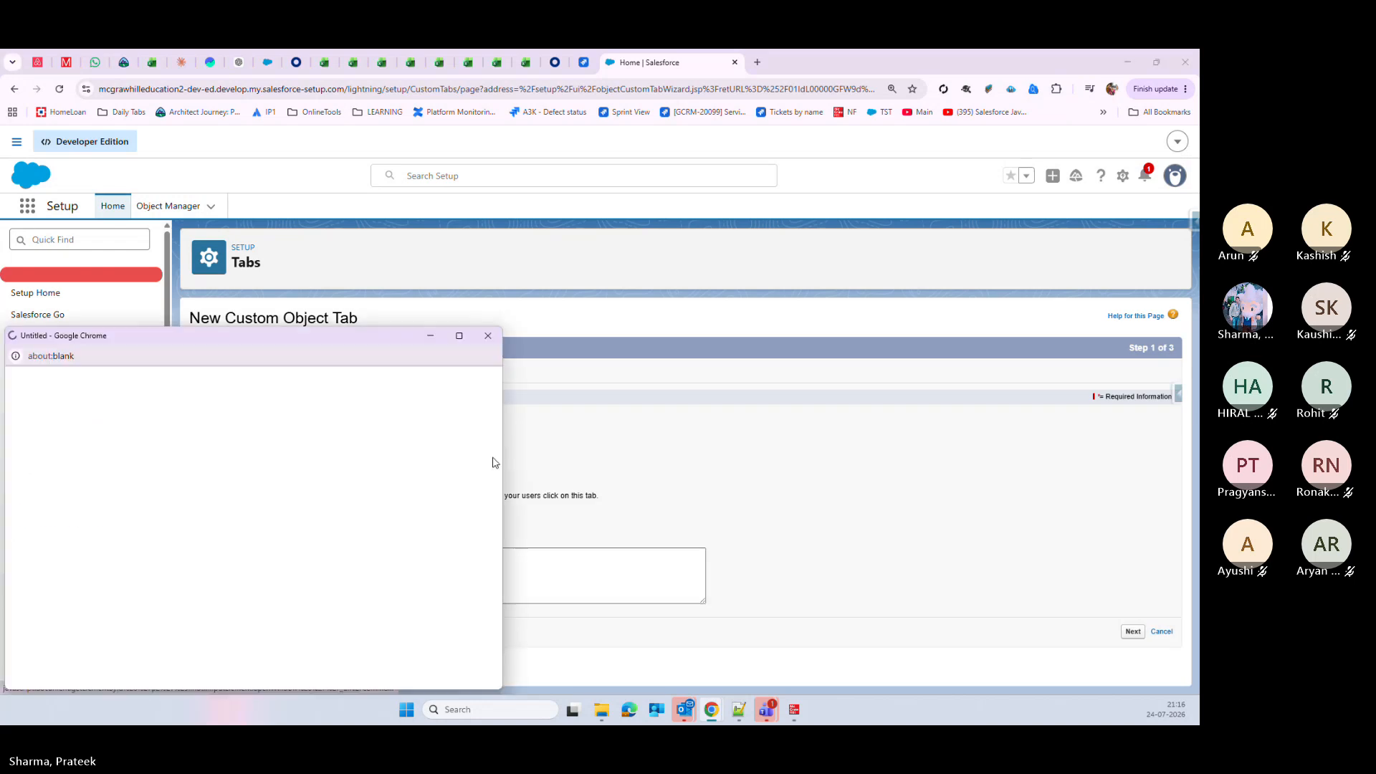
left_click(304, 473)
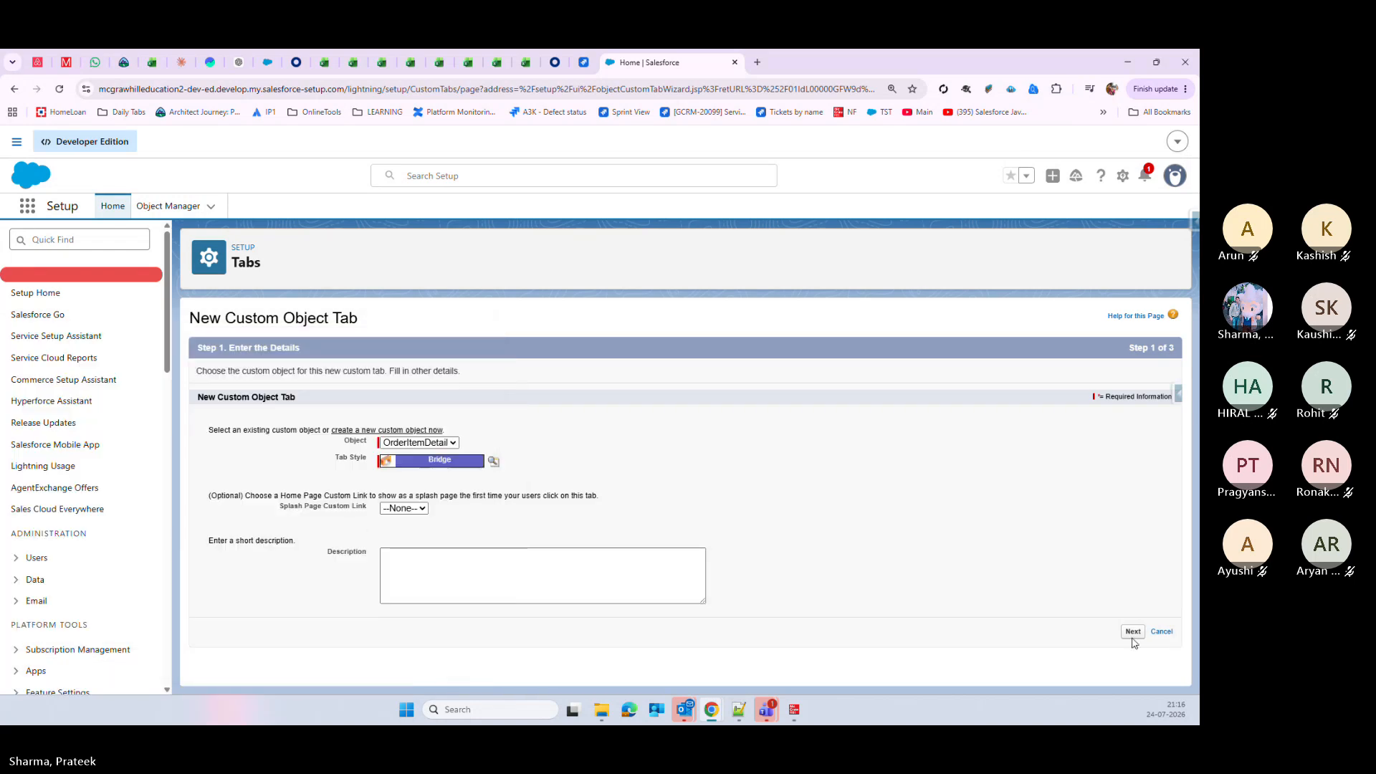
left_click(1132, 635)
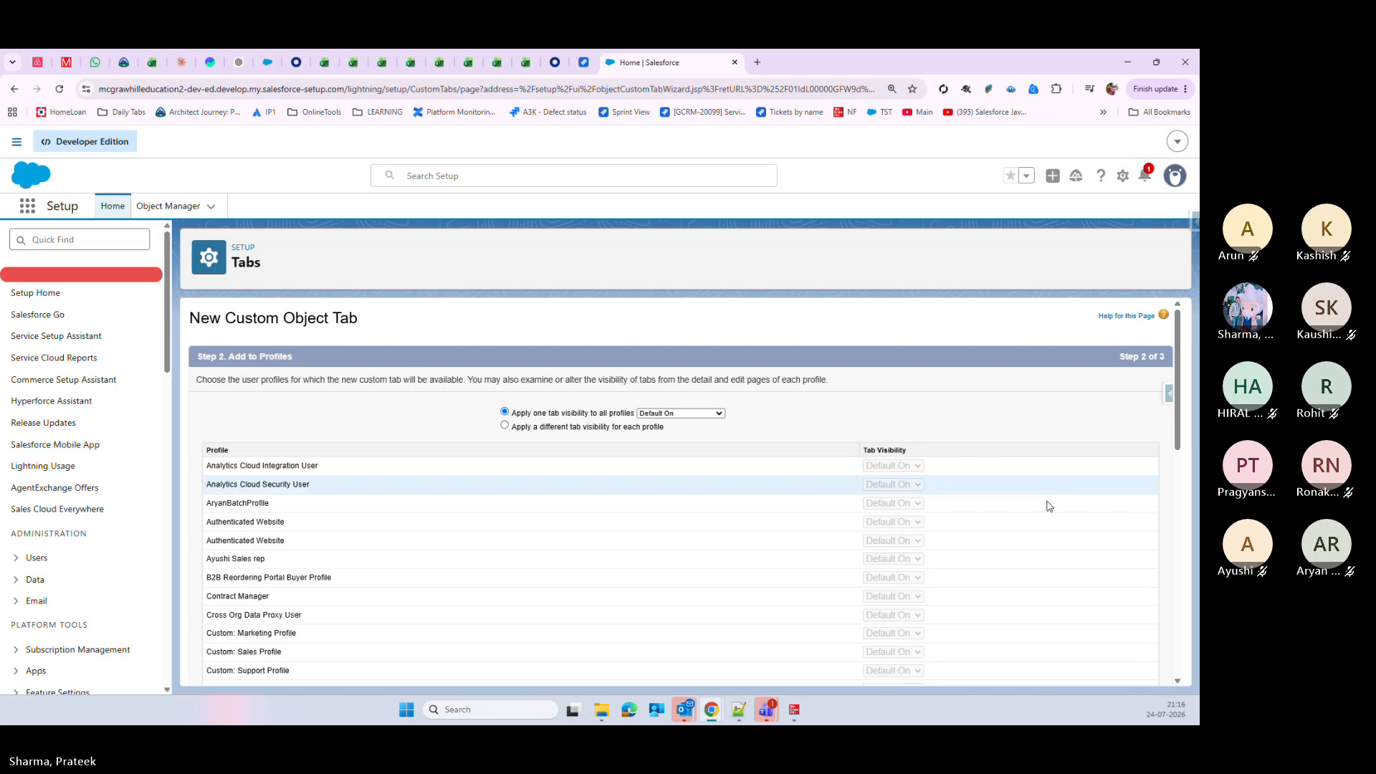
scroll(1047, 512, "down", 5)
scroll(1047, 523, "down", 5)
left_click(1125, 670)
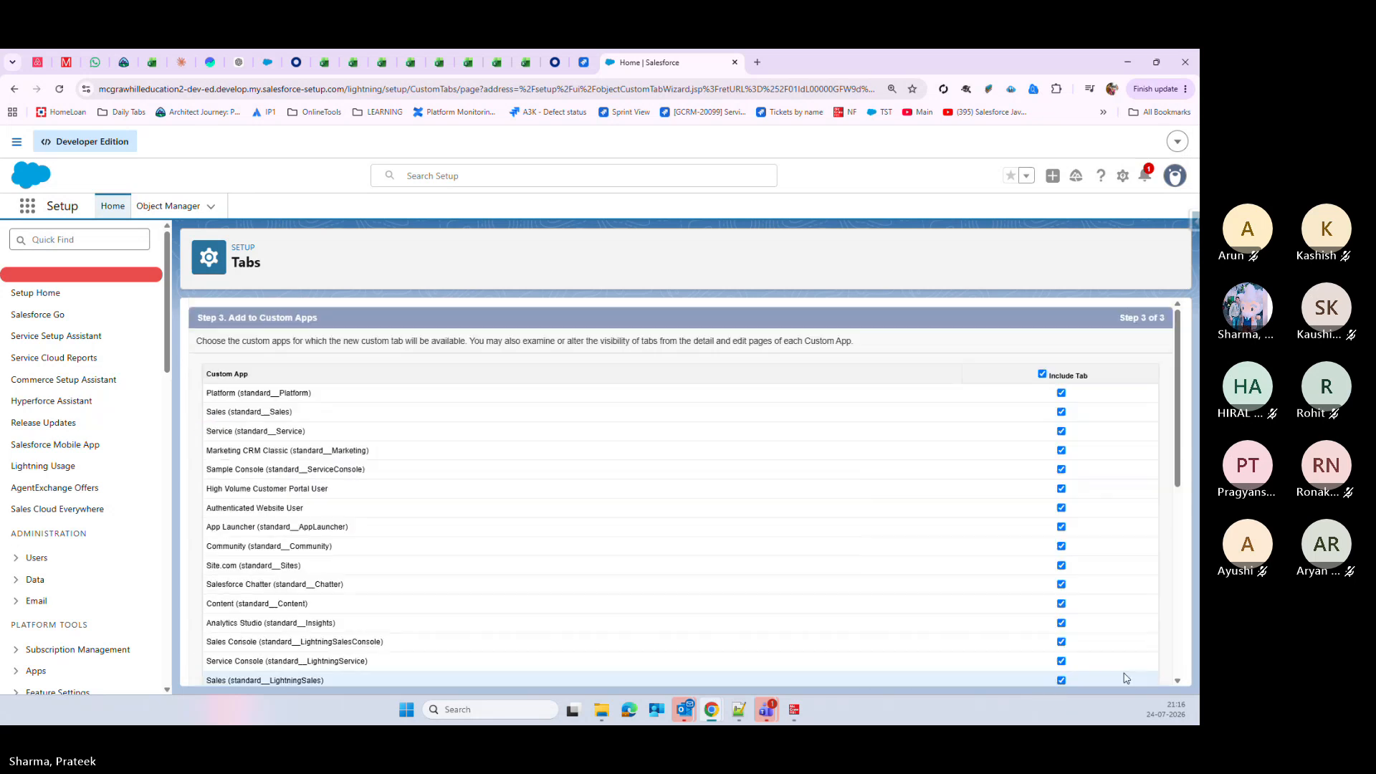
scroll(1095, 582, "down", 3)
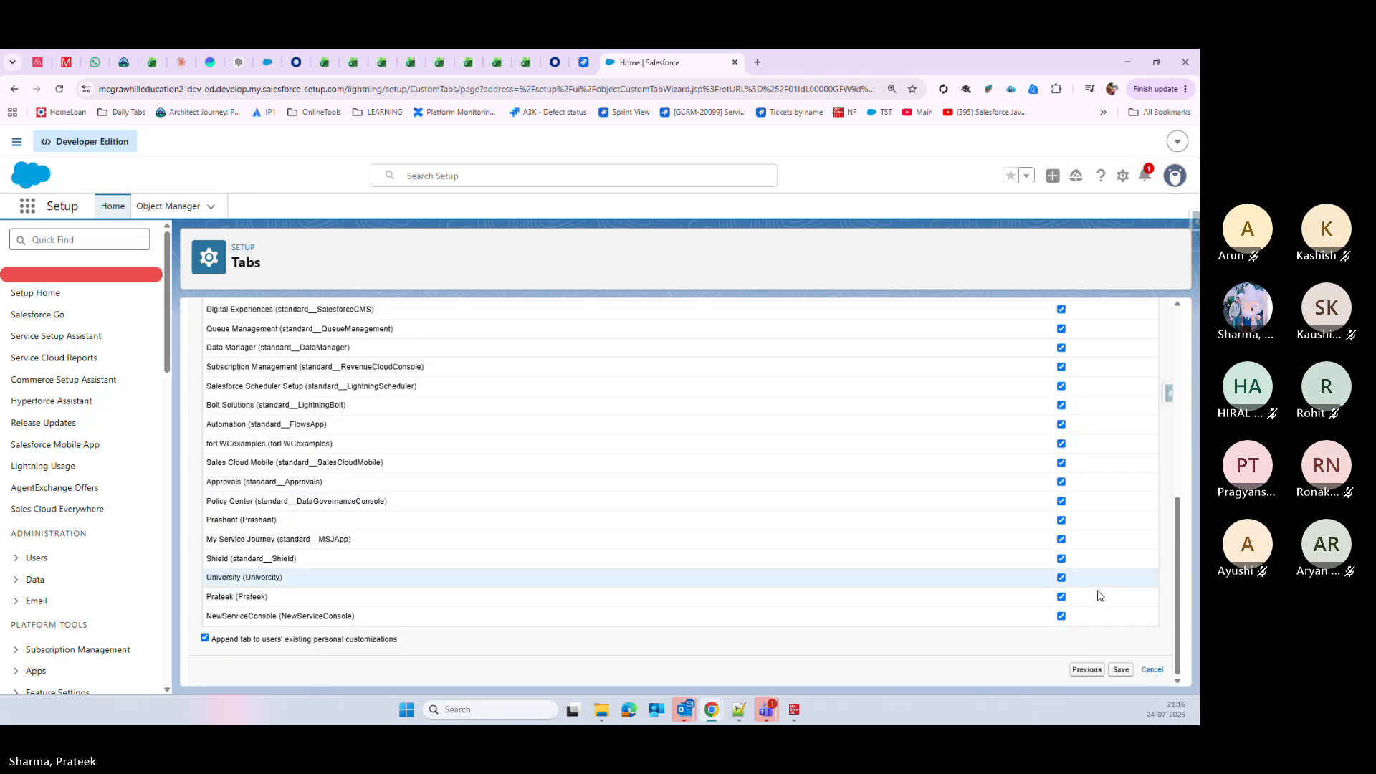
left_click(1130, 675)
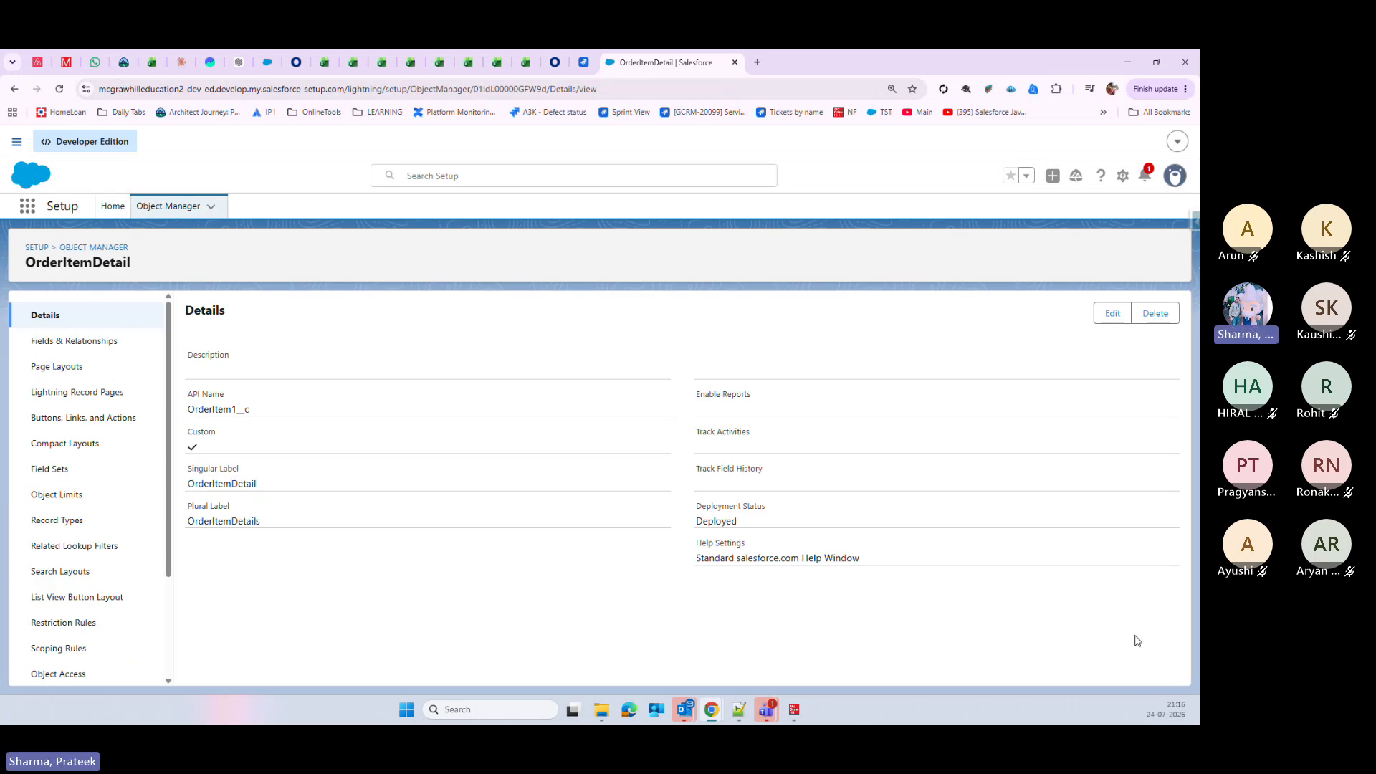
Step: Start a new custom field on OrderItemDetail with the Text data type
left_click(109, 342)
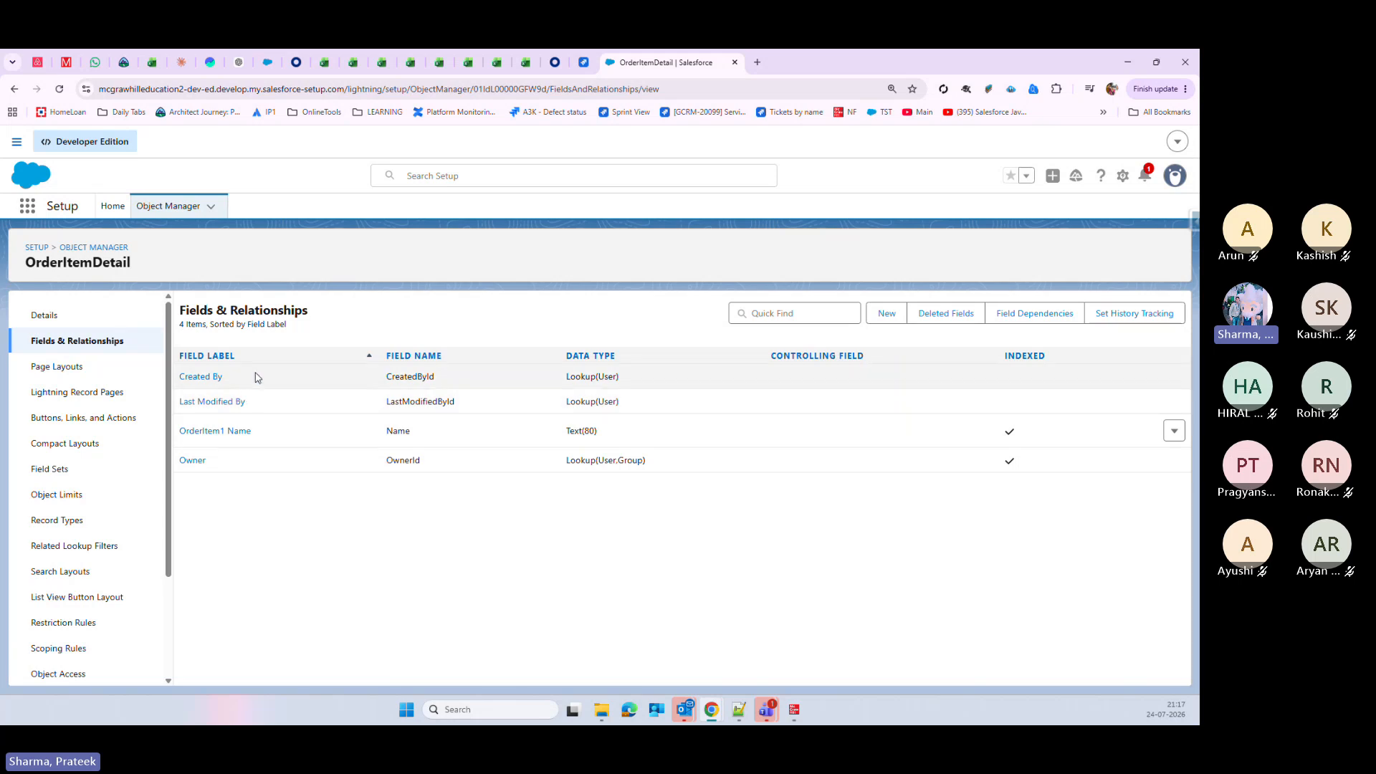
left_click(886, 313)
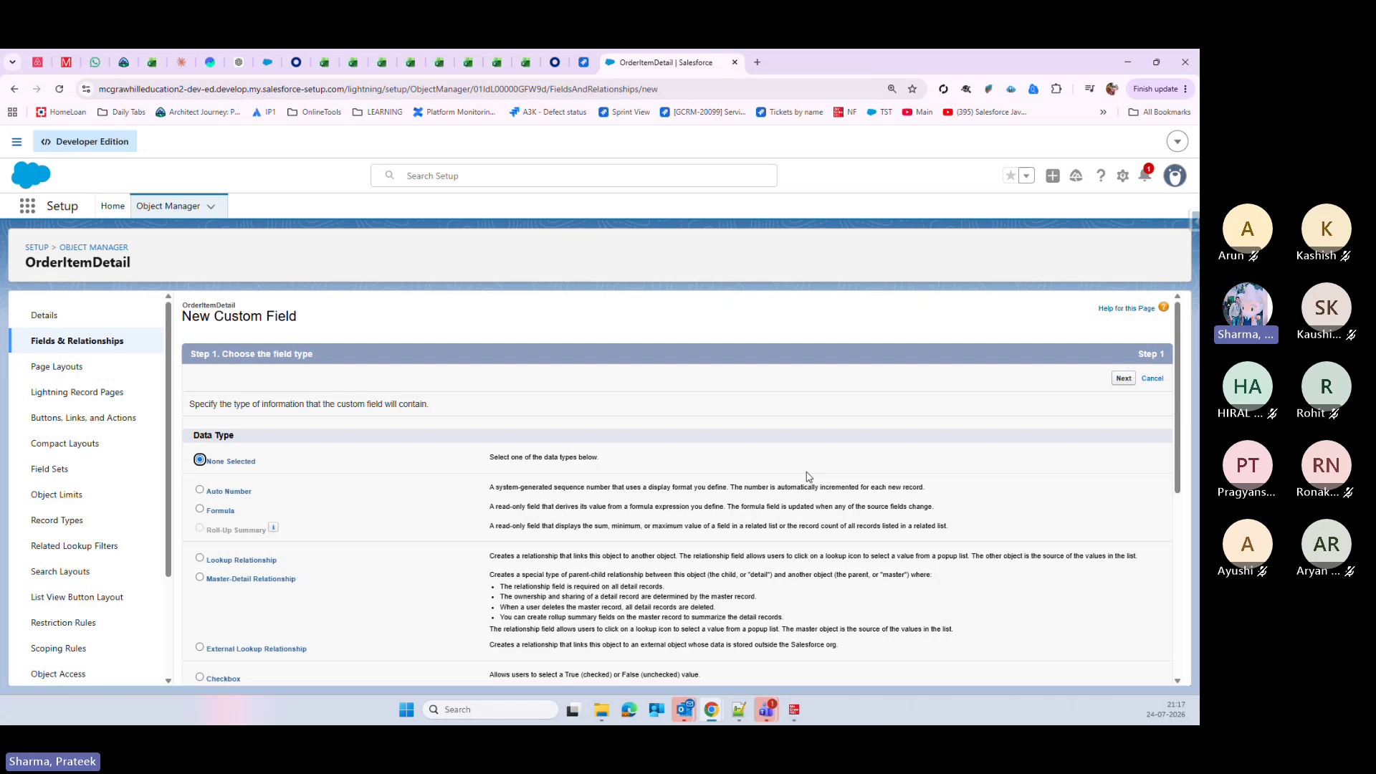
scroll(355, 509, "down", 2)
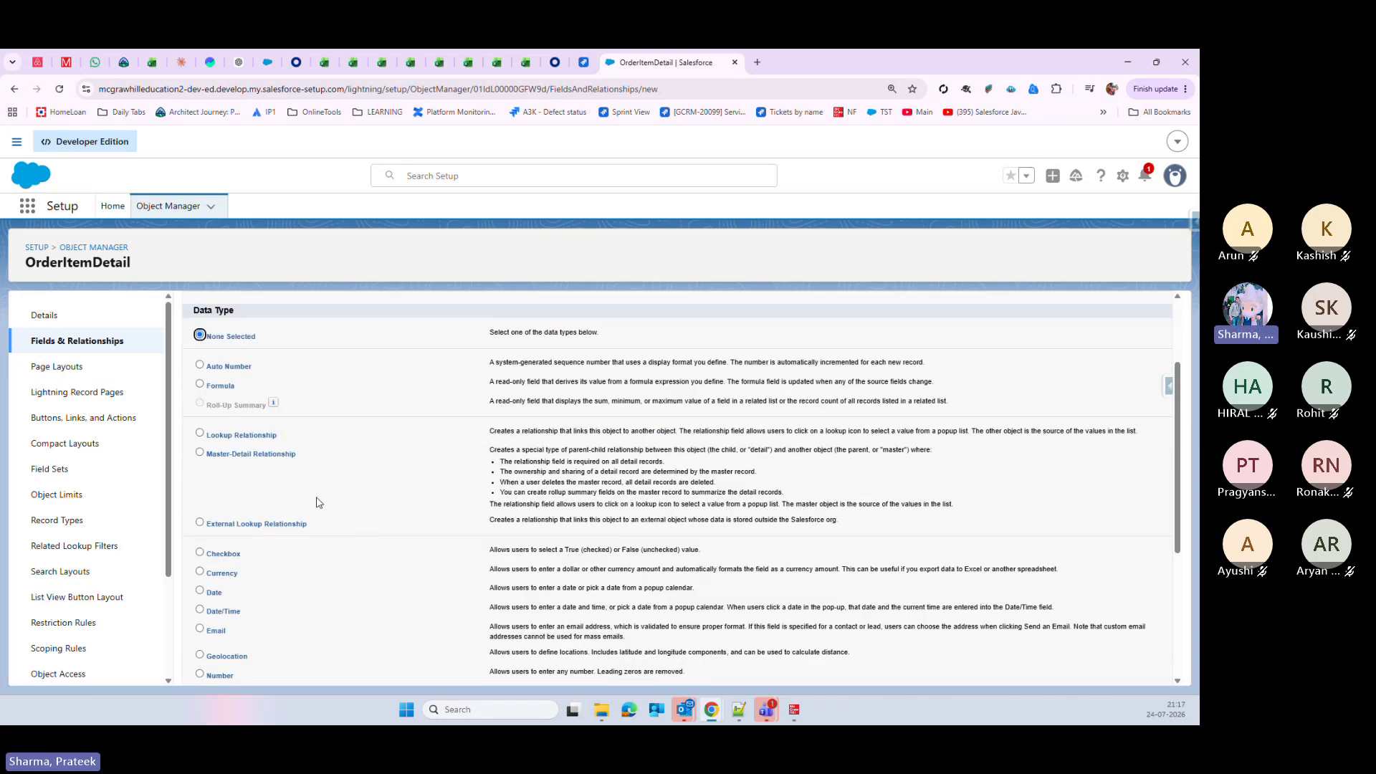
scroll(319, 502, "down", 4)
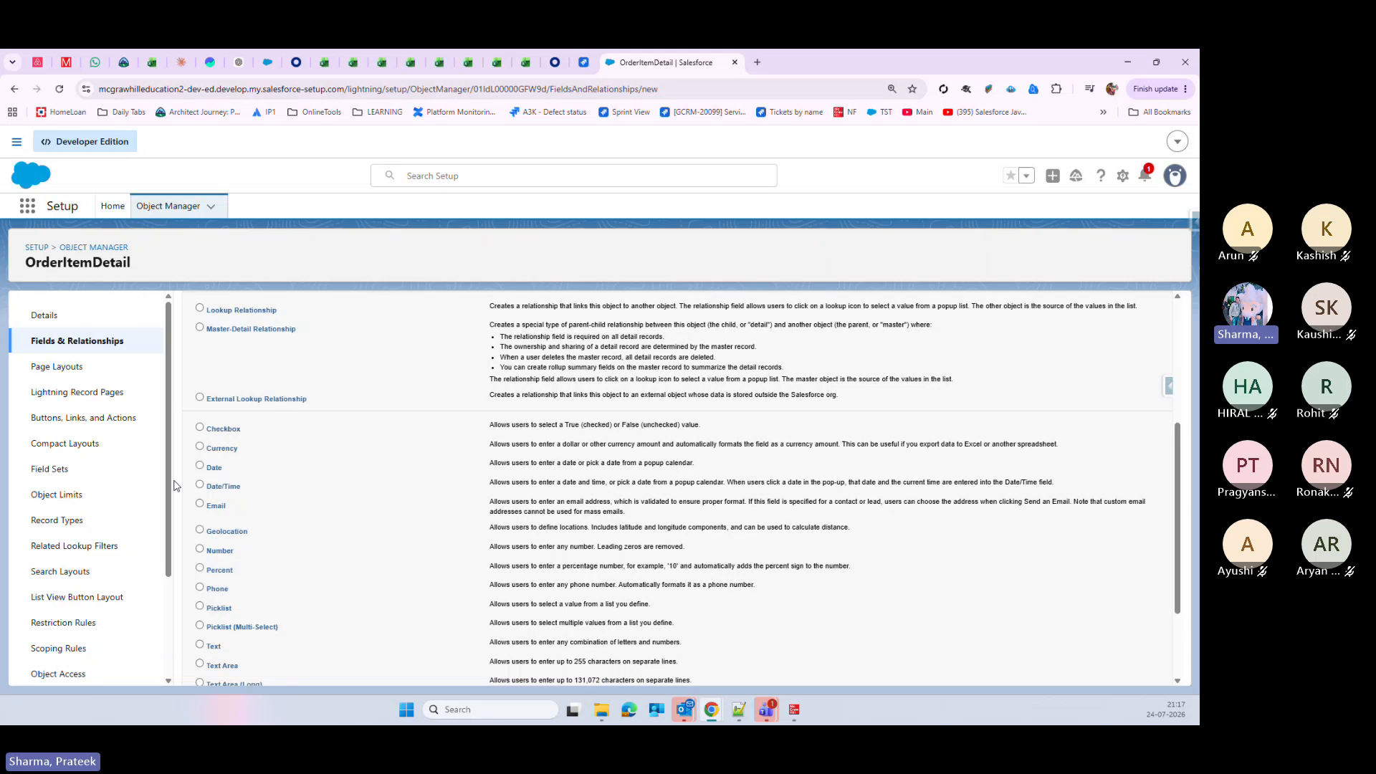
left_click(200, 521)
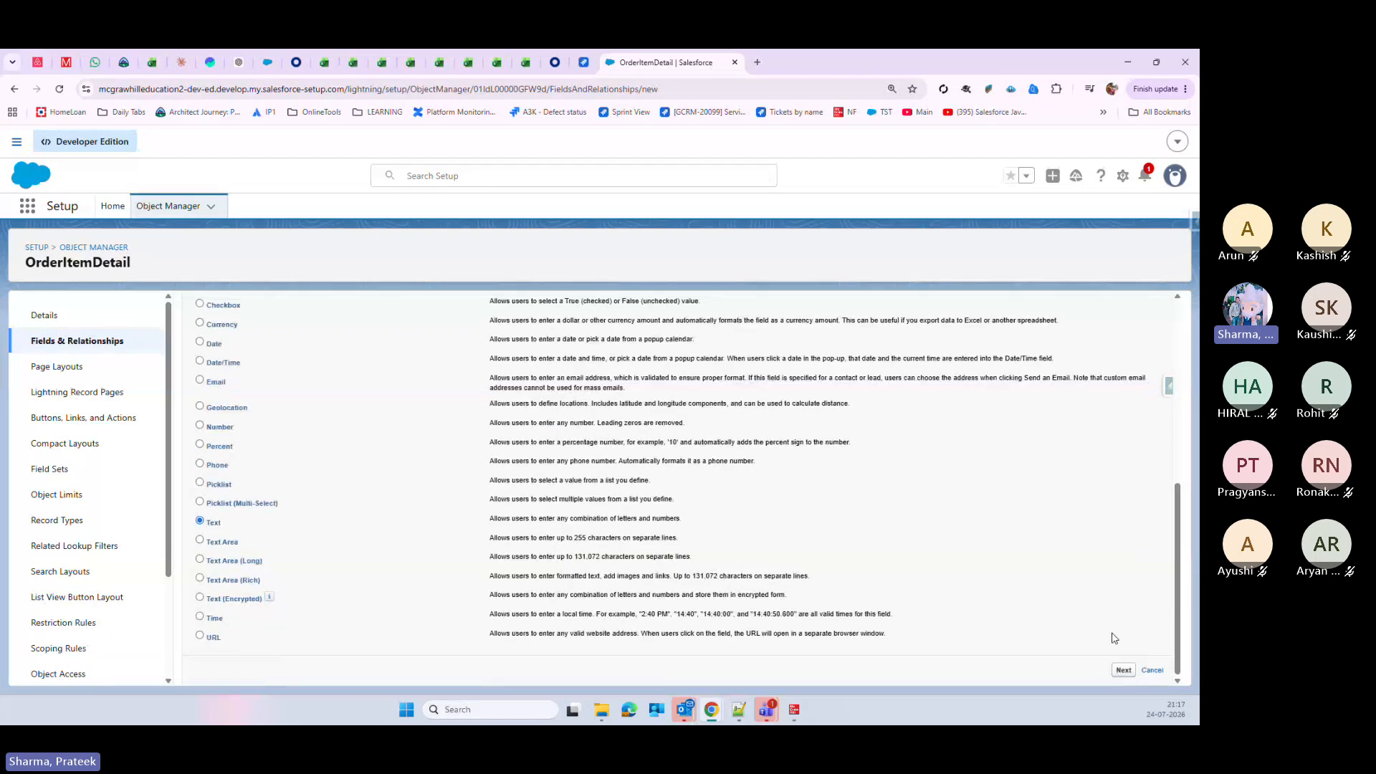
left_click(1123, 670)
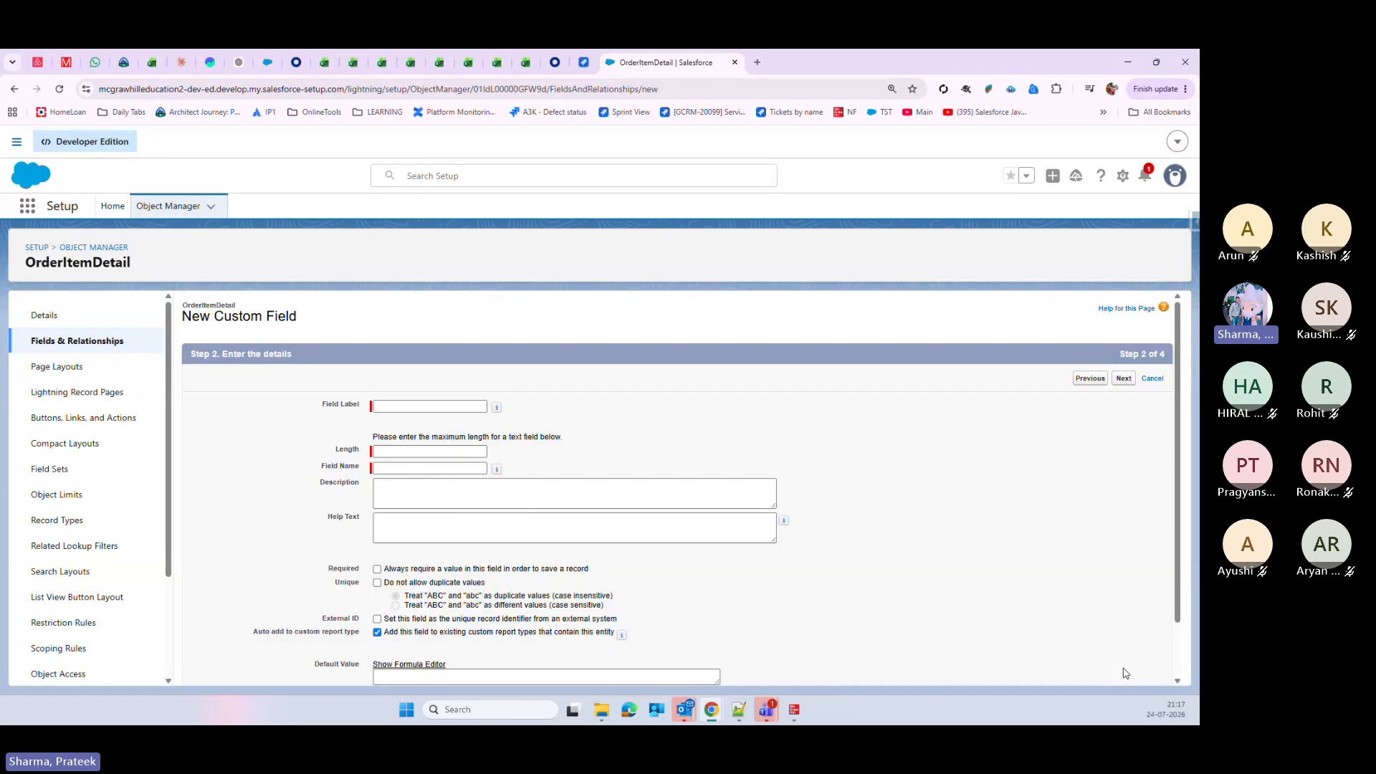
Step: Define the text field with ProductName as both field label and field name, and a length of 255
left_click(403, 407)
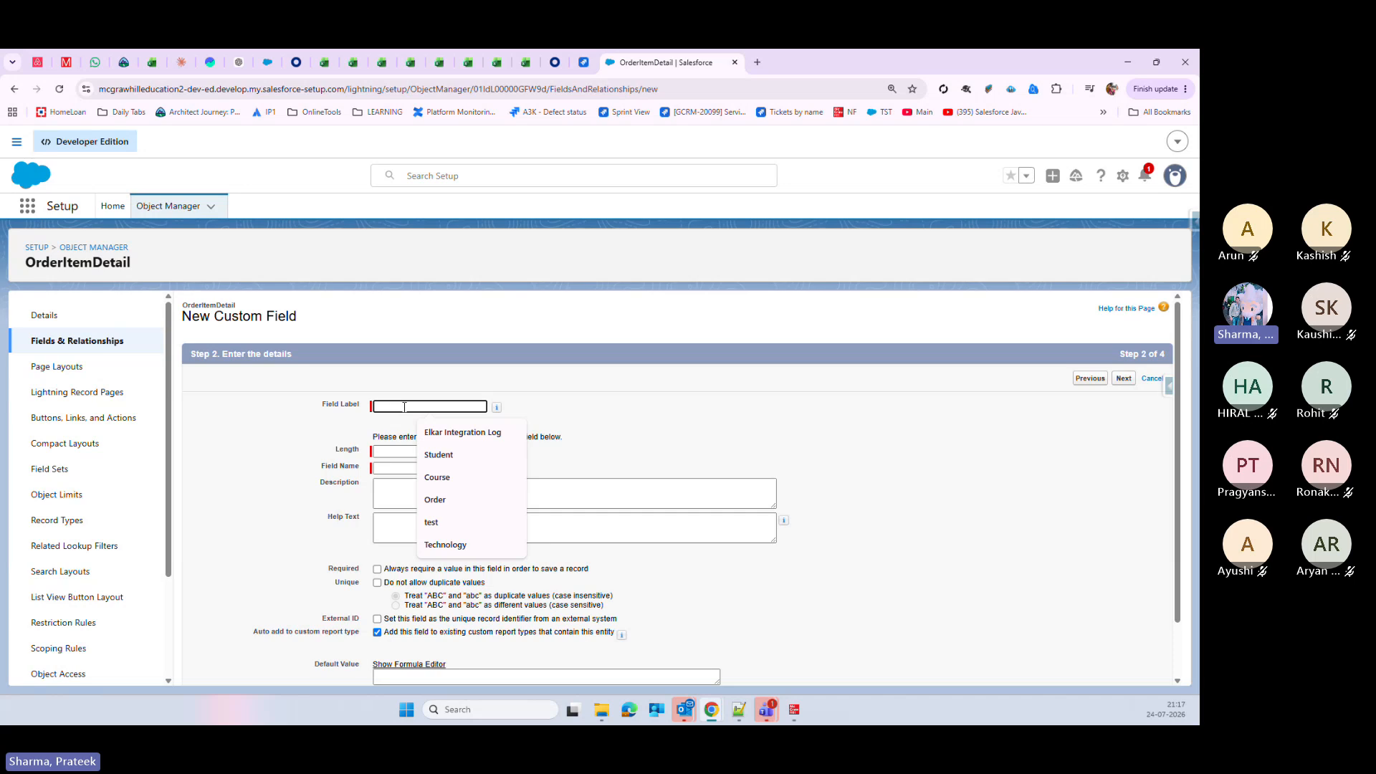
type("ProductName")
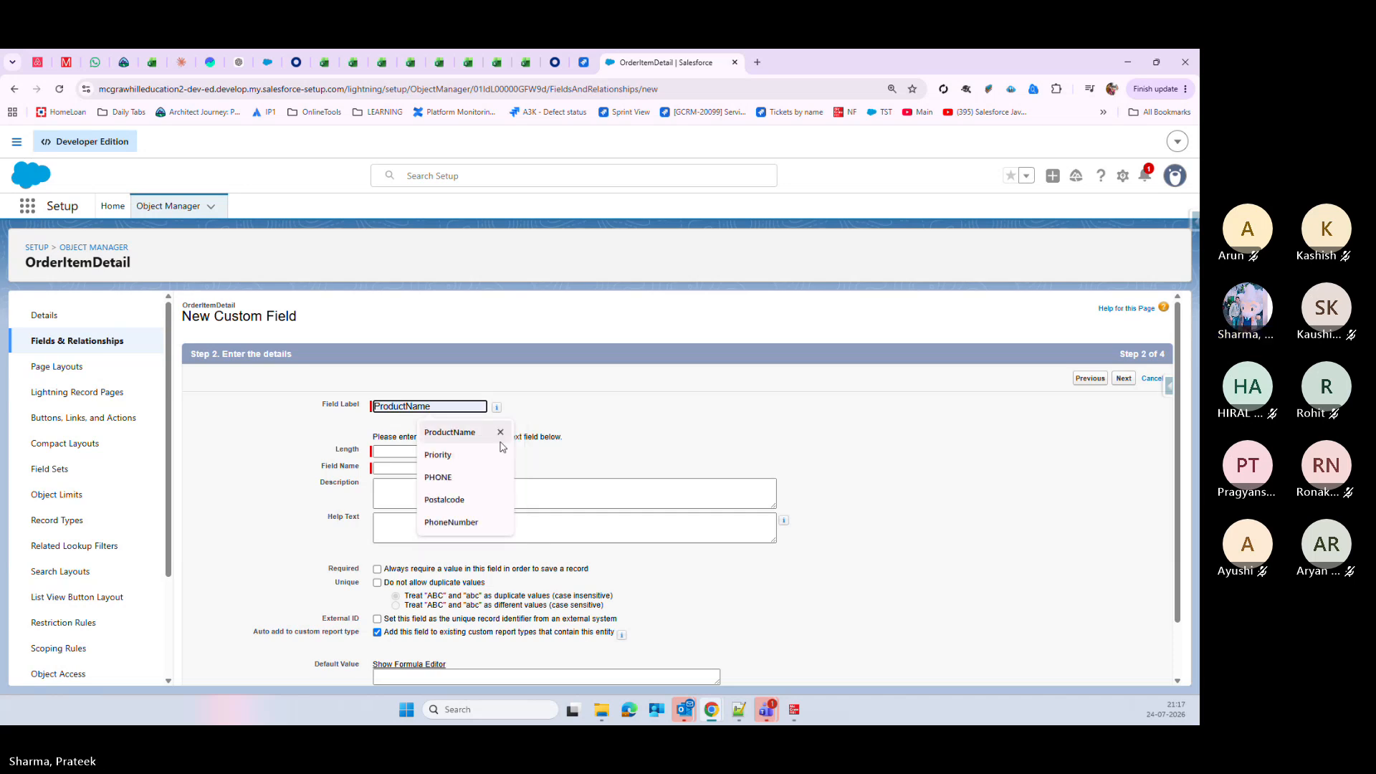
left_click(449, 432)
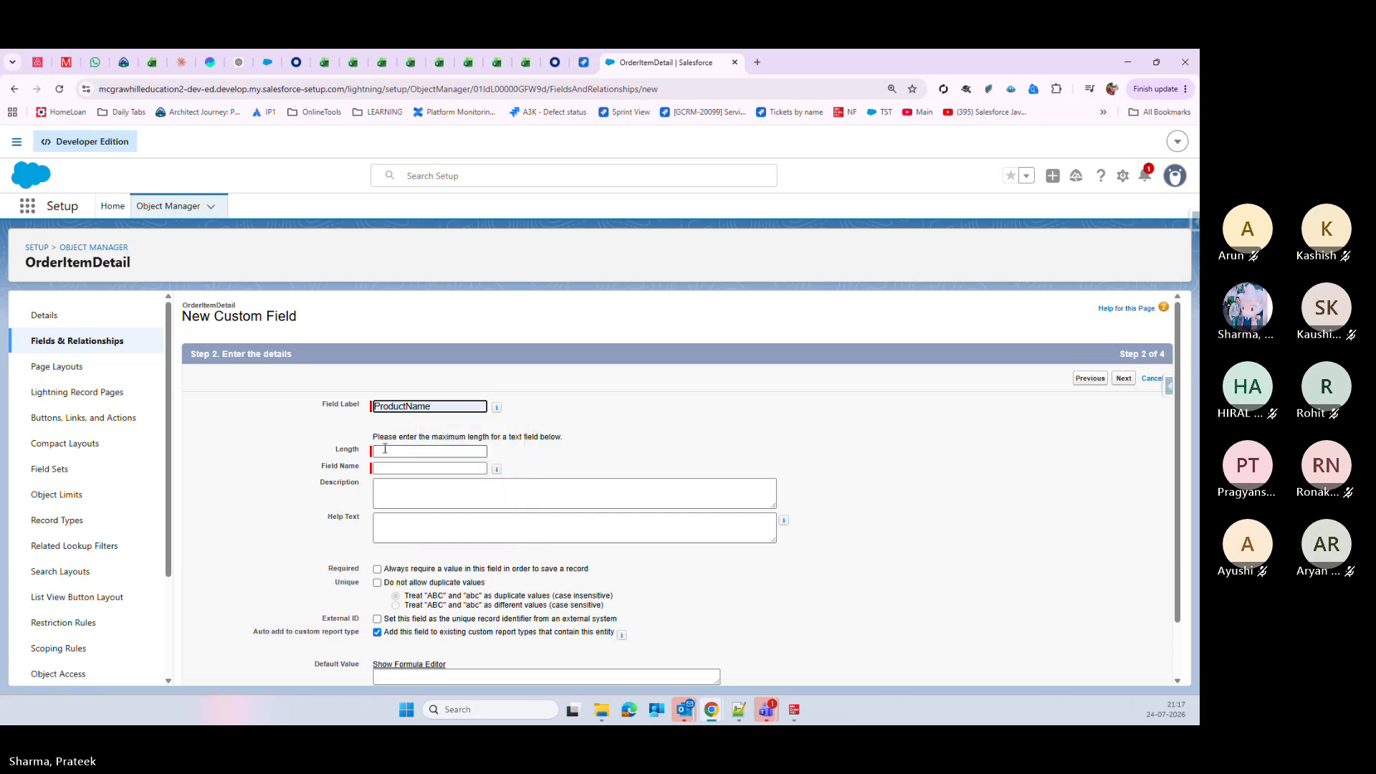
left_click(388, 451)
left_click(432, 478)
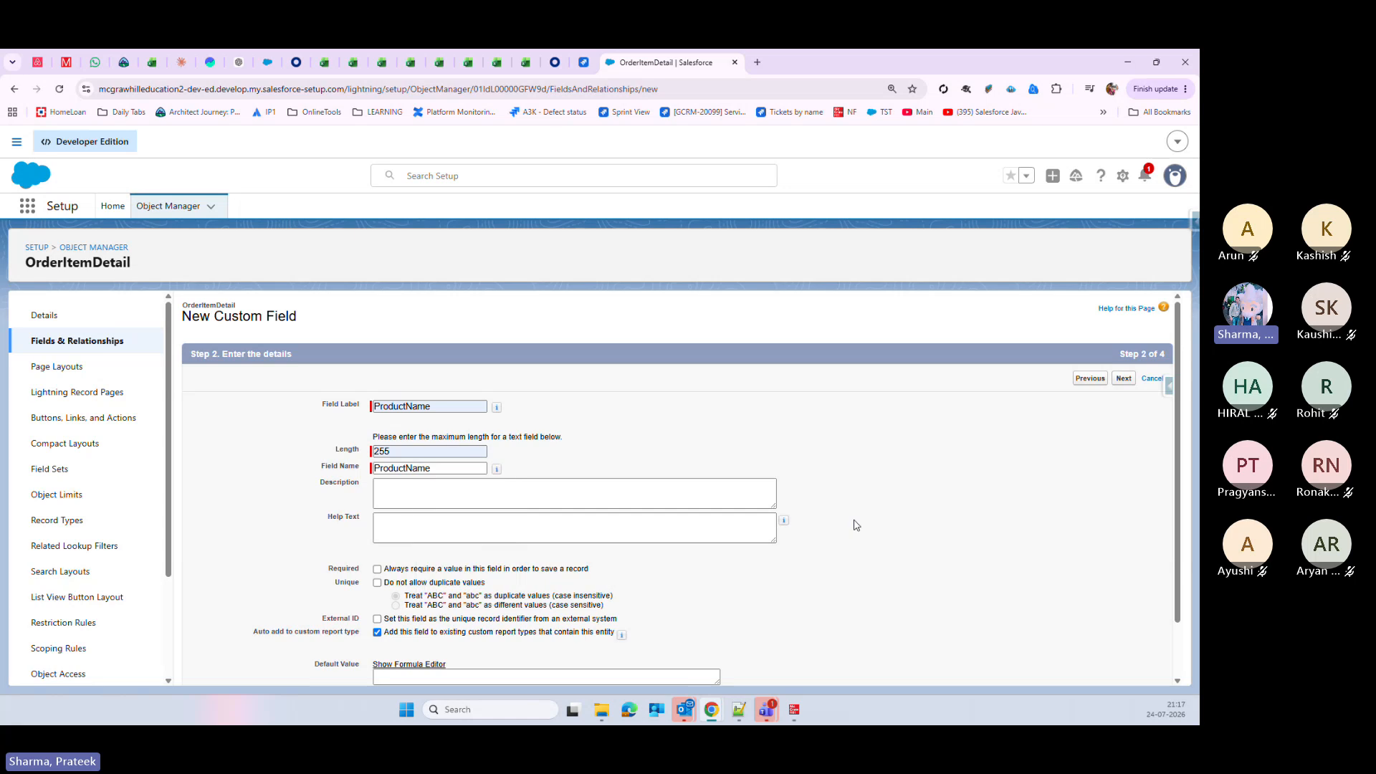
scroll(837, 535, "down", 1)
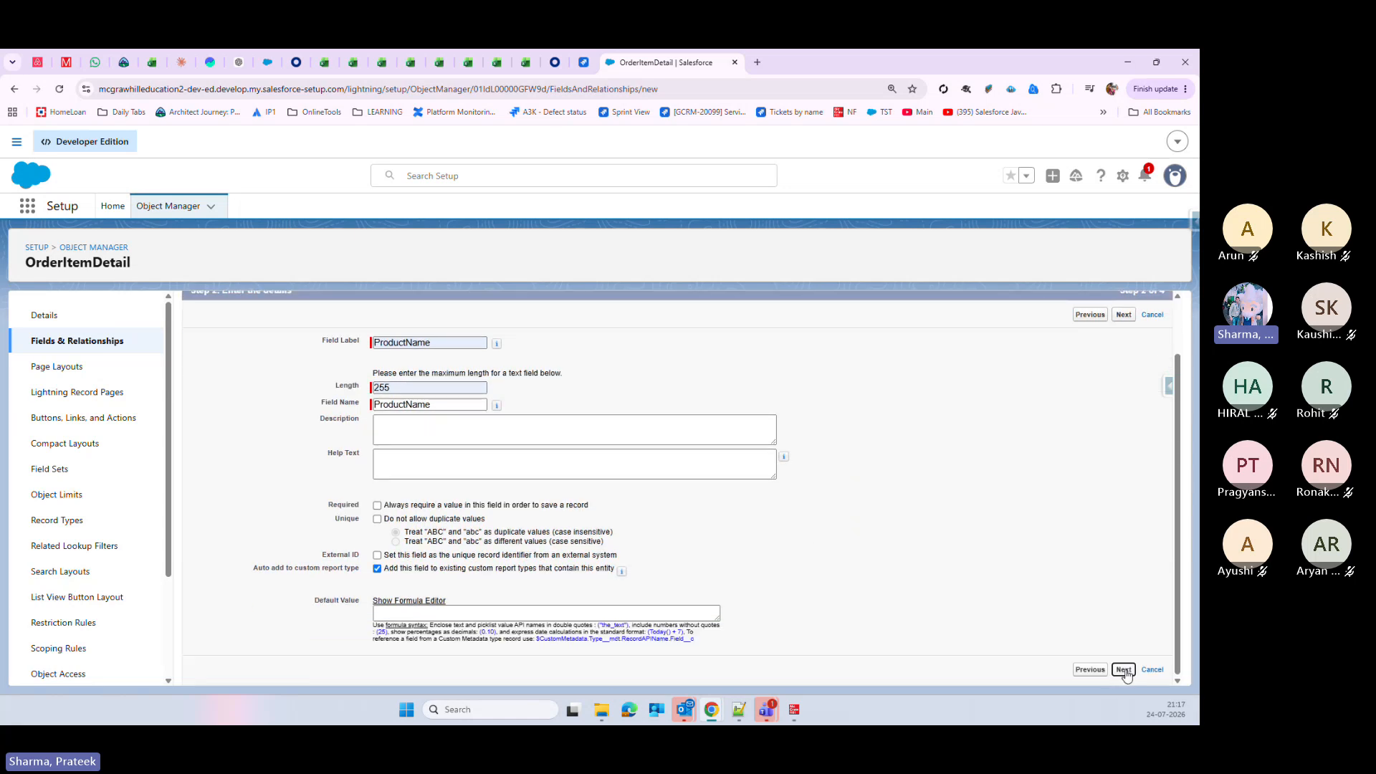
left_click(1123, 671)
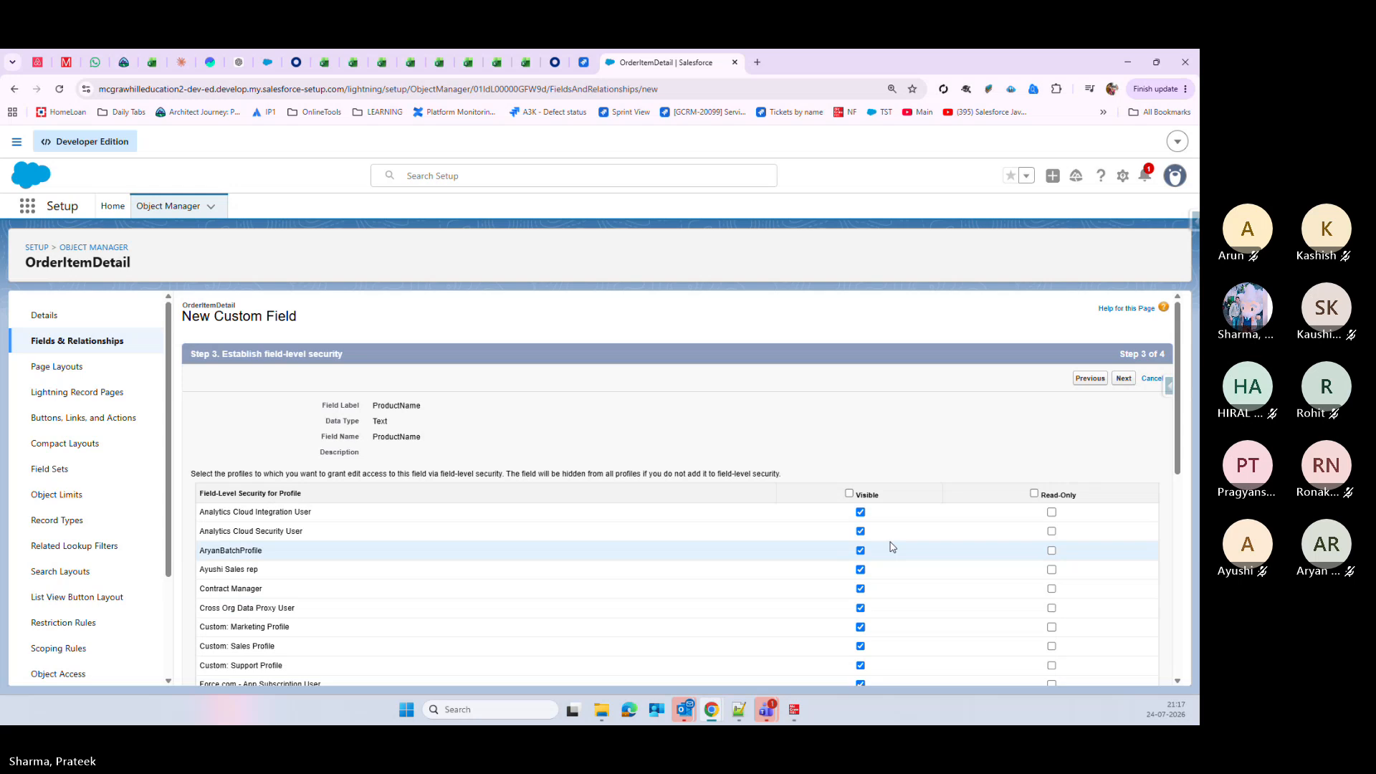
Step: Keep the ProductName field visible to all profiles and on the OrderItemDetail Layout, and save it
scroll(892, 546, "down", 2)
scroll(918, 598, "down", 5)
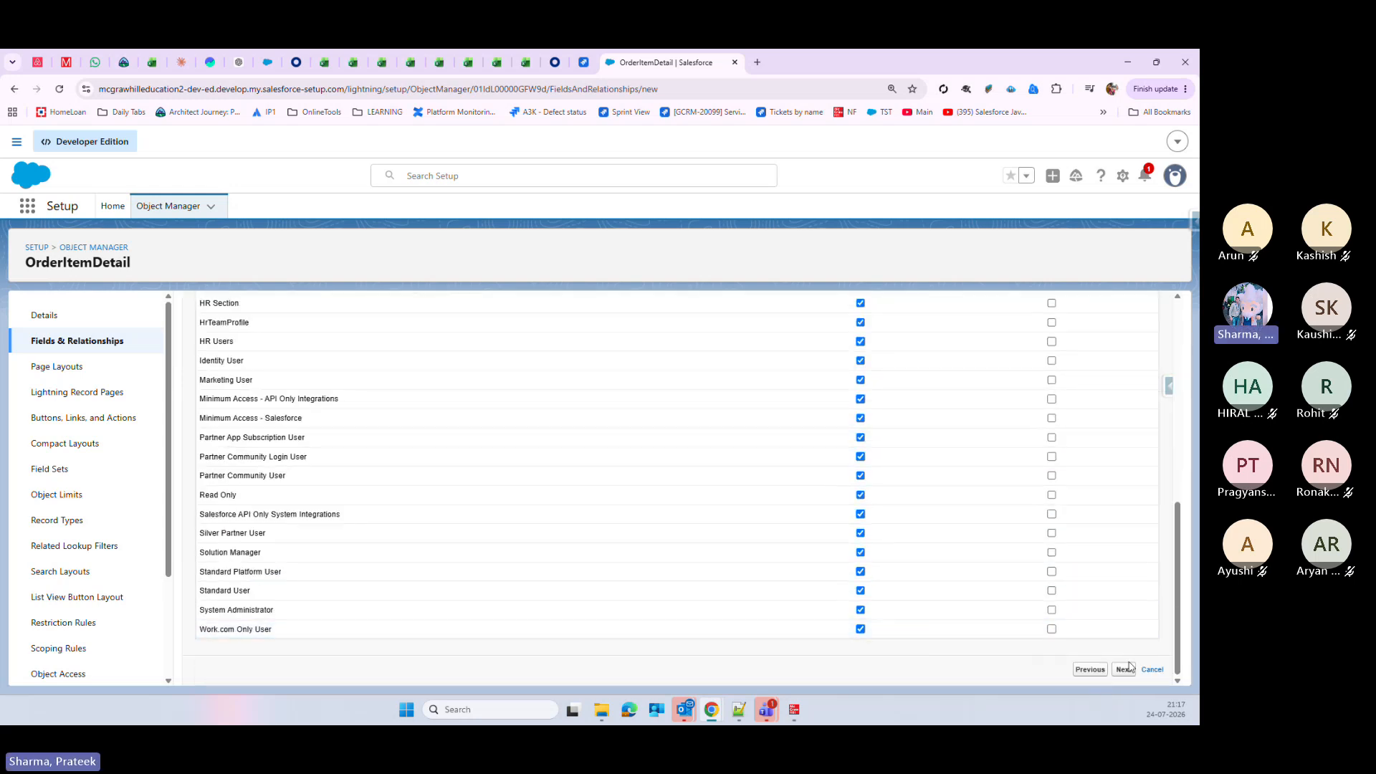
left_click(1123, 670)
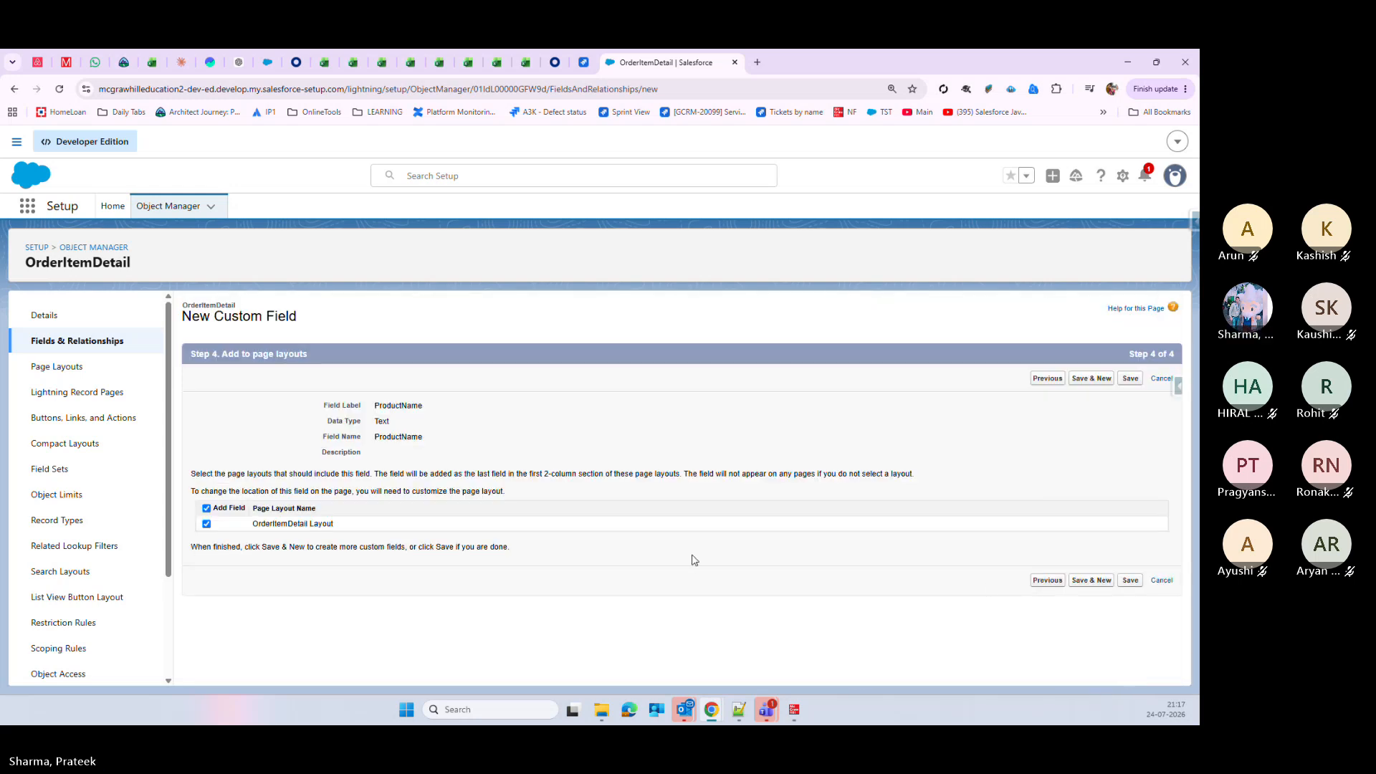
left_click(1130, 580)
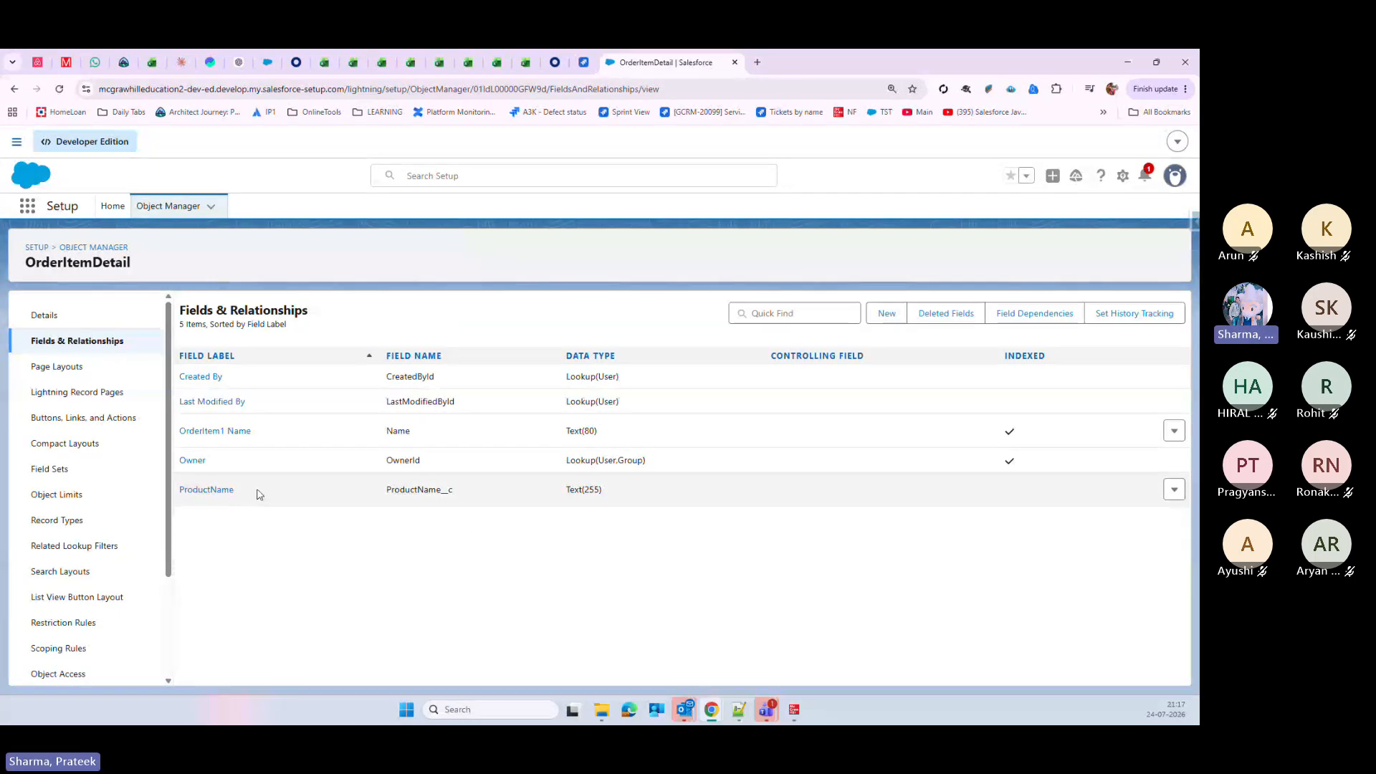
Step: Start a new custom field on OrderItemDetail with the Lookup Relationship data type
left_click(887, 313)
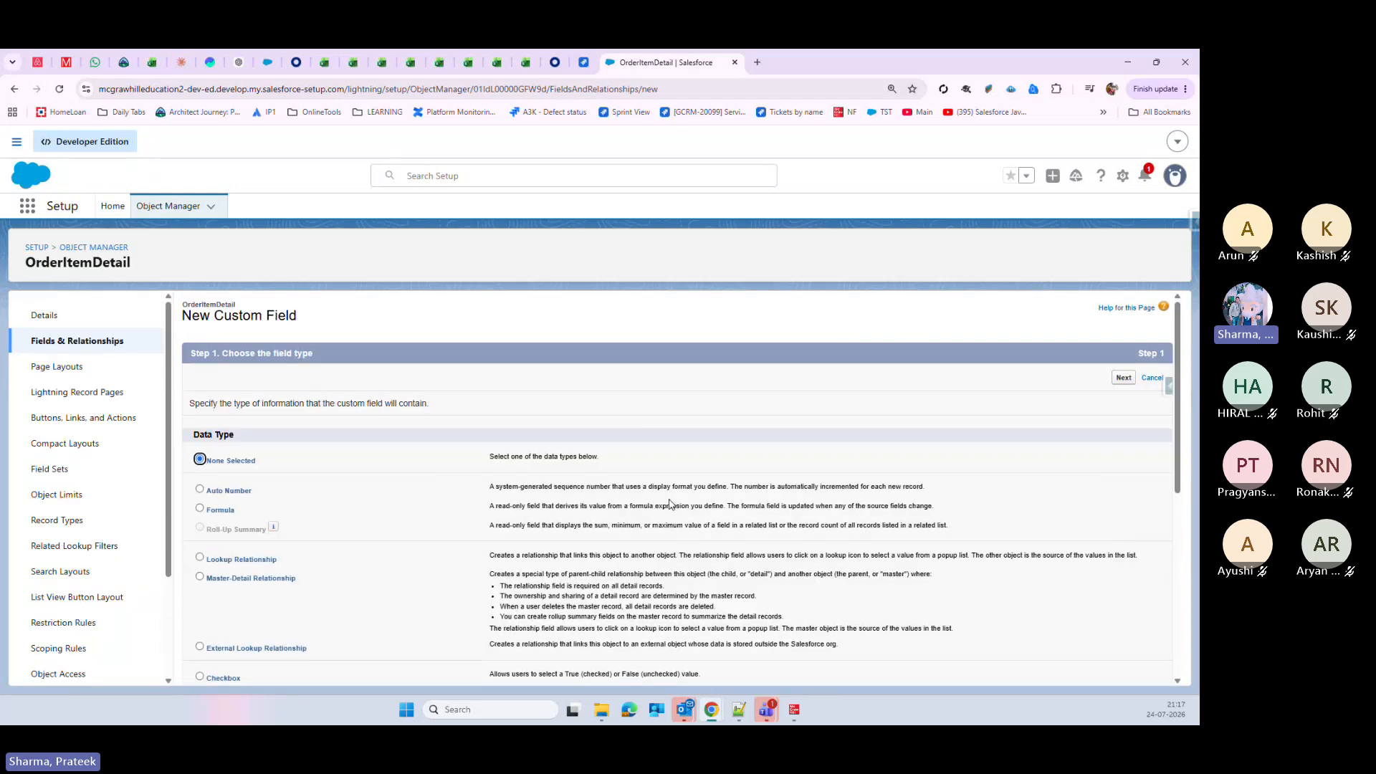
scroll(653, 505, "down", 2)
scroll(651, 506, "down", 1)
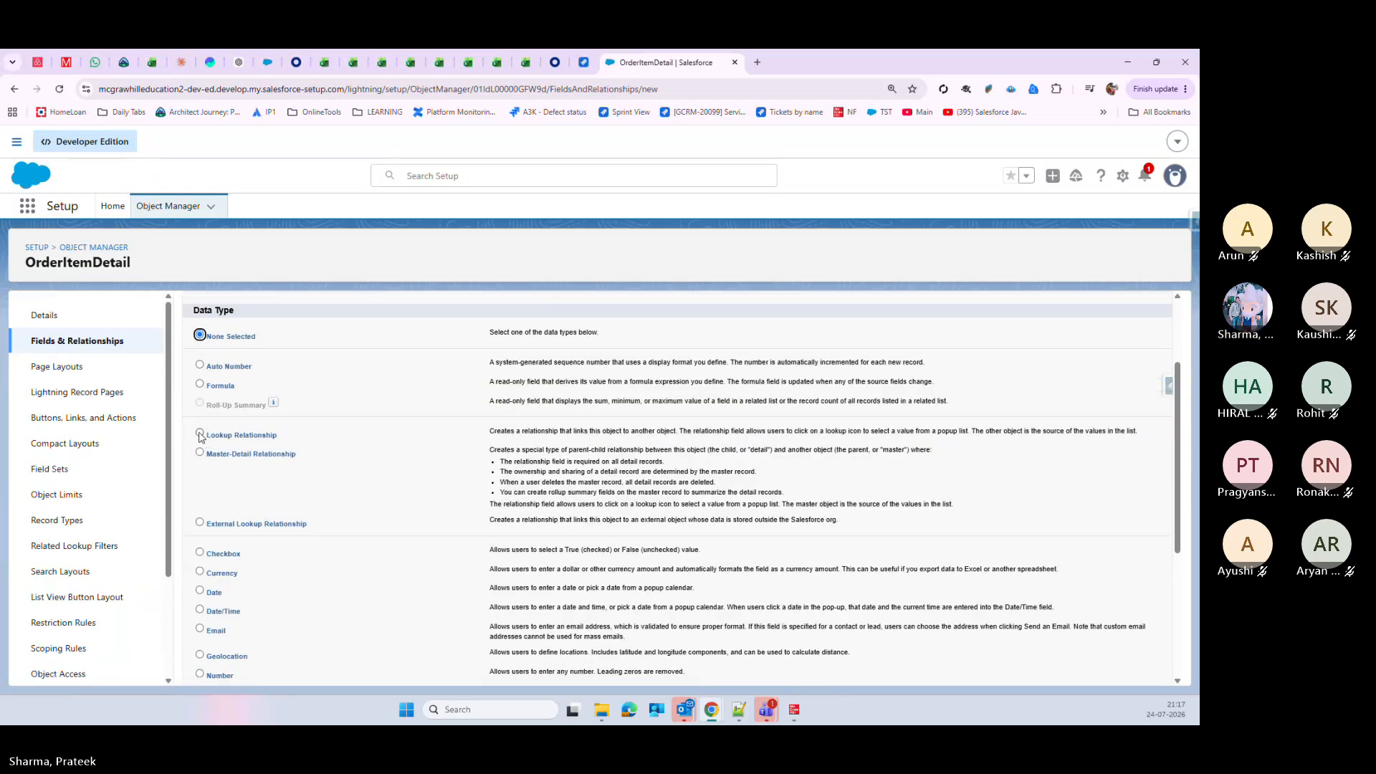
left_click(207, 436)
scroll(1107, 453, "down", 4)
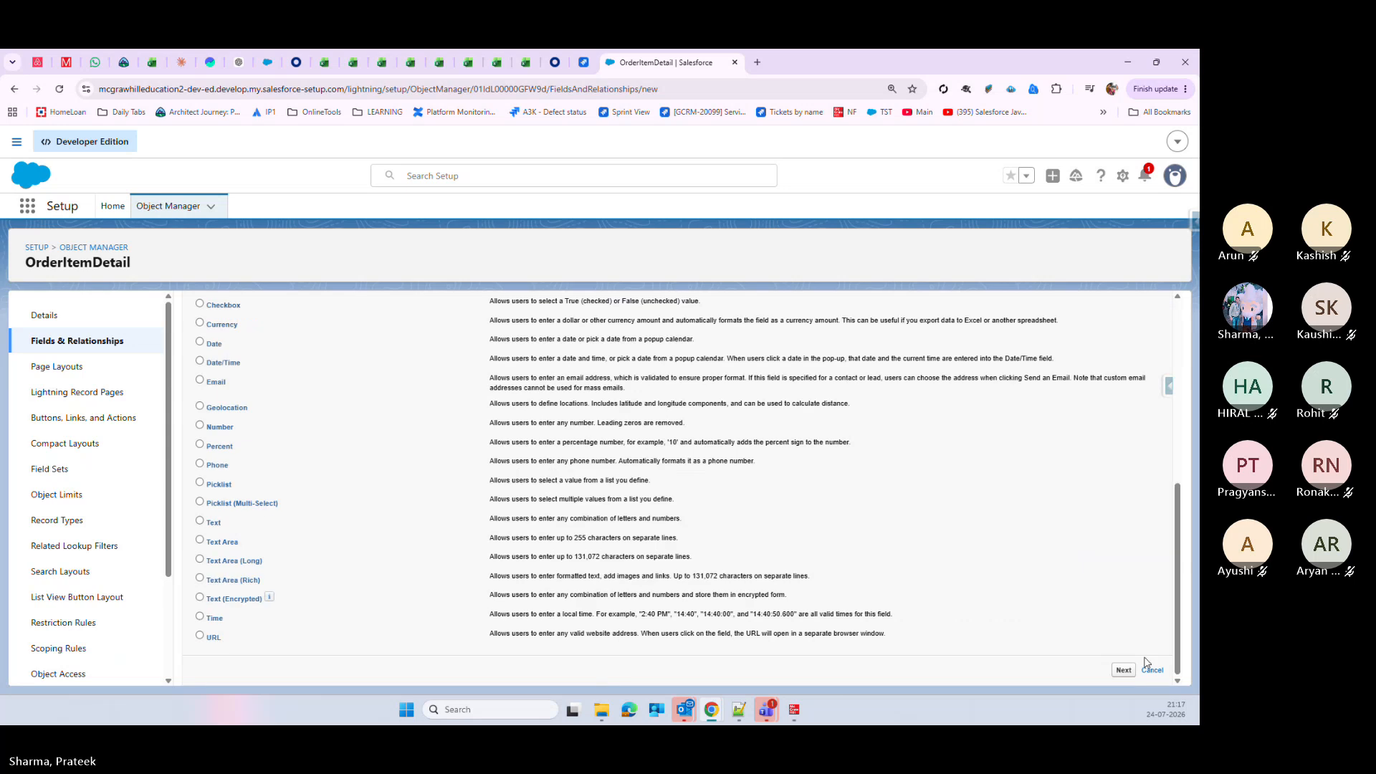
left_click(1124, 671)
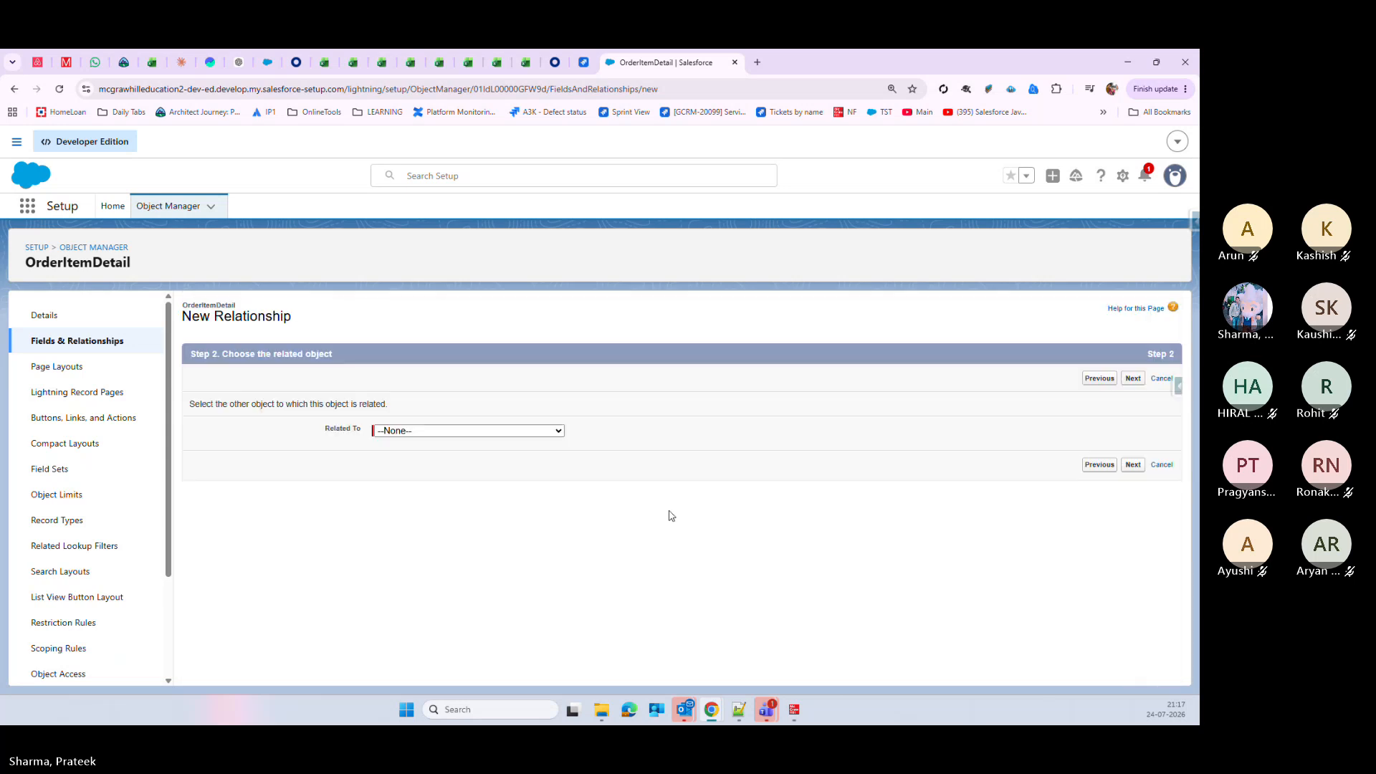
Step: Relate the lookup field to the OrderDetail object and continue to its label and name settings
left_click(525, 430)
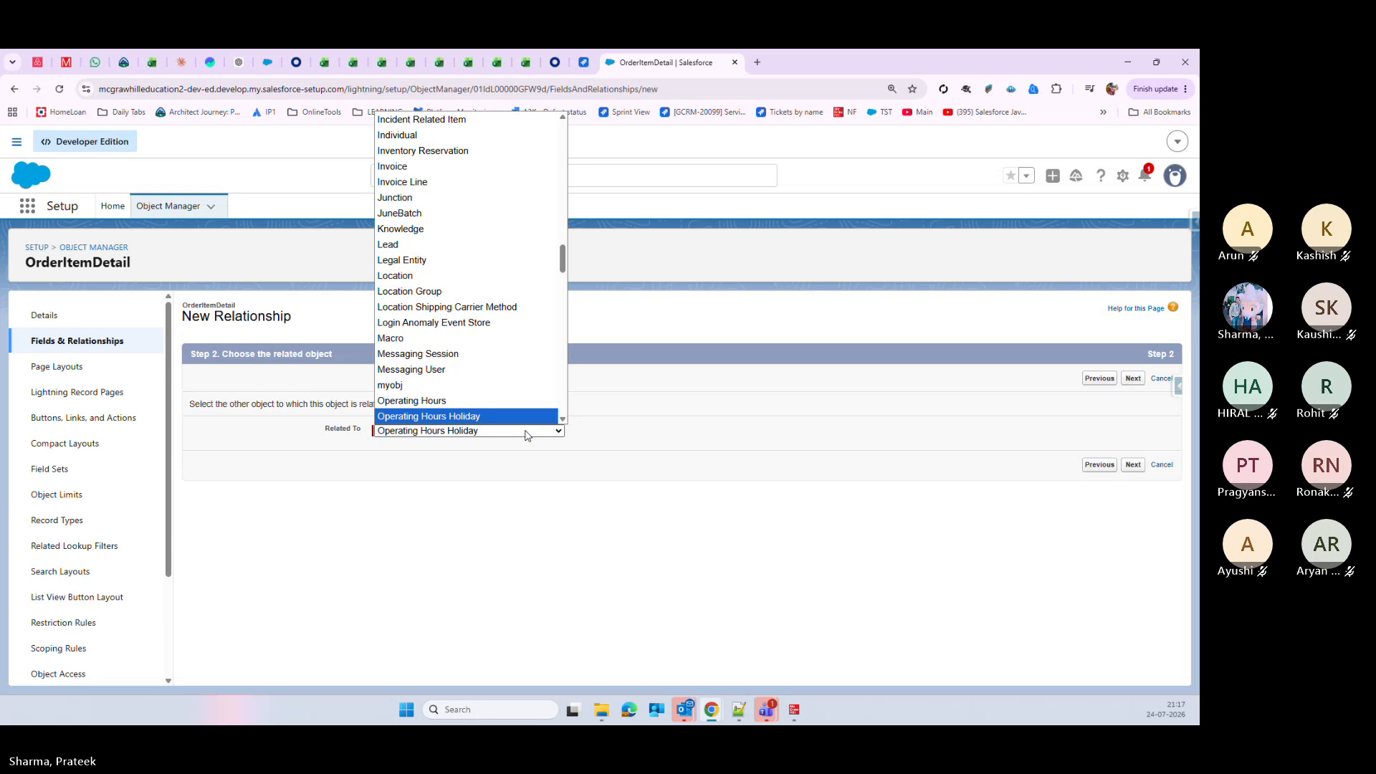
key("Down")
key("Down")
key("Down")
key("Down")
key("Down")
key("Down")
key("Down")
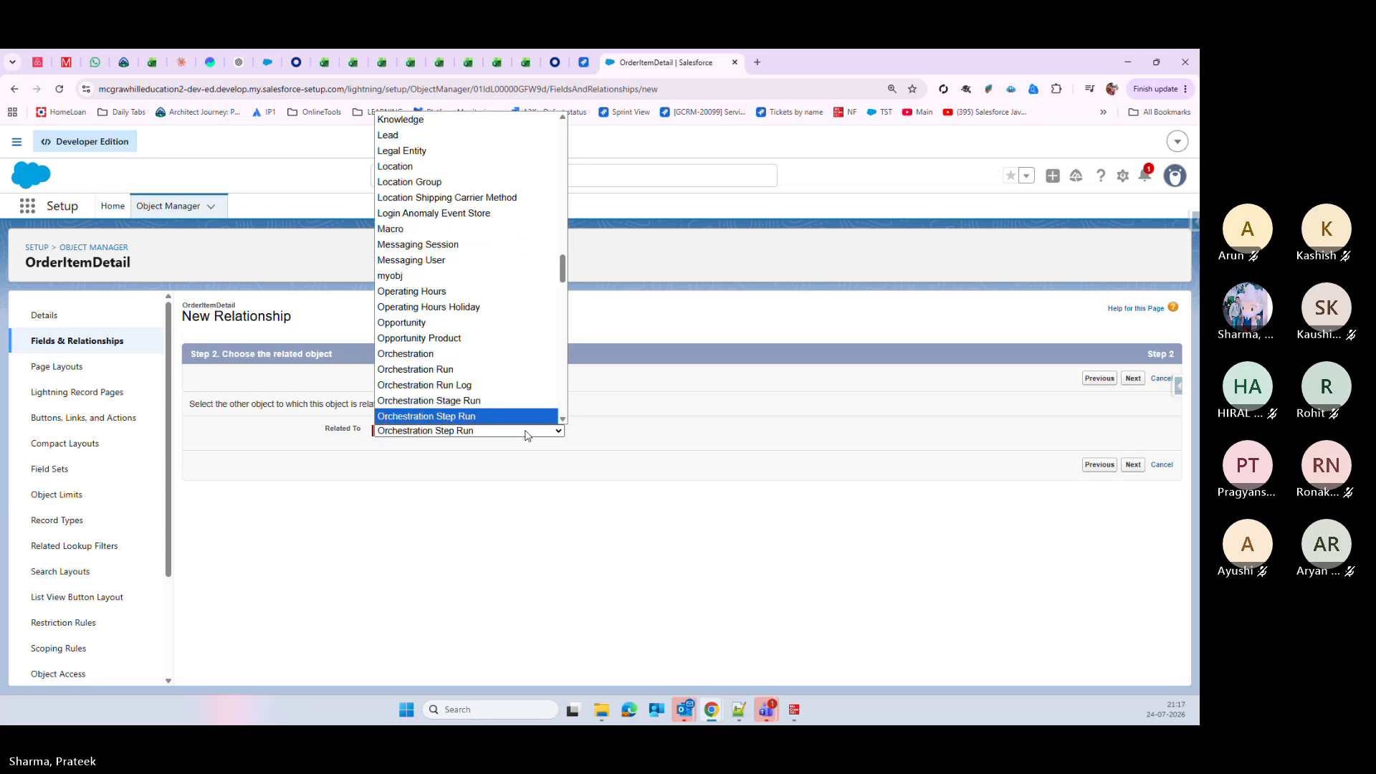
key("Down")
key("Down")
key("Down")
key("Down")
key("Down")
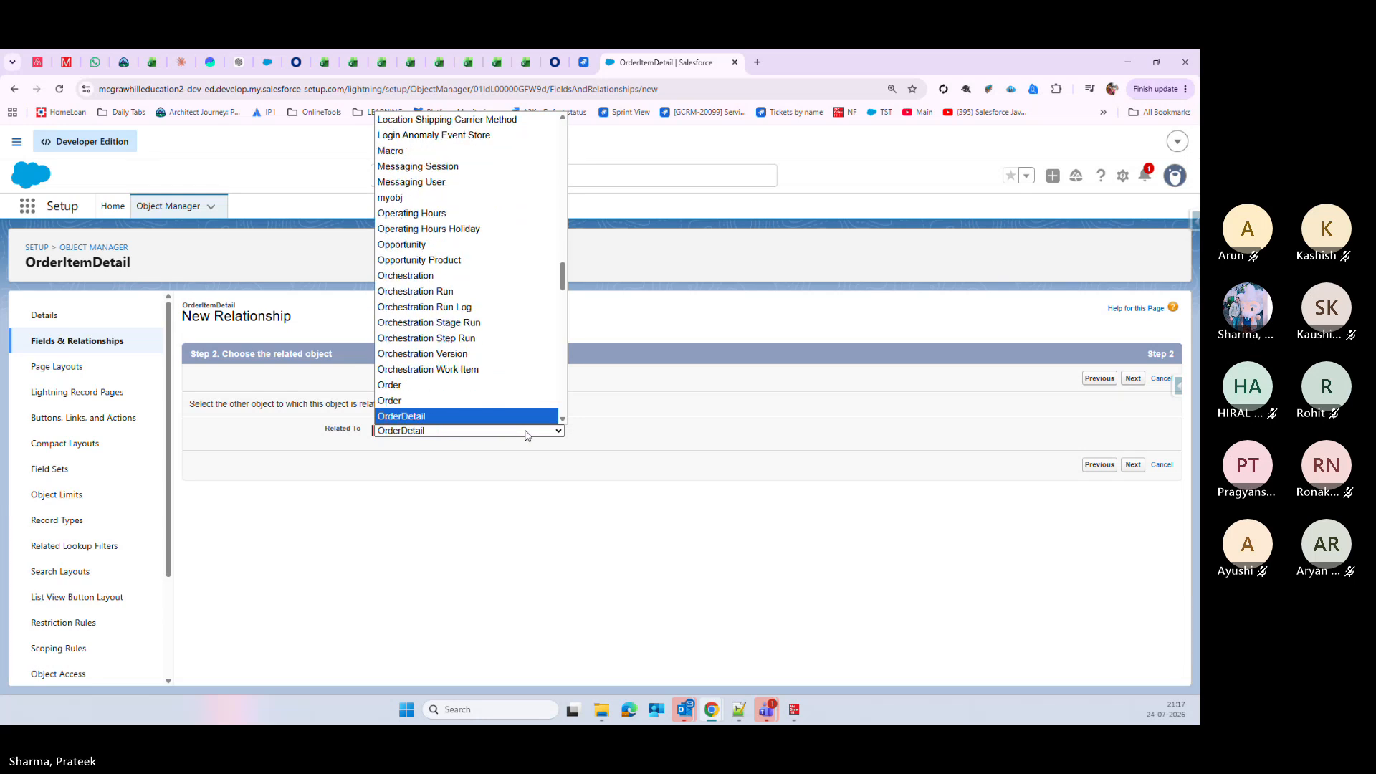
left_click(562, 420)
left_click(437, 385)
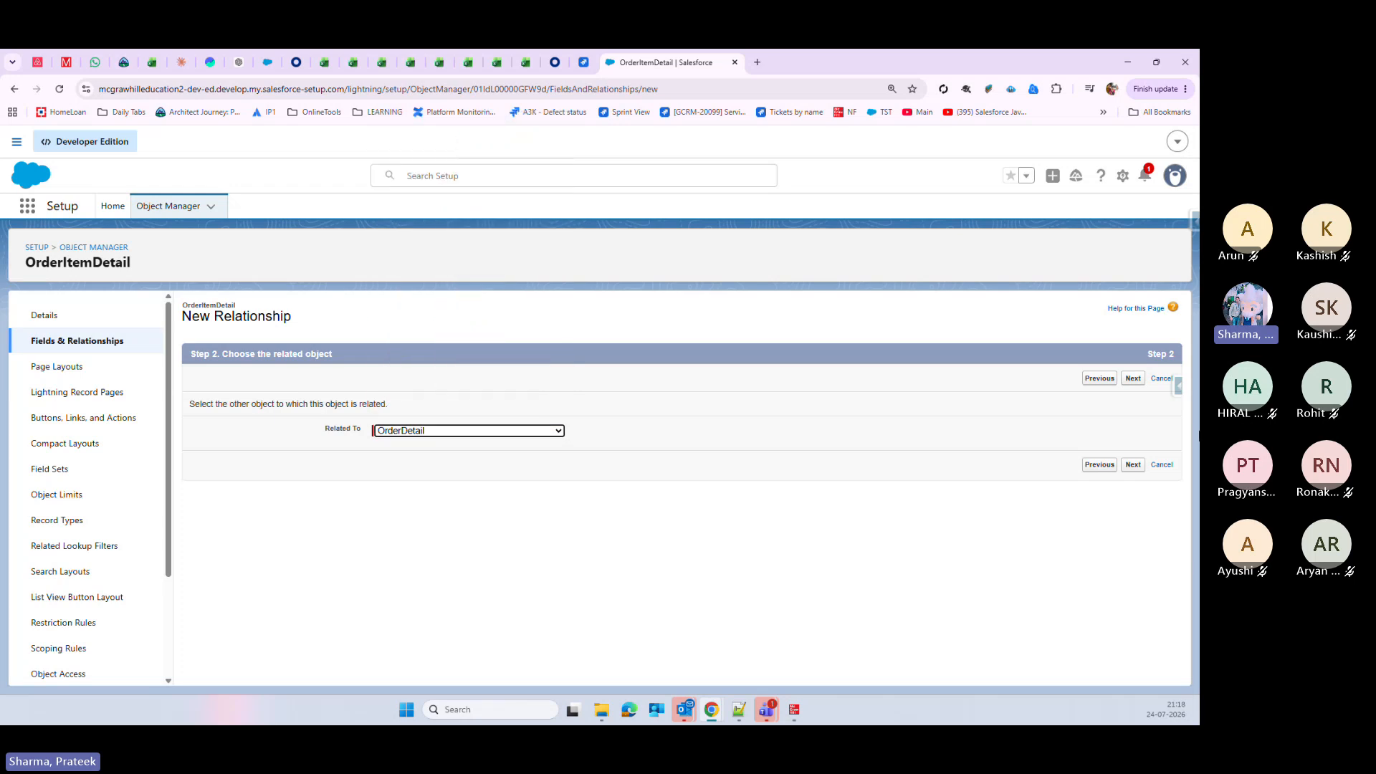
left_click(1132, 465)
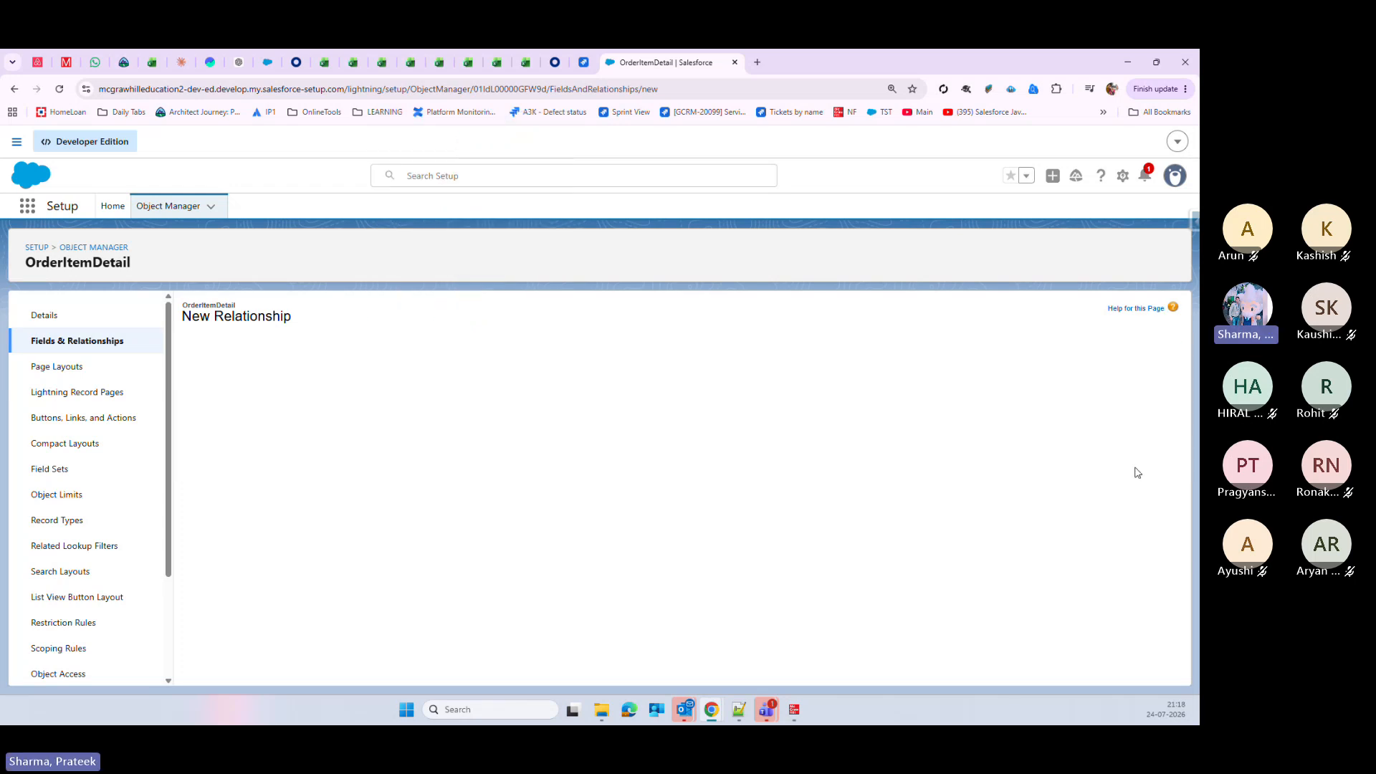
Step: Keep the OrderDetail label and name, visibility for all profiles, OrderItemDetail Layout placement and OrderDetail Layout related list, and save the lookup
key("Tab")
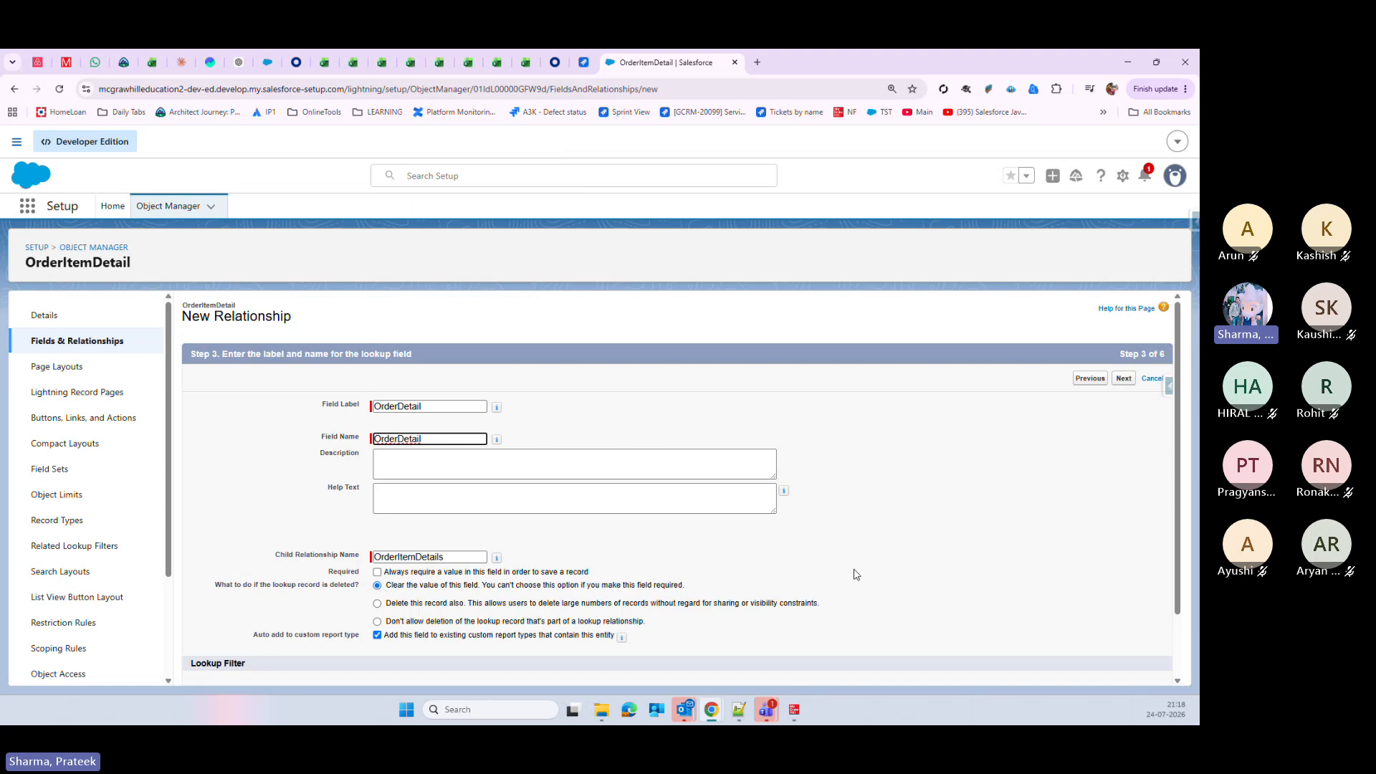
scroll(855, 574, "down", 1)
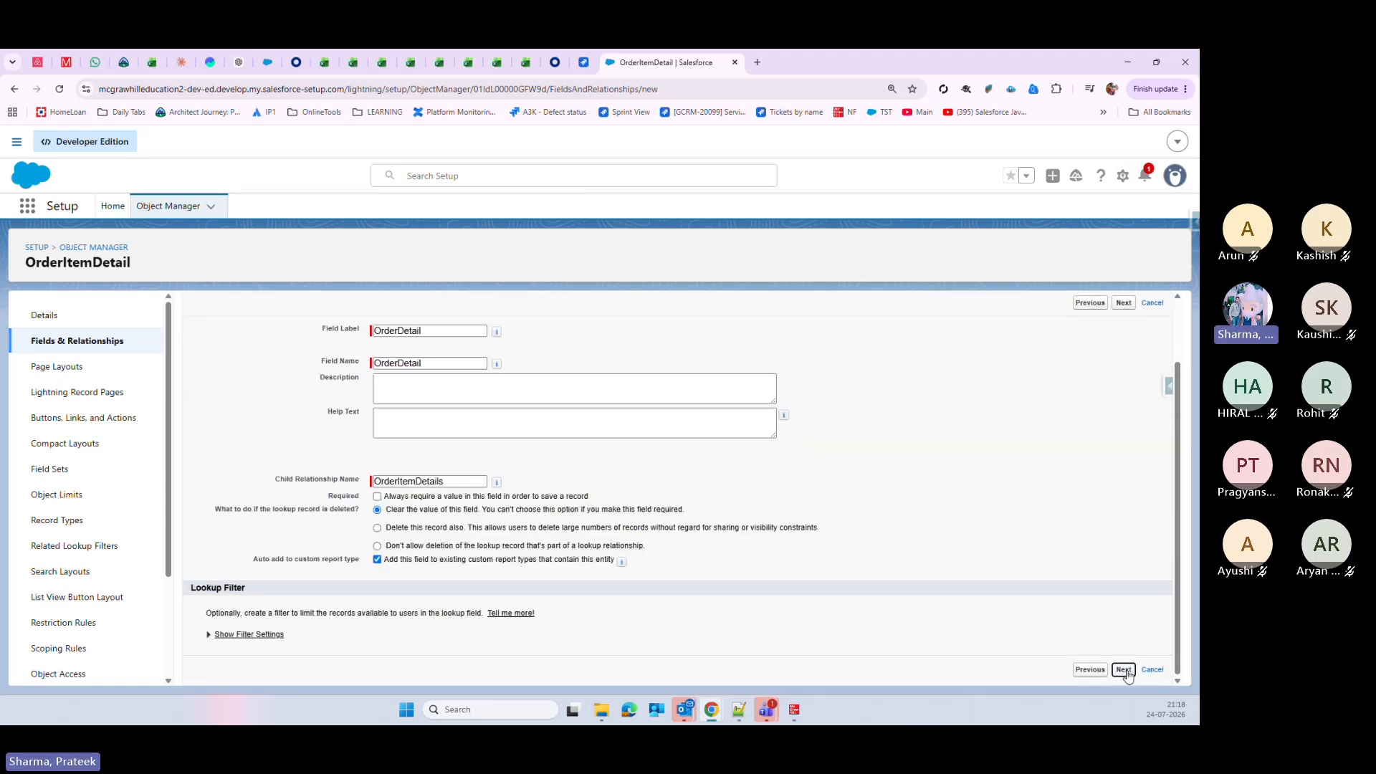
left_click(1123, 670)
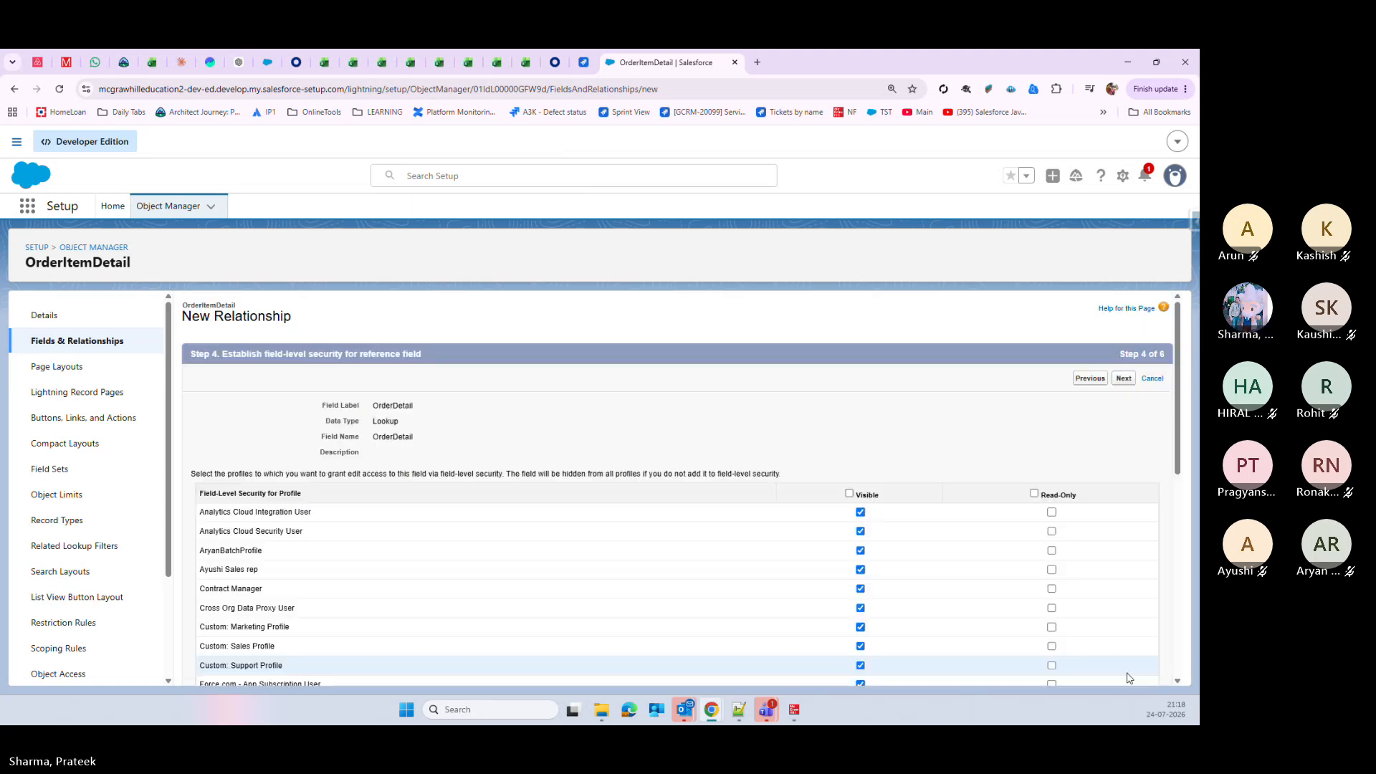
scroll(968, 520, "down", 10)
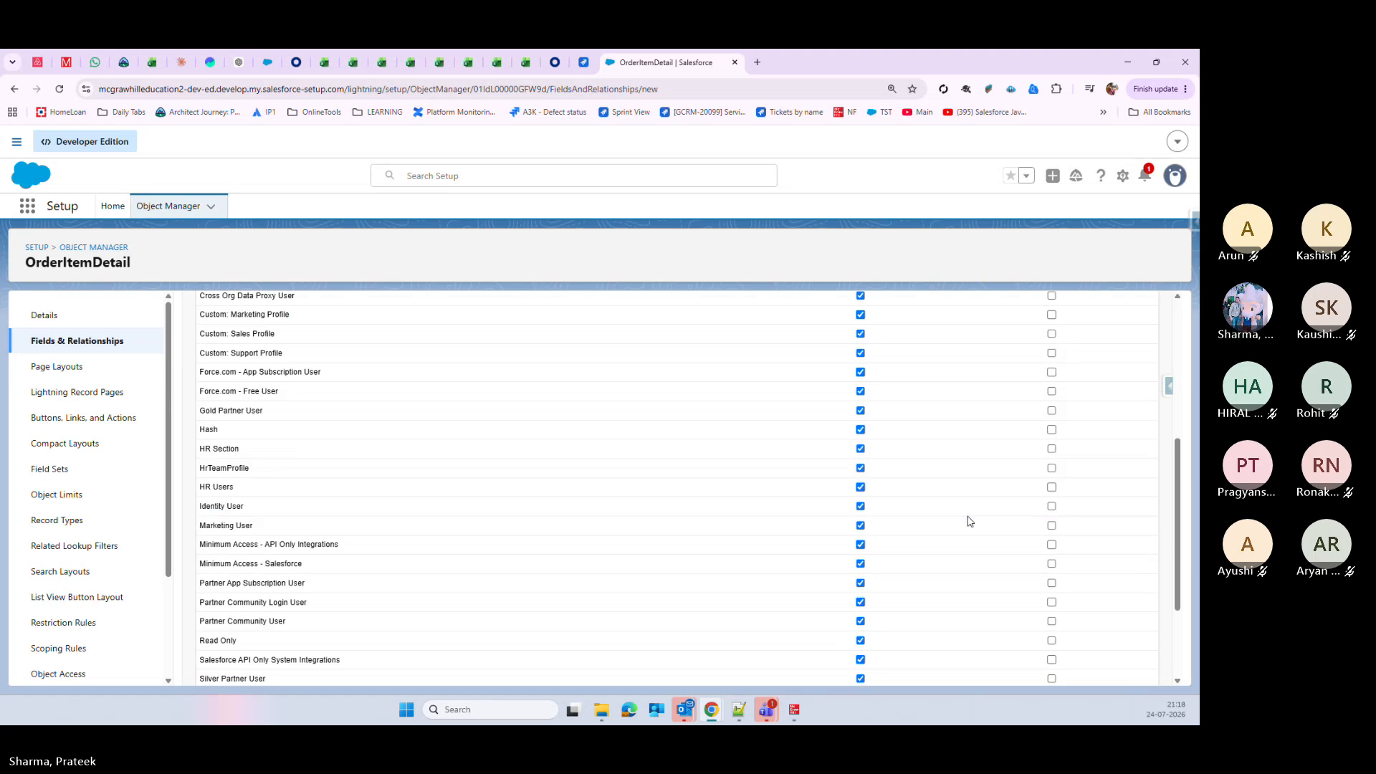
left_click(1125, 672)
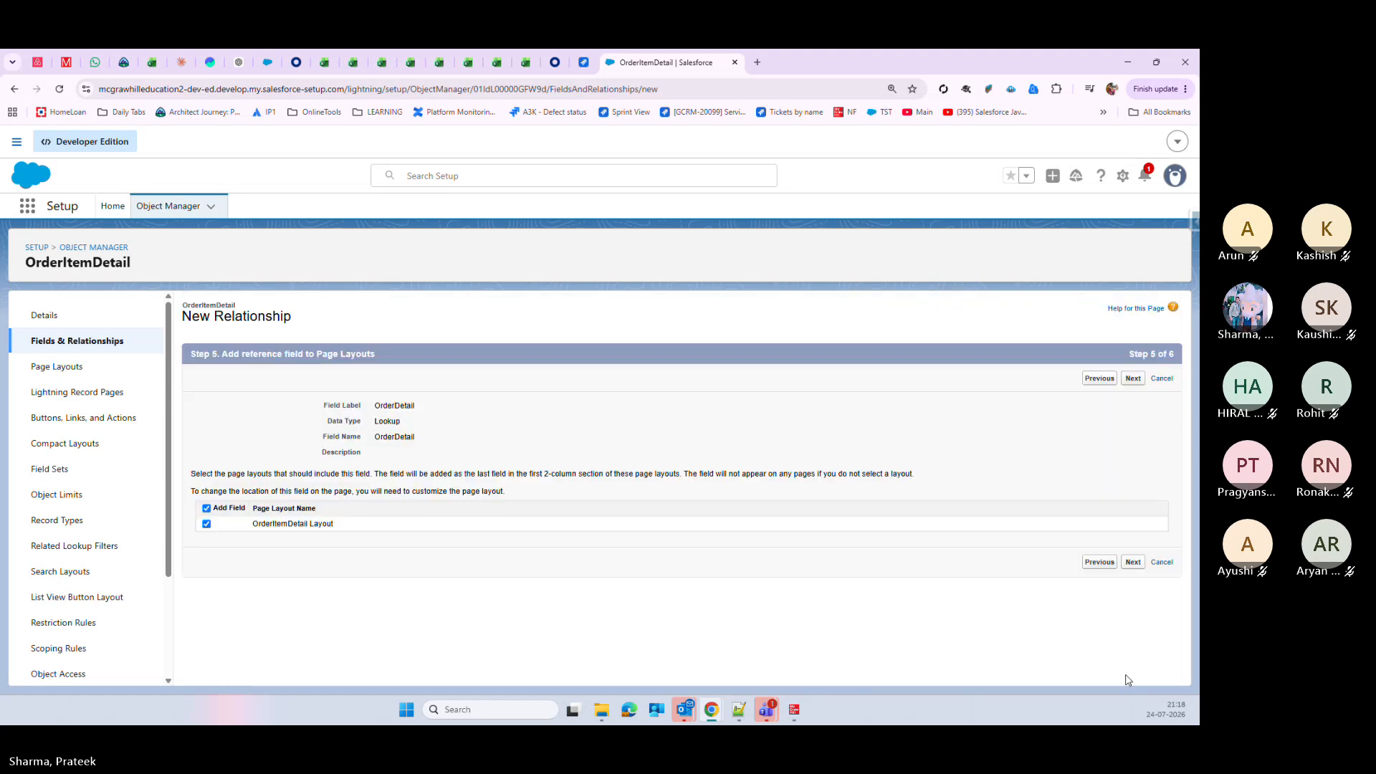
left_click(1132, 566)
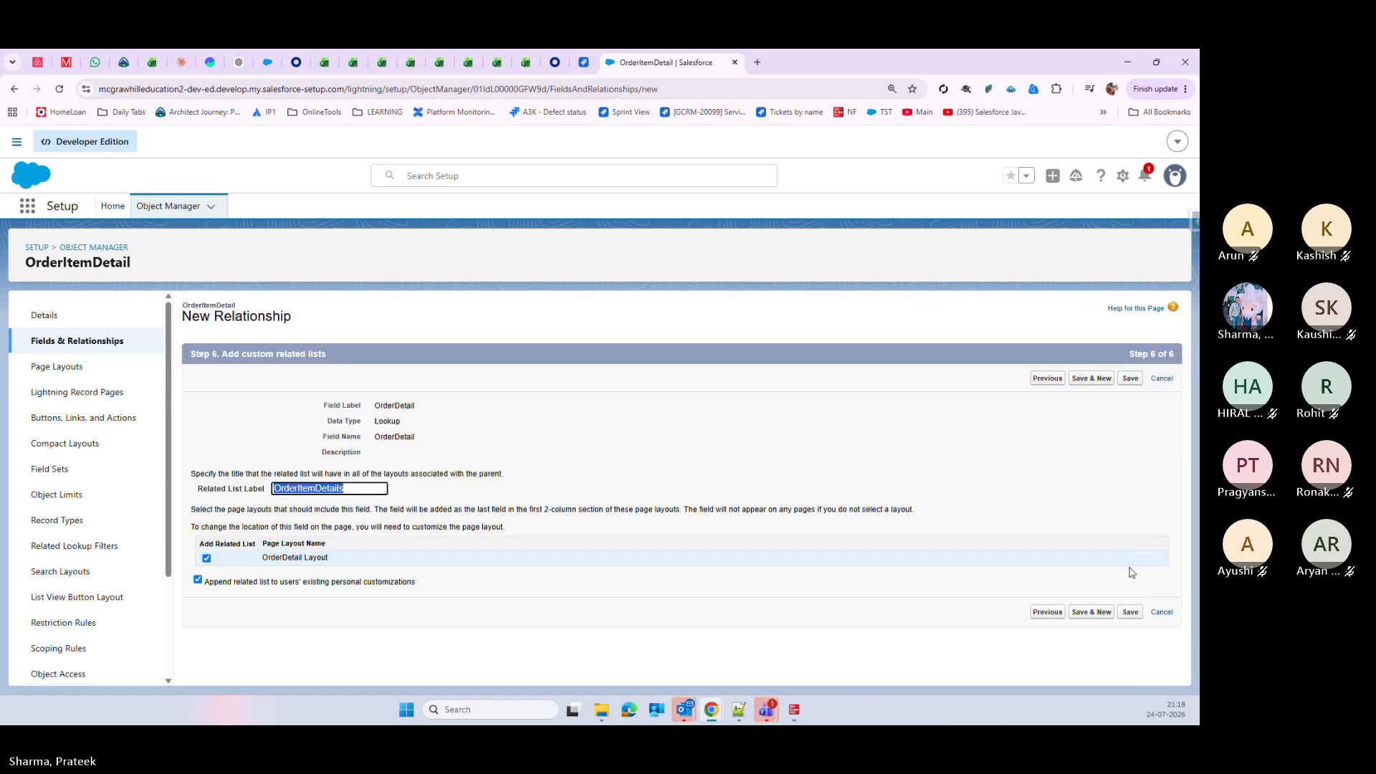
left_click(1130, 612)
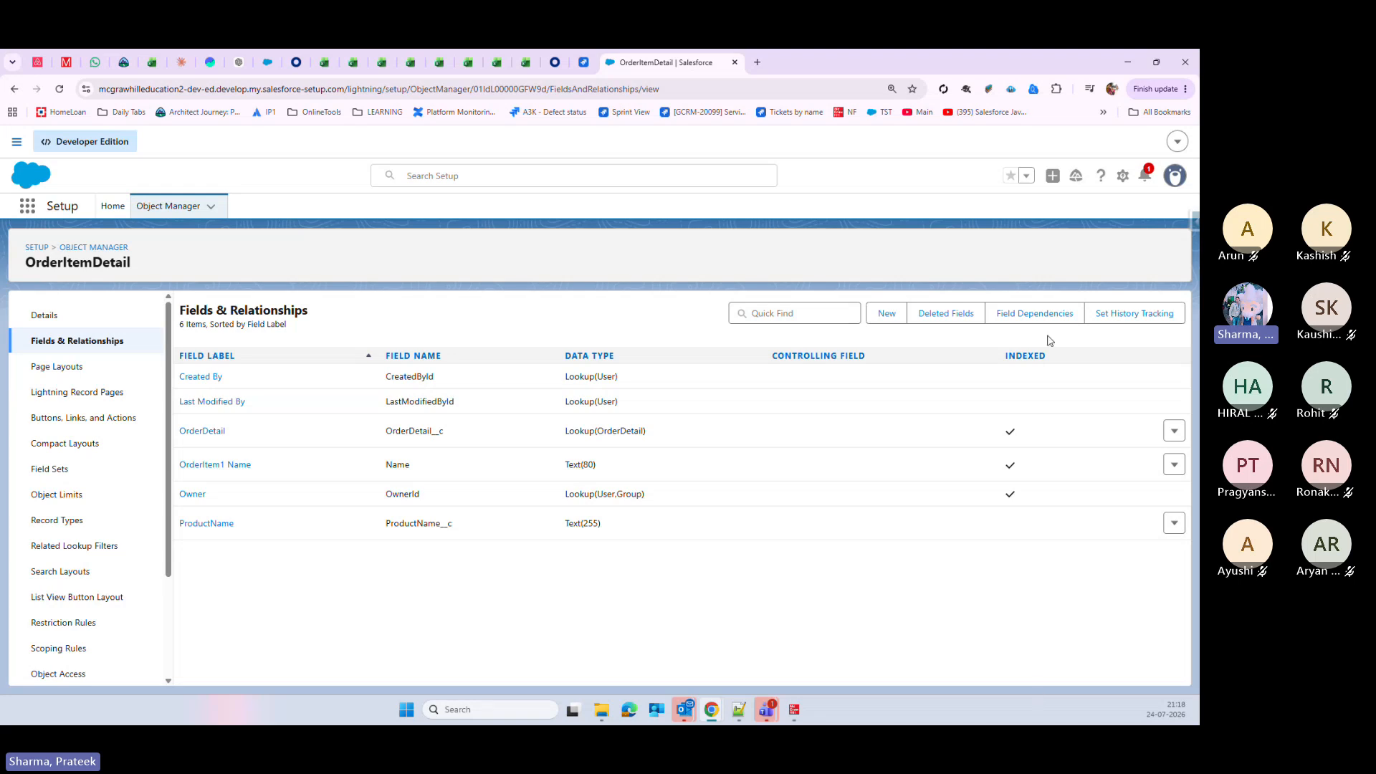
Step: Open Setup separately, search for "flow" and go to the Flows page
left_click(1122, 175)
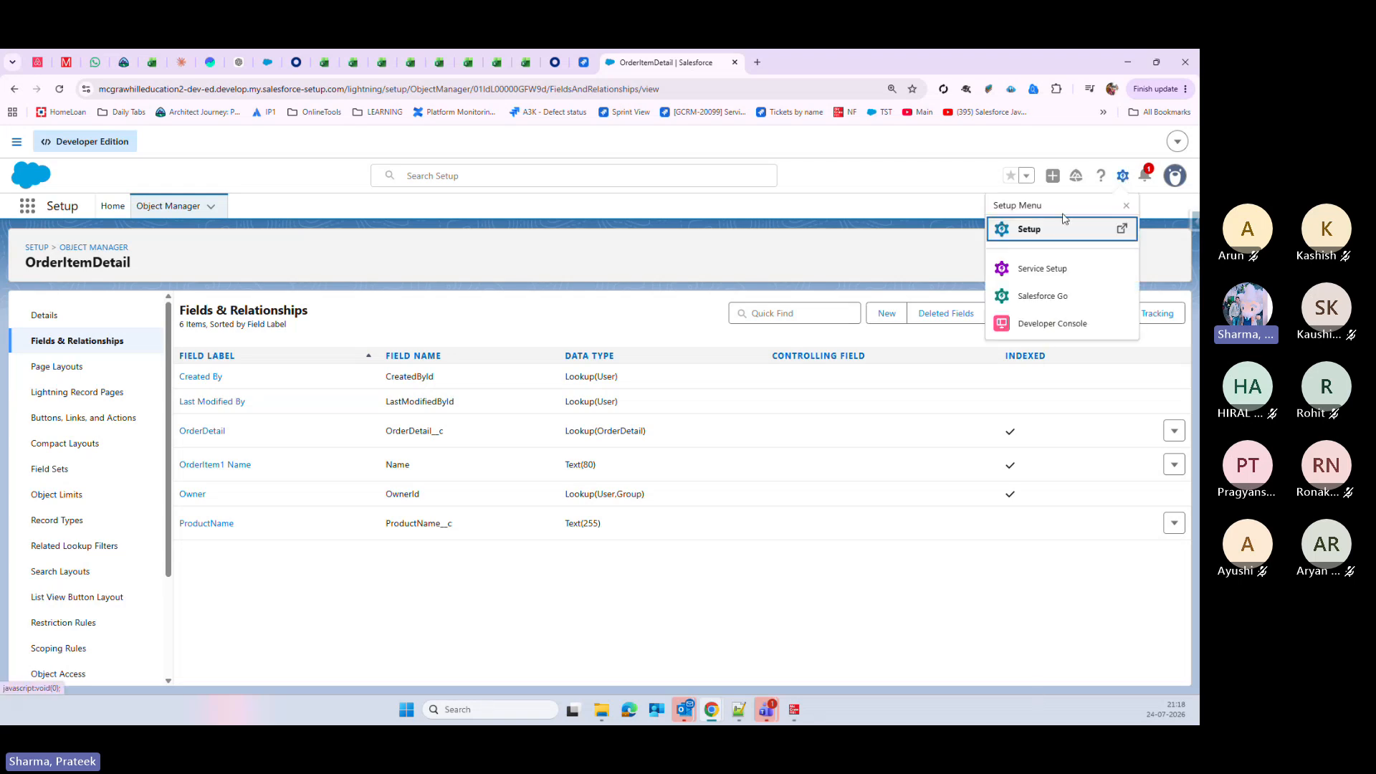
left_click(1024, 231)
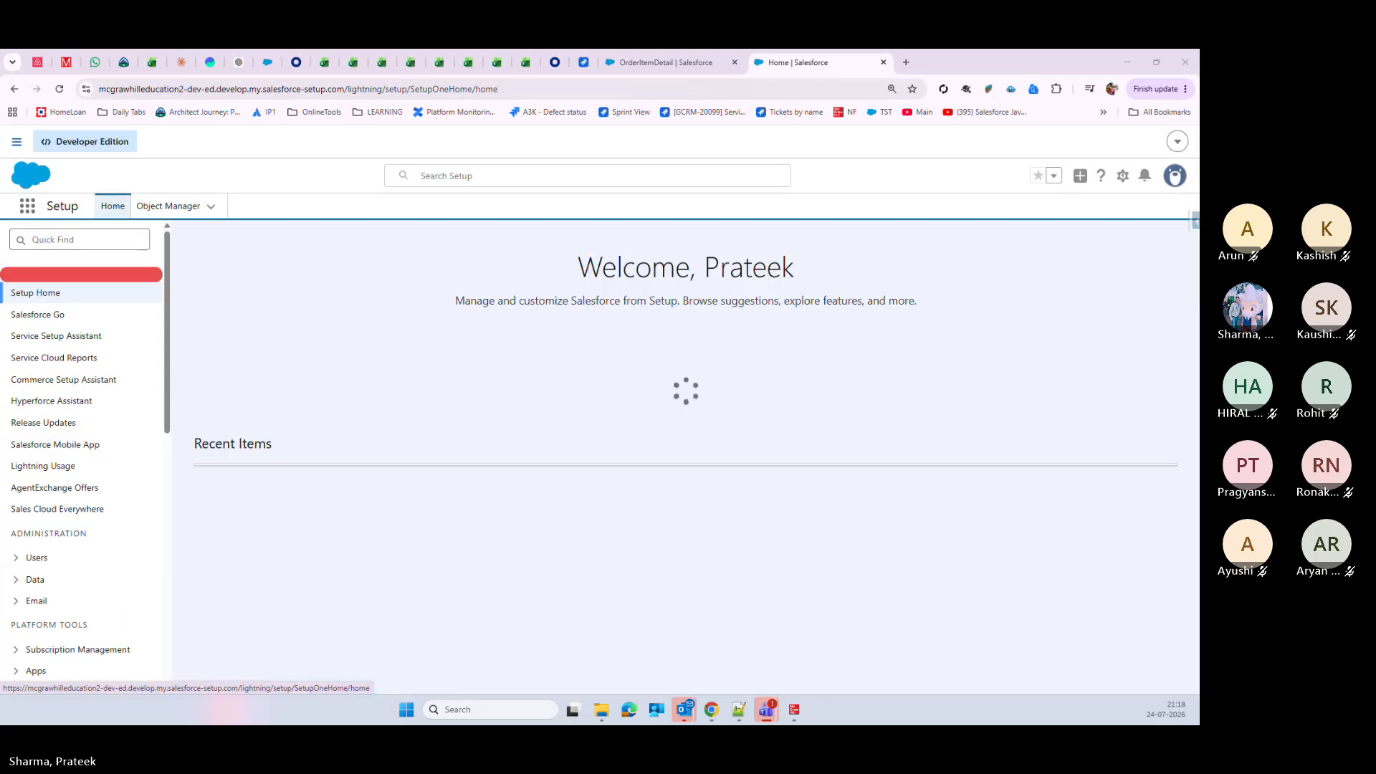
left_click(70, 239)
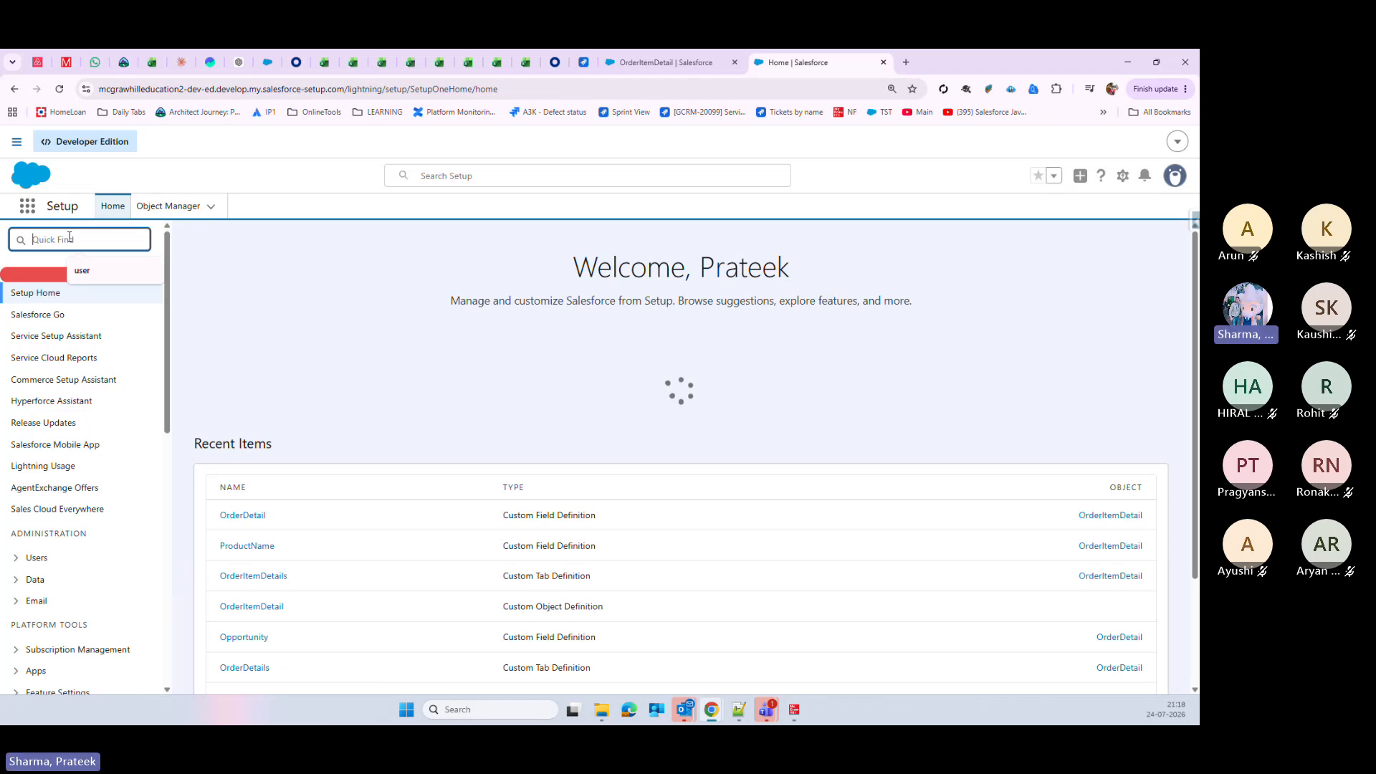
type("flow")
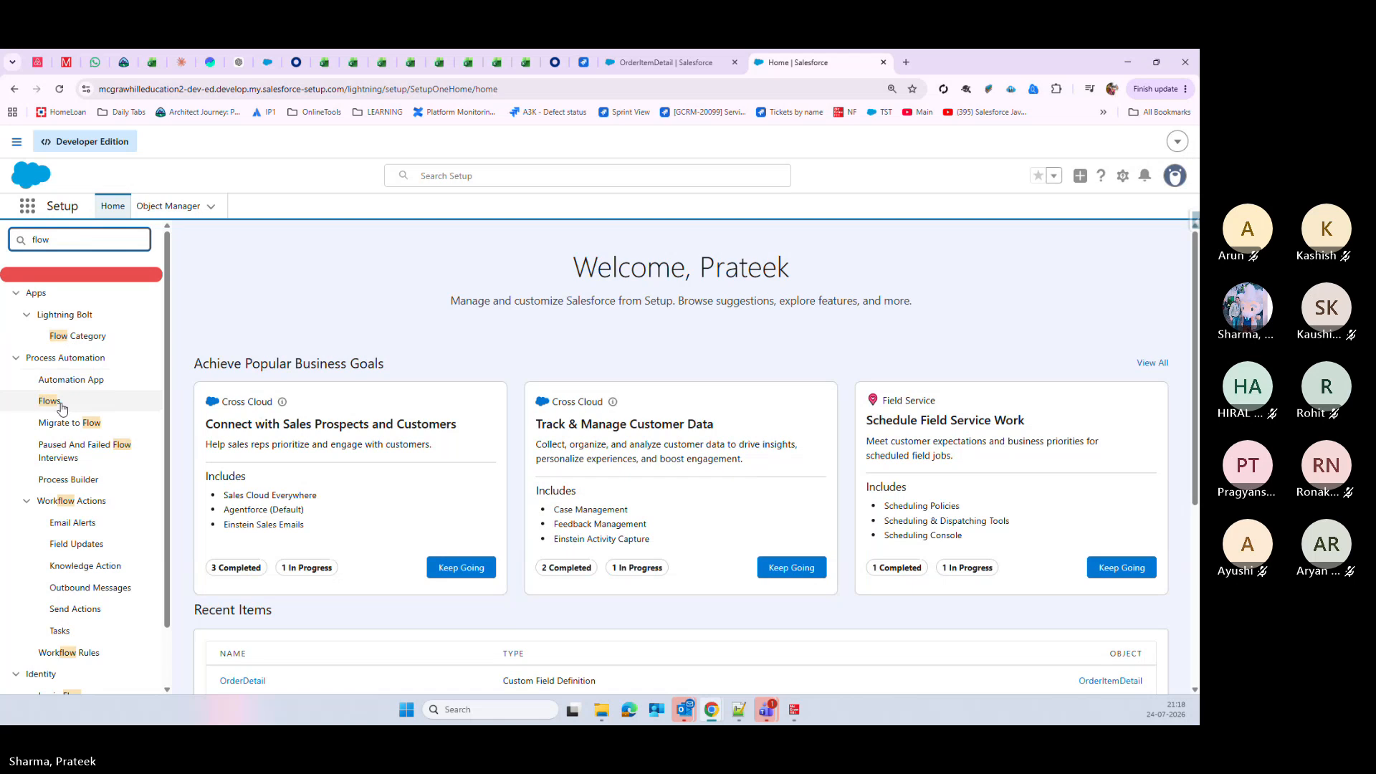
left_click(30, 402)
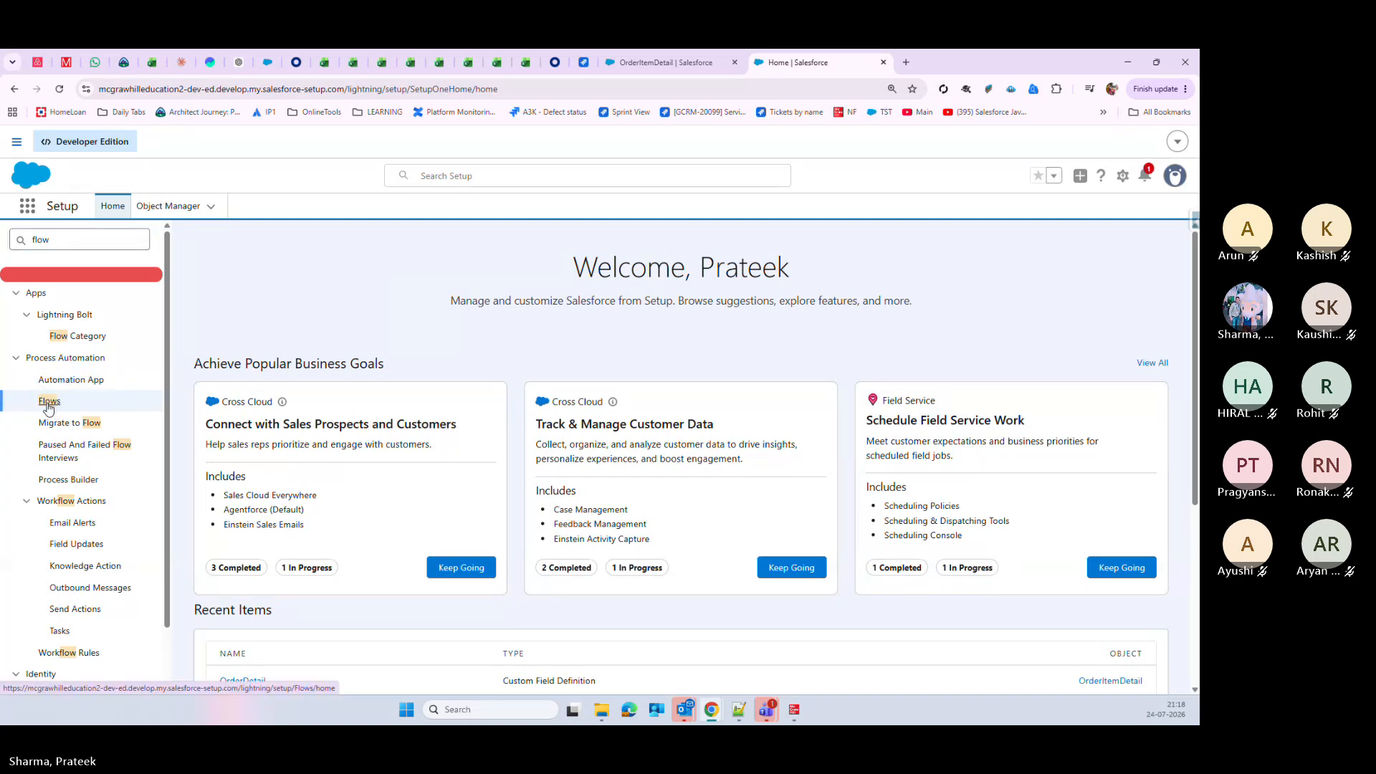
left_click(48, 401)
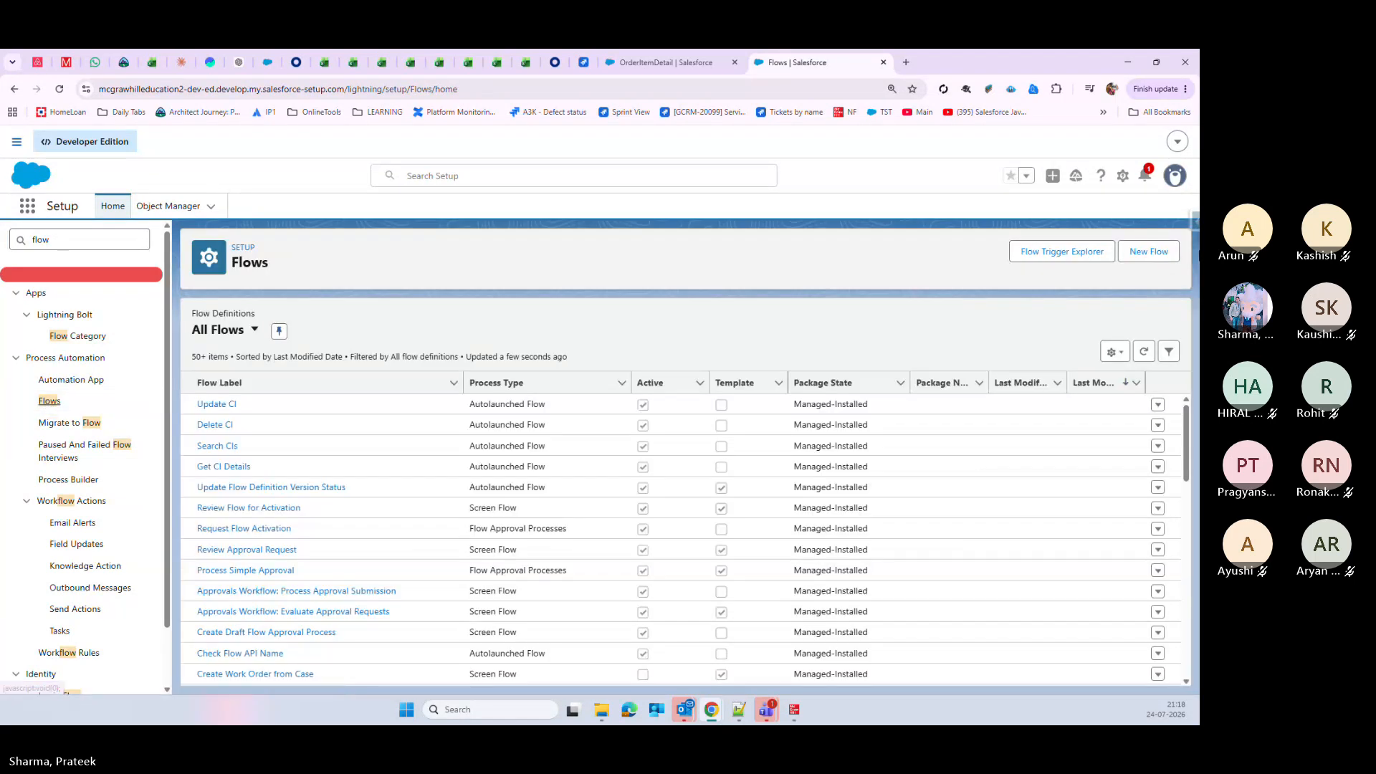
Step: Create a record-triggered flow on the Opportunity object that runs when a record is updated
left_click(1146, 255)
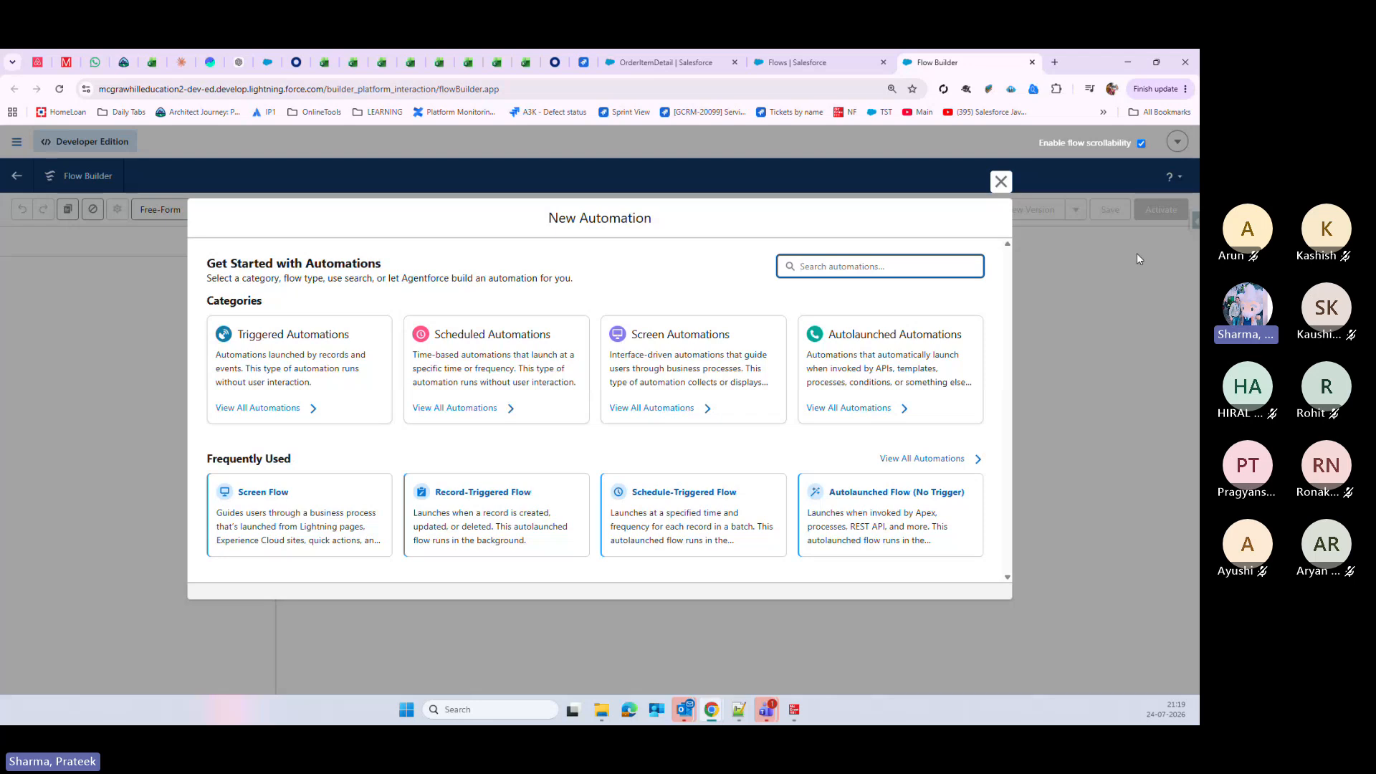
left_click(509, 496)
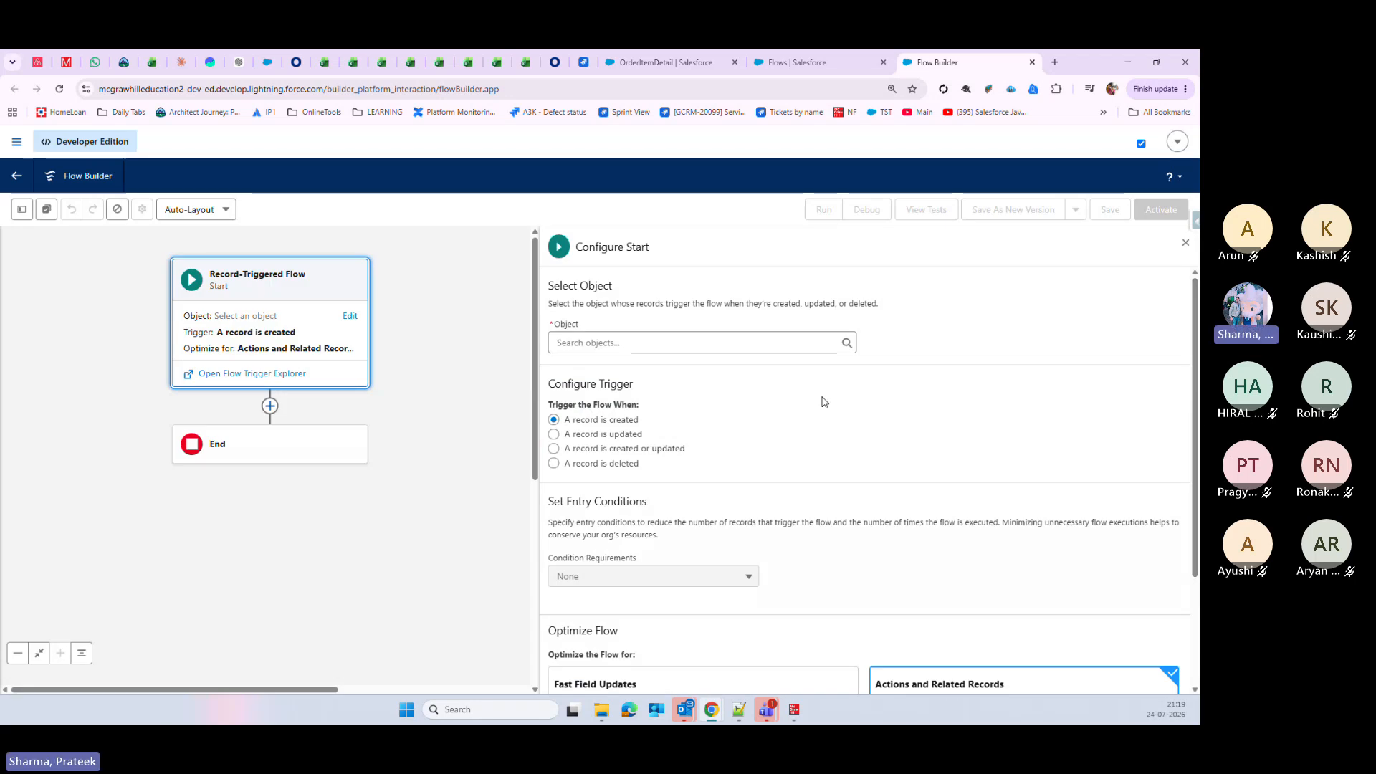
left_click(585, 341)
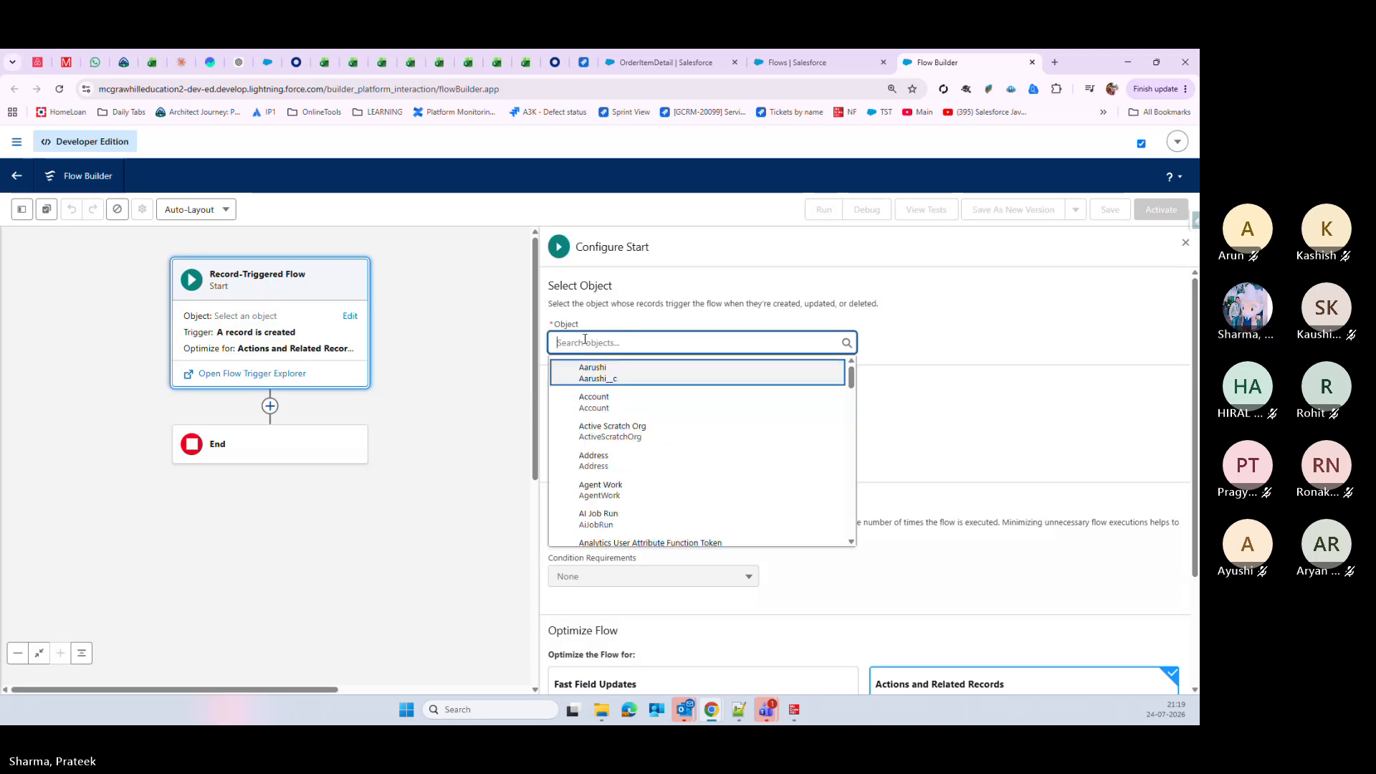
type("opp")
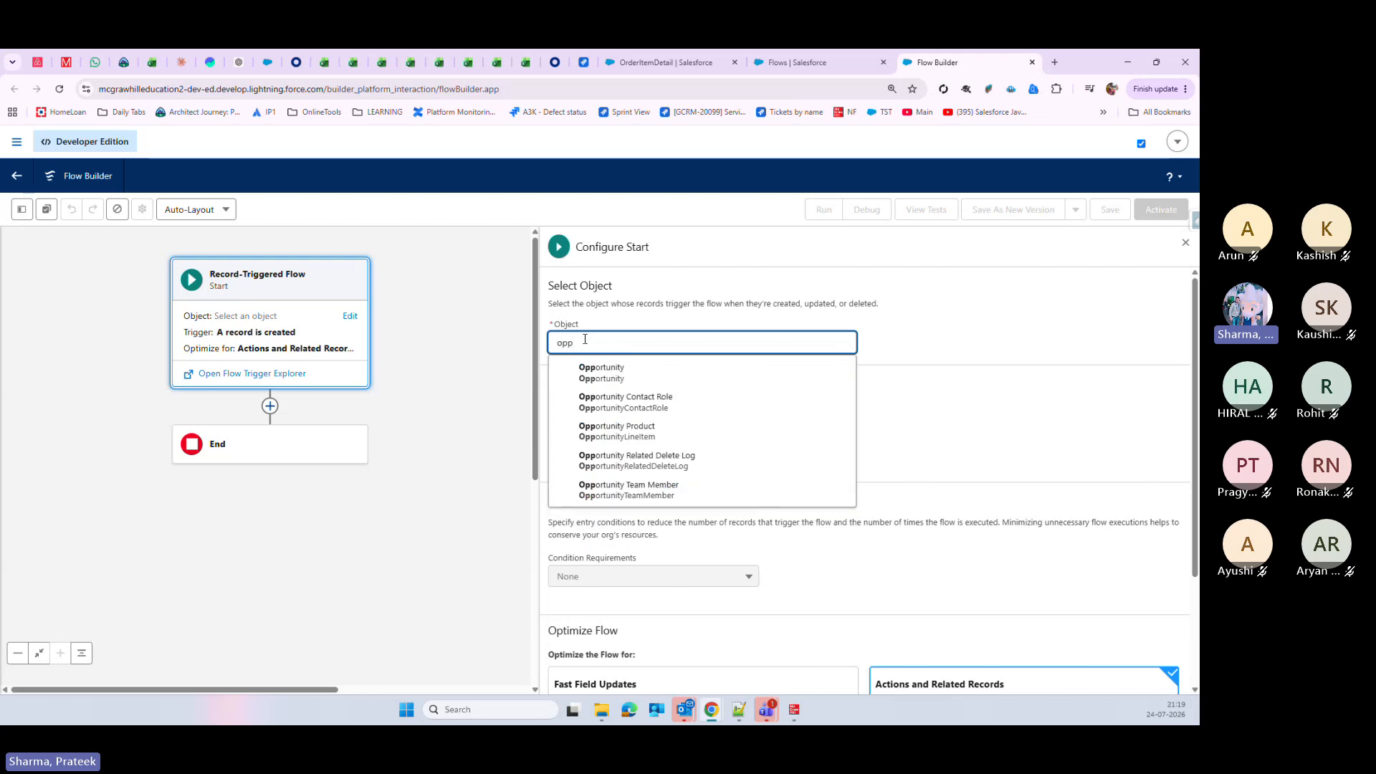
left_click(599, 370)
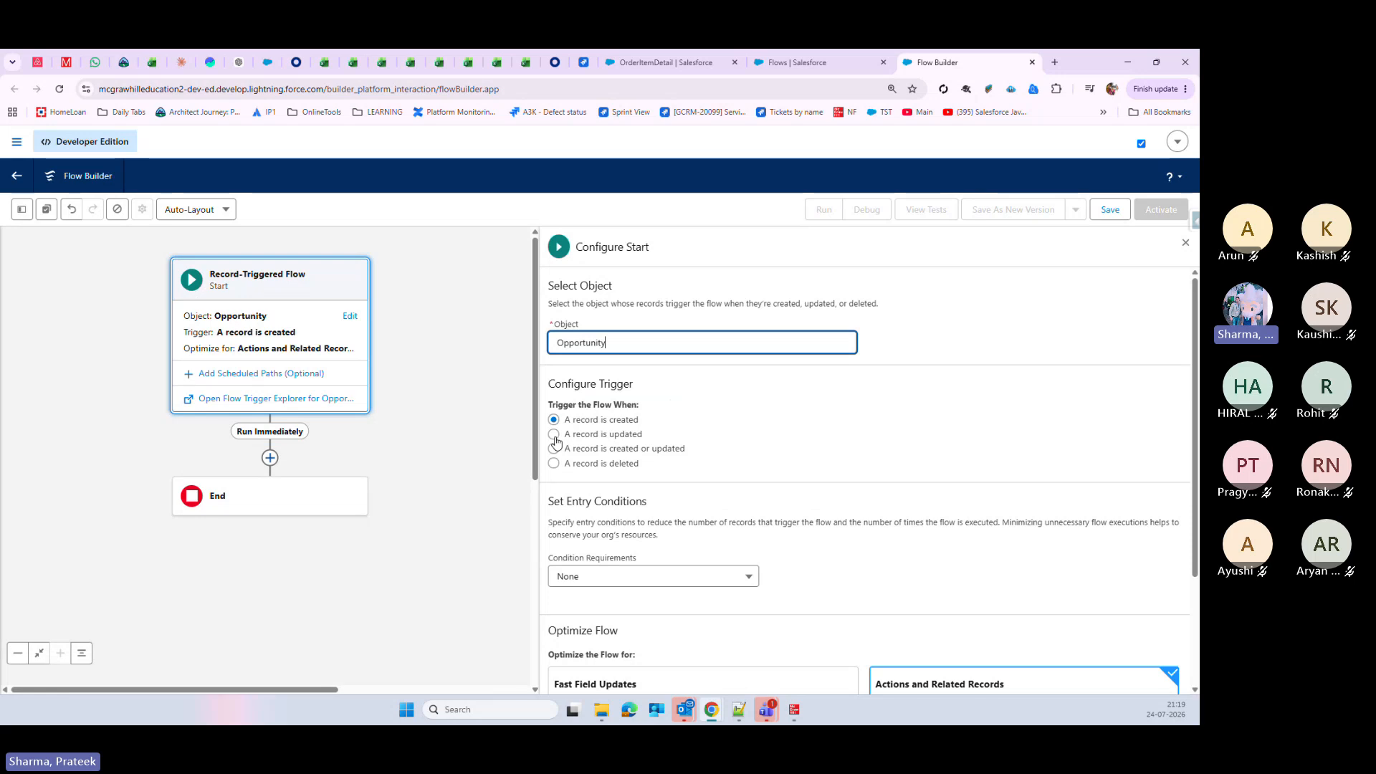
left_click(554, 435)
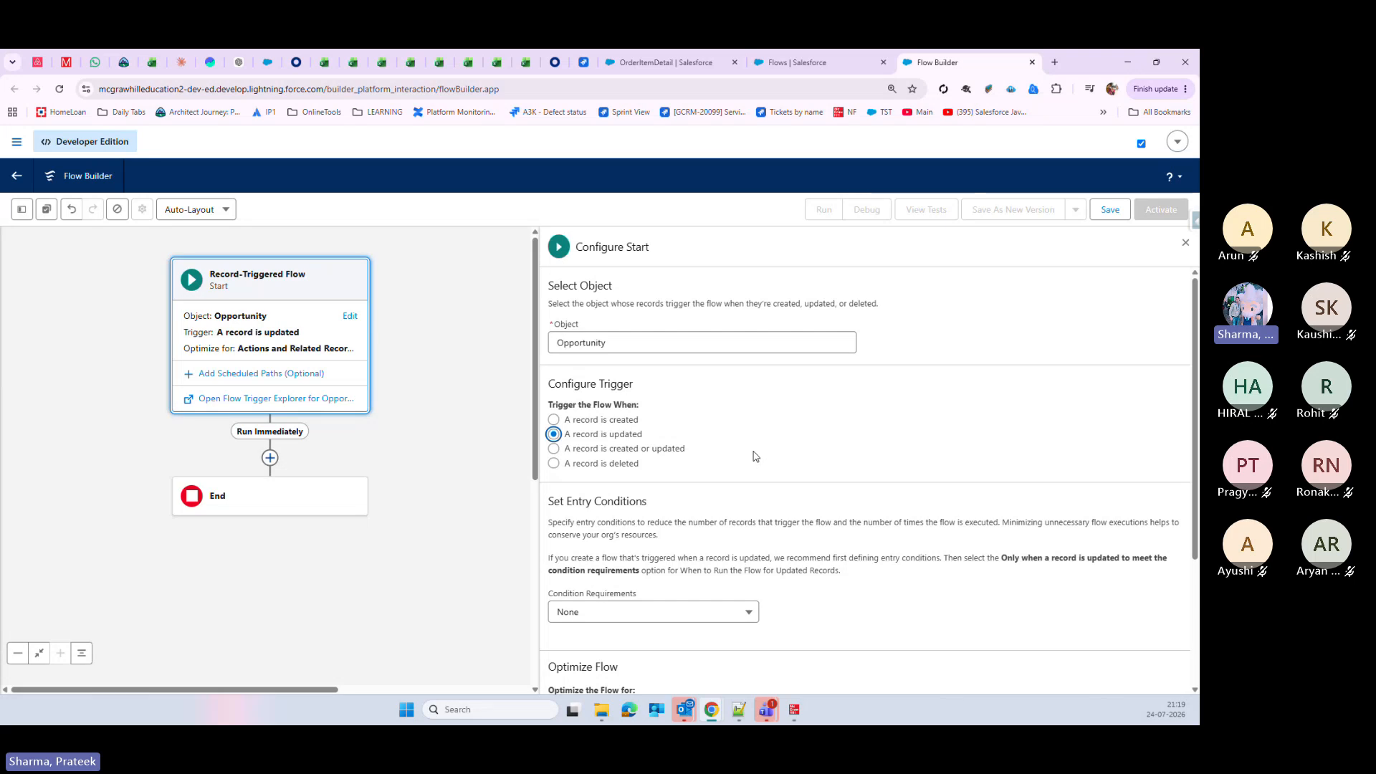
Step: Set the flow's entry condition requirements to All Conditions Are Met (AND) and choose Stage as the condition's field
scroll(755, 455, "down", 1)
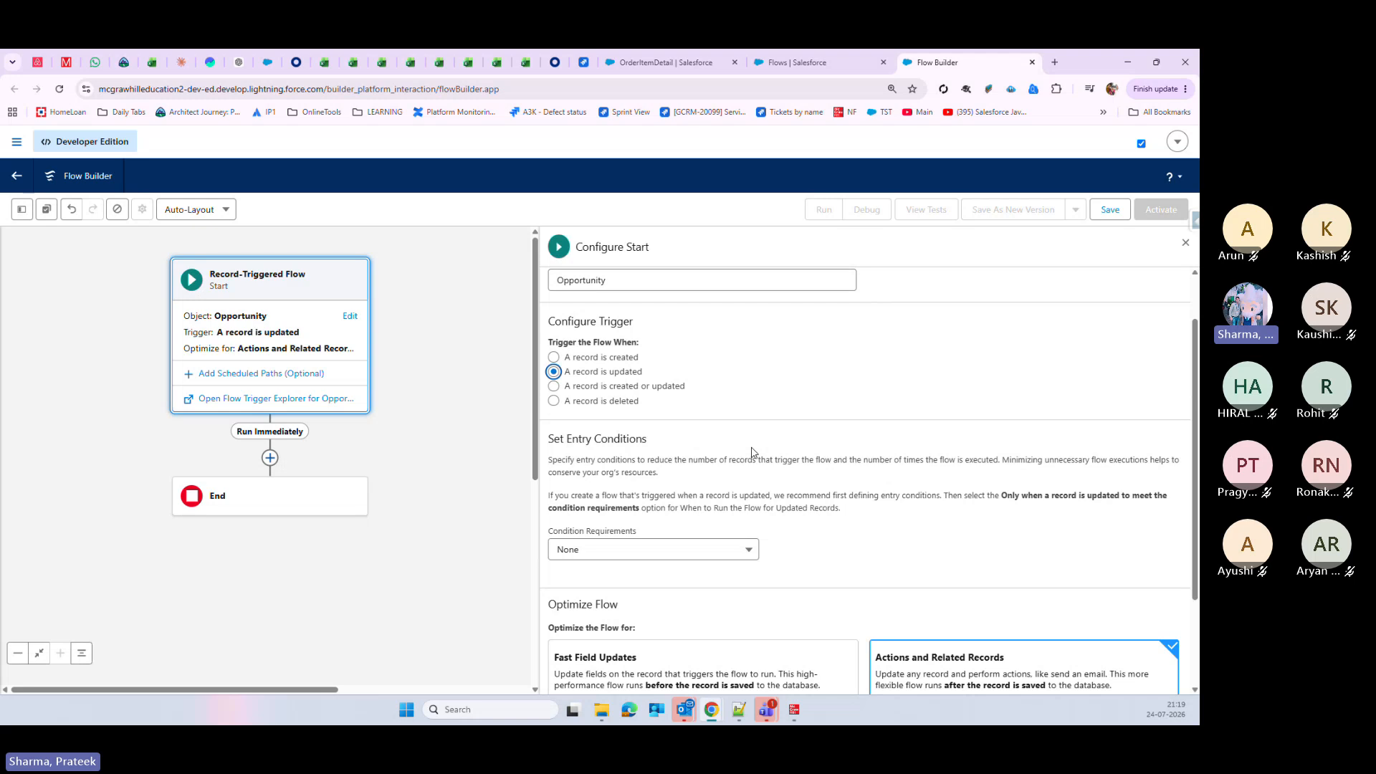
scroll(752, 452, "down", 2)
left_click(595, 424)
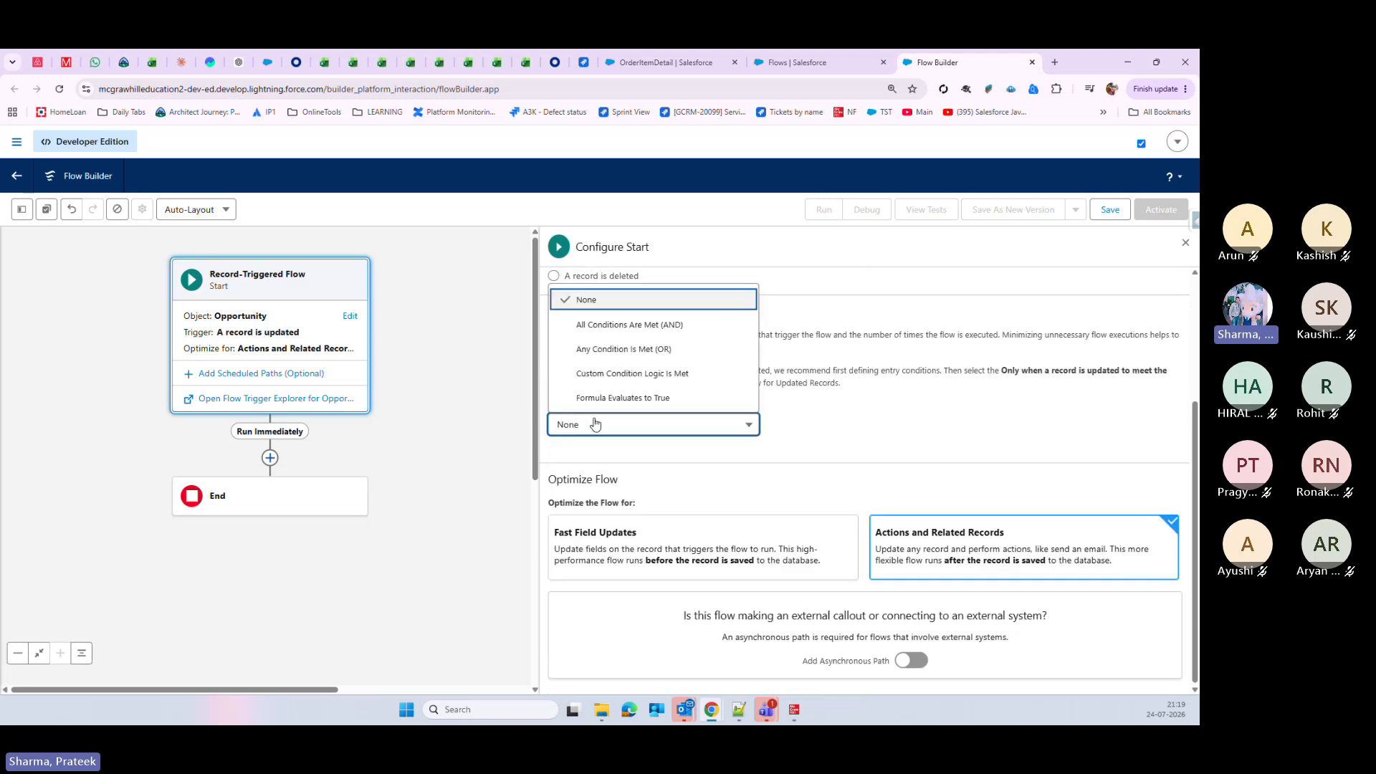
left_click(644, 325)
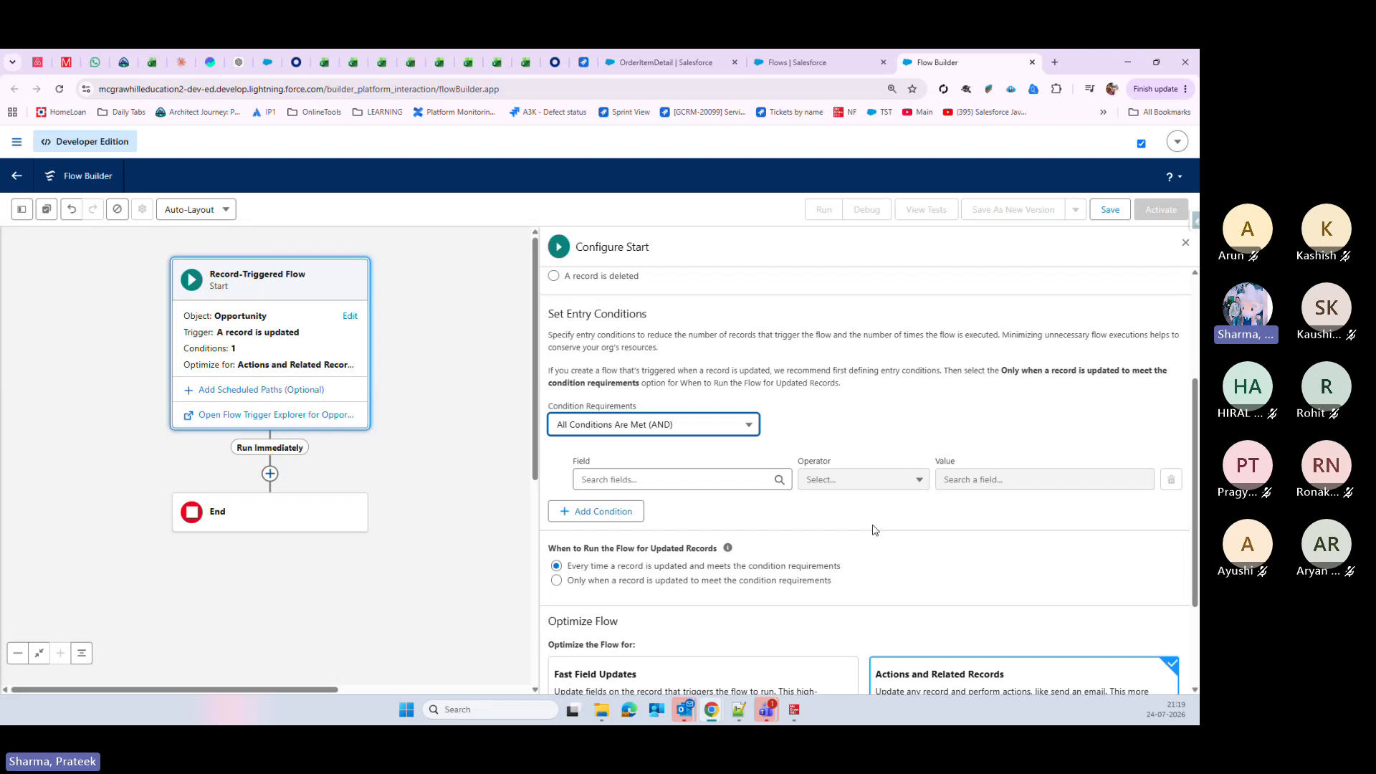
left_click(620, 478)
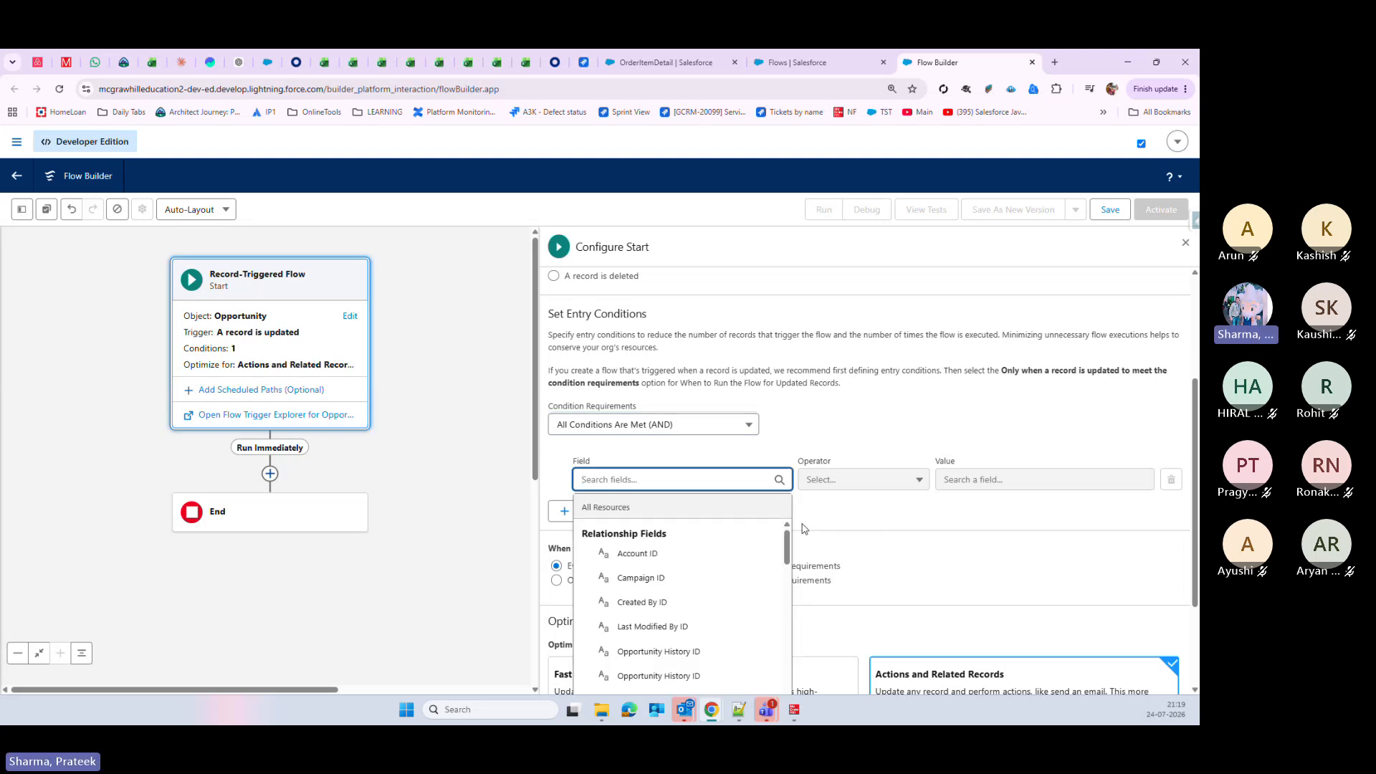
type("st")
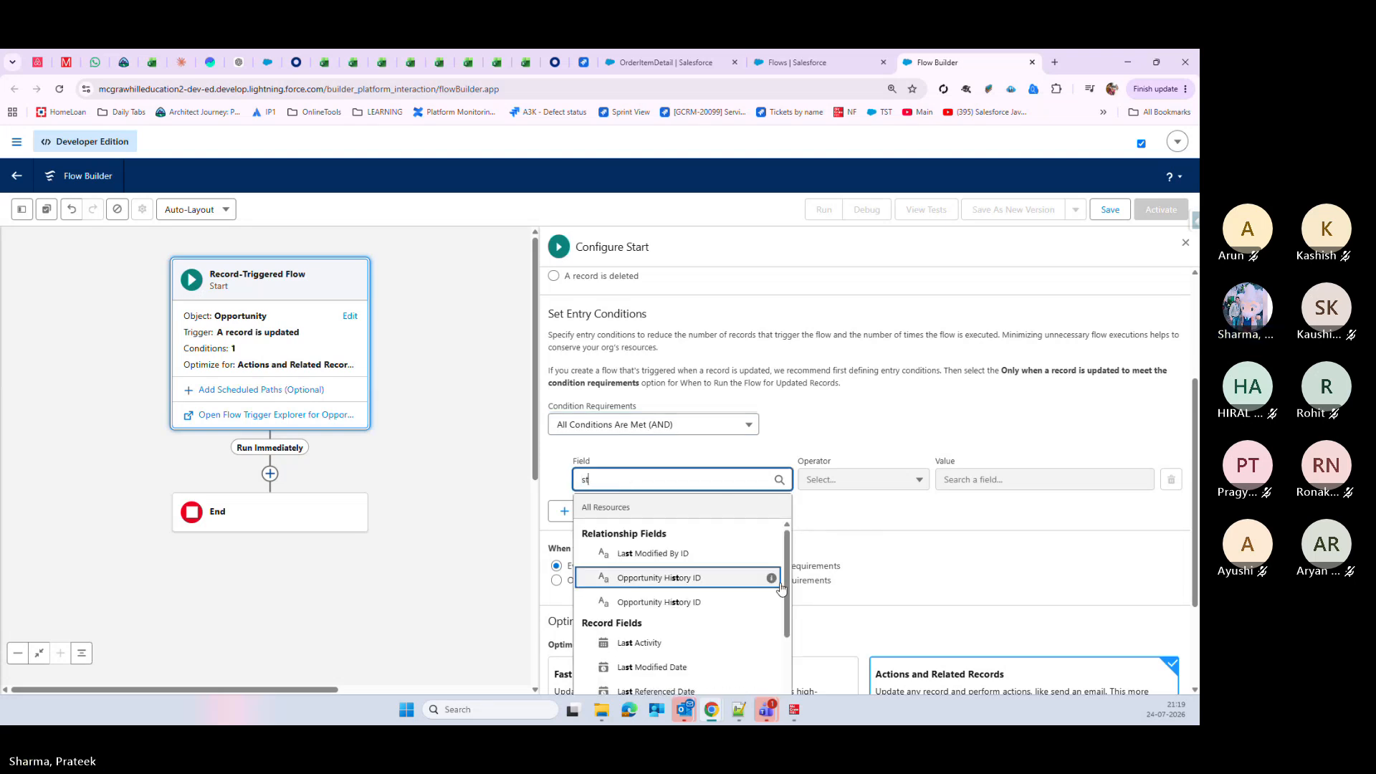
scroll(777, 580, "down", 2)
scroll(781, 588, "down", 2)
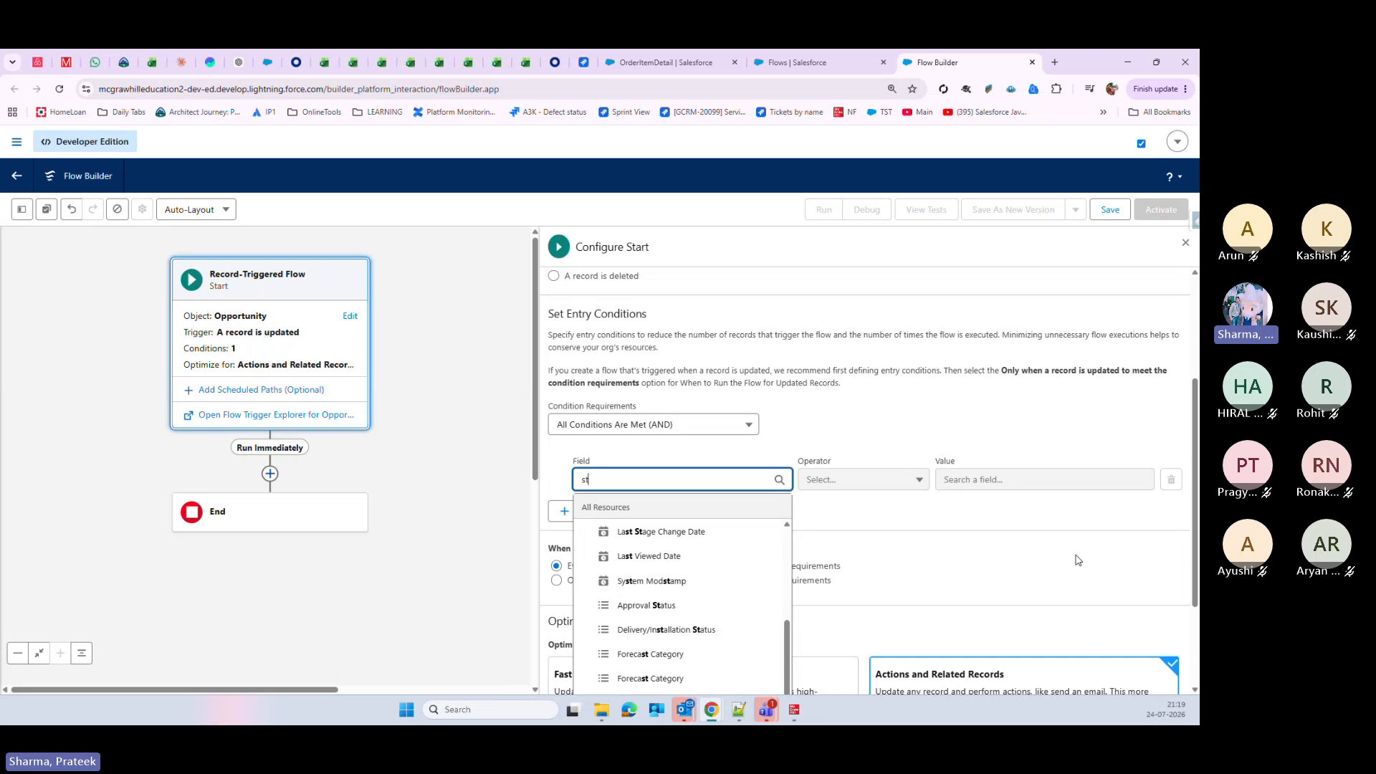
scroll(1069, 556, "down", 2)
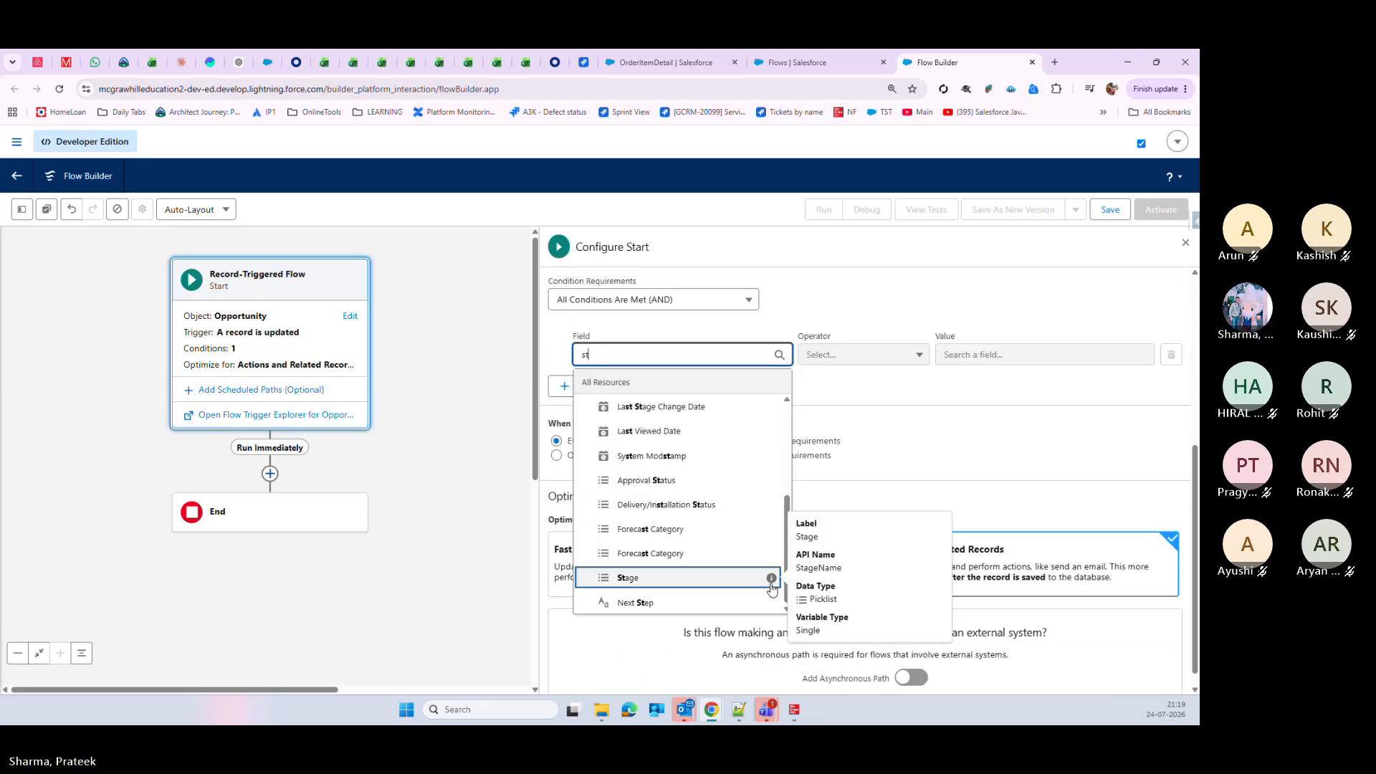
left_click(767, 574)
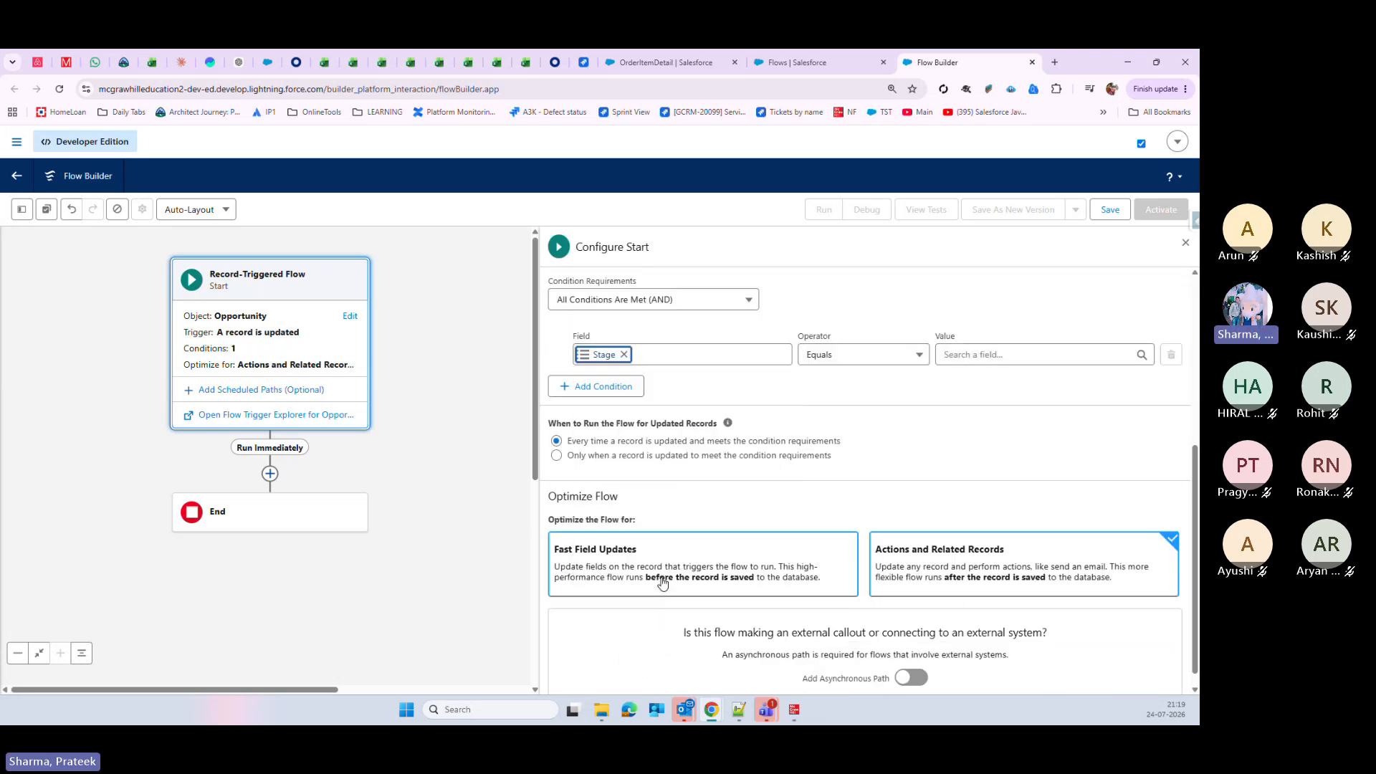
Step: Set the Stage condition's value to Closed Won and run the flow only when a record is updated to meet the condition requirements
left_click(987, 354)
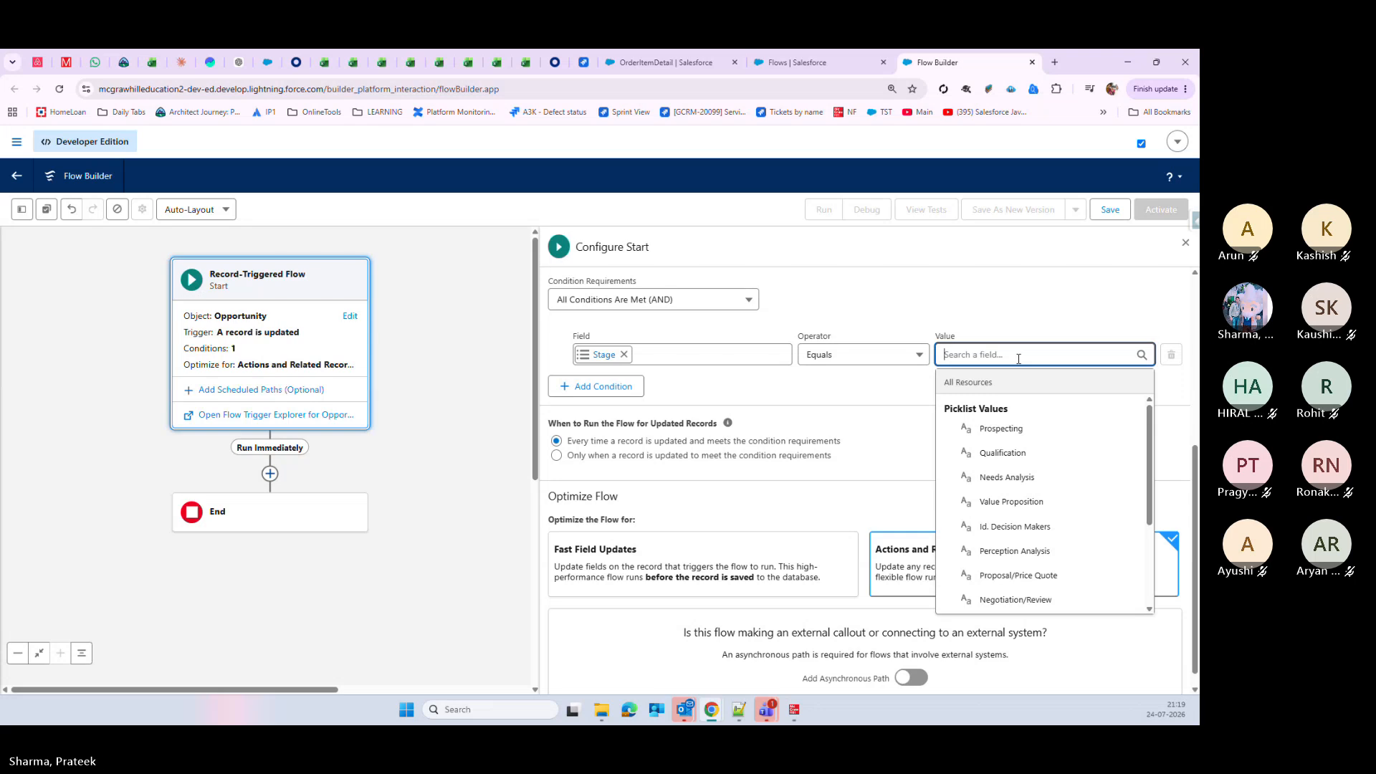
scroll(1141, 487, "down", 1)
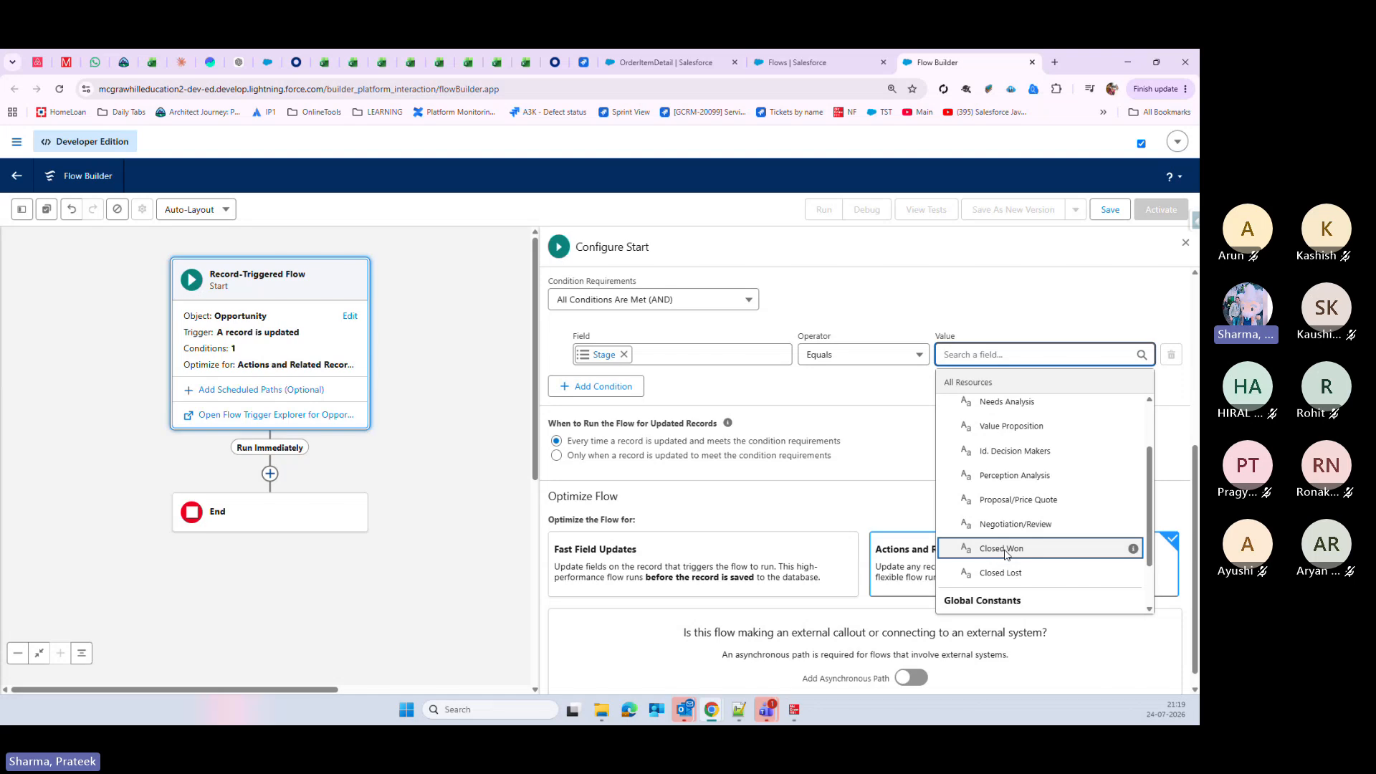
left_click(1001, 556)
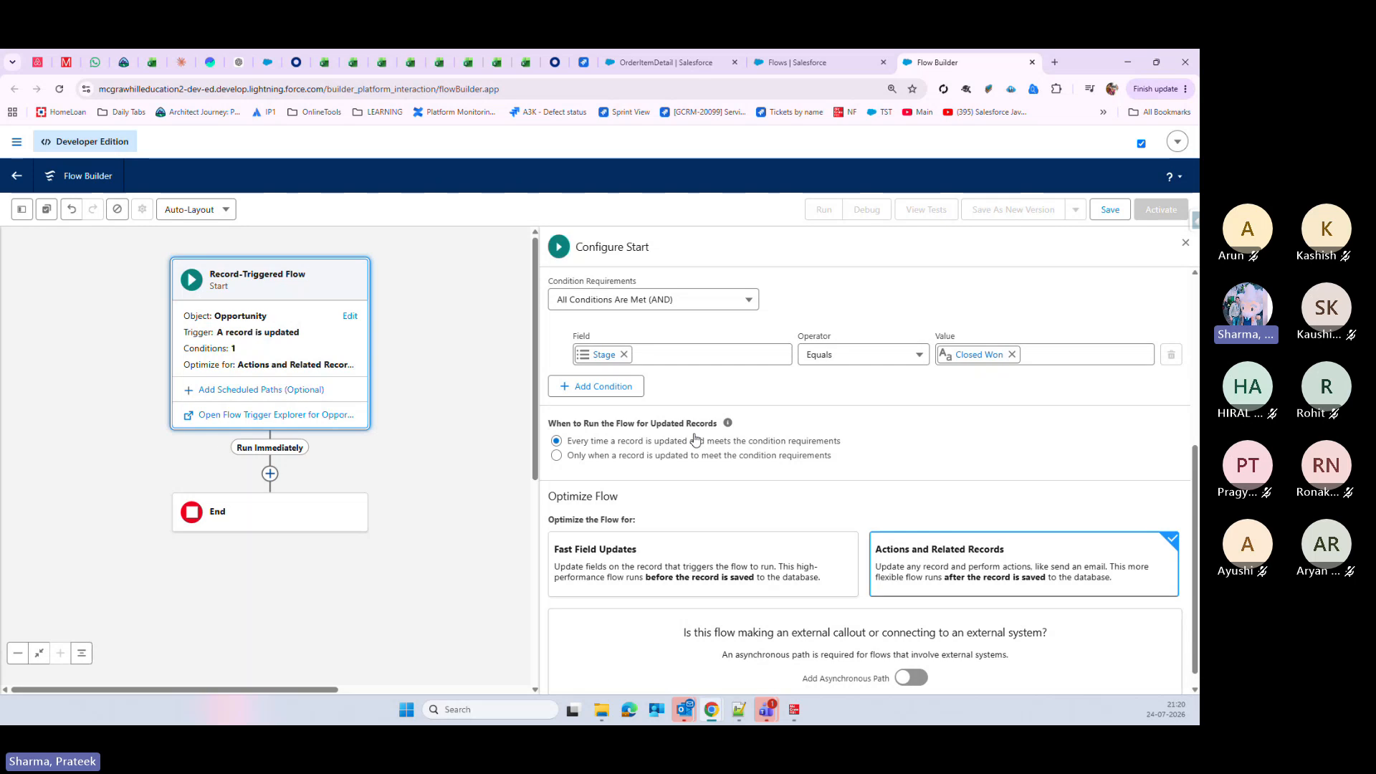
left_click(557, 456)
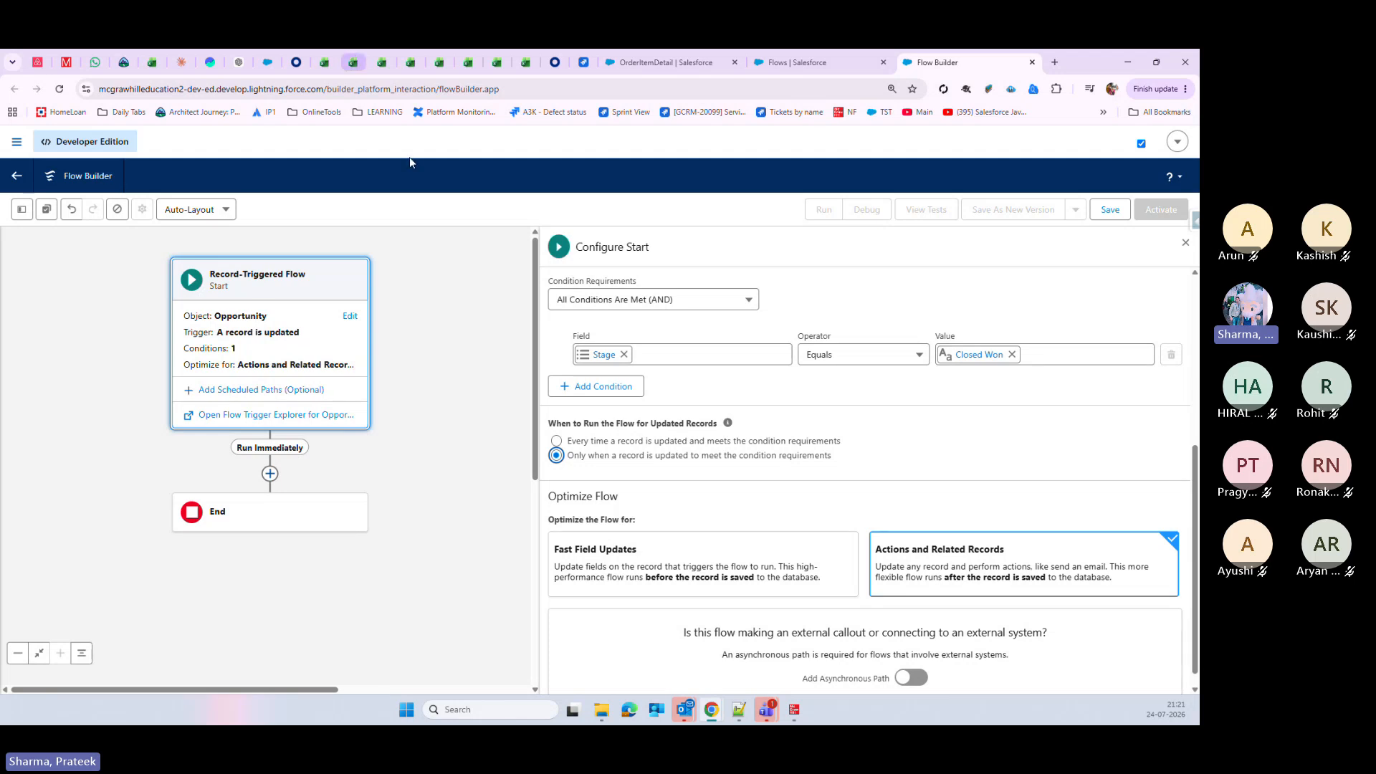
Step: Start a new Formula resource with the API name Orderdetailname and the Text data type
left_click(21, 210)
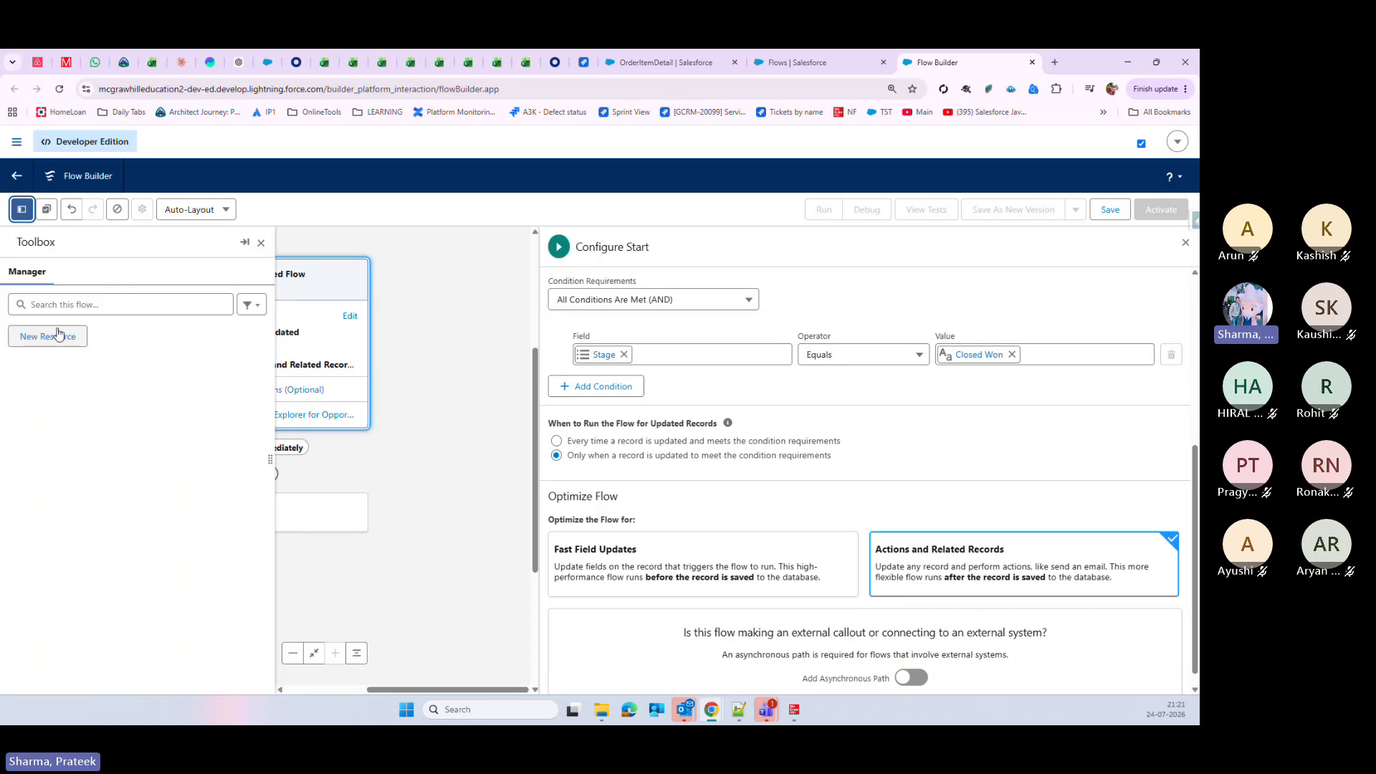
left_click(59, 334)
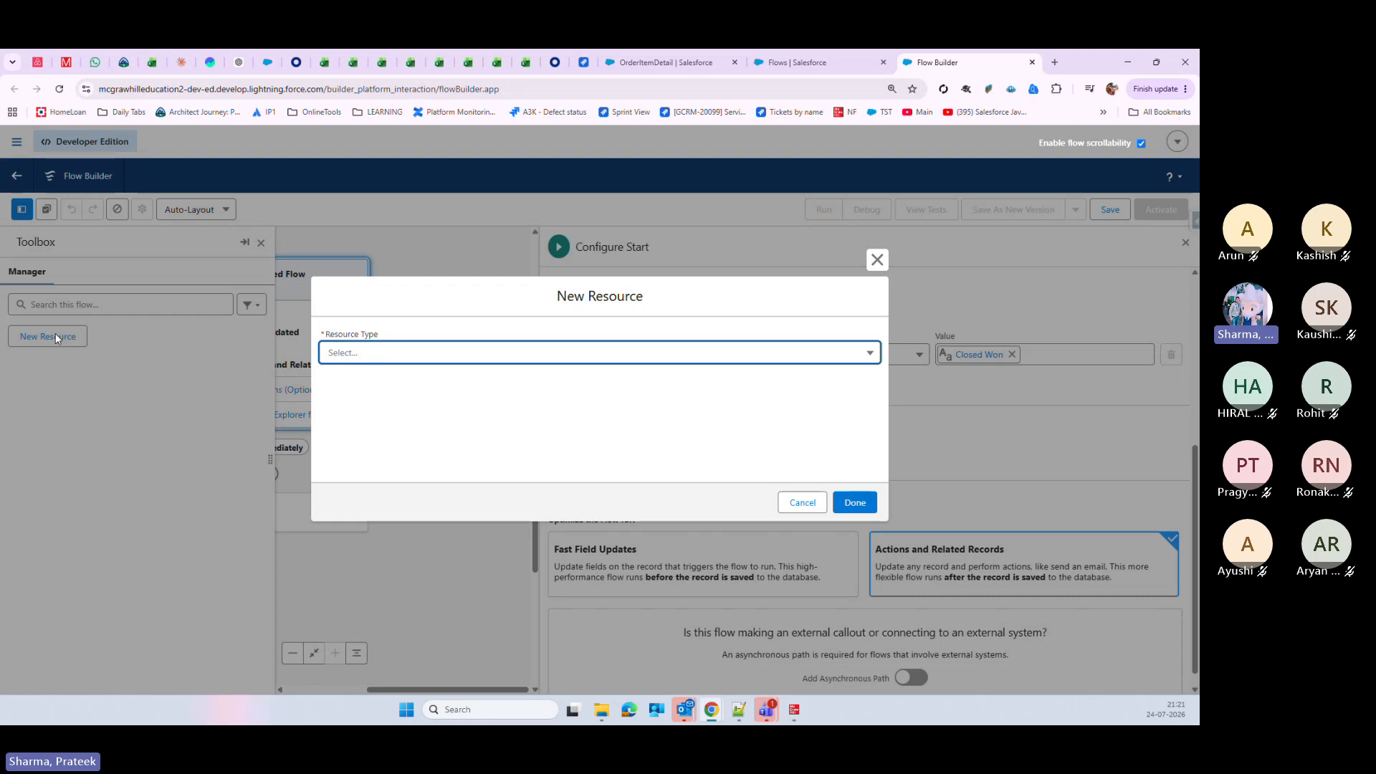
left_click(487, 362)
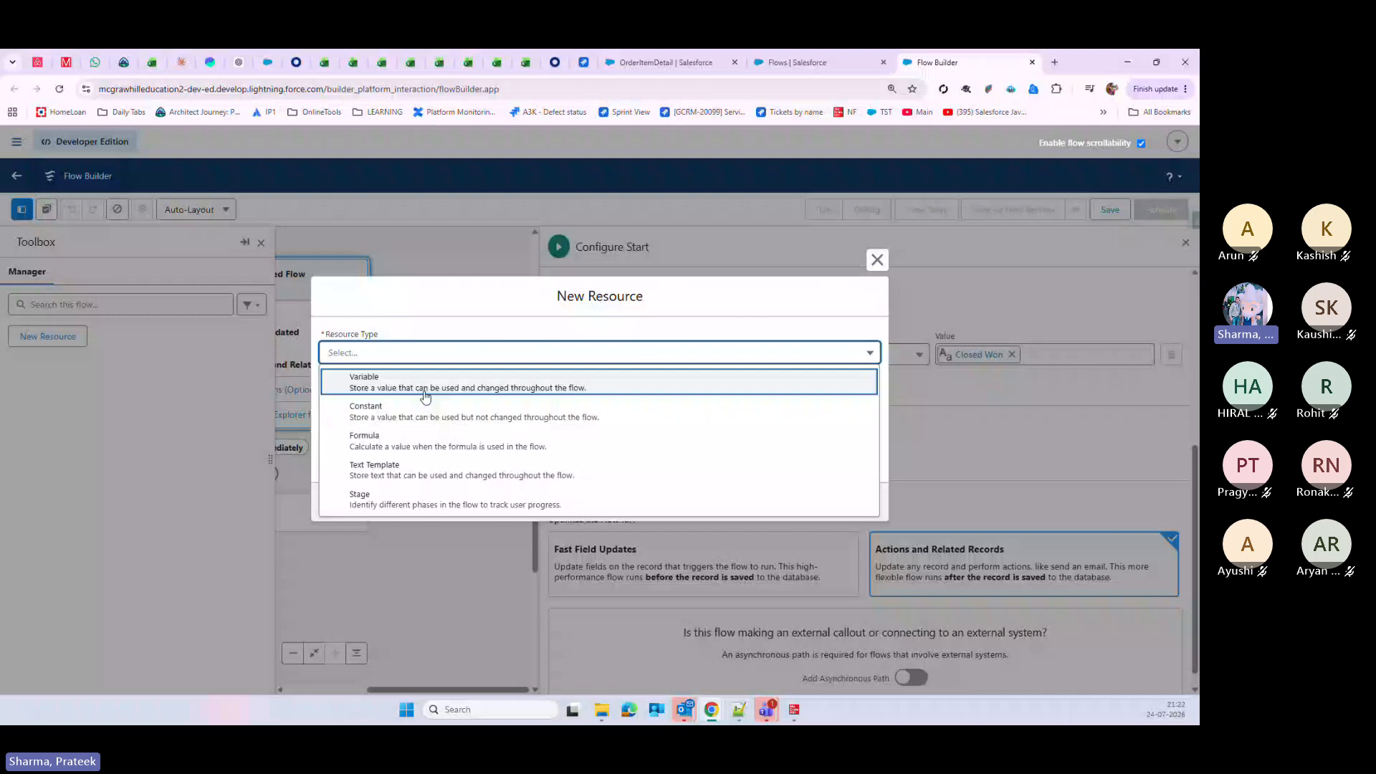
left_click(377, 443)
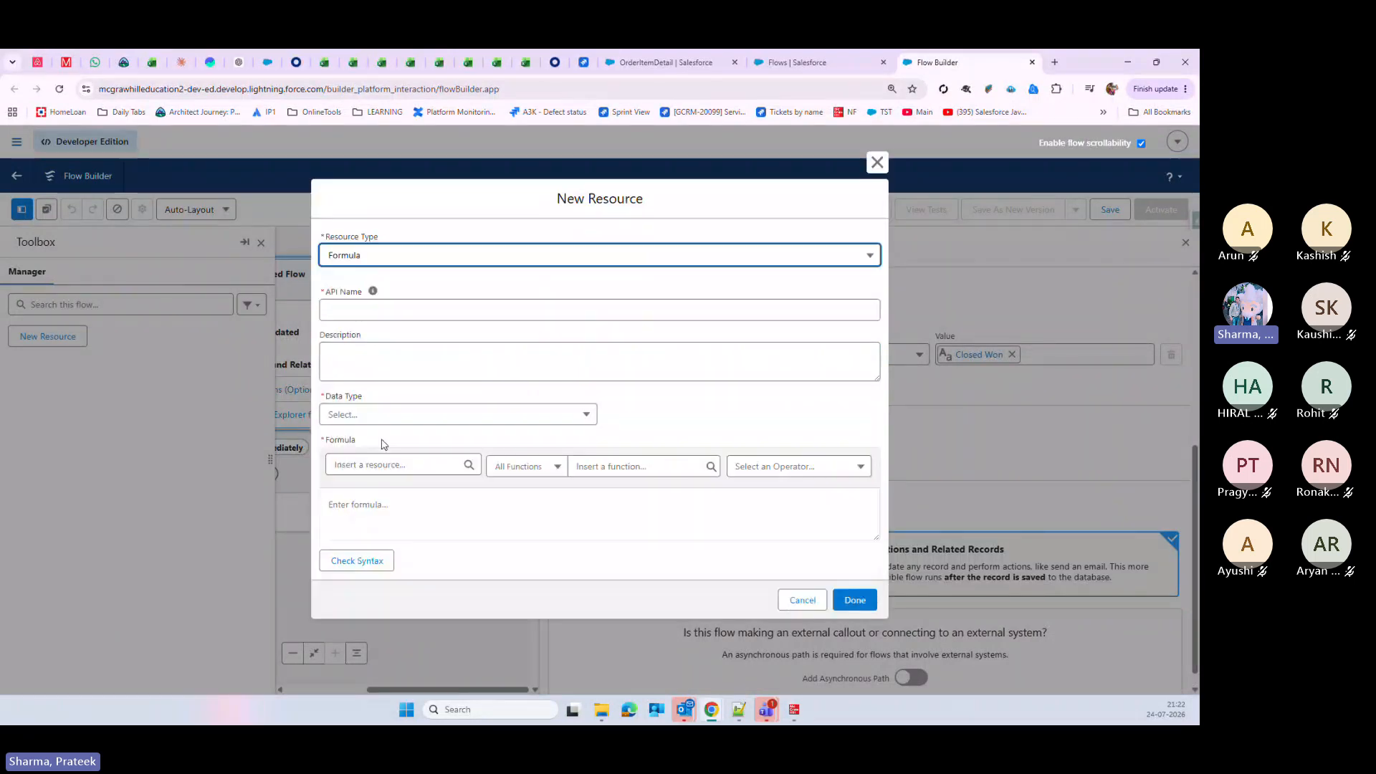
left_click(398, 308)
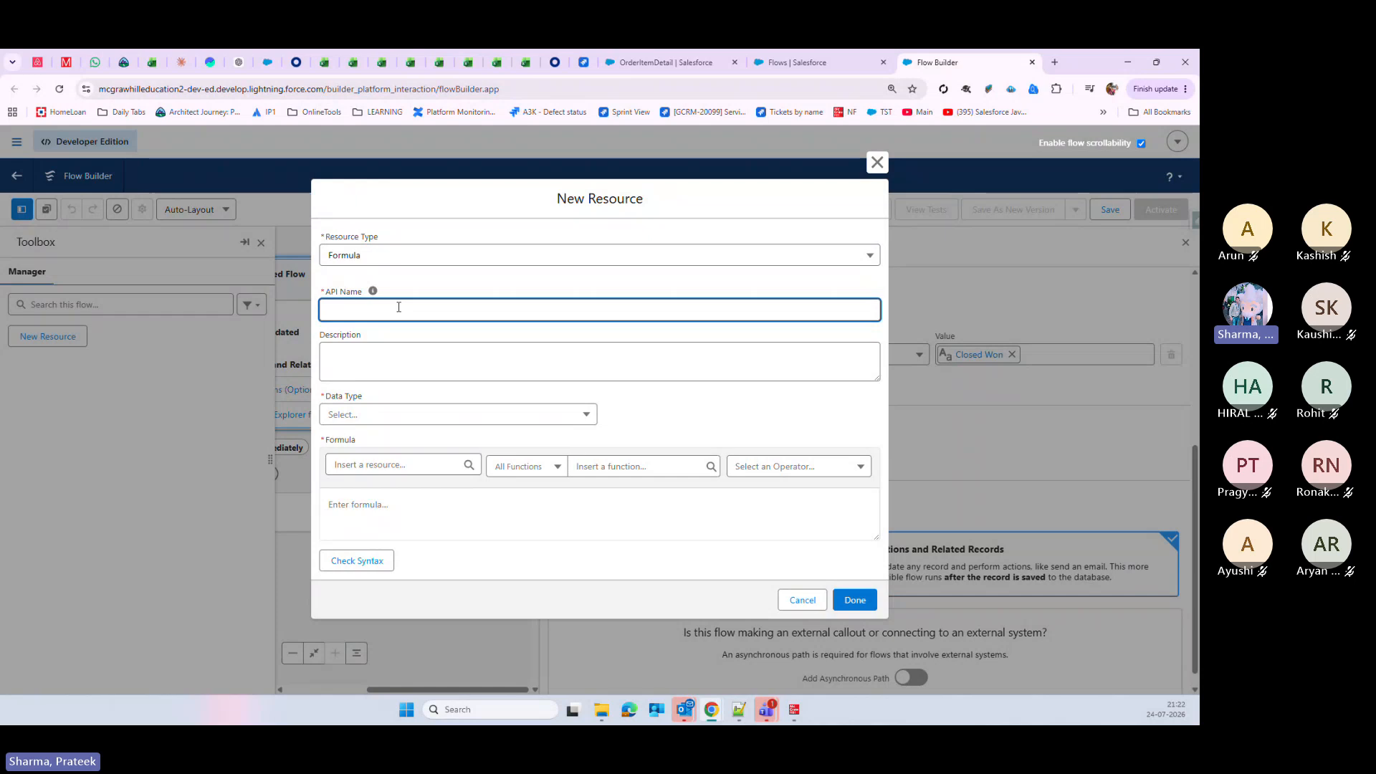
type("Orderdetailname")
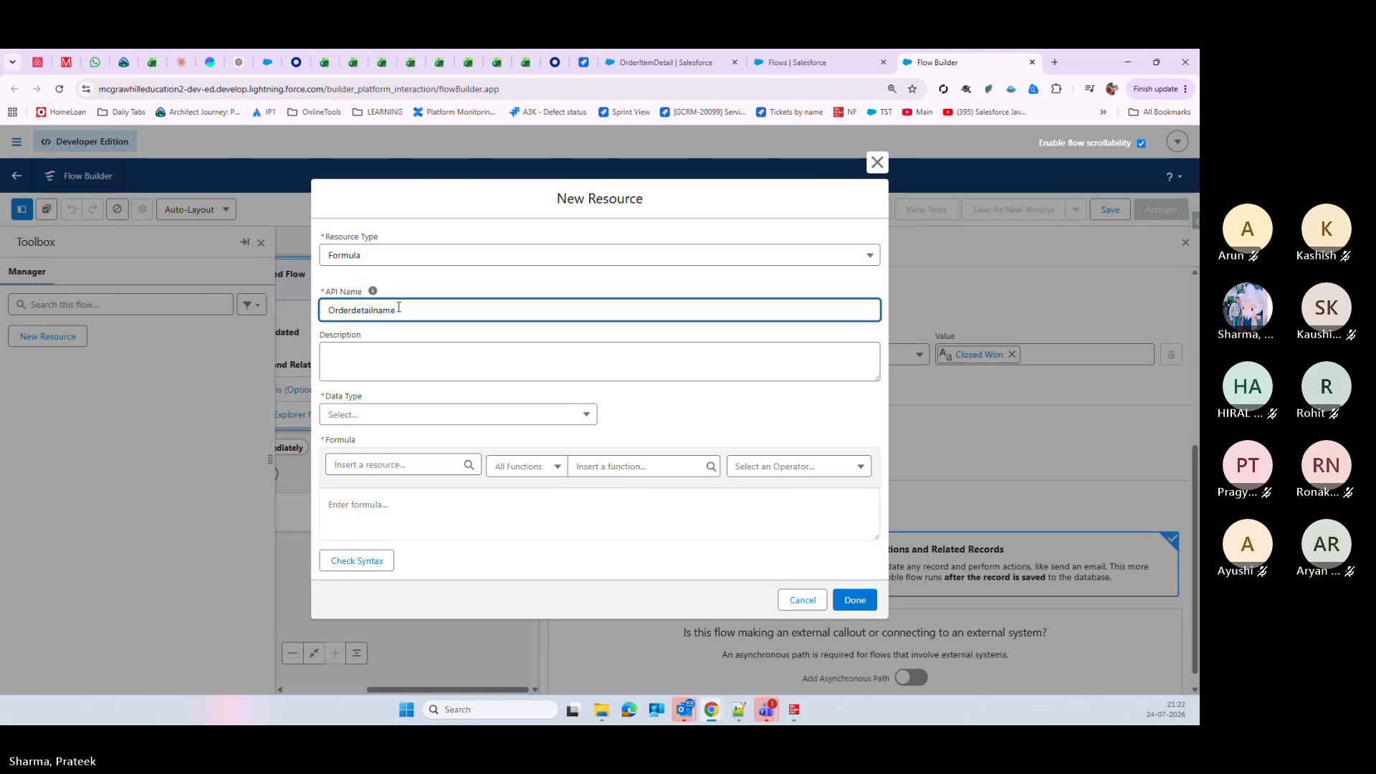
left_click(529, 362)
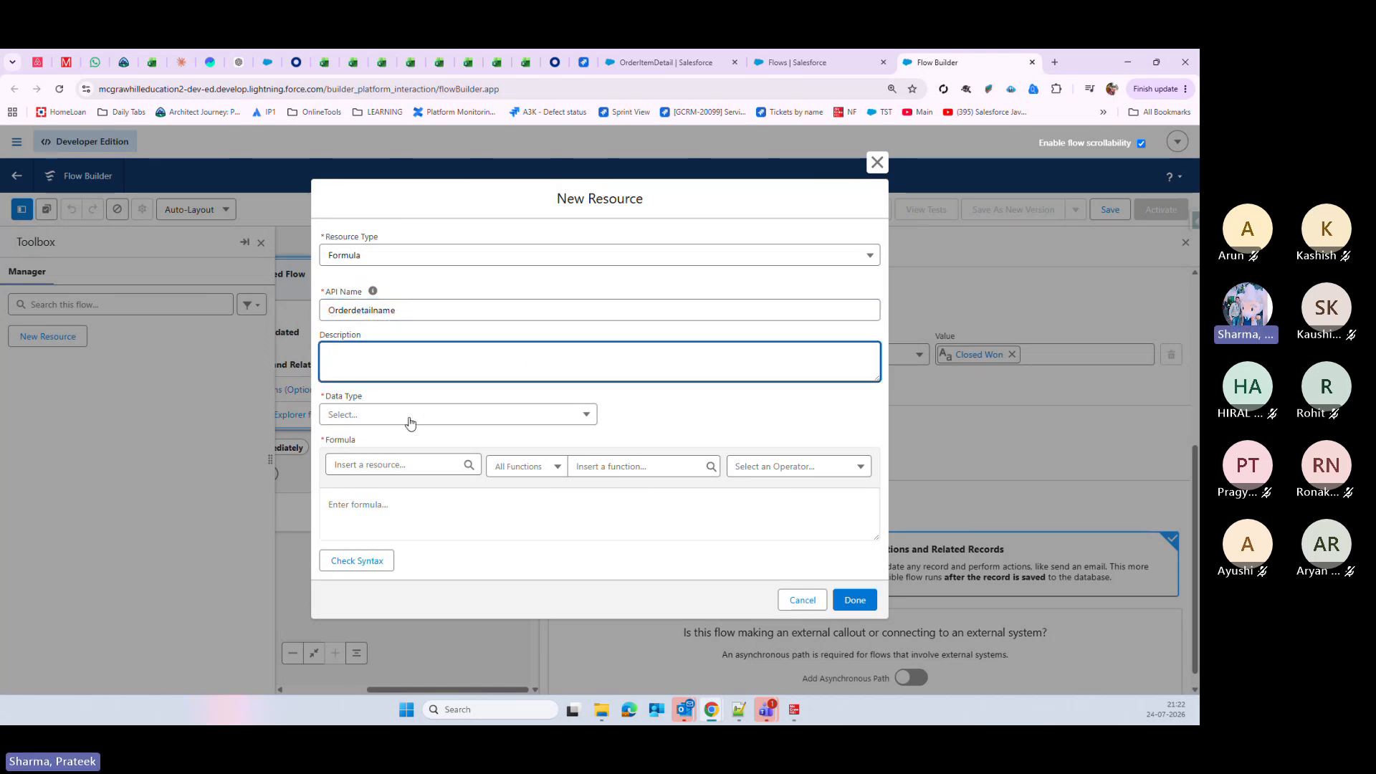
left_click(410, 414)
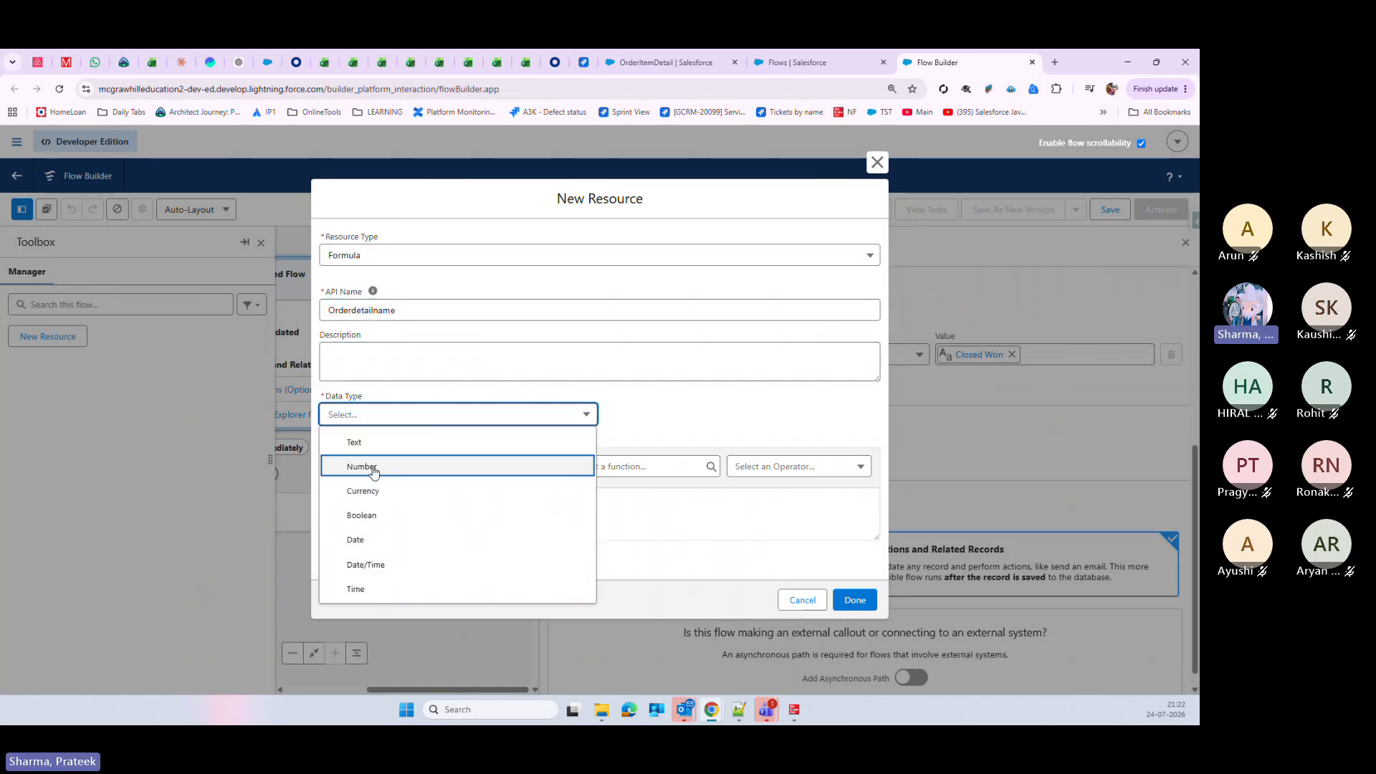
left_click(379, 443)
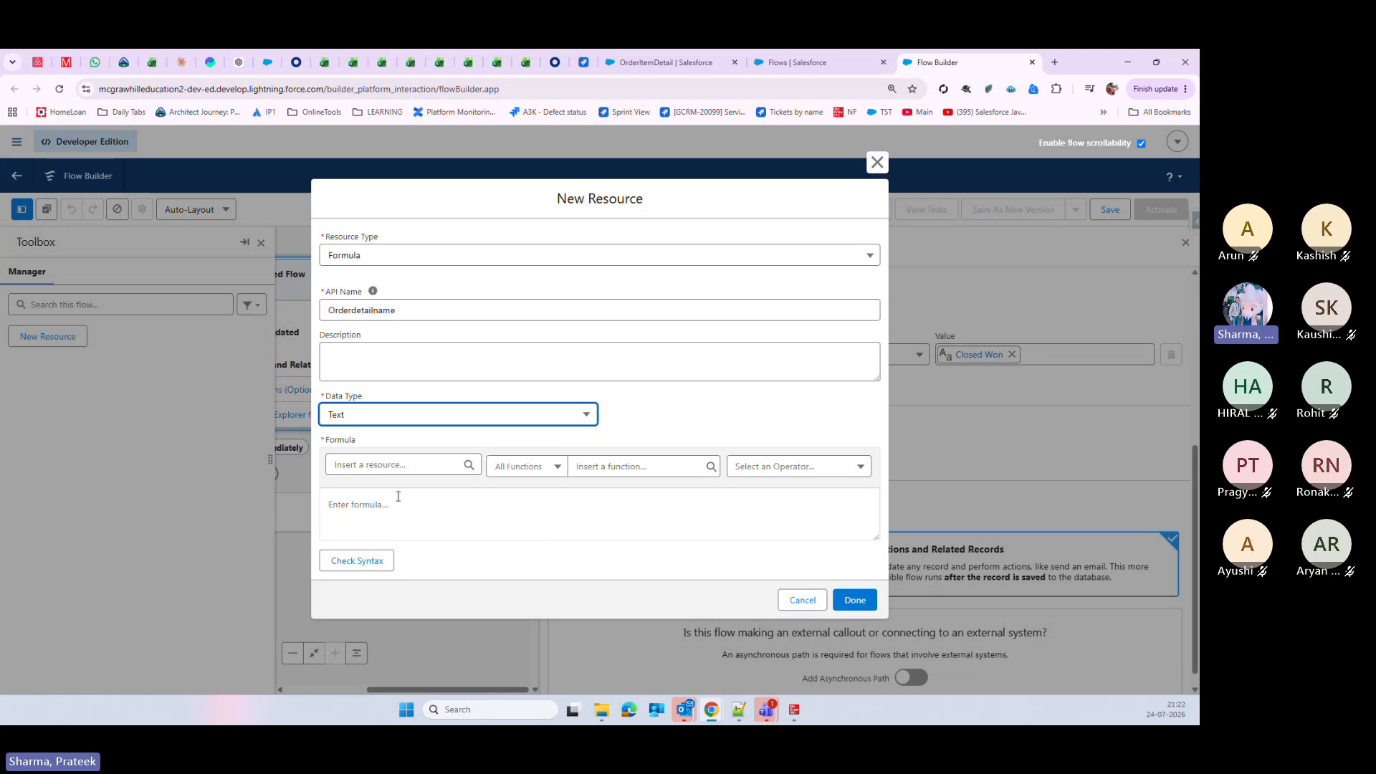
Step: Insert the triggering opportunity's Account Name as the formula, {!$Record.Account.Name}, and save the resource
left_click(394, 463)
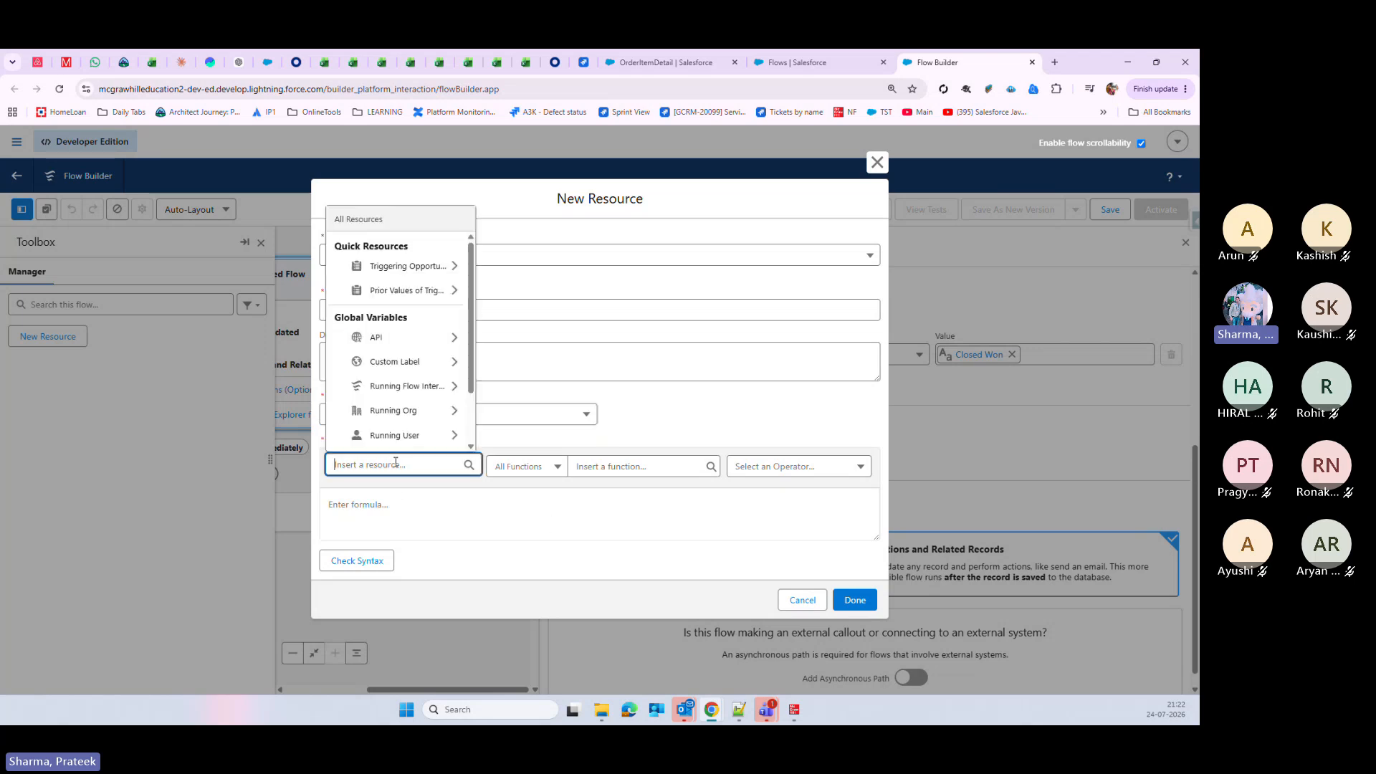
left_click(429, 275)
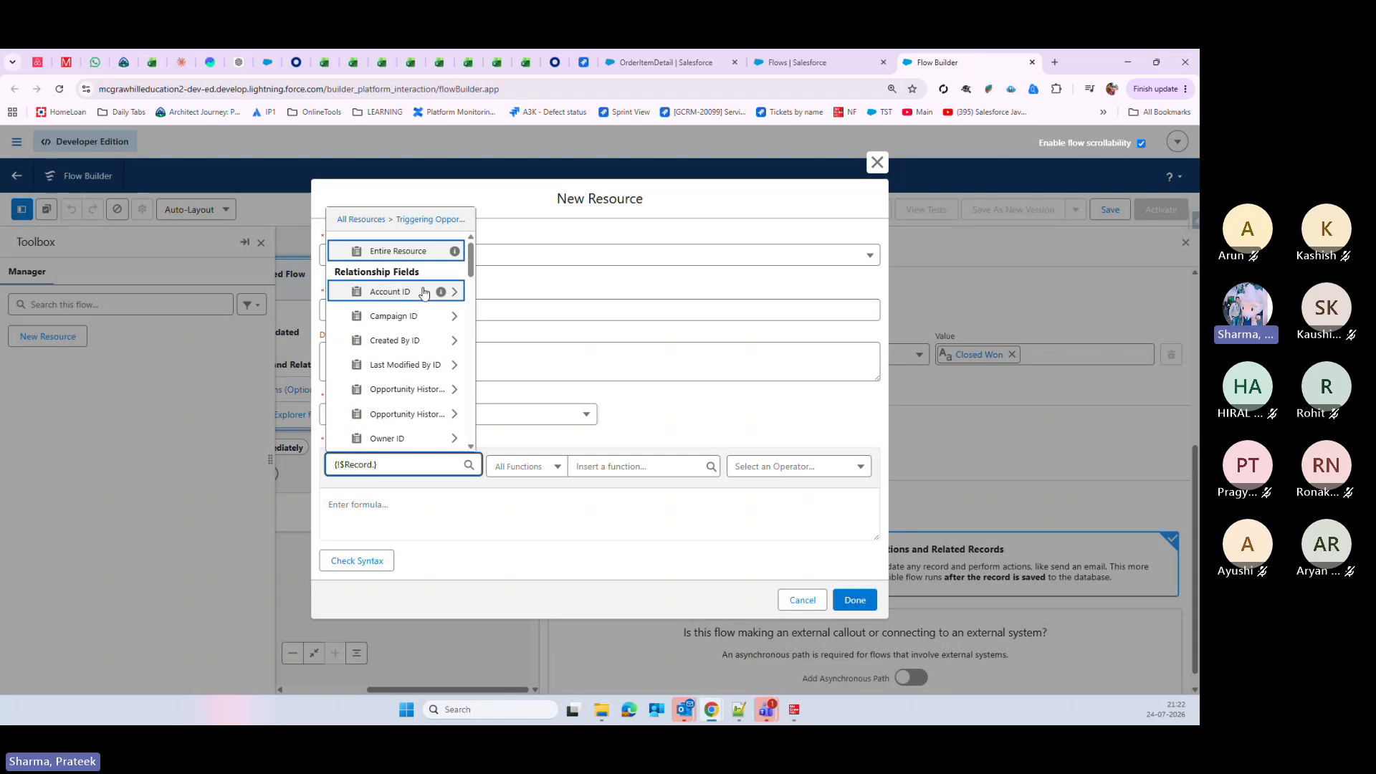
left_click_drag(470, 273, 462, 301)
left_click(402, 292)
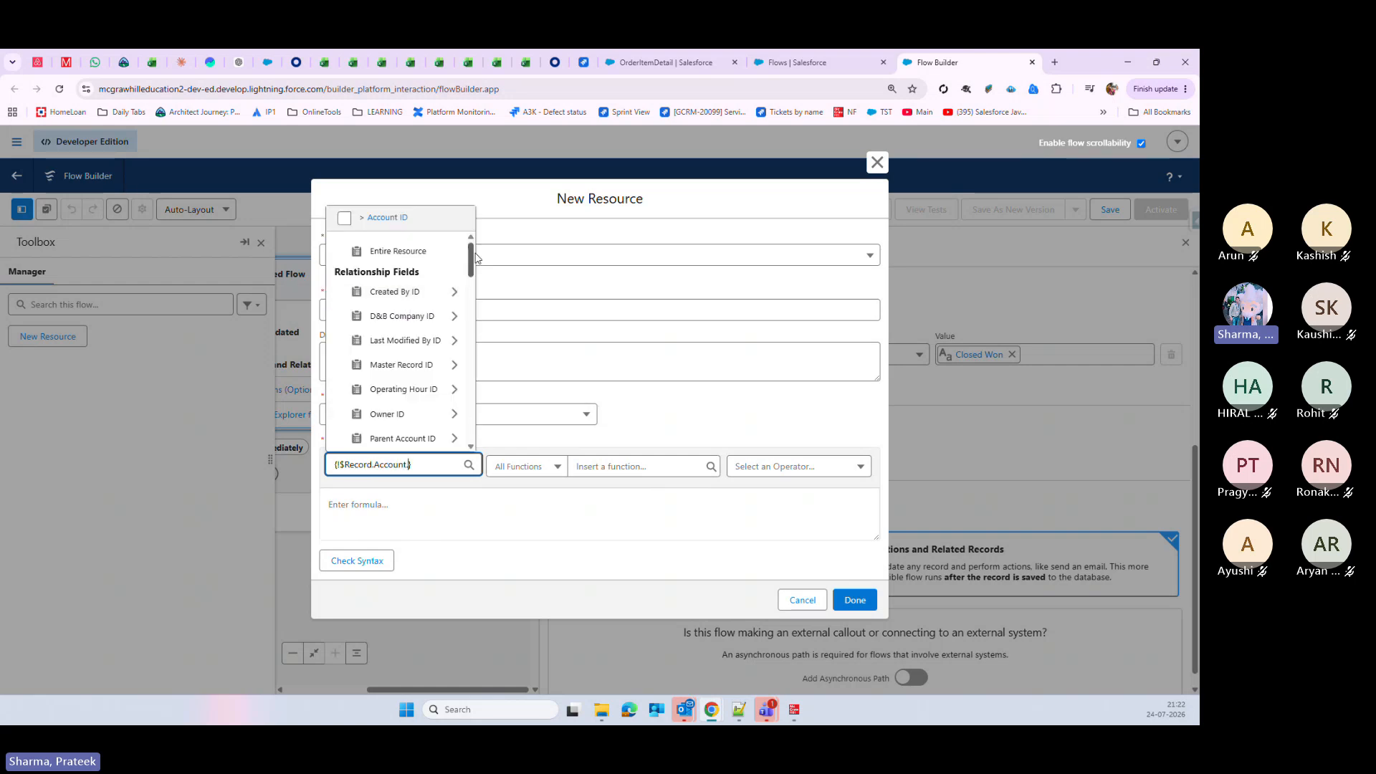
left_click_drag(470, 262, 460, 336)
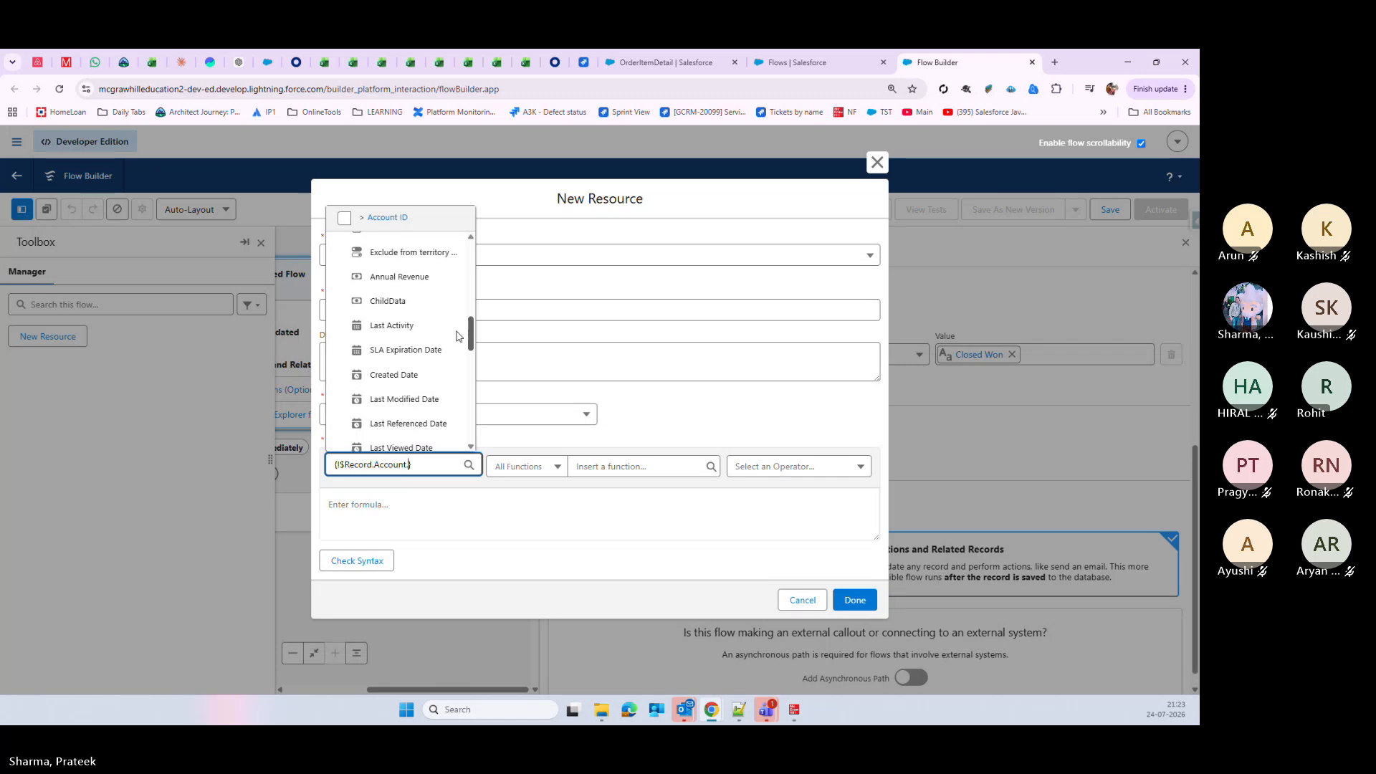
mouse_move(457, 334)
type("n")
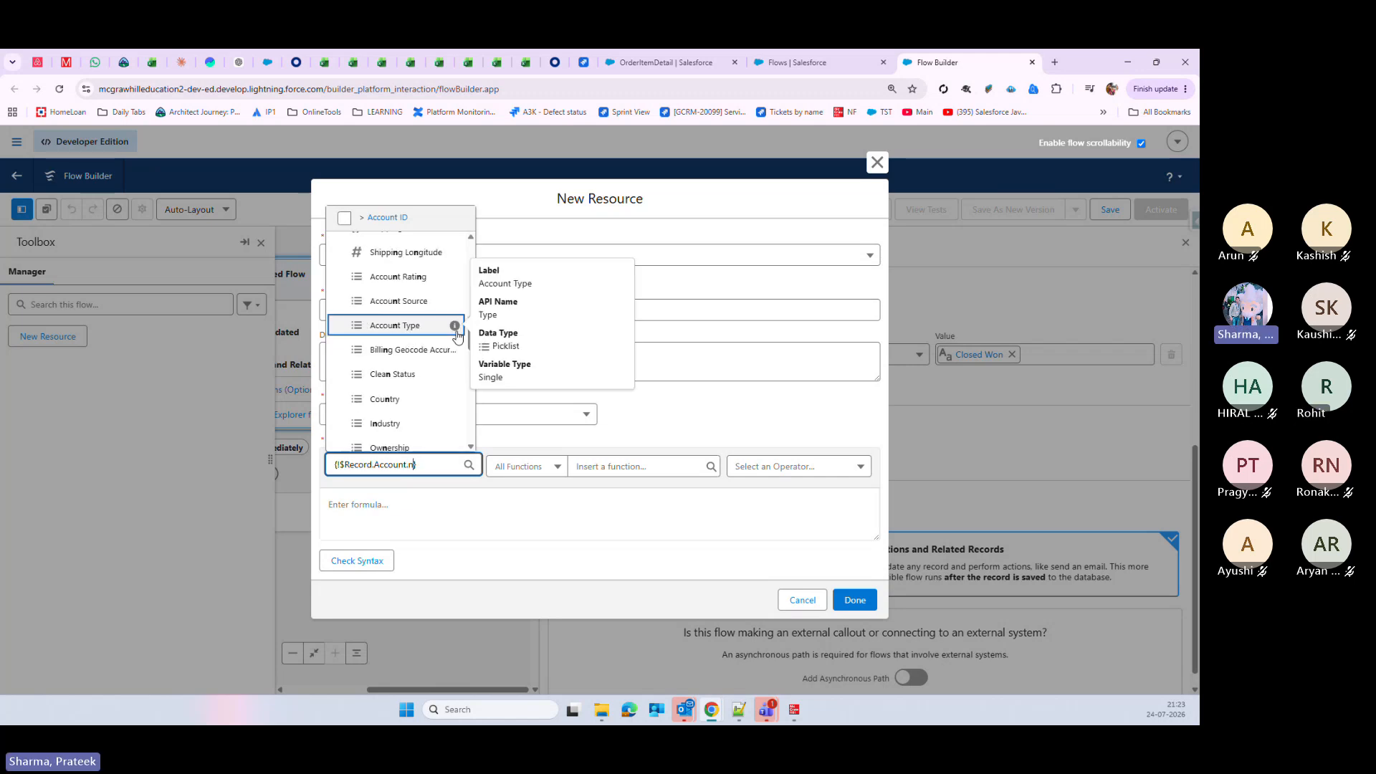
type("am")
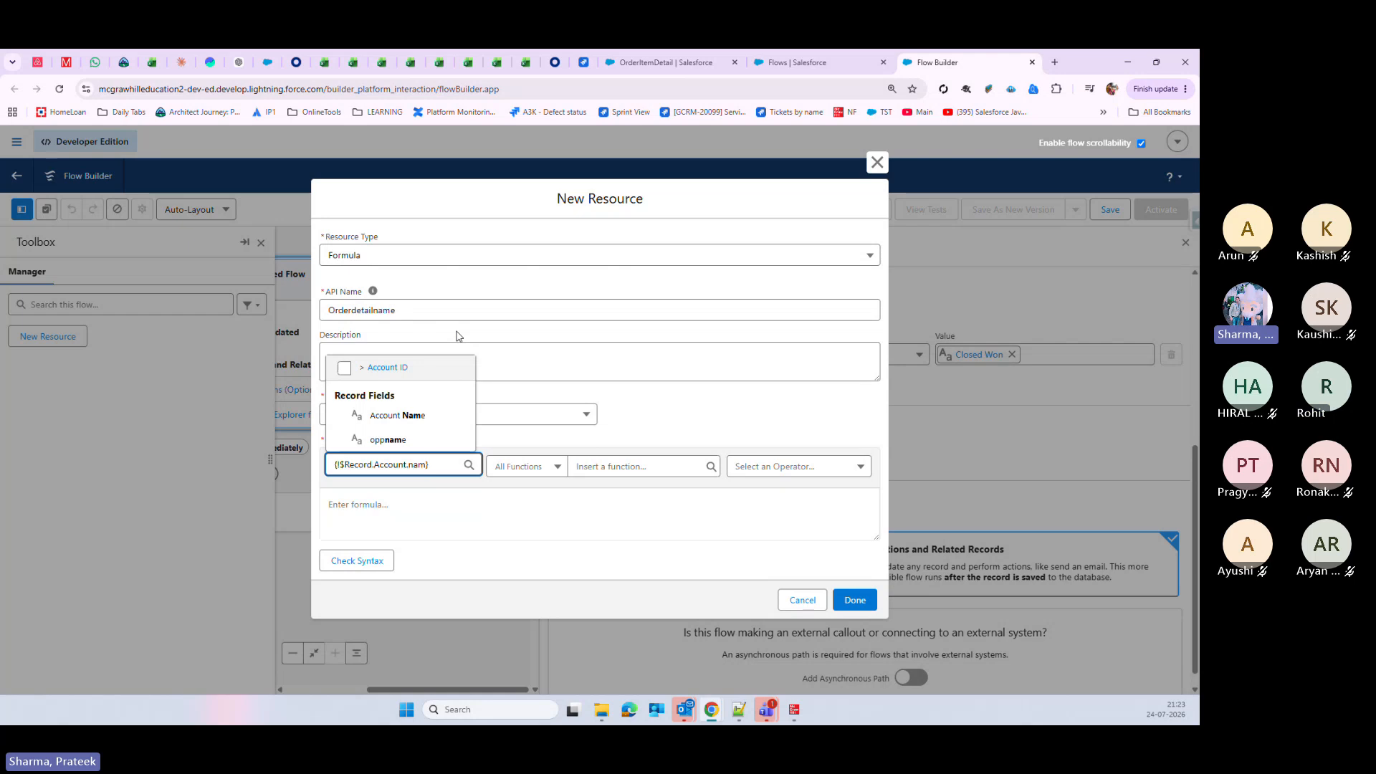
left_click(397, 415)
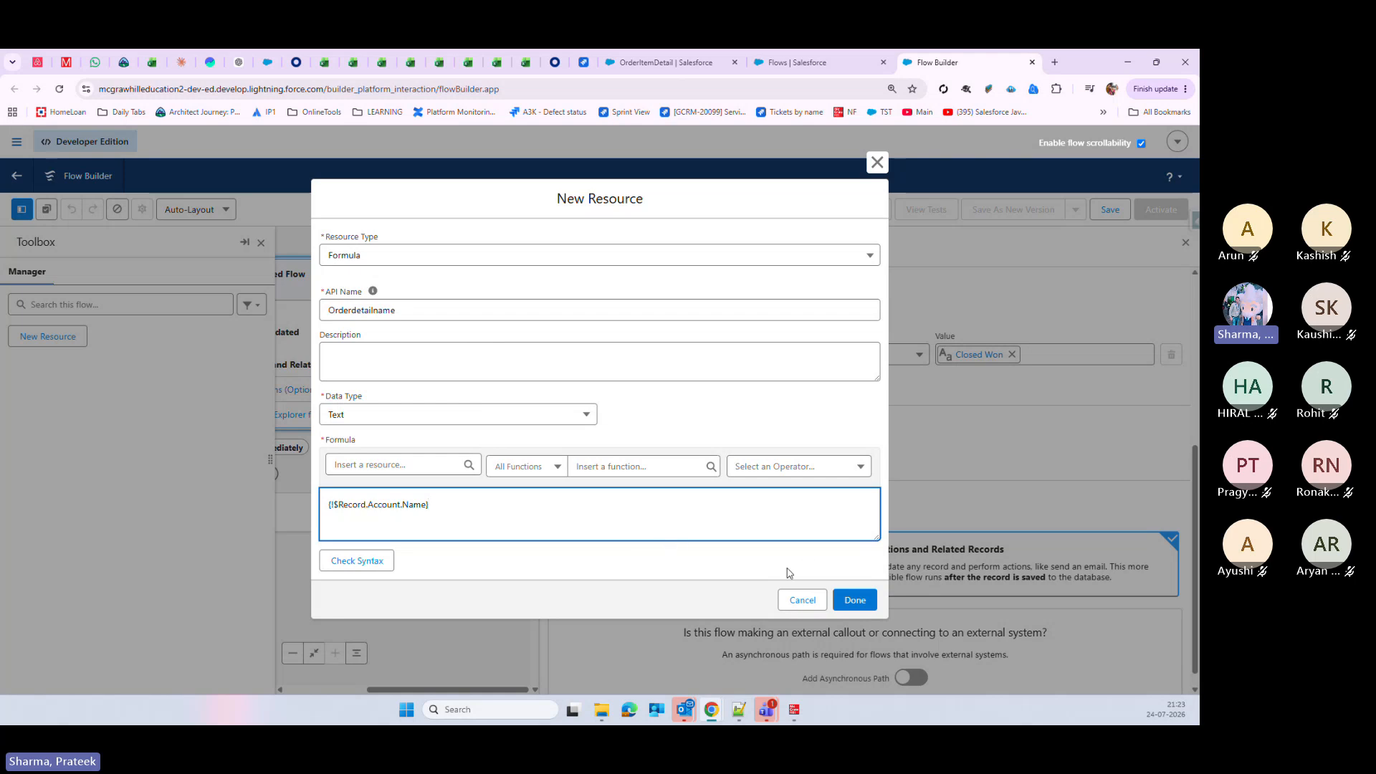
left_click(854, 601)
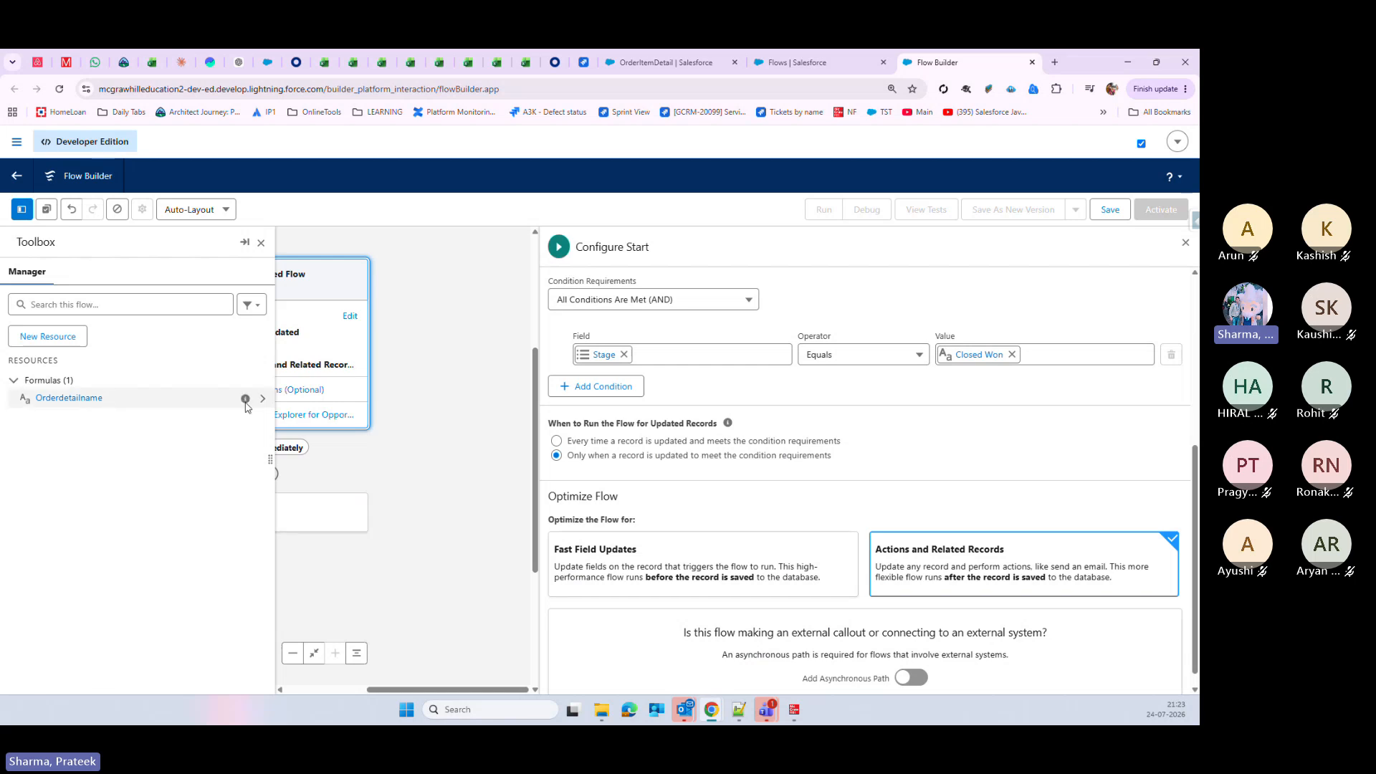
left_click(261, 242)
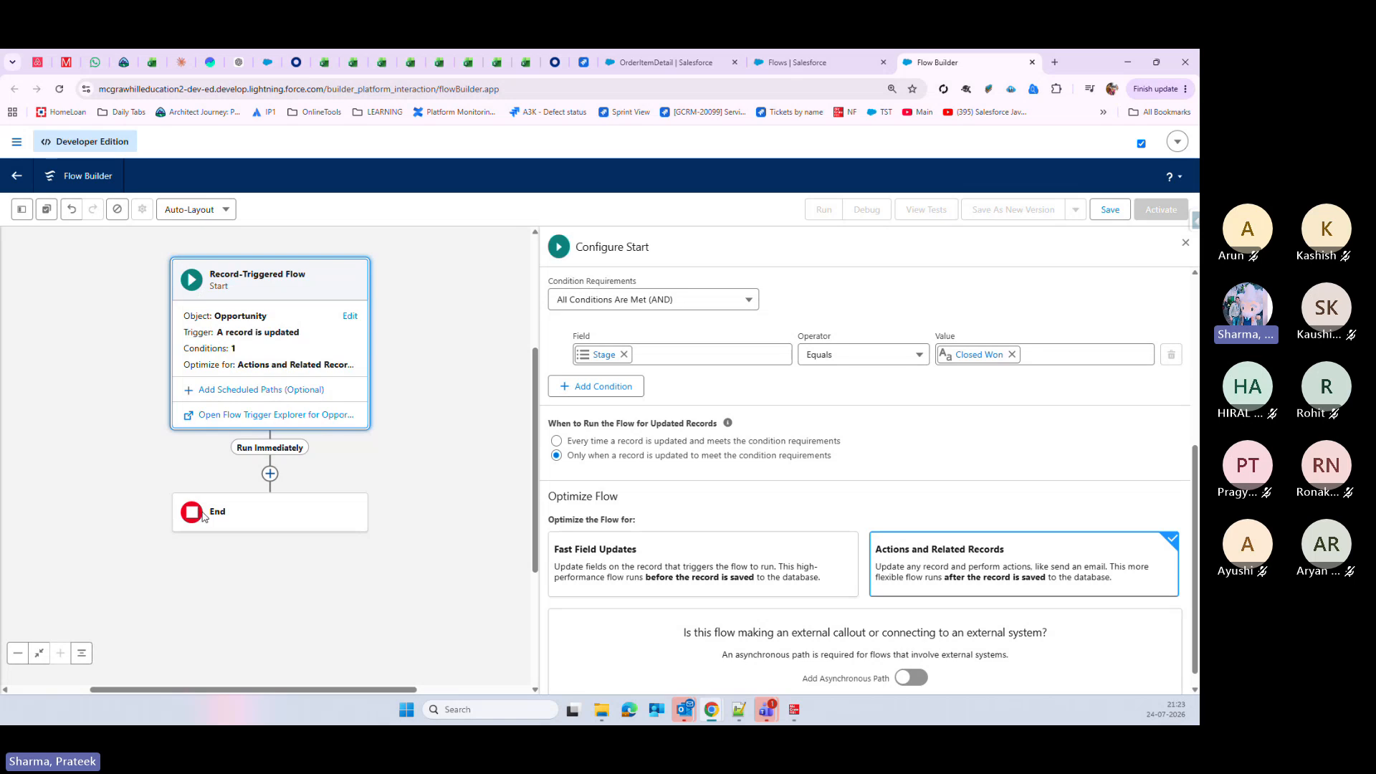
Step: Add a Create Records element after the flow's start and label it Create Order Detail with the API name Create_Order_Detail
left_click(270, 474)
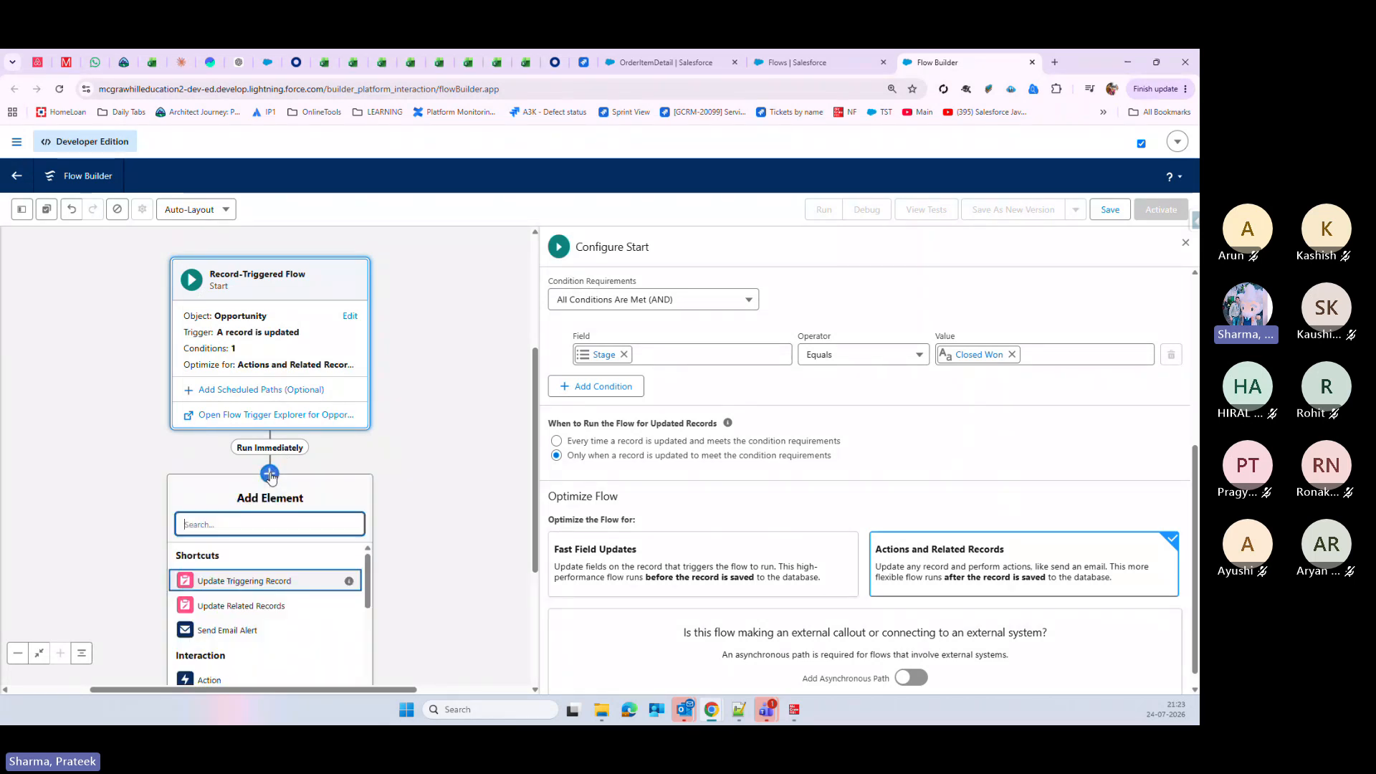
scroll(446, 437, "down", 2)
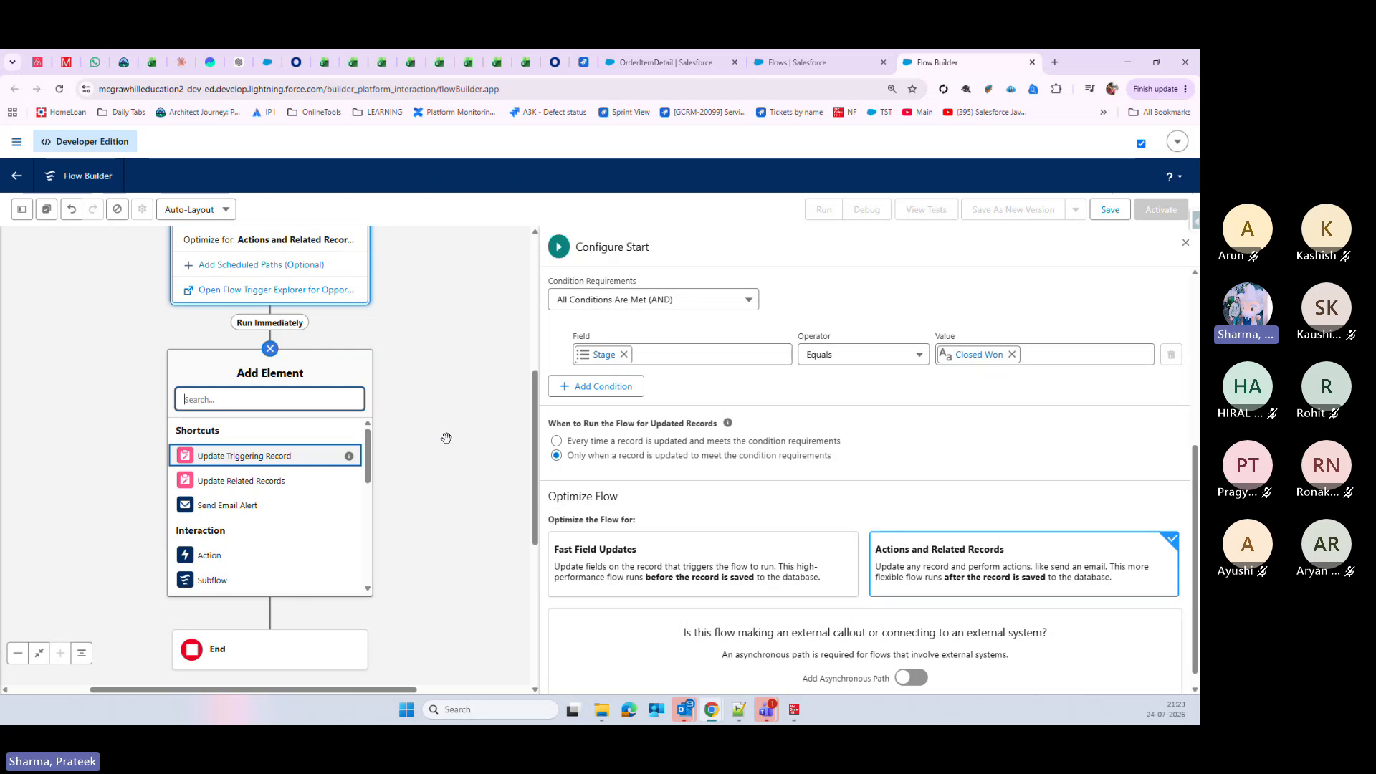
type("crea")
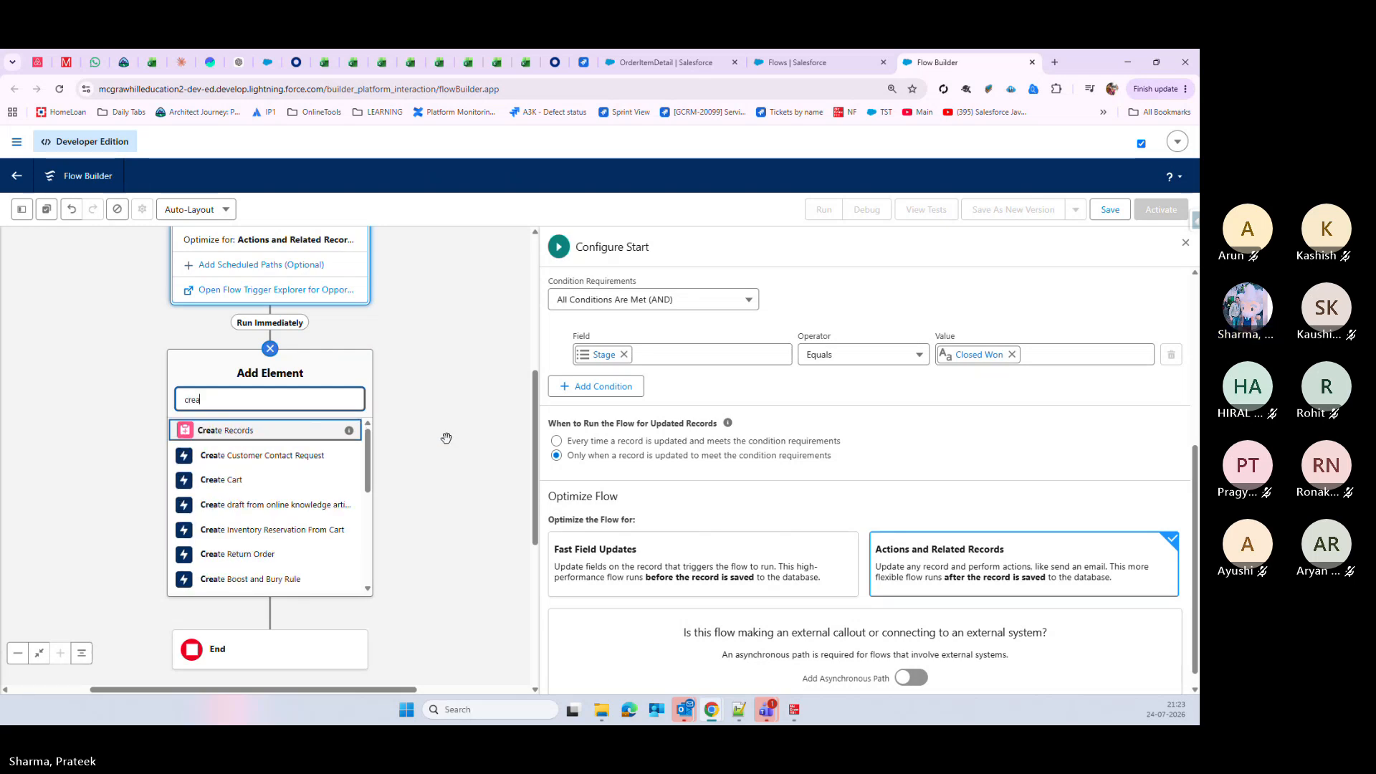
left_click(241, 436)
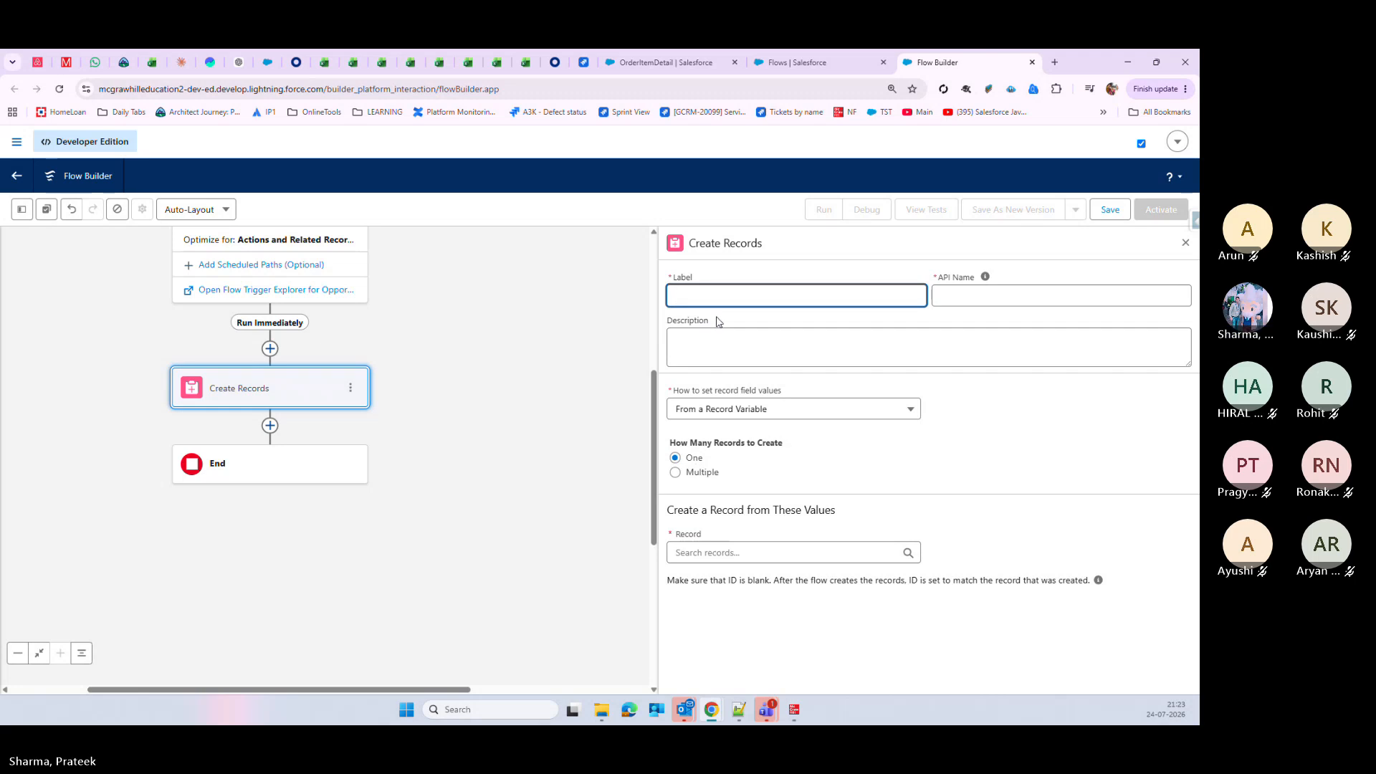
type("Cr")
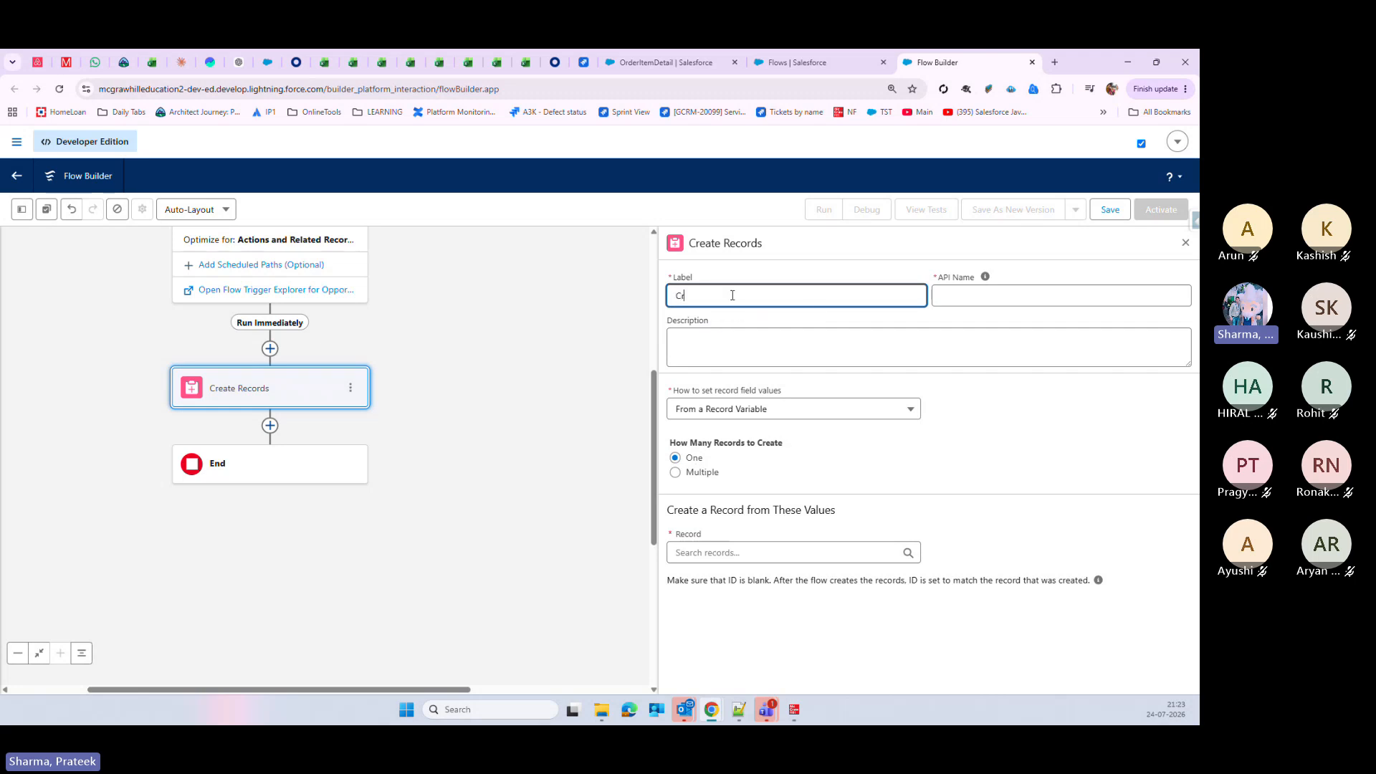
type("eate O")
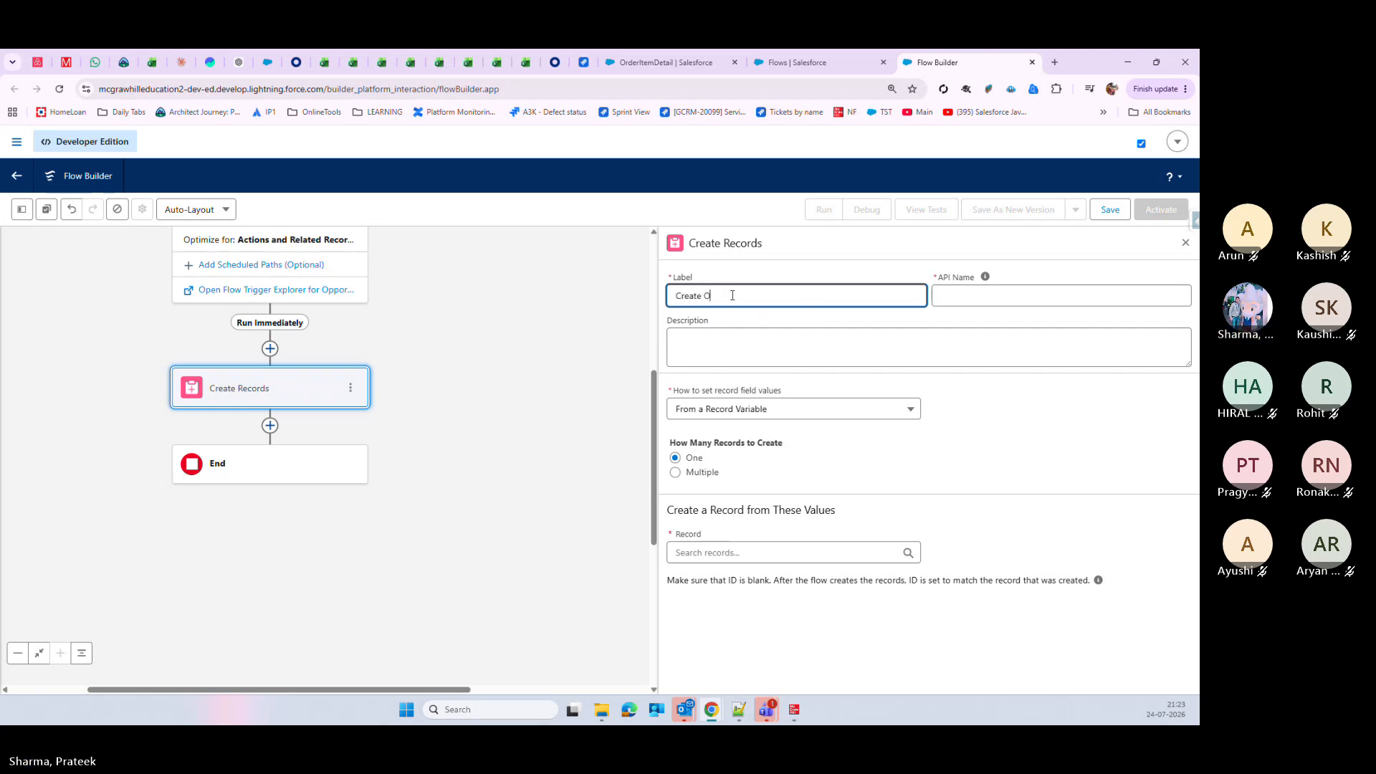
type("rder Detail")
left_click(988, 298)
left_click(1039, 435)
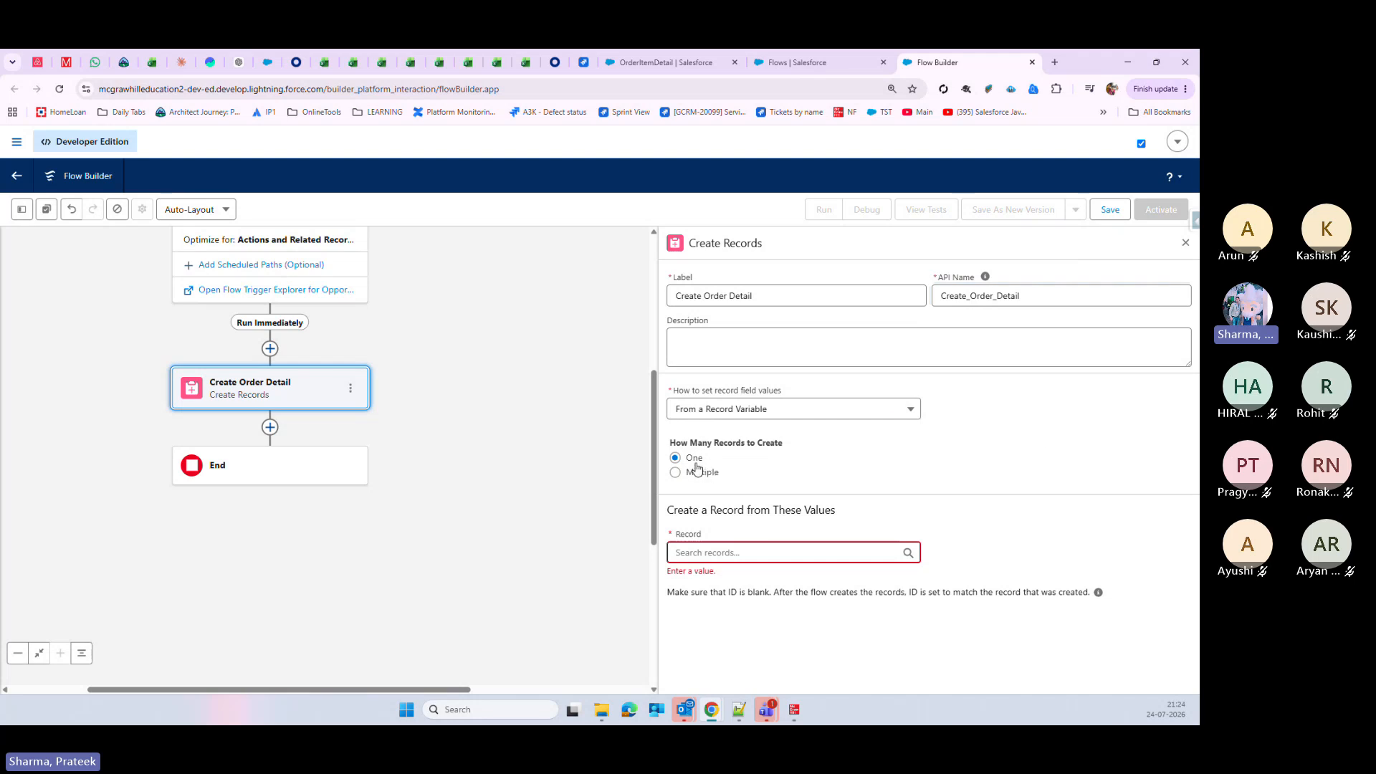
Step: Have Create Order Detail's record field values set manually and choose OrderDetail (OrderDetail__c) as the object to create
left_click(770, 410)
left_click(755, 433)
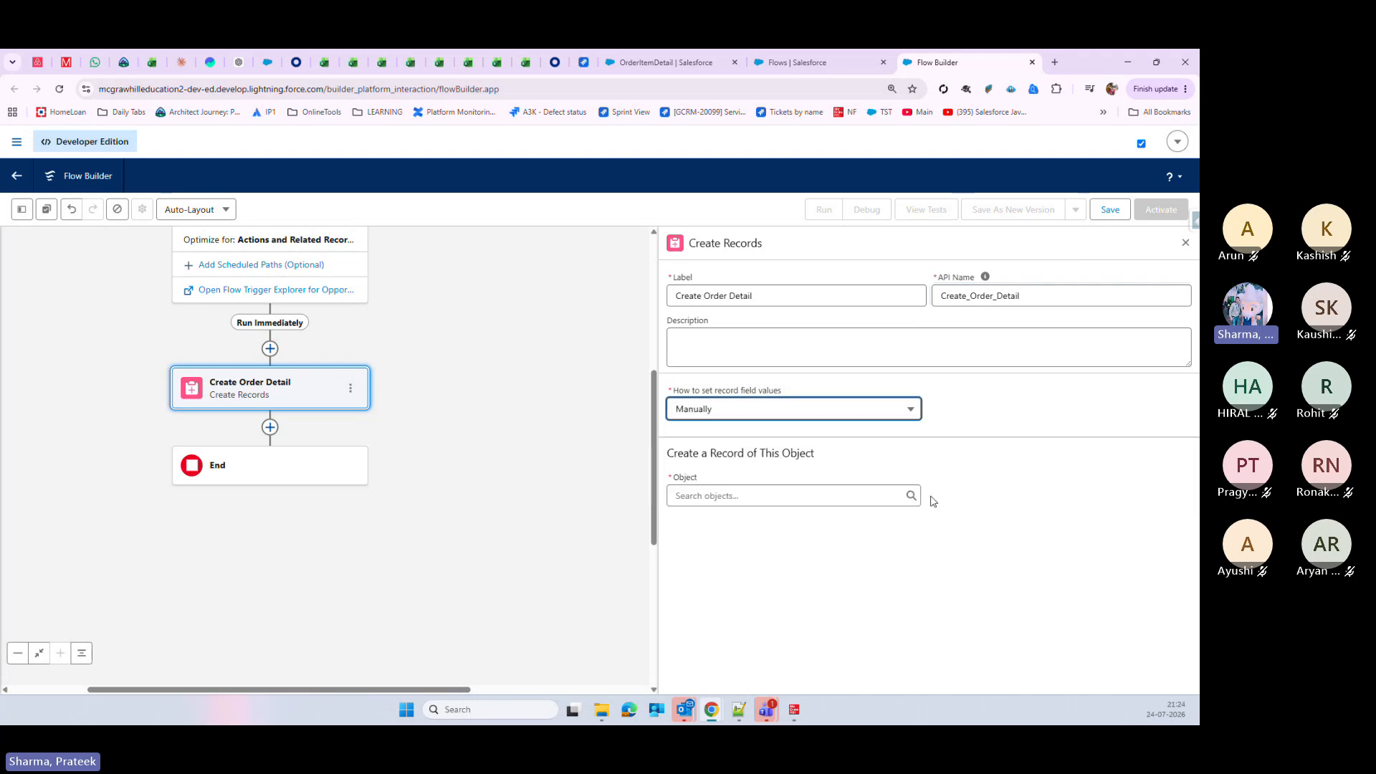
left_click(714, 502)
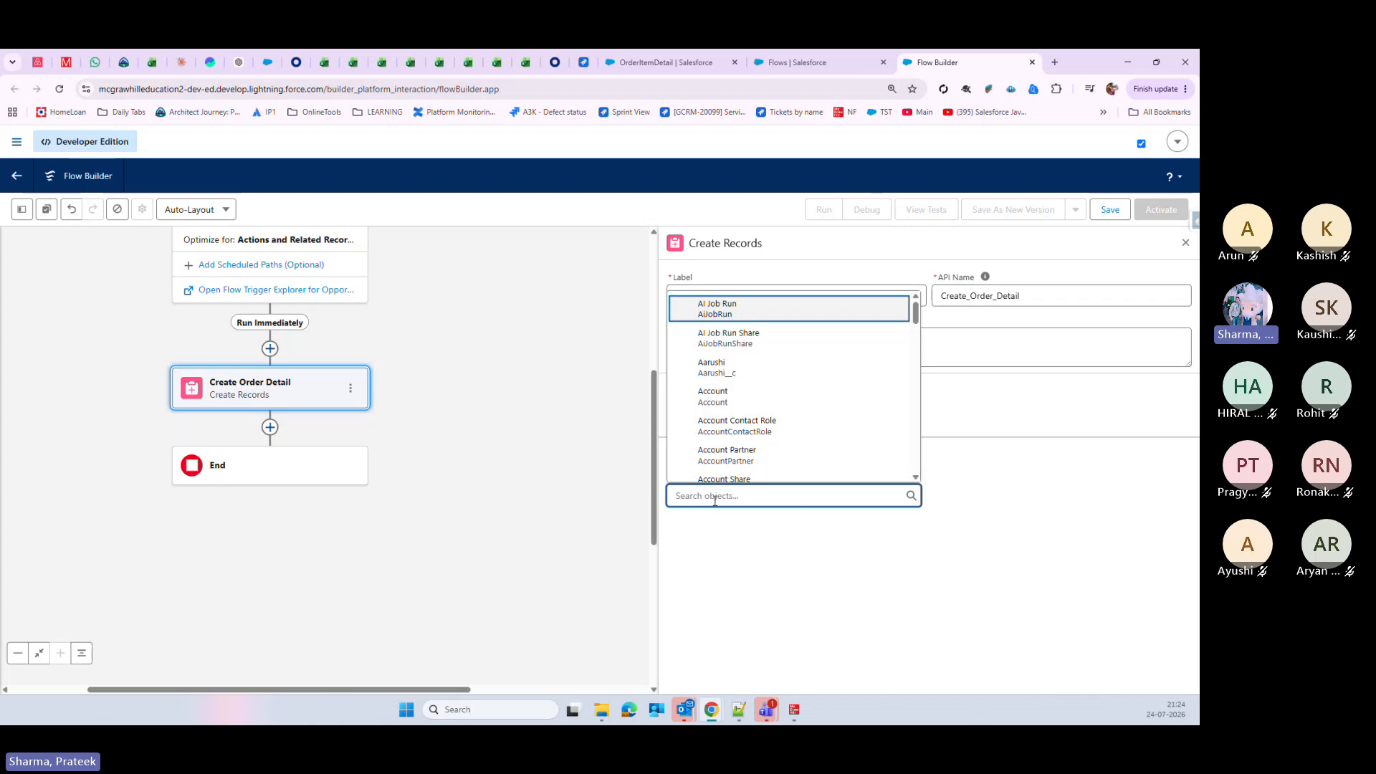
type("order")
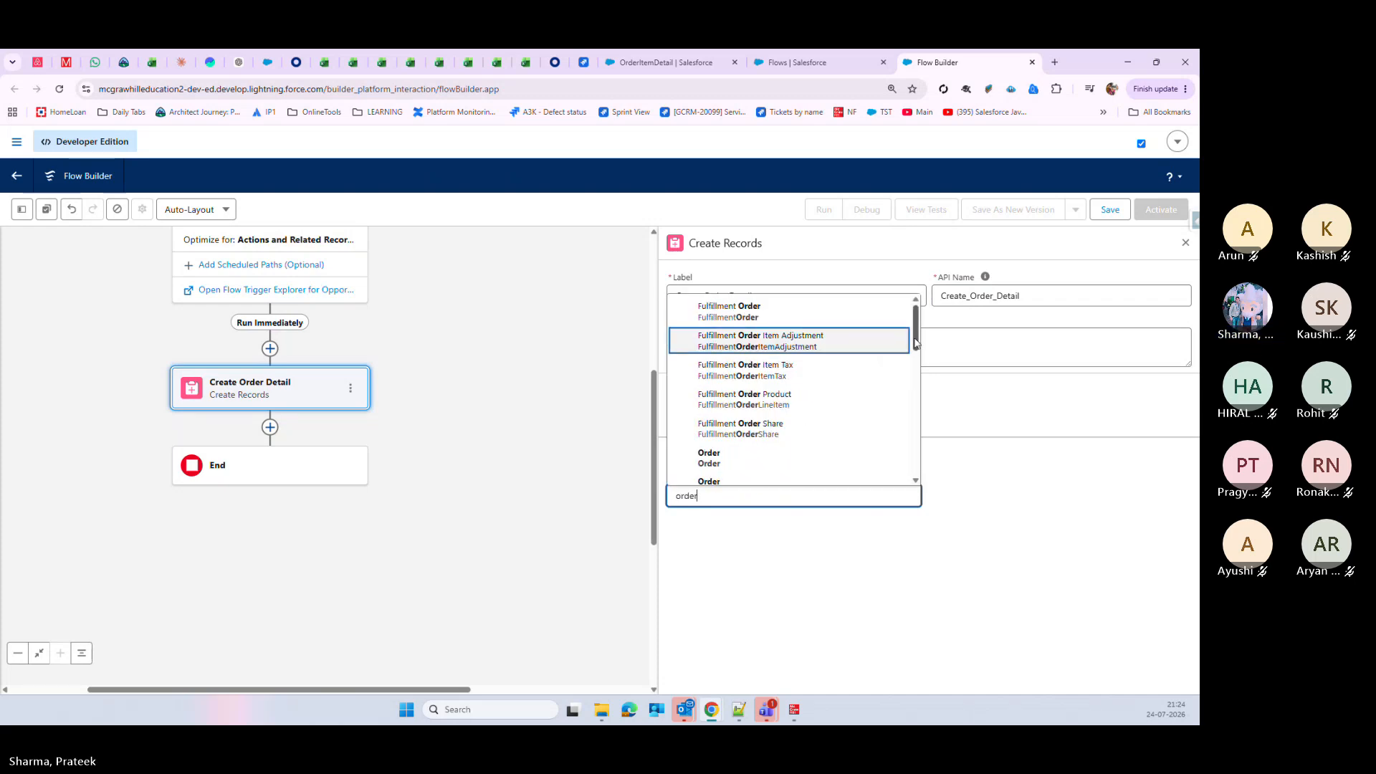
scroll(911, 353, "down", 1)
scroll(910, 355, "down", 2)
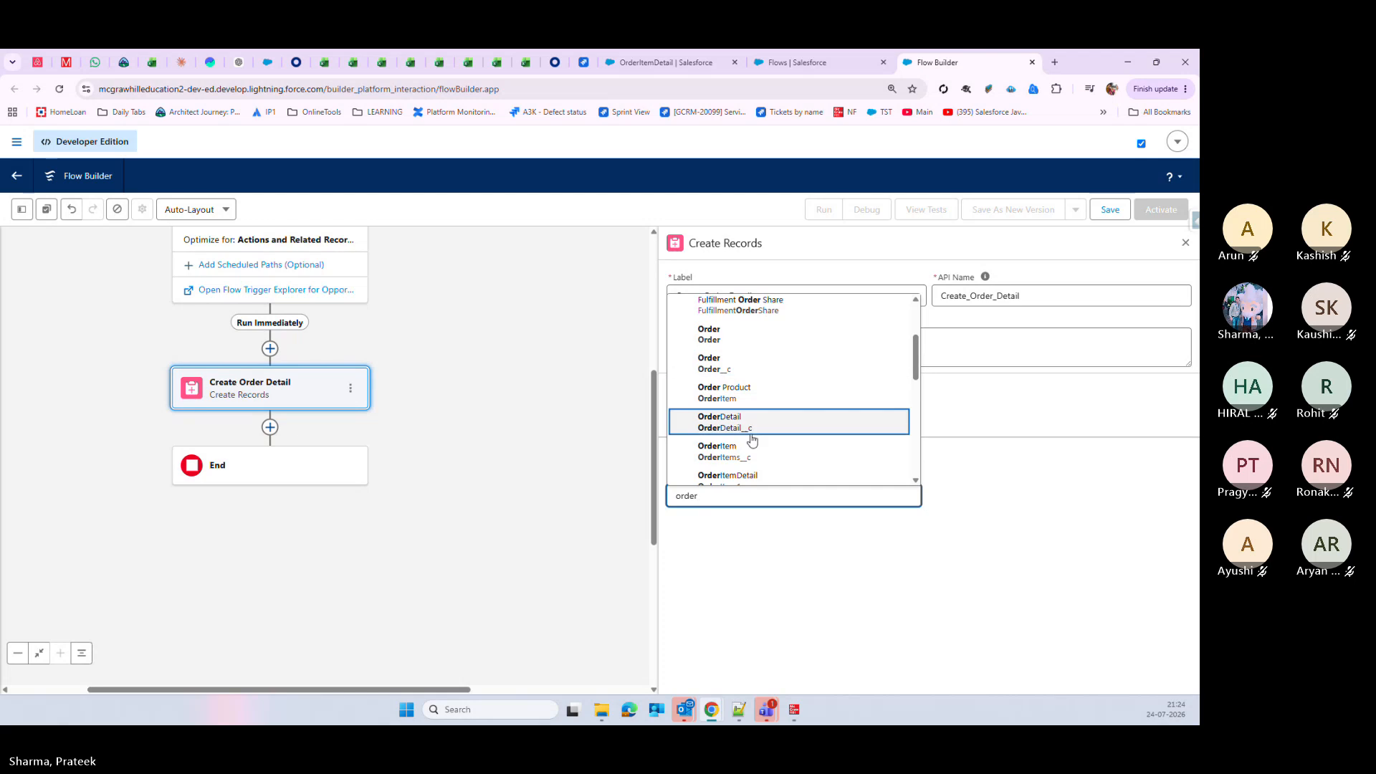
left_click(731, 430)
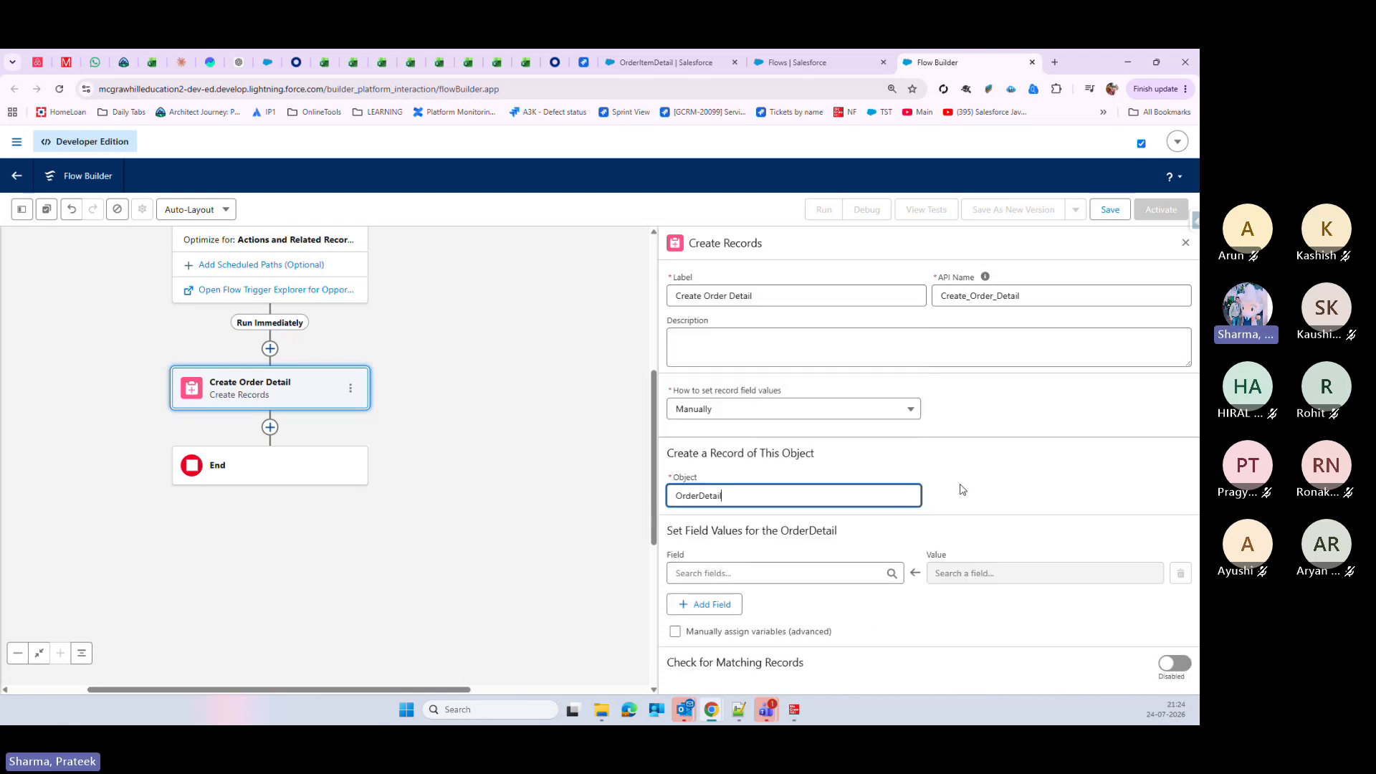
Step: Map the OrderDetail Name field to the Orderdetailname formula in the Create Order Detail element
left_click(720, 574)
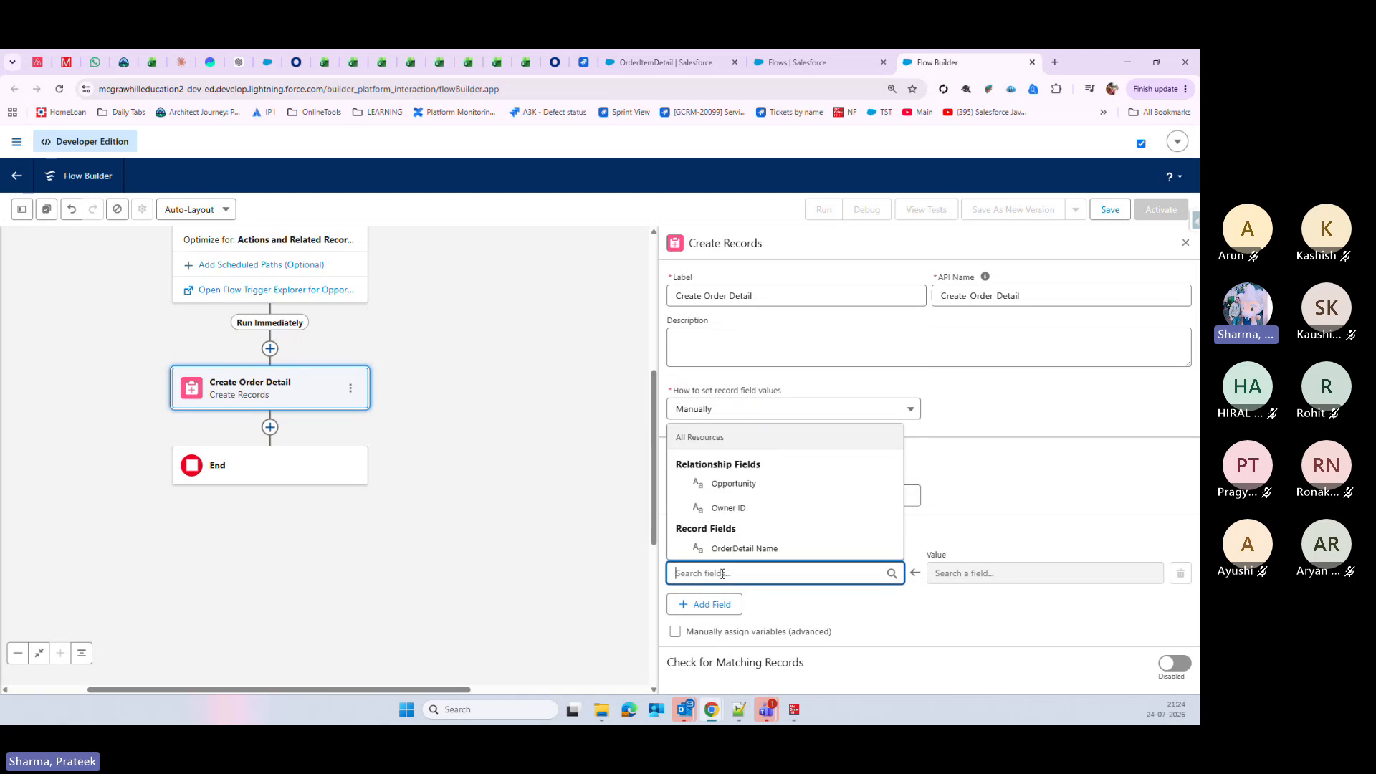
left_click(750, 550)
left_click(974, 577)
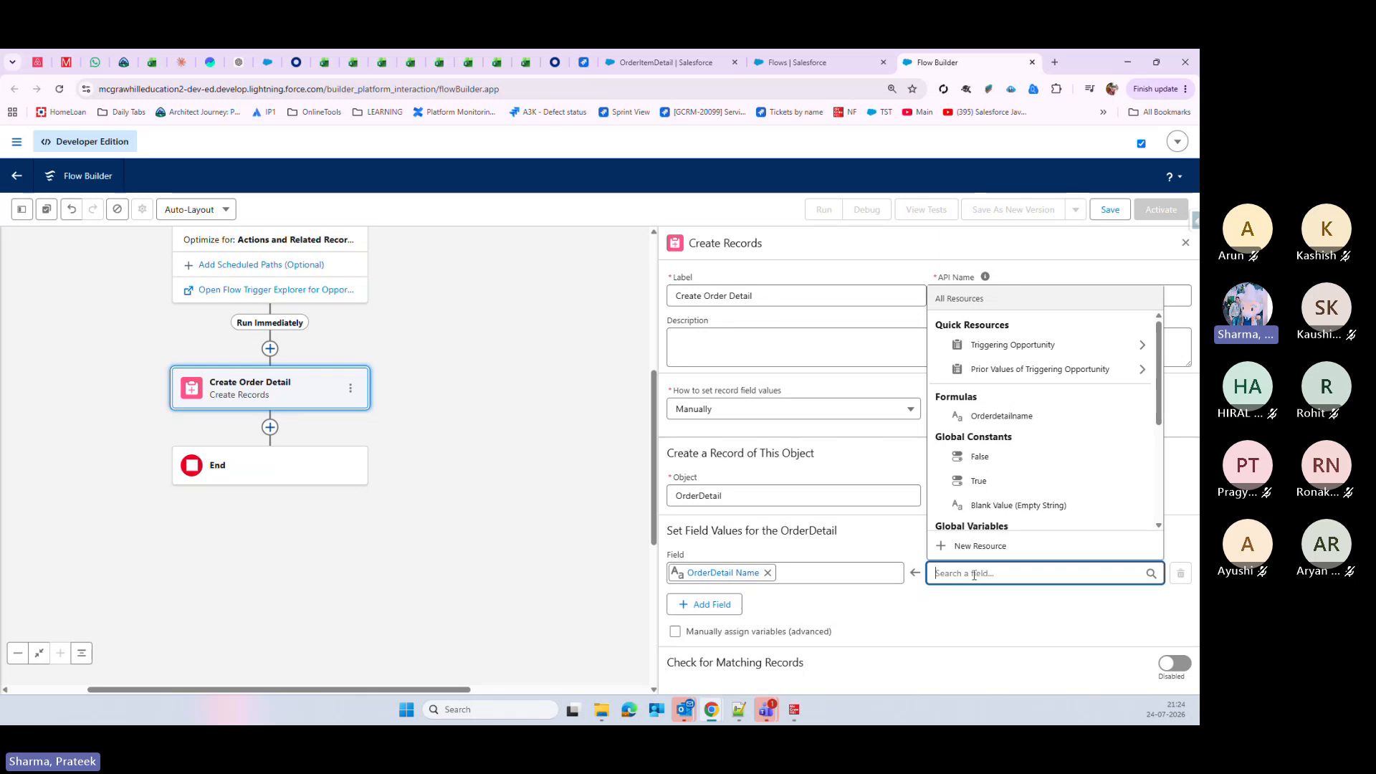
left_click(1001, 416)
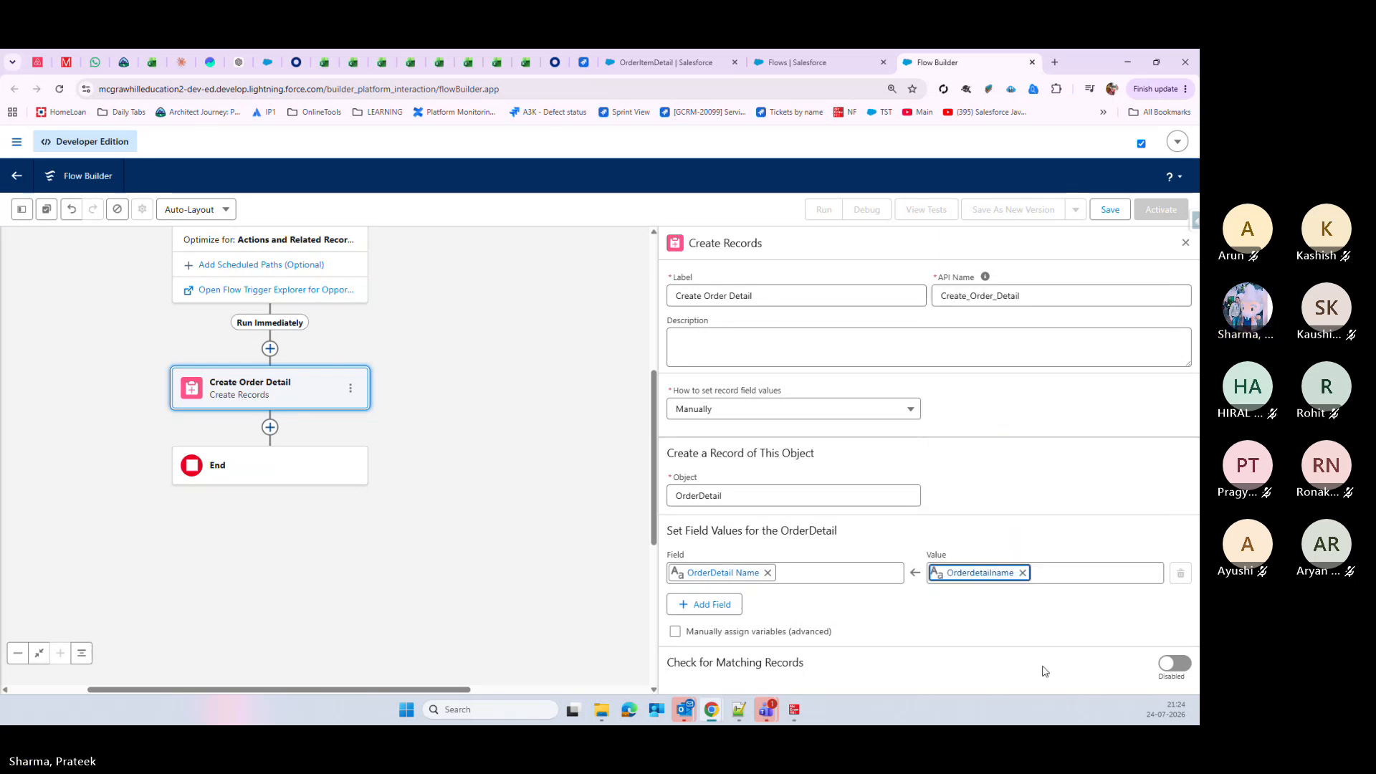
Step: Add a second field assignment to Create Order Detail that sets Opportunity to Triggering Opportunity > Opportunity ID
left_click(713, 605)
scroll(971, 627, "down", 1)
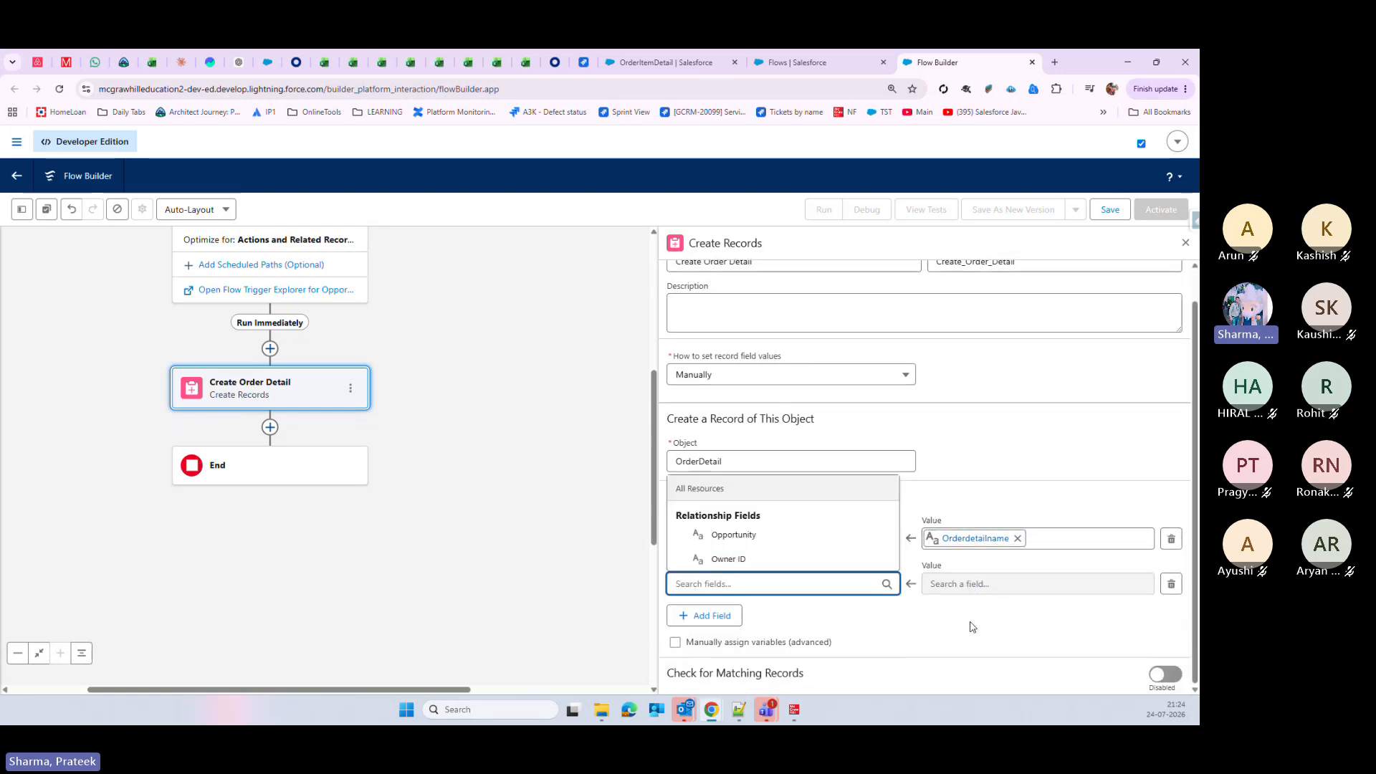
left_click(726, 538)
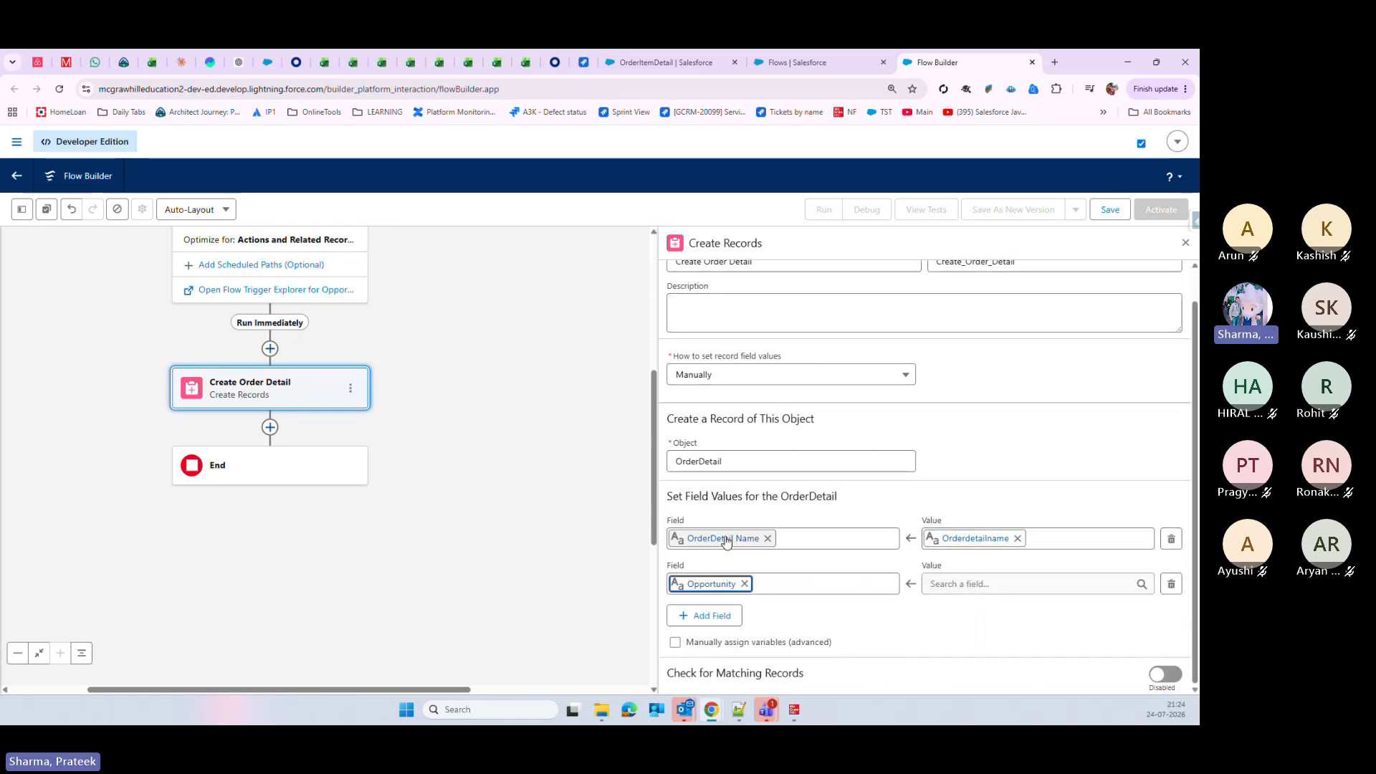
left_click(956, 585)
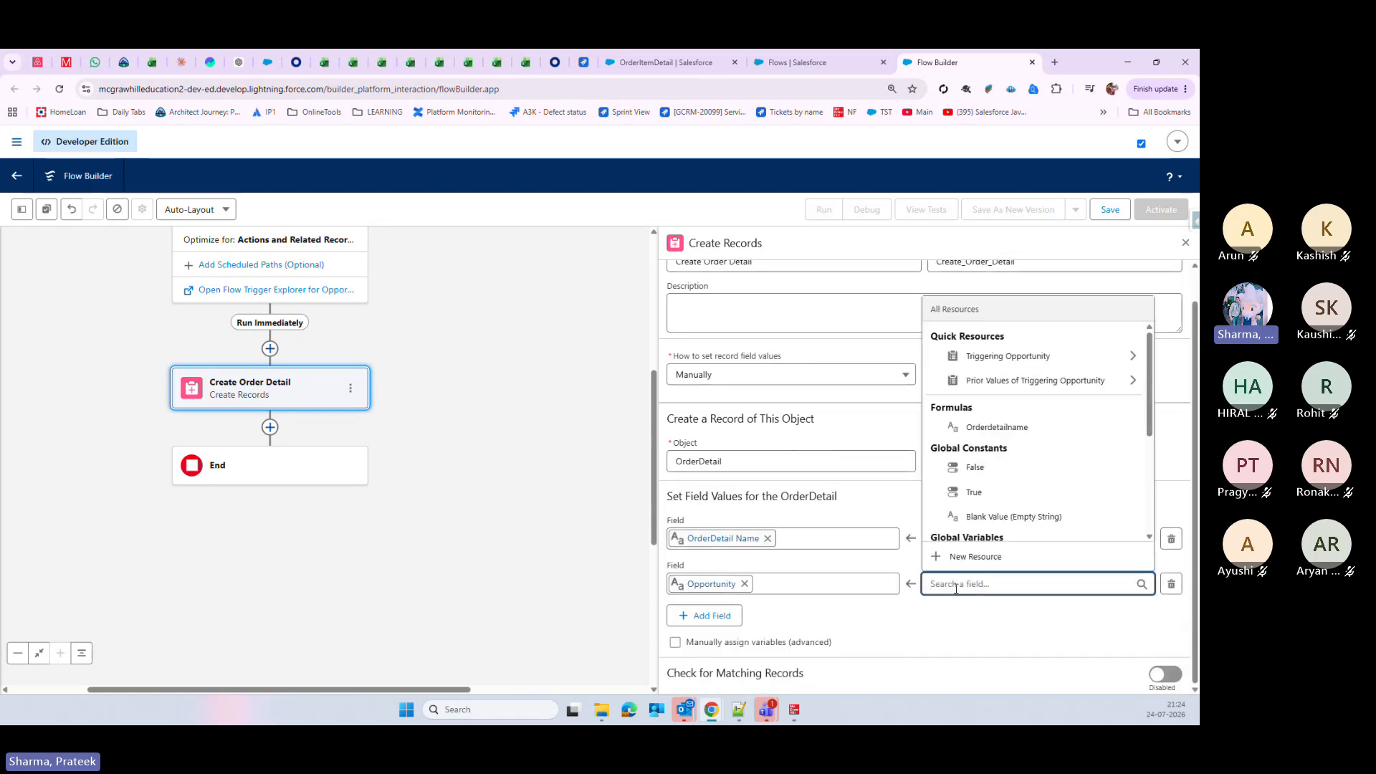
left_click(1031, 357)
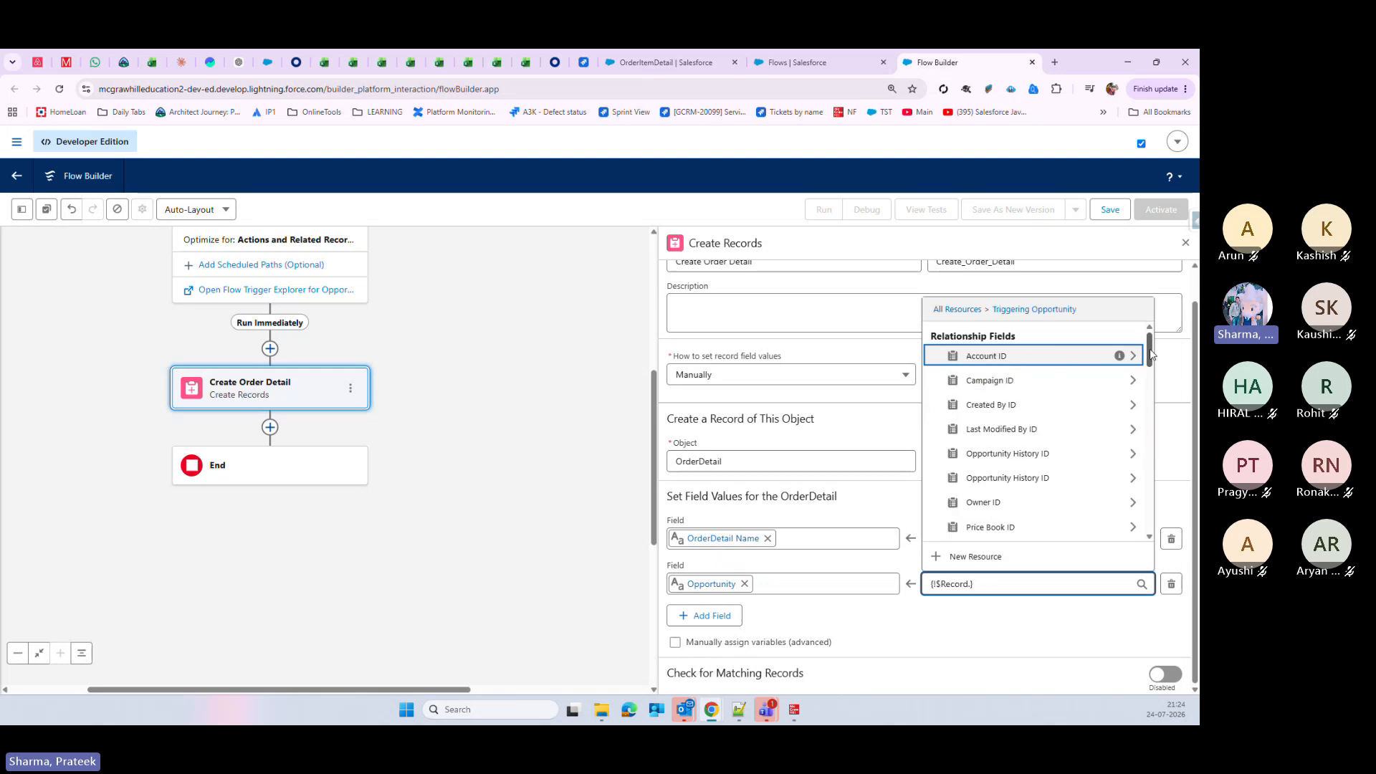
left_click_drag(1150, 356, 1146, 562)
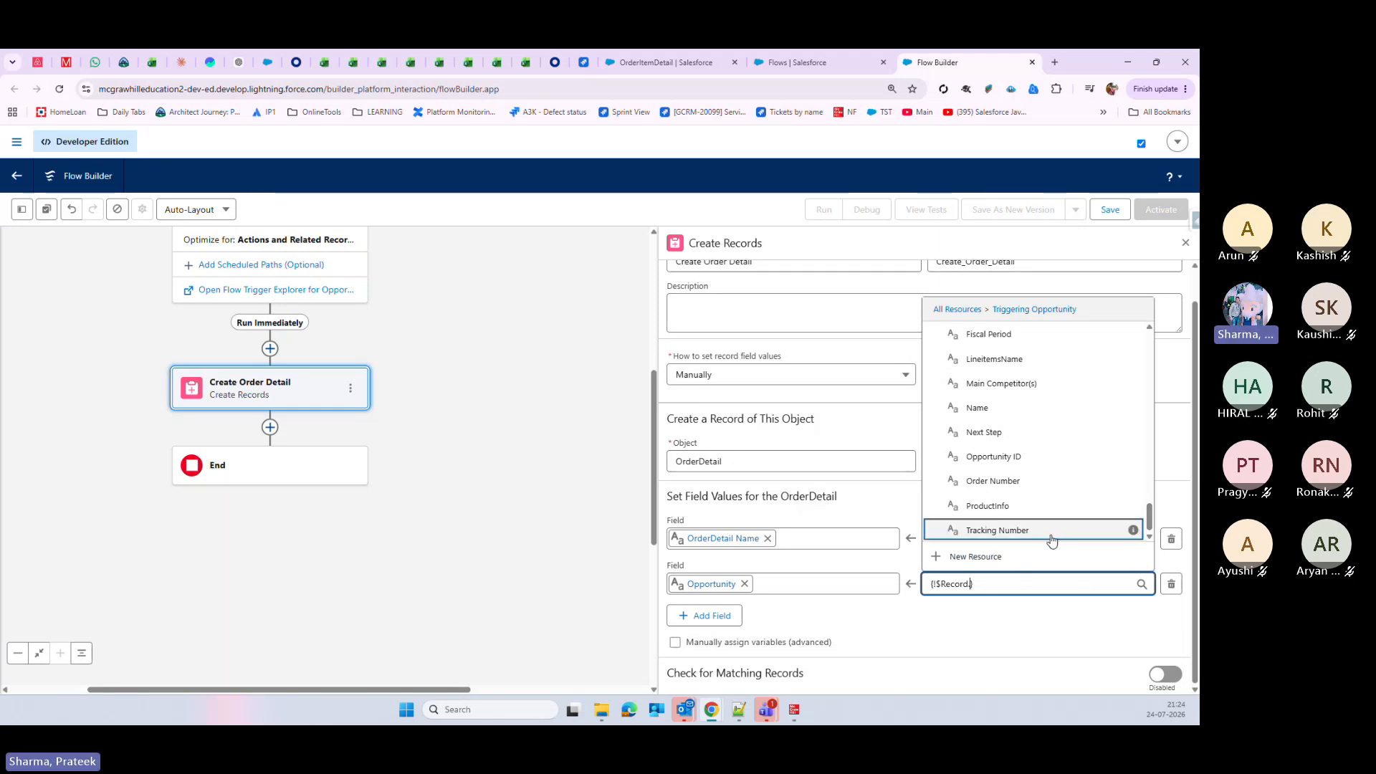
left_click(997, 462)
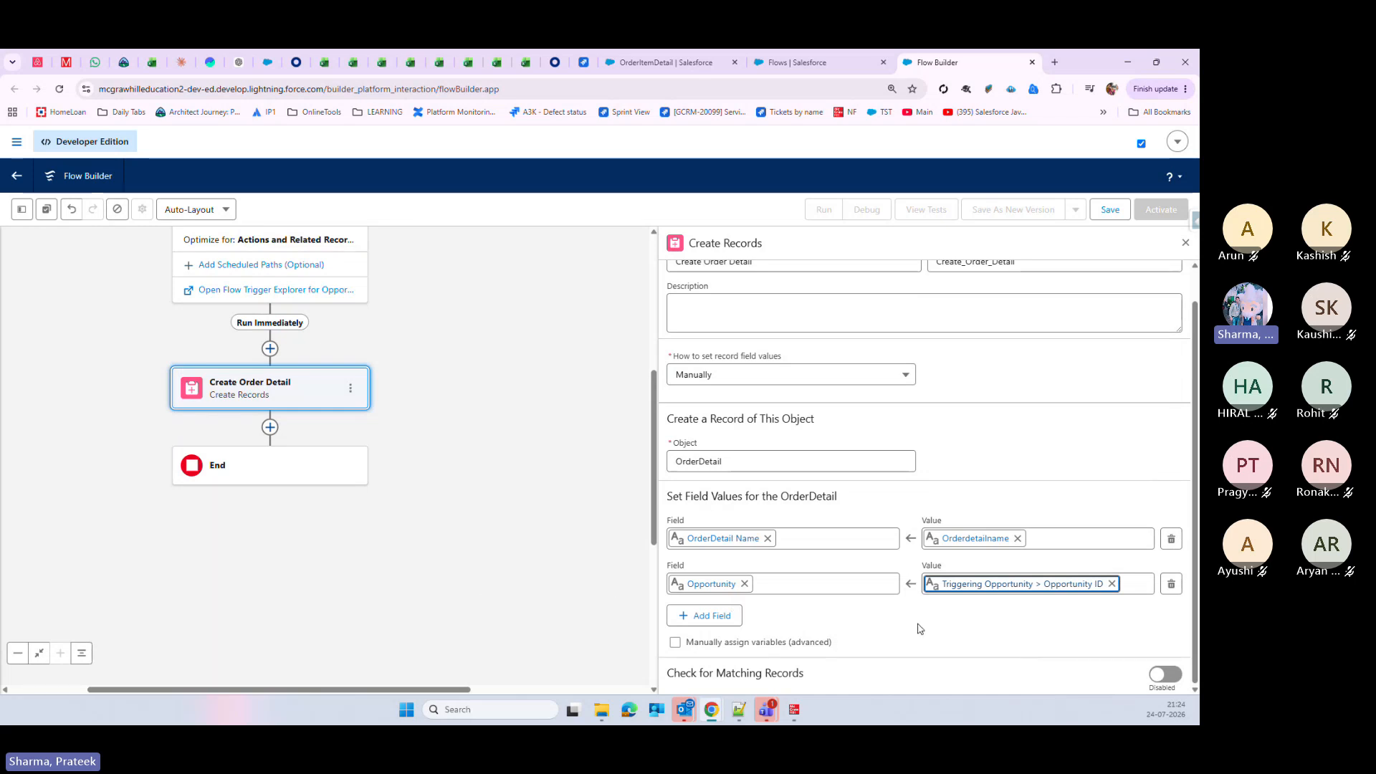
left_click(954, 636)
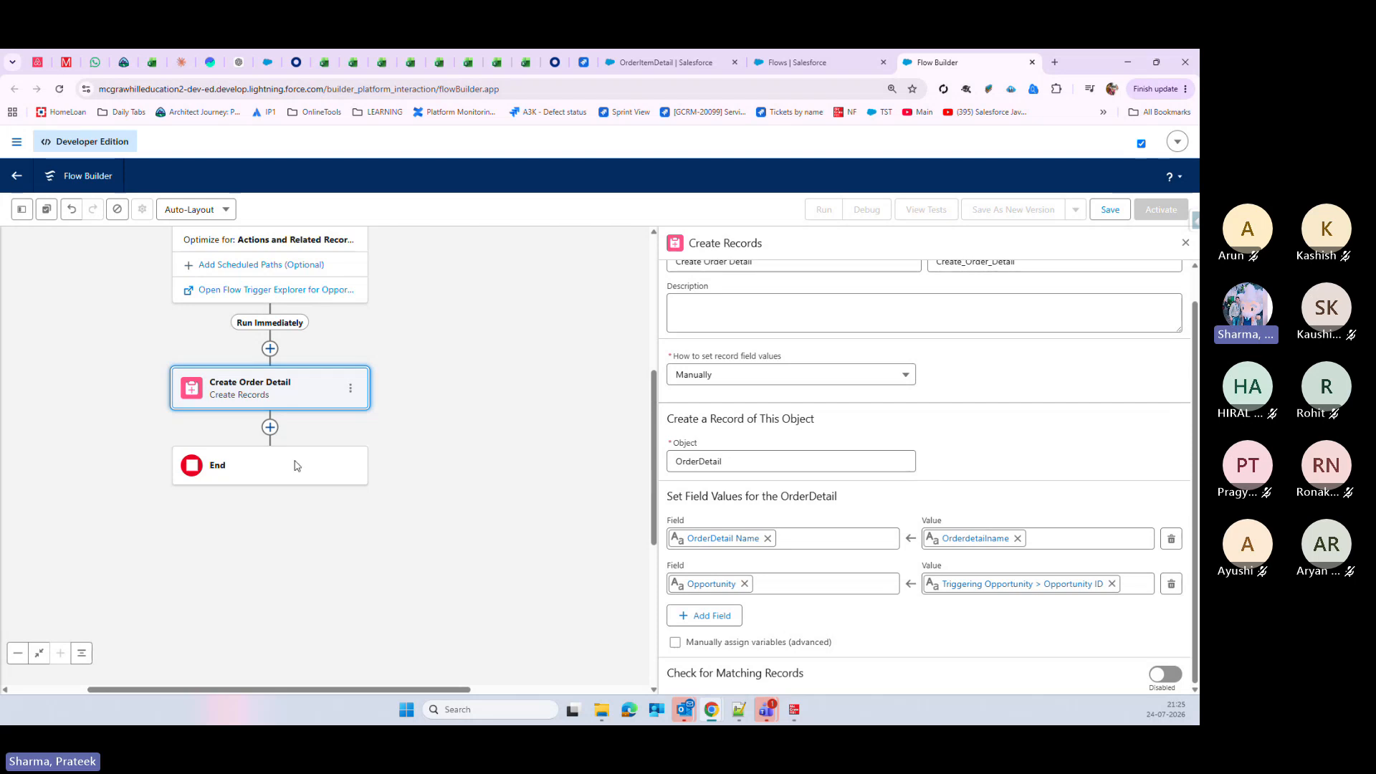
Step: Add a Get Records element after Create Order Detail and label it All Line Items with the API name All_Line_Items
left_click(270, 428)
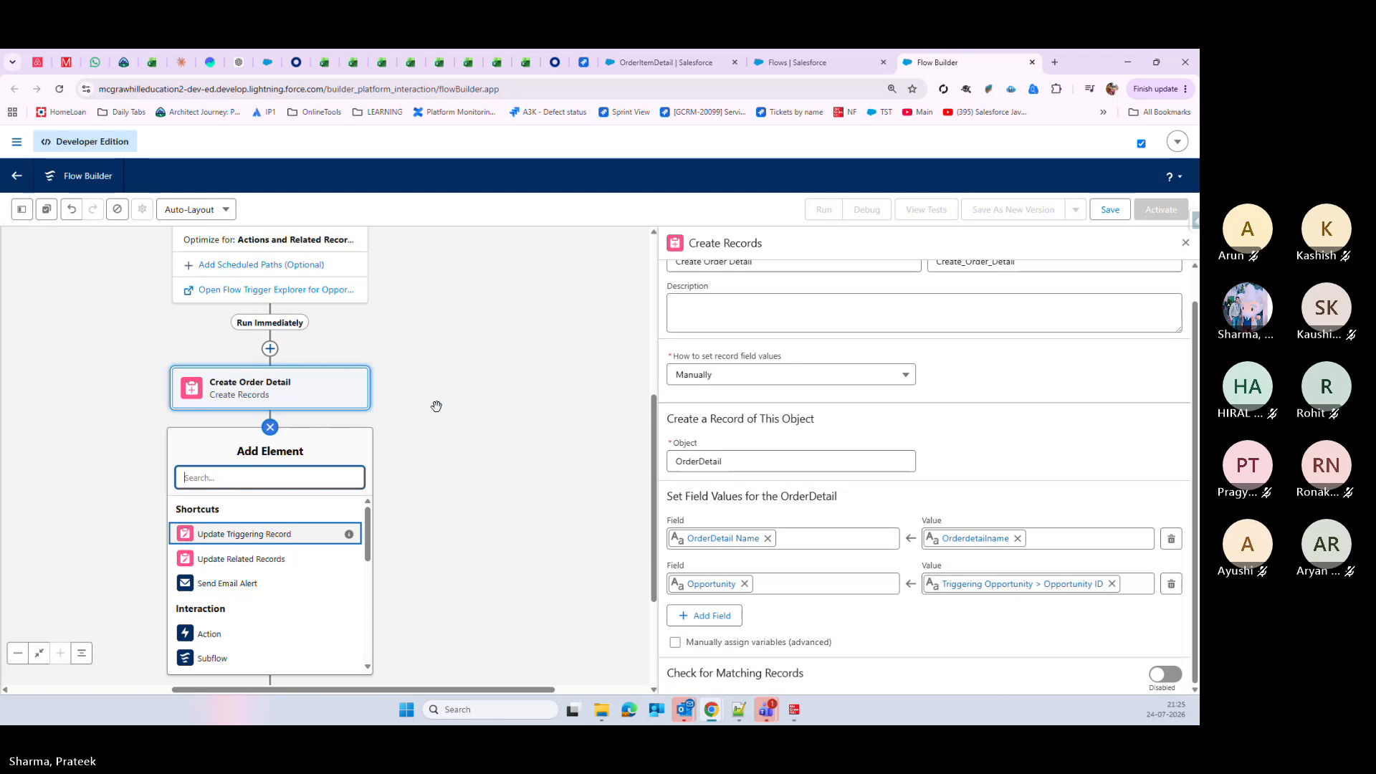
type("get")
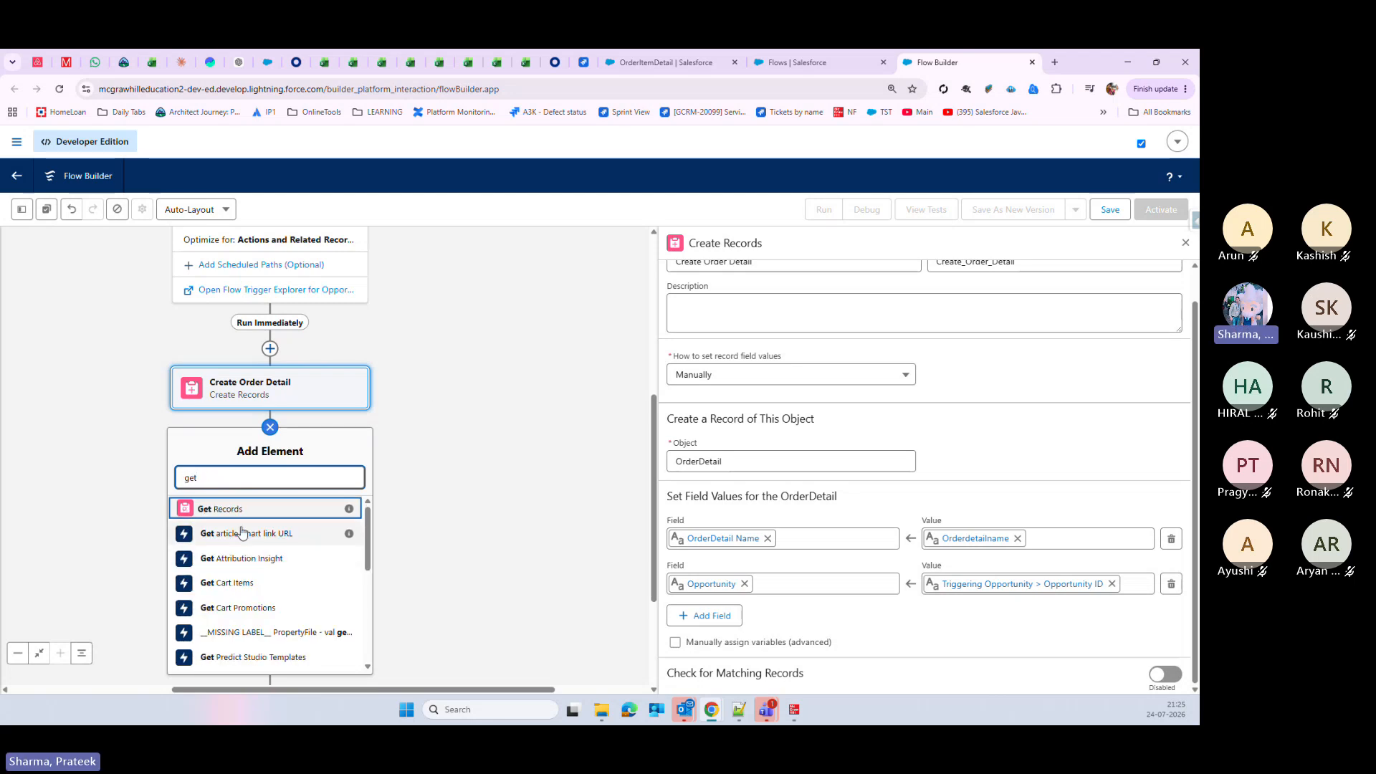
left_click(226, 508)
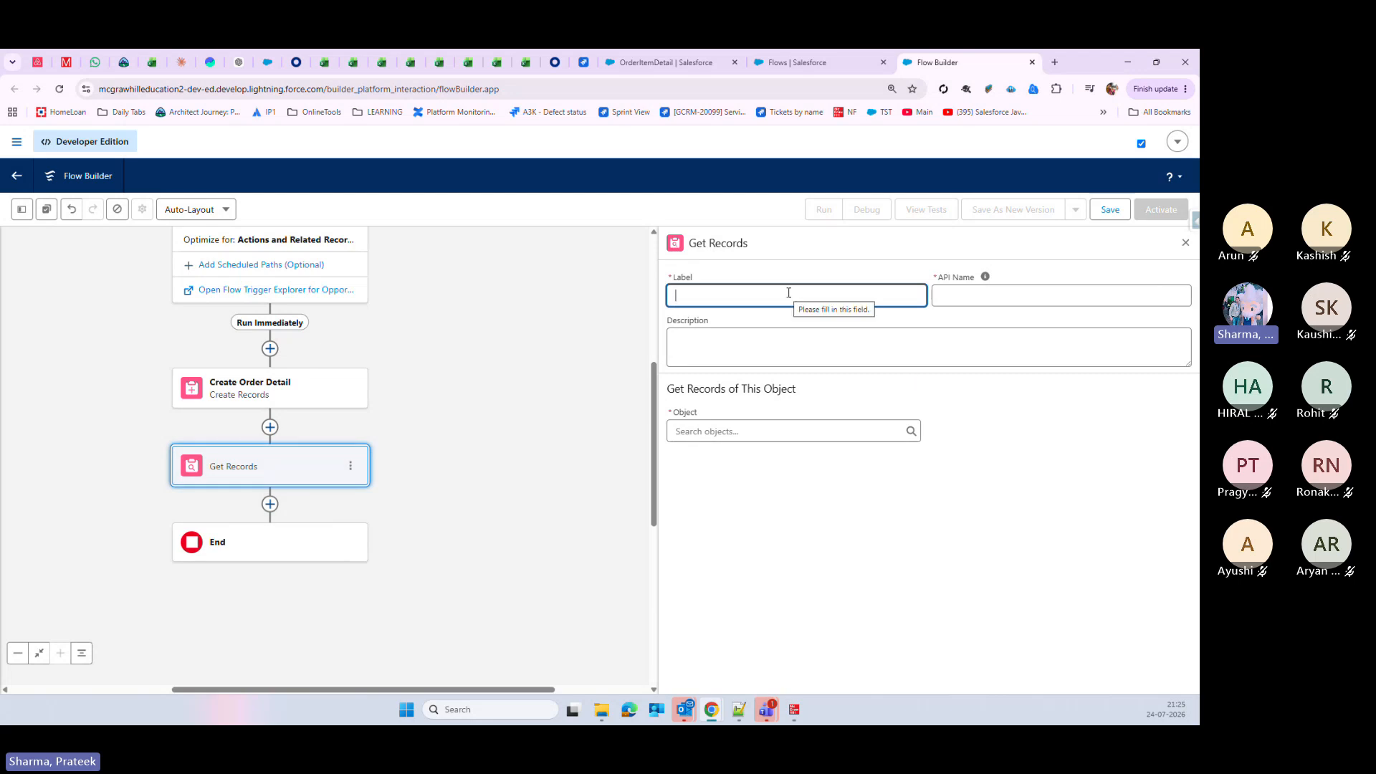
type("All")
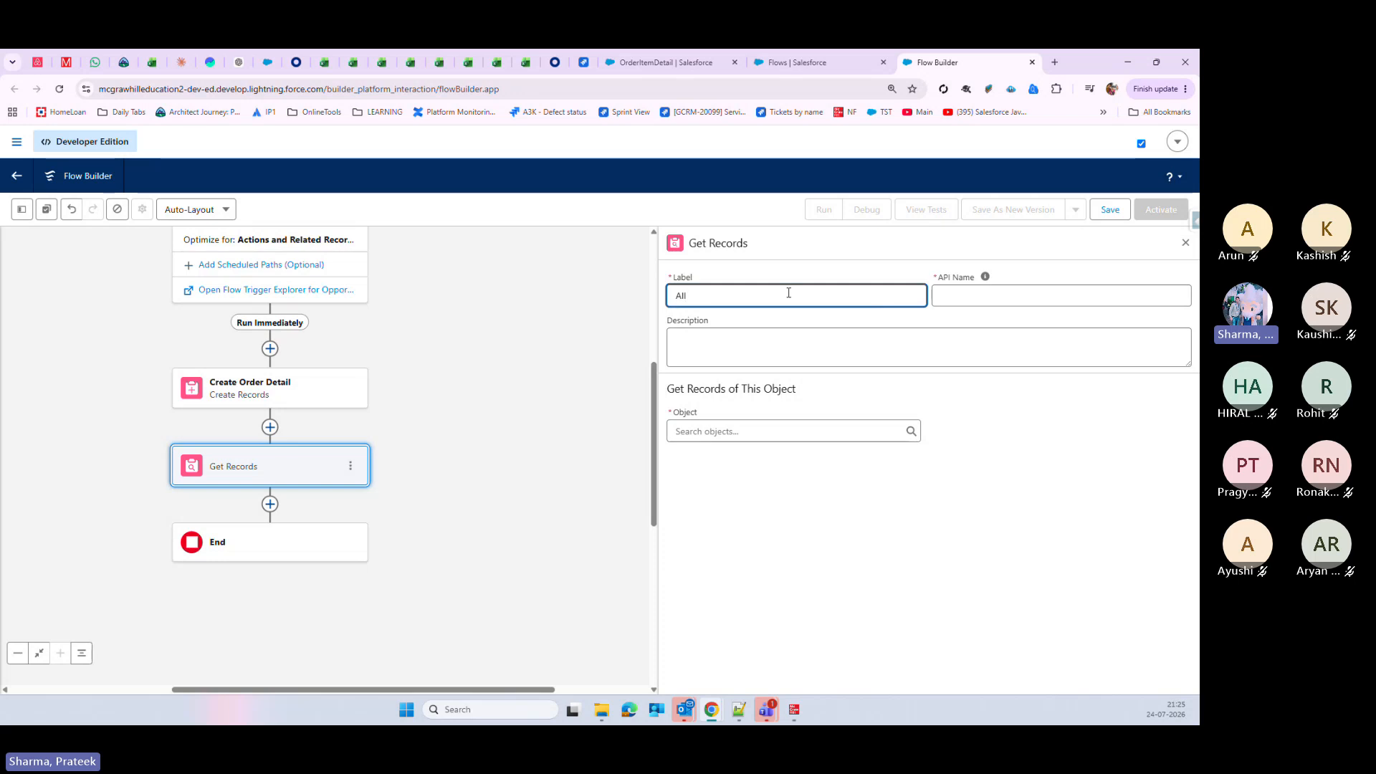
type(" Line Ite")
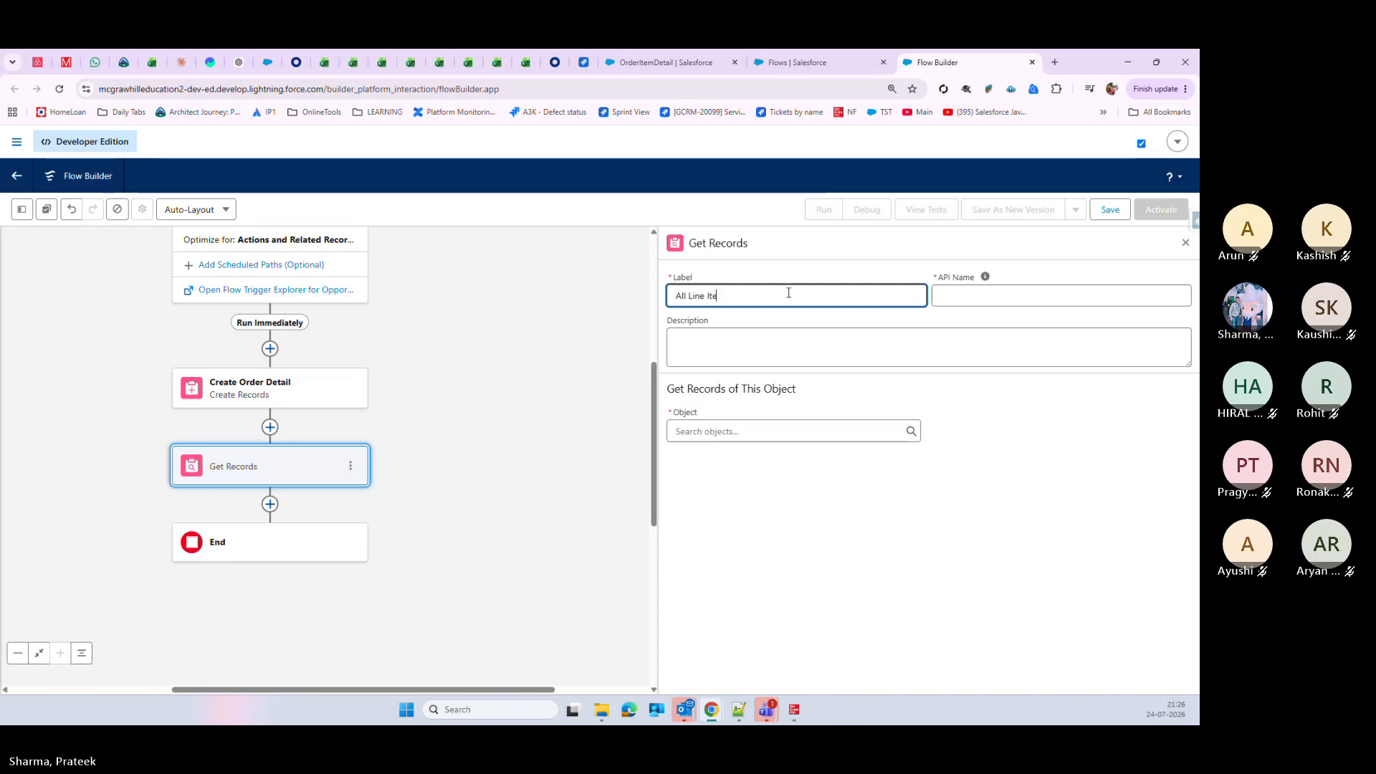
type("ms")
left_click(1010, 293)
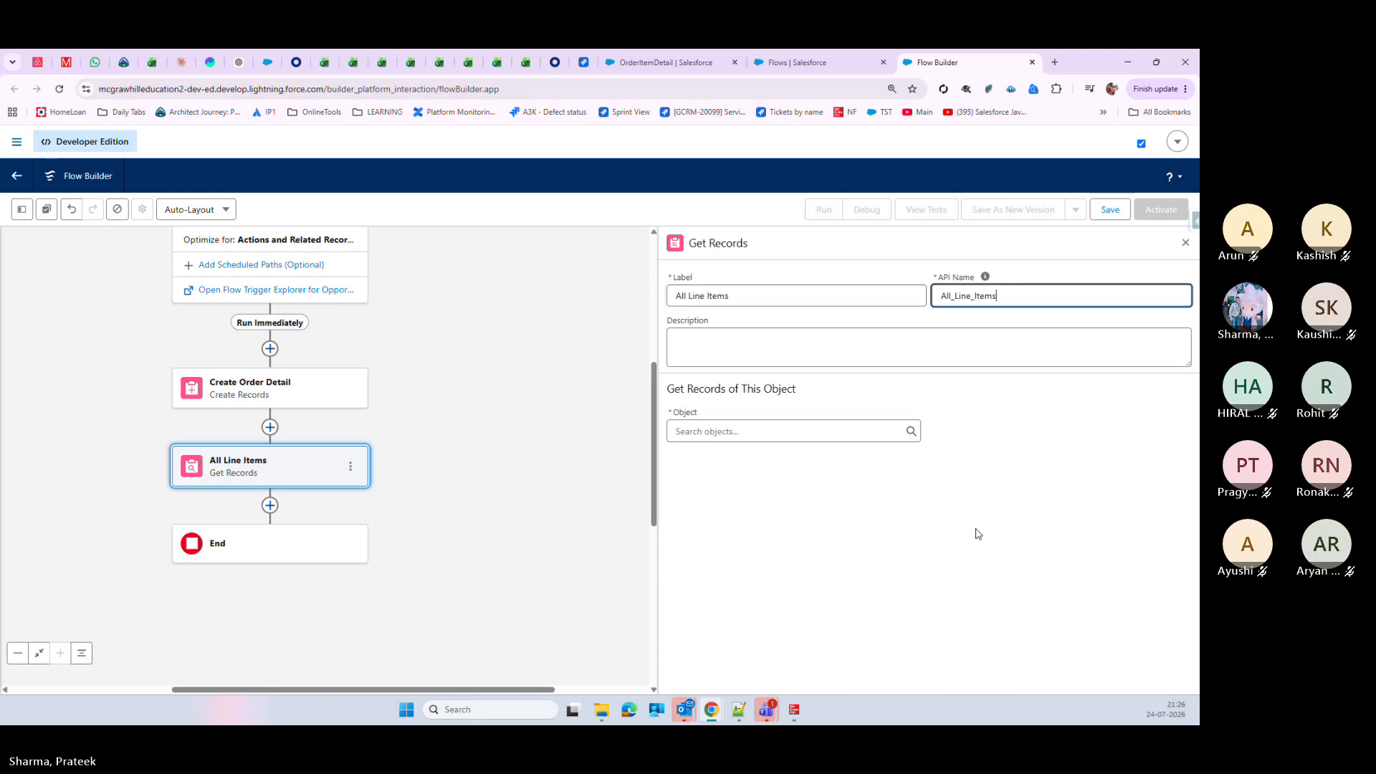
left_click(978, 534)
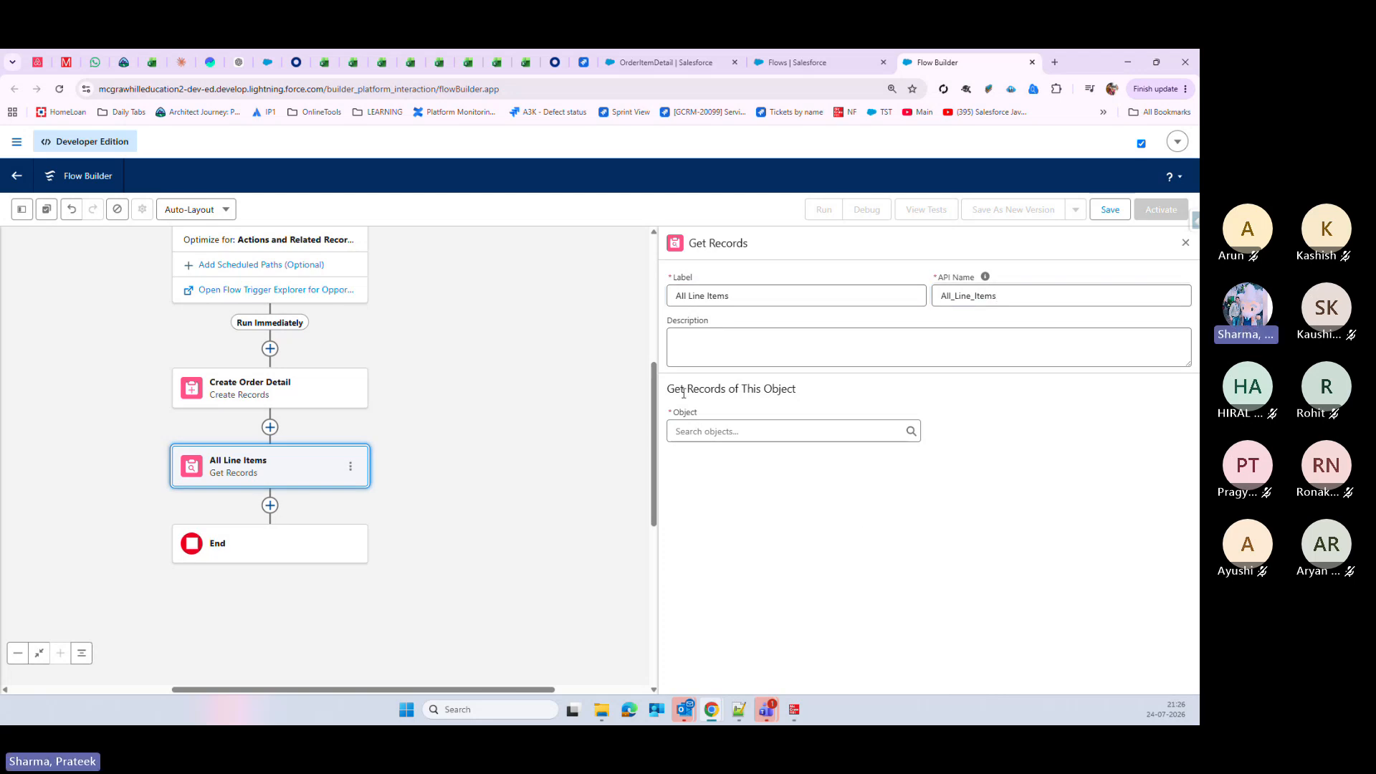
Step: Choose Opportunity Product (OpportunityLineItem) as the object whose records All Line Items retrieves
left_click(704, 431)
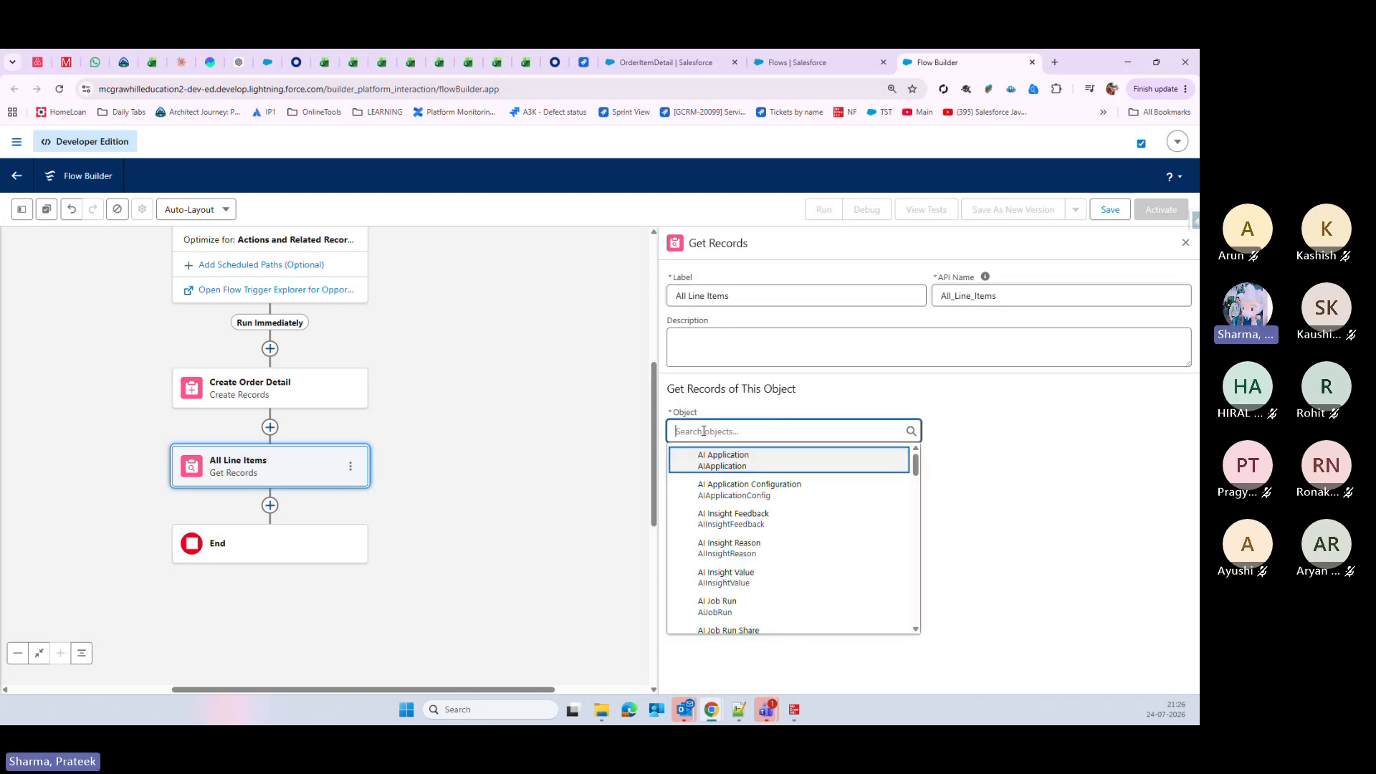
type("opp")
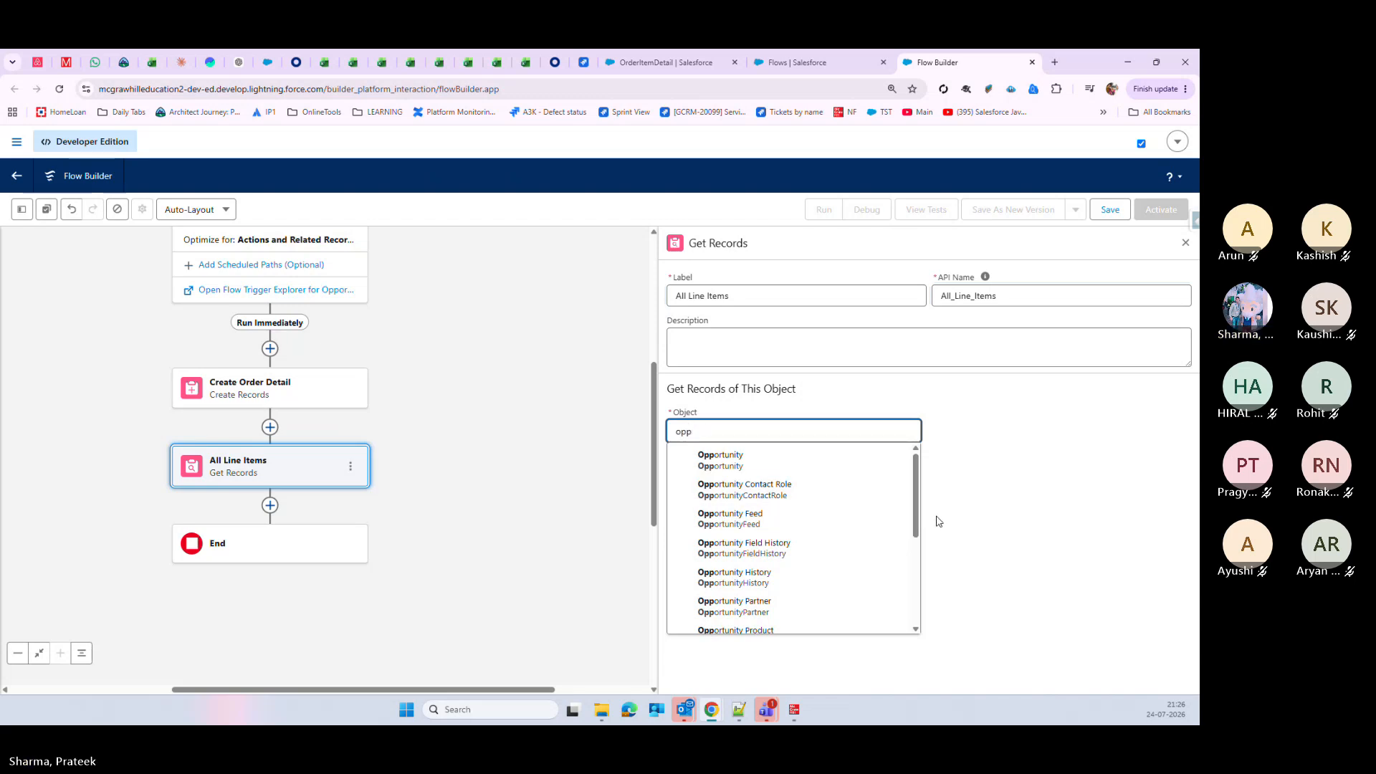
scroll(910, 536, "down", 2)
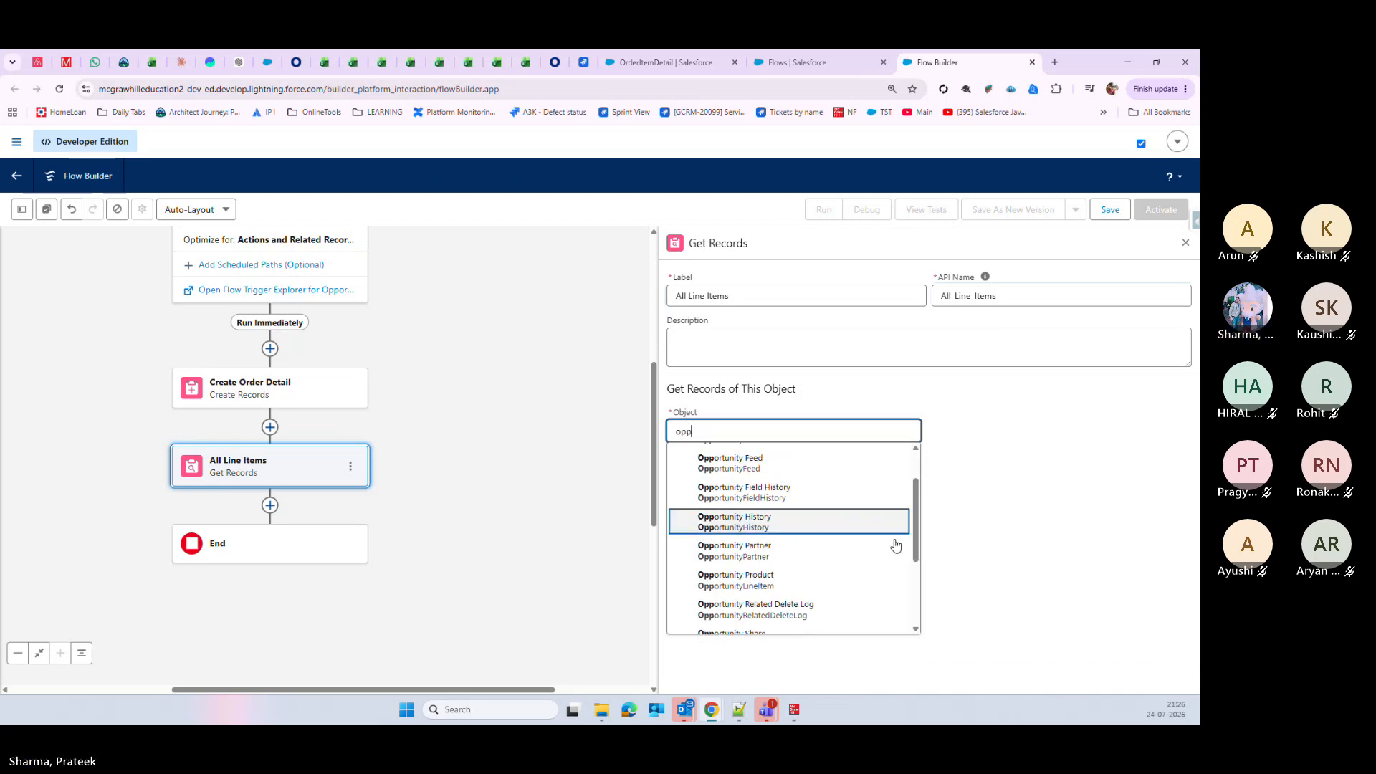
left_click(743, 584)
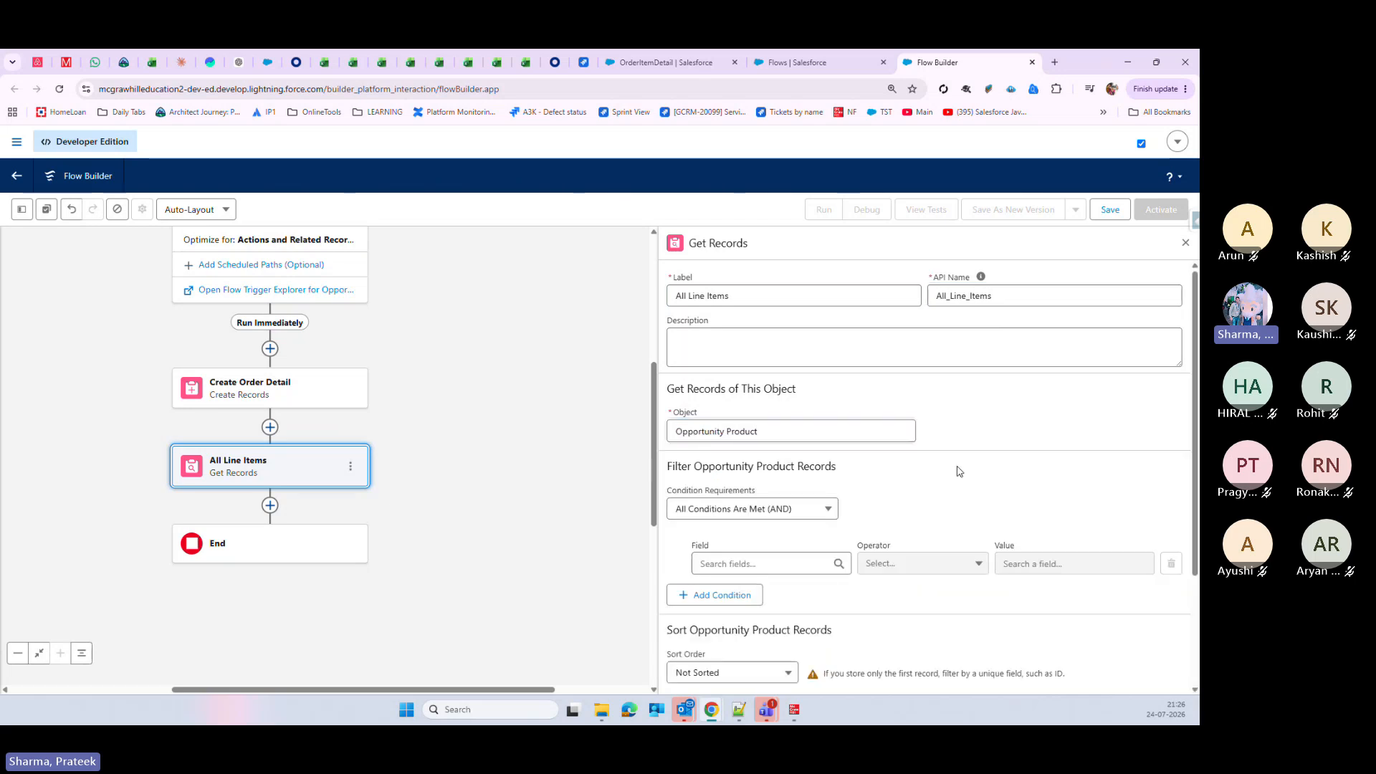
scroll(963, 472, "down", 2)
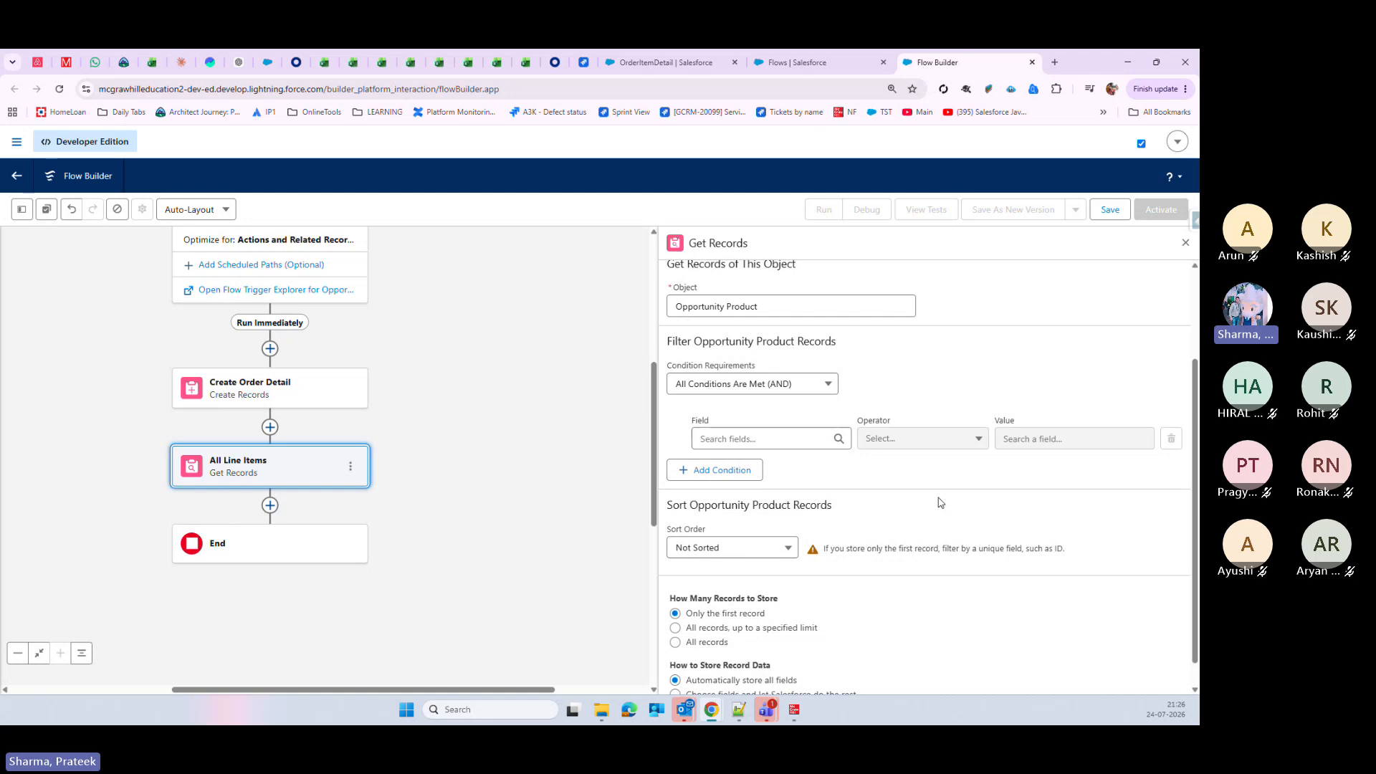
scroll(953, 607, "up", 1)
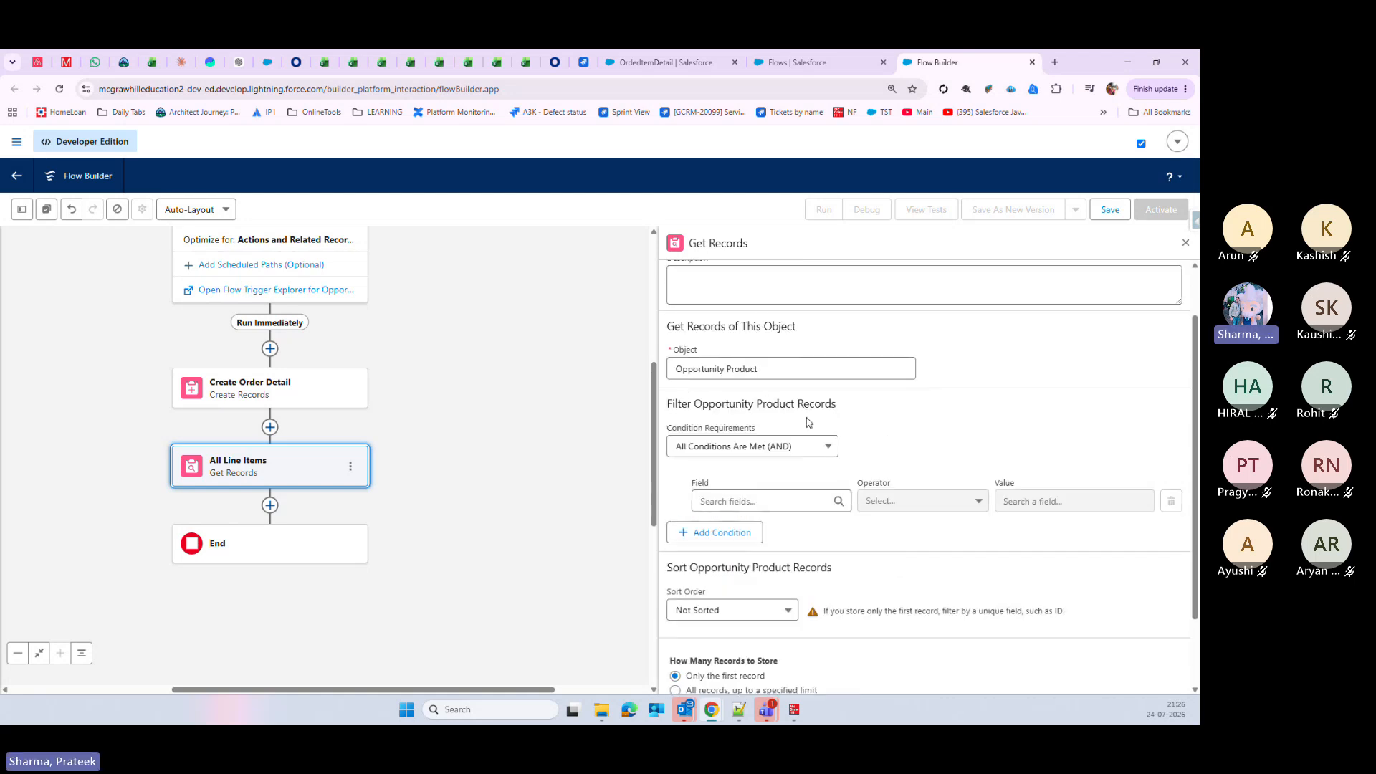
Step: Filter All Line Items to records whose Opportunity ID equals Triggering Opportunity > Opportunity ID, and store all records
scroll(806, 422, "up", 1)
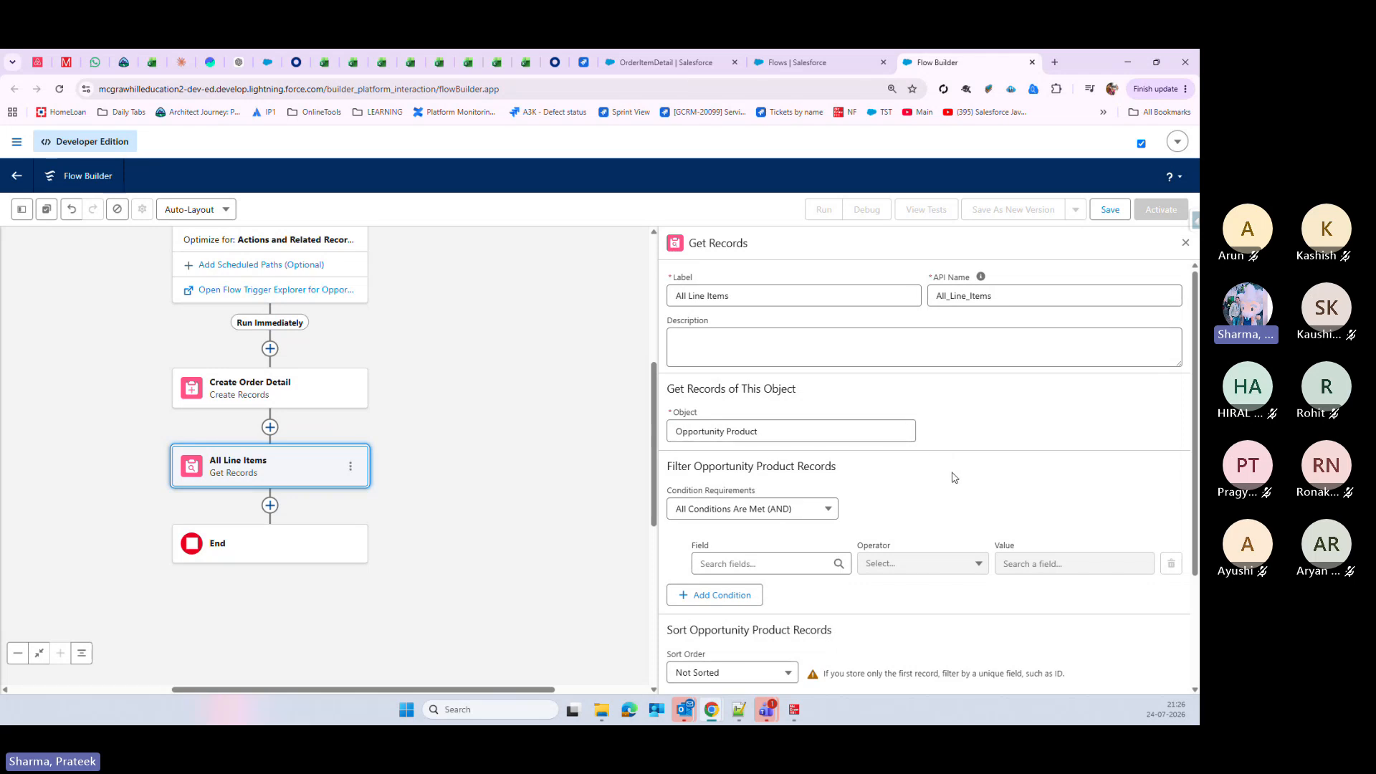
scroll(941, 518, "down", 1)
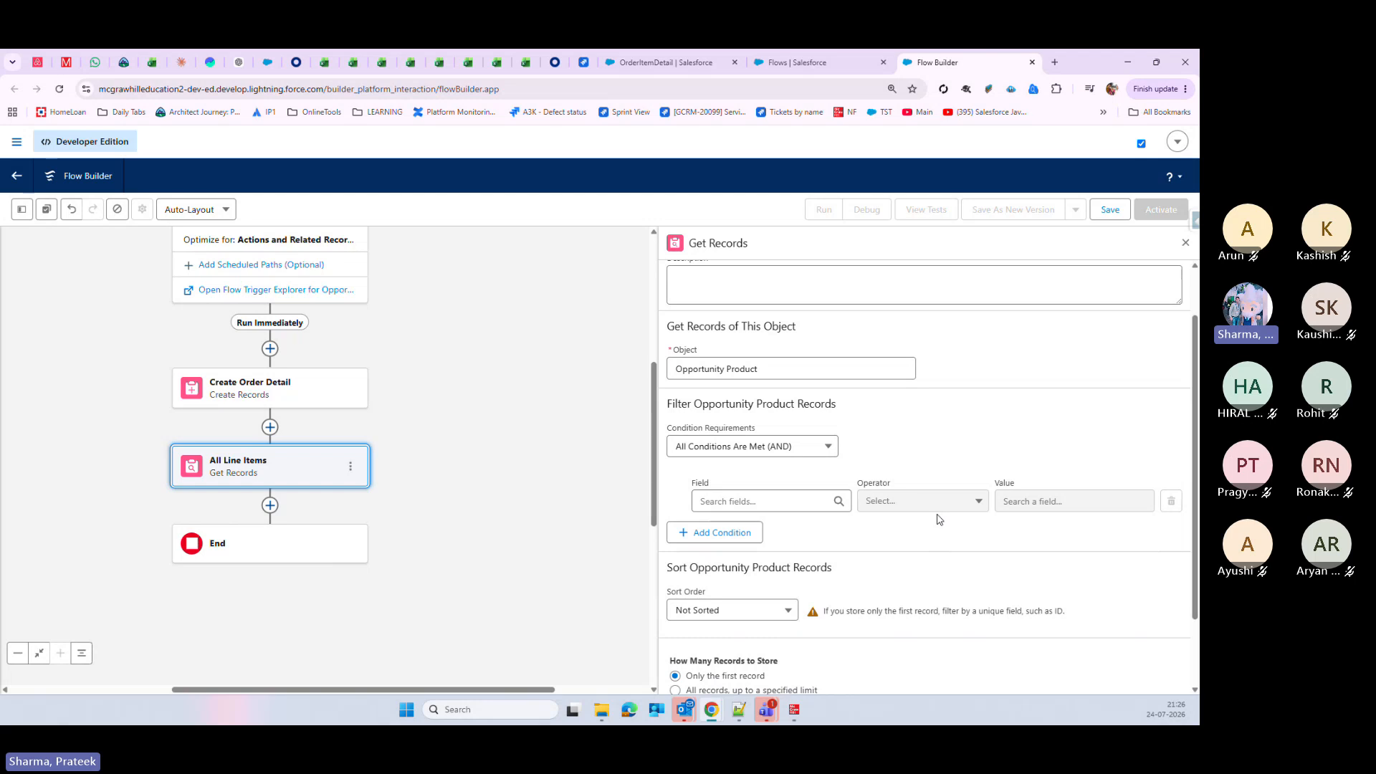
scroll(708, 425, "down", 1)
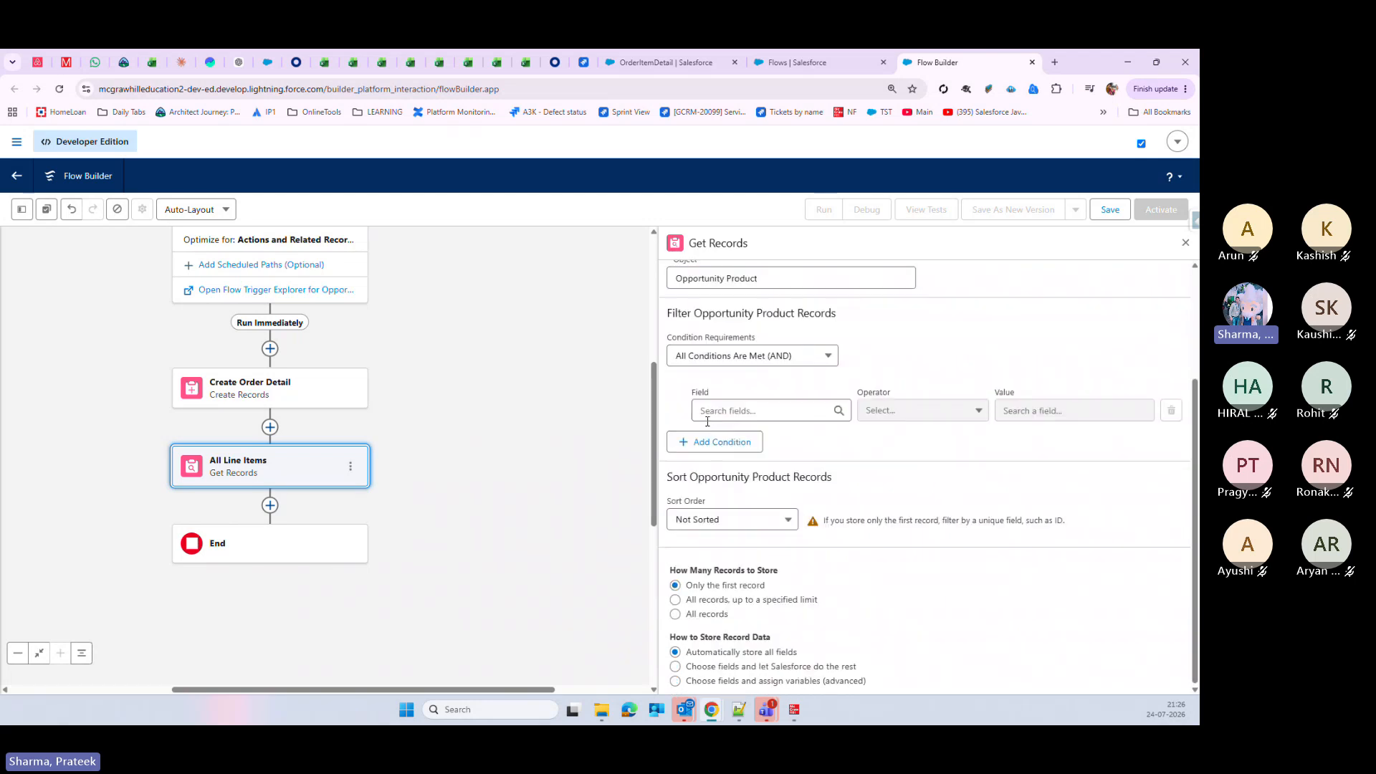
left_click(710, 410)
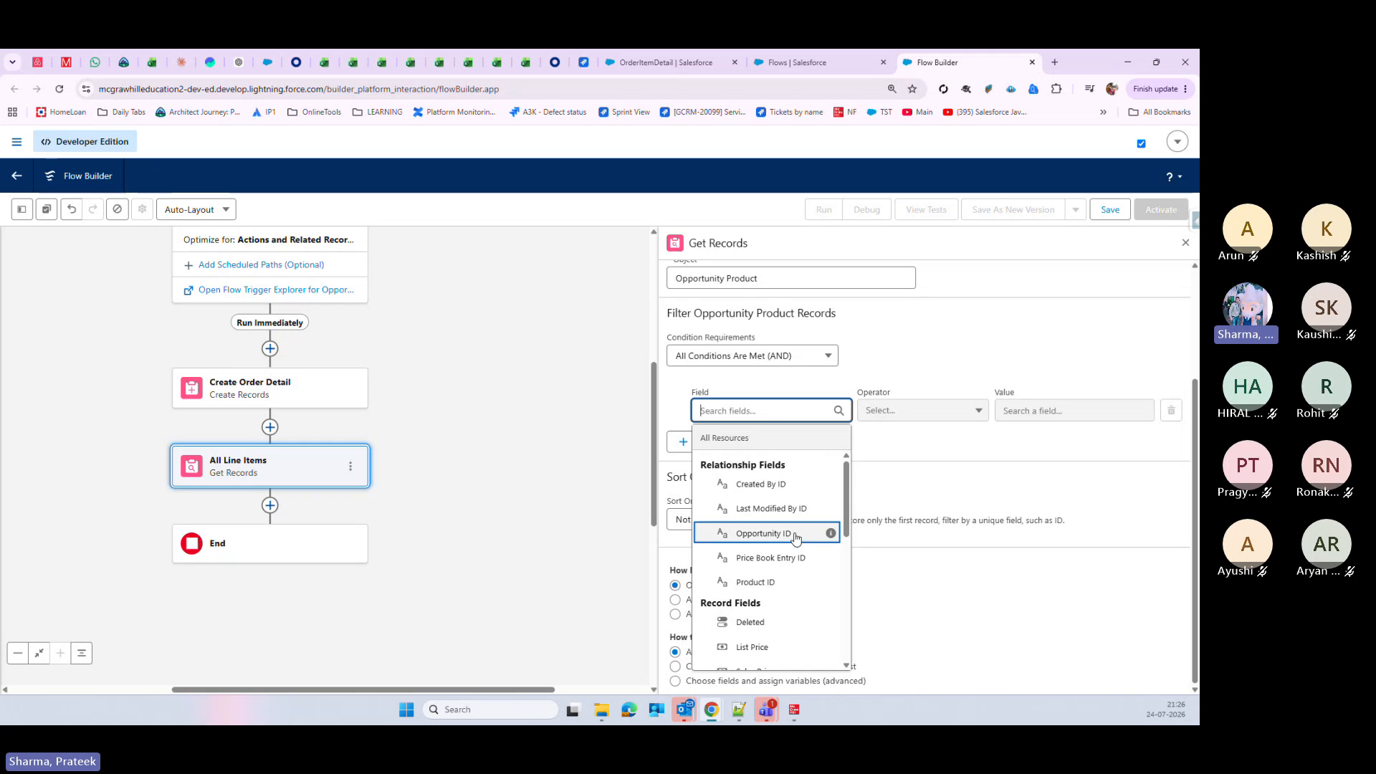
left_click(764, 533)
left_click(1047, 412)
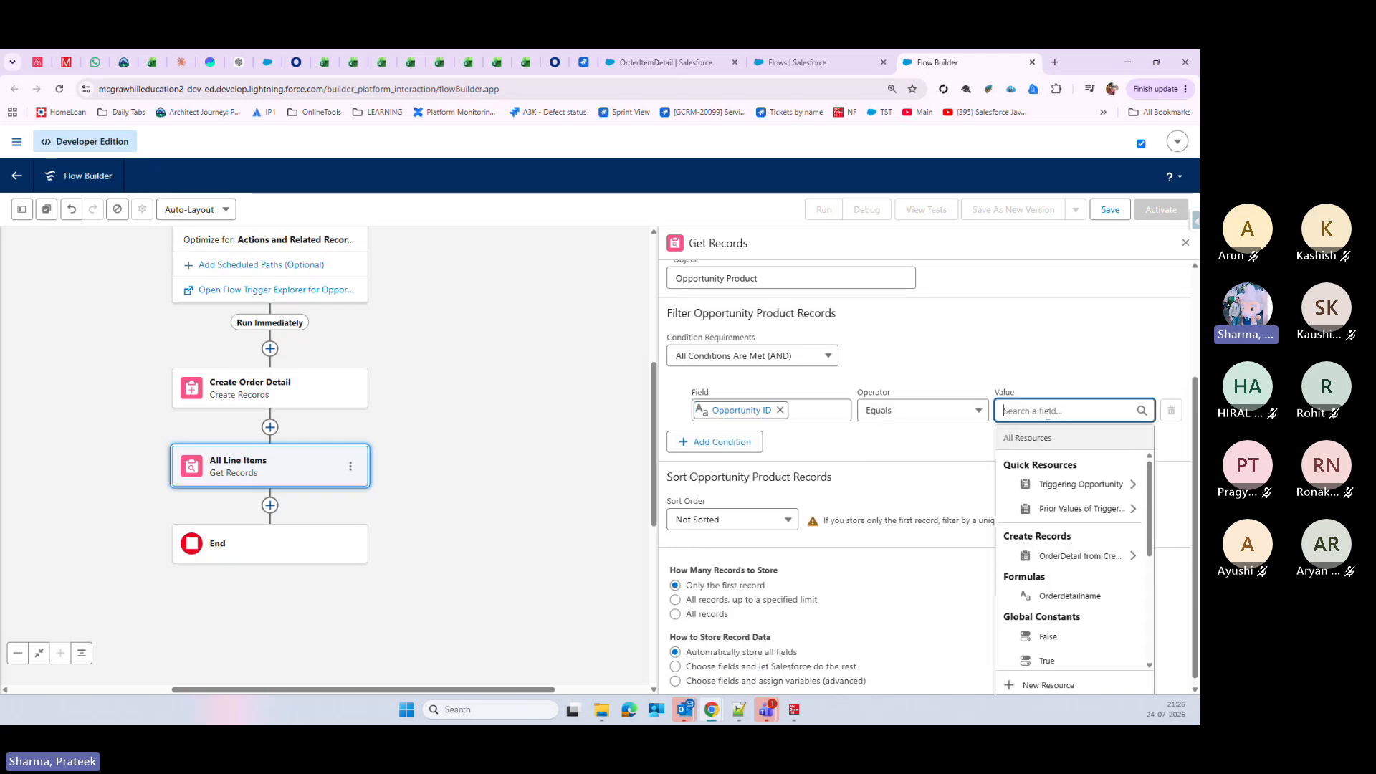
left_click(1089, 484)
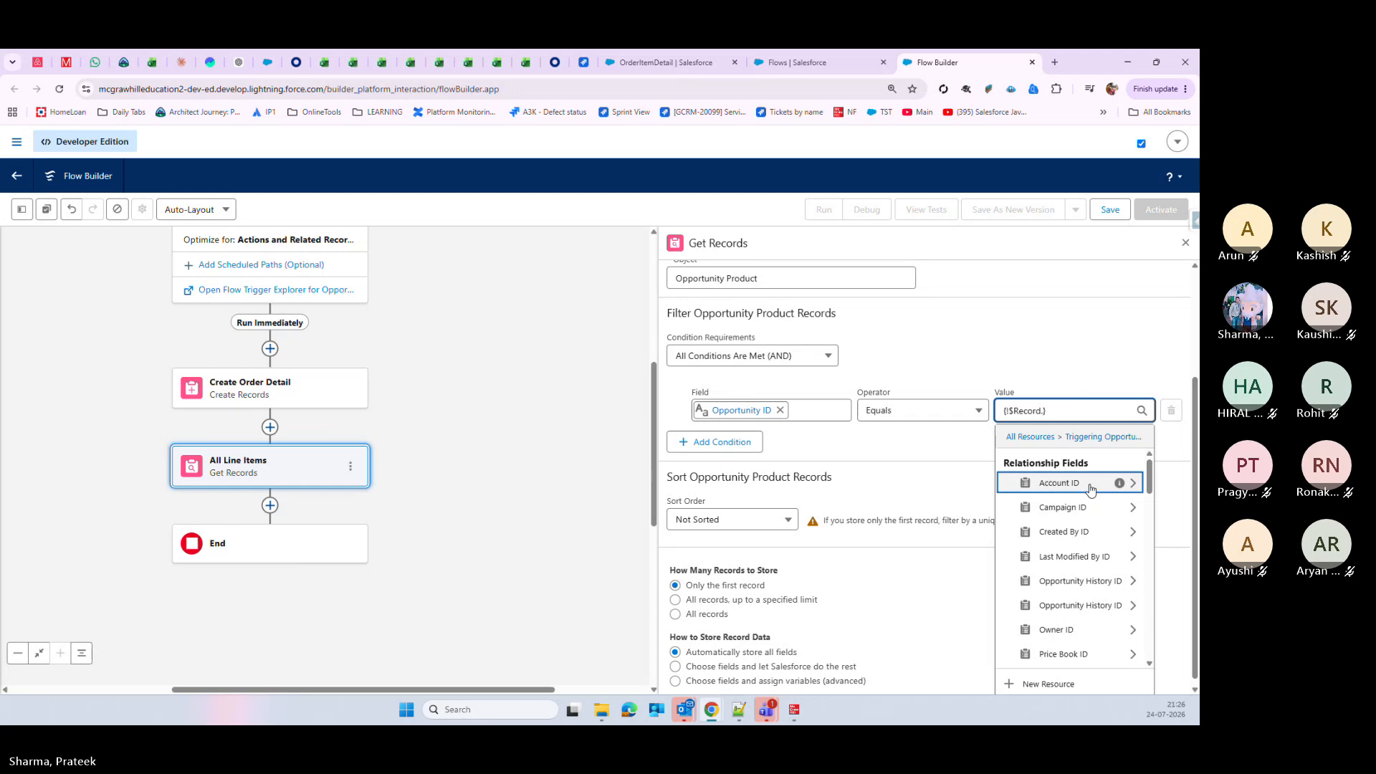
type("o")
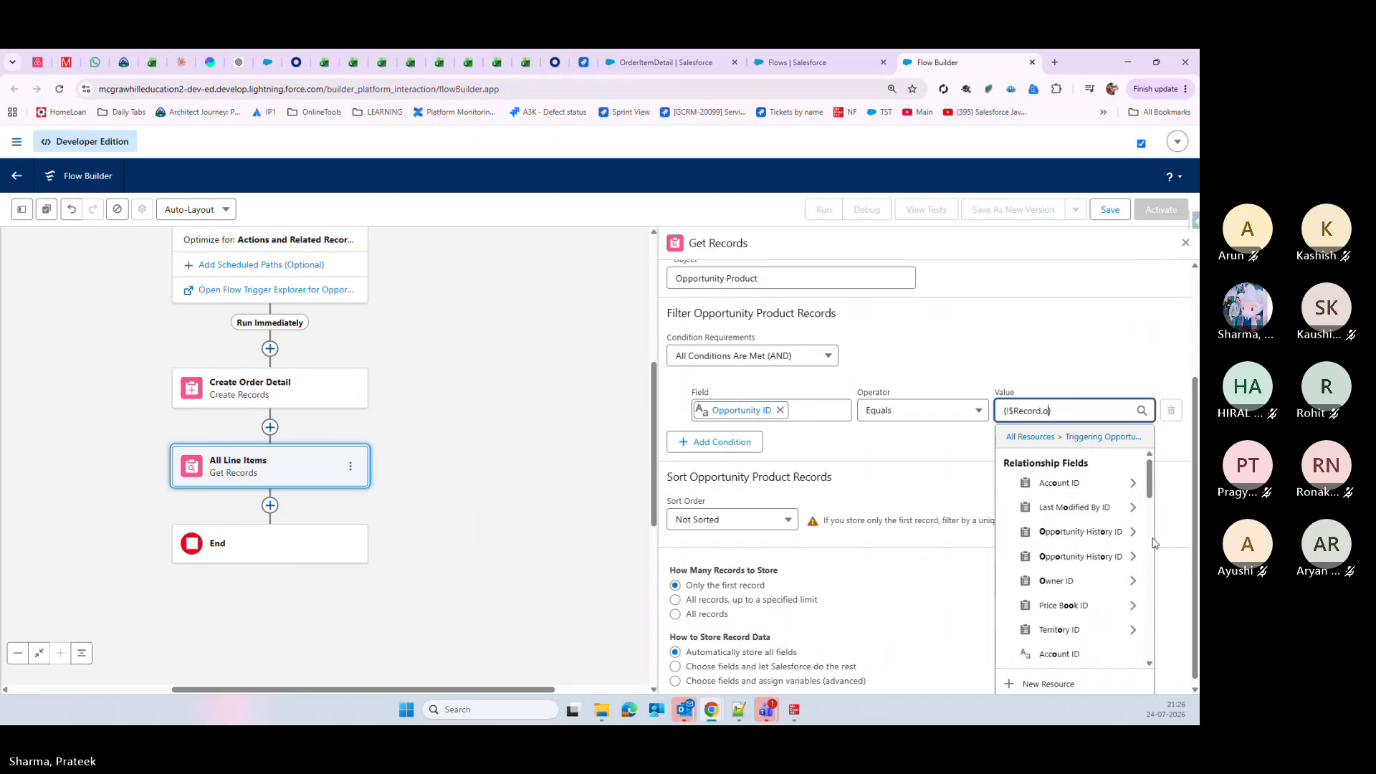
left_click_drag(1149, 478, 1149, 650)
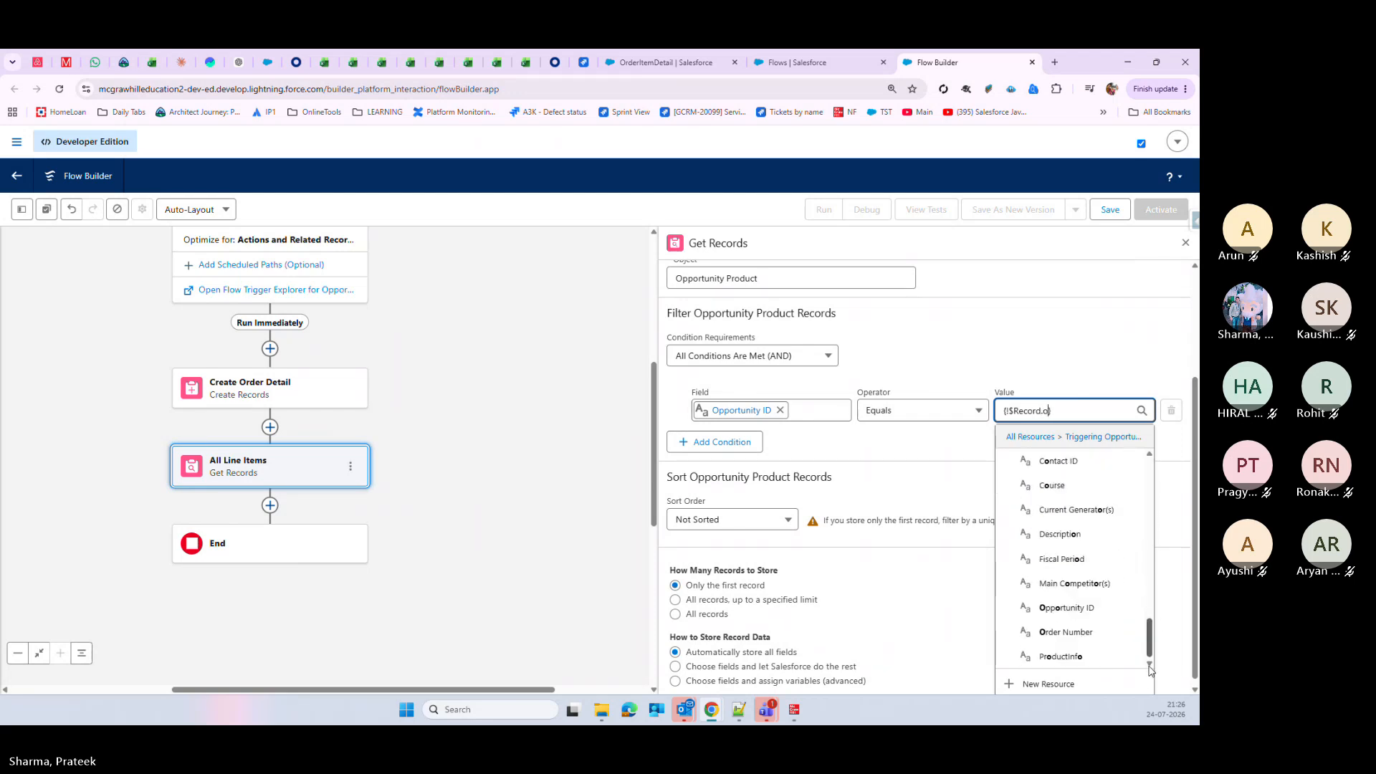
scroll(1080, 611, "down", 1)
left_click(1080, 611)
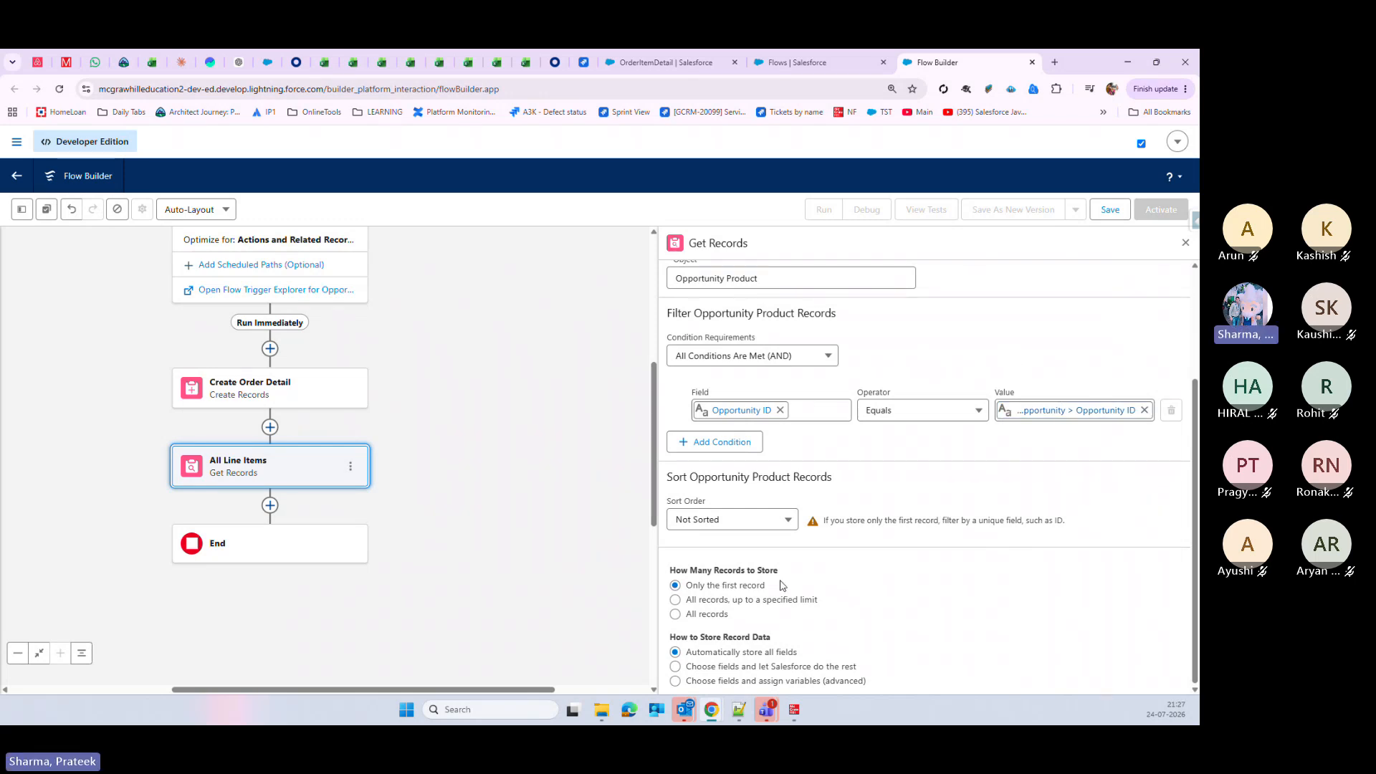
left_click(675, 615)
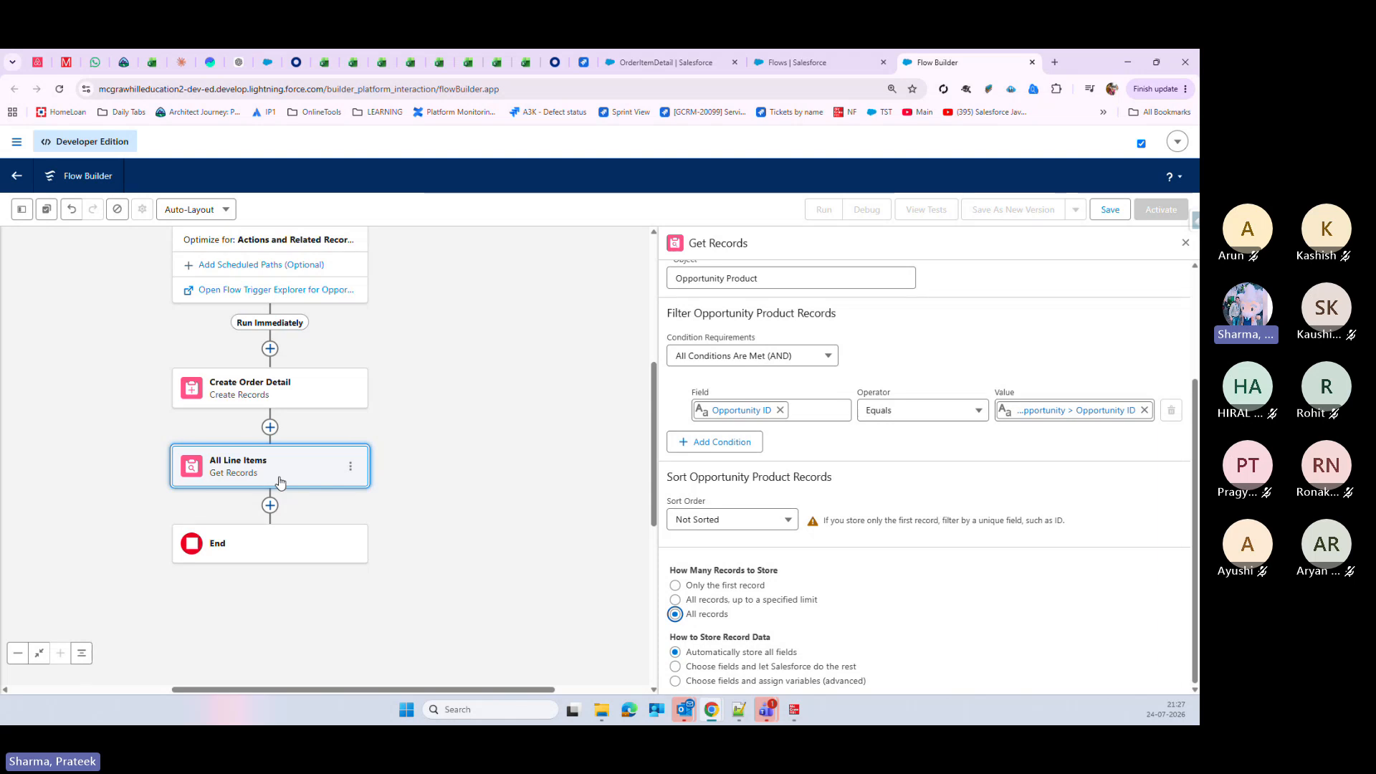
Step: Add a Loop labelled Line item Iteration after All Line Items, iterating over the Opportunity Product from All Line Items collection
scroll(384, 418, "down", 2)
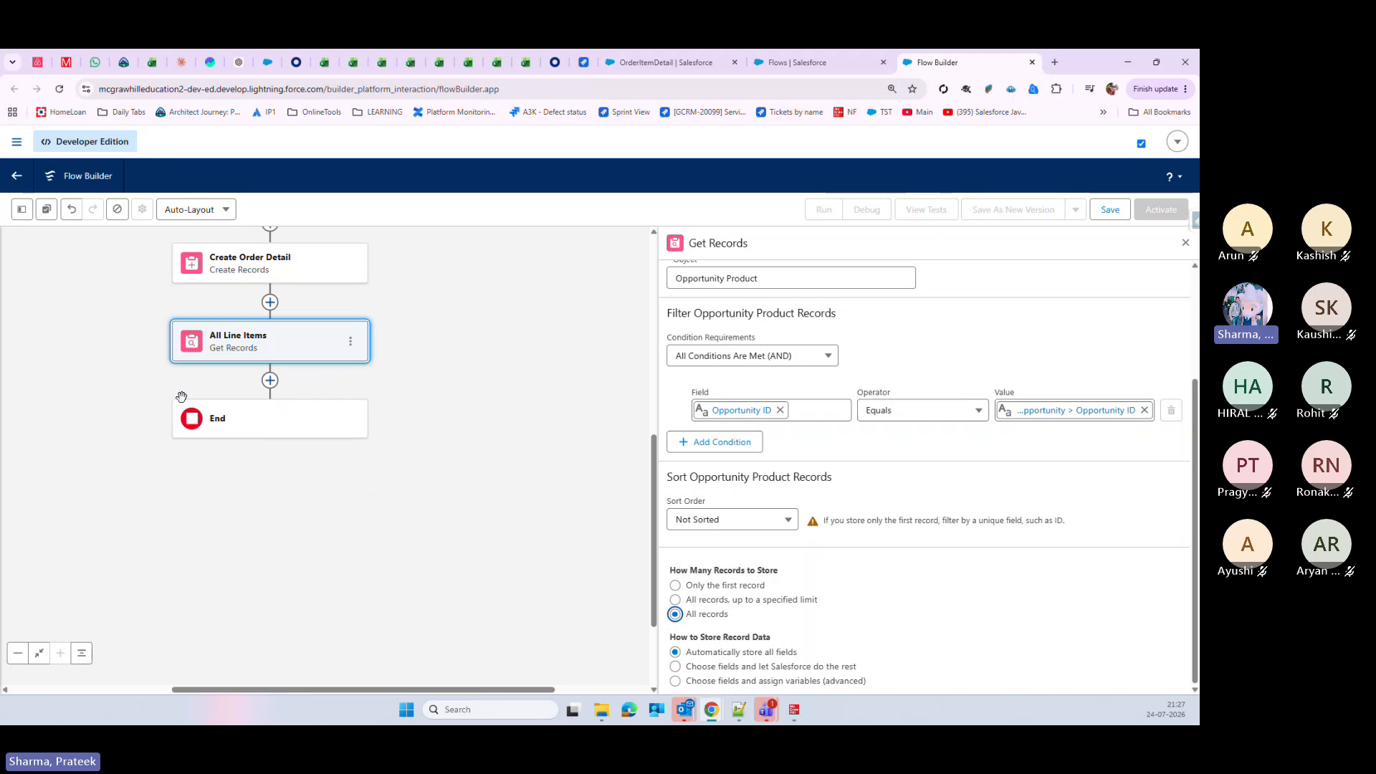
left_click(270, 380)
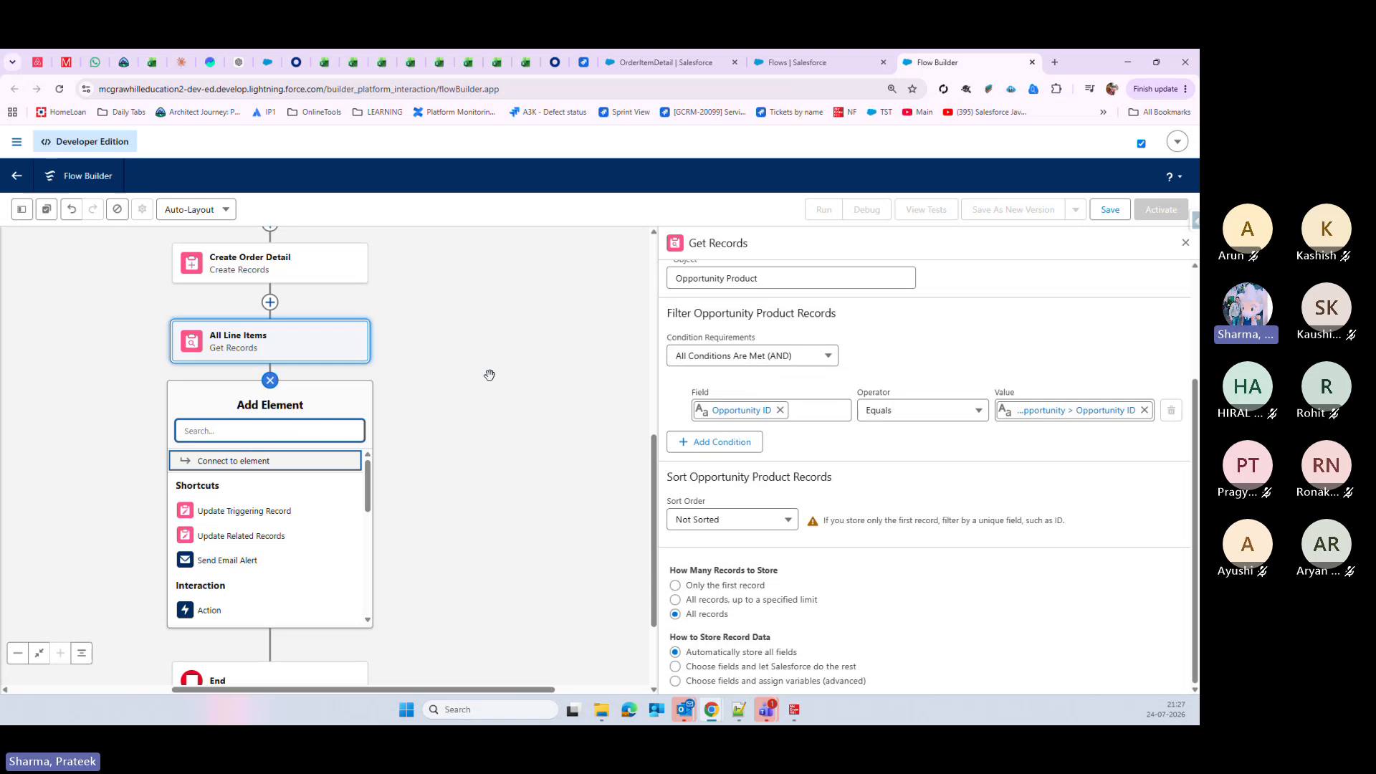
type("loop")
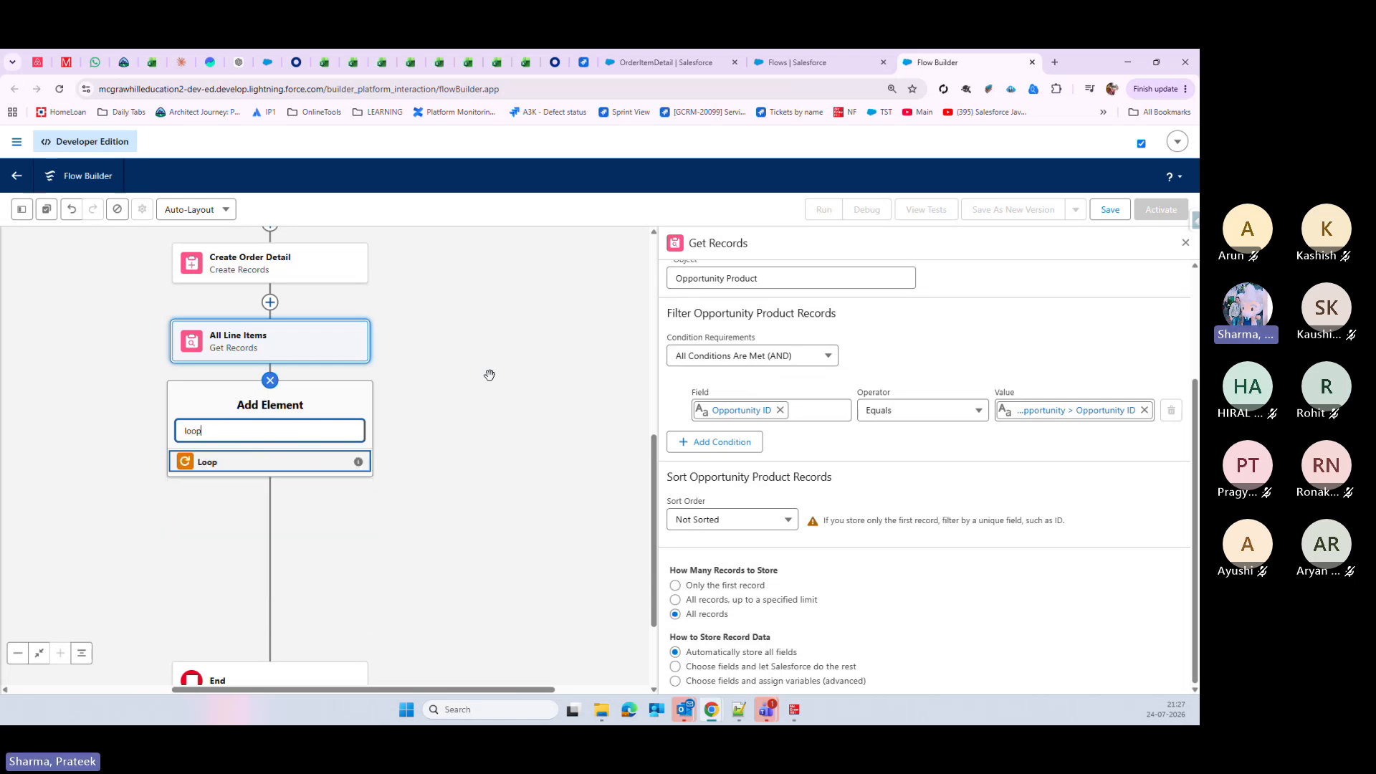
left_click(242, 467)
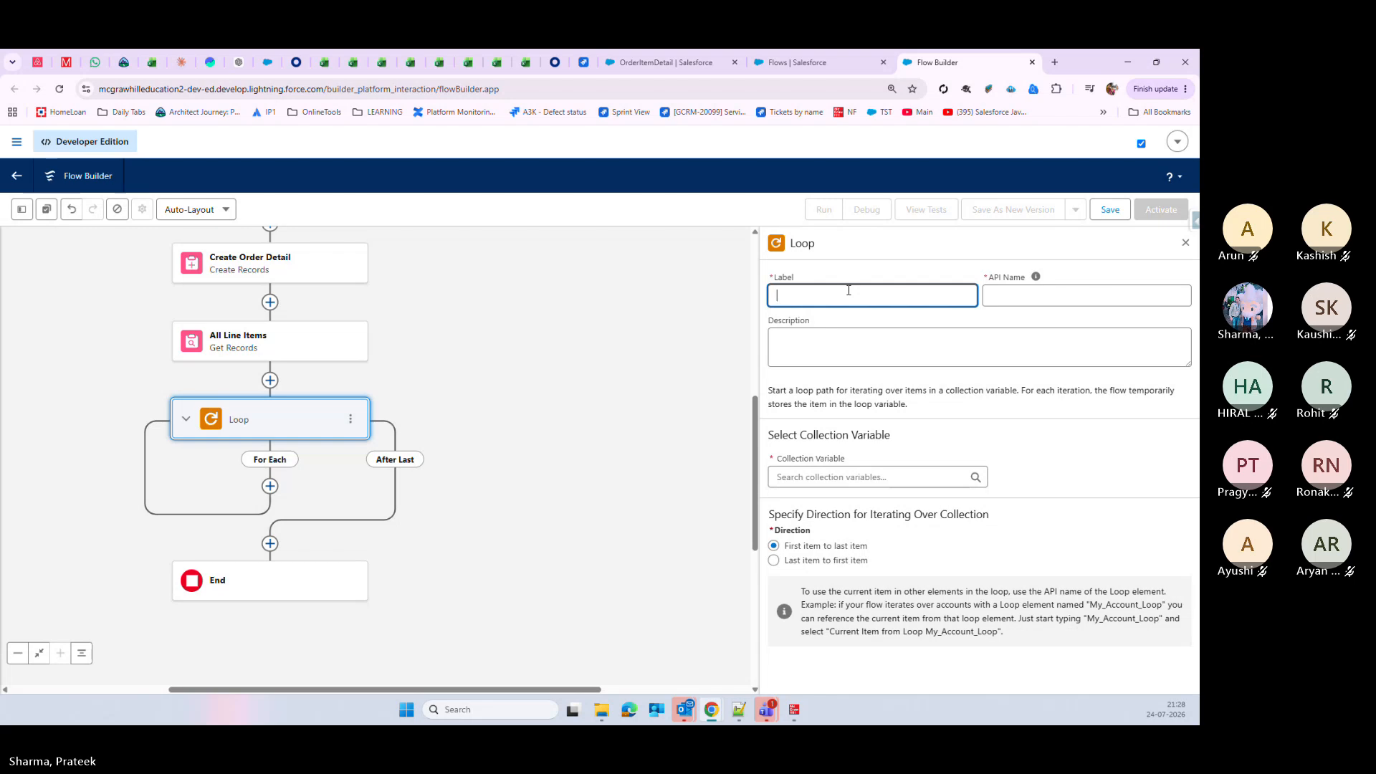
type("Line item ")
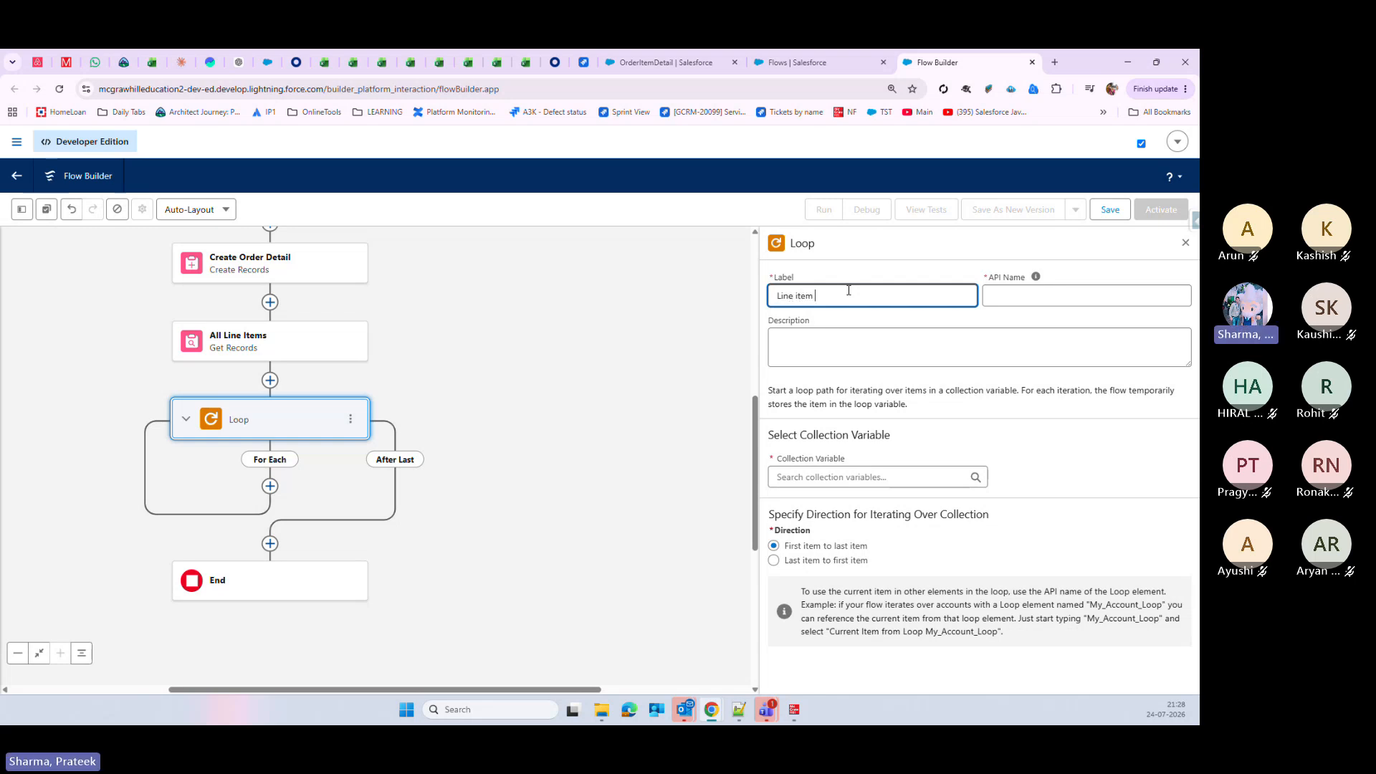
type("Iteration")
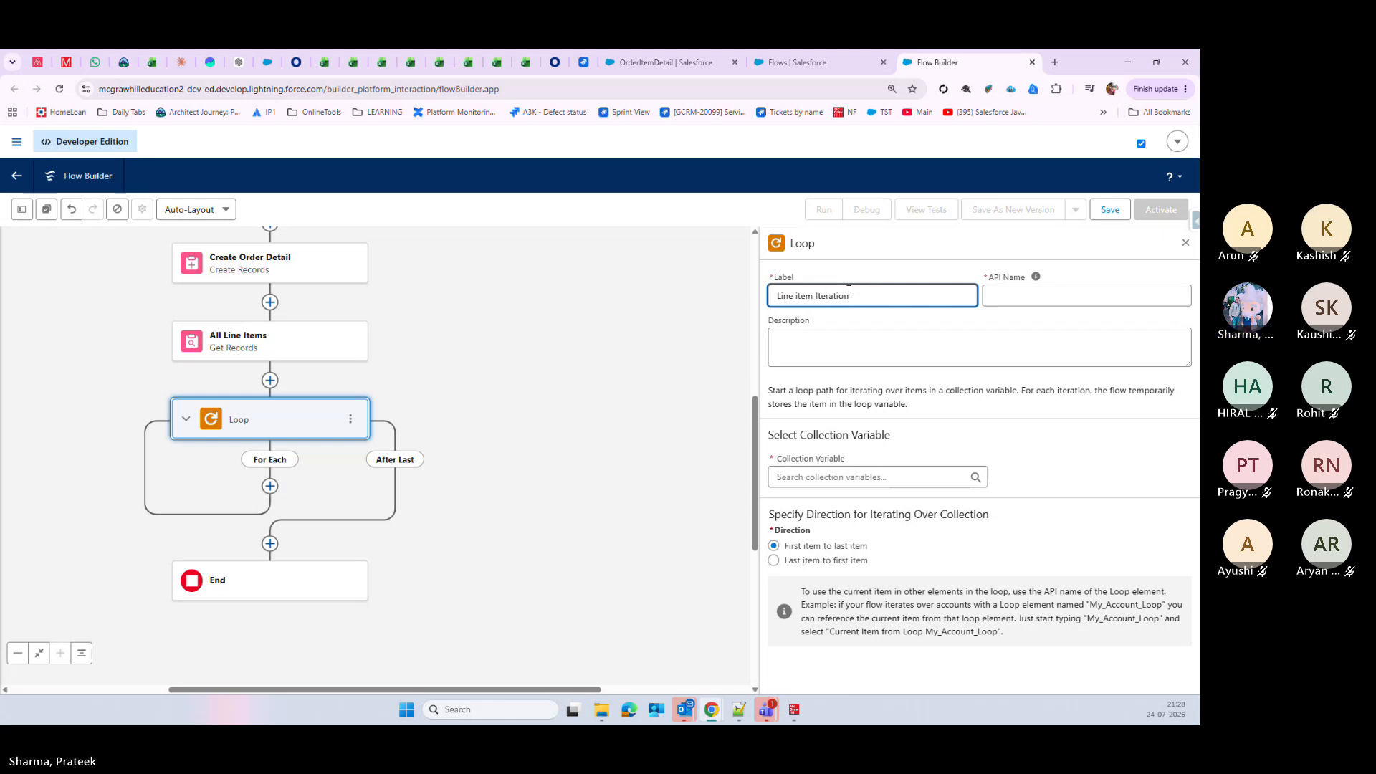
left_click(1003, 295)
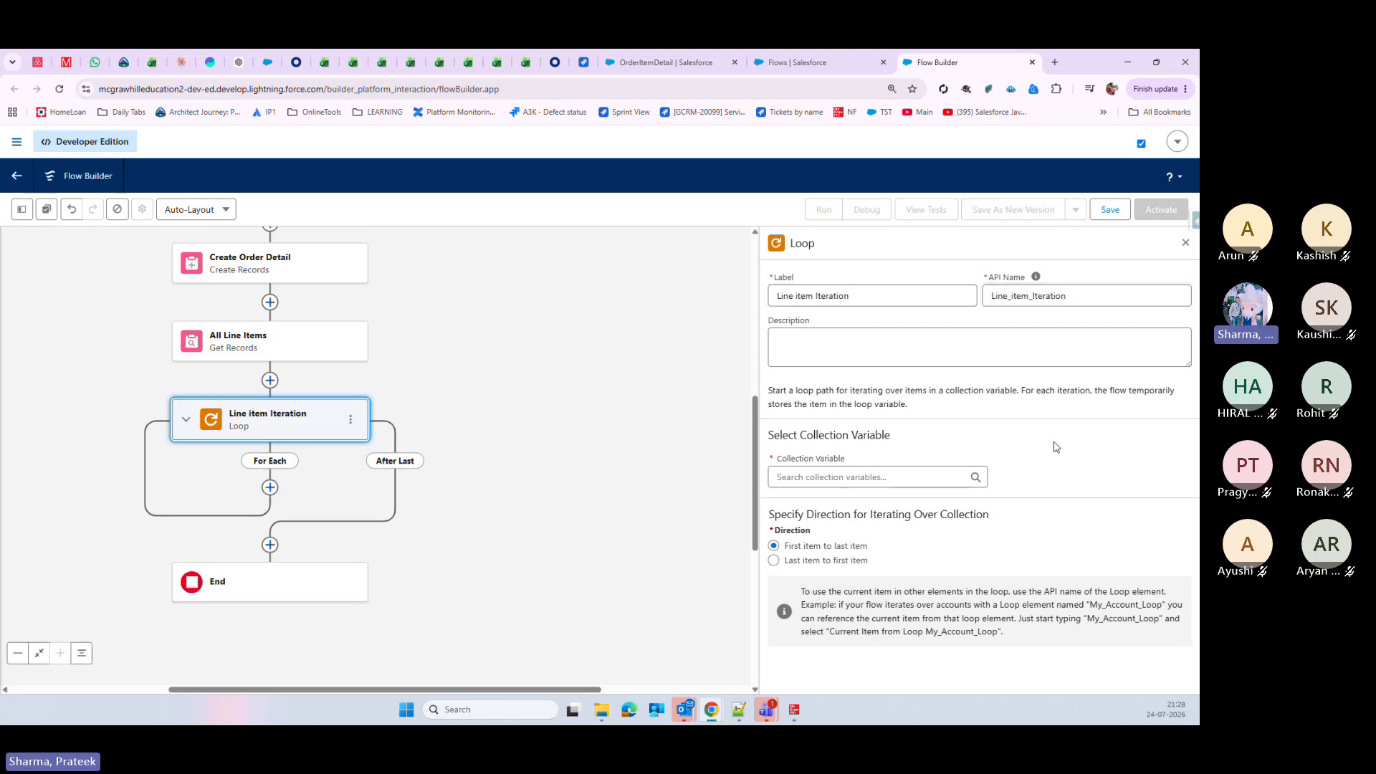
left_click(797, 478)
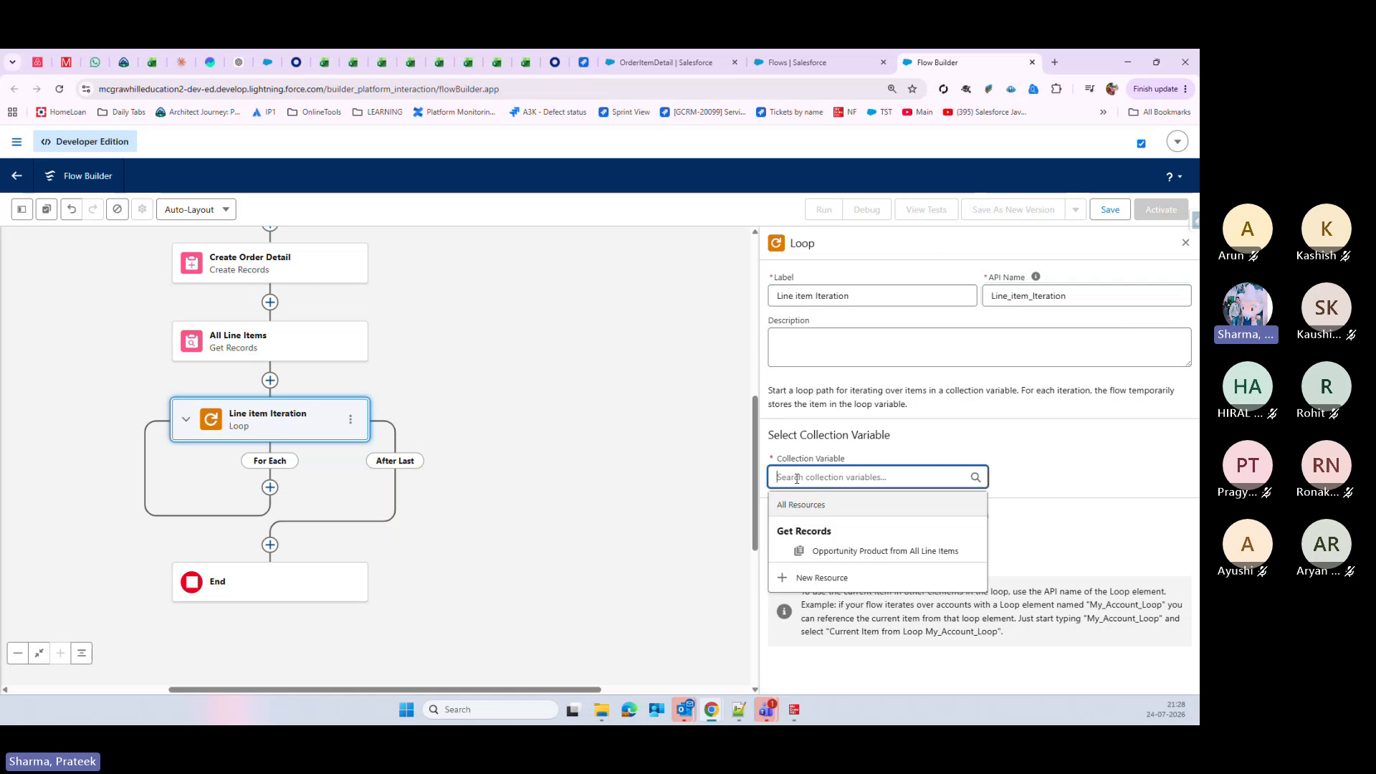
left_click(860, 551)
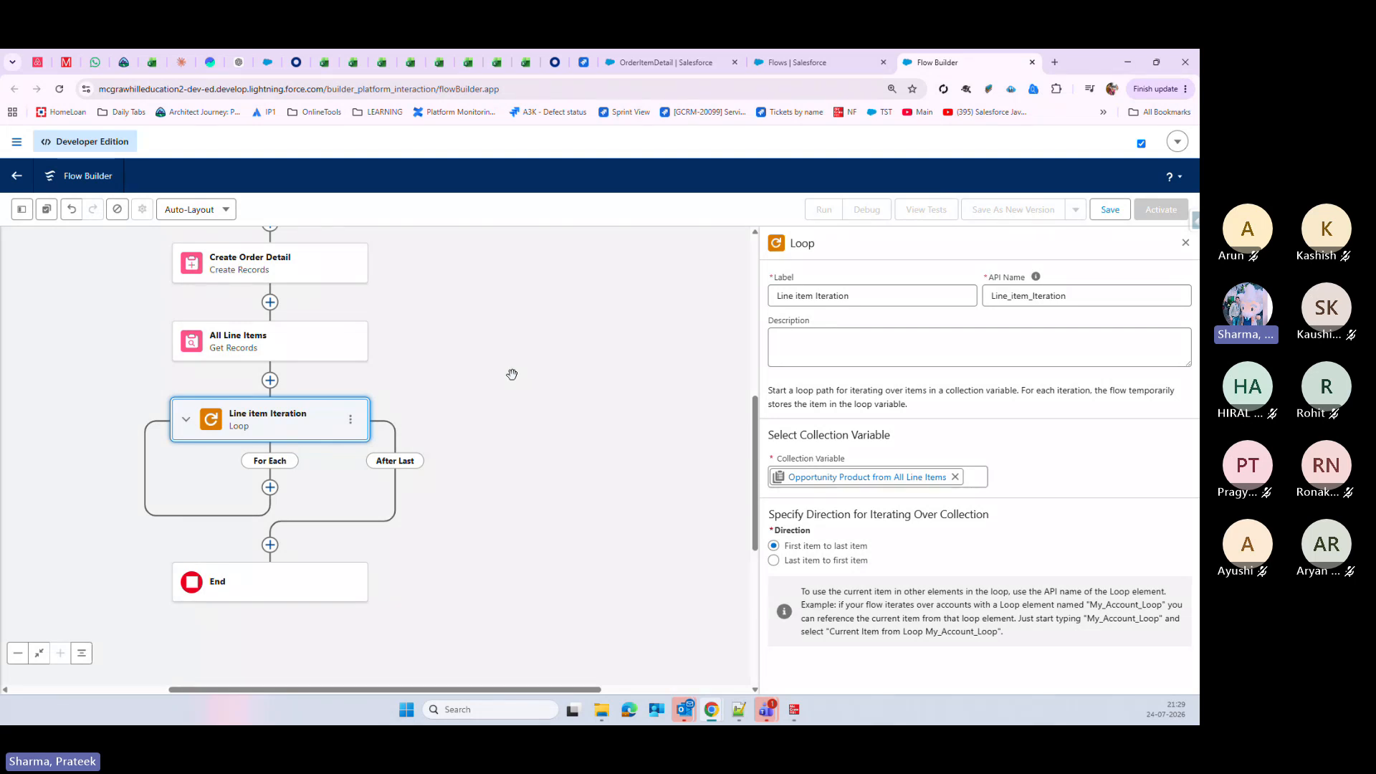
Step: Add an Assignment element to the For Each path of the Line item Iteration loop
left_click(270, 487)
scroll(566, 420, "down", 2)
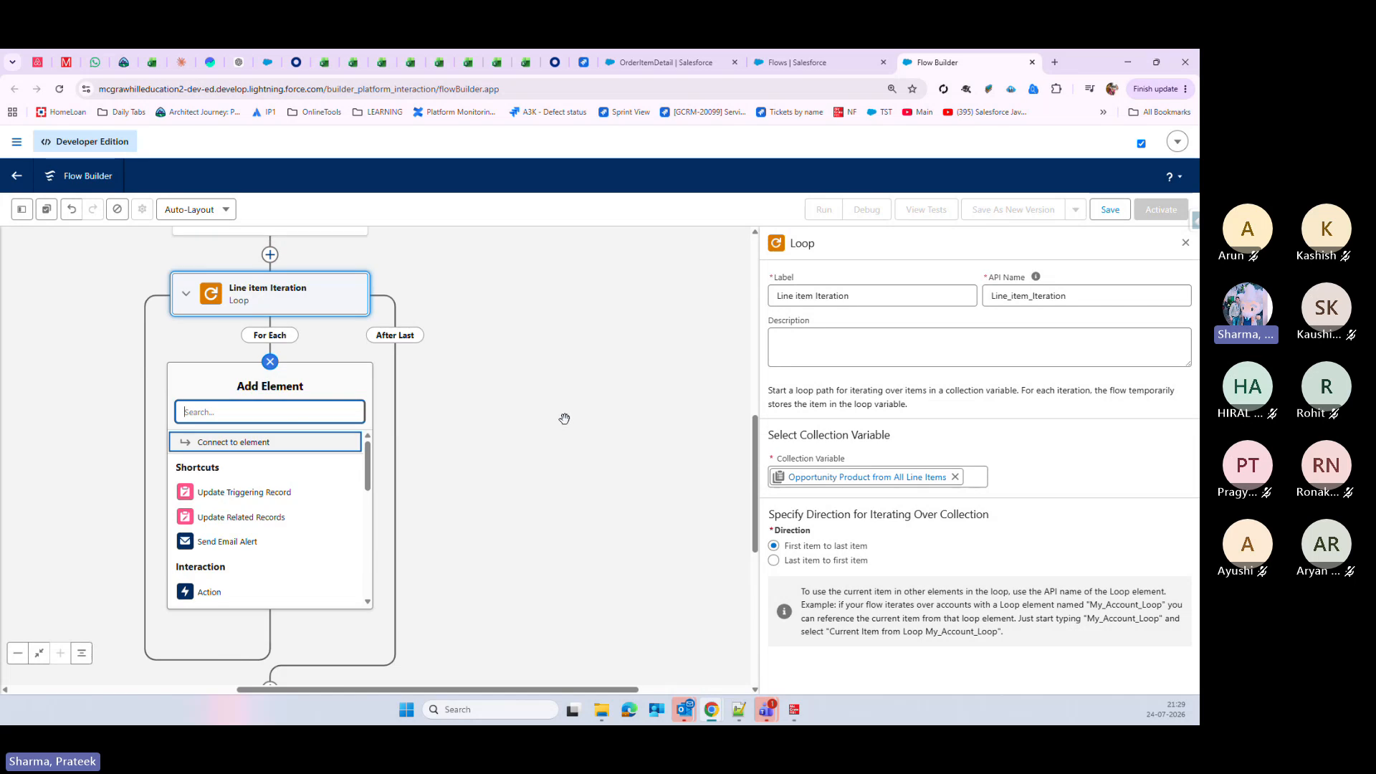
type("ass")
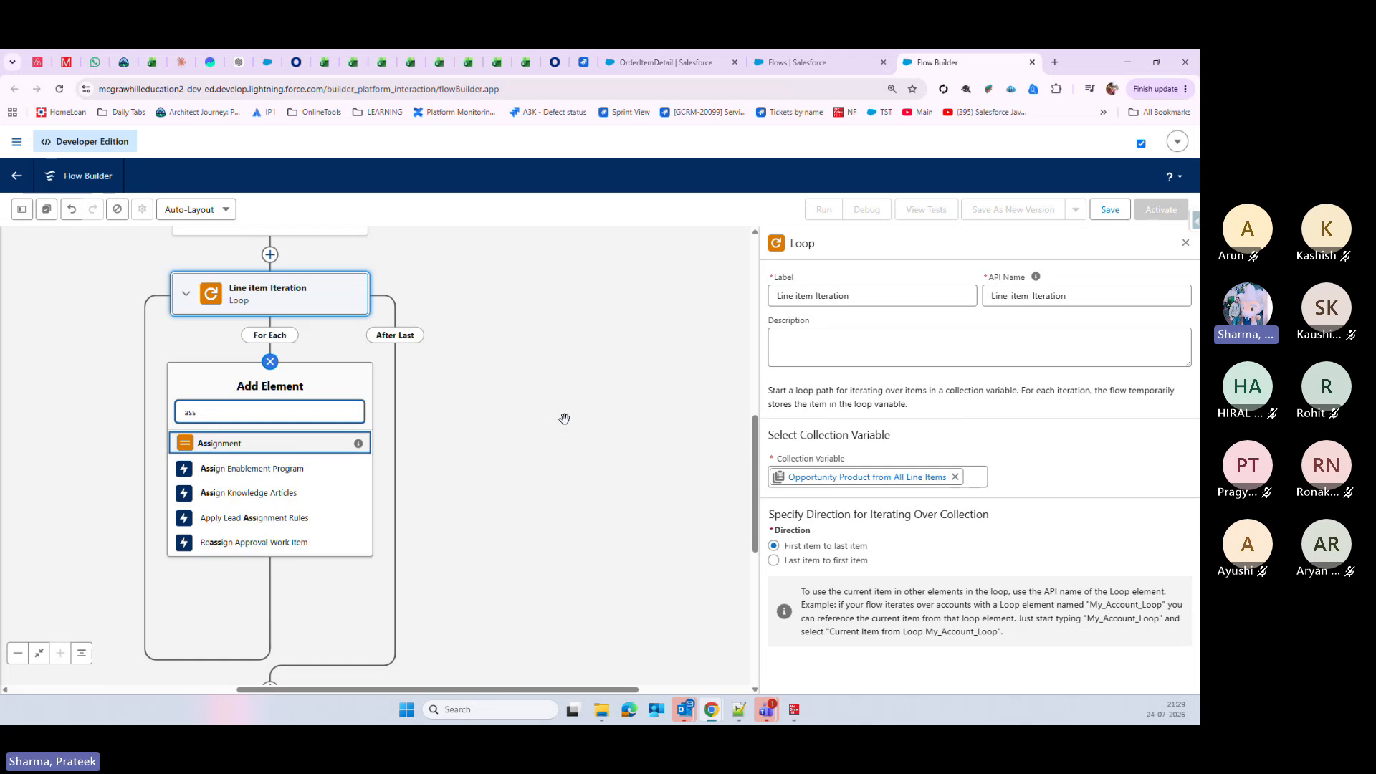
left_click(230, 441)
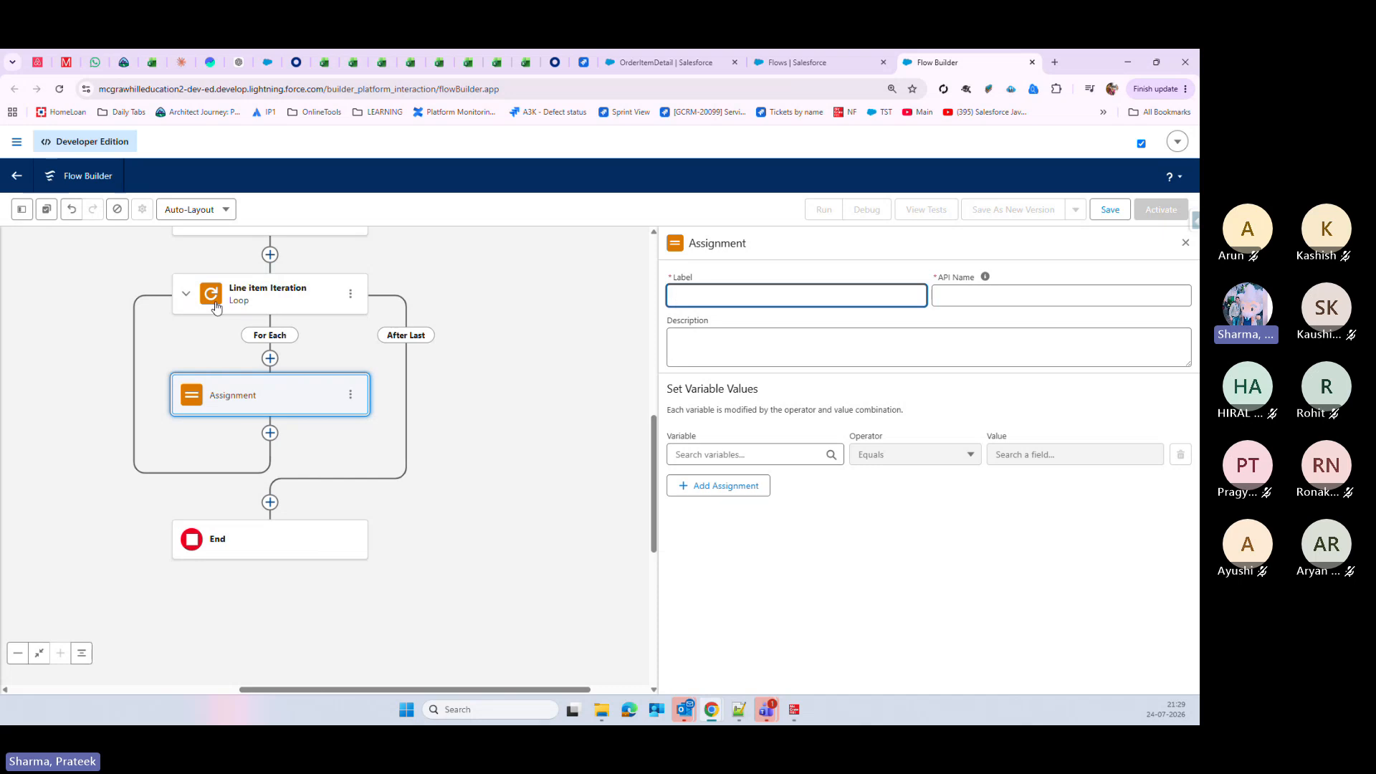
Step: Start a new Variable resource with the API name SingleOrderDetailItem and the data type Record
left_click(20, 210)
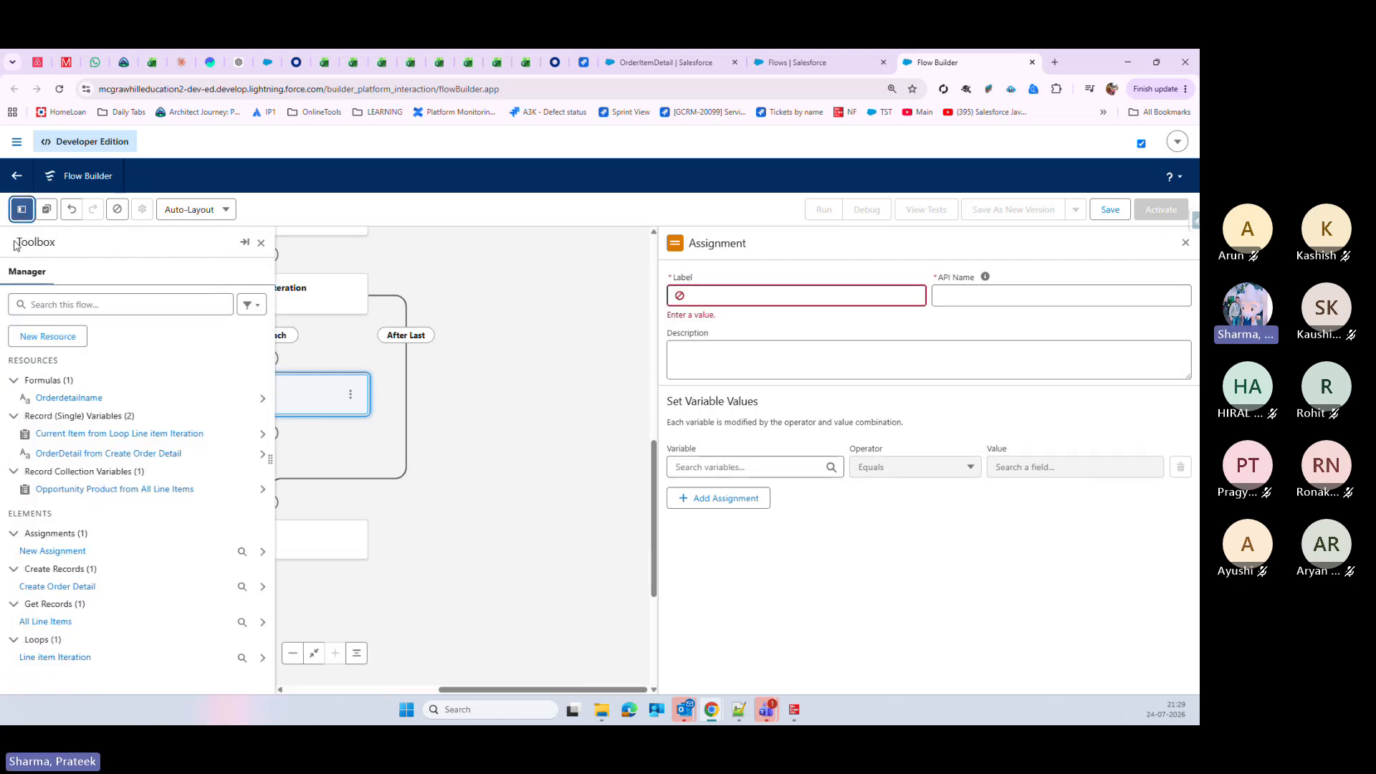
left_click(65, 340)
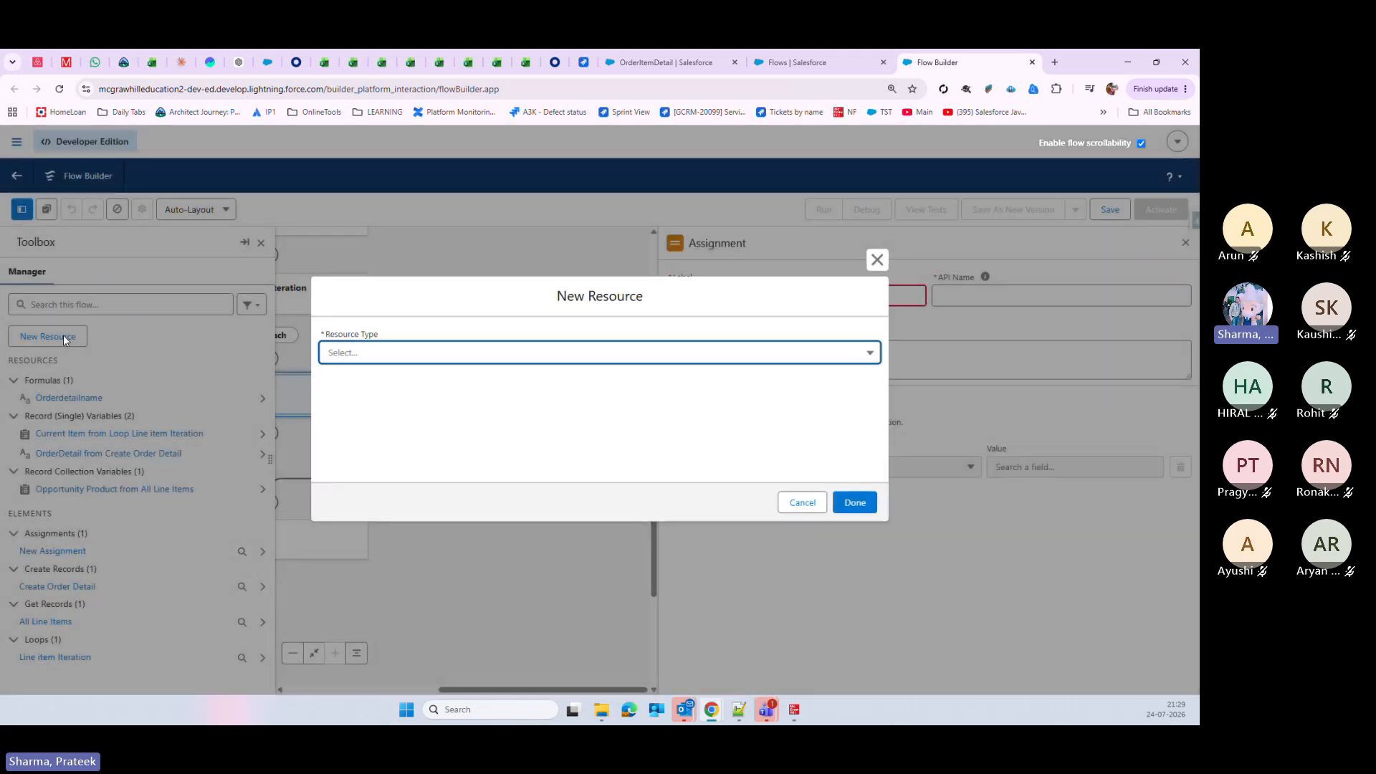
left_click(400, 356)
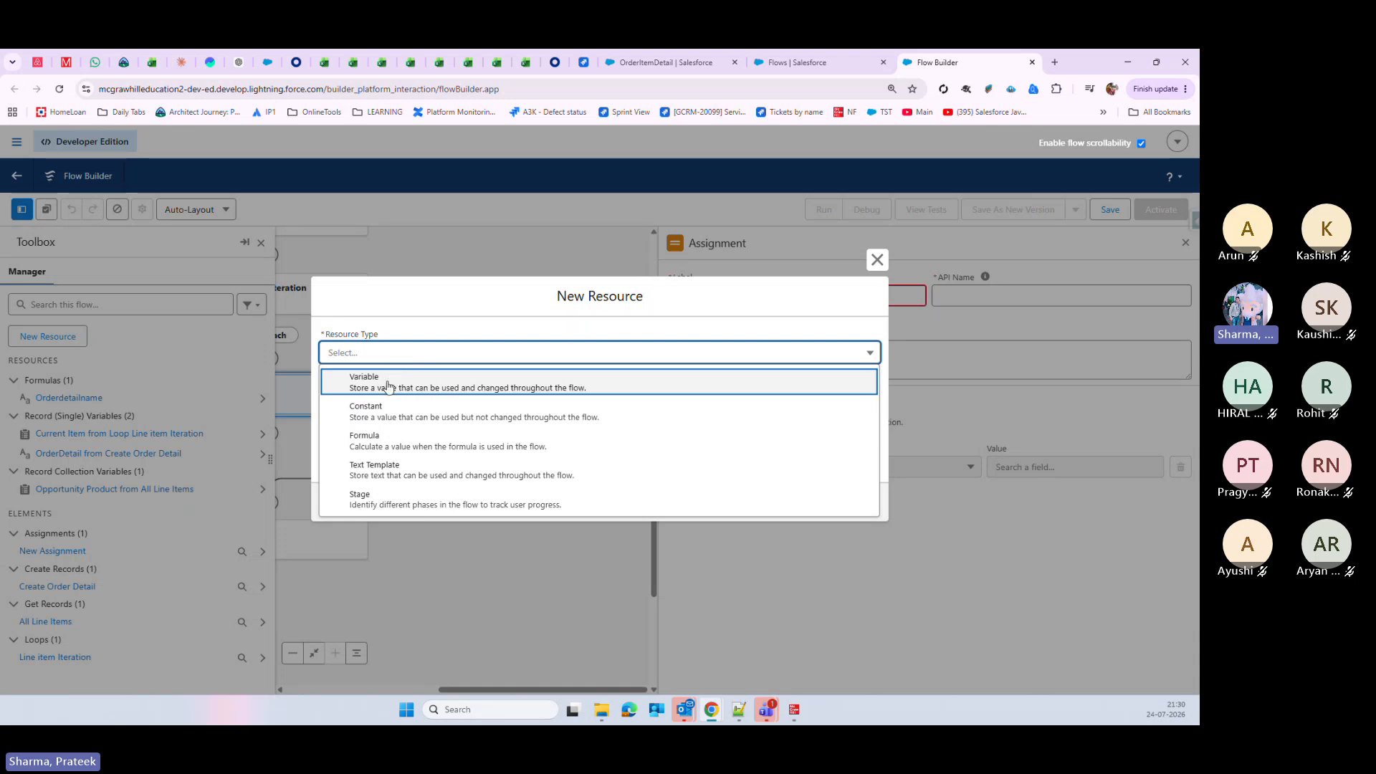
left_click(388, 385)
left_click(388, 375)
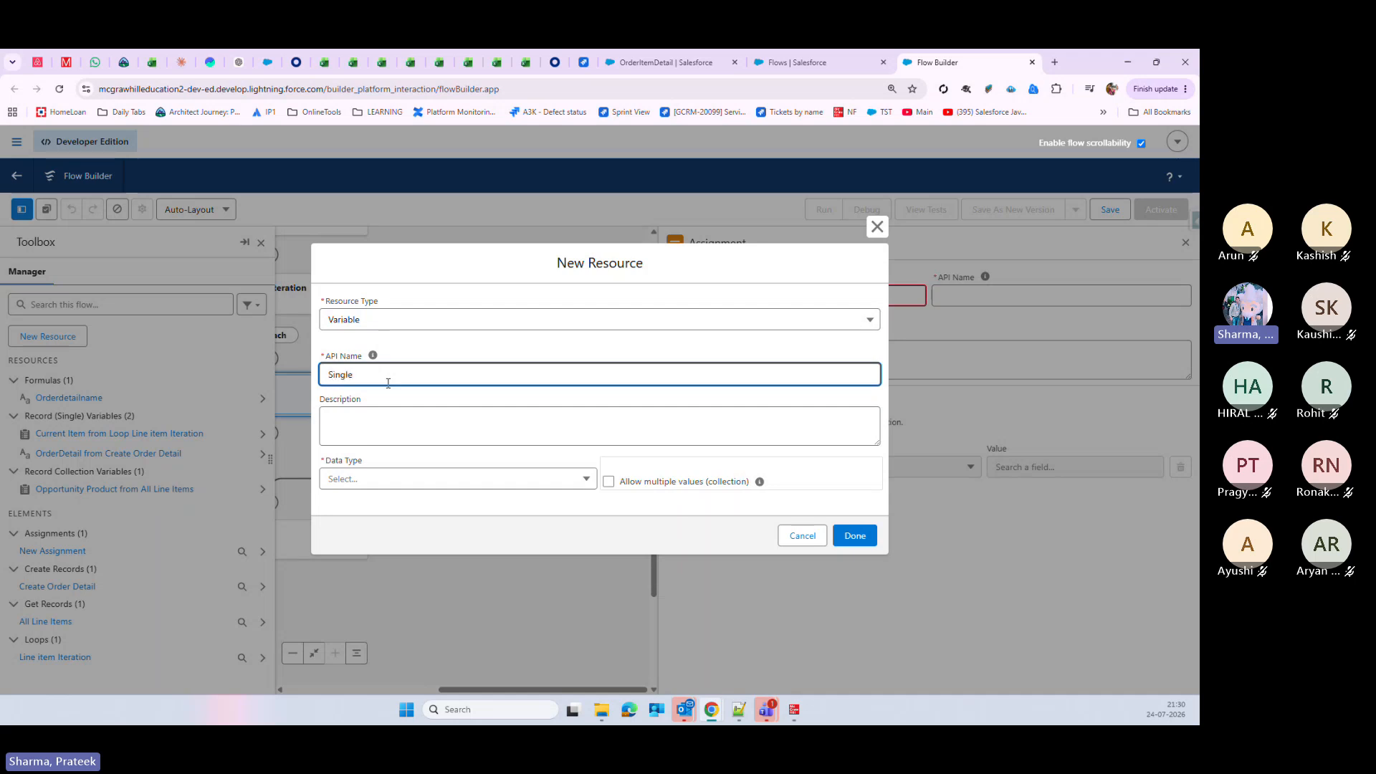
type("OrderDetailI")
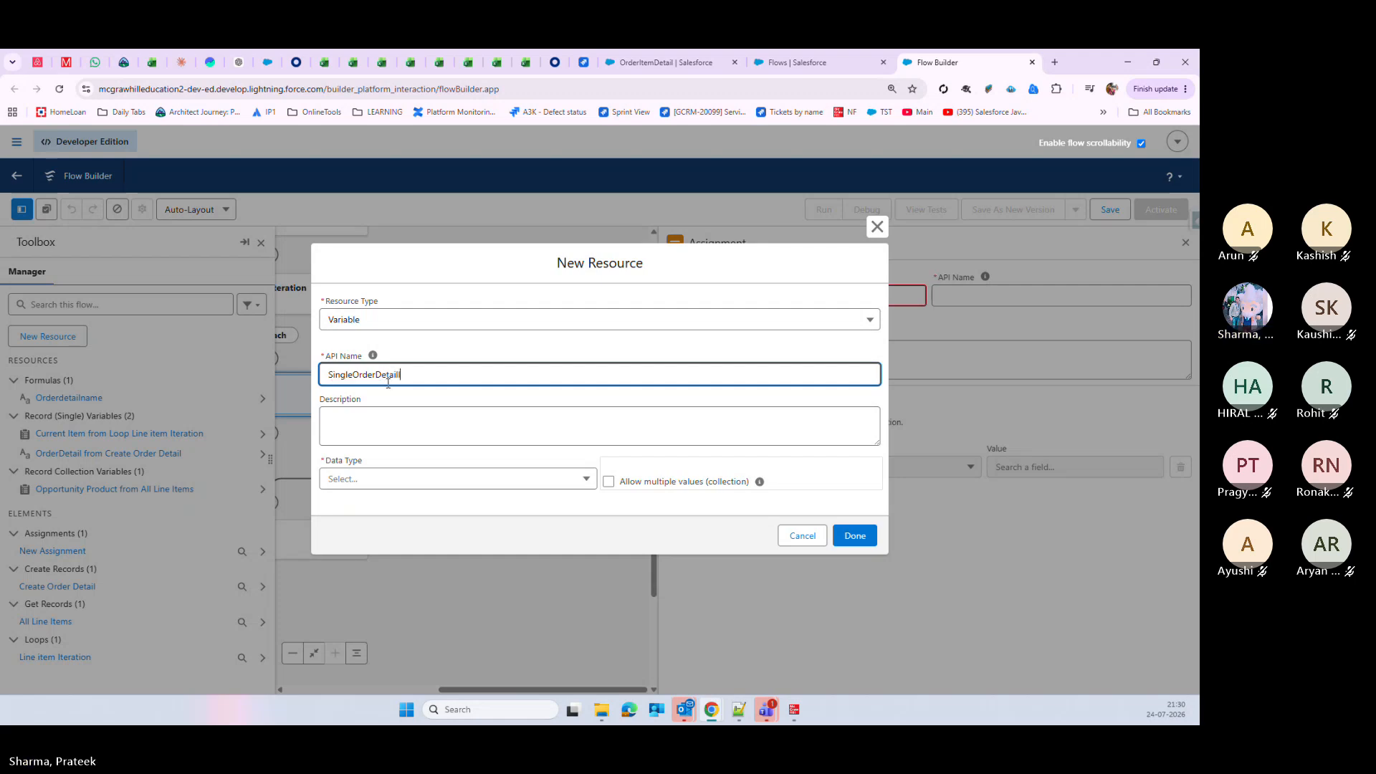
type("tem")
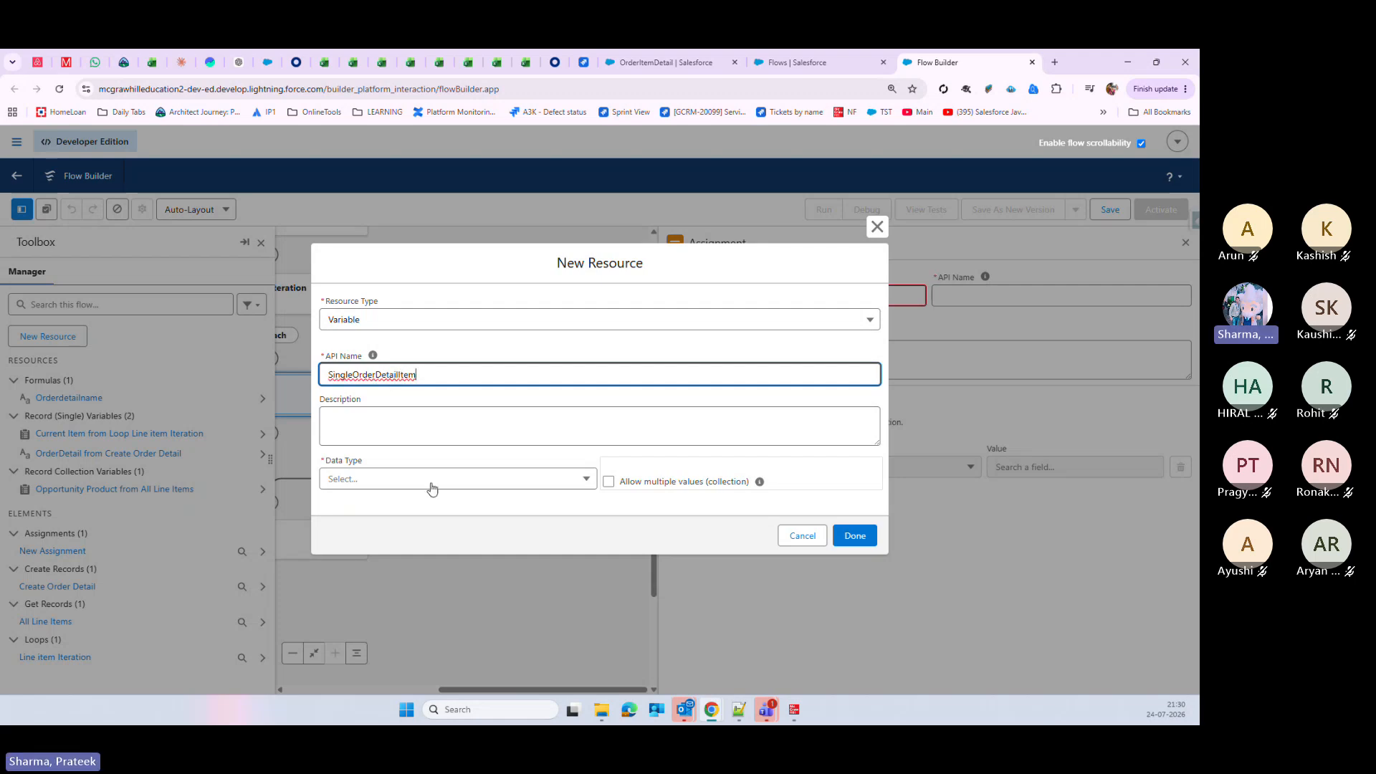
left_click(400, 479)
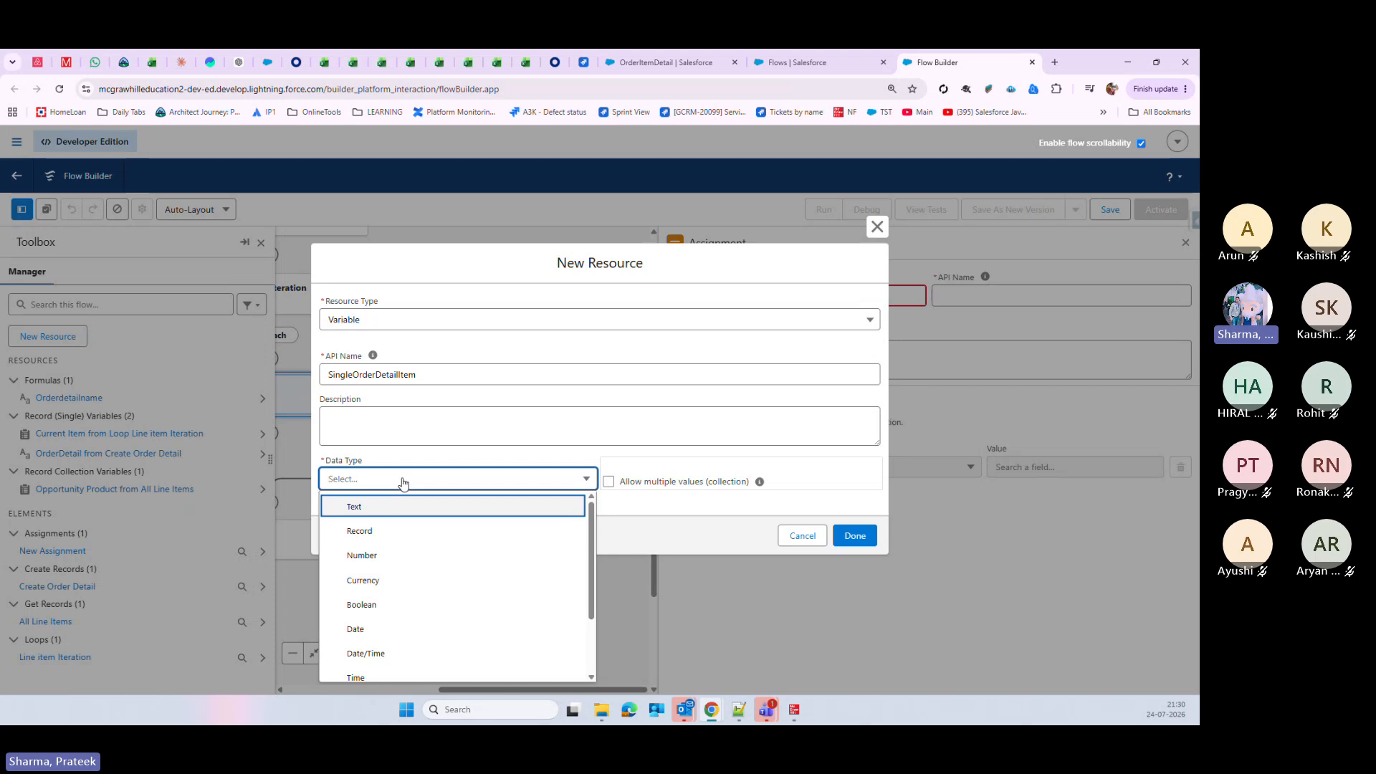
left_click(360, 532)
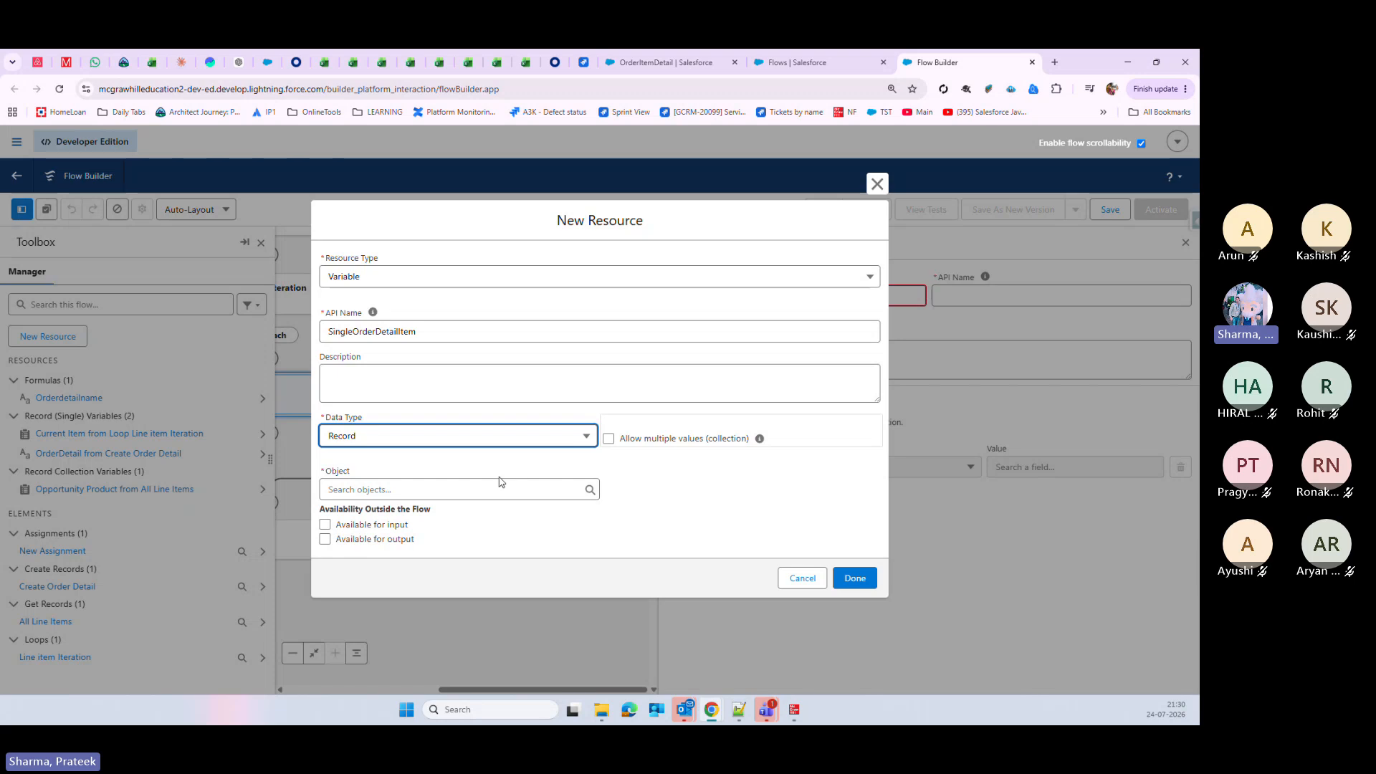
Step: Search the available objects for order items and set the SingleOrderDetailItem variable's object to Order Product
left_click(367, 489)
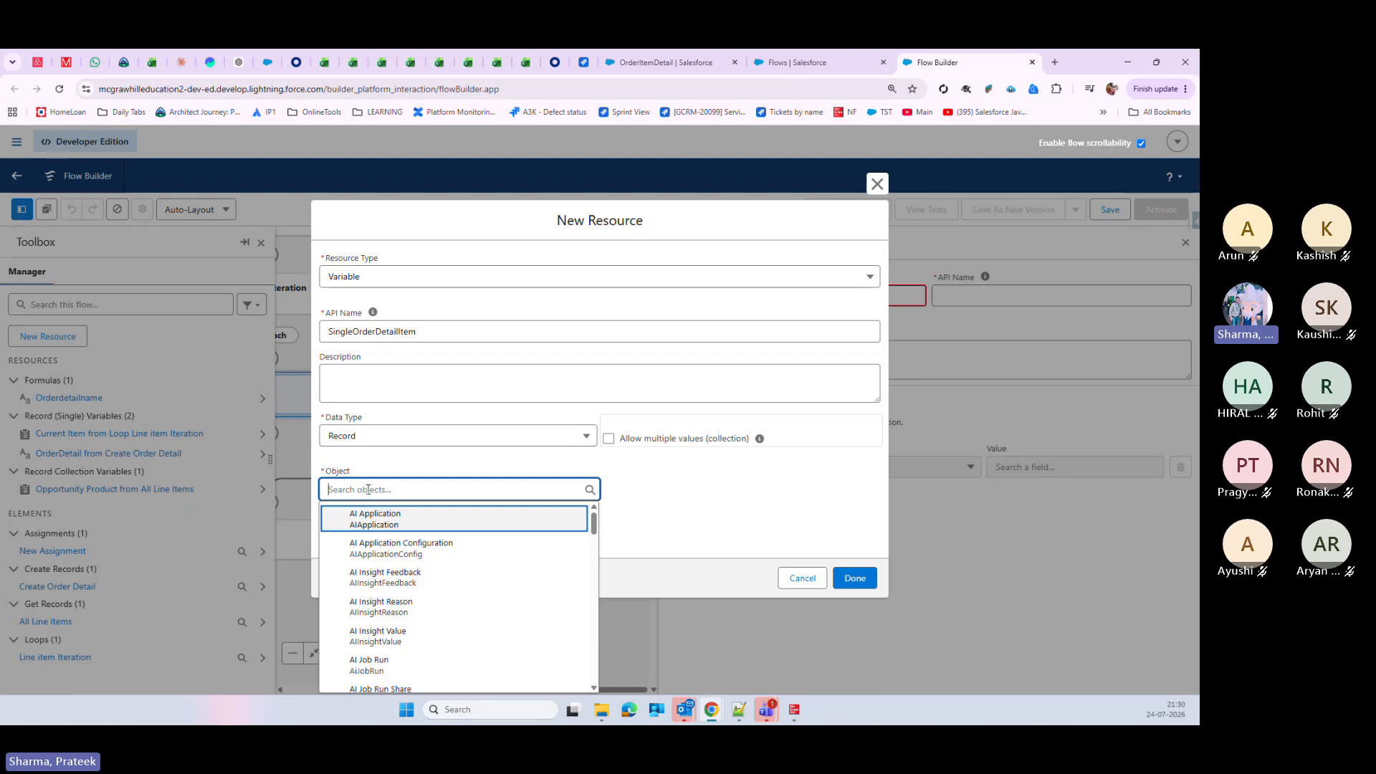
type("order")
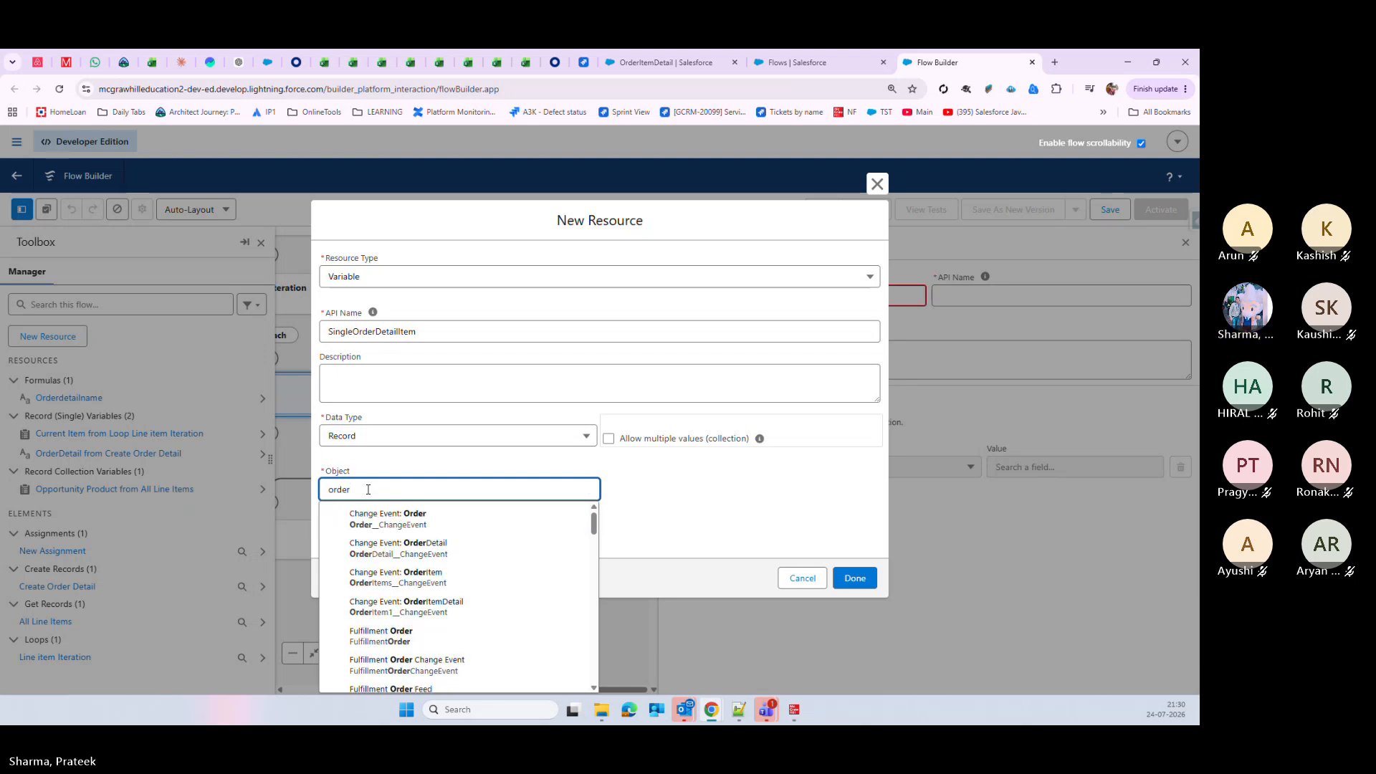
type("li")
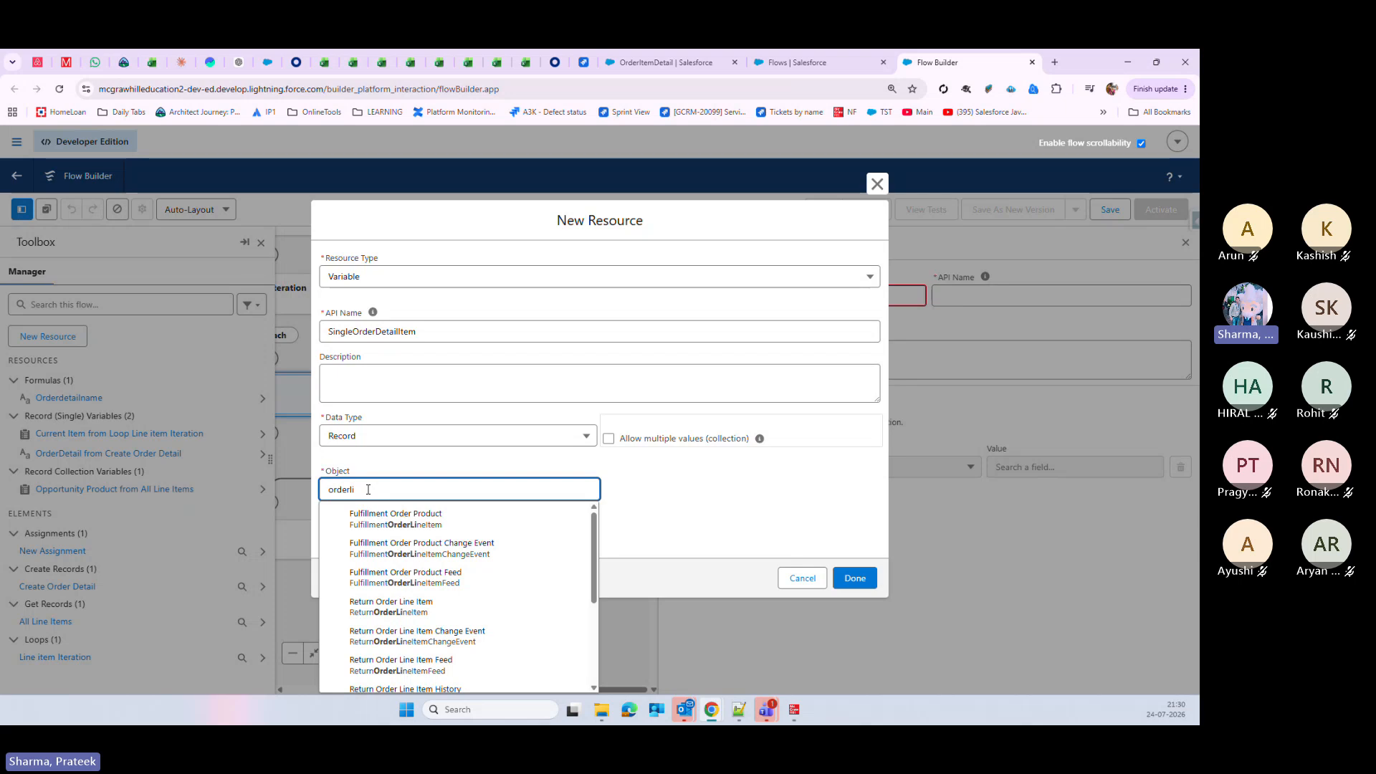
scroll(538, 629, "down", 2)
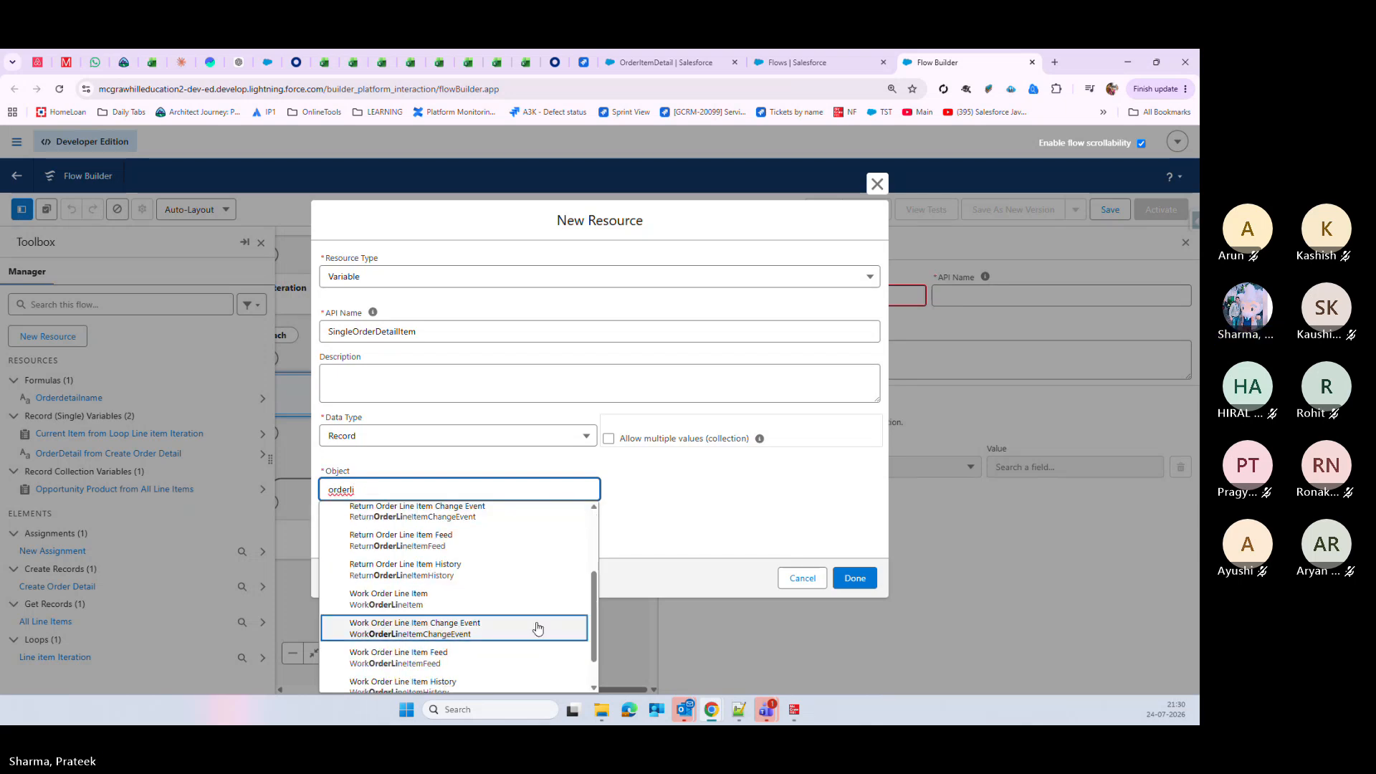
scroll(539, 629, "up", 2)
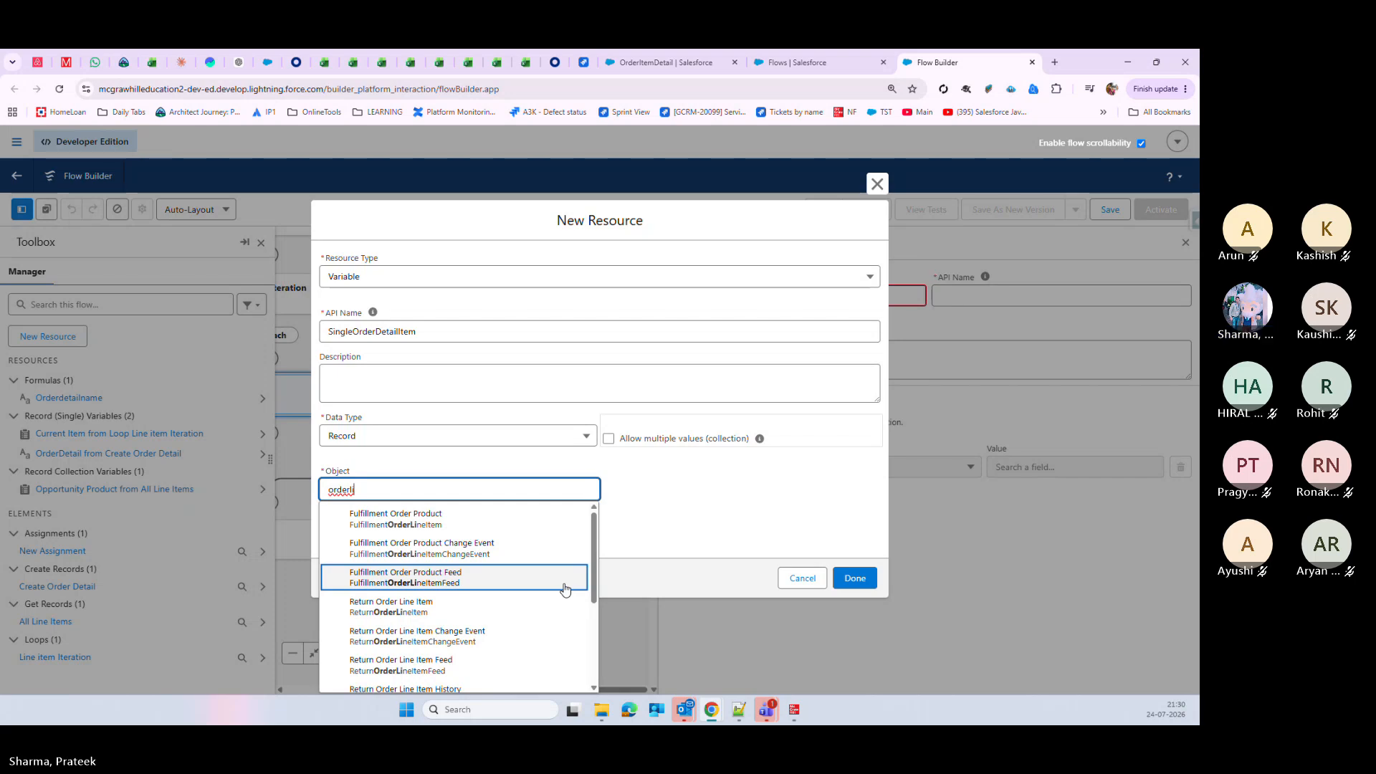
key("BackSpace")
key("BackSpace")
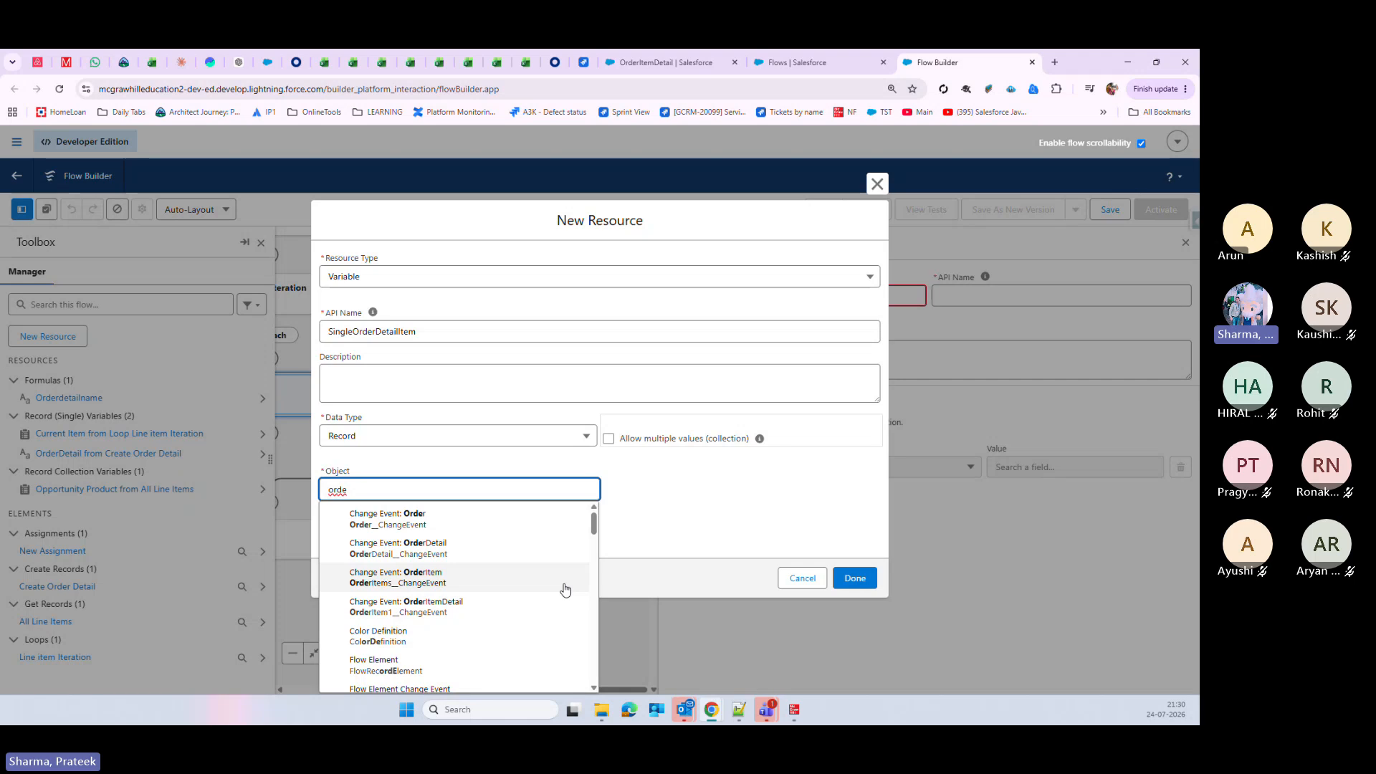
type("r")
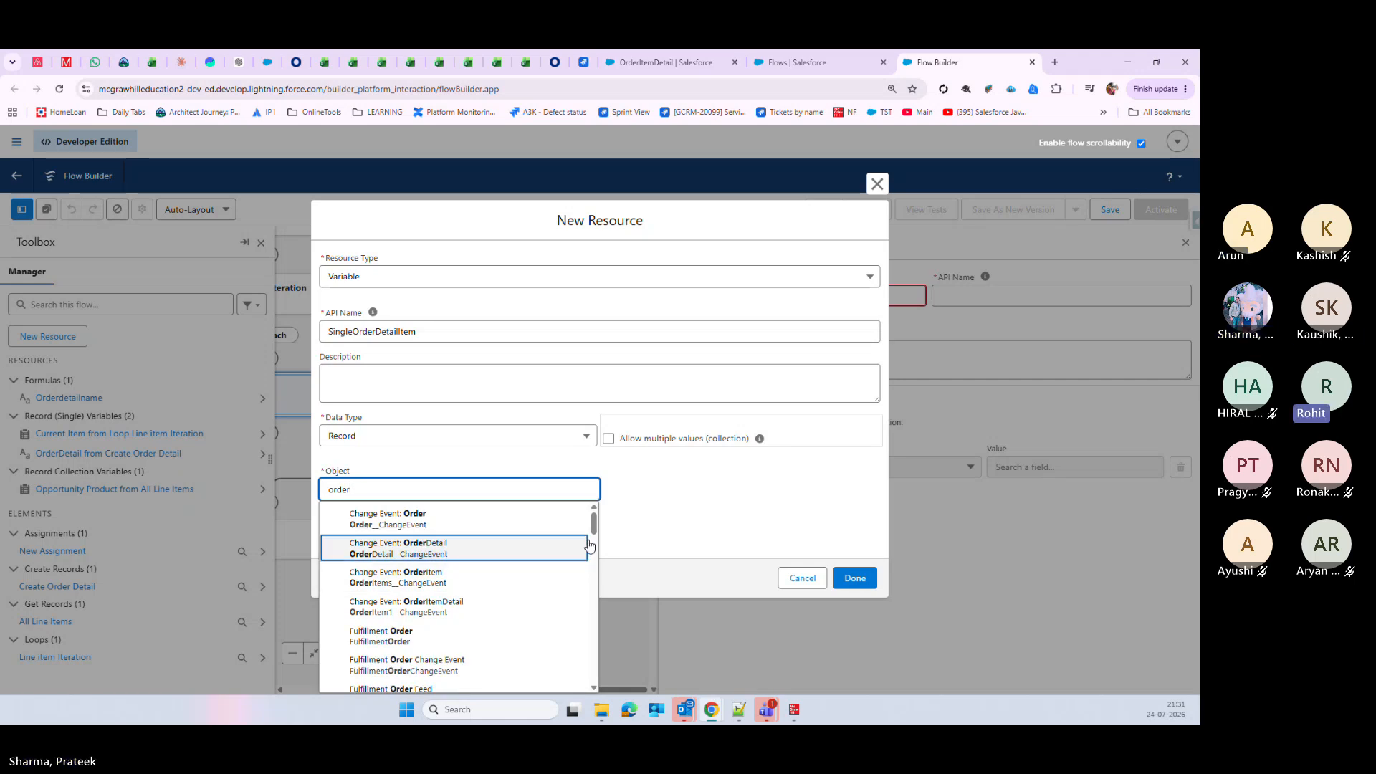
left_click_drag(593, 527, 593, 533)
left_click(377, 490)
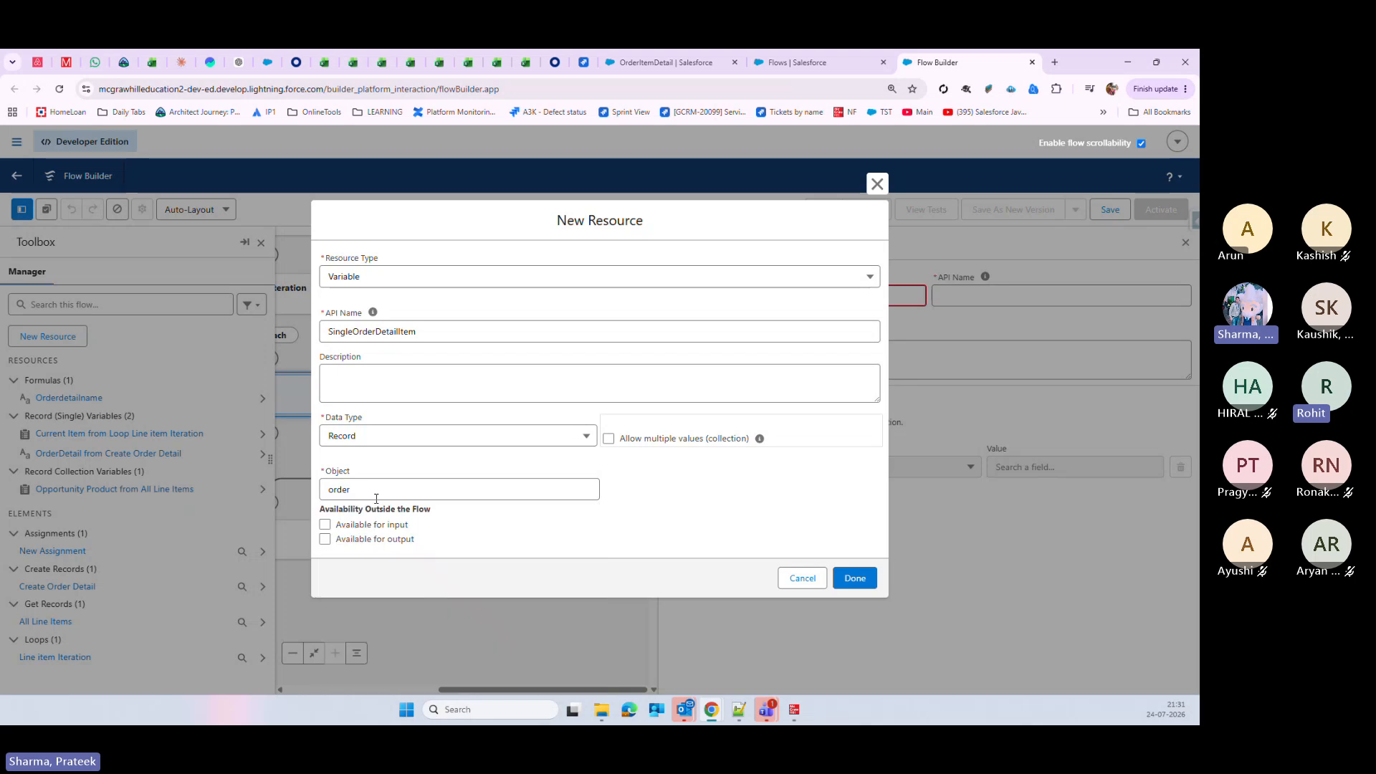
type("ite")
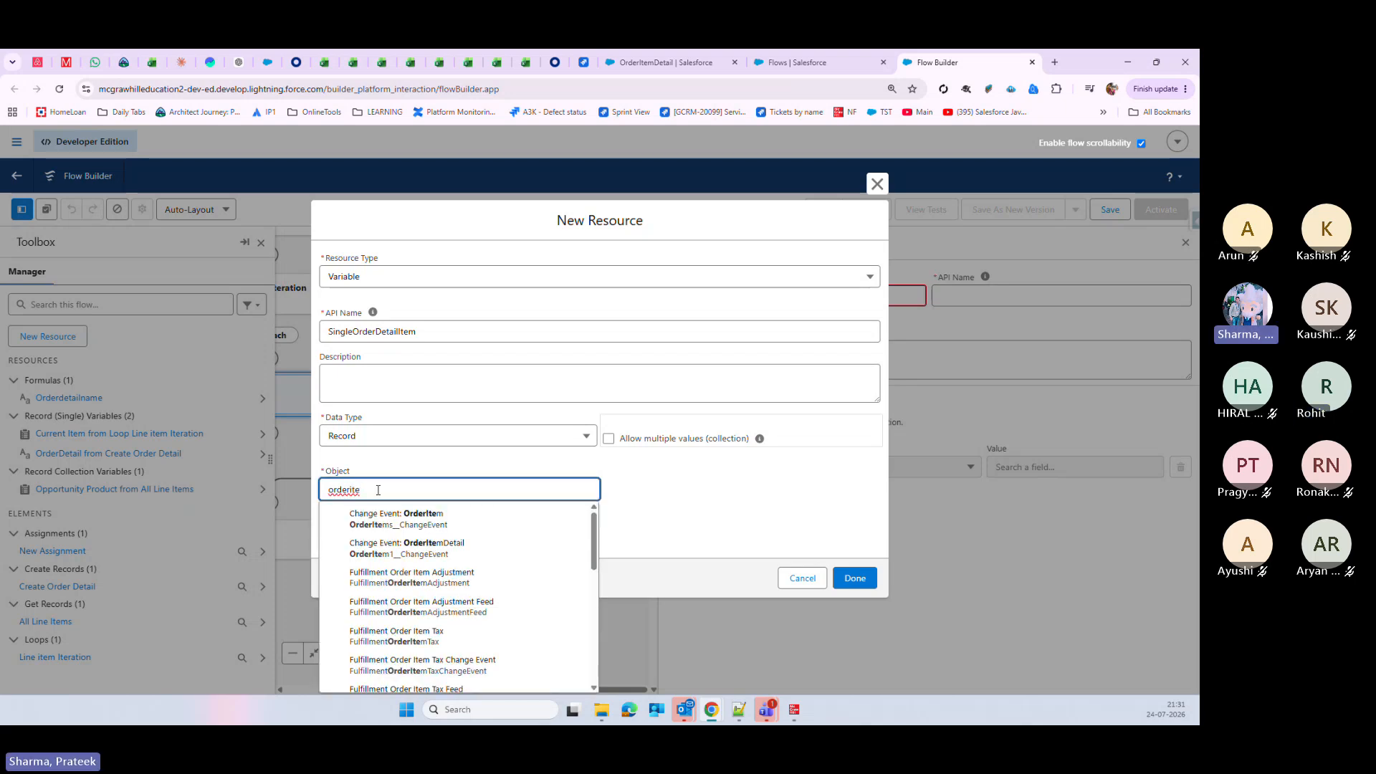
left_click_drag(594, 525, 585, 569)
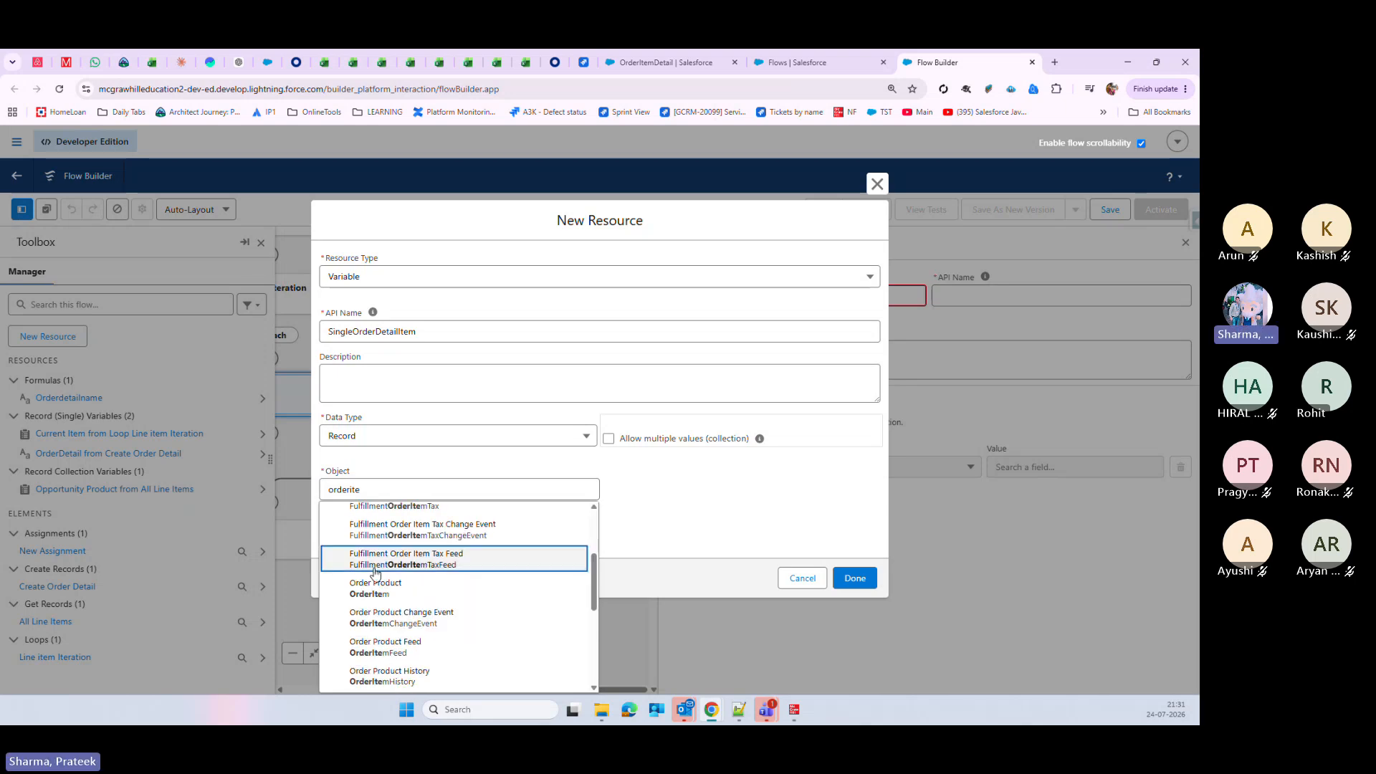
left_click(400, 595)
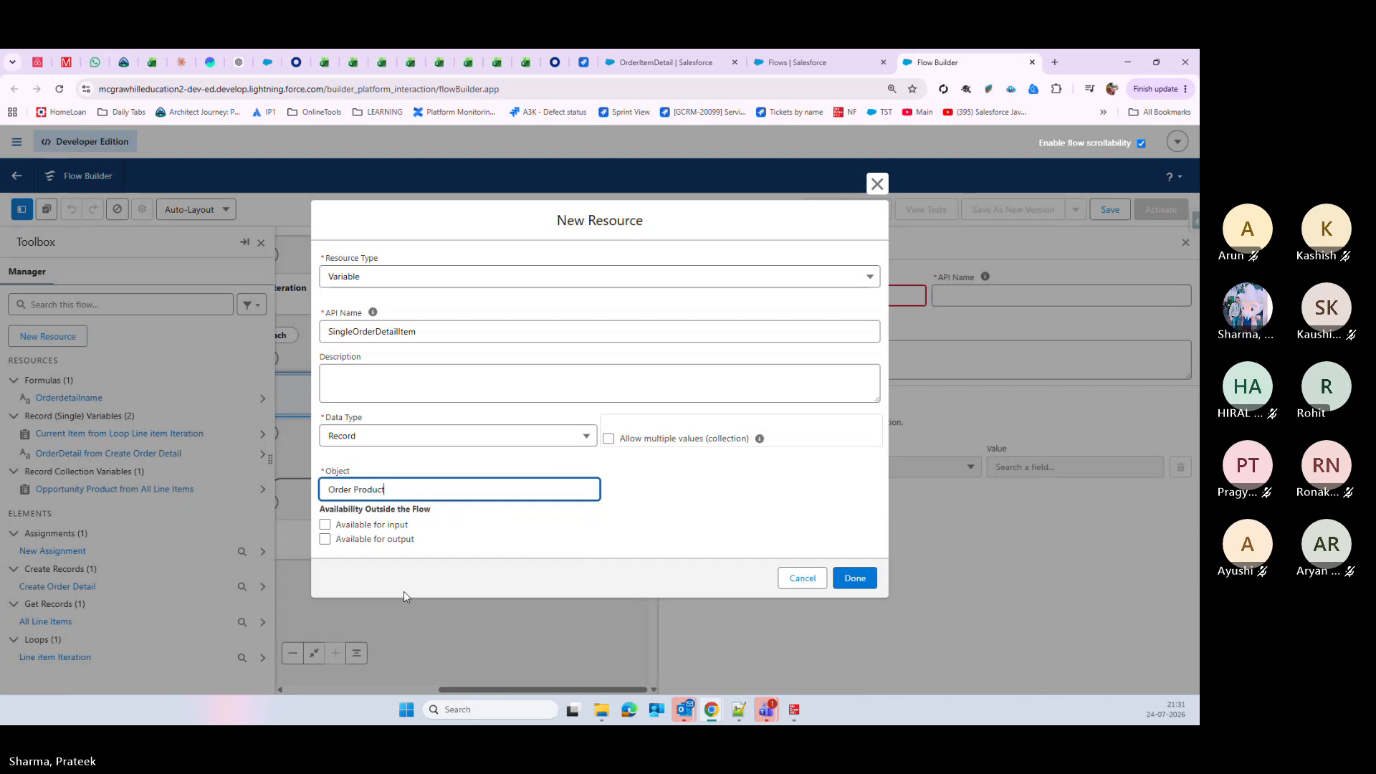
left_click(445, 488)
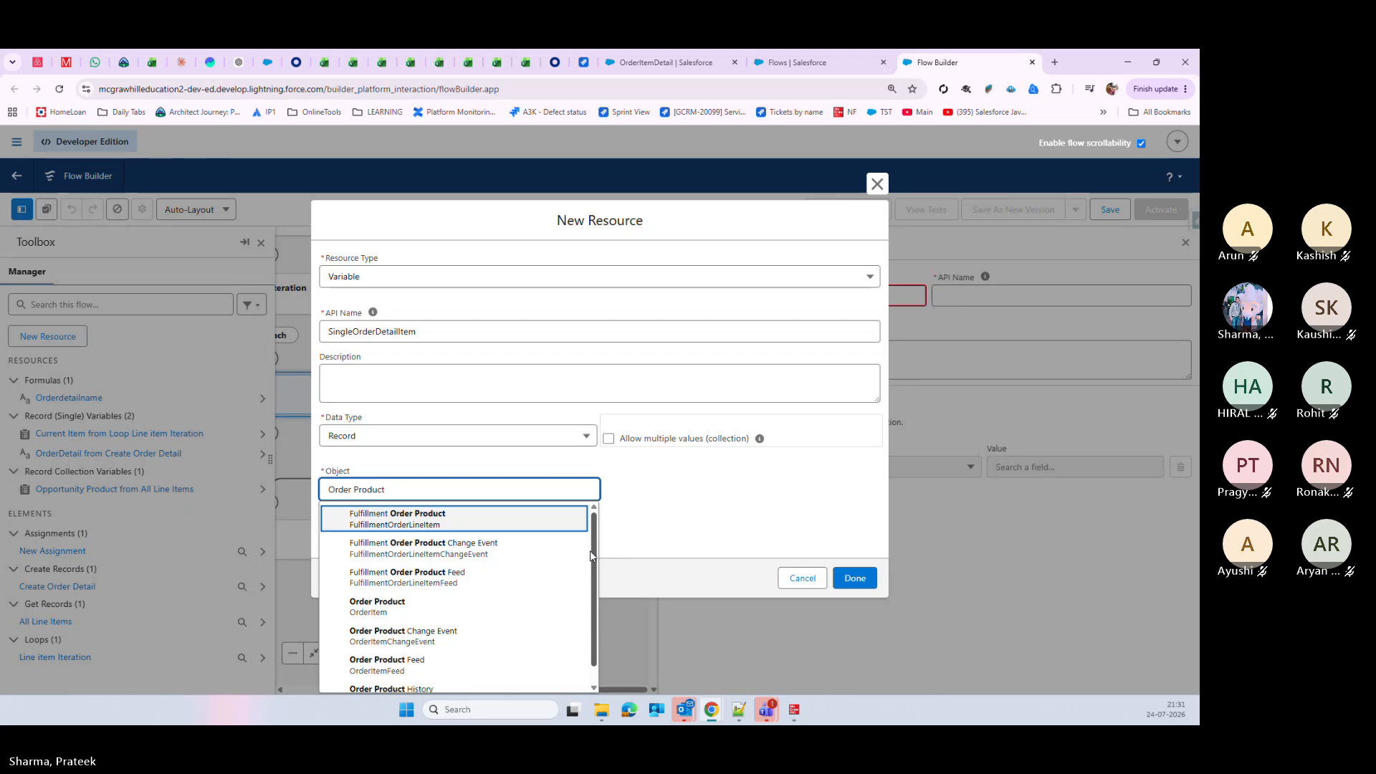
left_click_drag(591, 552, 586, 579)
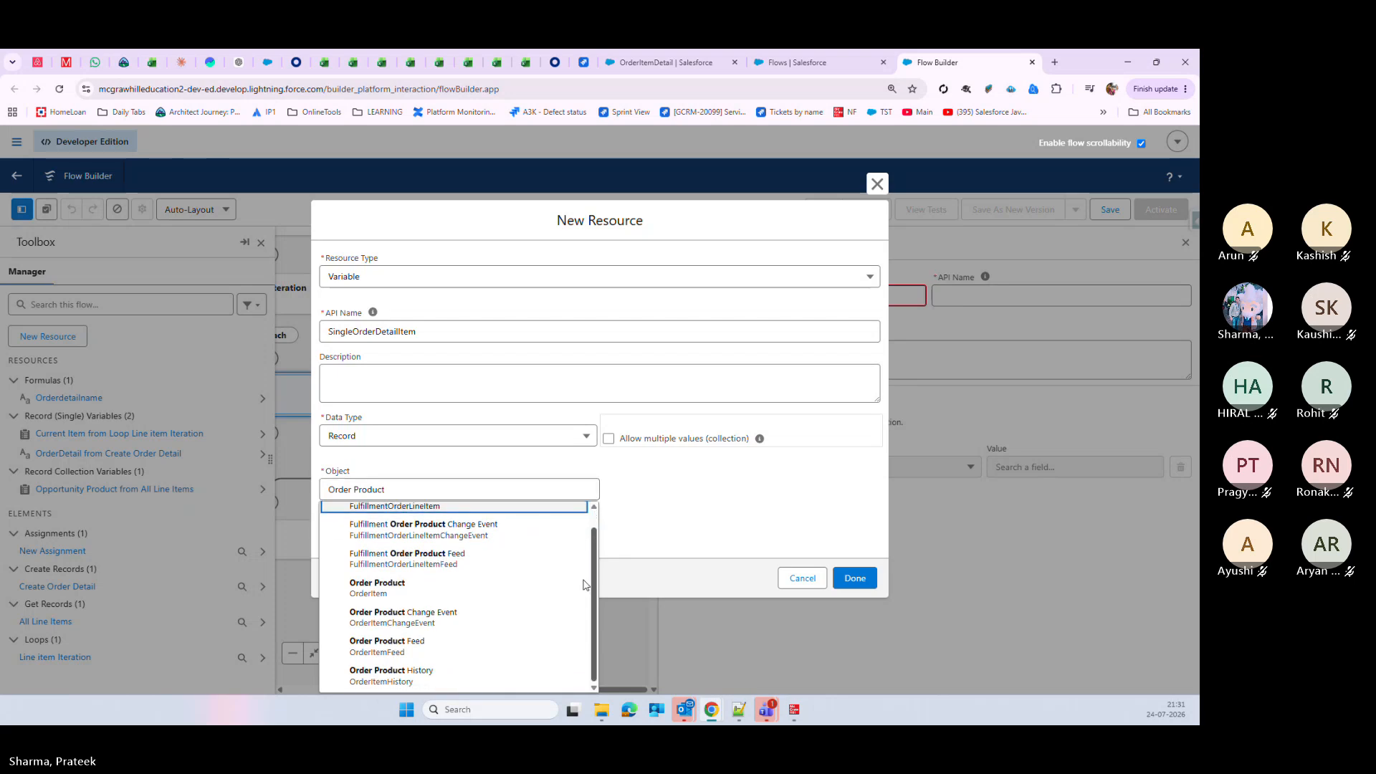
left_click(433, 594)
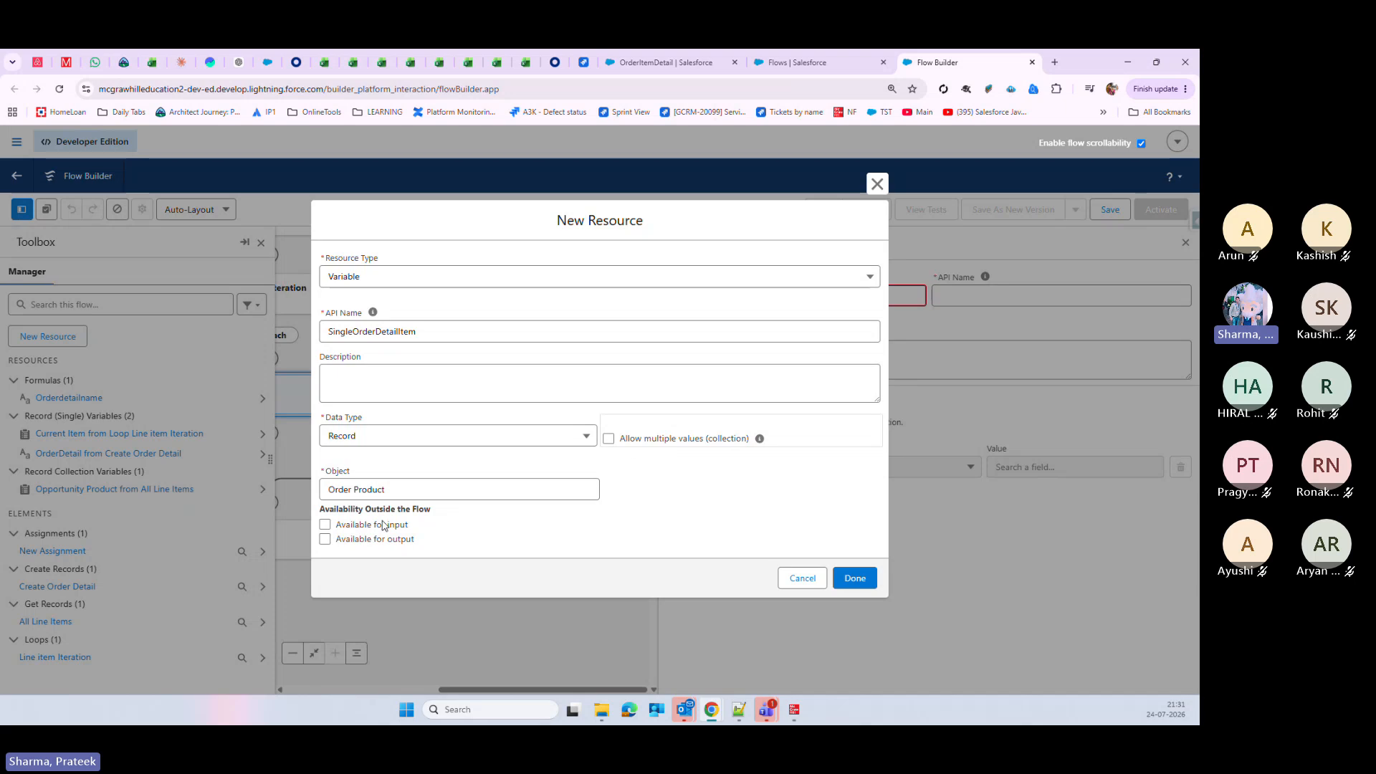
Step: Make the SingleOrderDetailItem variable available for input and output, and save the new resource
left_click(324, 524)
left_click(324, 539)
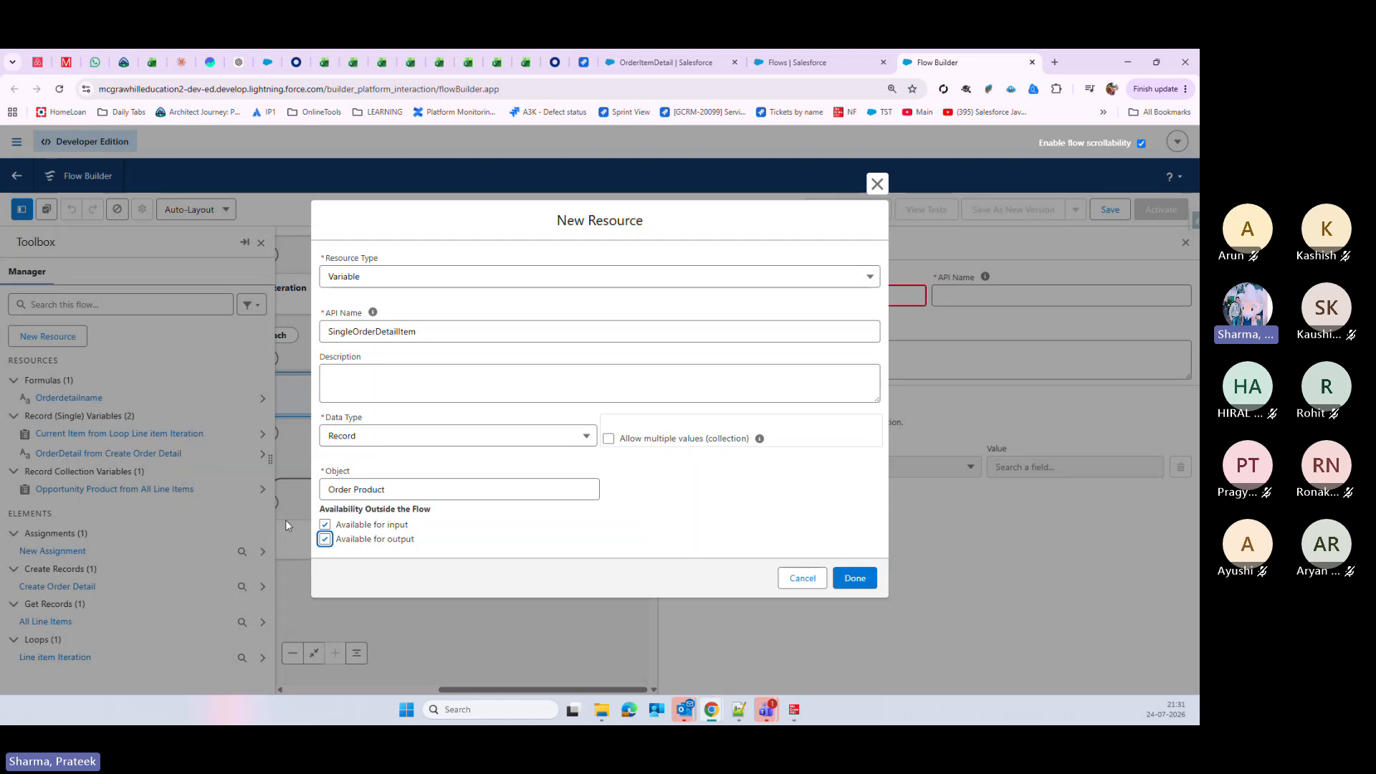
left_click(855, 578)
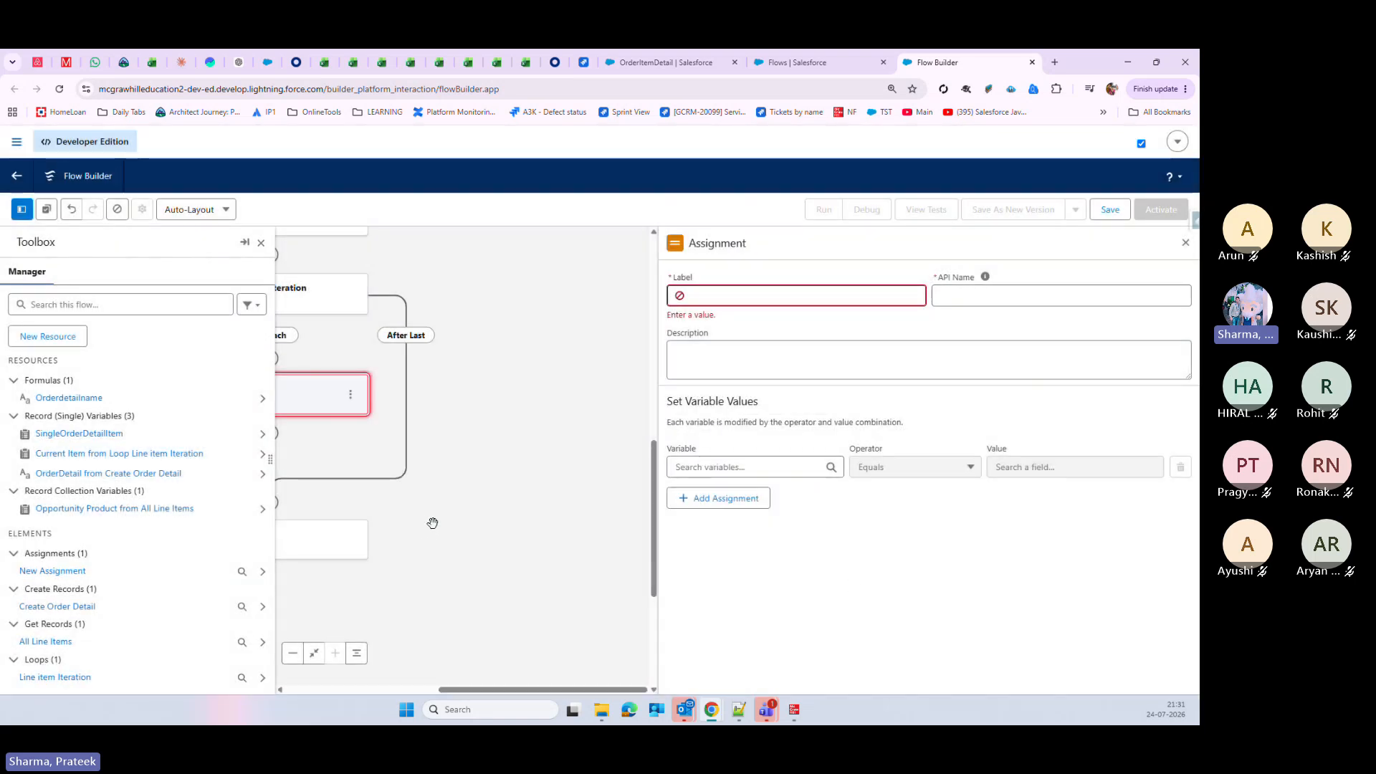
Step: Give the Assignment element in the For Each path the label and API name AssignItems
left_click(261, 242)
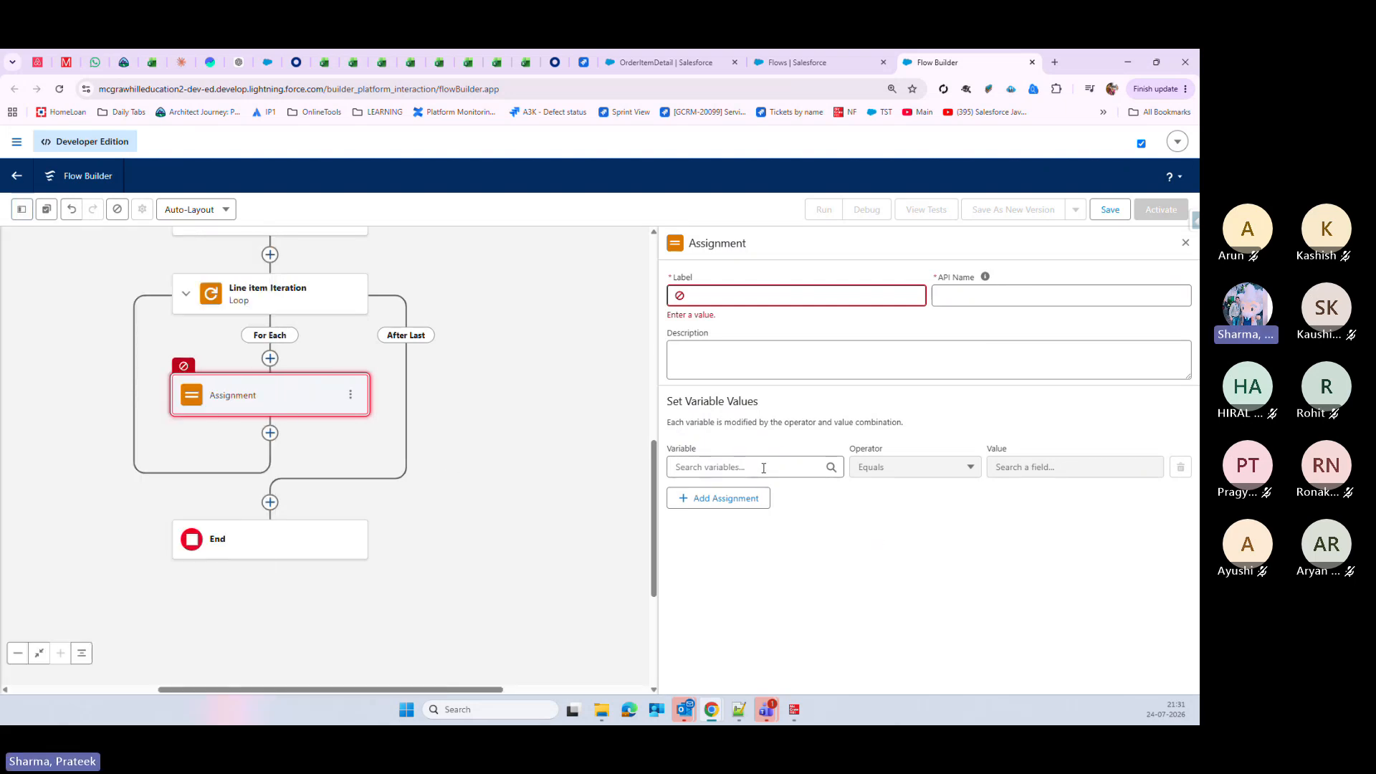
left_click(745, 296)
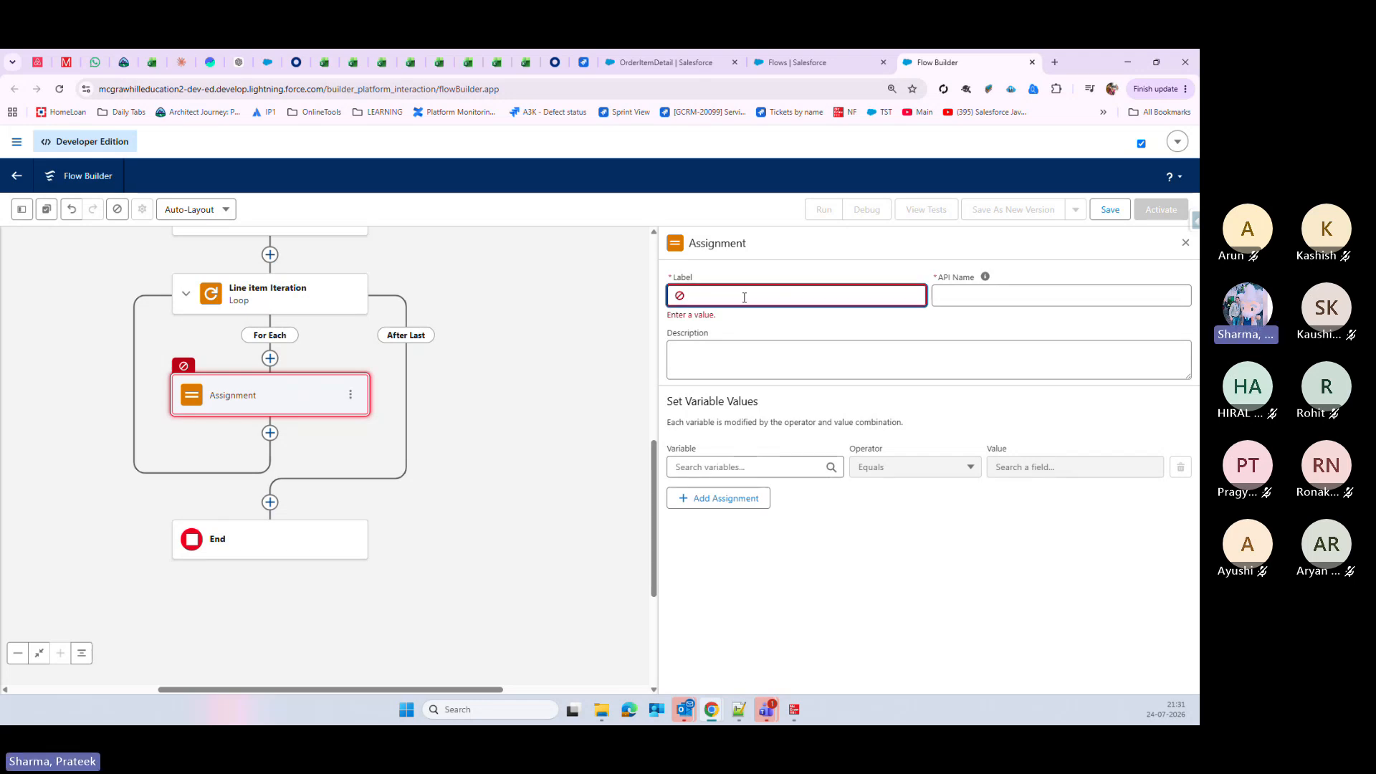
type("AssignItems")
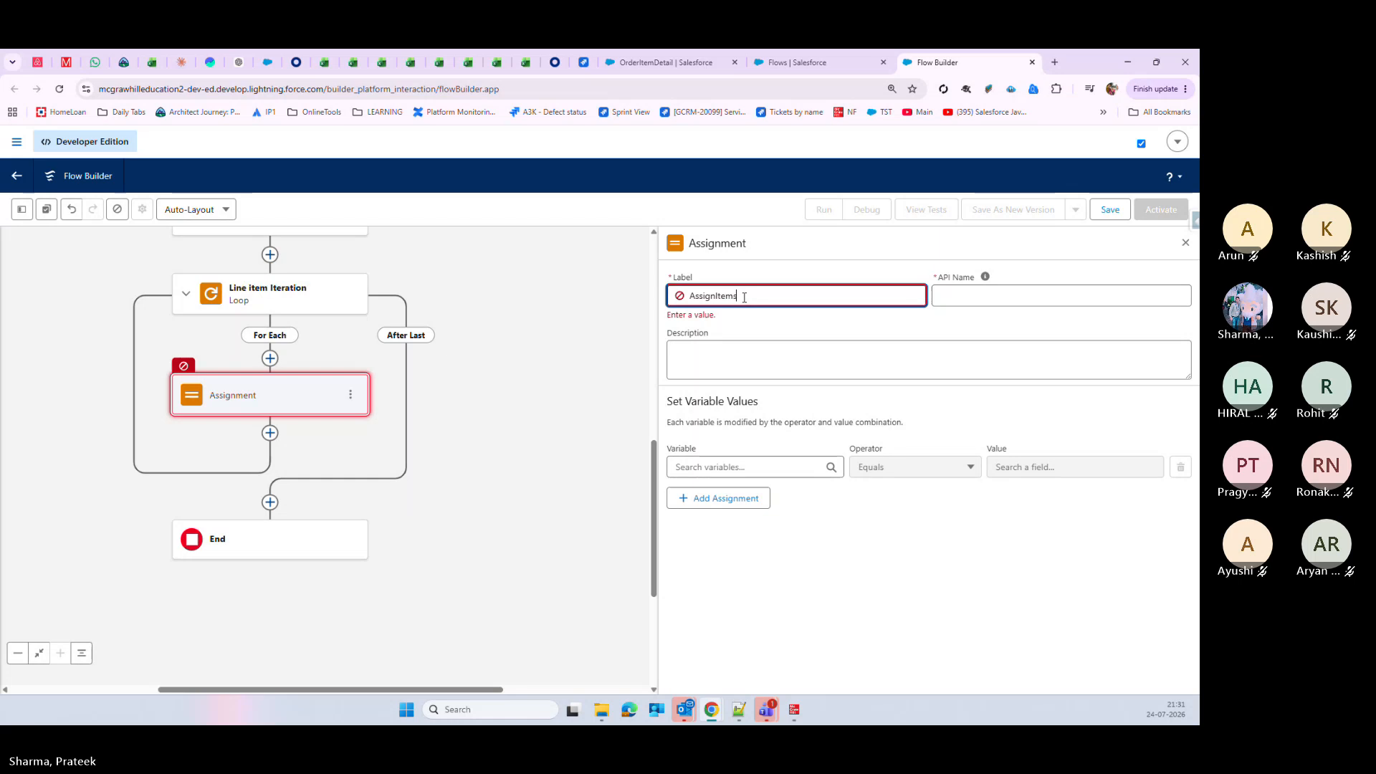
left_click(990, 300)
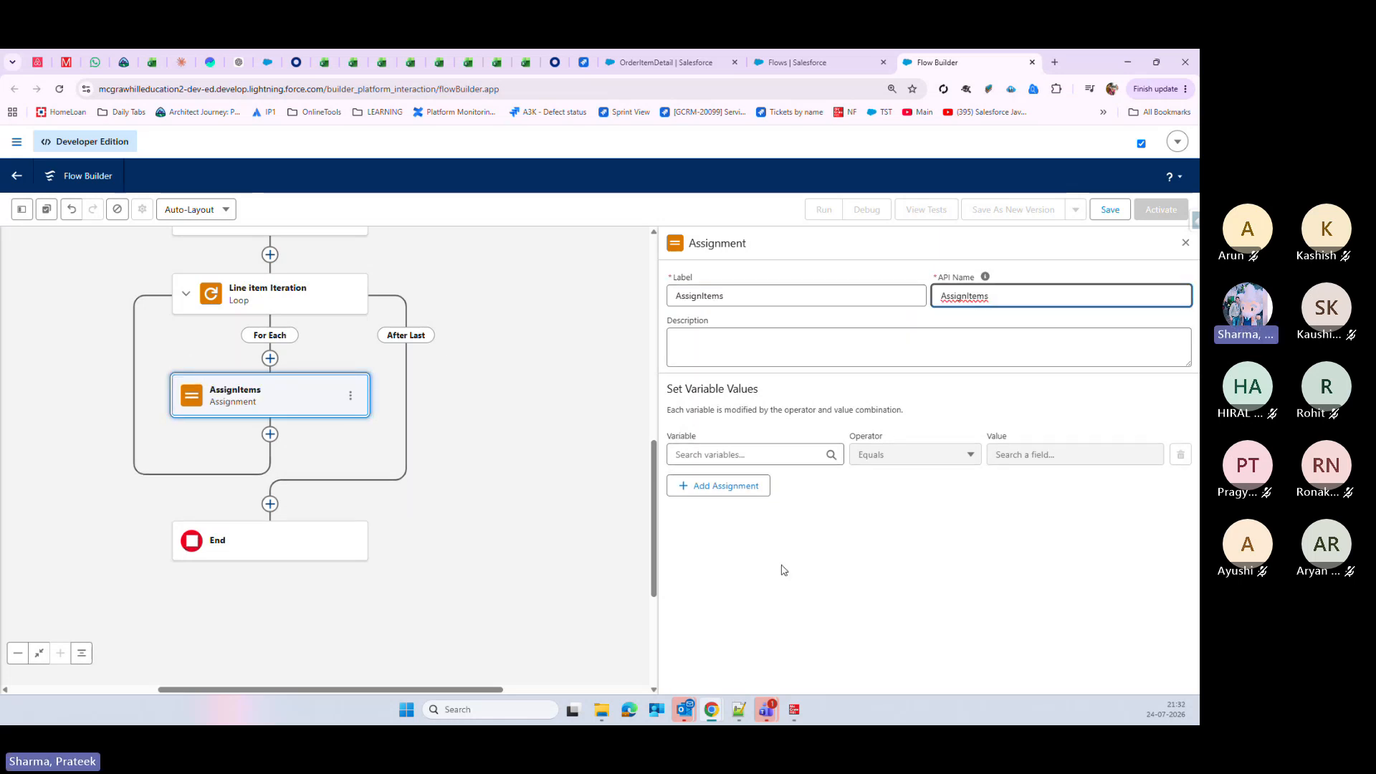
Step: Choose SingleOrderDetailItem as the variable to set in AssignItems and look through its available fields
left_click(709, 459)
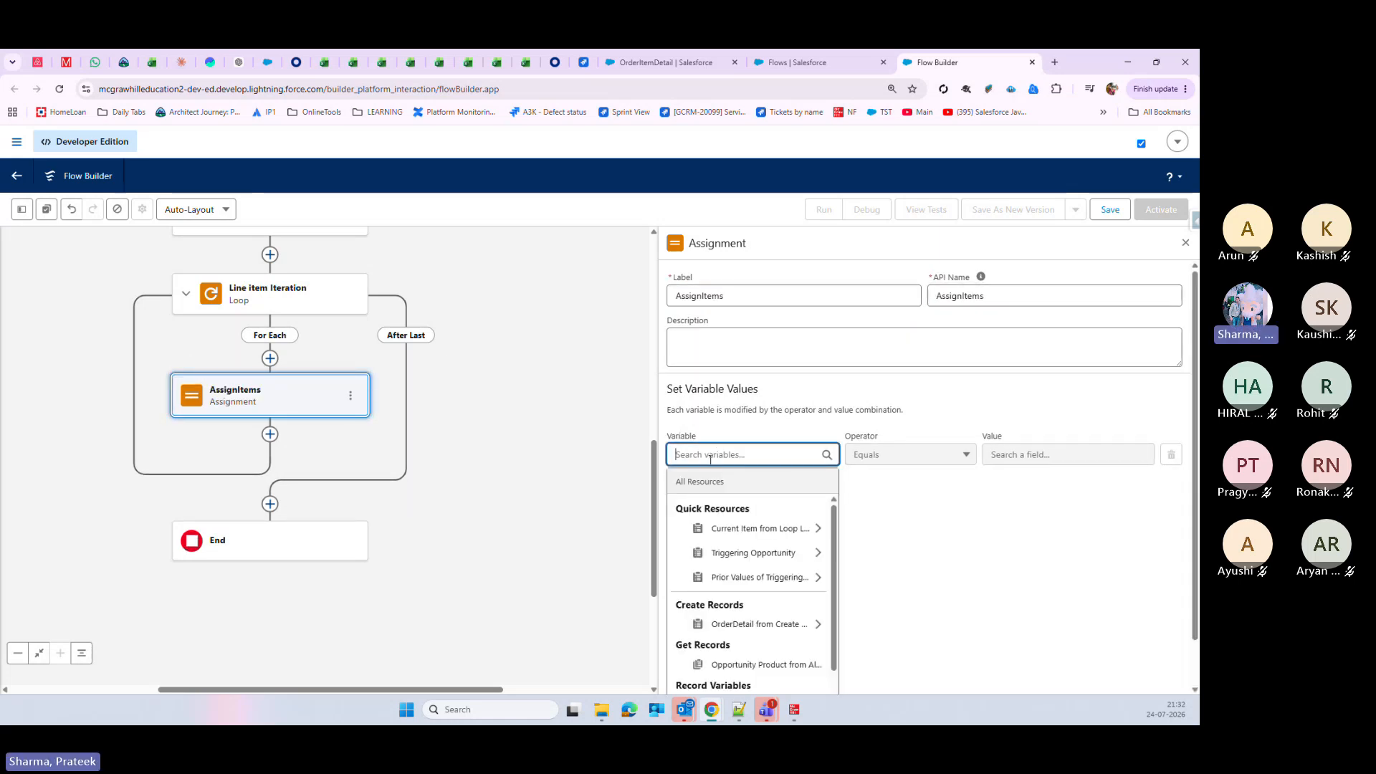
left_click_drag(832, 555, 829, 587)
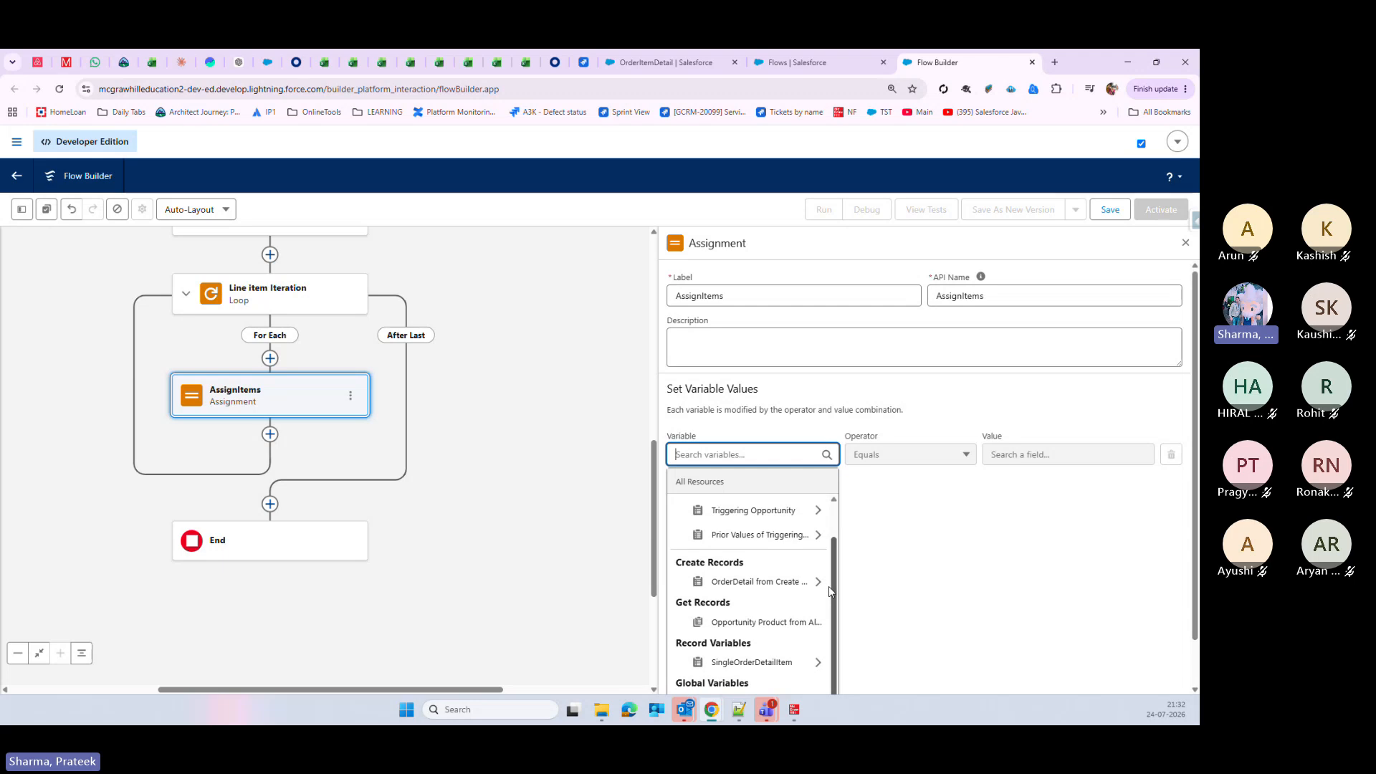
left_click(772, 668)
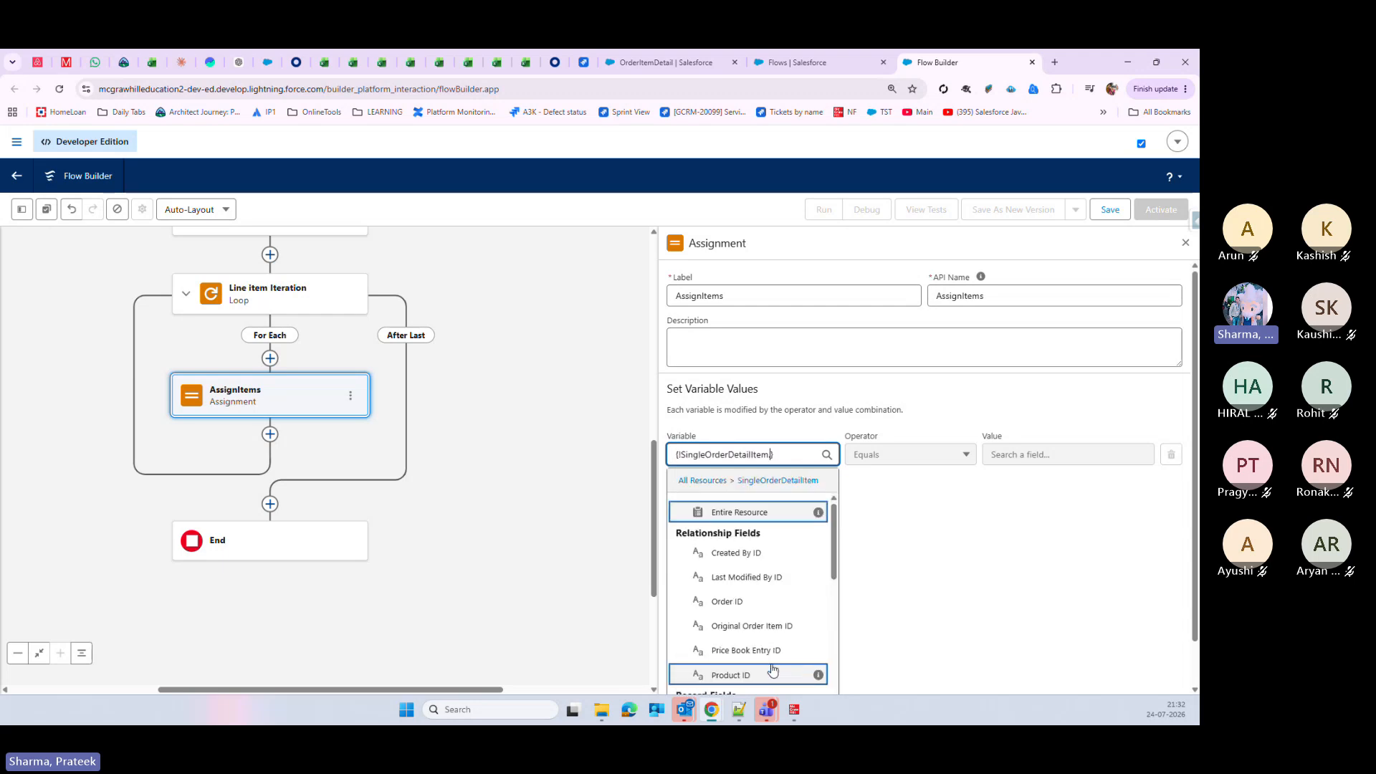
left_click_drag(833, 554, 829, 655)
scroll(816, 651, "down", 1)
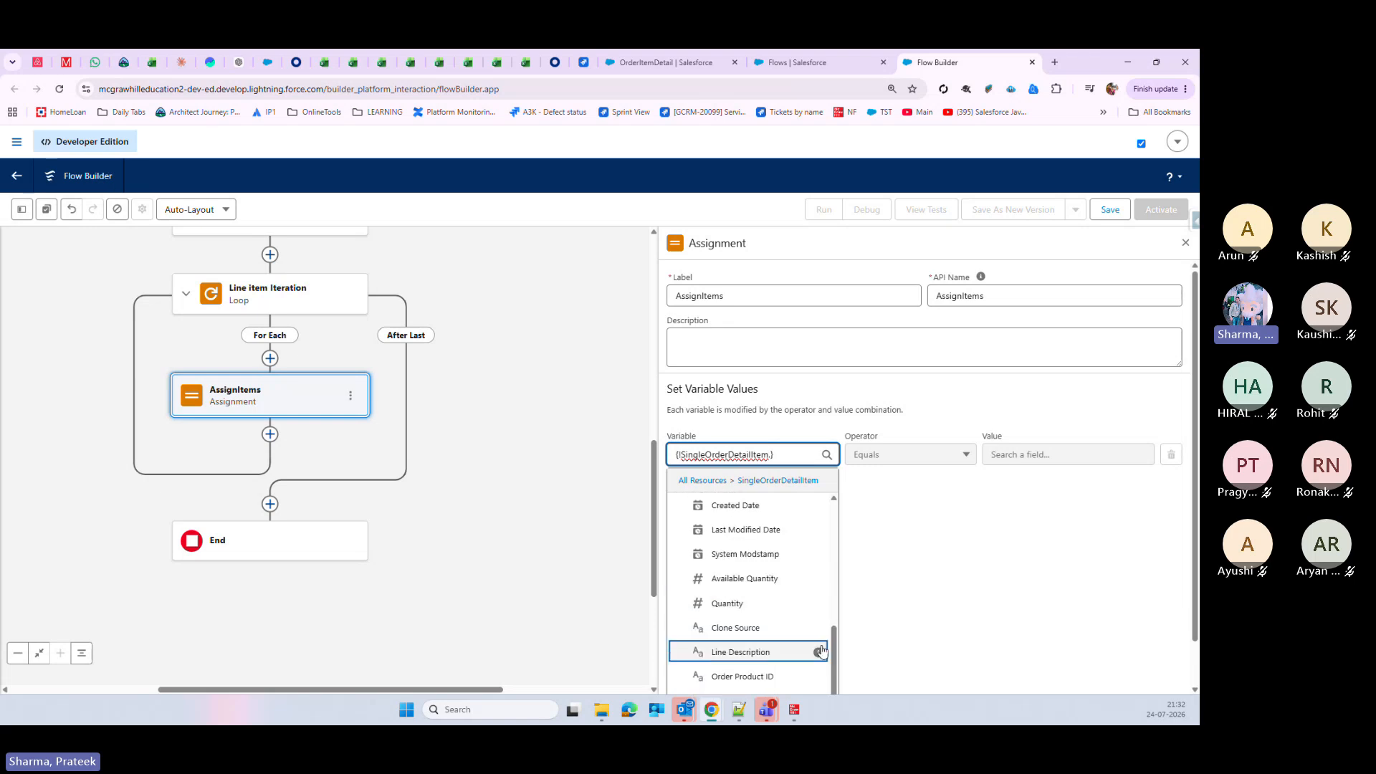
scroll(829, 648, "down", 1)
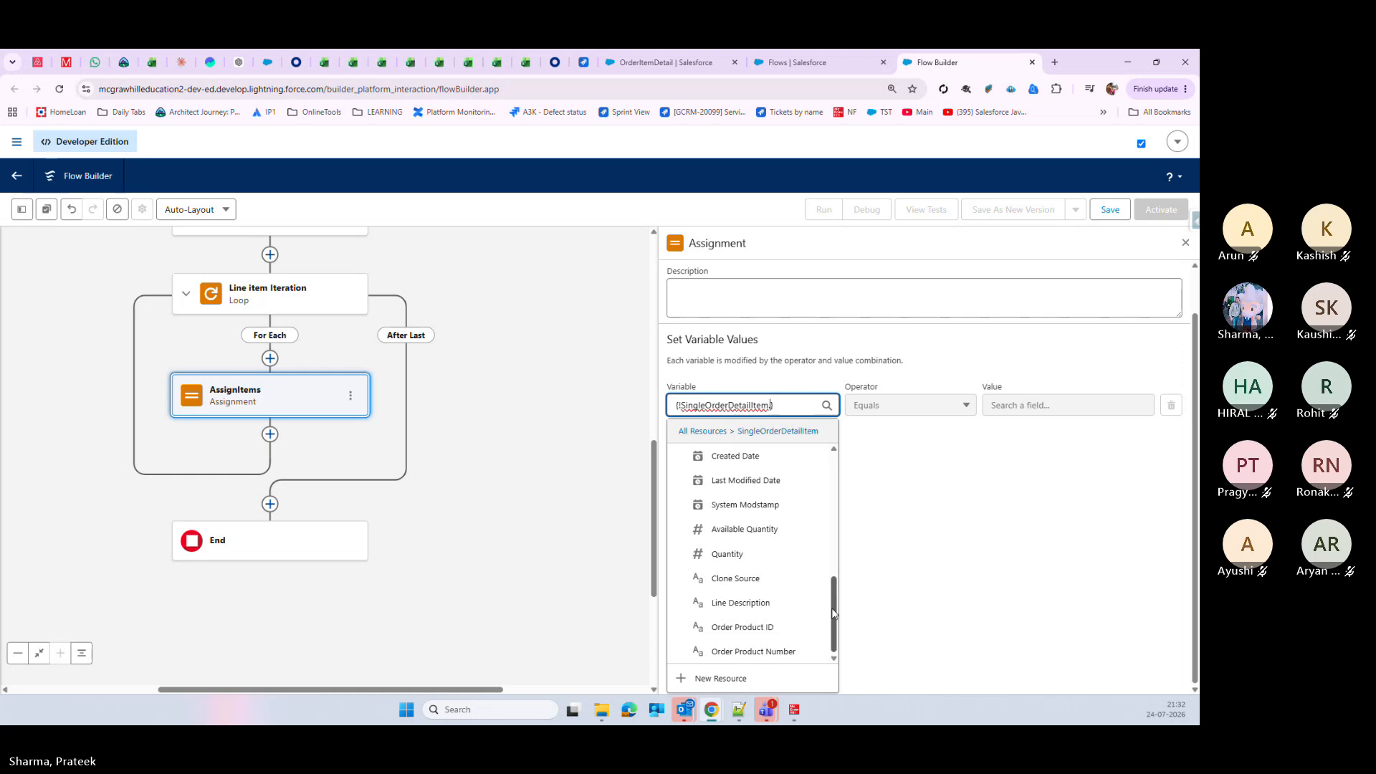
mouse_move(831, 608)
left_mouse_down()
mouse_move(851, 483)
mouse_move(817, 594)
left_mouse_up()
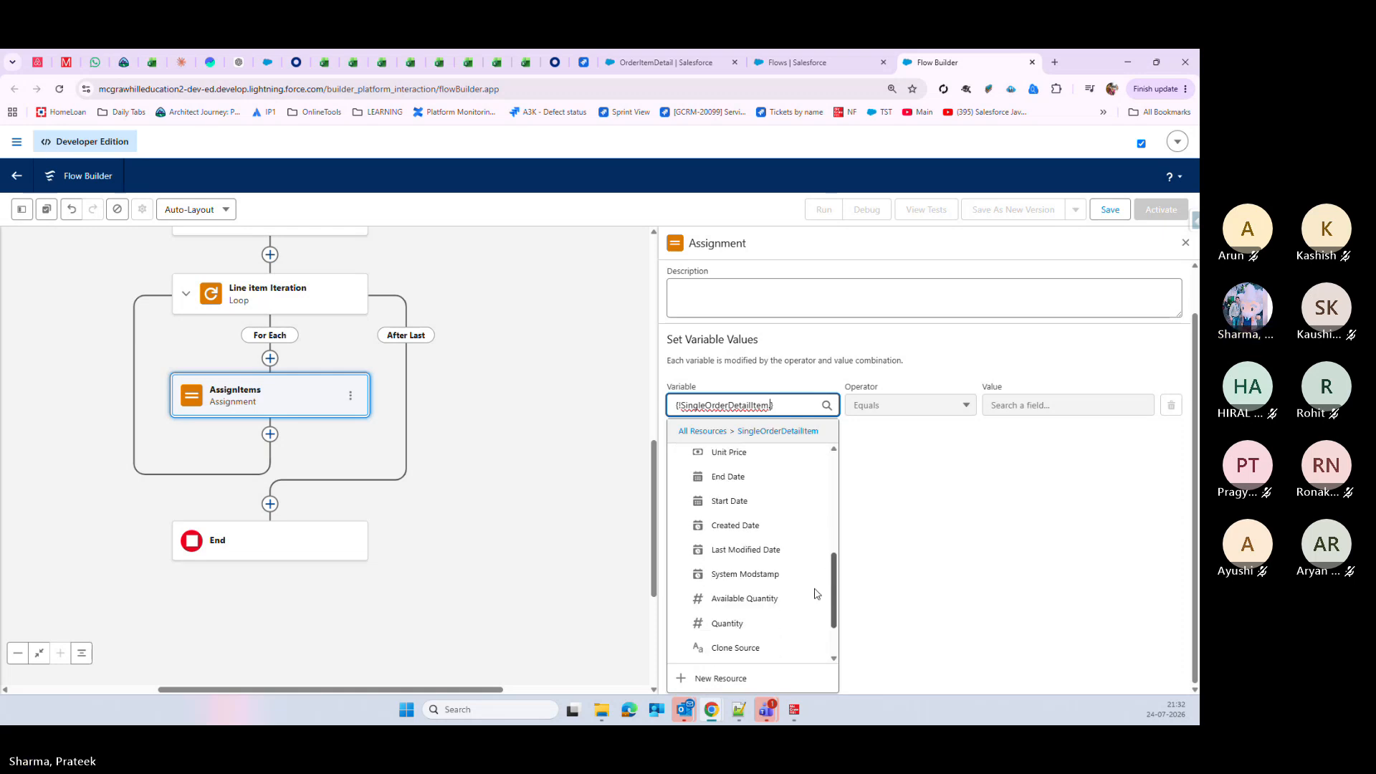
Step: Search Object Manager for "order" and copy the OrderItemDetail object's API name, OrderItem1__c
left_click(810, 63)
left_click(189, 209)
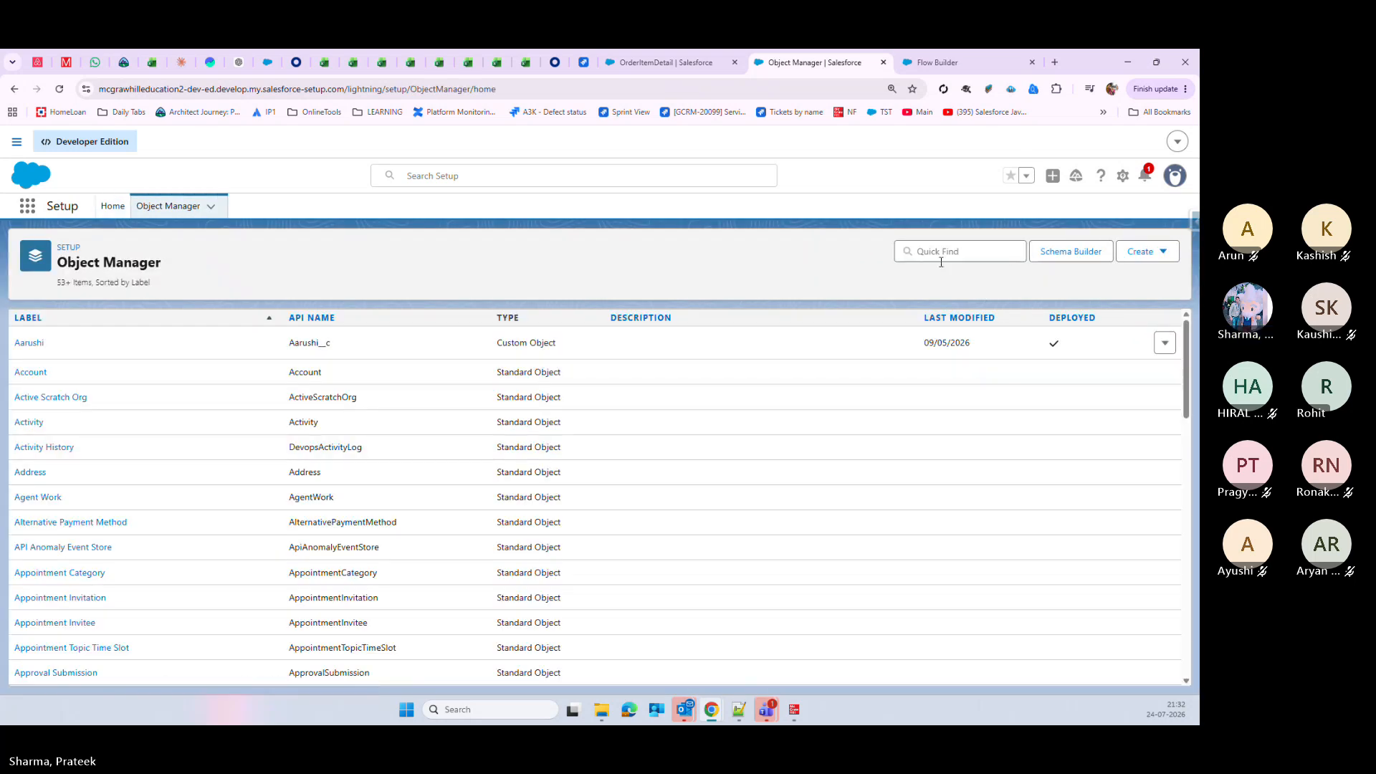
left_click(954, 249)
type("order")
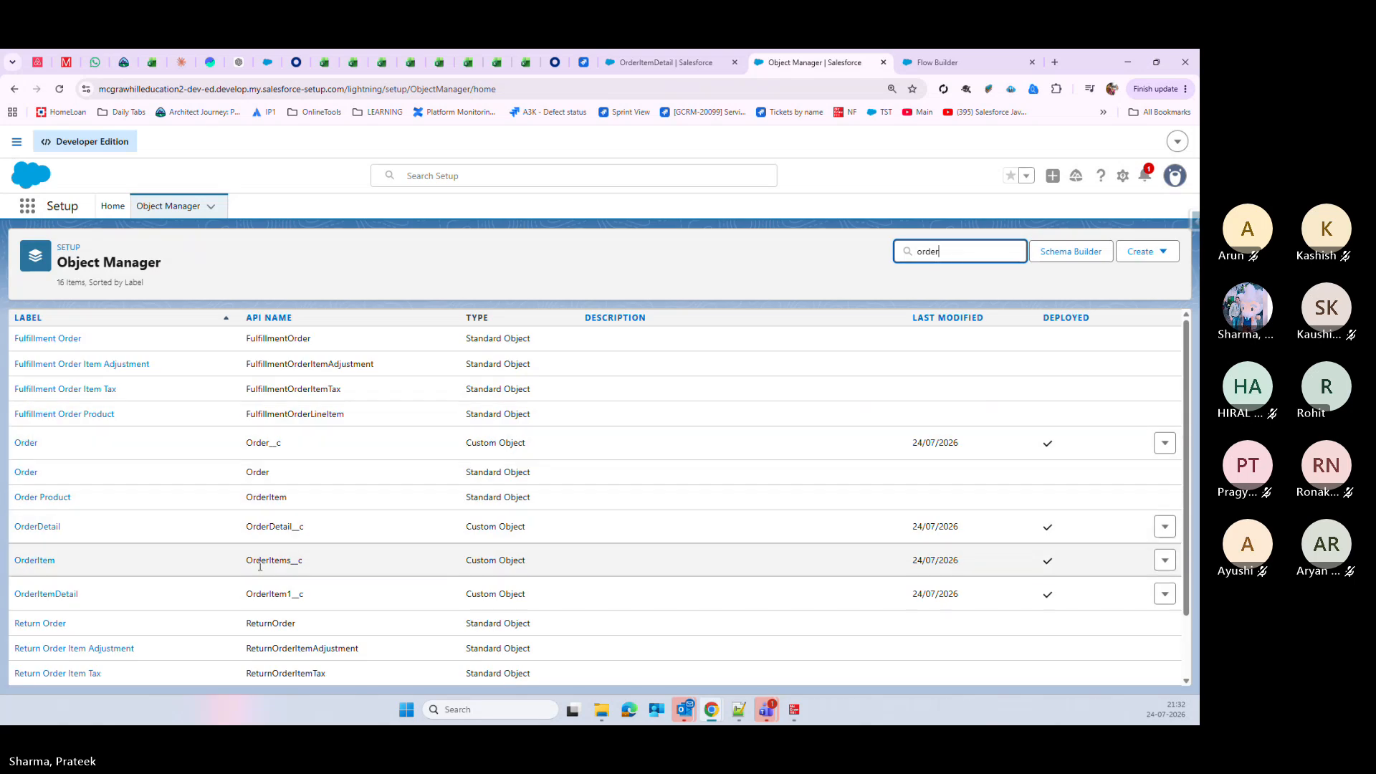
scroll(96, 514, "down", 1)
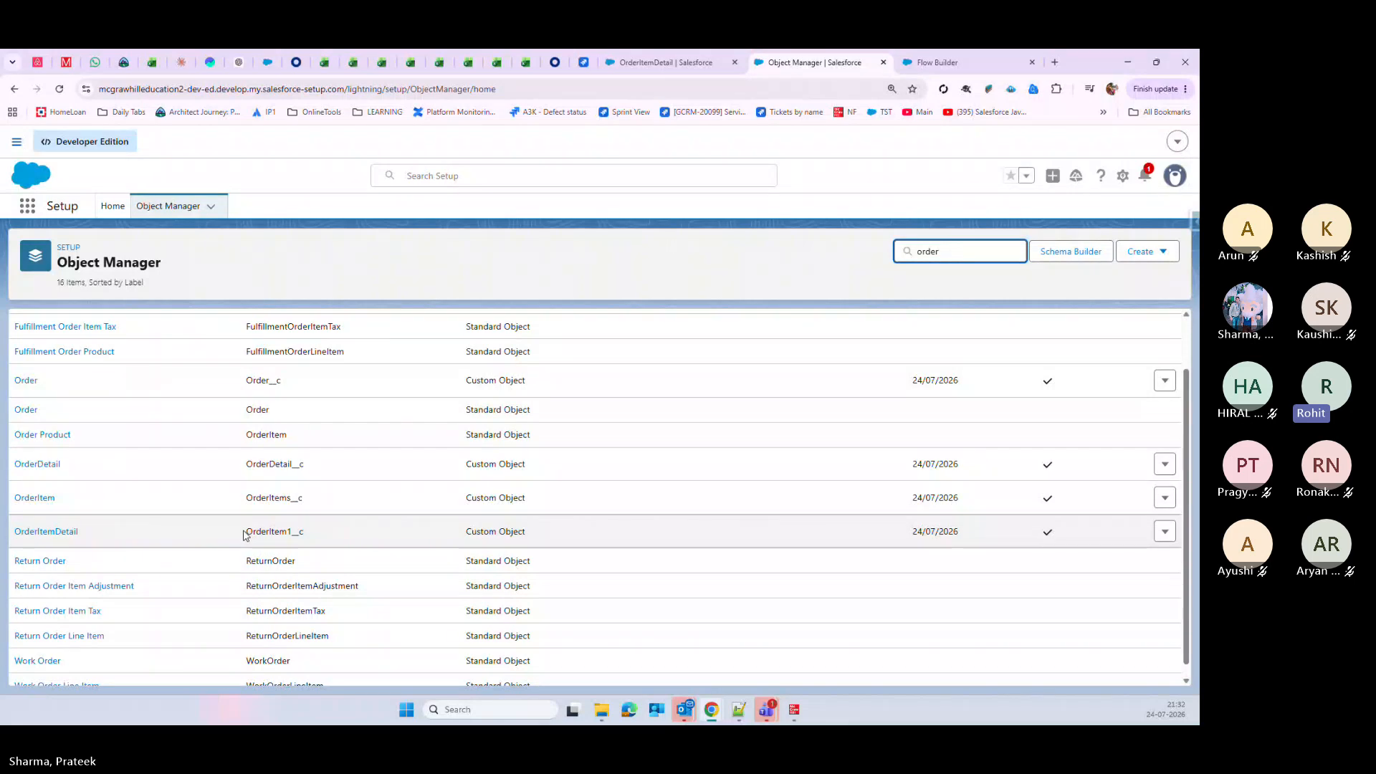
left_click_drag(244, 534, 304, 529)
right_click(286, 530)
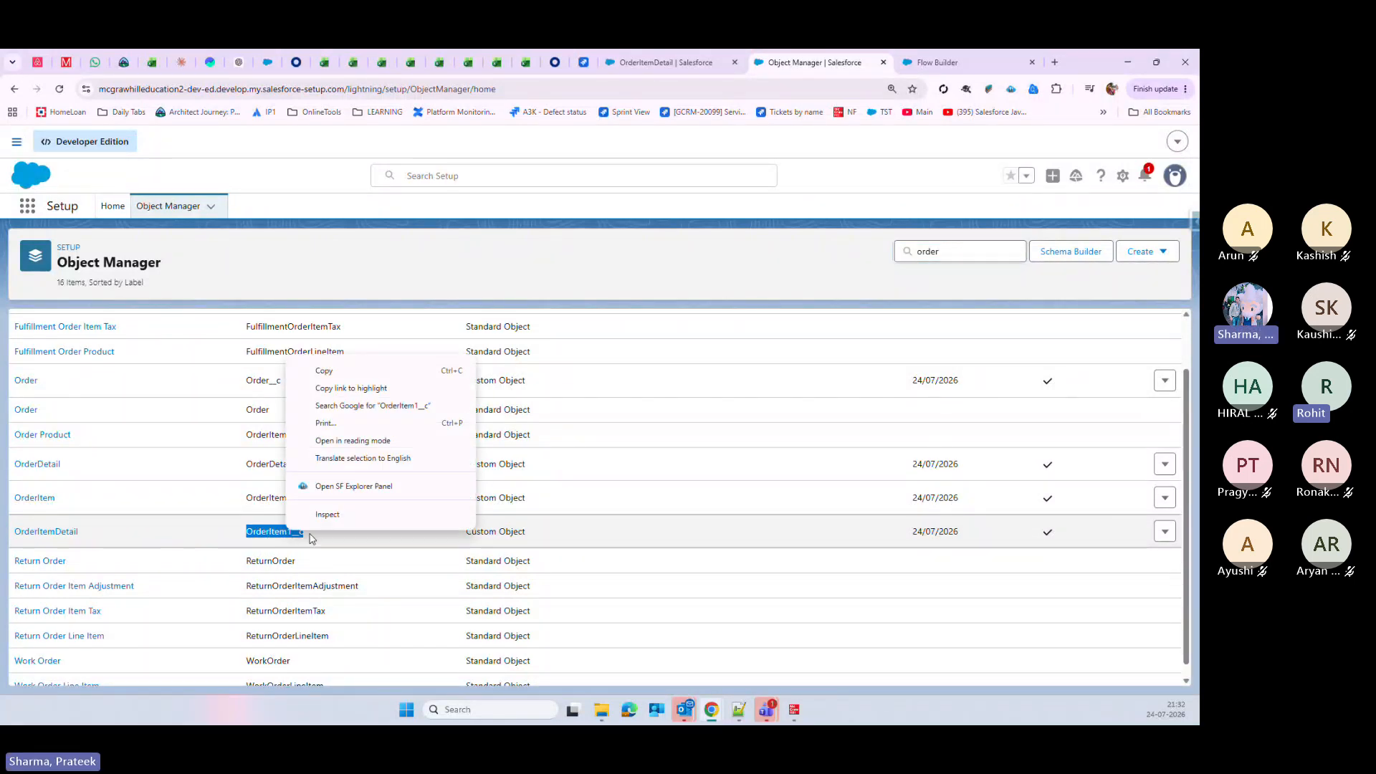
left_click(323, 372)
scroll(356, 574, "down", 1)
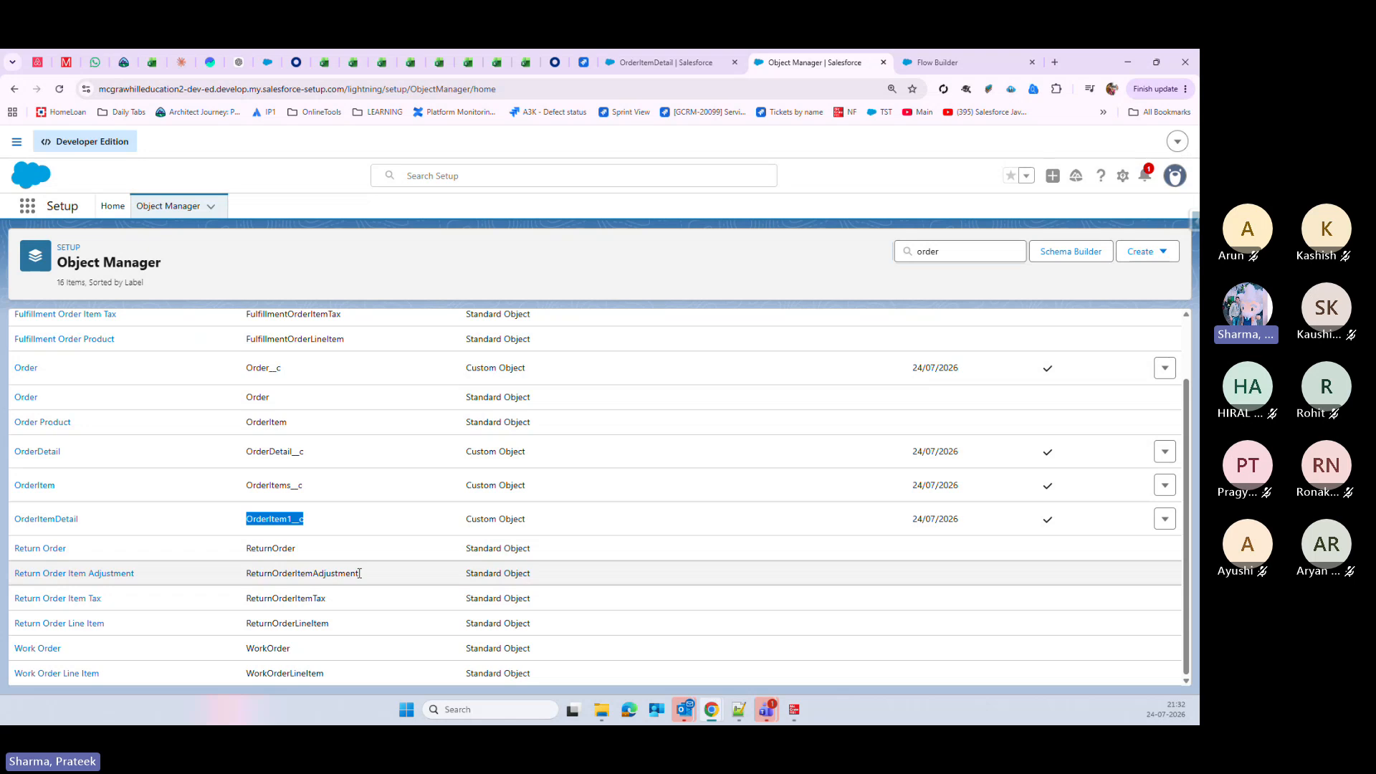
Step: Look over the OrderItemDetail object's fields, and in Flow Builder check which object the SingleOrderDetailItem variable uses
left_click(666, 62)
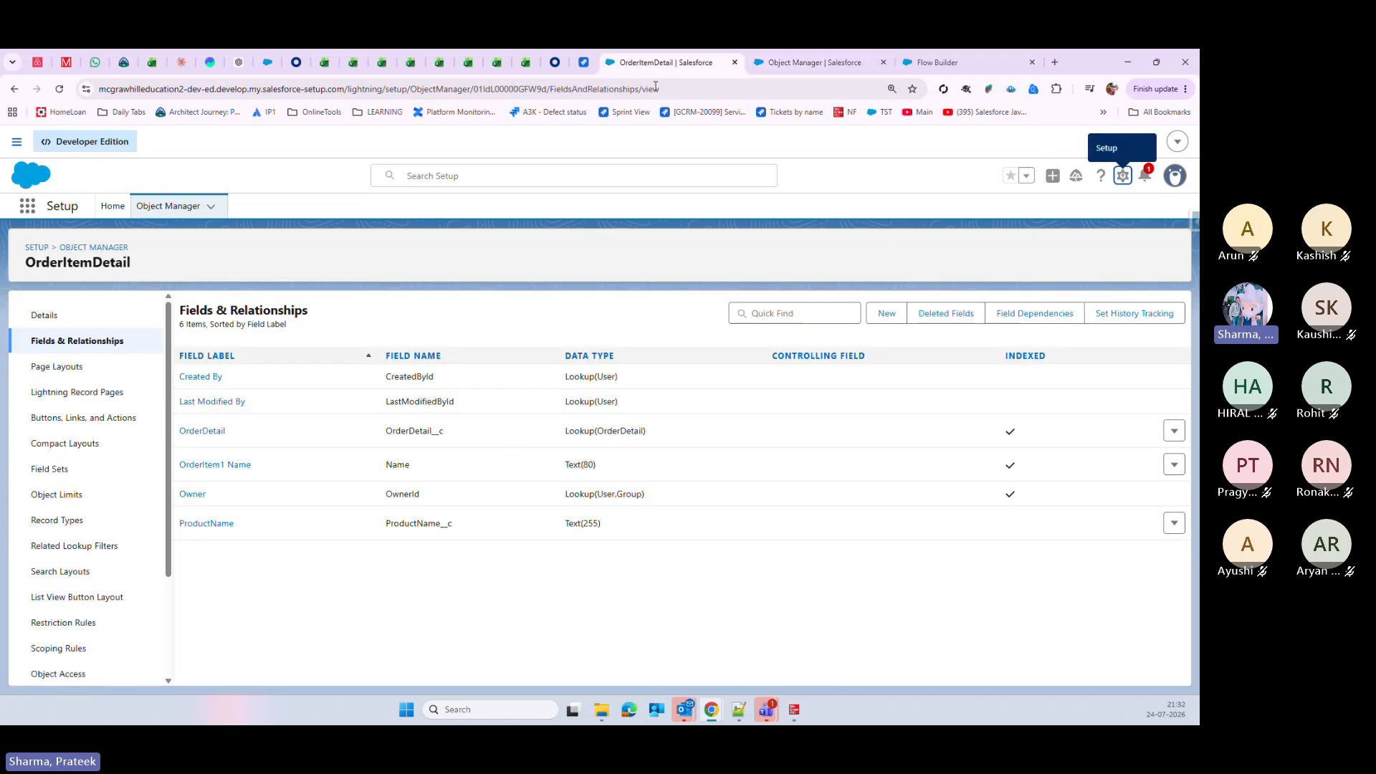
left_click(962, 63)
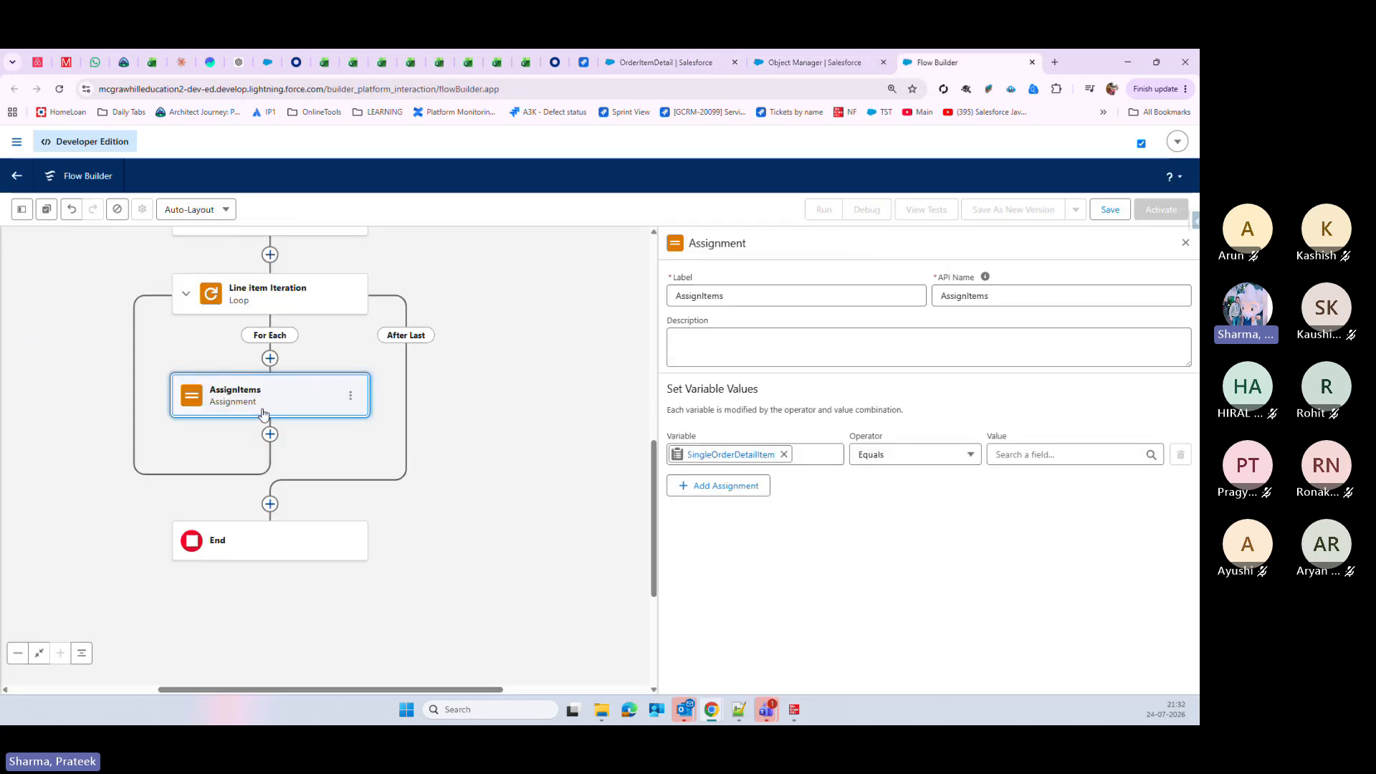
left_click(21, 209)
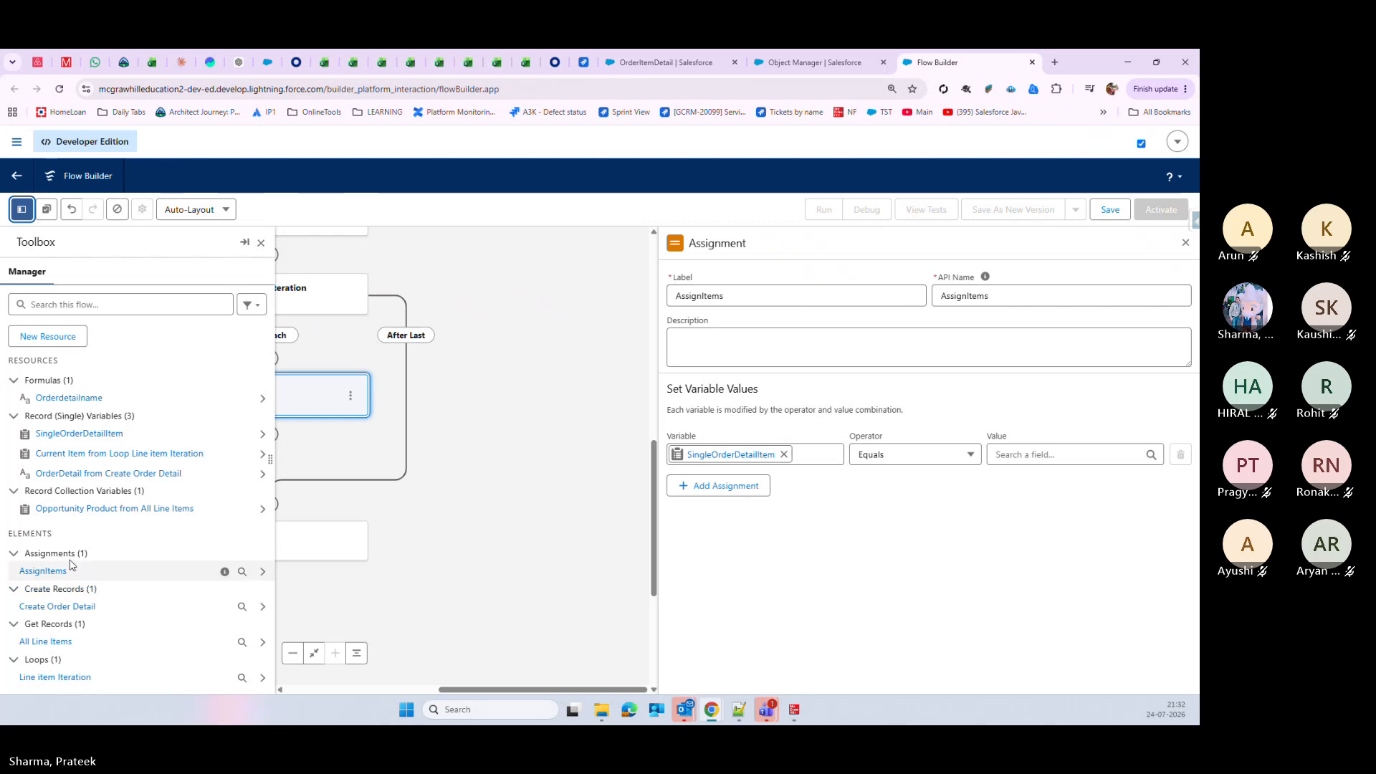
left_click(91, 433)
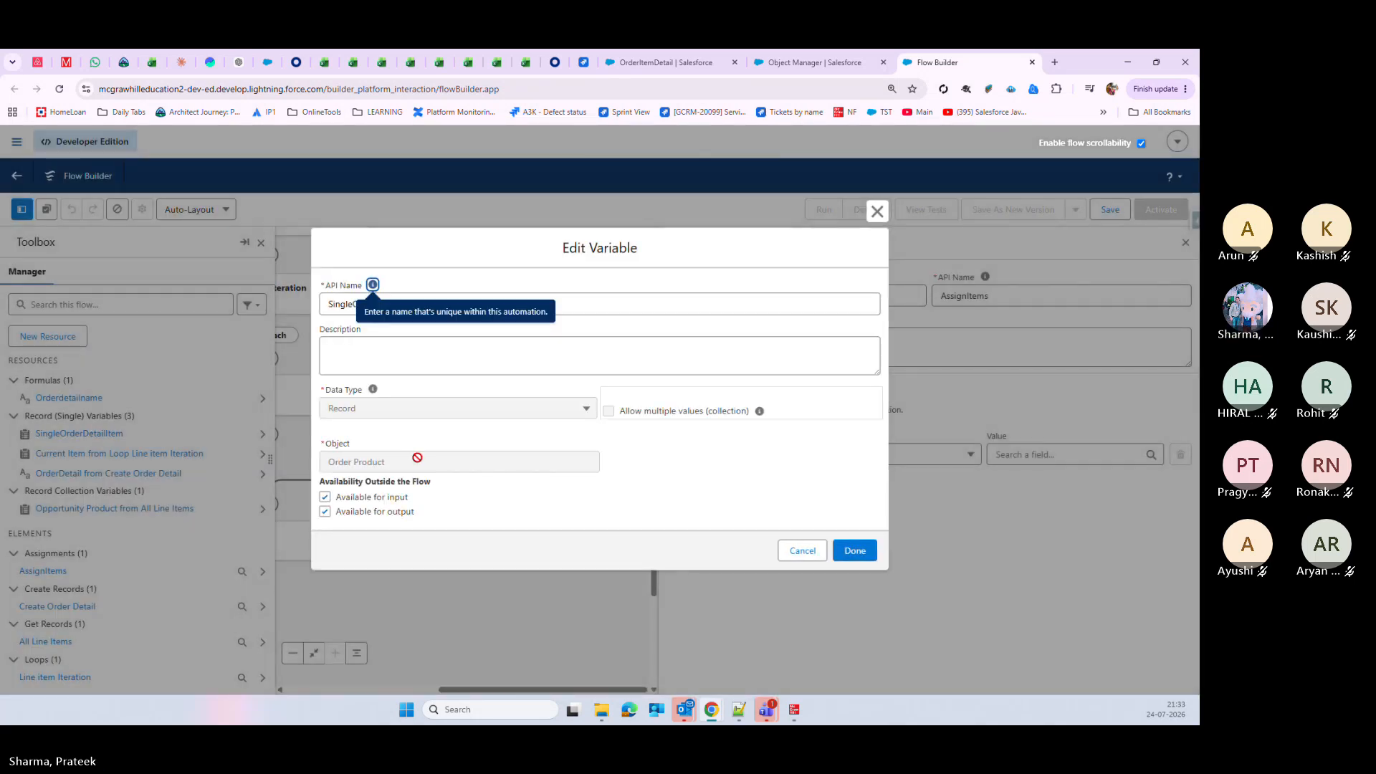
left_click(801, 551)
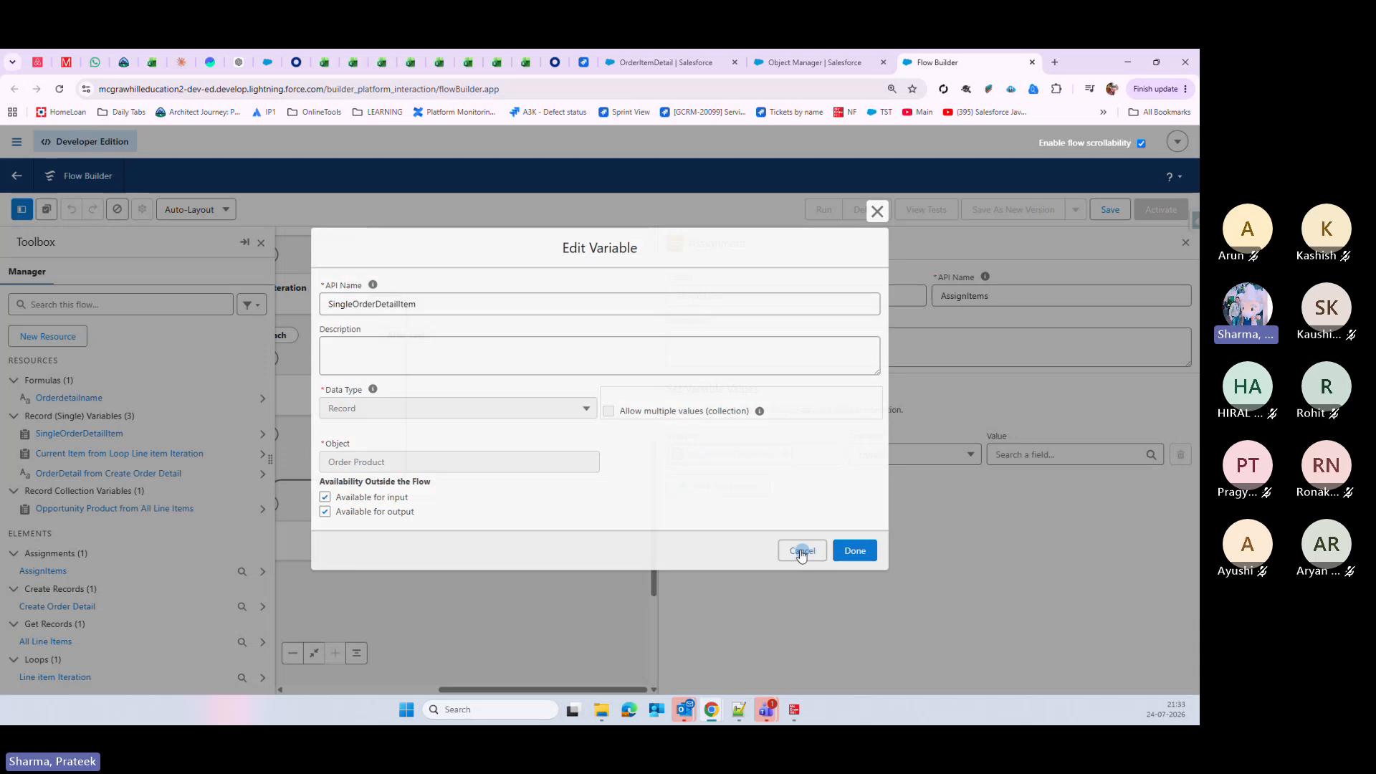
Step: Create a new flow resource of type Variable with the API name OrderItem
left_click(31, 337)
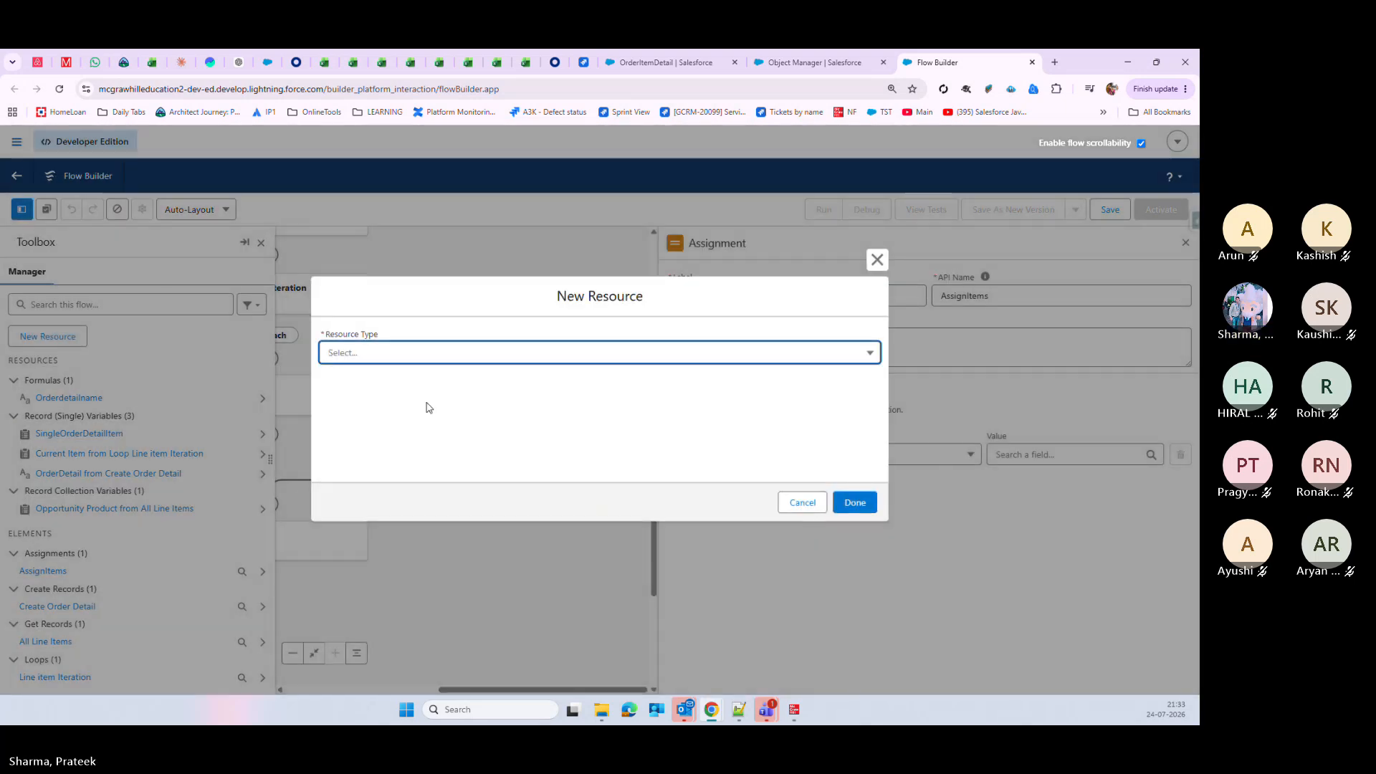
left_click(417, 356)
left_click(404, 381)
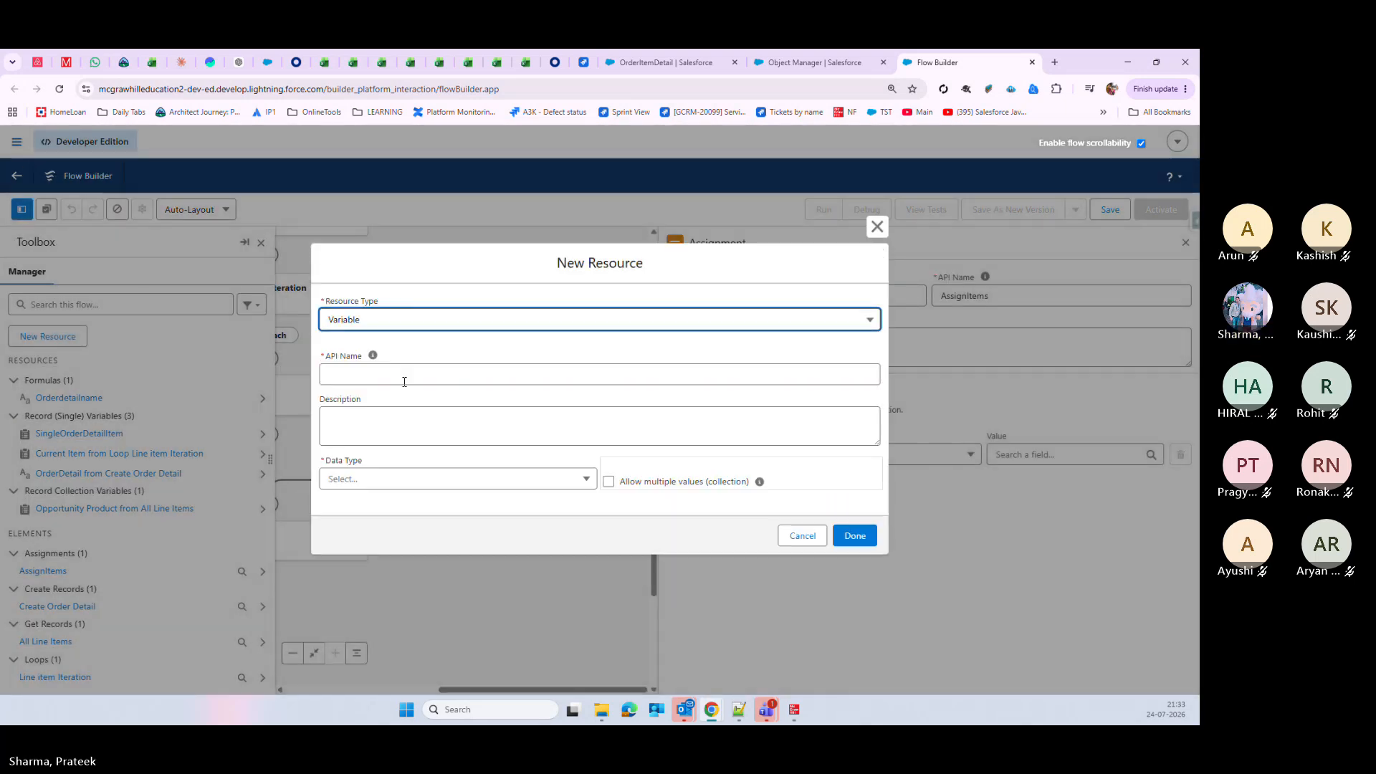
left_click(410, 375)
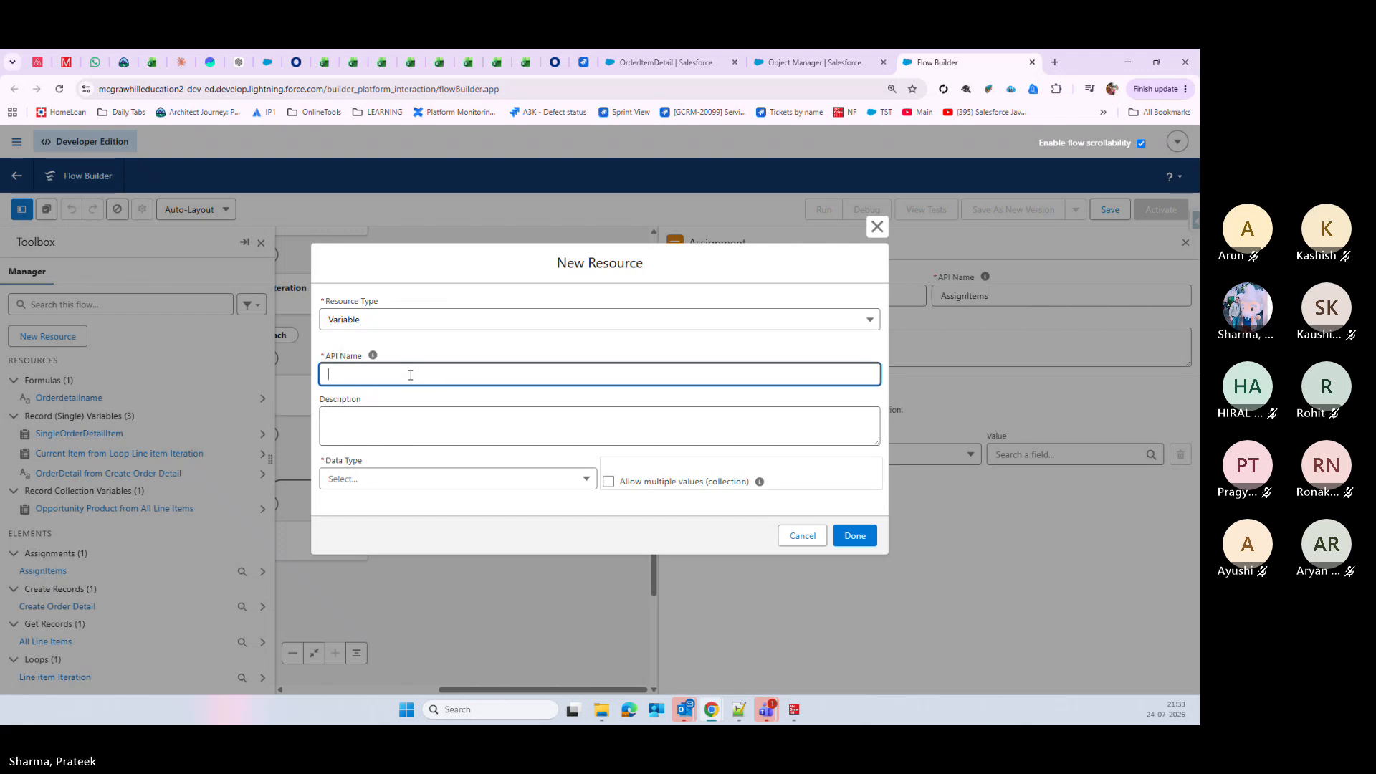
type("OrderItem")
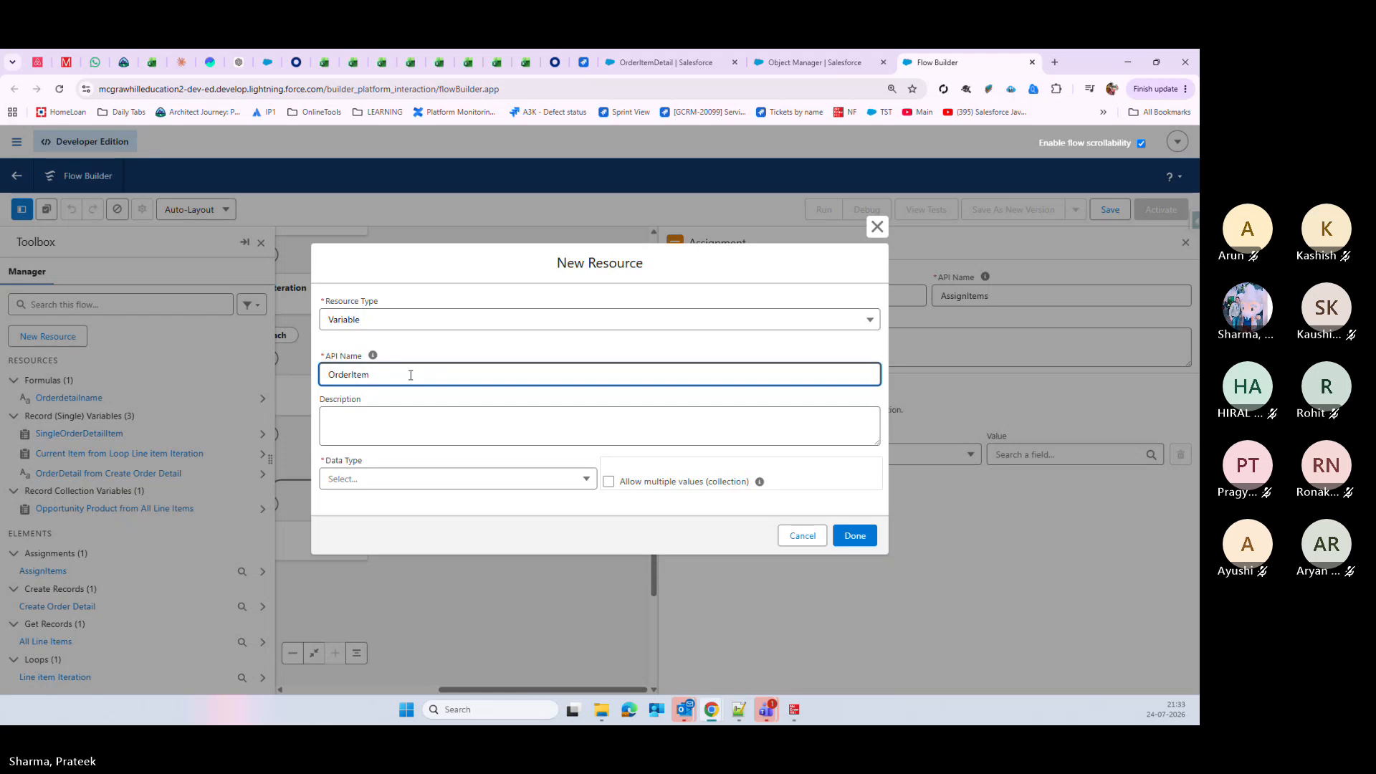
Step: Make the OrderItem variable a Record of the OrderItemDetail object (OrderItem1__c), available for input and output, and save it
left_click(405, 480)
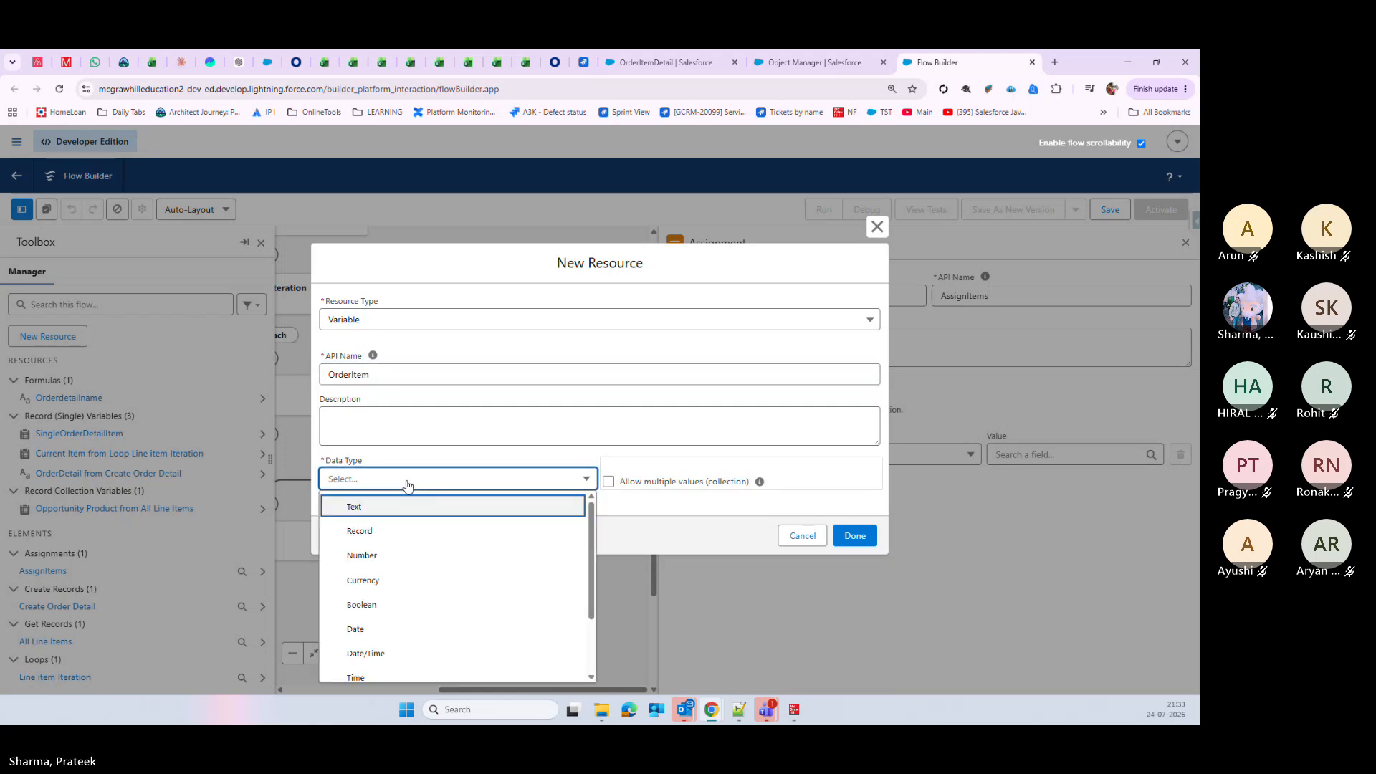
left_click(398, 534)
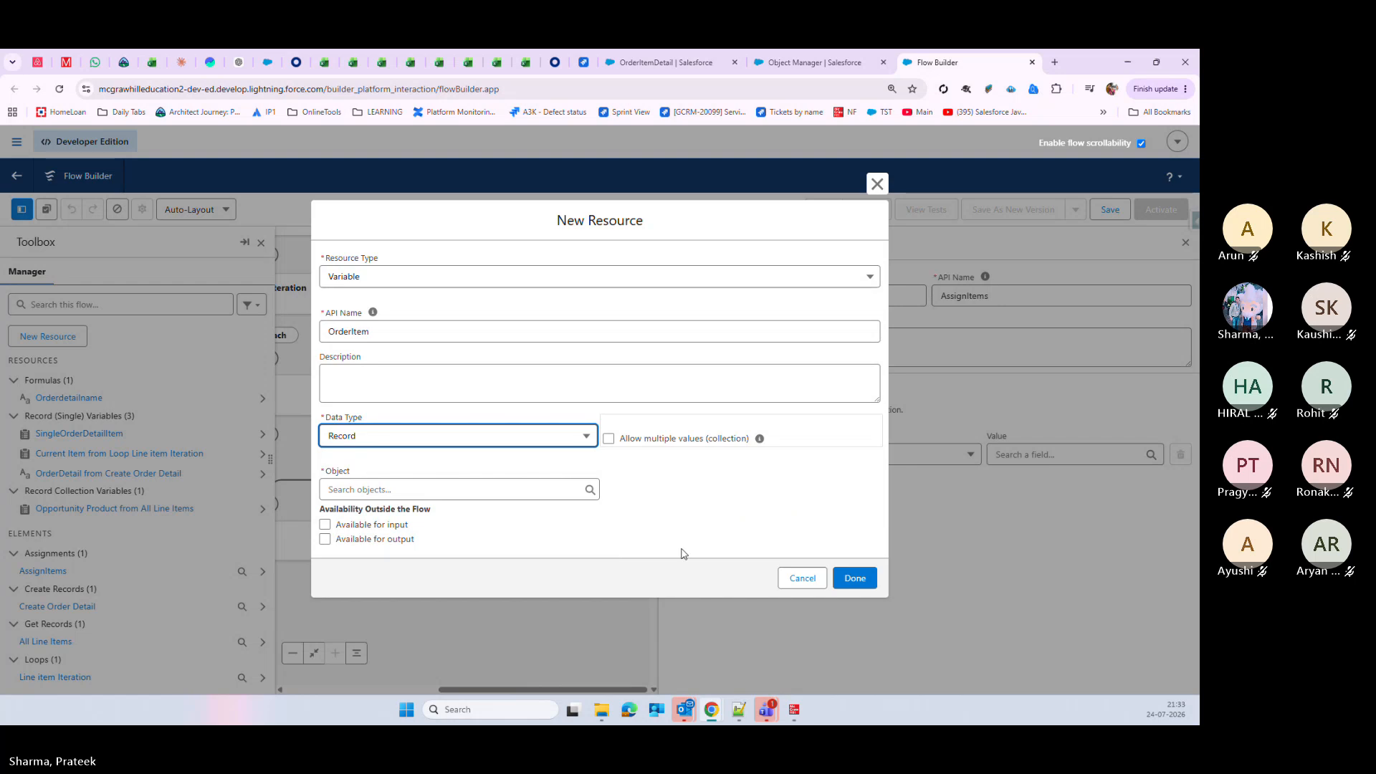
left_click(372, 490)
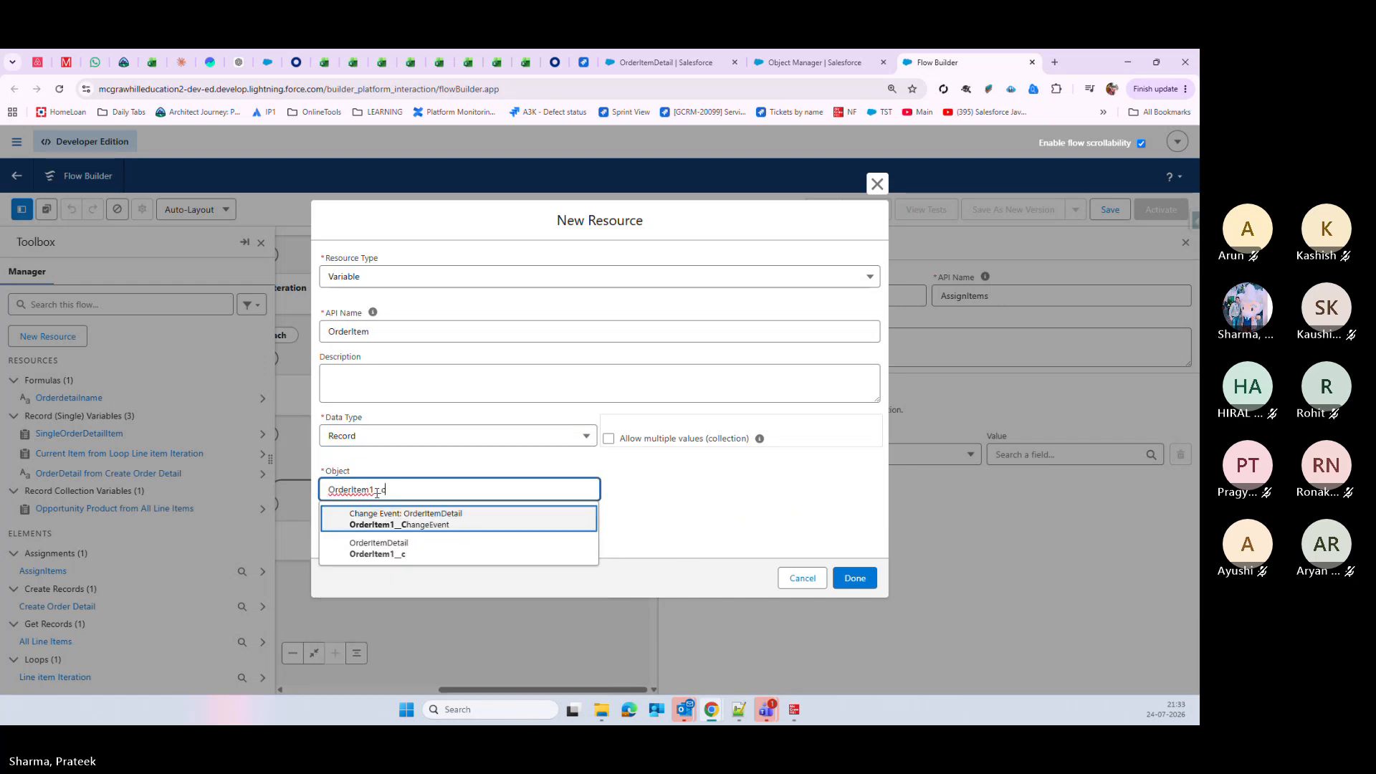
left_click(410, 552)
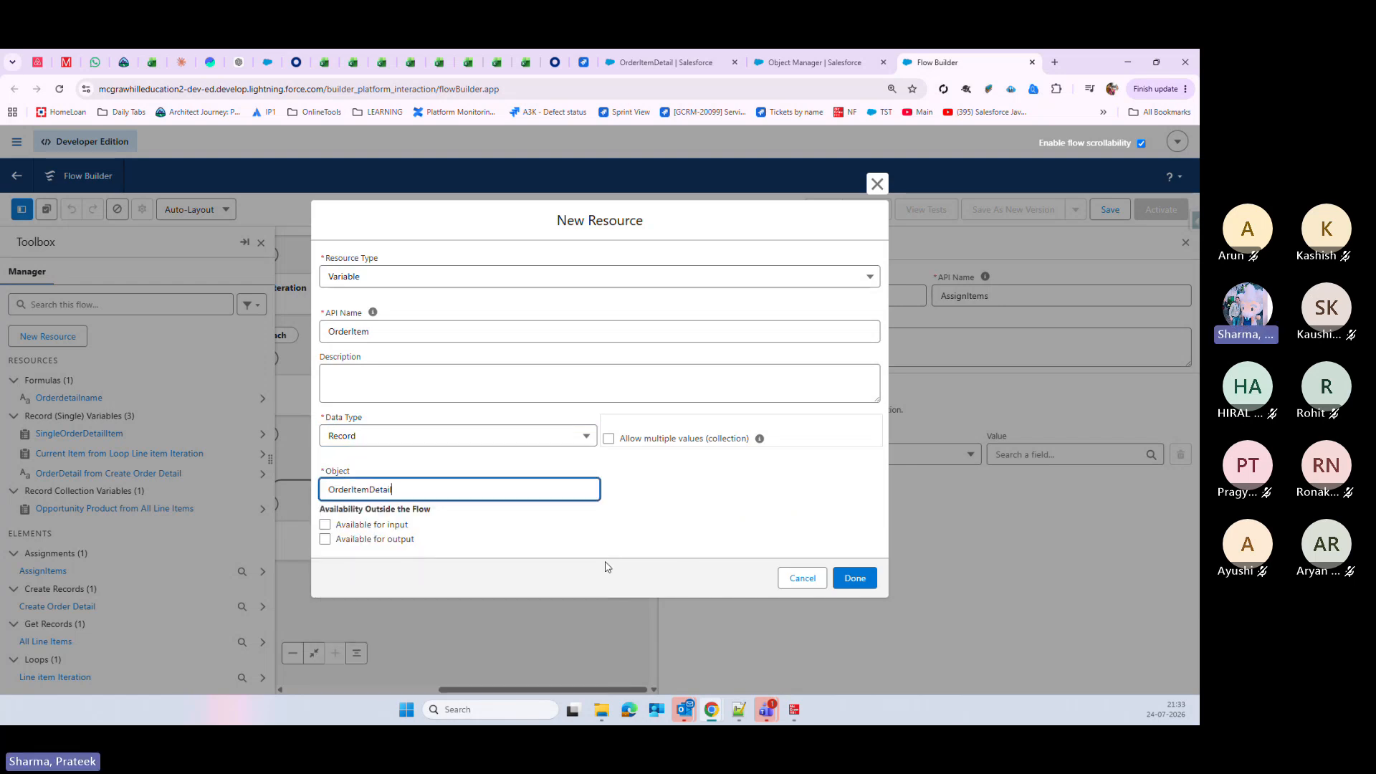
left_click(325, 524)
left_click(325, 538)
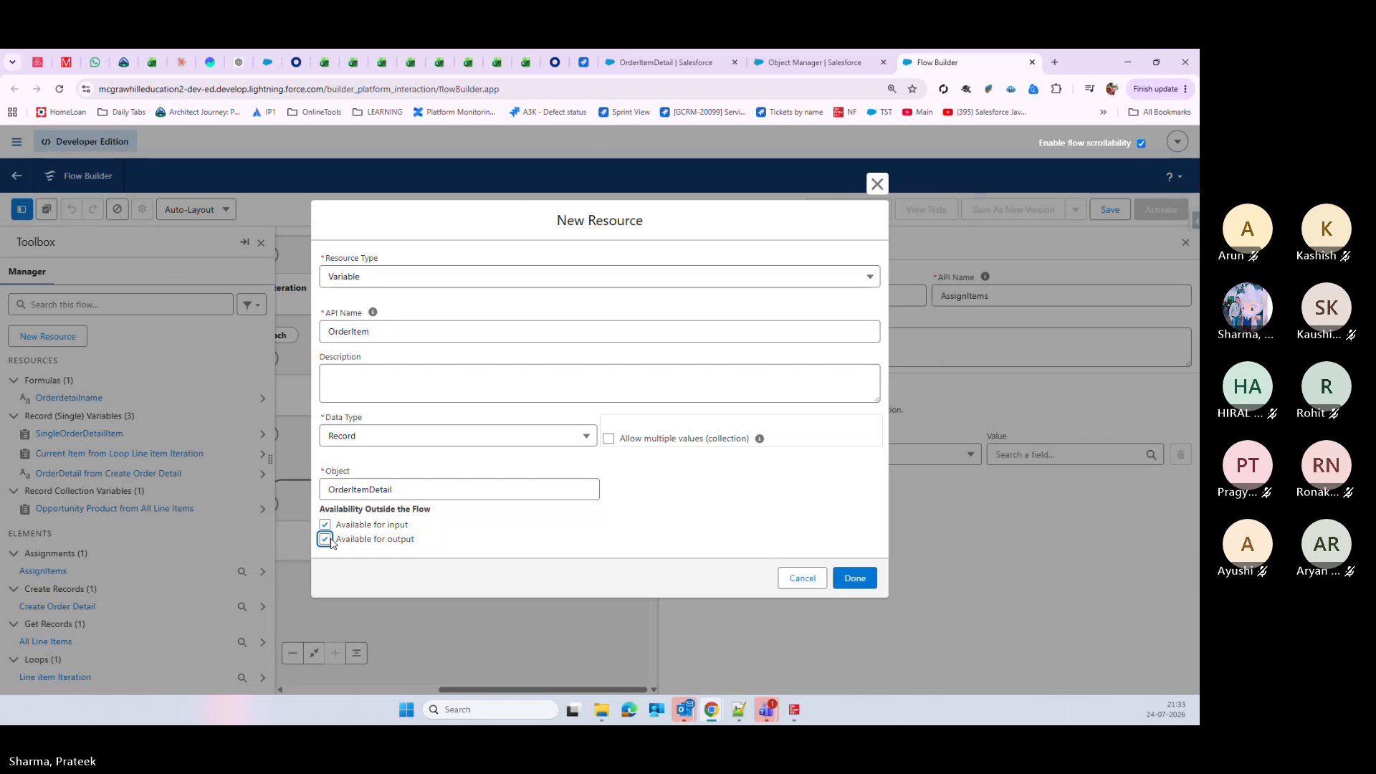
left_click(869, 579)
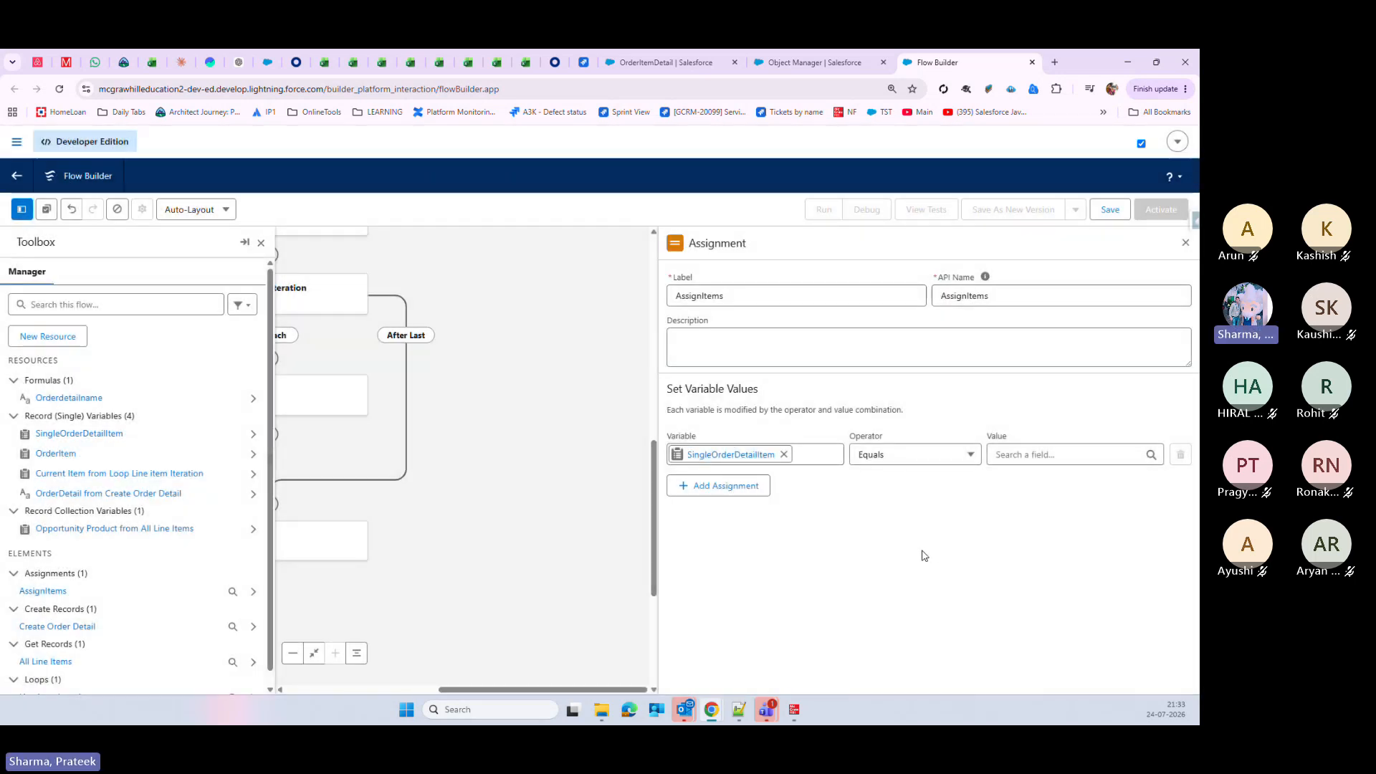
Step: Replace the SingleOrderDetailItem variable in AssignItems with the OrderItem variable's OrderItem1 Name field
left_click(783, 454)
left_click(261, 243)
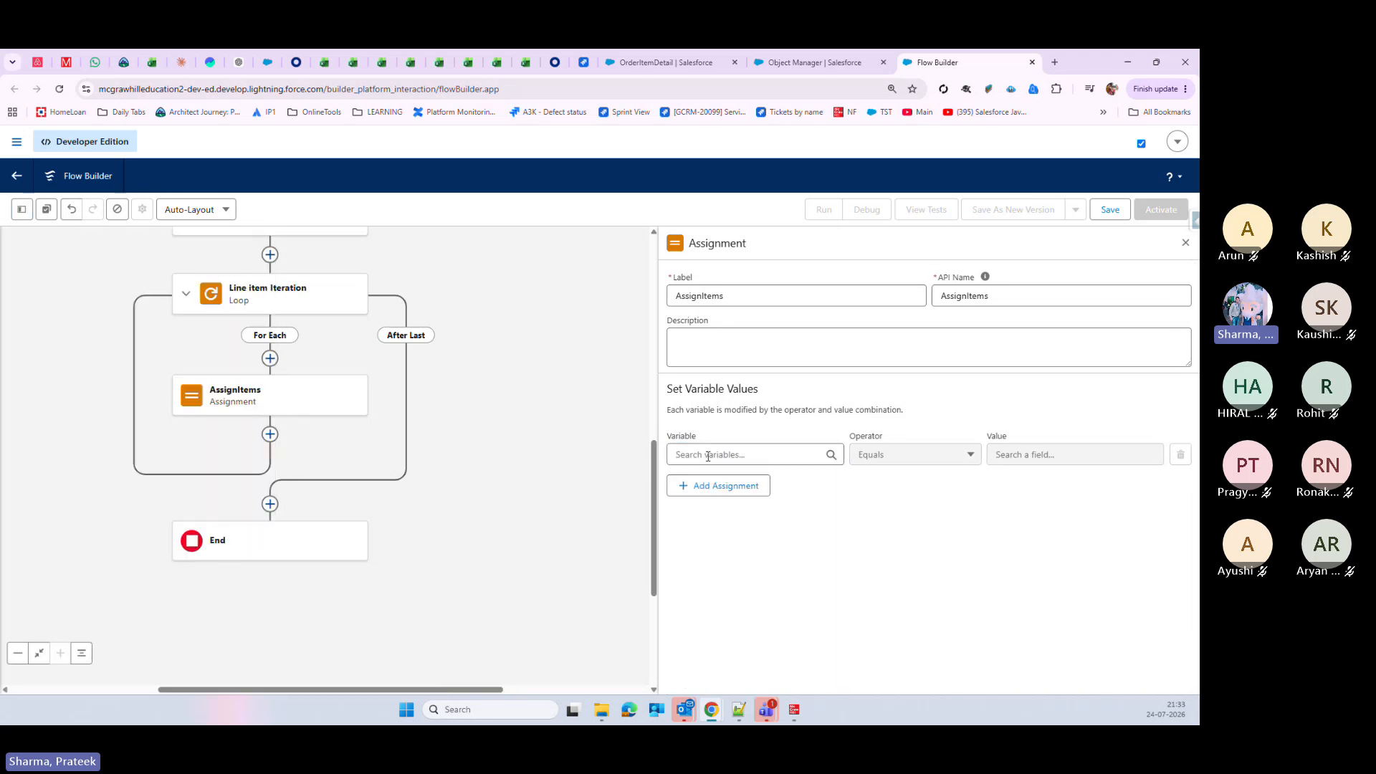
left_click(708, 454)
scroll(817, 600, "down", 1)
mouse_move(817, 599)
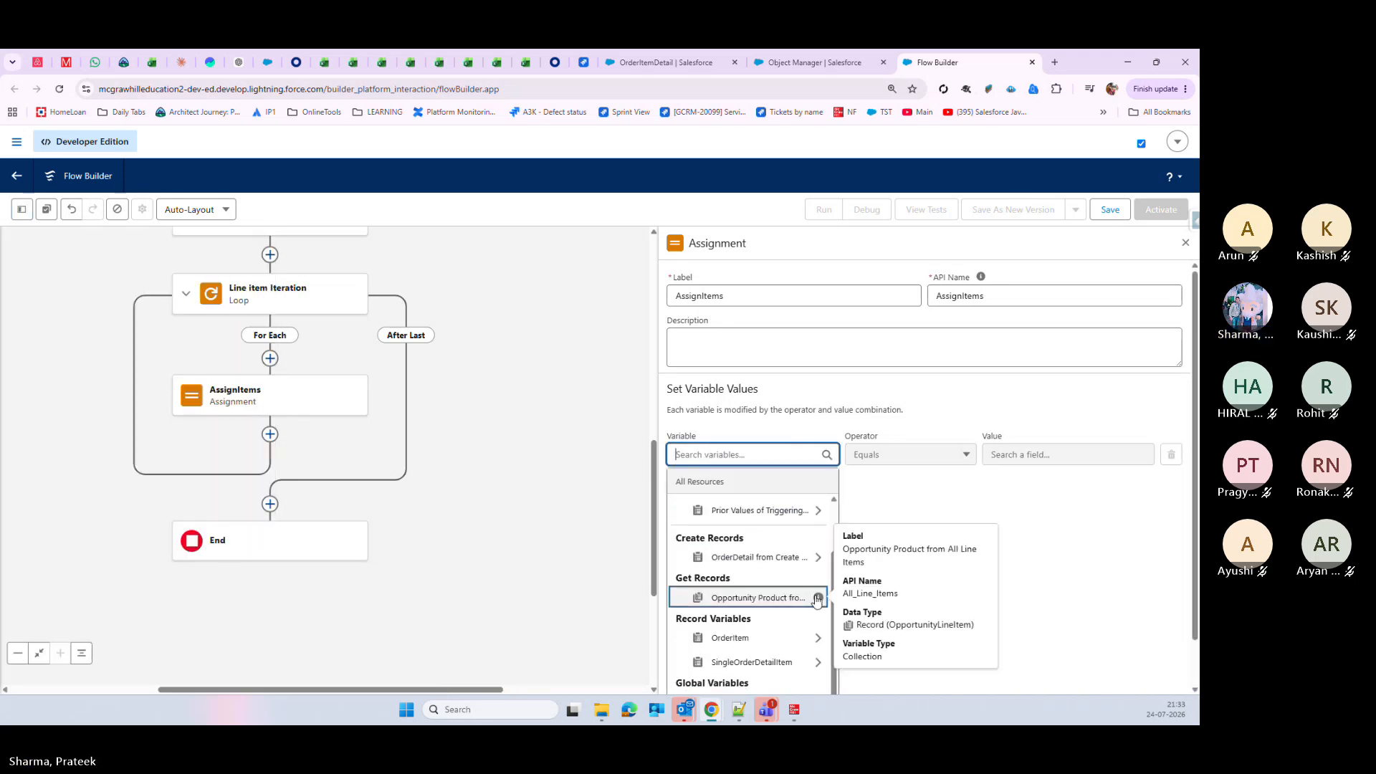
scroll(817, 599, "down", 1)
left_click(788, 584)
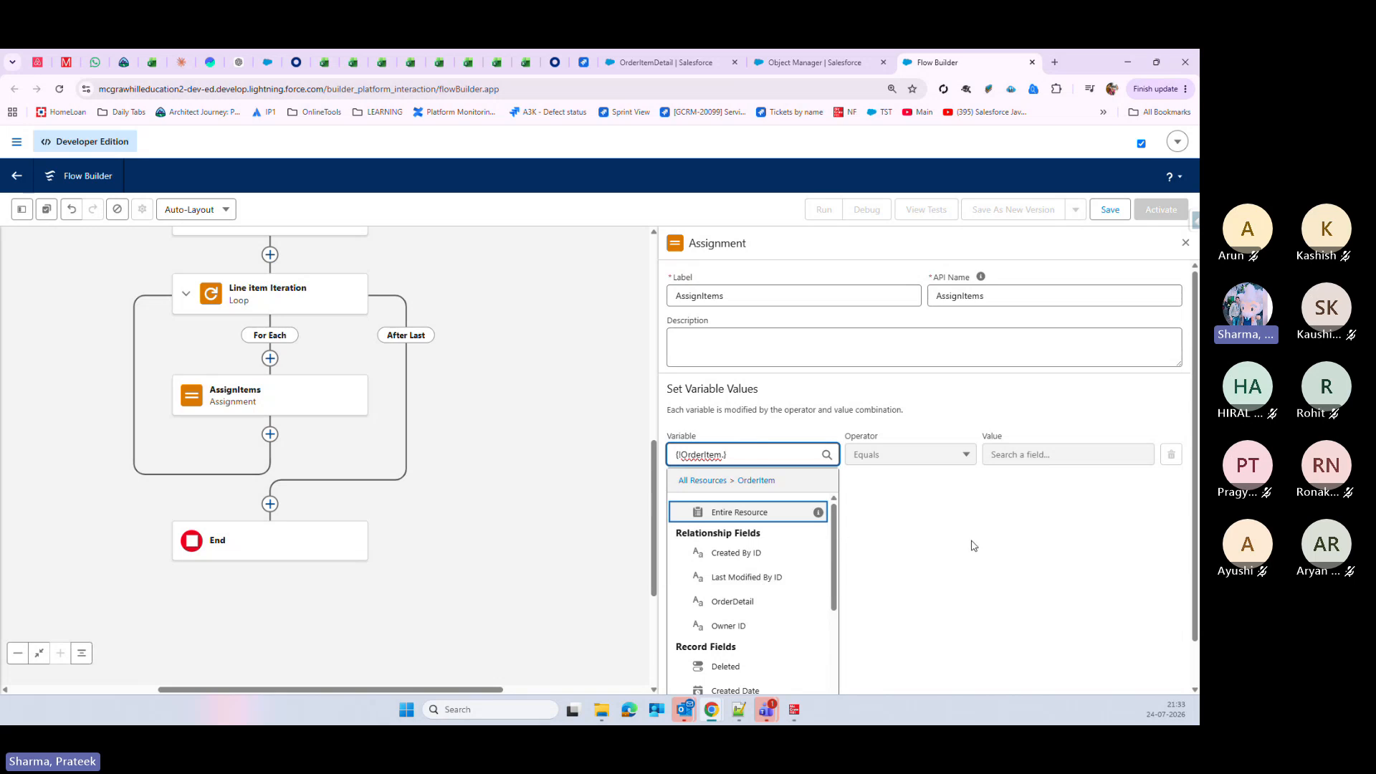
scroll(967, 548, "down", 1)
left_click_drag(835, 486, 832, 589)
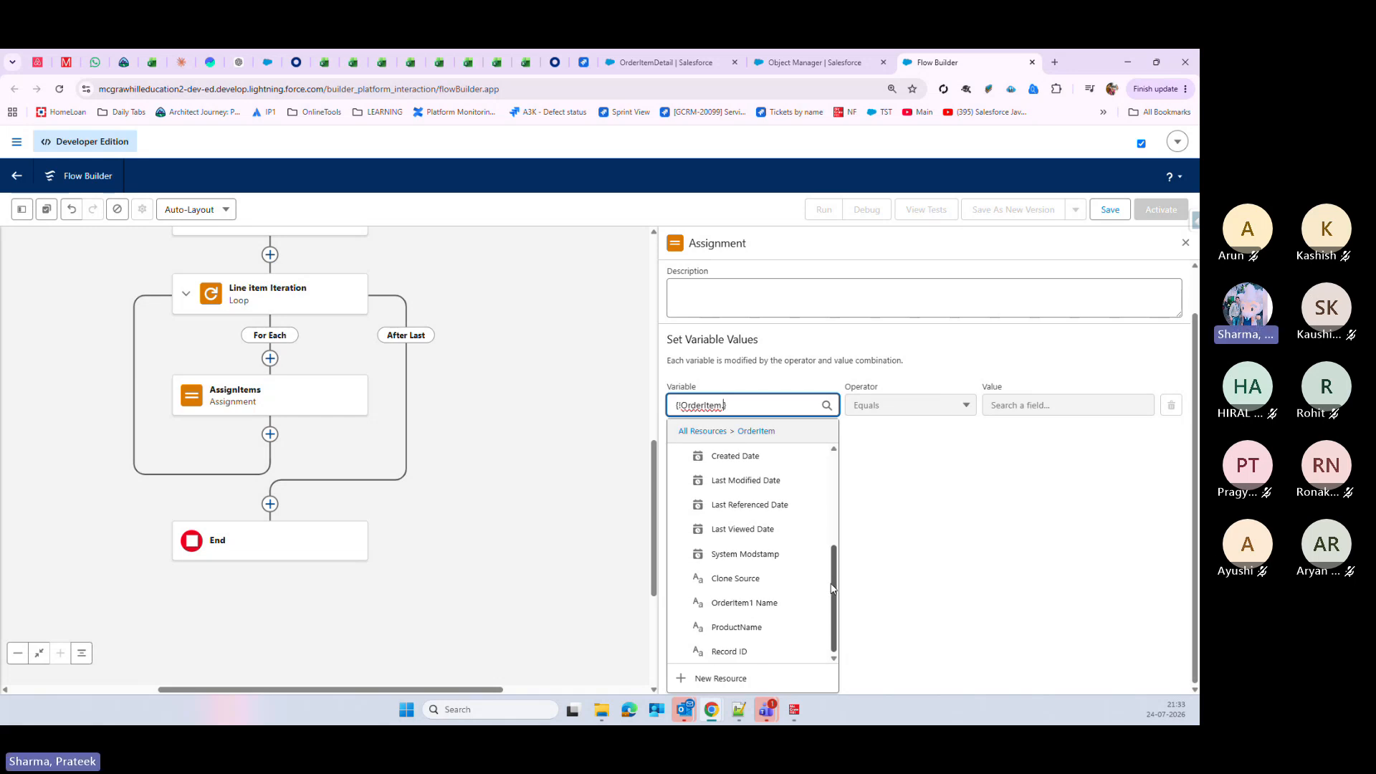
left_click(756, 604)
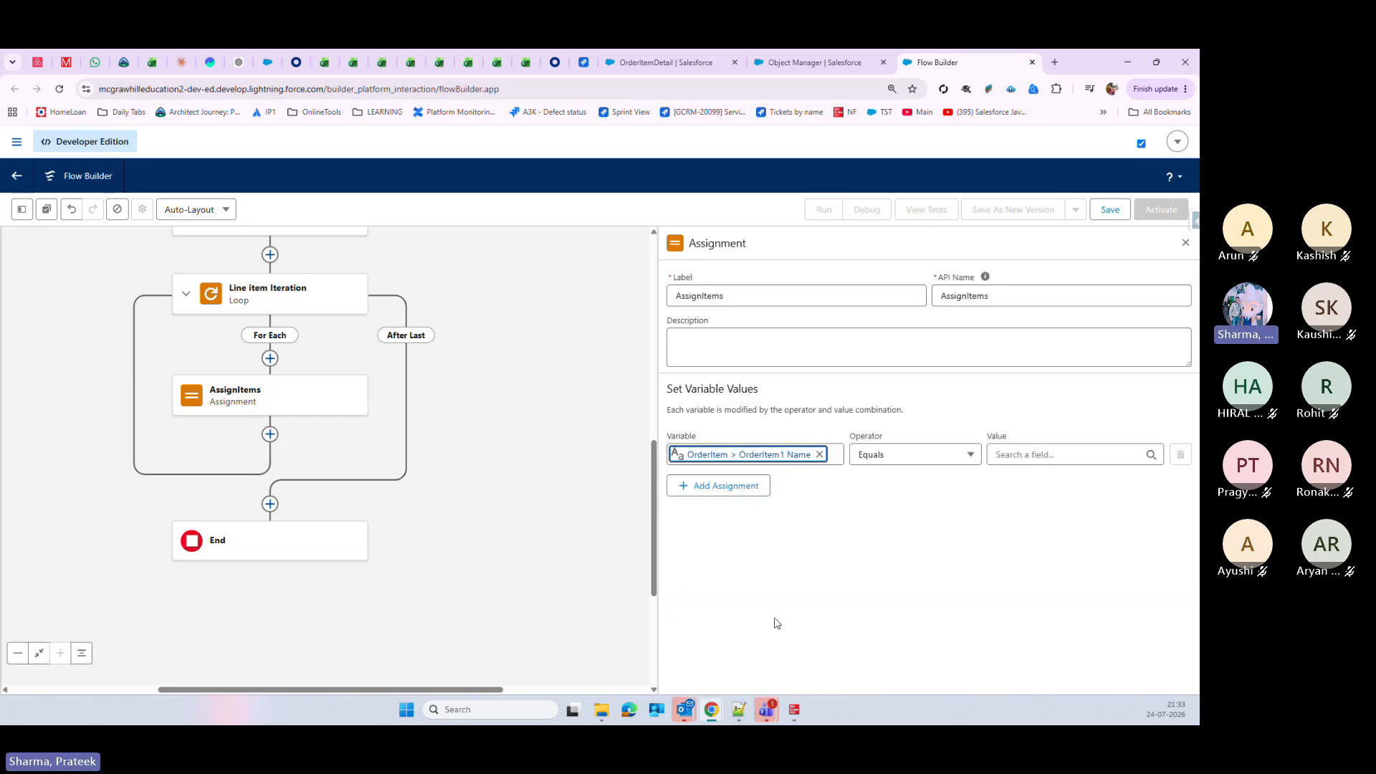
Step: Set the value assigned to OrderItem > OrderItem1 Name to the Running User's FirstName
left_click(1030, 455)
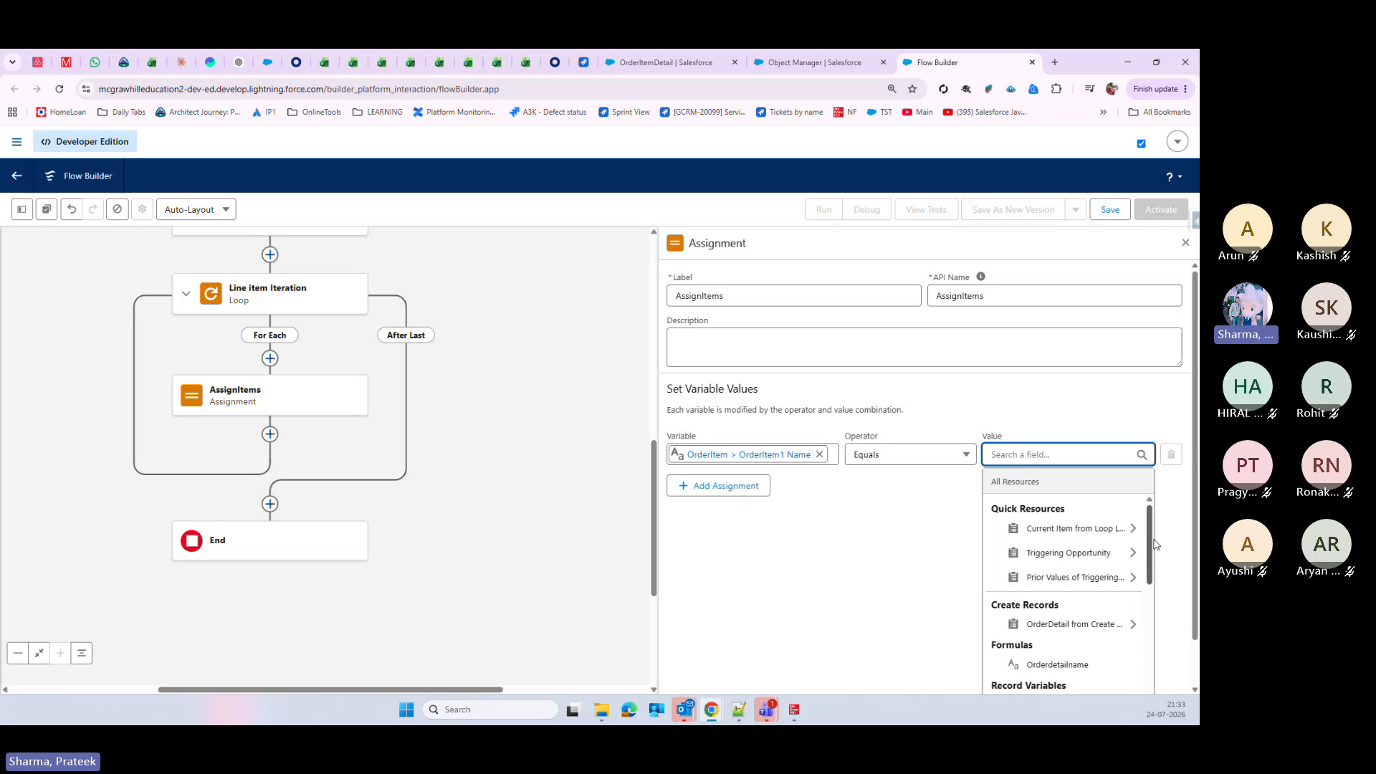
scroll(1150, 558, "down", 2)
left_click_drag(1150, 557, 1133, 640)
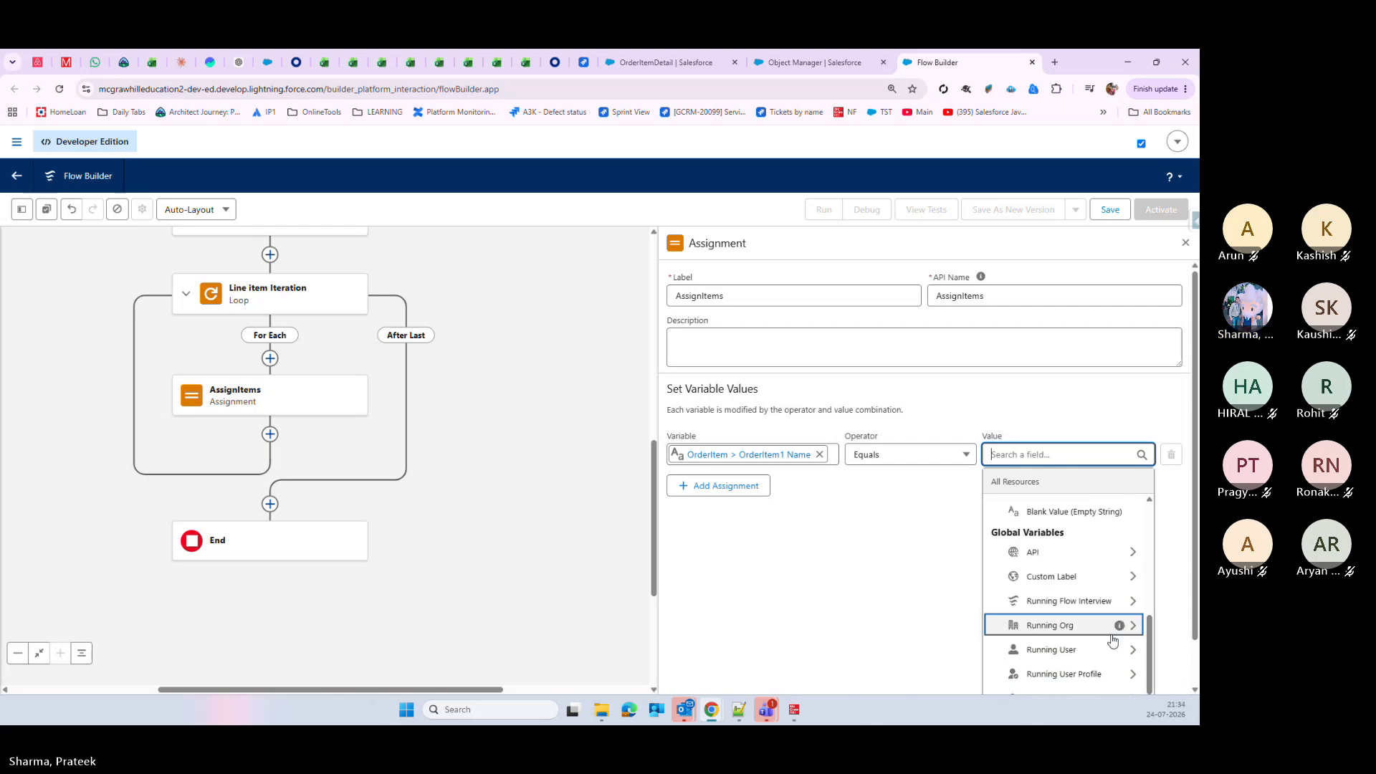
scroll(1084, 649, "down", 1)
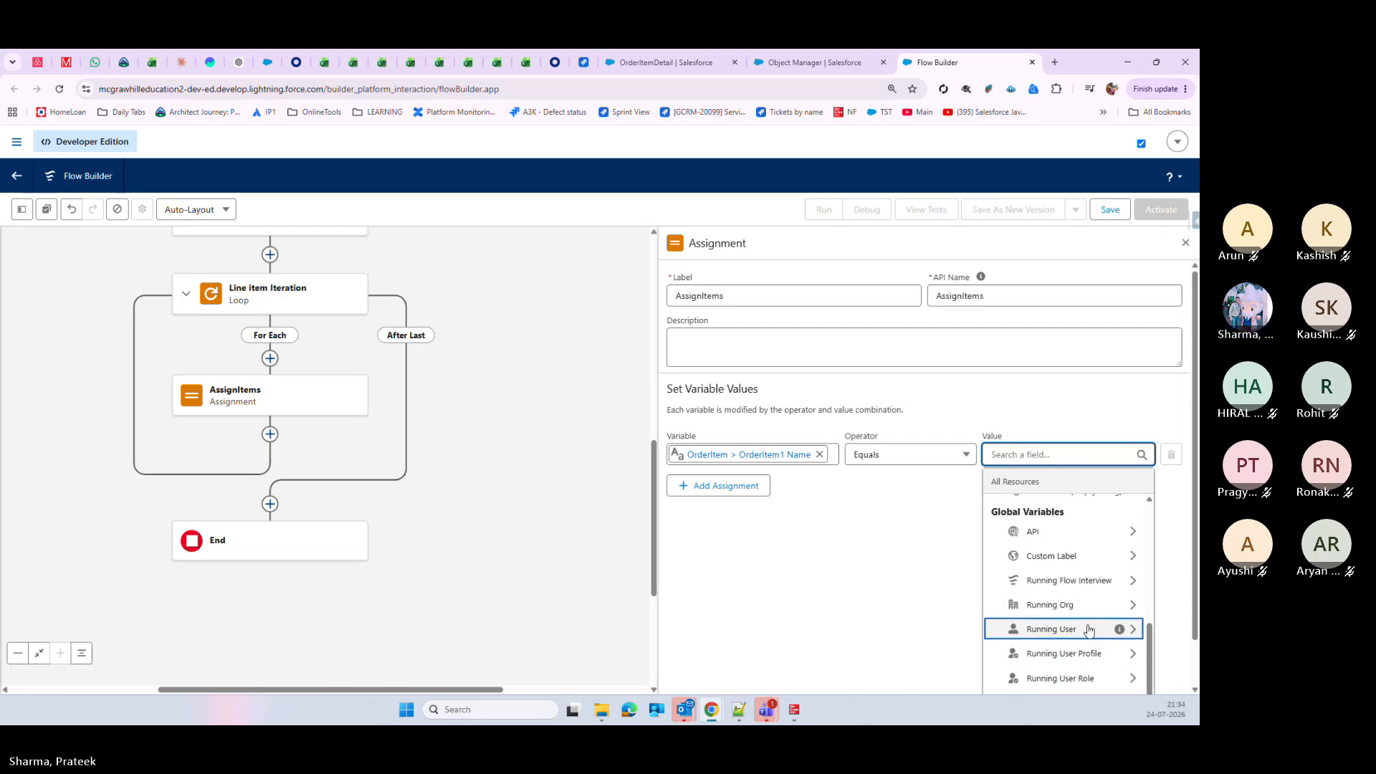
left_click(1083, 641)
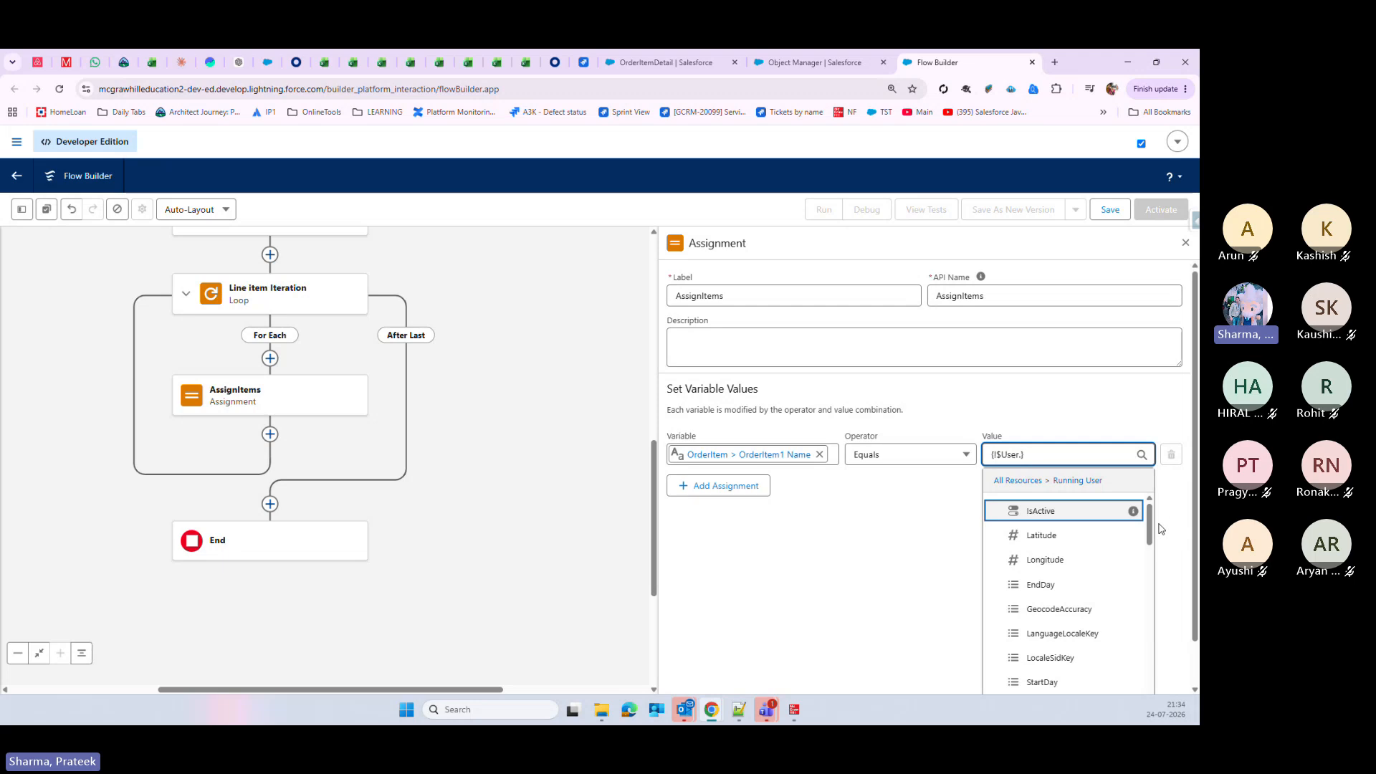
left_click_drag(1150, 532, 1128, 607)
scroll(1128, 607, "down", 3)
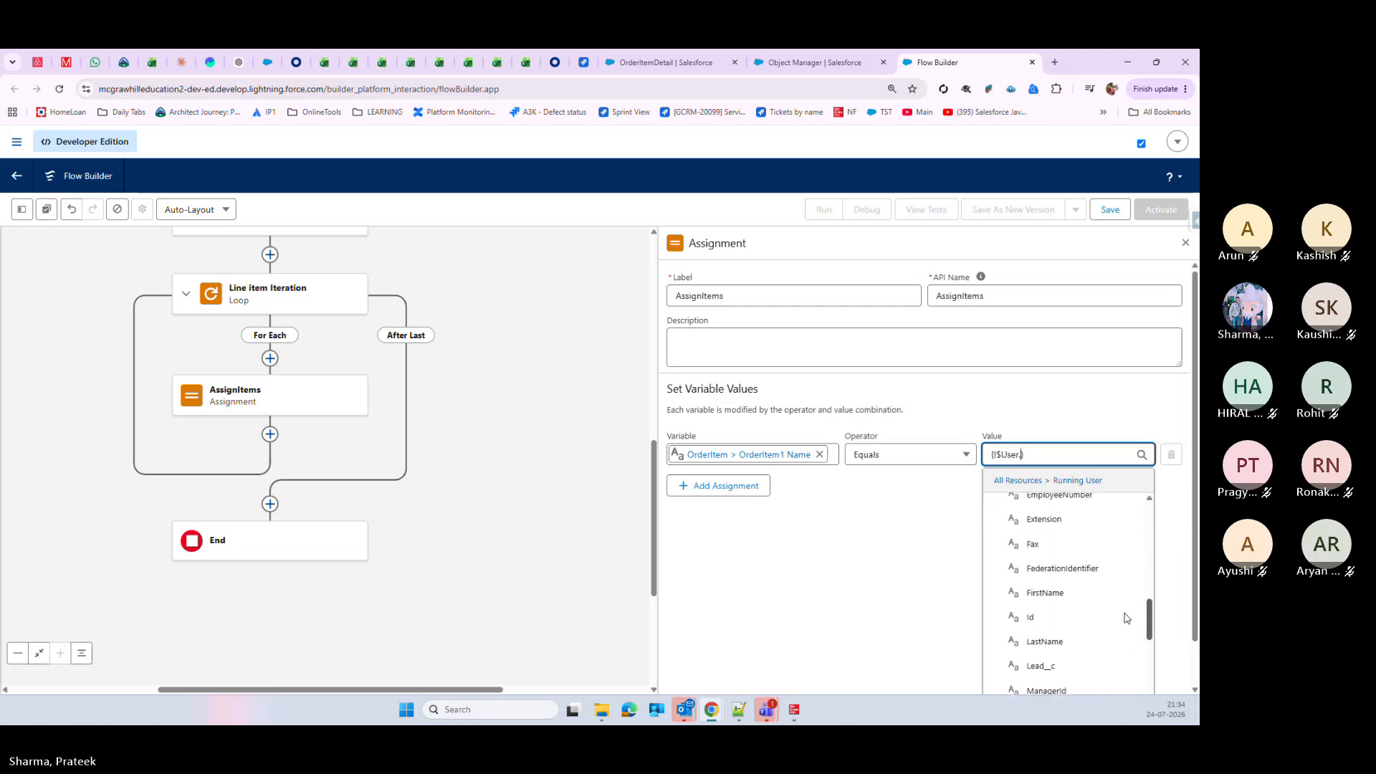
left_click(1071, 567)
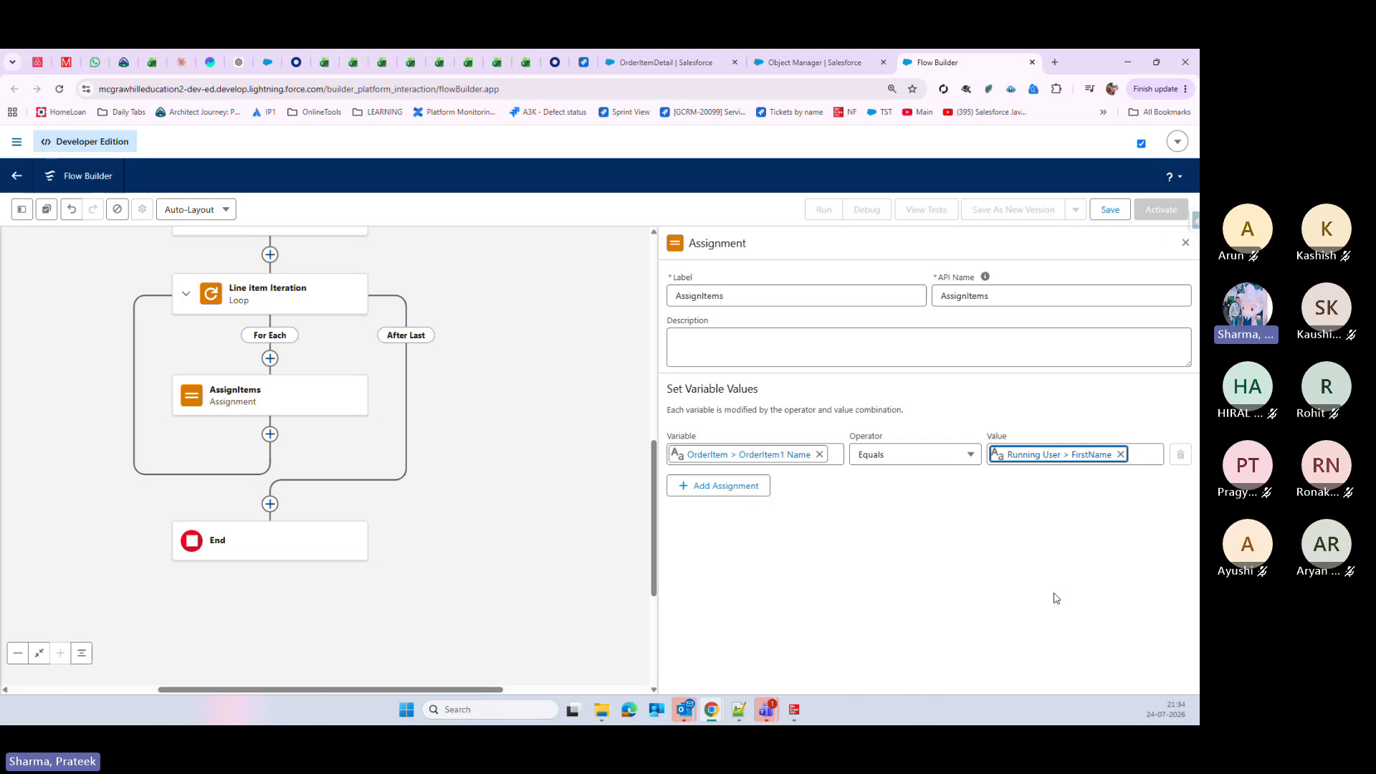
Step: Add a second assignment to AssignItems with OrderItem > ProductName as its variable
left_click(715, 487)
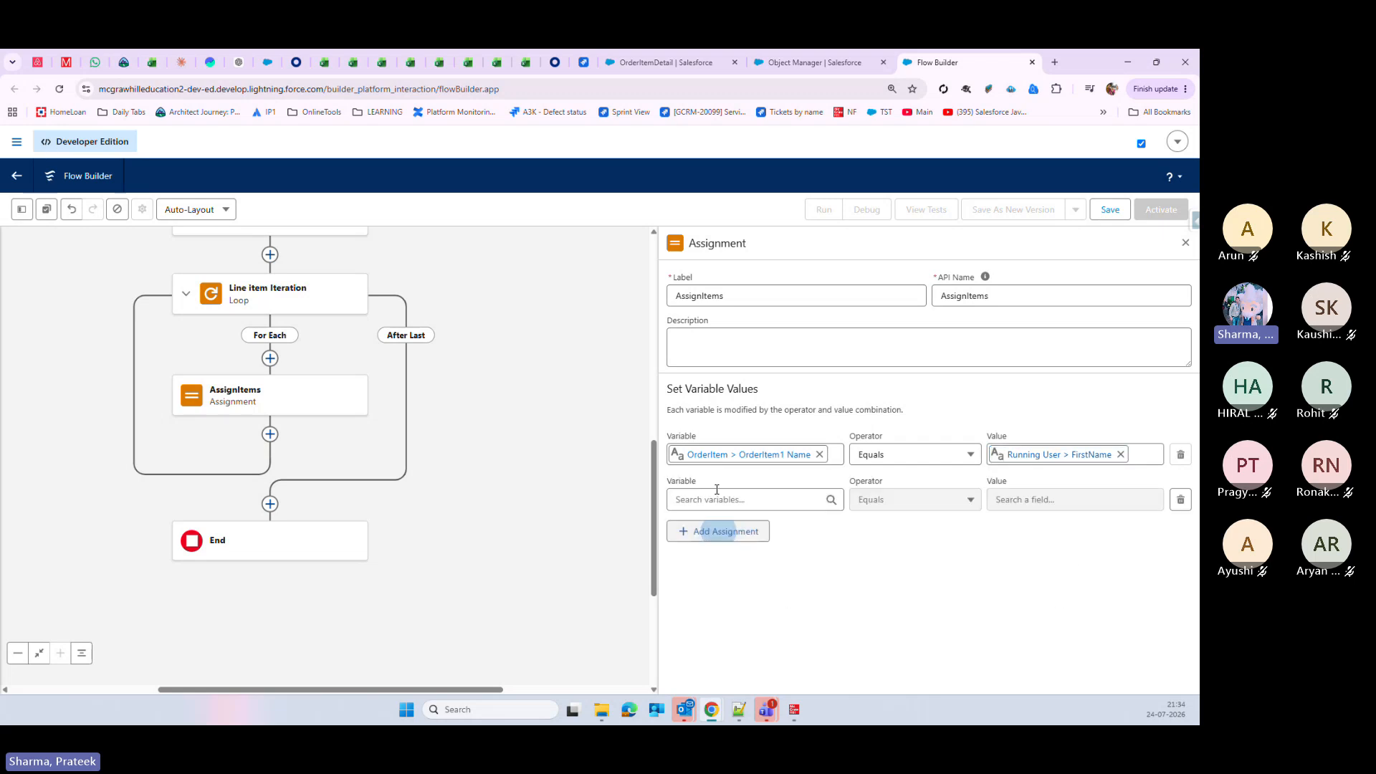
scroll(991, 600, "down", 3)
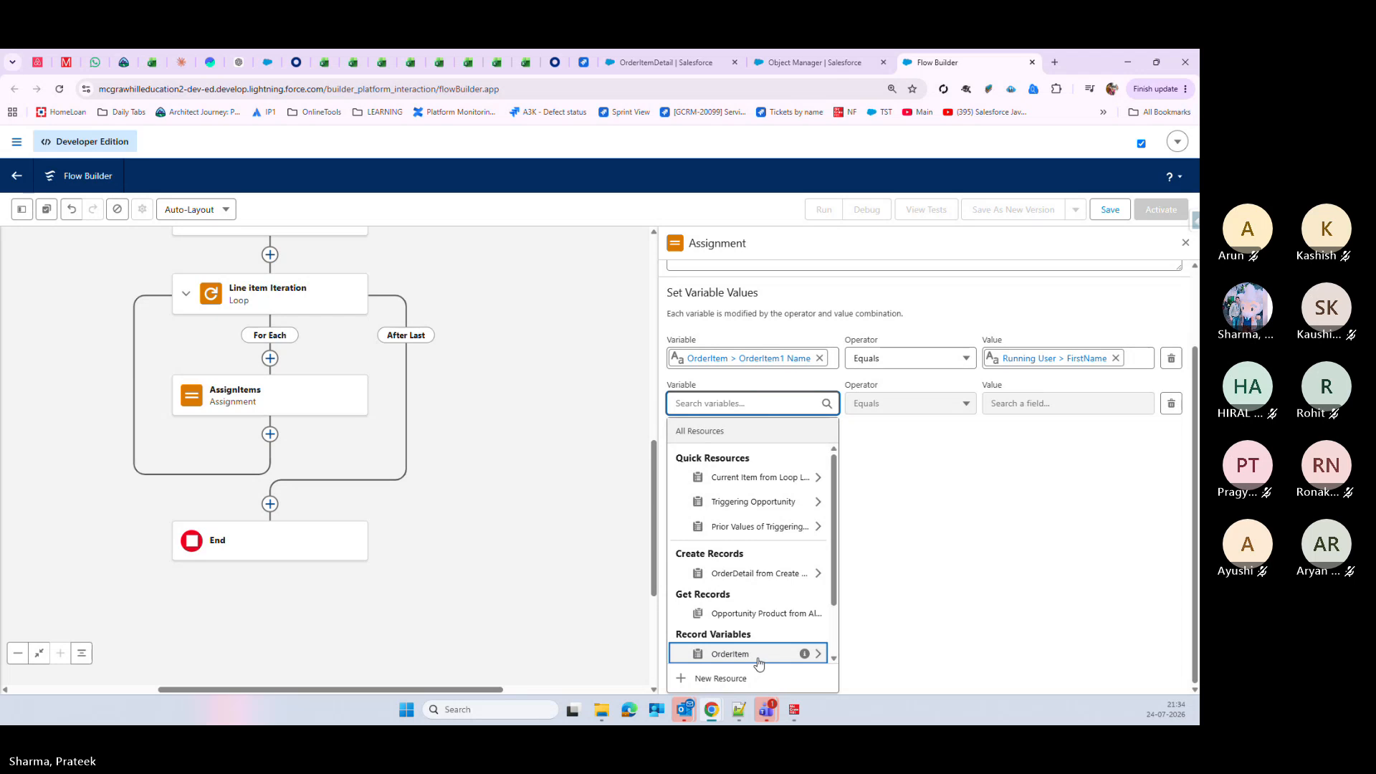
left_click(759, 655)
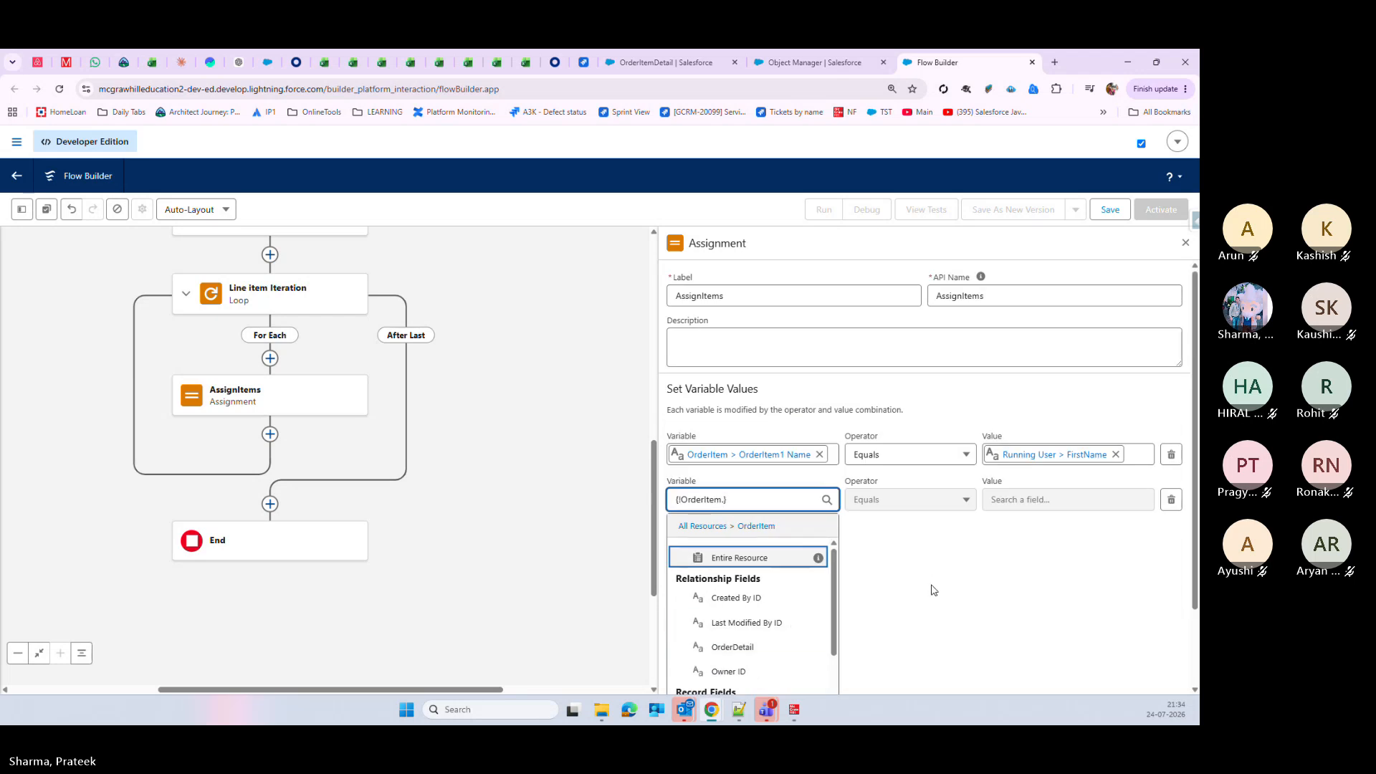
scroll(934, 590, "down", 1)
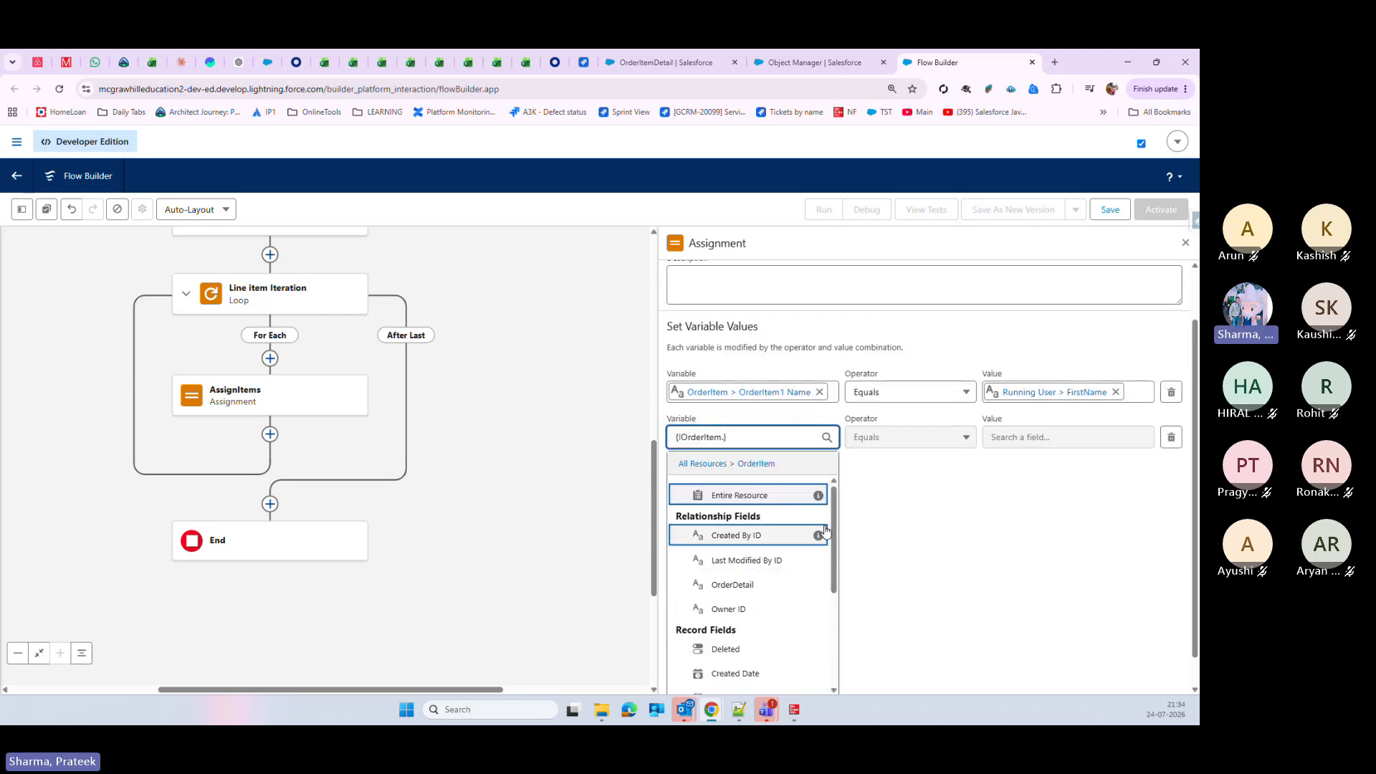
left_click_drag(834, 518, 842, 617)
left_click(737, 658)
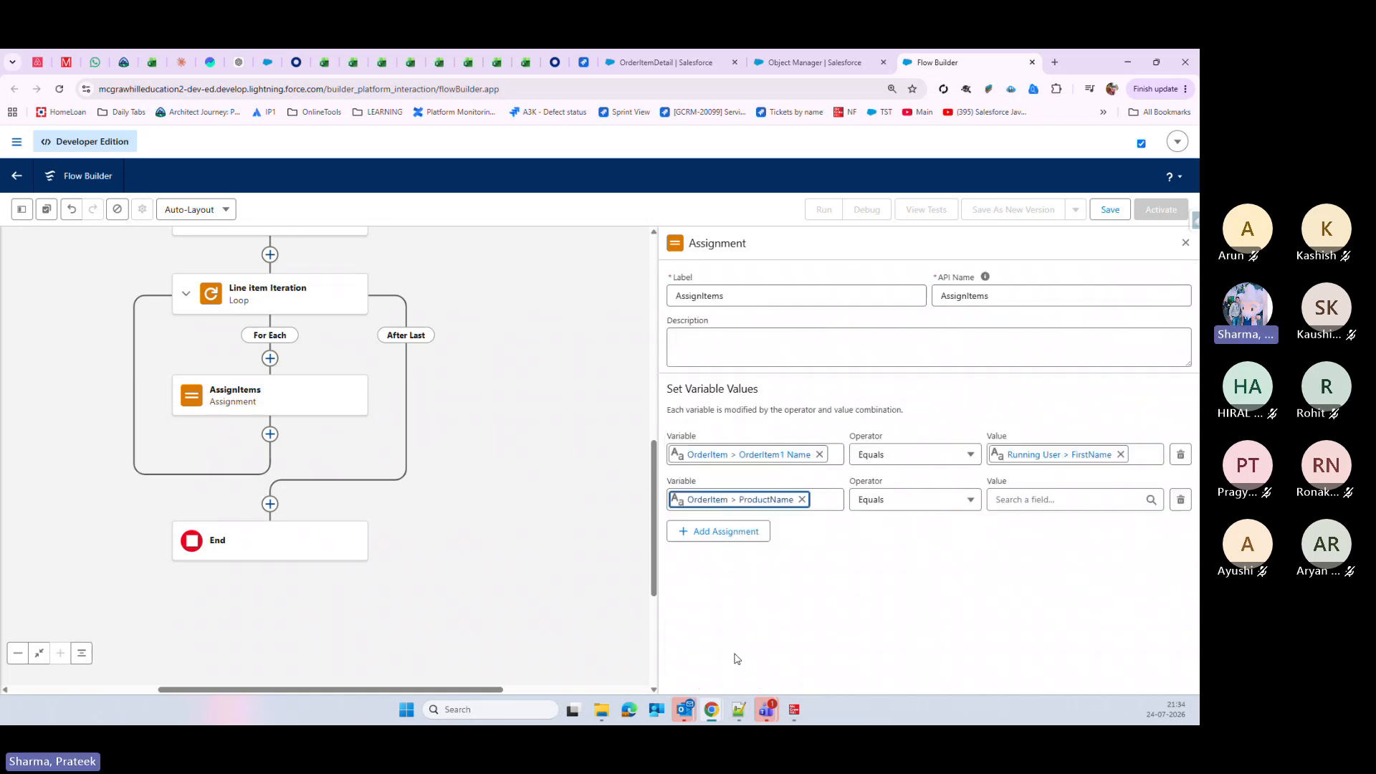
Step: Set the value assigned to OrderItem > ProductName to the current loop item's Product ID > Product Name
left_click(1049, 501)
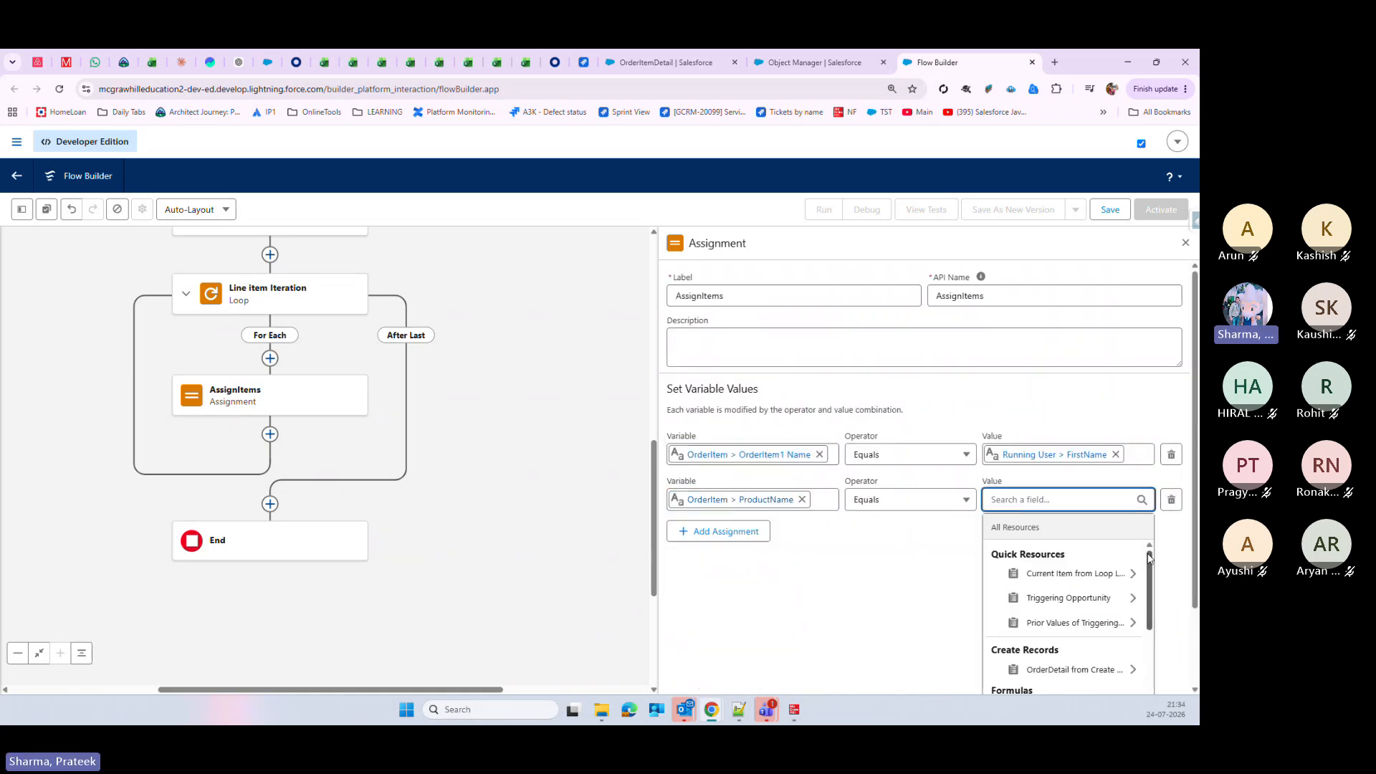
scroll(1145, 555, "down", 5)
scroll(1145, 555, "up", 5)
scroll(292, 378, "up", 2)
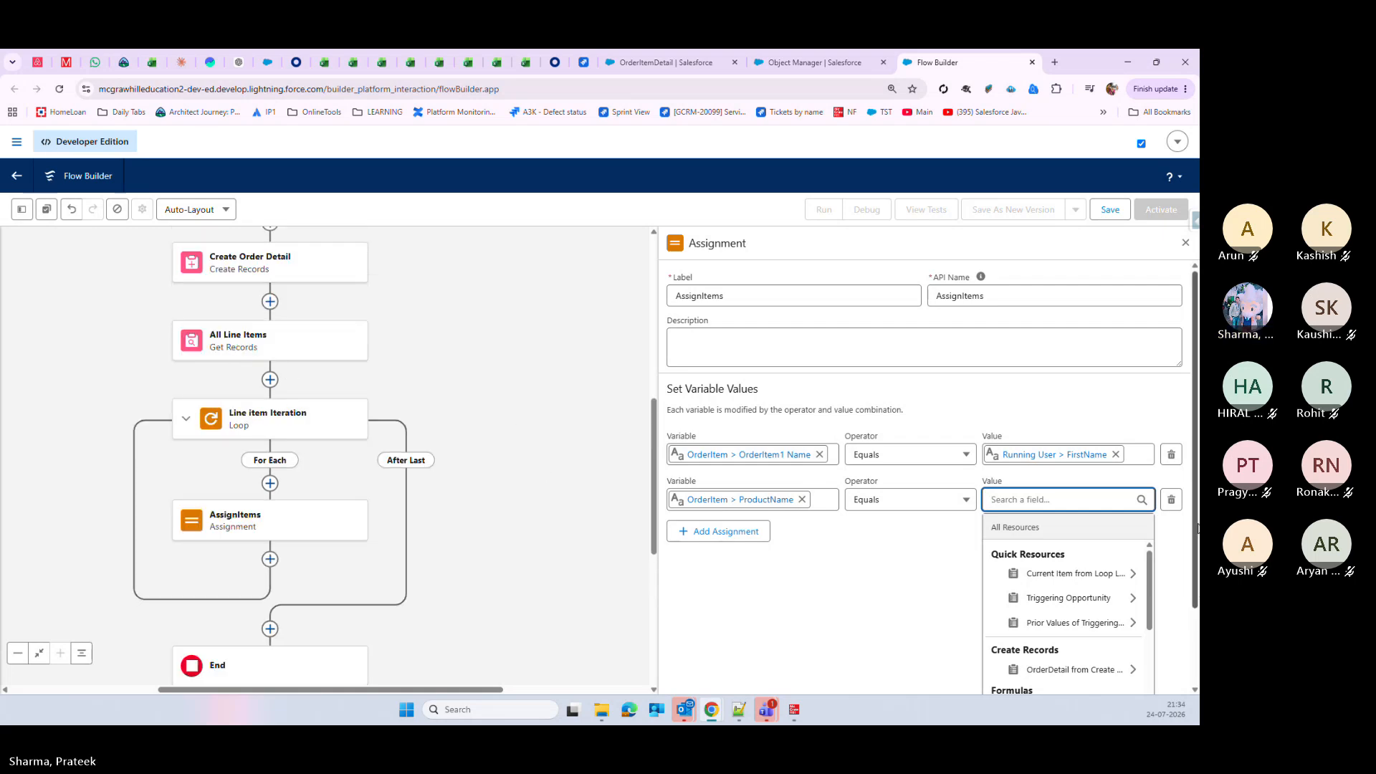
scroll(1189, 530, "down", 1)
scroll(1189, 530, "down", 2)
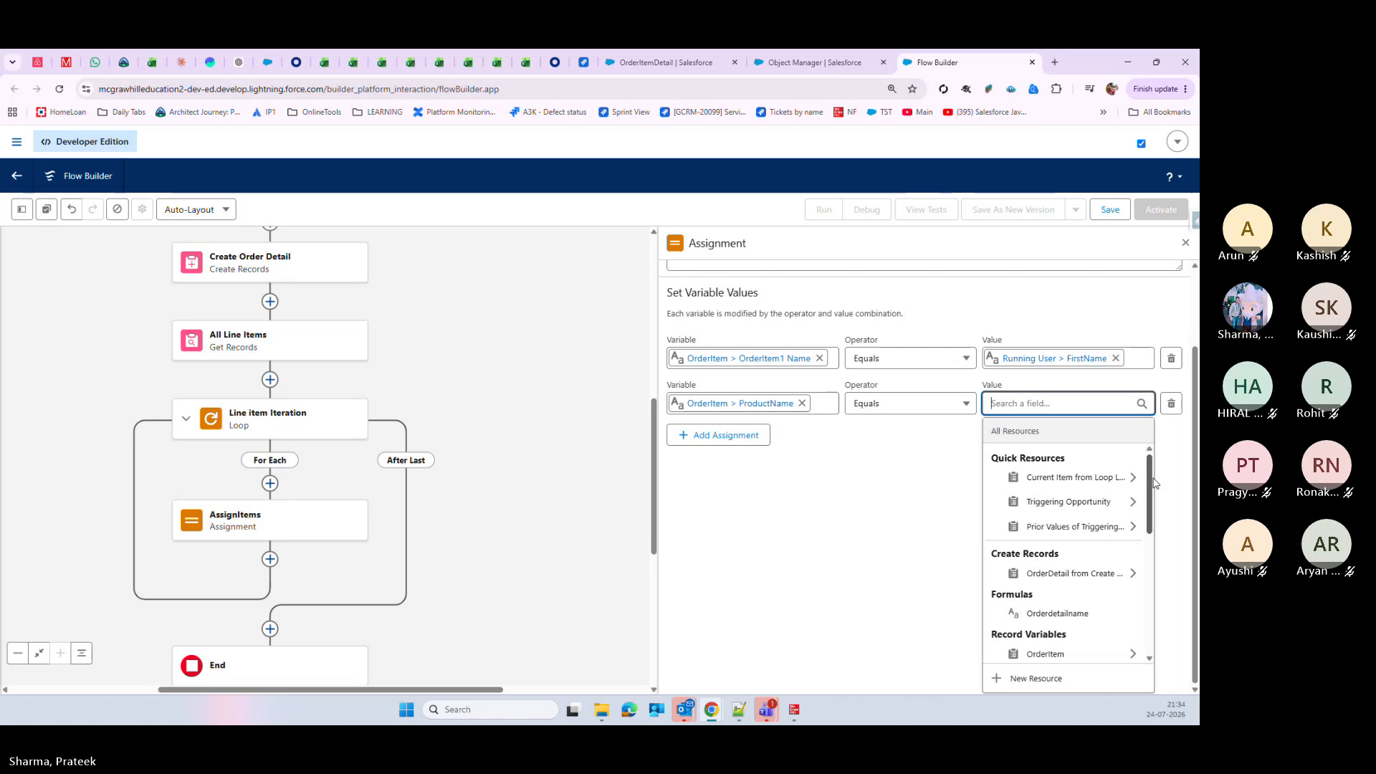
left_click(1109, 485)
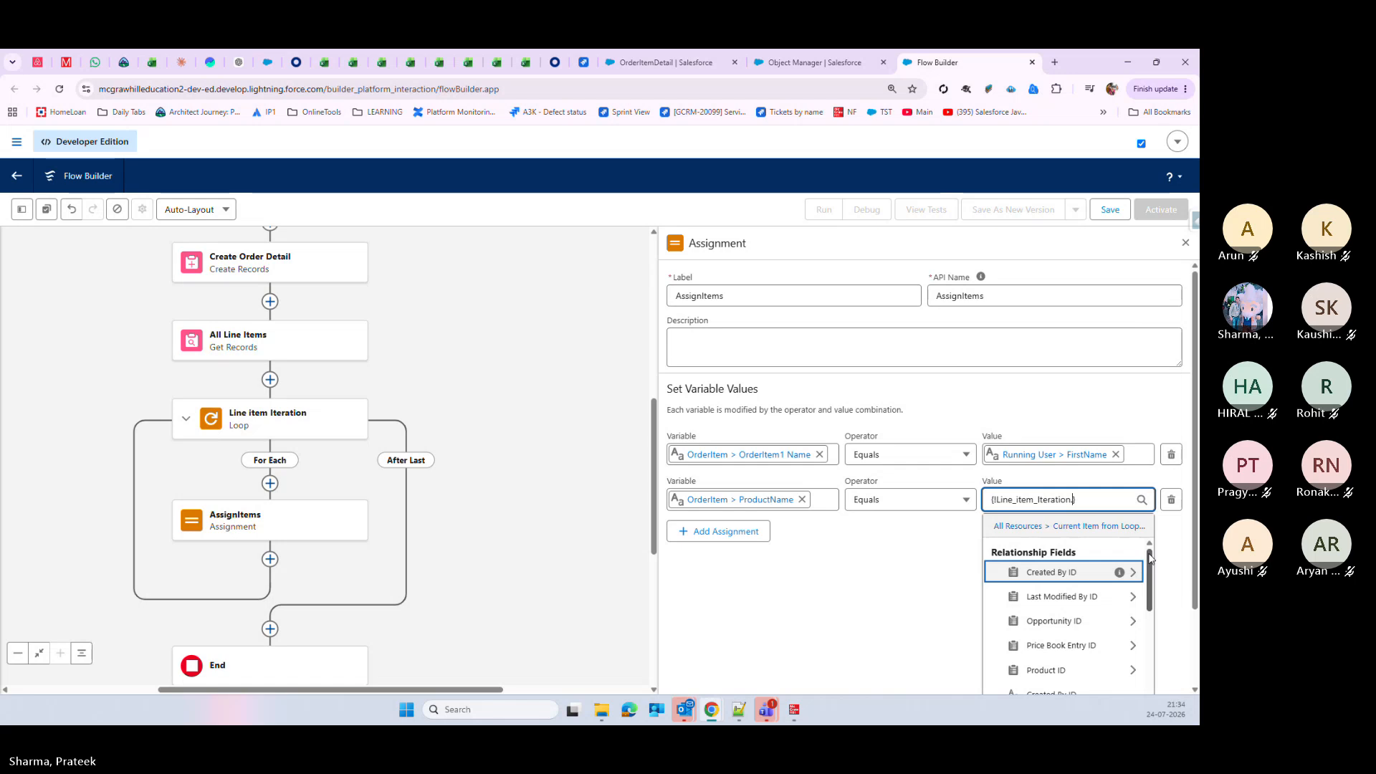
scroll(1117, 588, "down", 2)
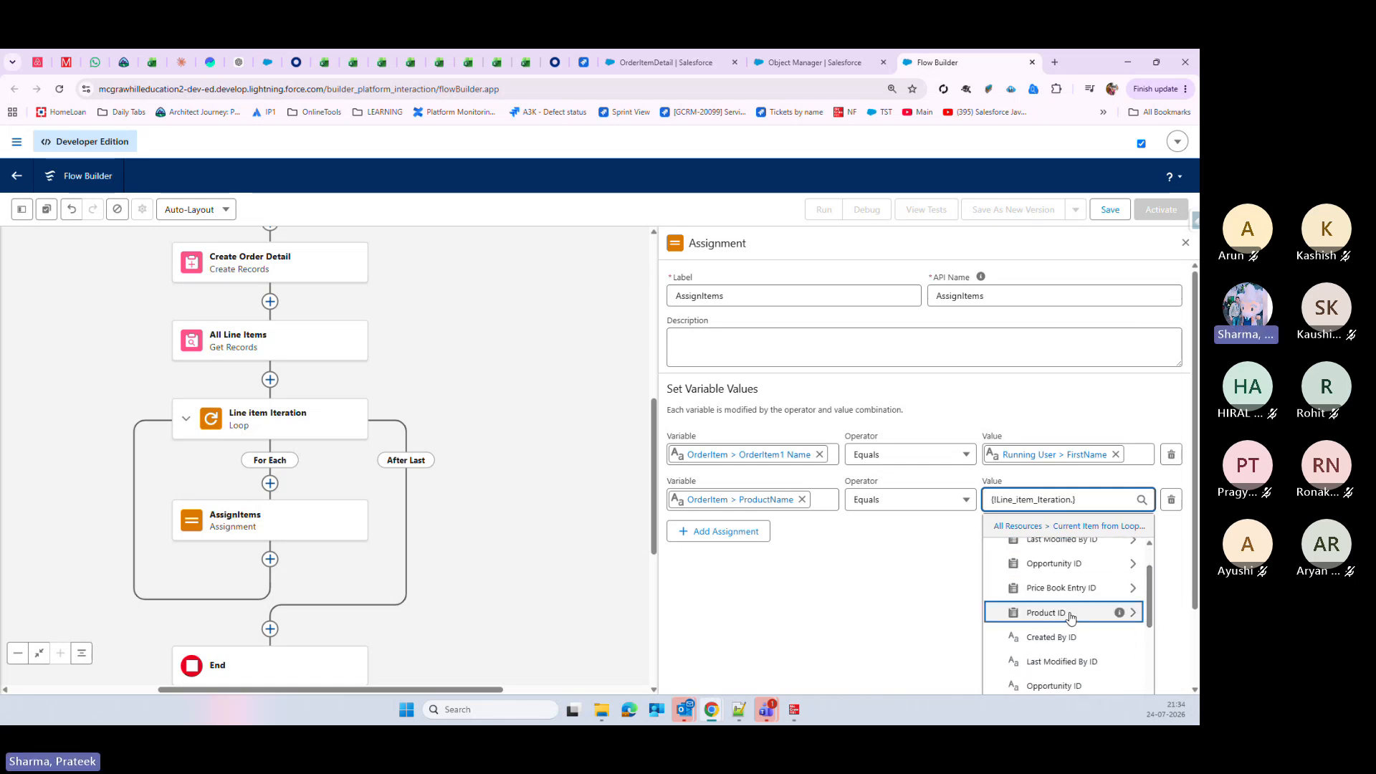
left_click(1070, 614)
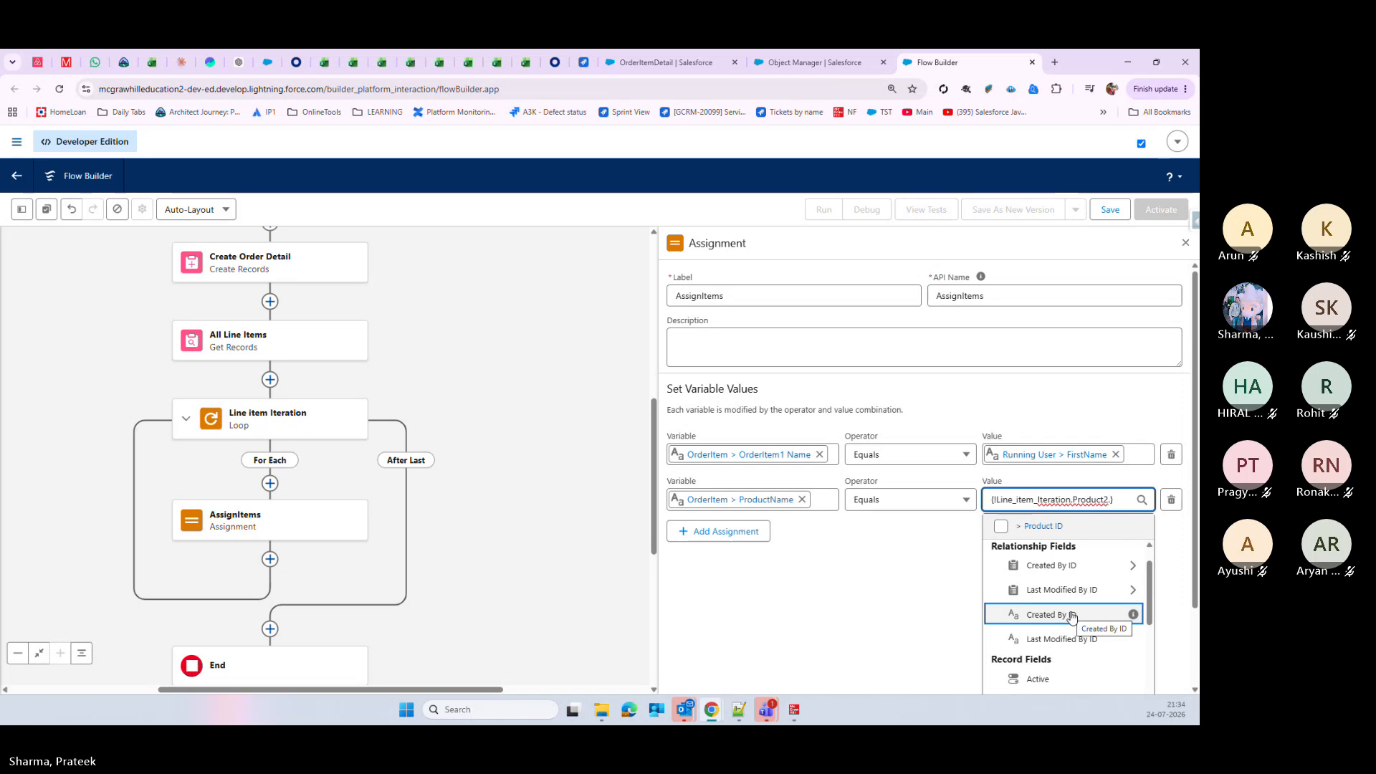
type(".pro")
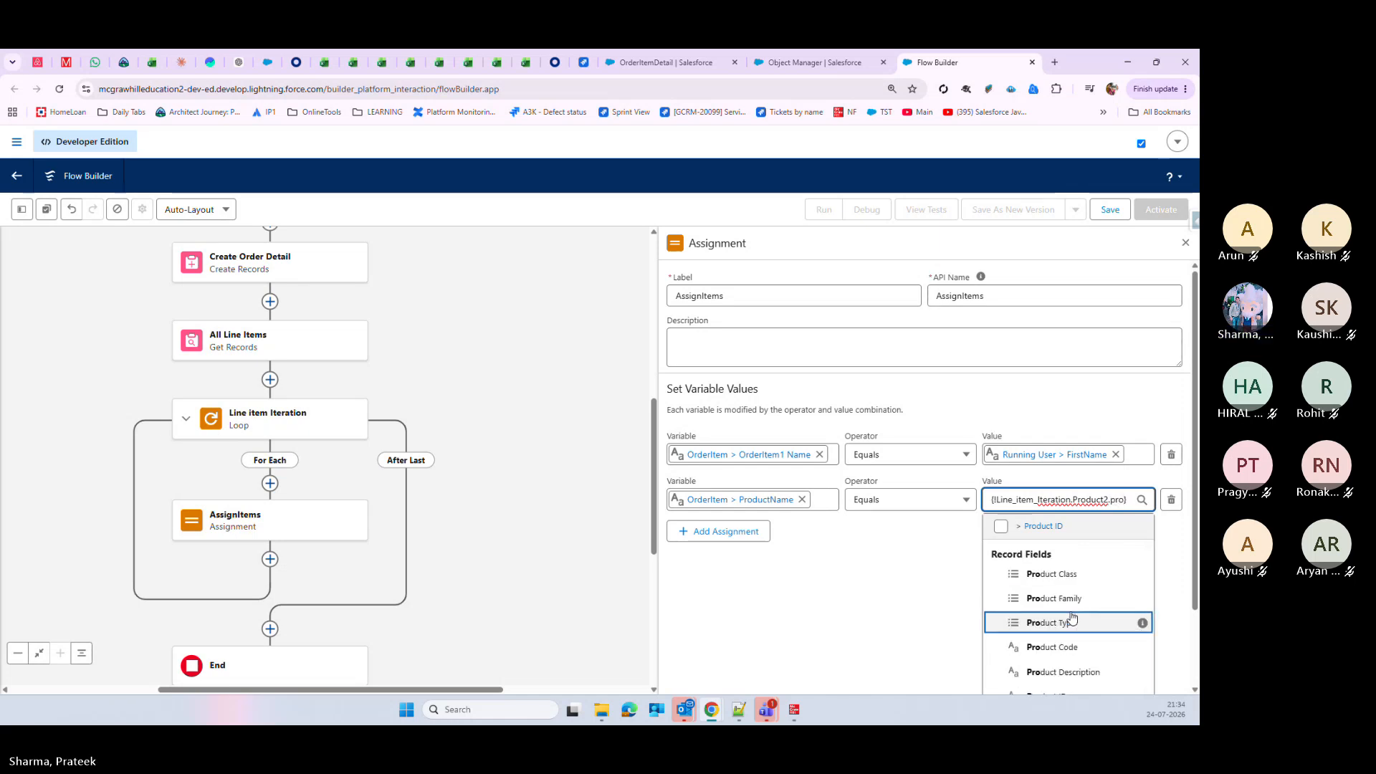
left_click_drag(1194, 566, 1195, 620)
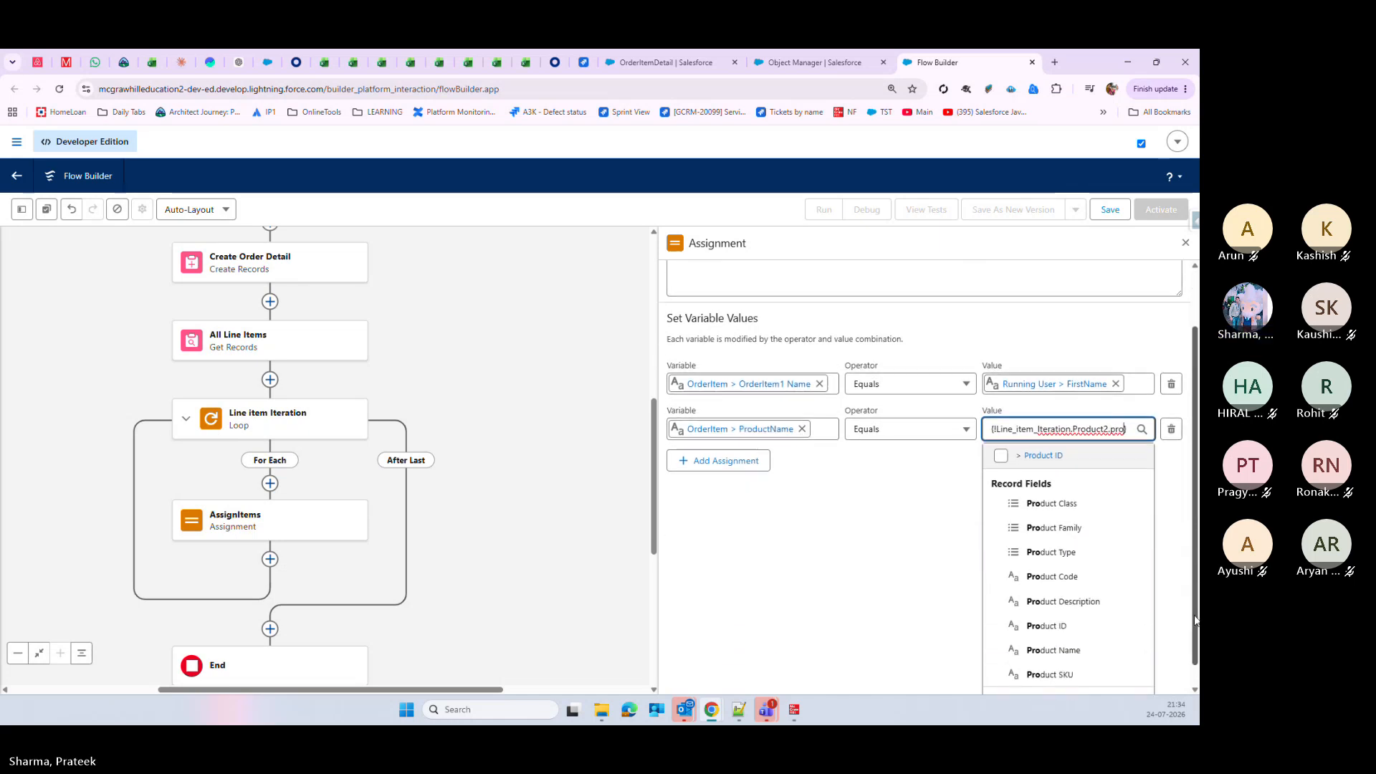
left_click(1139, 649)
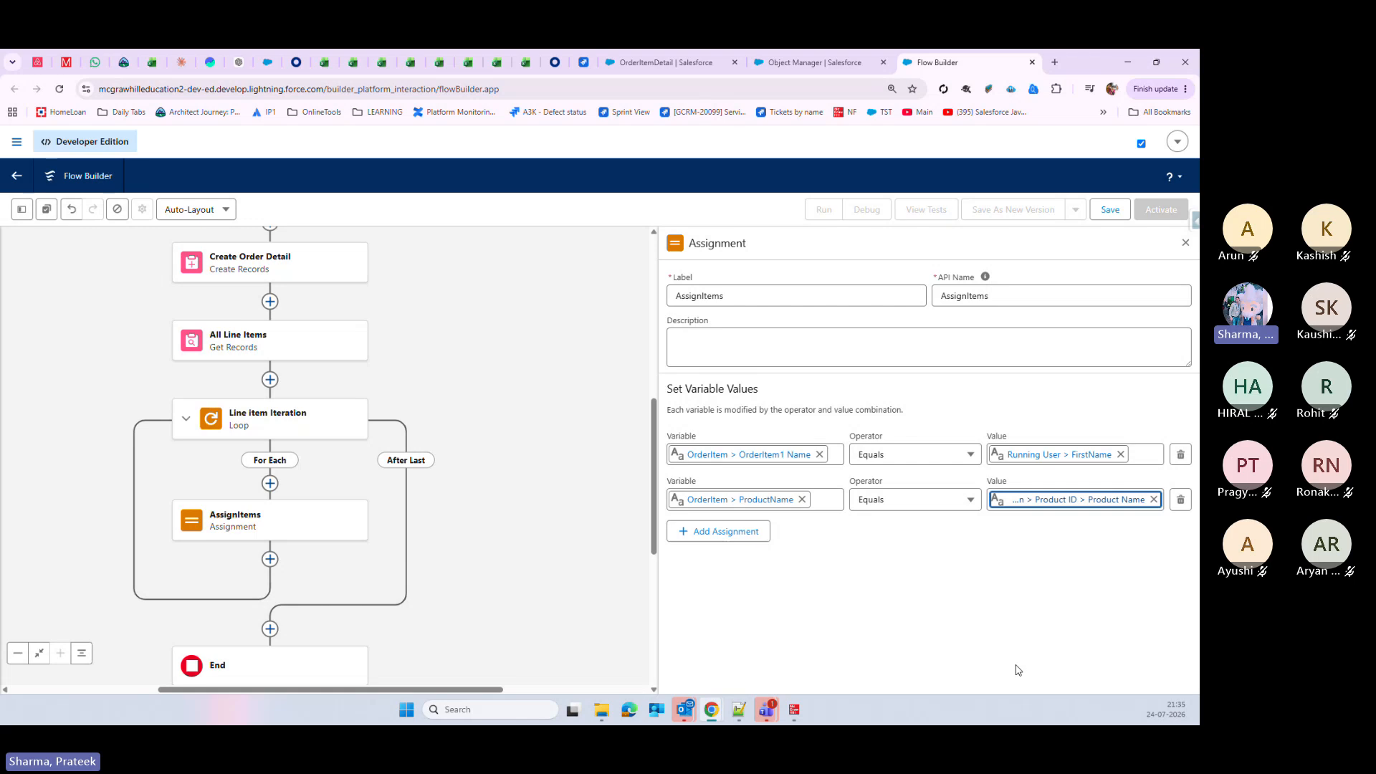
Step: Add a third assignment to AssignItems with OrderItem > OrderDetail as its variable
left_click(730, 537)
left_click(763, 655)
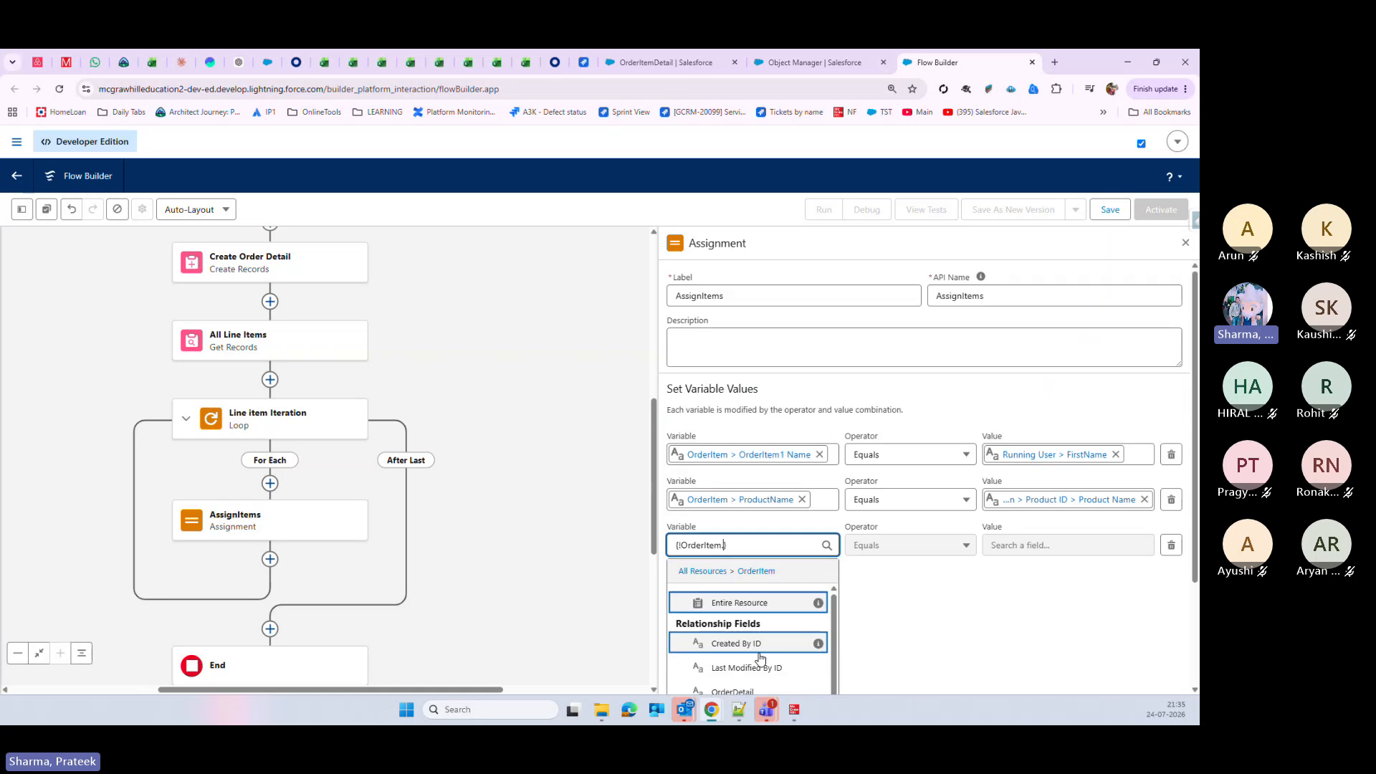
scroll(1182, 504, "down", 1)
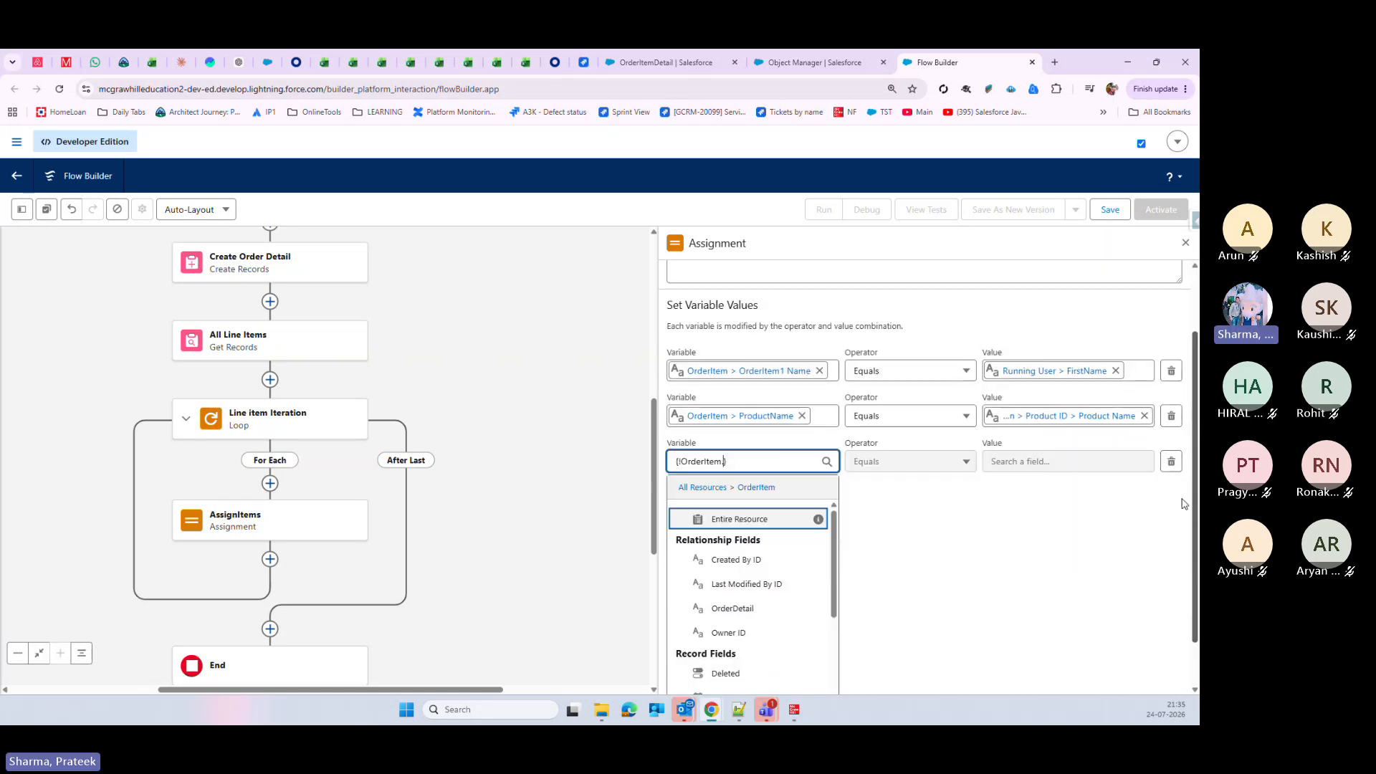
scroll(1183, 504, "down", 1)
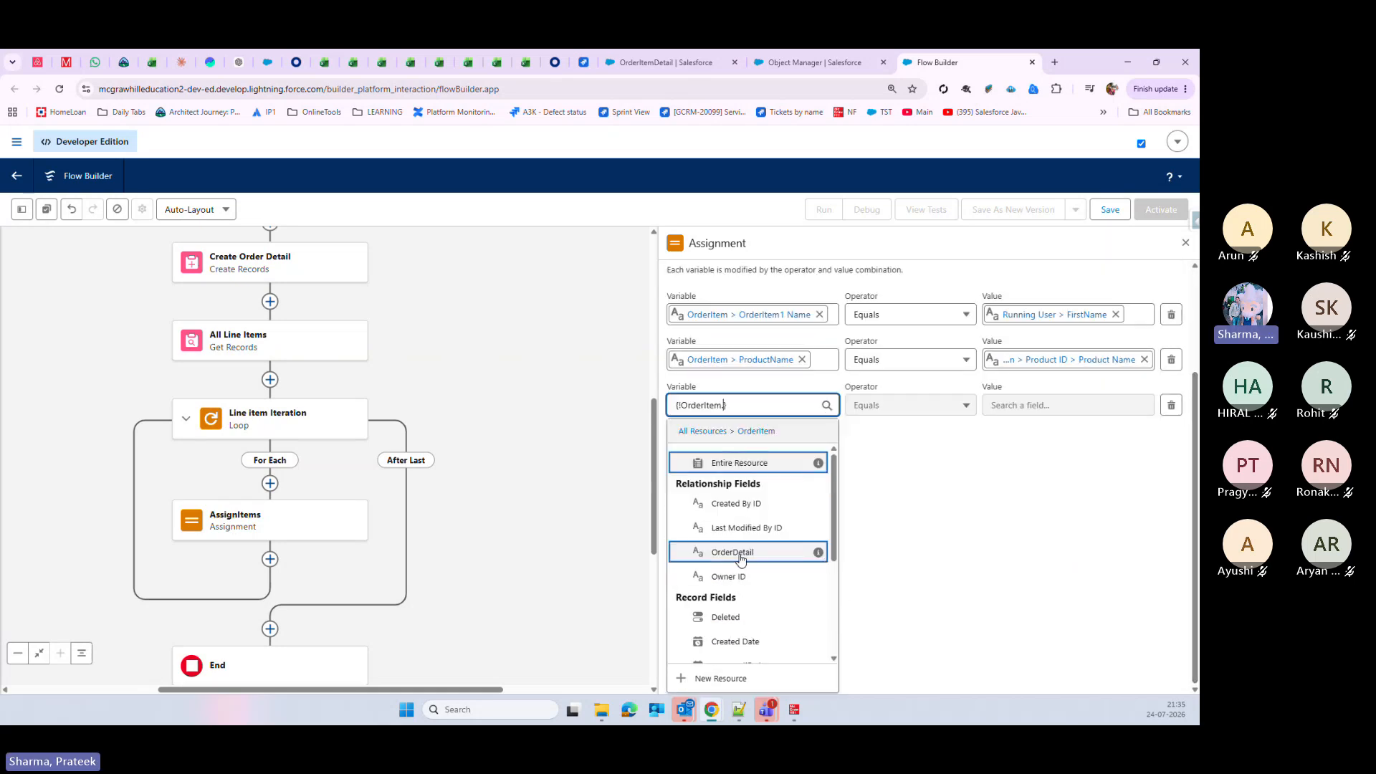
left_click_drag(832, 516, 817, 635)
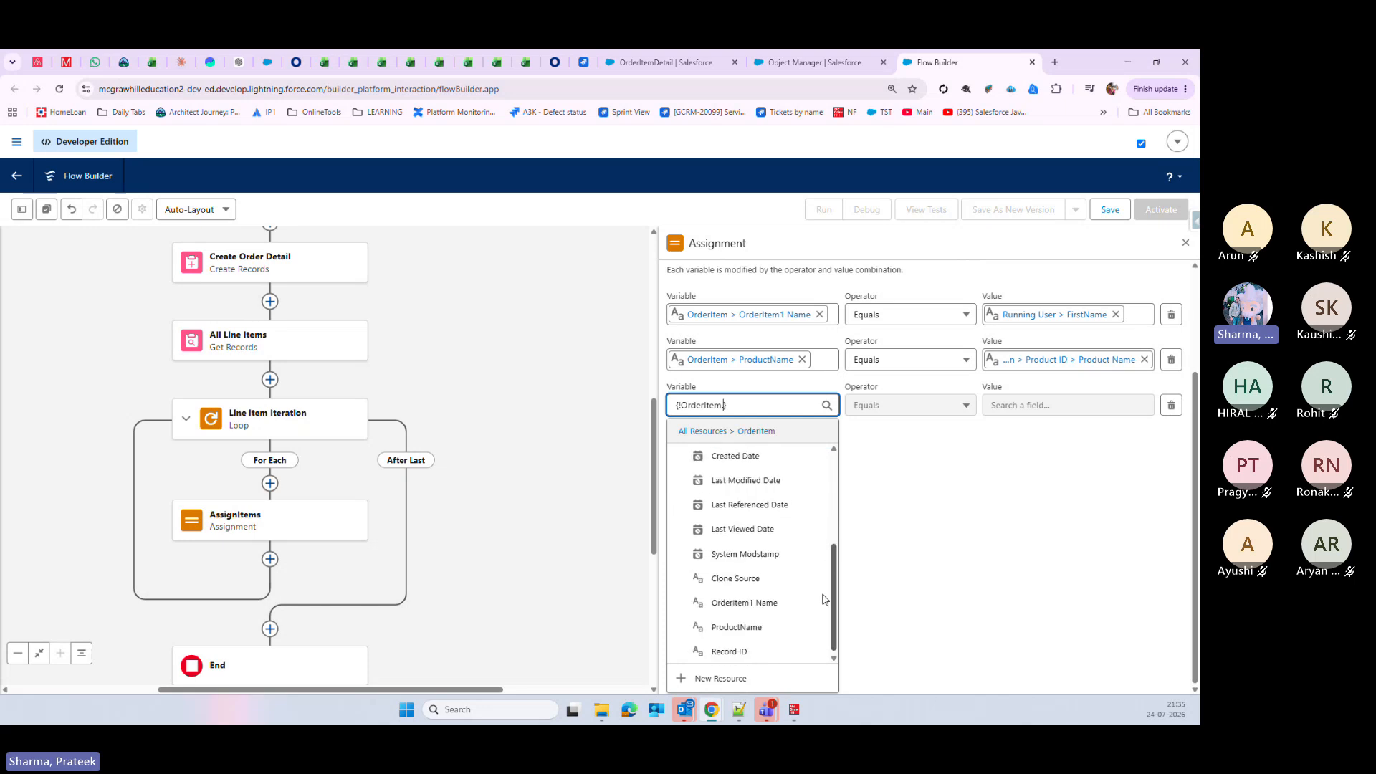
left_click_drag(826, 601, 831, 501)
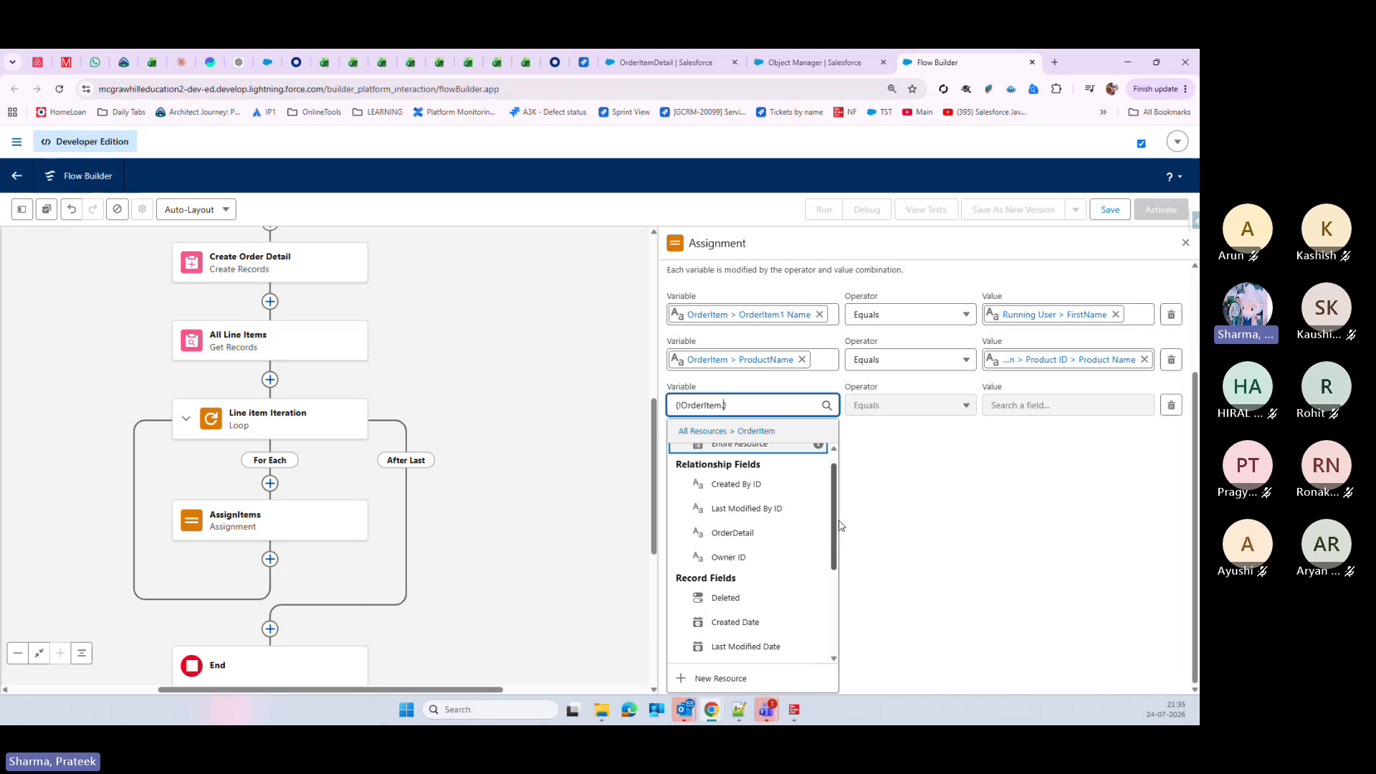
left_click(745, 531)
Step: Set the value assigned to OrderItem > OrderDetail to the Record ID of the OrderDetail from Create Order Detail
left_click(1060, 546)
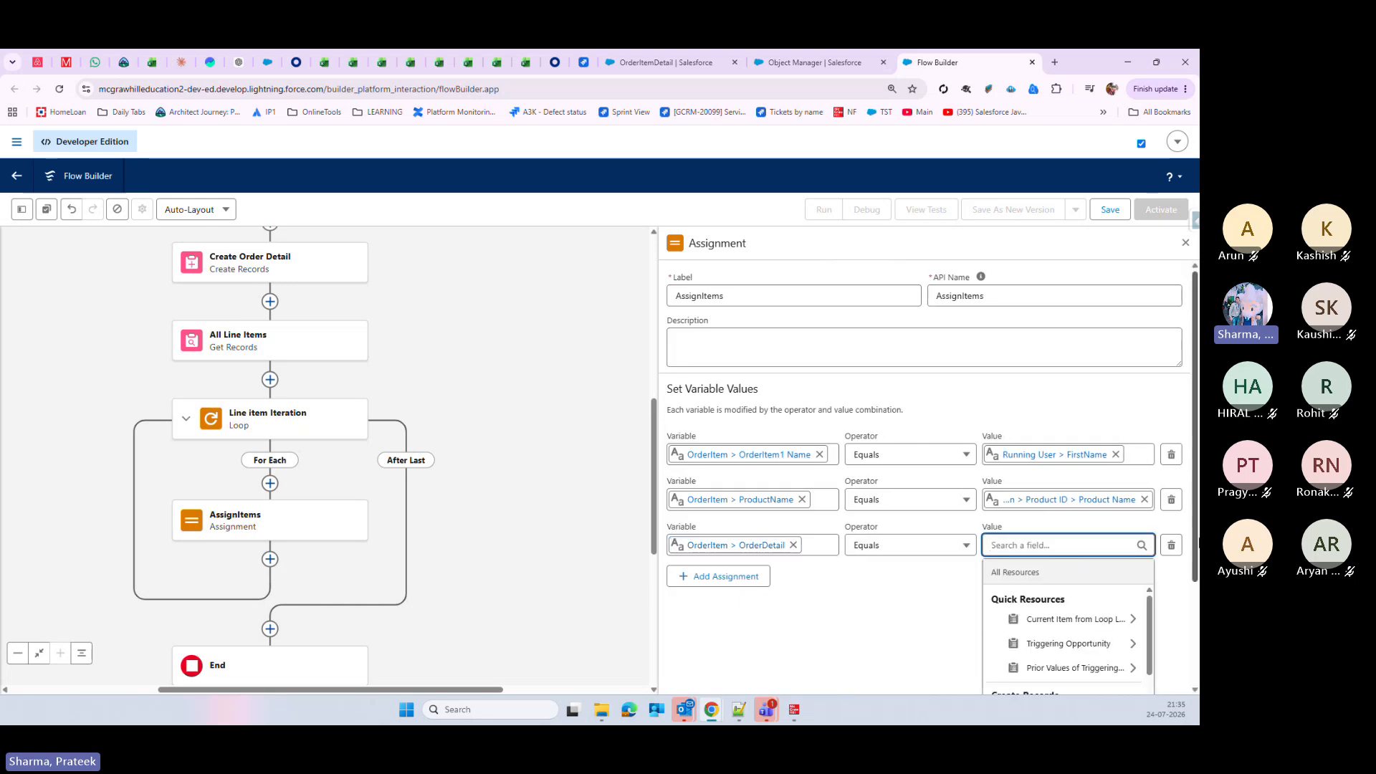
left_click_drag(1195, 428, 1185, 528)
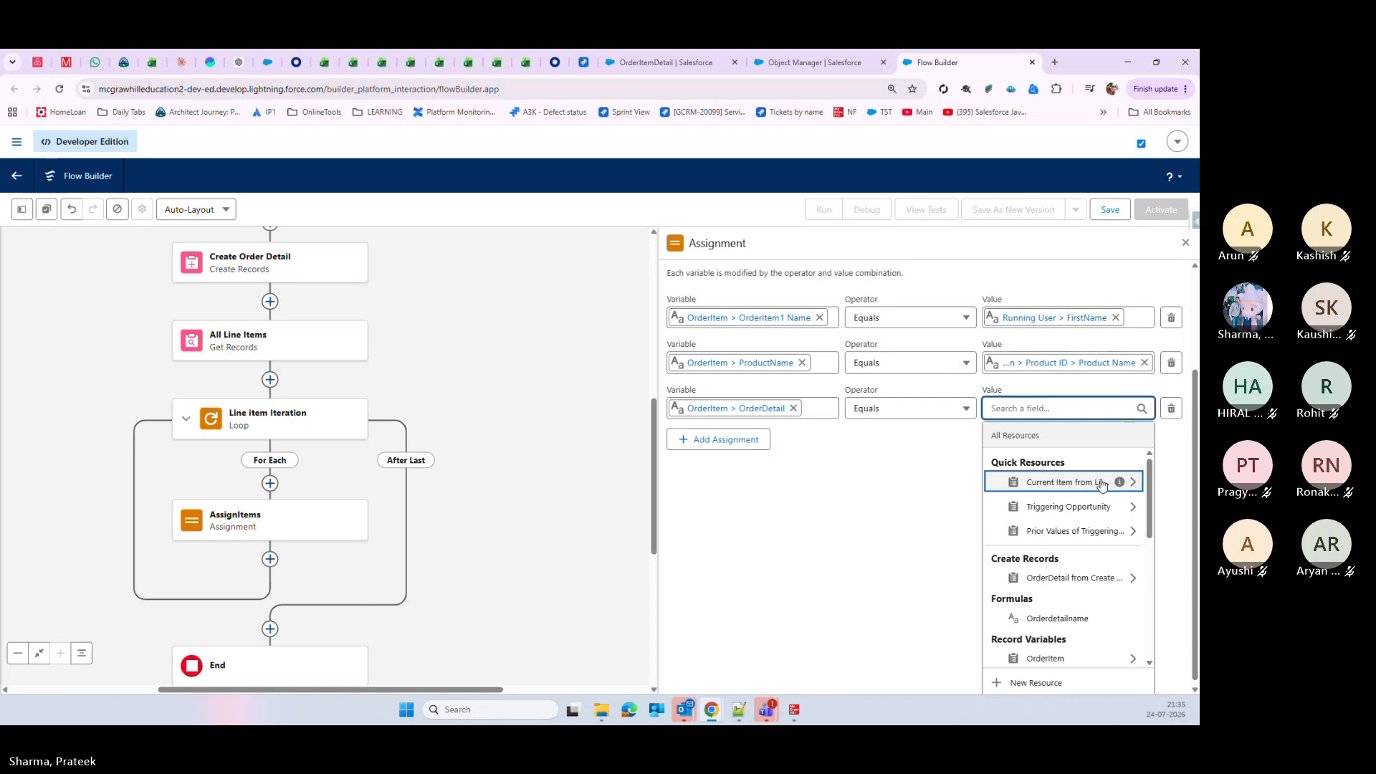
left_click(1081, 578)
scroll(1194, 526, "down", 1)
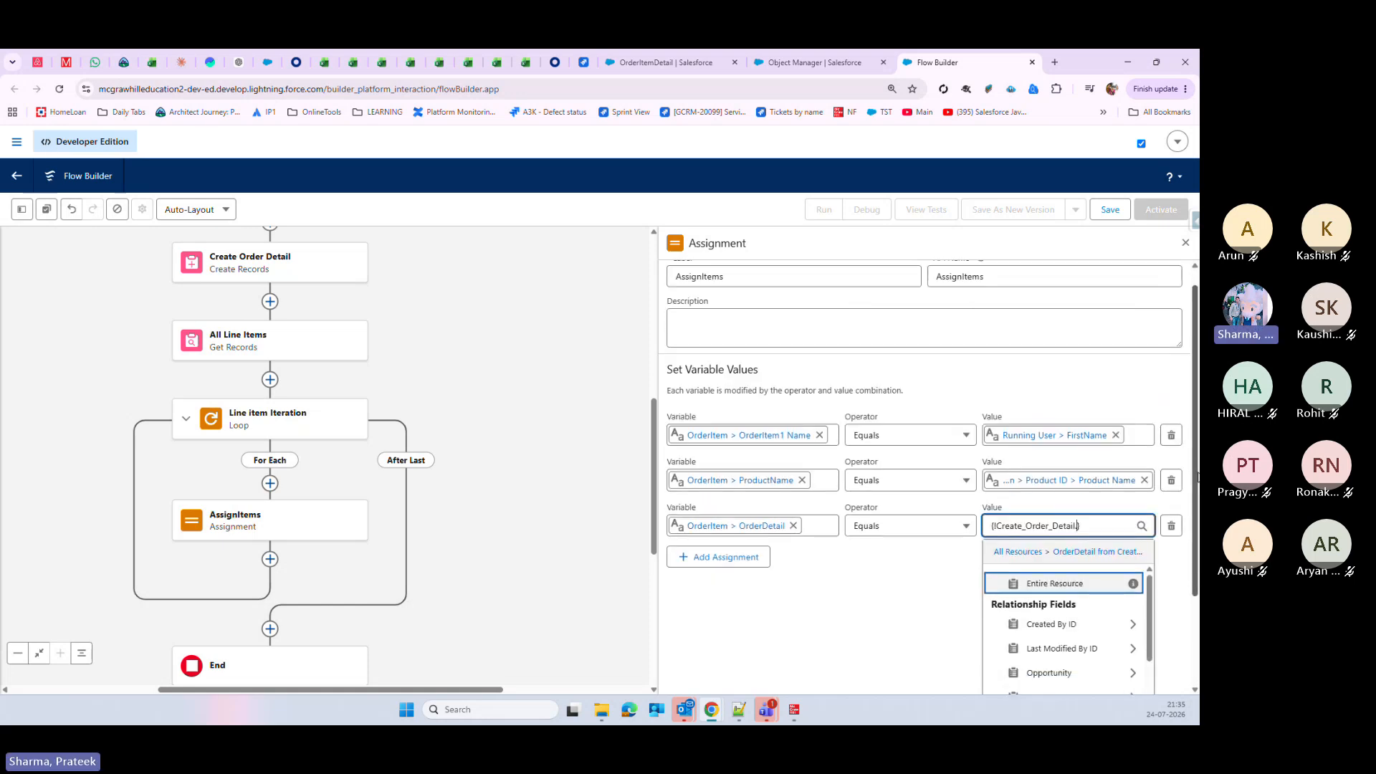
scroll(1194, 526, "down", 1)
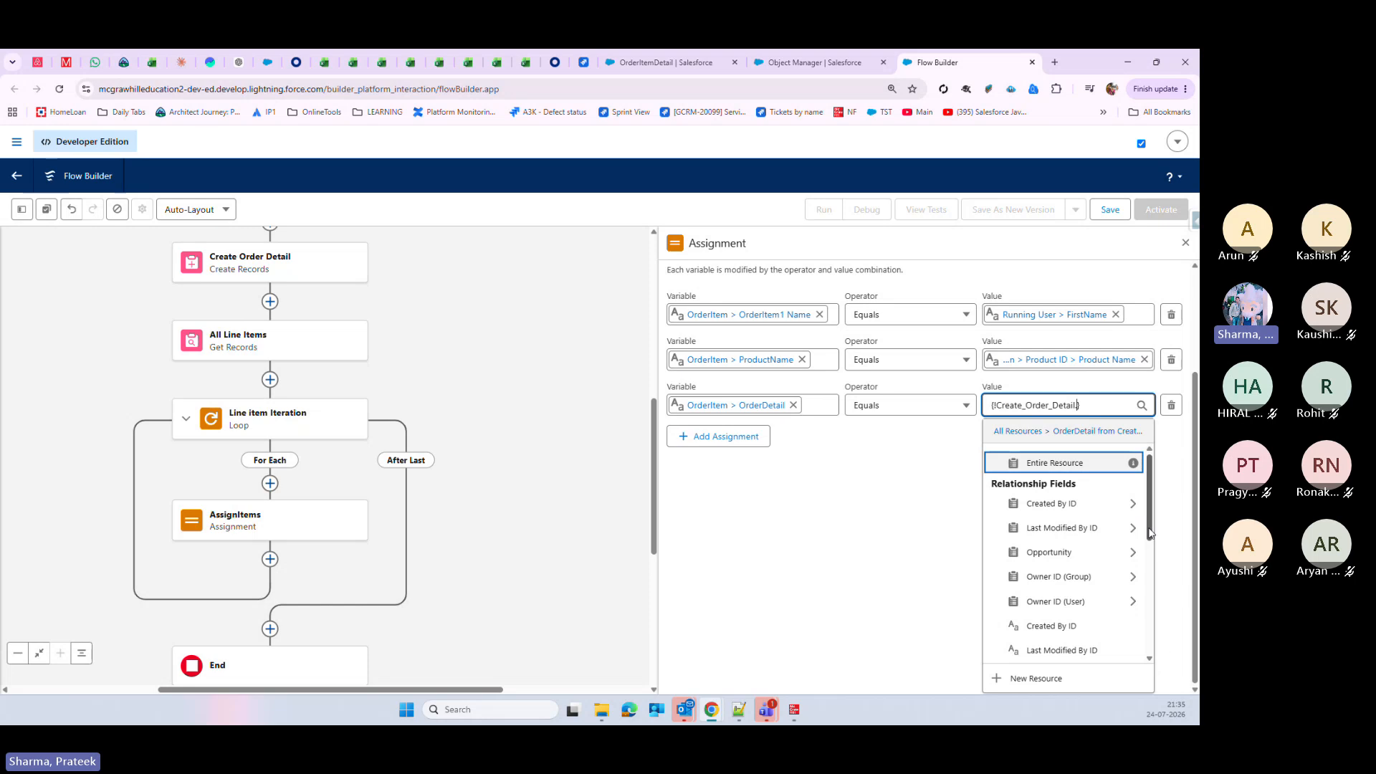
left_click_drag(1152, 518, 1146, 635)
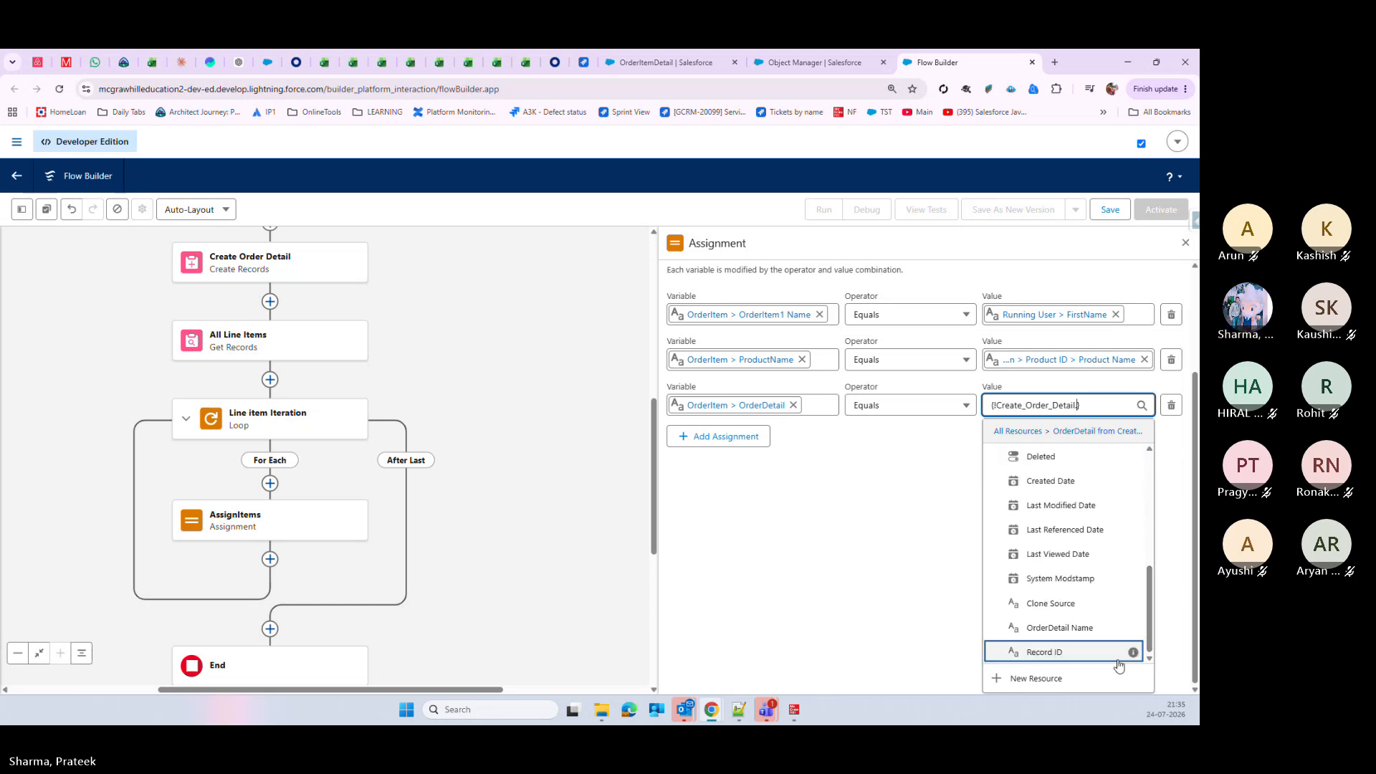
left_click(1072, 658)
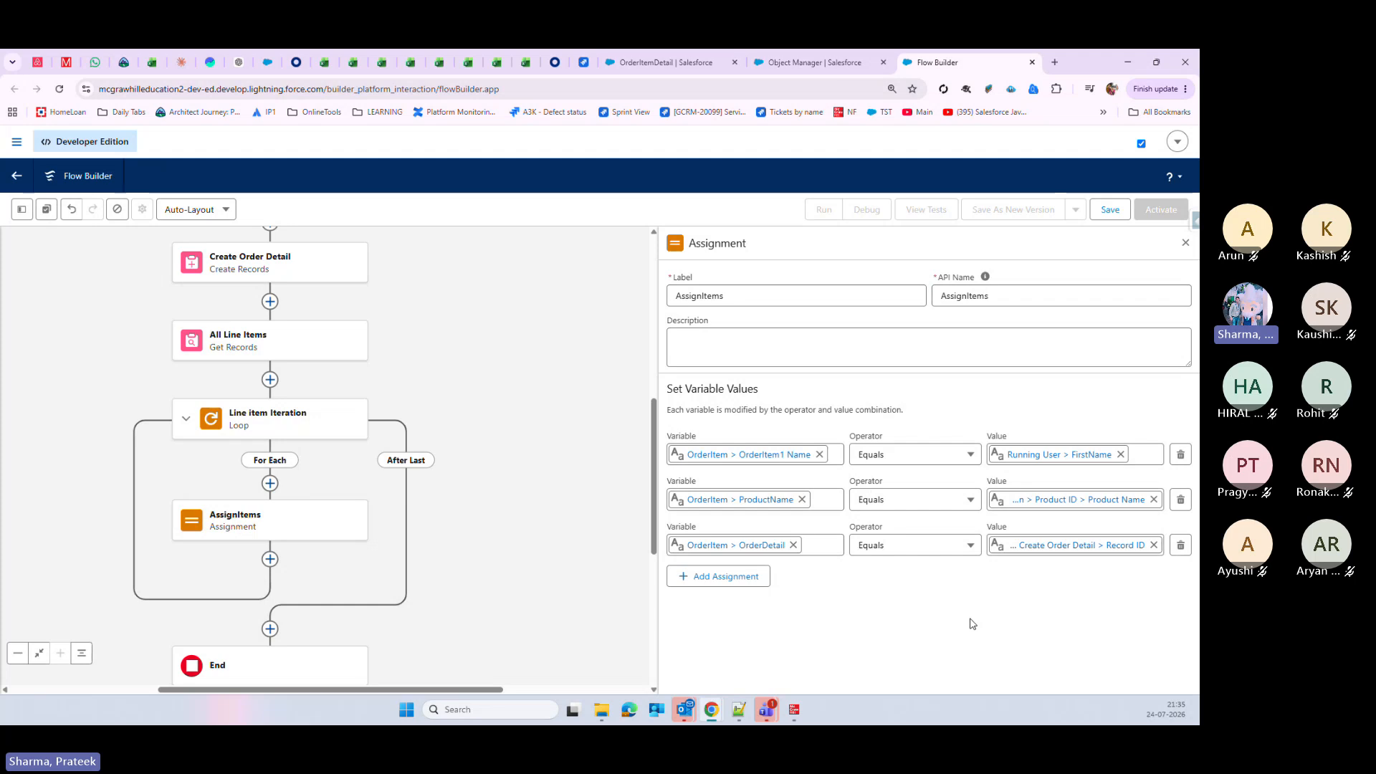
Step: Start a new Variable resource with the API name MultipleOrderdetailItems
left_click(22, 210)
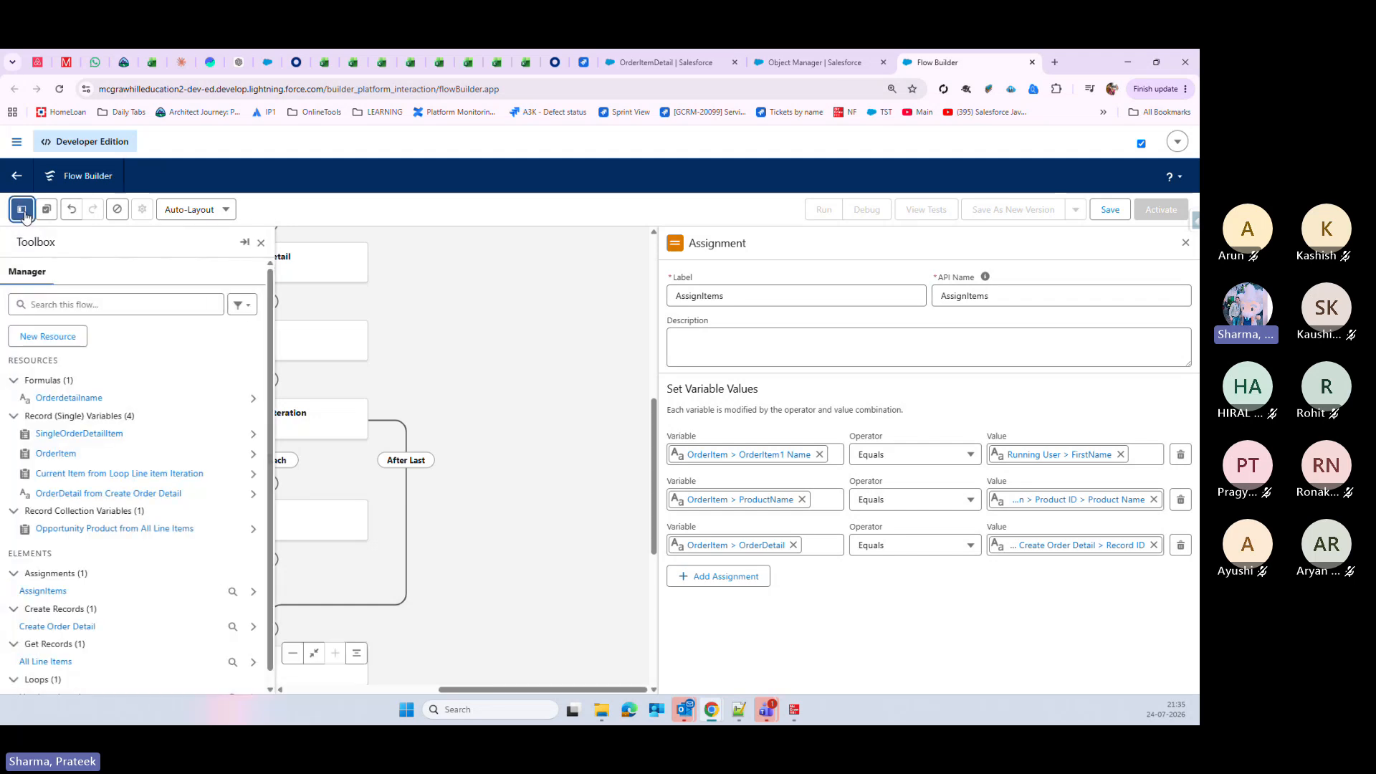
left_click(46, 336)
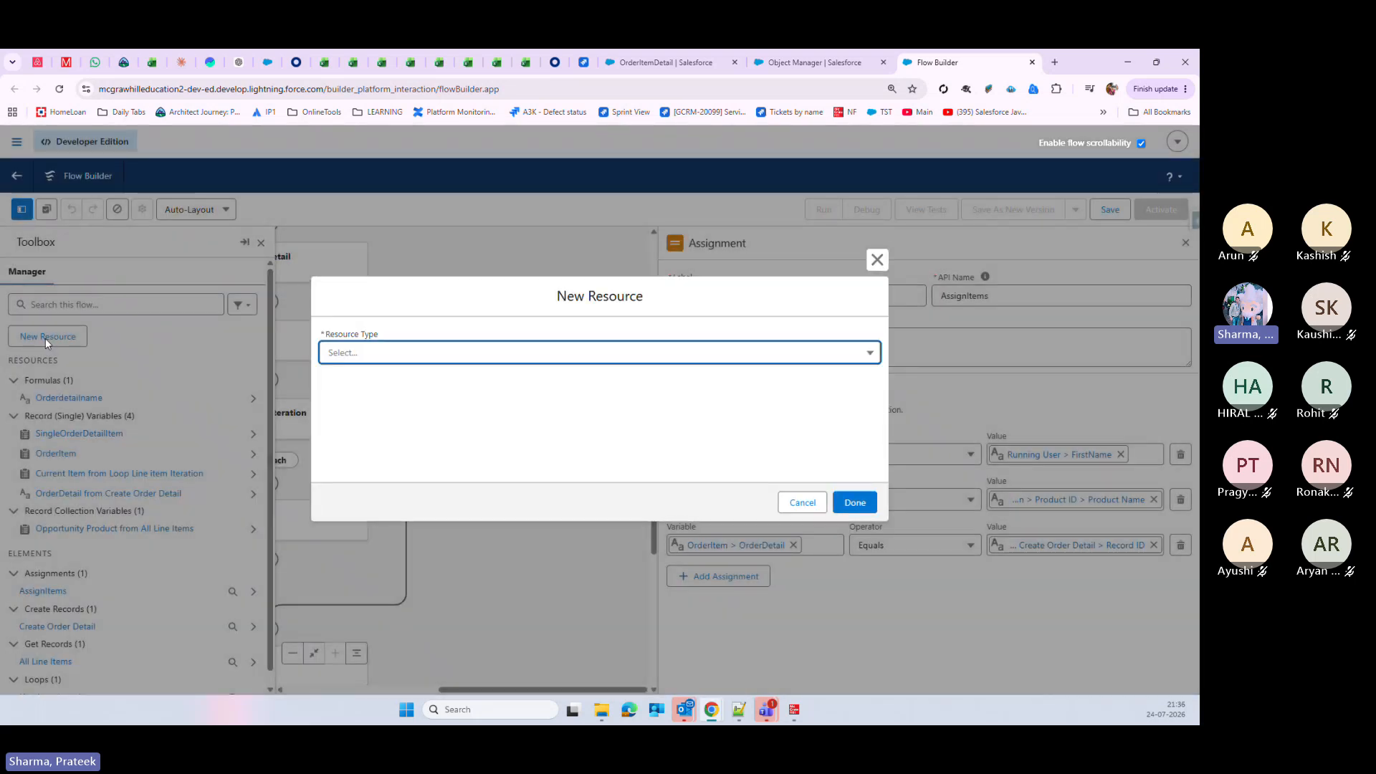
left_click(373, 353)
left_click(373, 379)
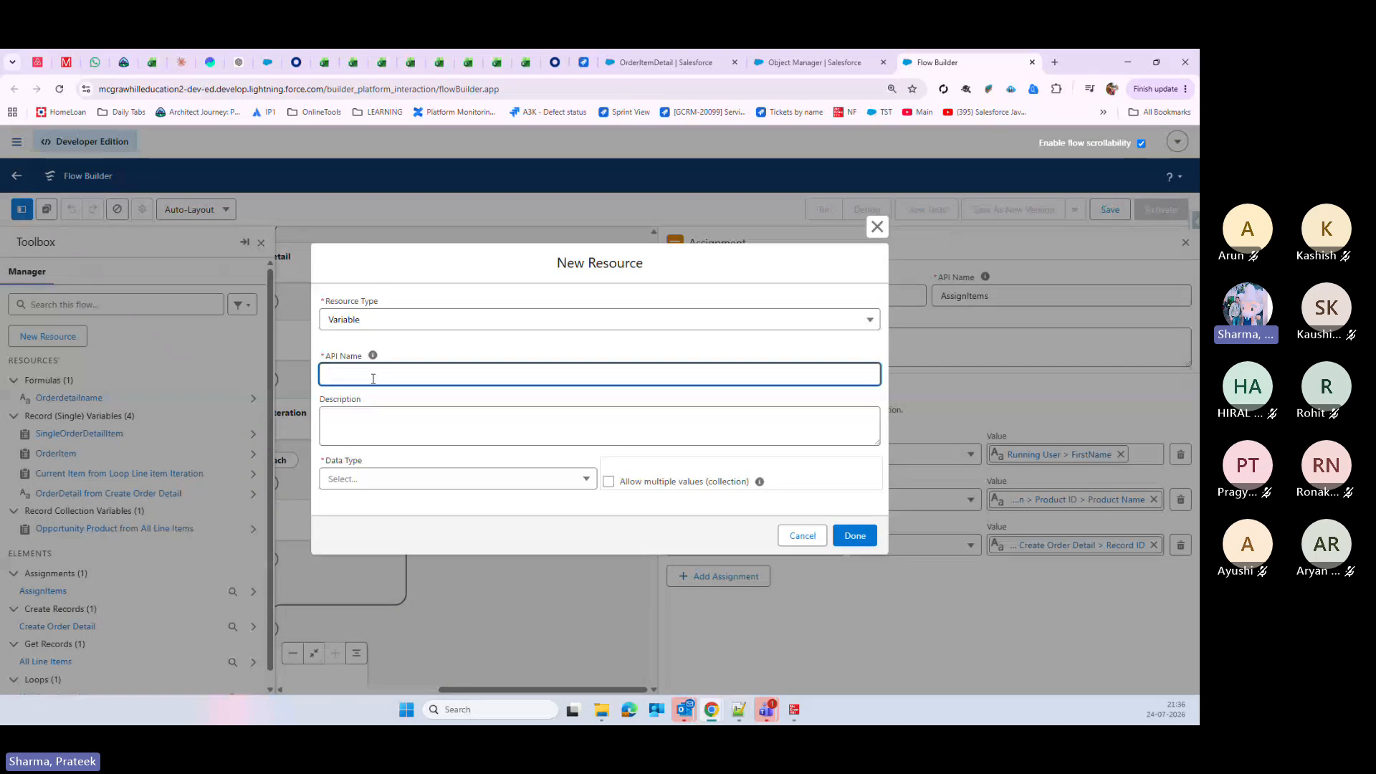
type("M")
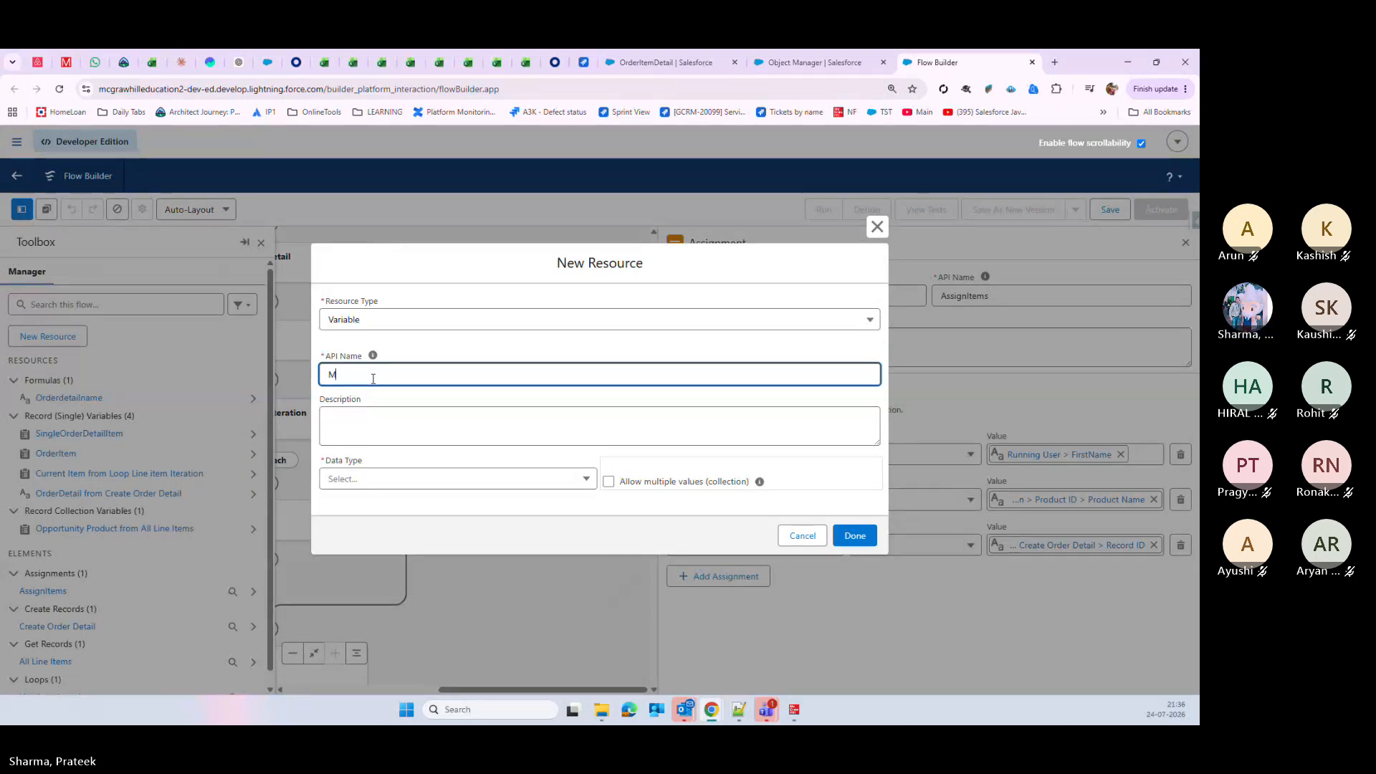
type("ultipl")
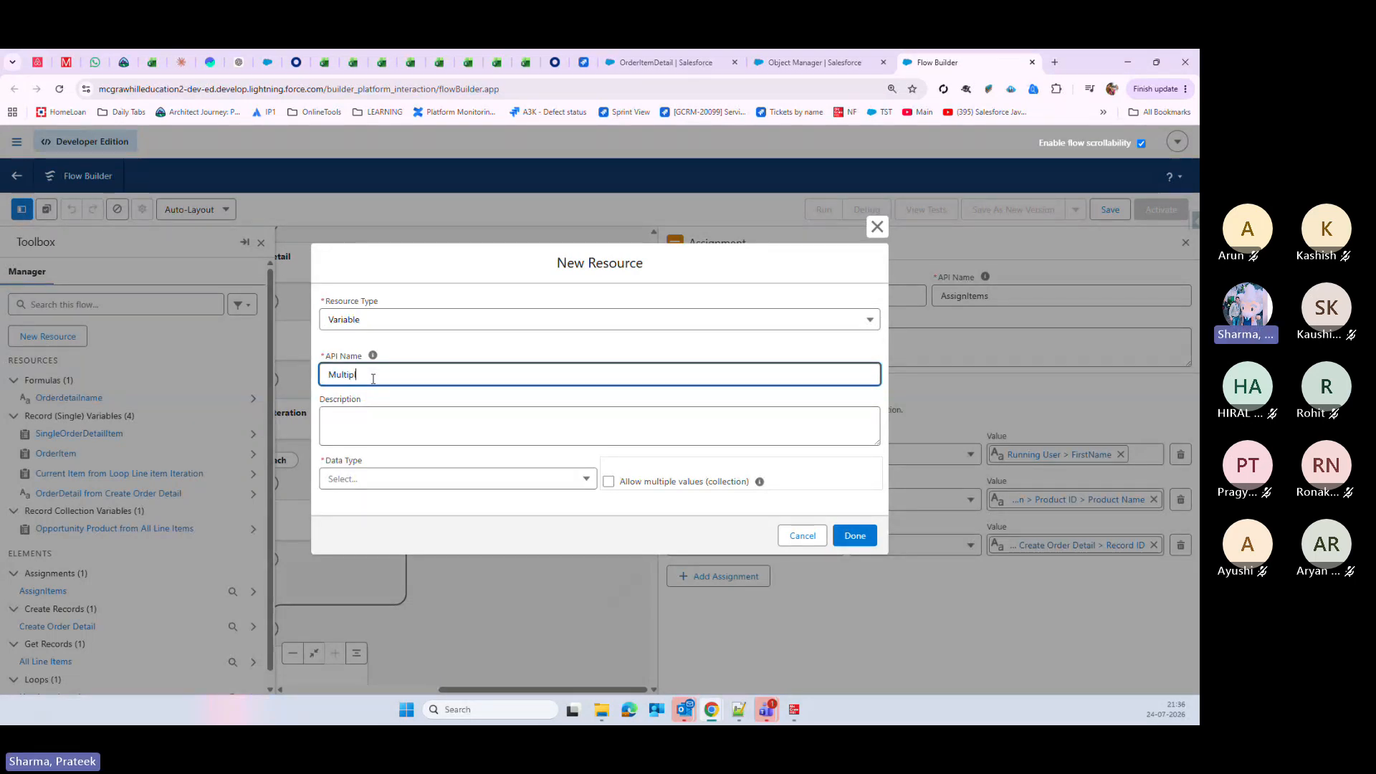
type("eOrderdetail")
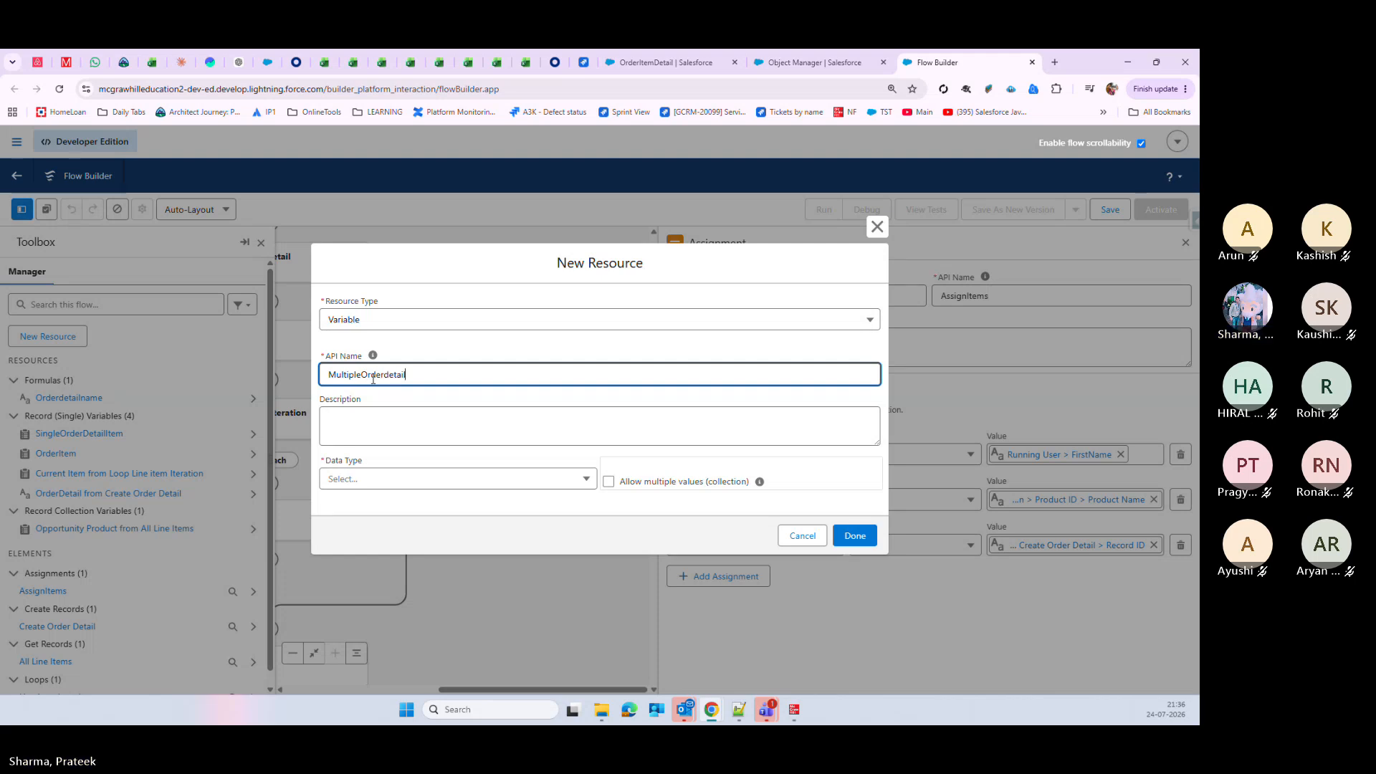
type("l")
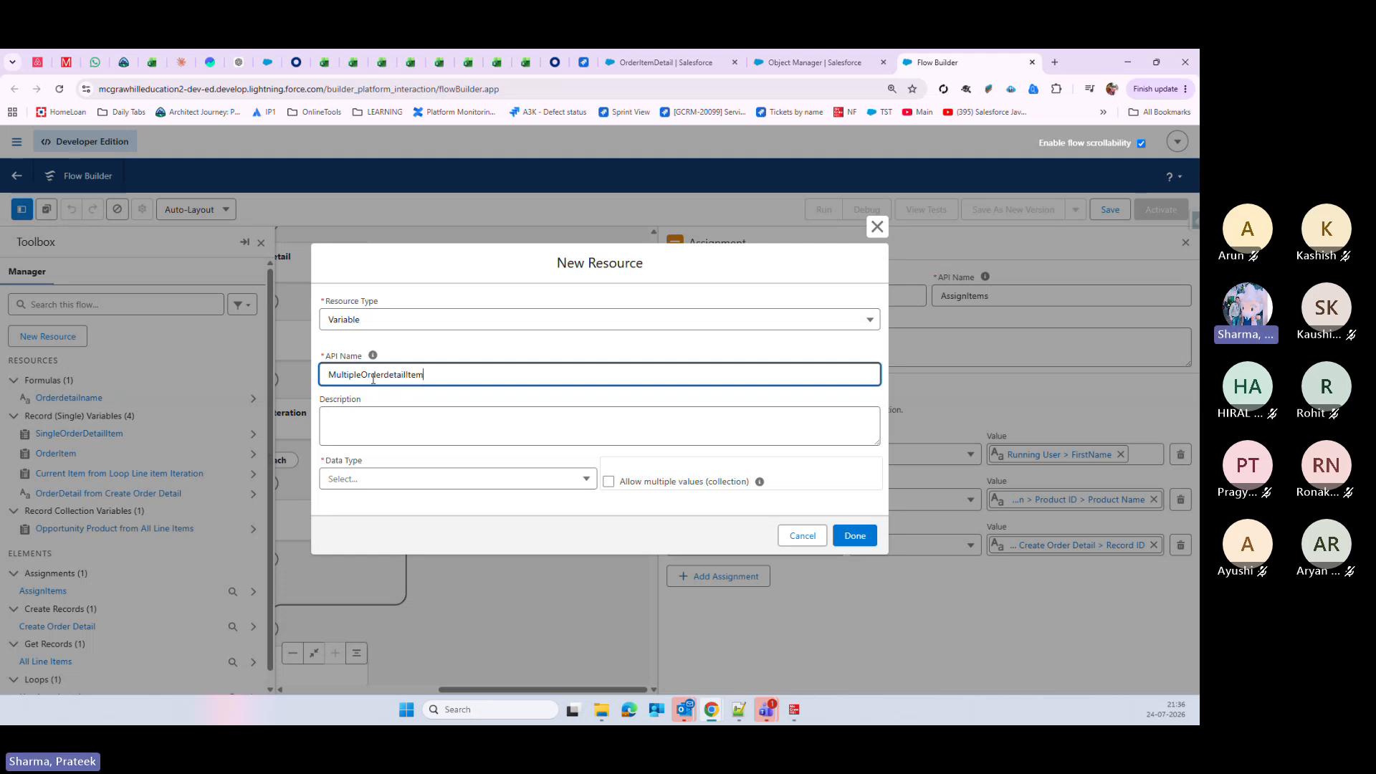
Step: Make the new variable a Record collection allowing multiple values, based on the OrderItemDetail object (OrderItem1__c)
left_click(389, 481)
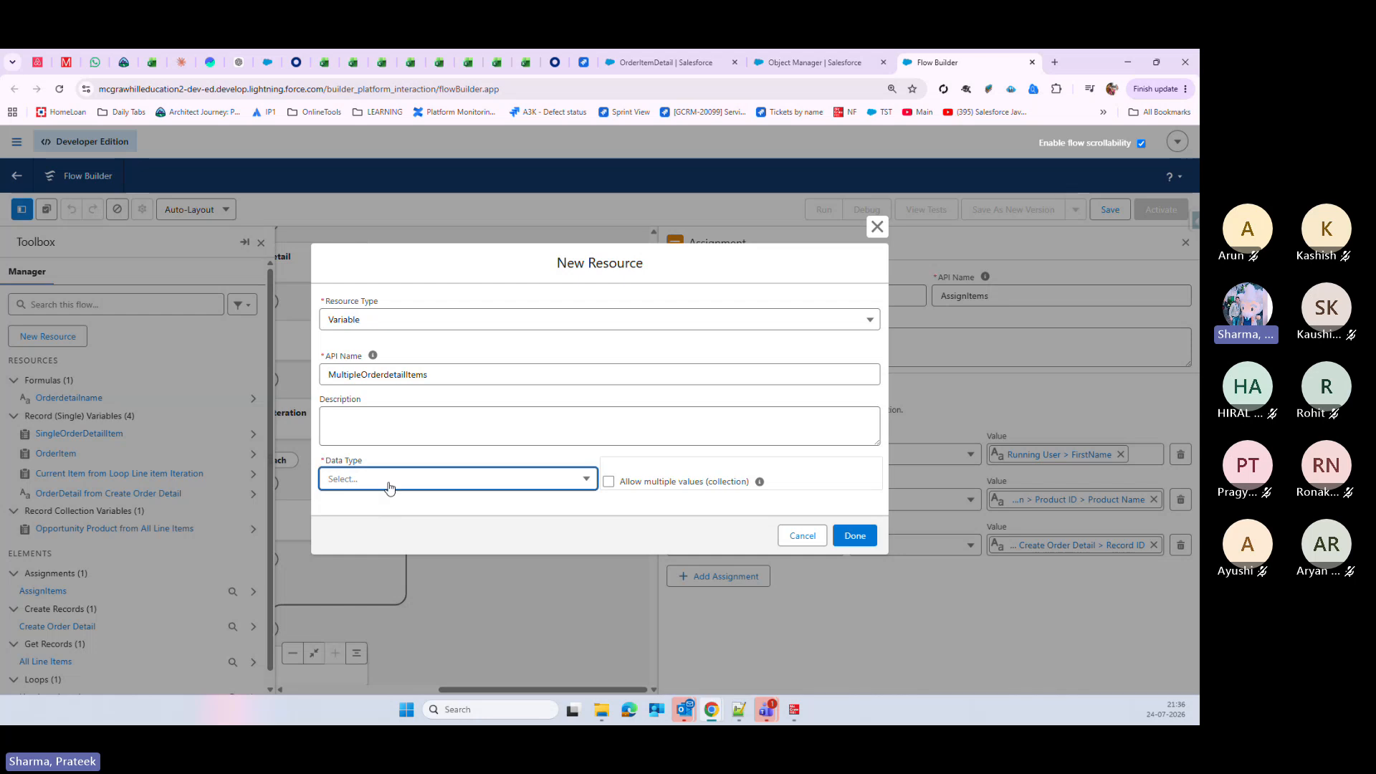
left_click(362, 531)
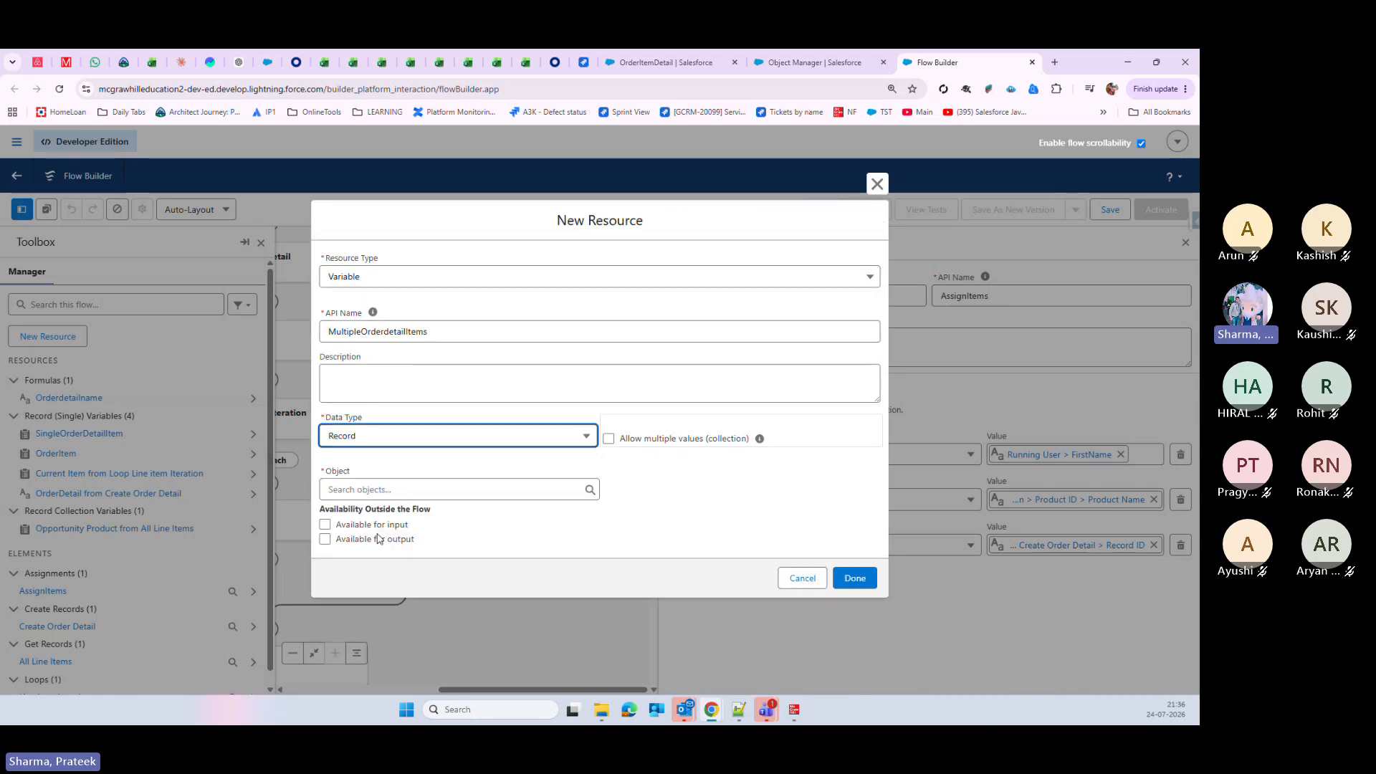
left_click(611, 439)
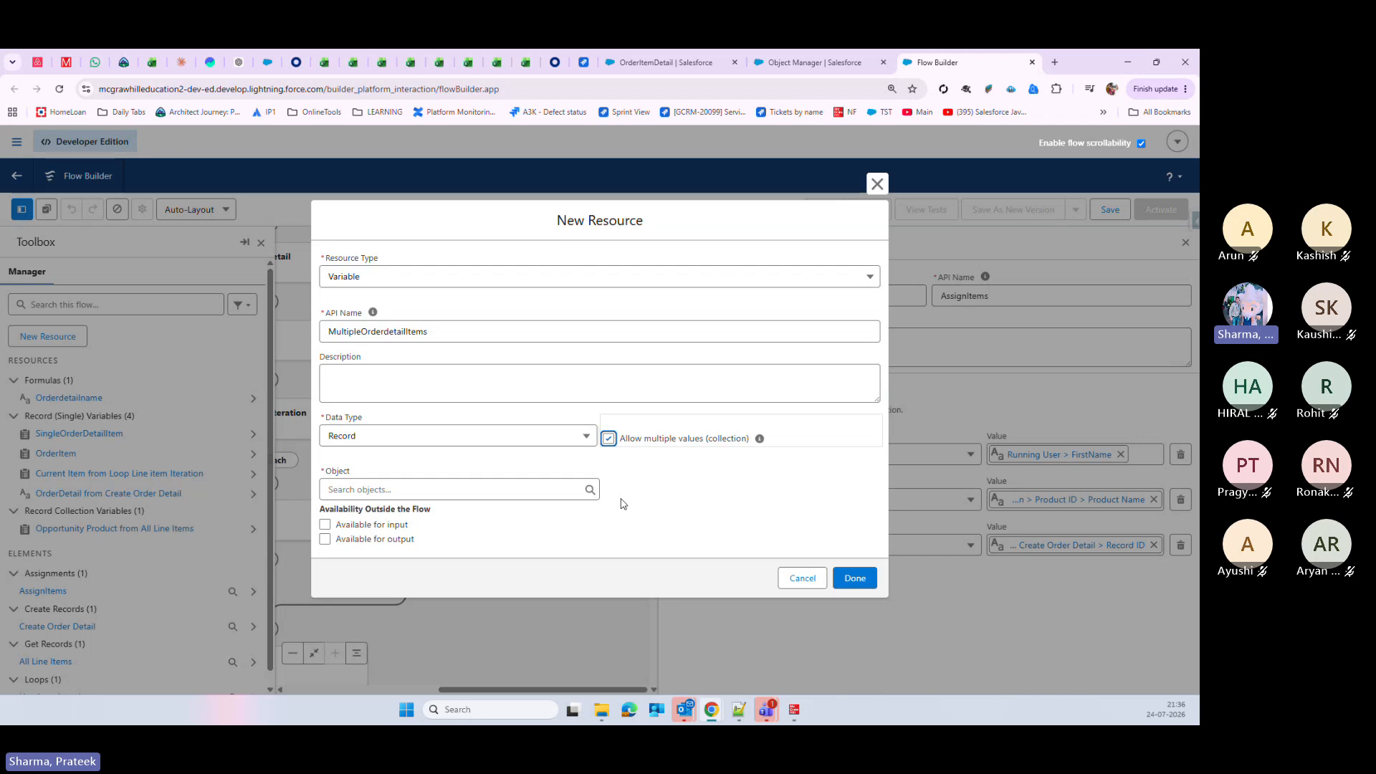
left_click(398, 490)
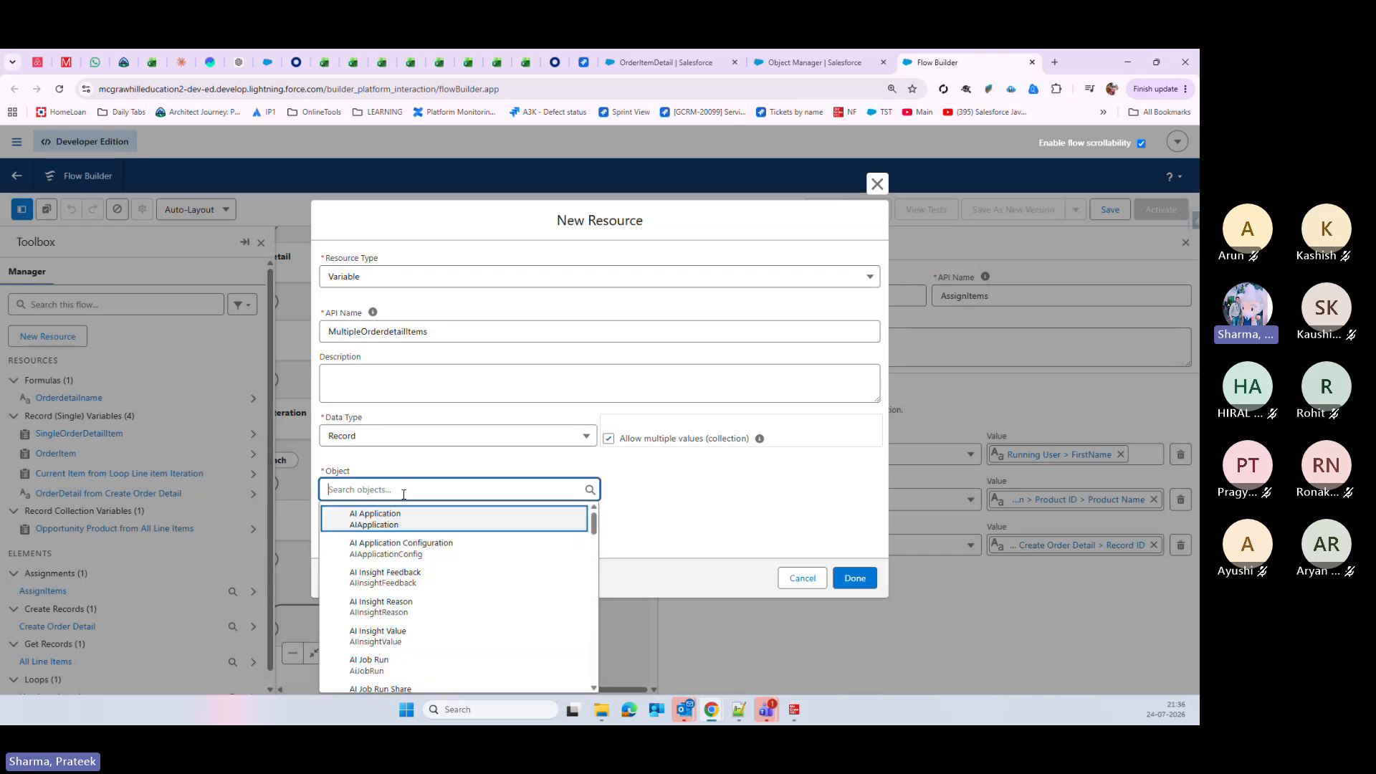
type("OrderItem1__c")
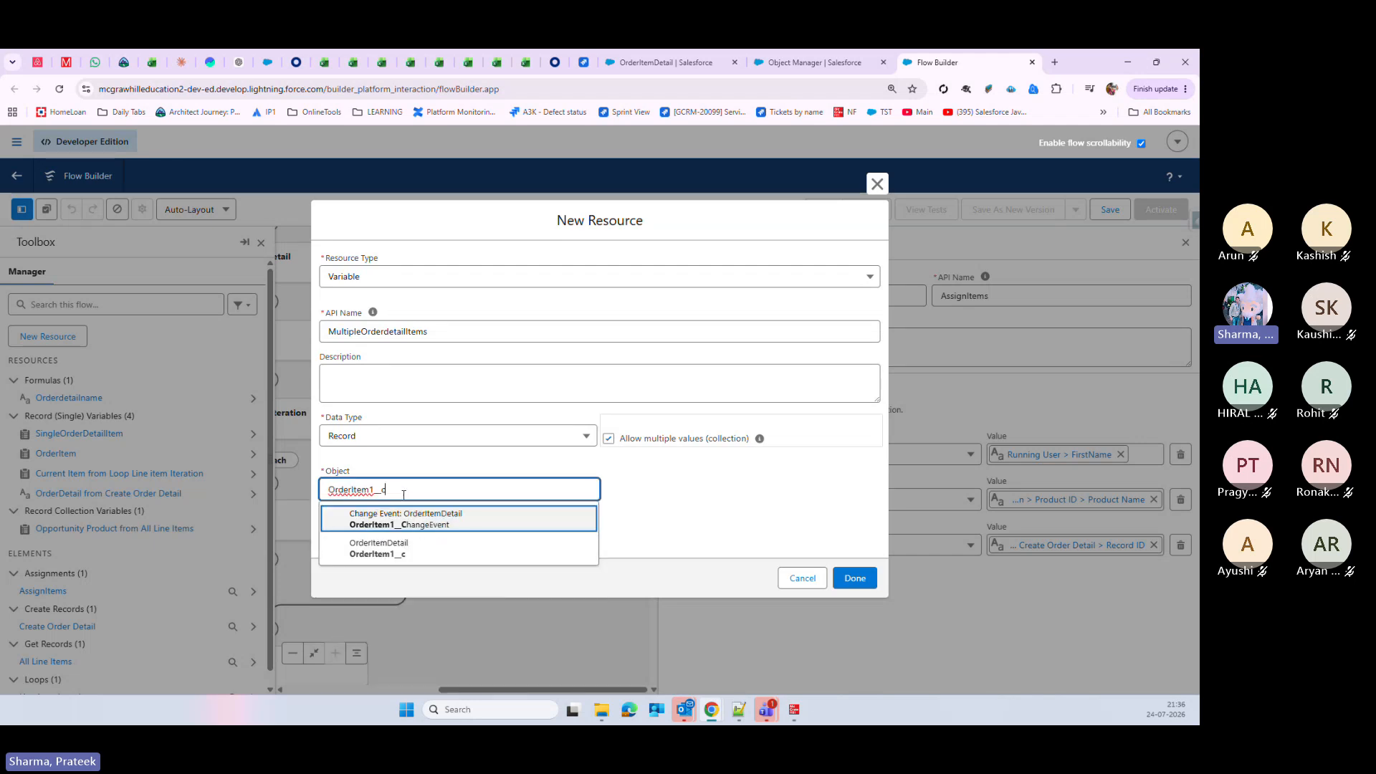
left_click(402, 550)
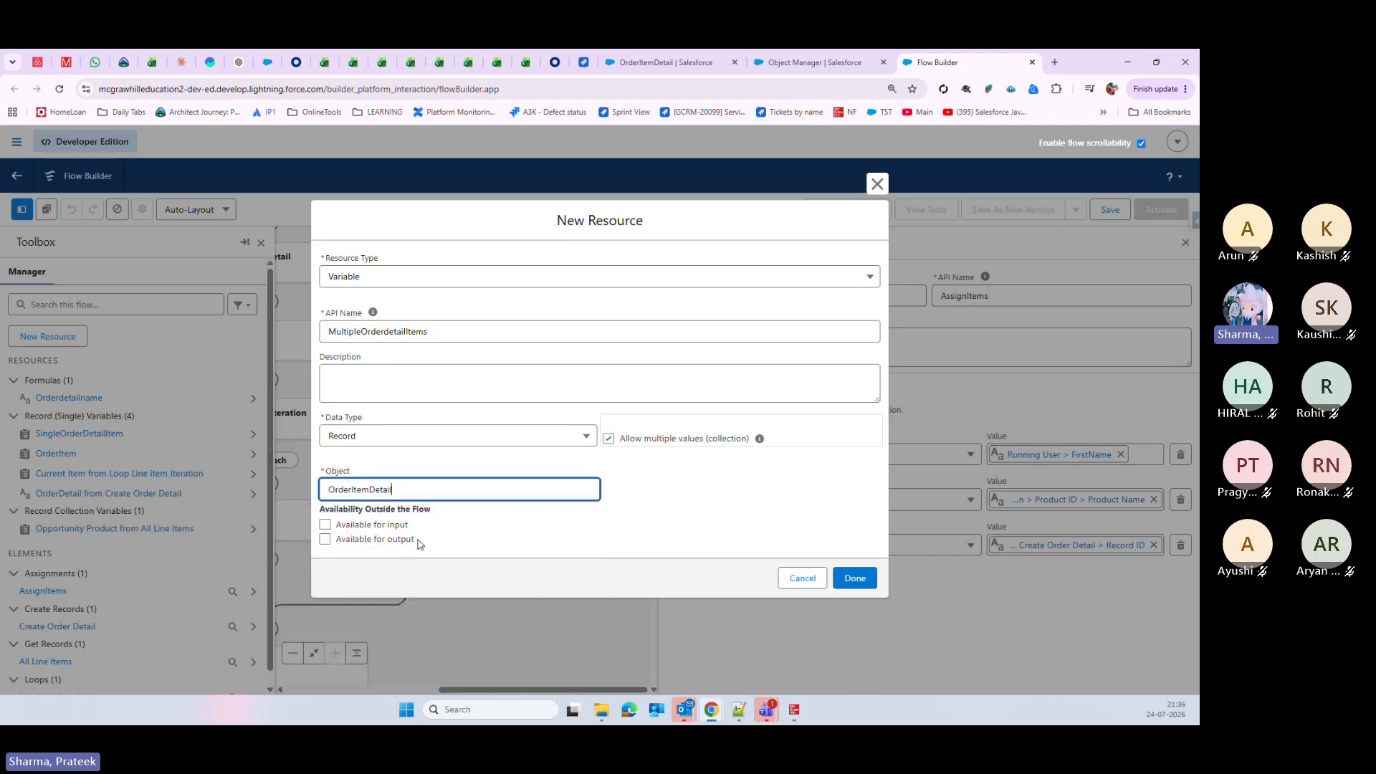
Step: Make the MultipleOrderdetailItems variable available for input and output, save it, and close the Toolbox
left_click(325, 524)
left_click(325, 539)
left_click(853, 577)
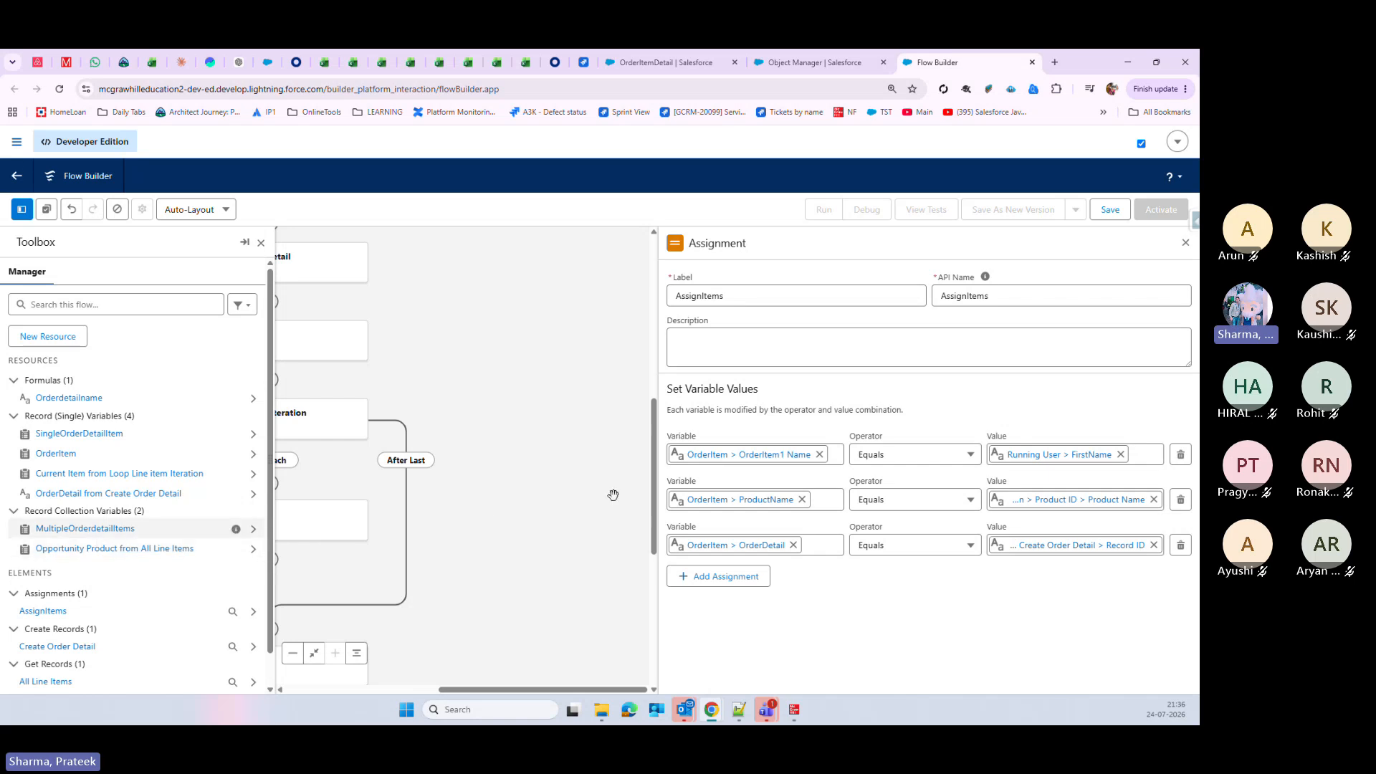
left_click(261, 243)
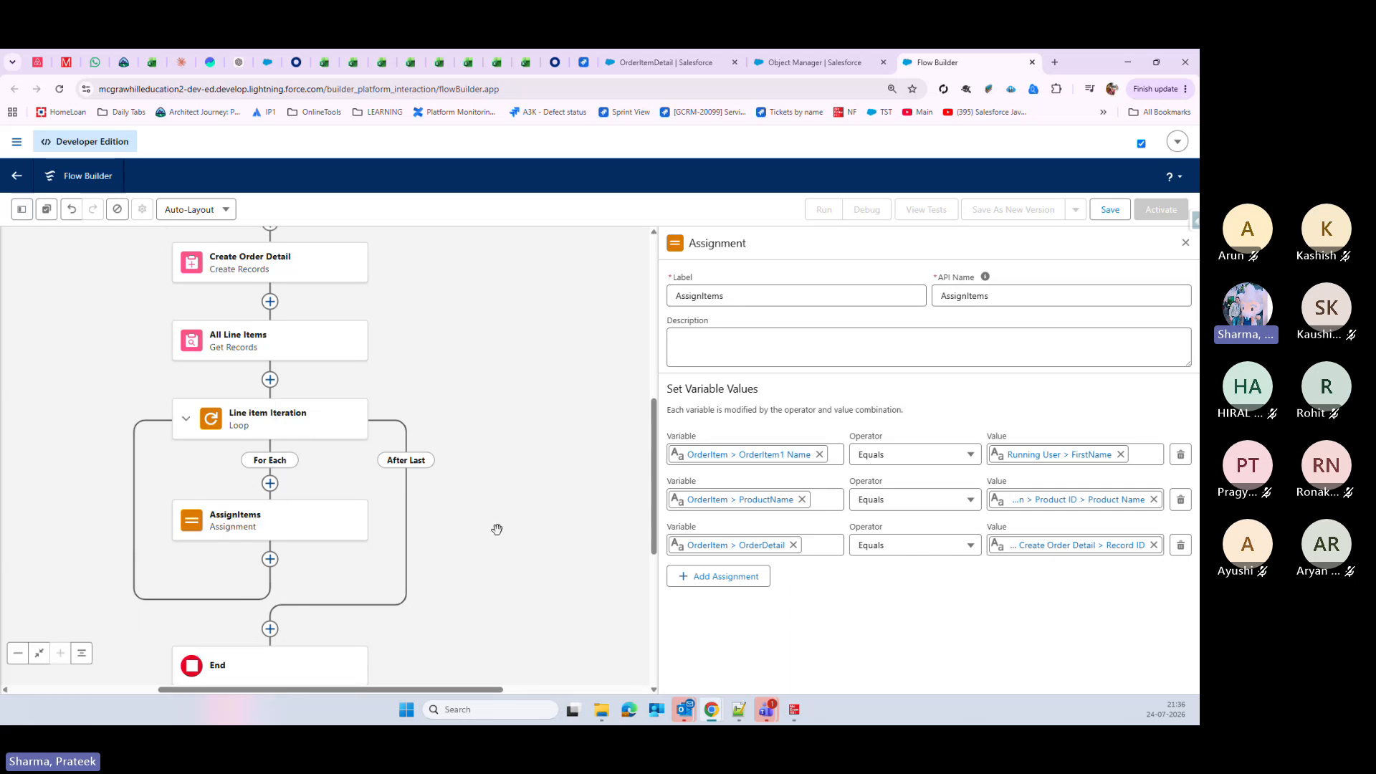
Step: Add an Assignment element named allRecordsAssign after AssignItems inside the For Each path of the loop
left_click(270, 559)
scroll(530, 475, "down", 3)
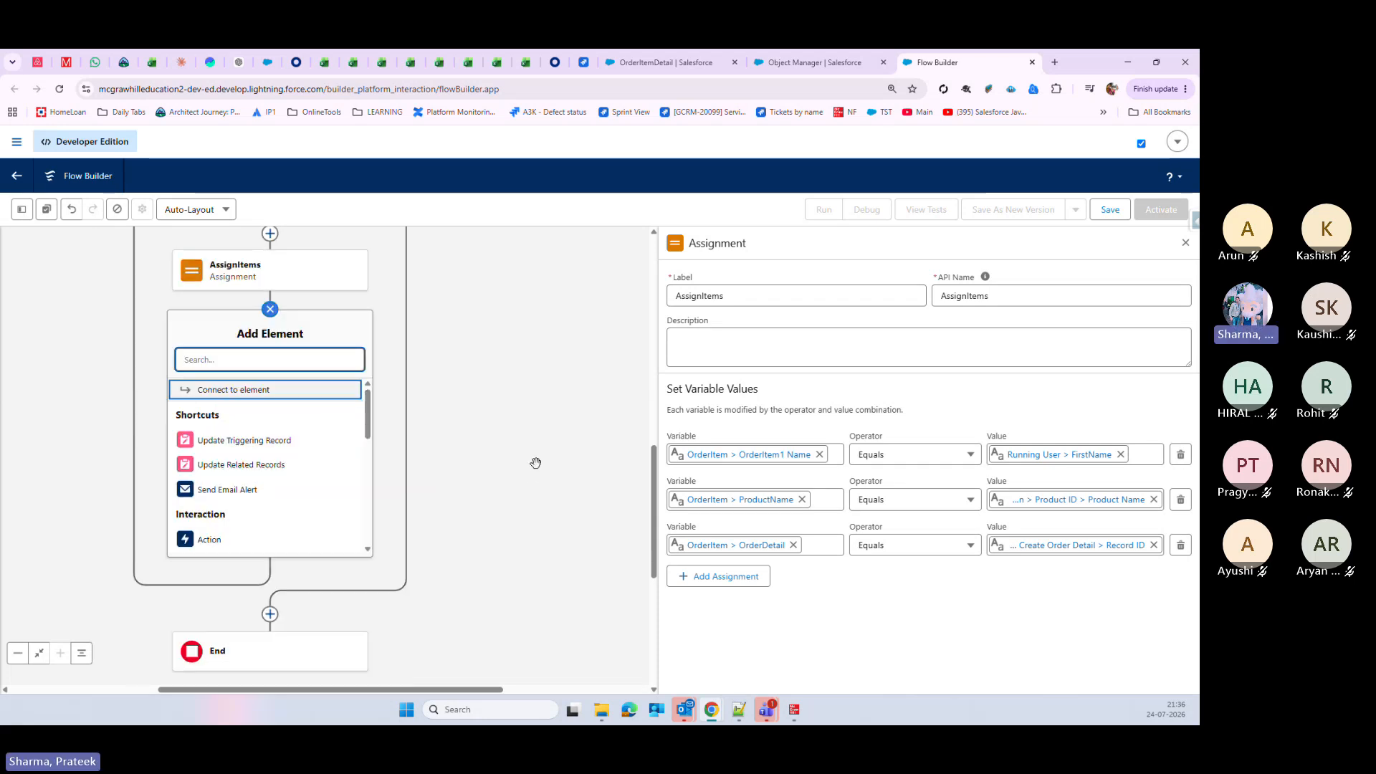
type("assi")
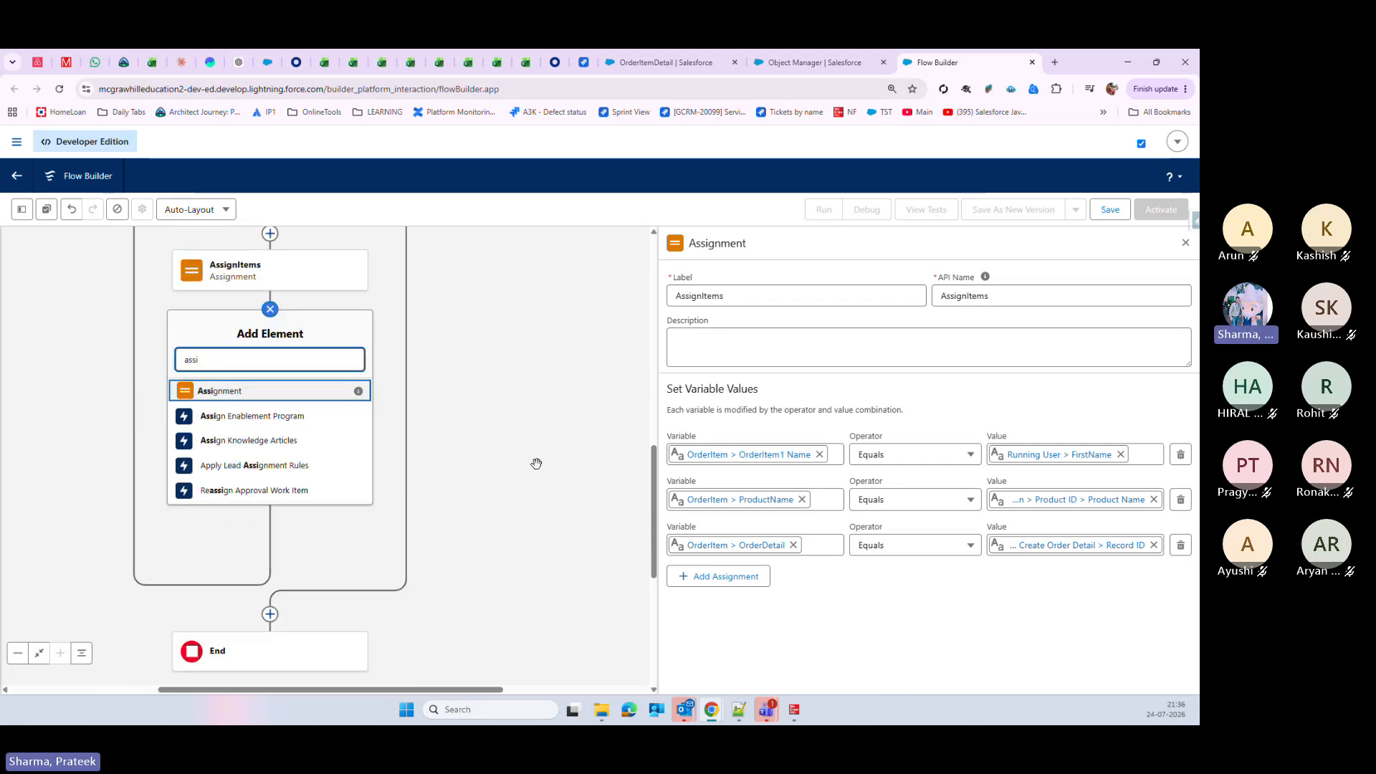
left_click(262, 391)
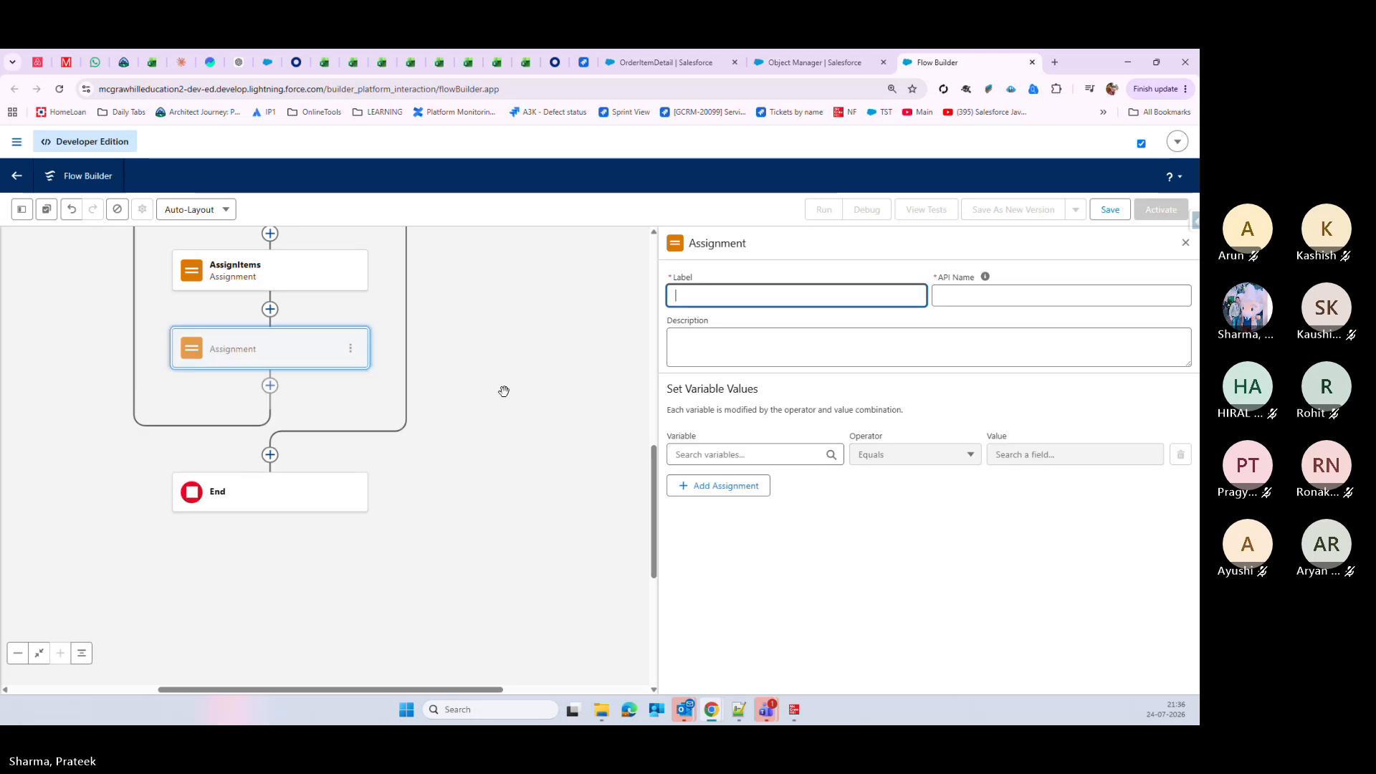
scroll(501, 390, "up", 2)
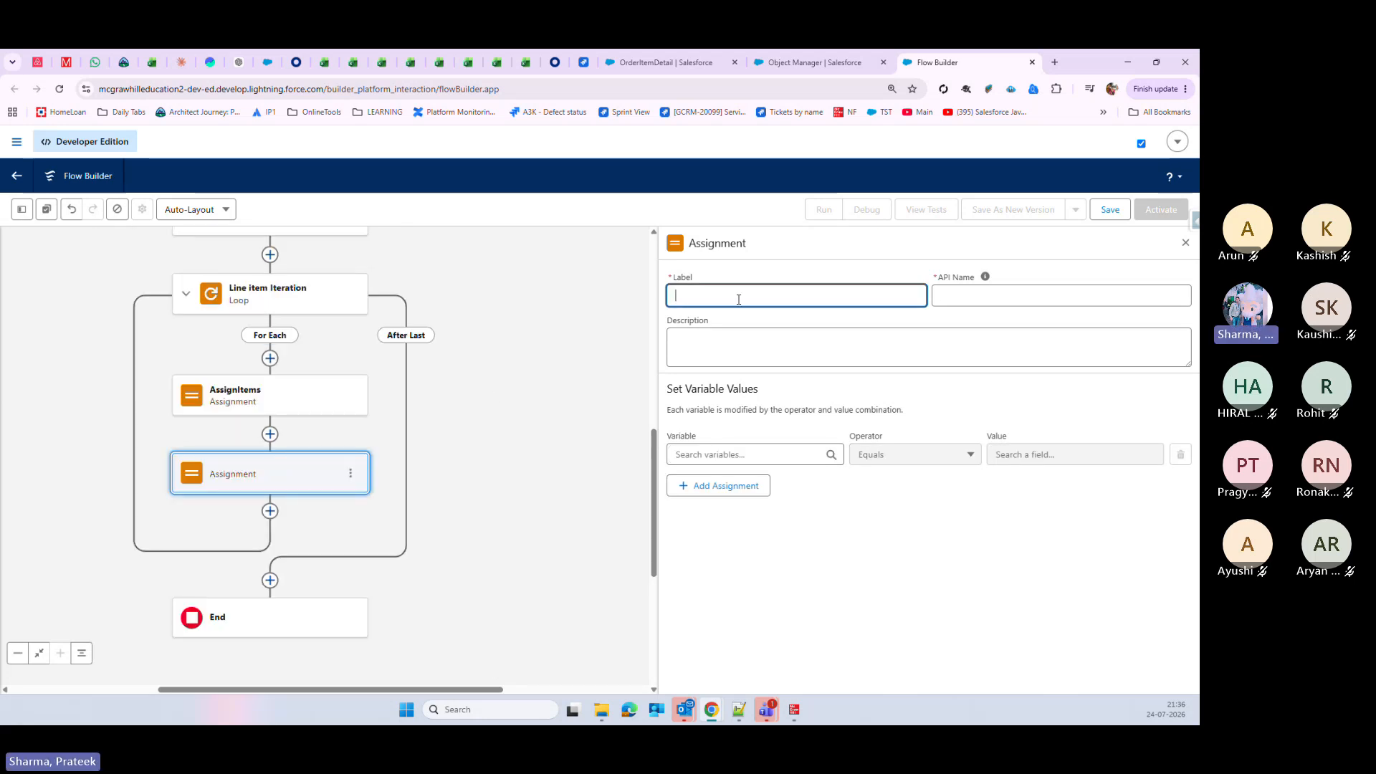
type("allReco")
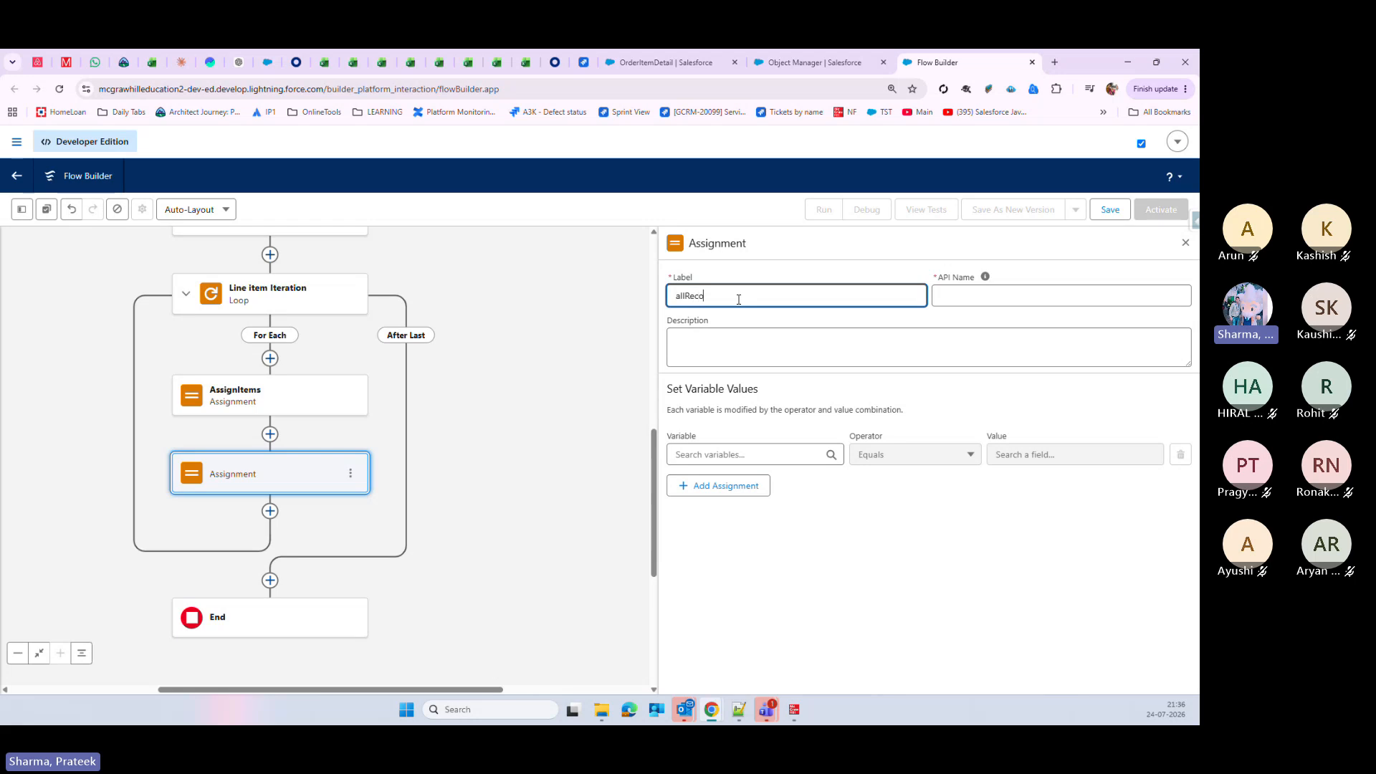
type("rdsAssign")
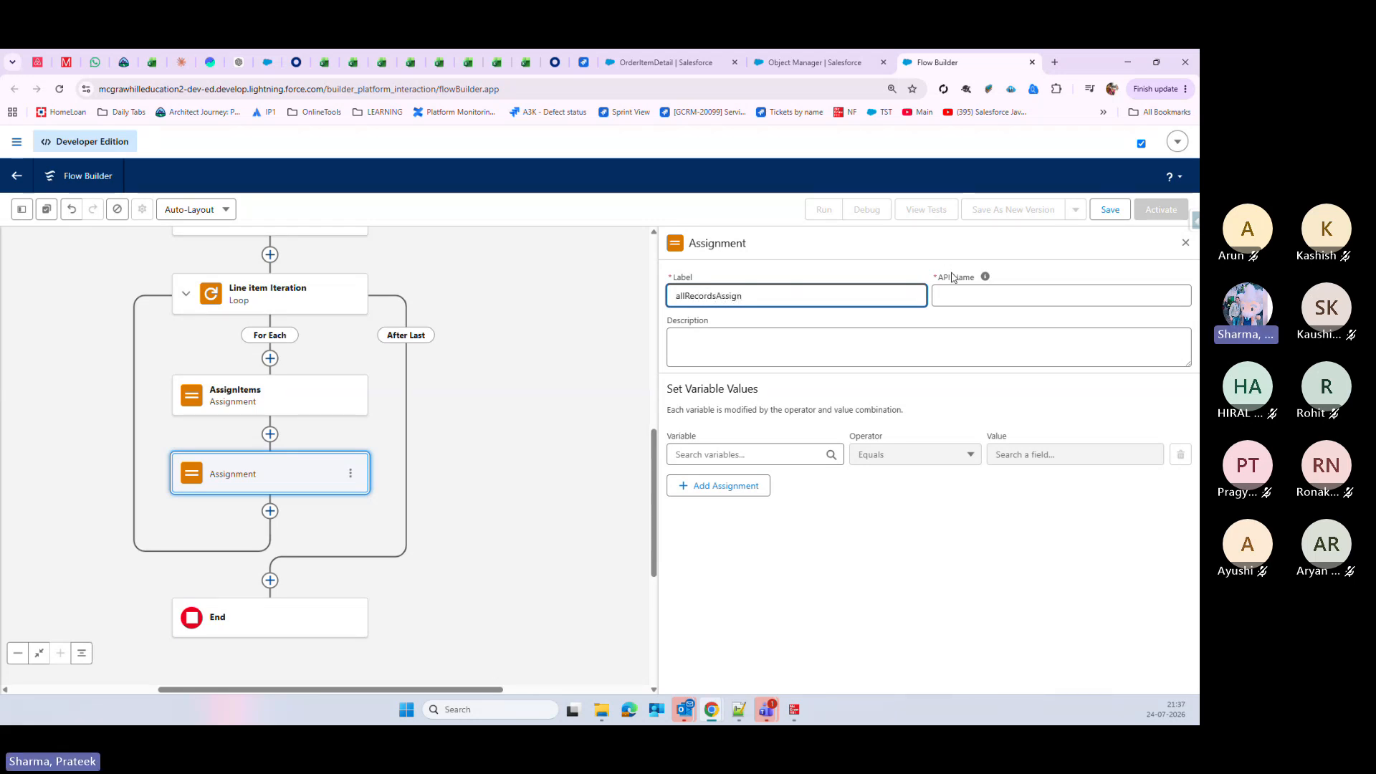
left_click(945, 297)
left_click(833, 533)
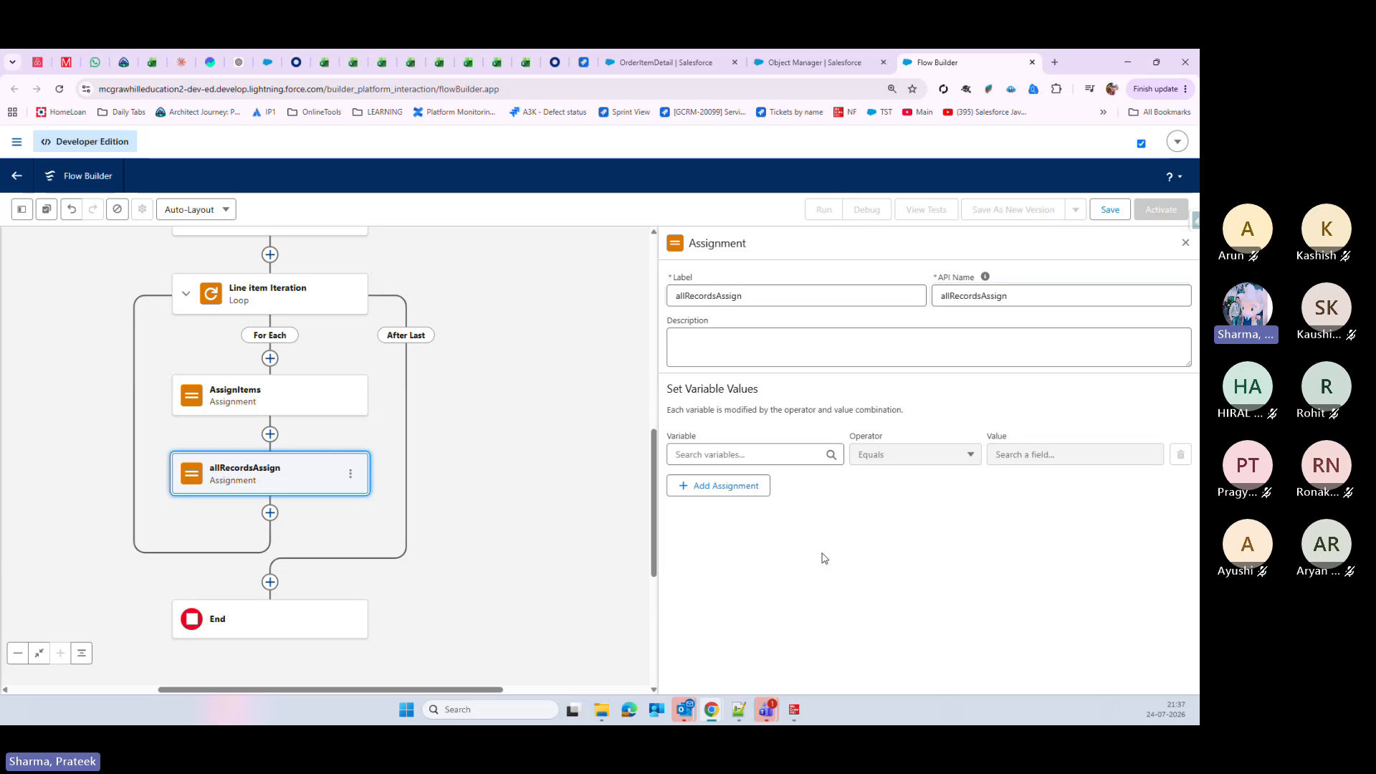
Step: Choose the MultipleOrderdetailItems record collection as the variable to modify in allRecordsAssign
left_click(757, 461)
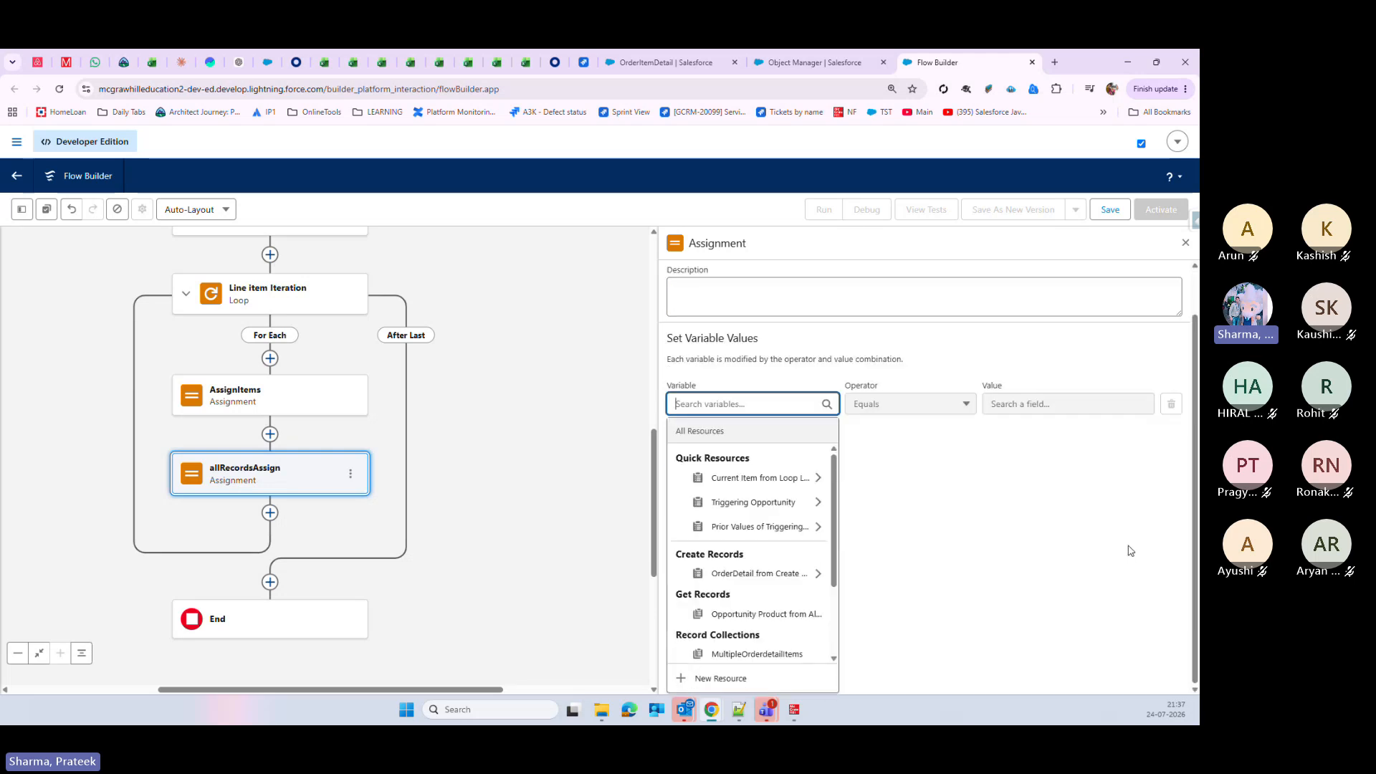
left_click_drag(834, 531, 838, 598)
left_click(774, 557)
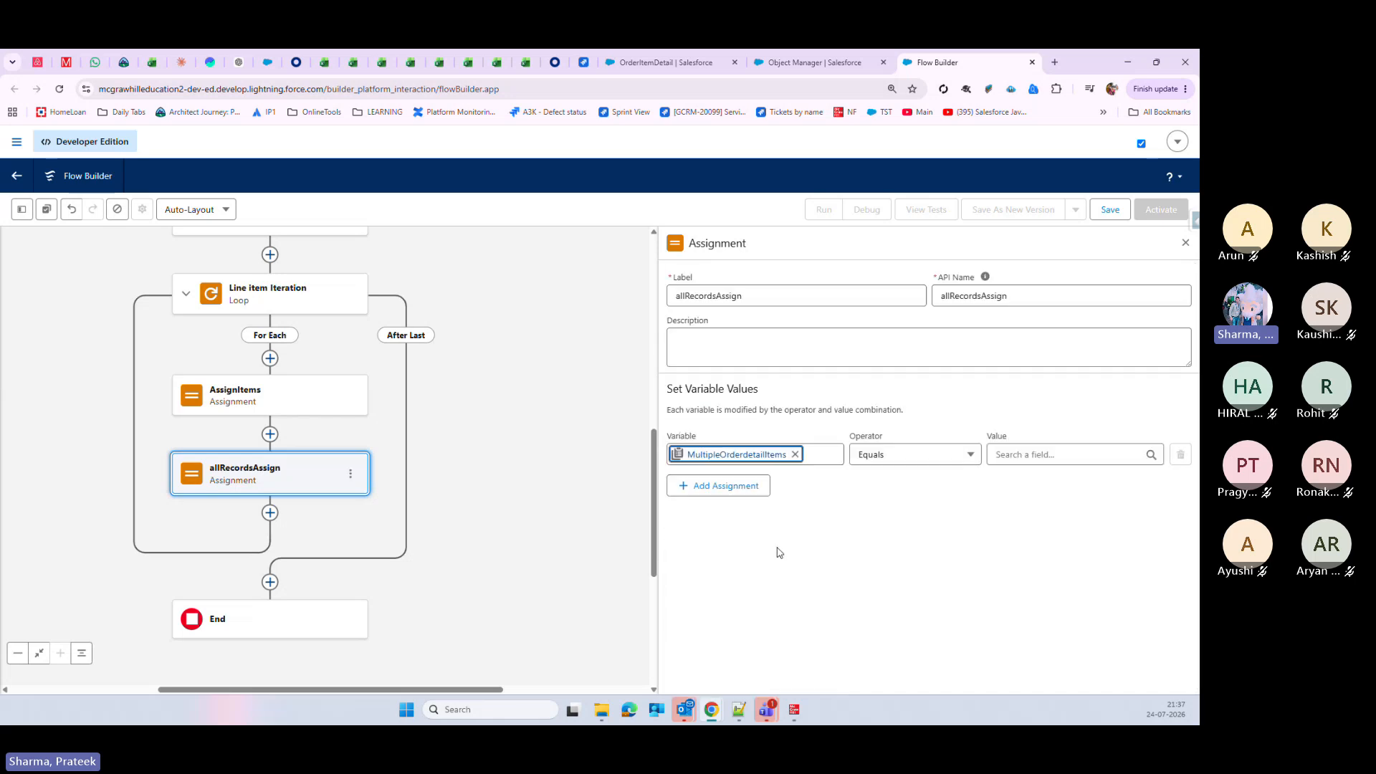
Step: Try to assign the OrderItem record variable to MultipleOrderdetailItems with the Equals operator
left_click(1021, 462)
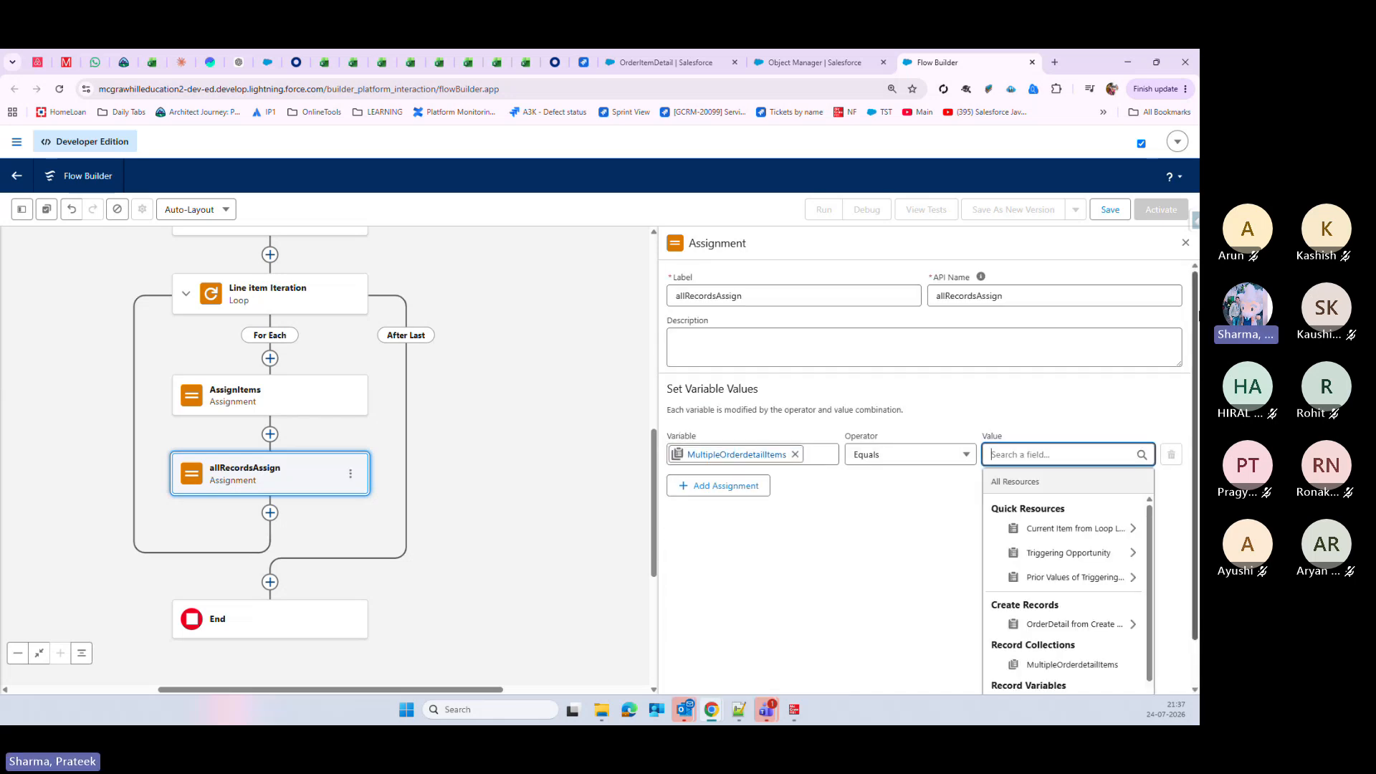
left_click_drag(1197, 312, 1184, 403)
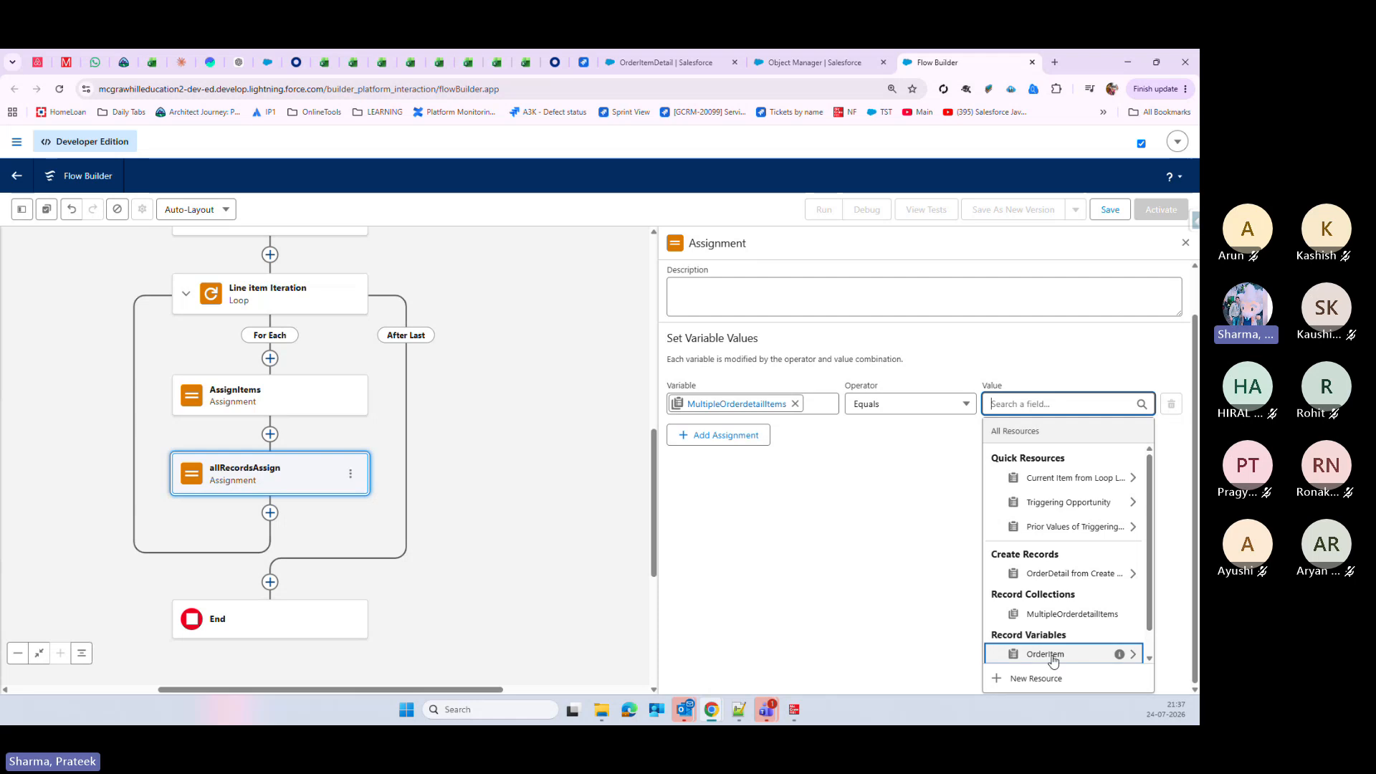
scroll(1146, 577, "down", 1)
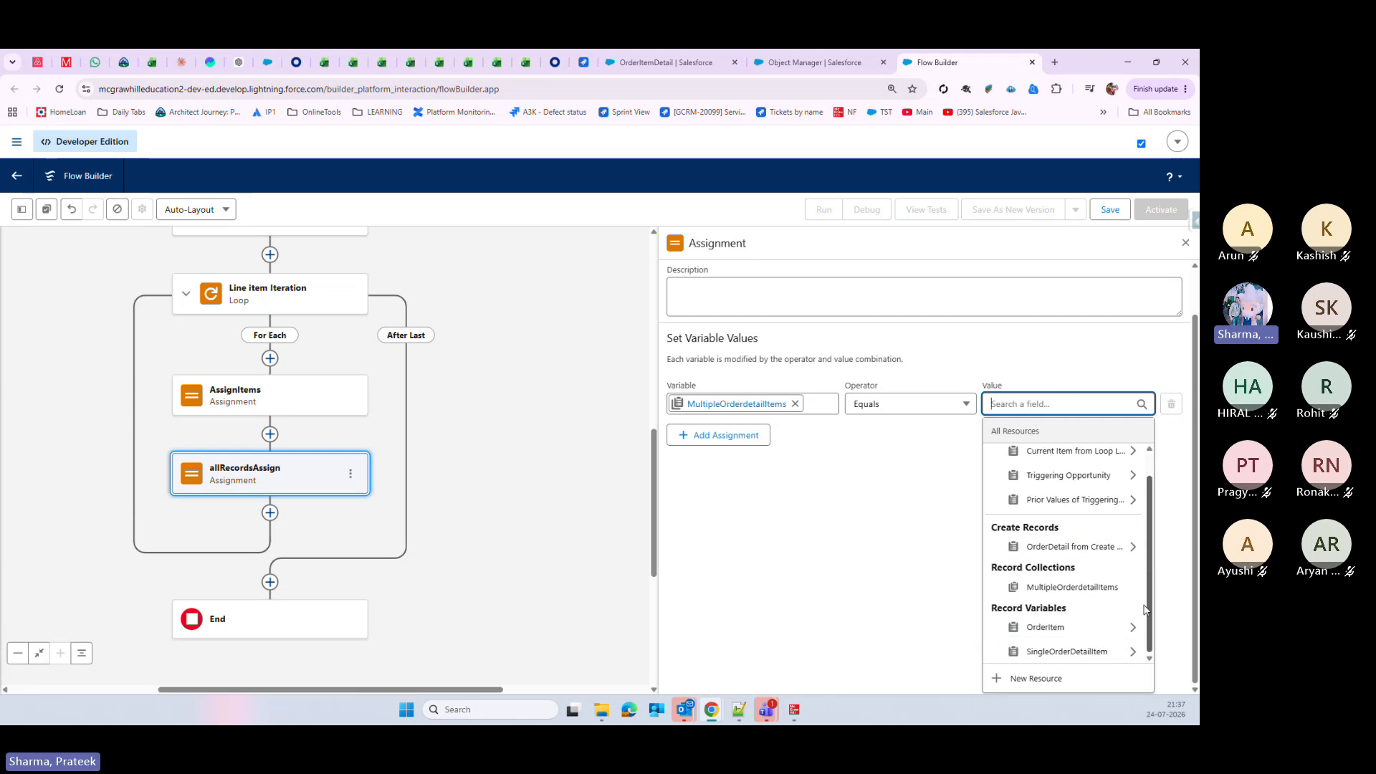
left_click(1073, 629)
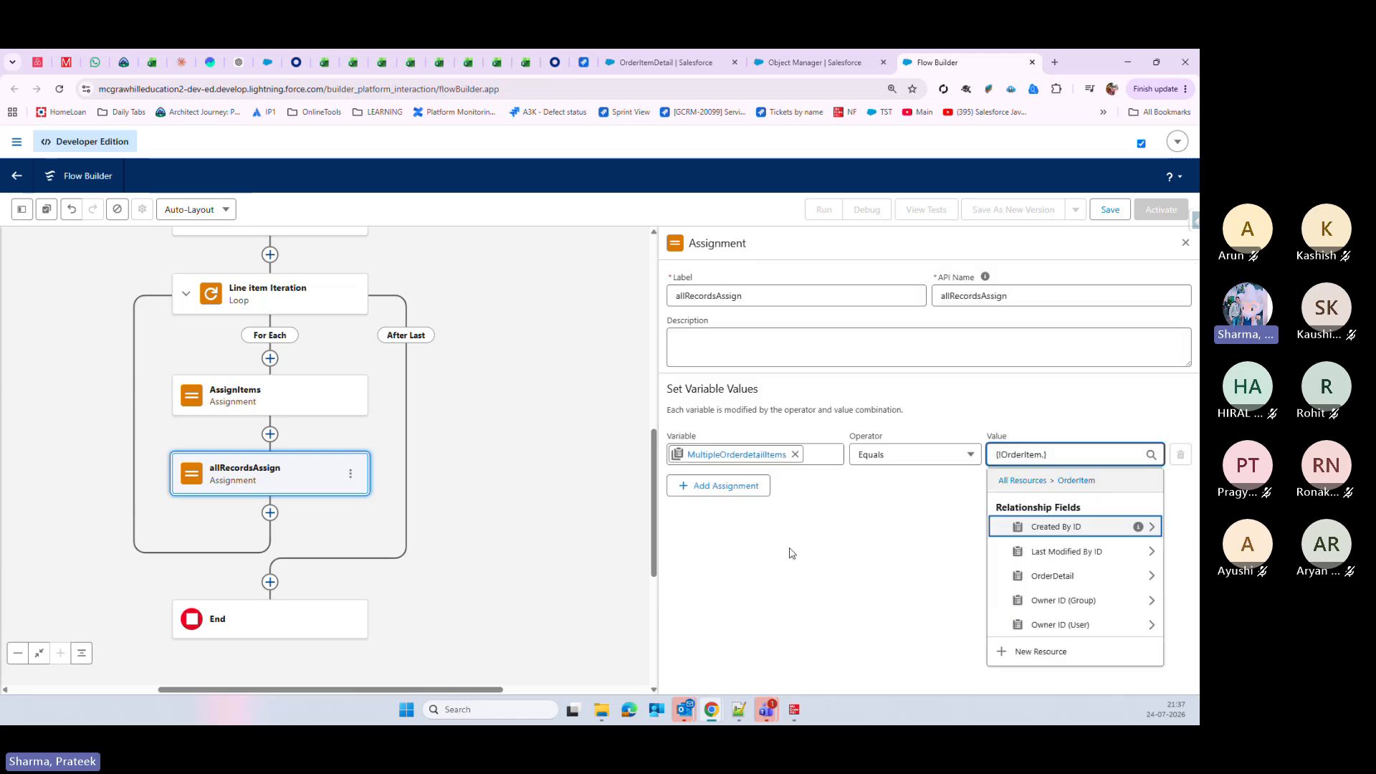
Step: Set the allRecordsAssign operator to Add and its value to the whole OrderItem record variable
left_click(905, 456)
left_click(894, 511)
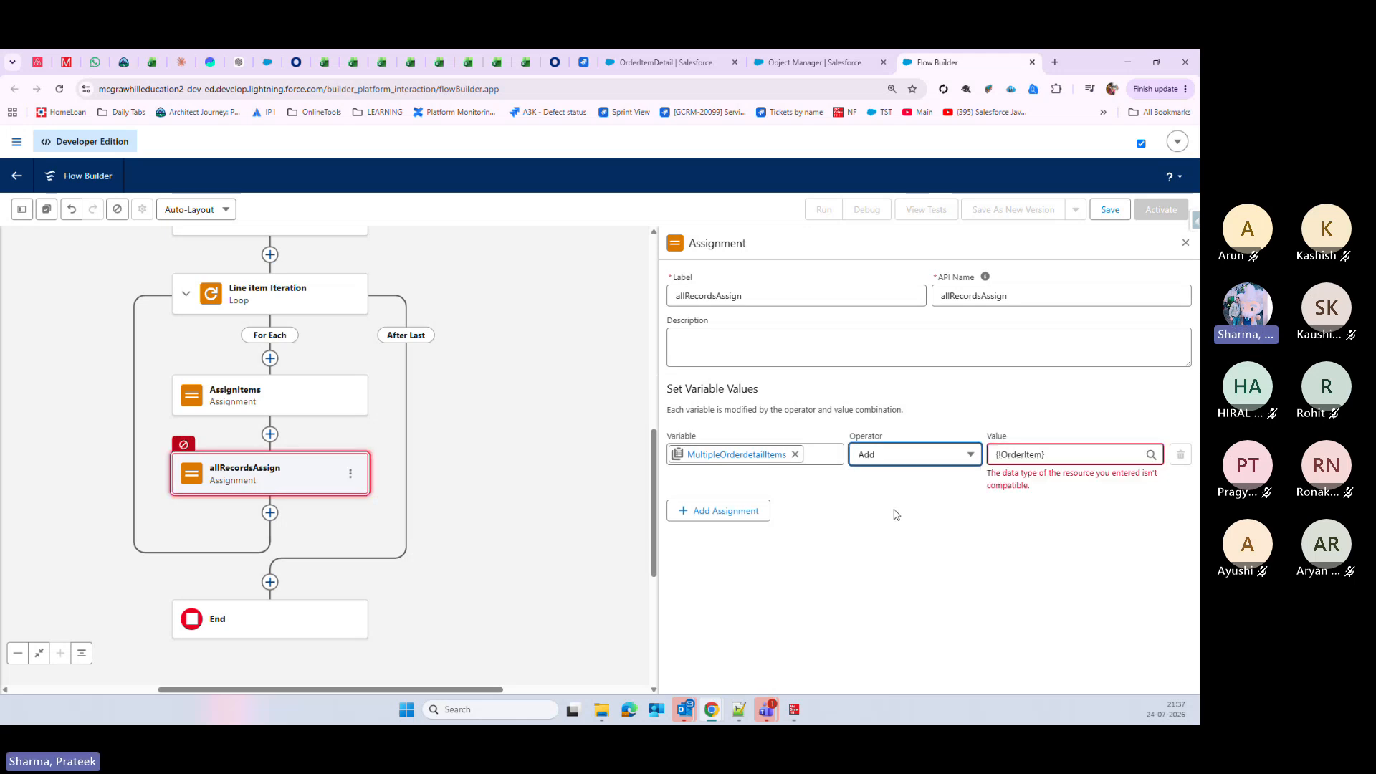
left_click(1093, 516)
left_click_drag(1078, 457, 920, 467)
key("BackSpace")
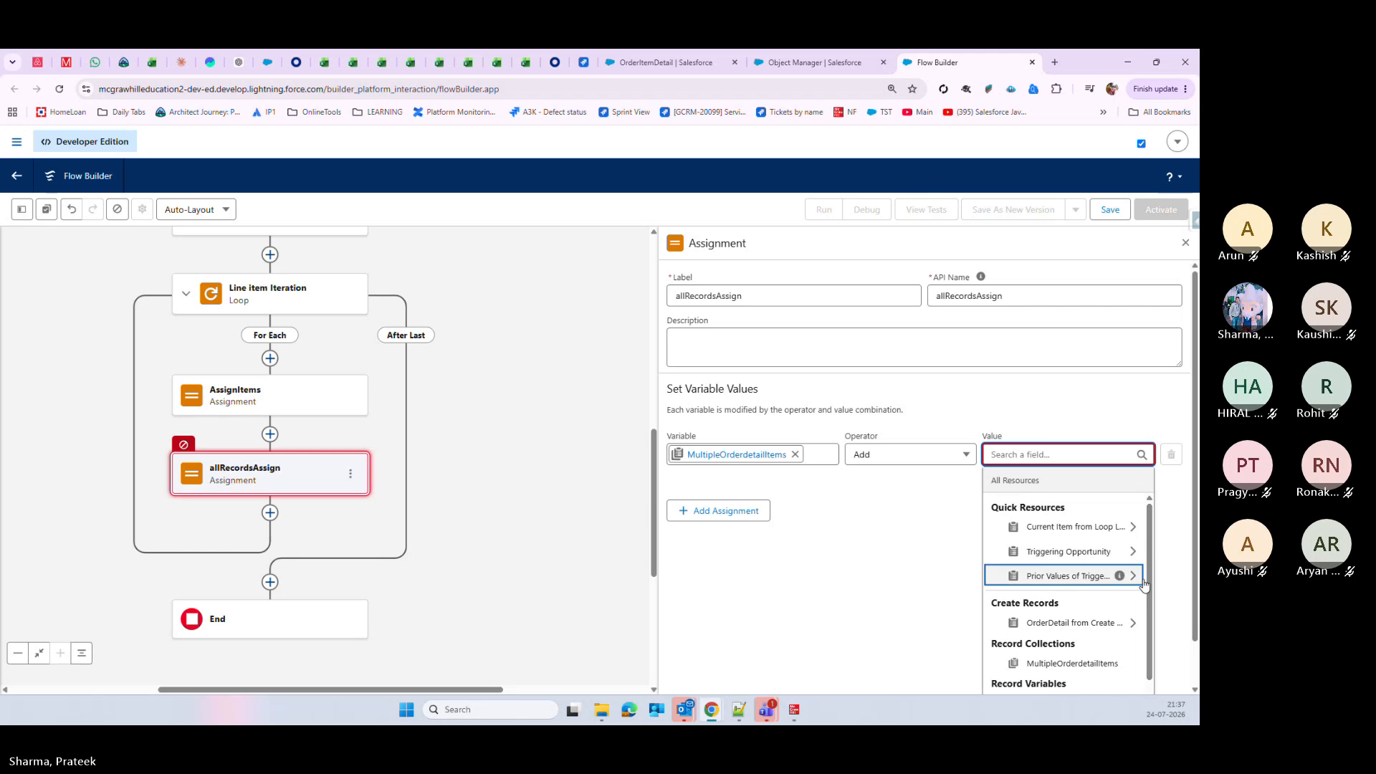
scroll(1140, 624, "down", 1)
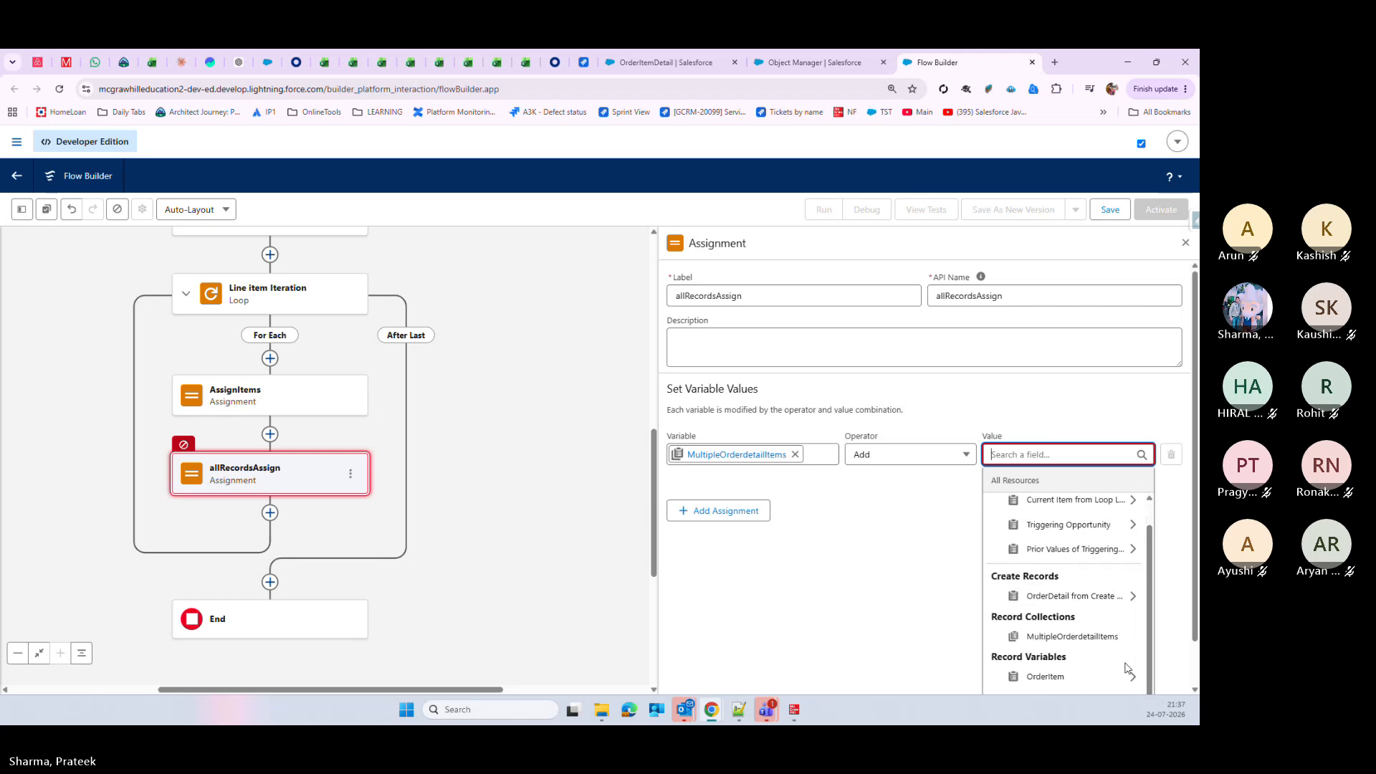
left_click(1078, 677)
key("BackSpace")
left_click(869, 605)
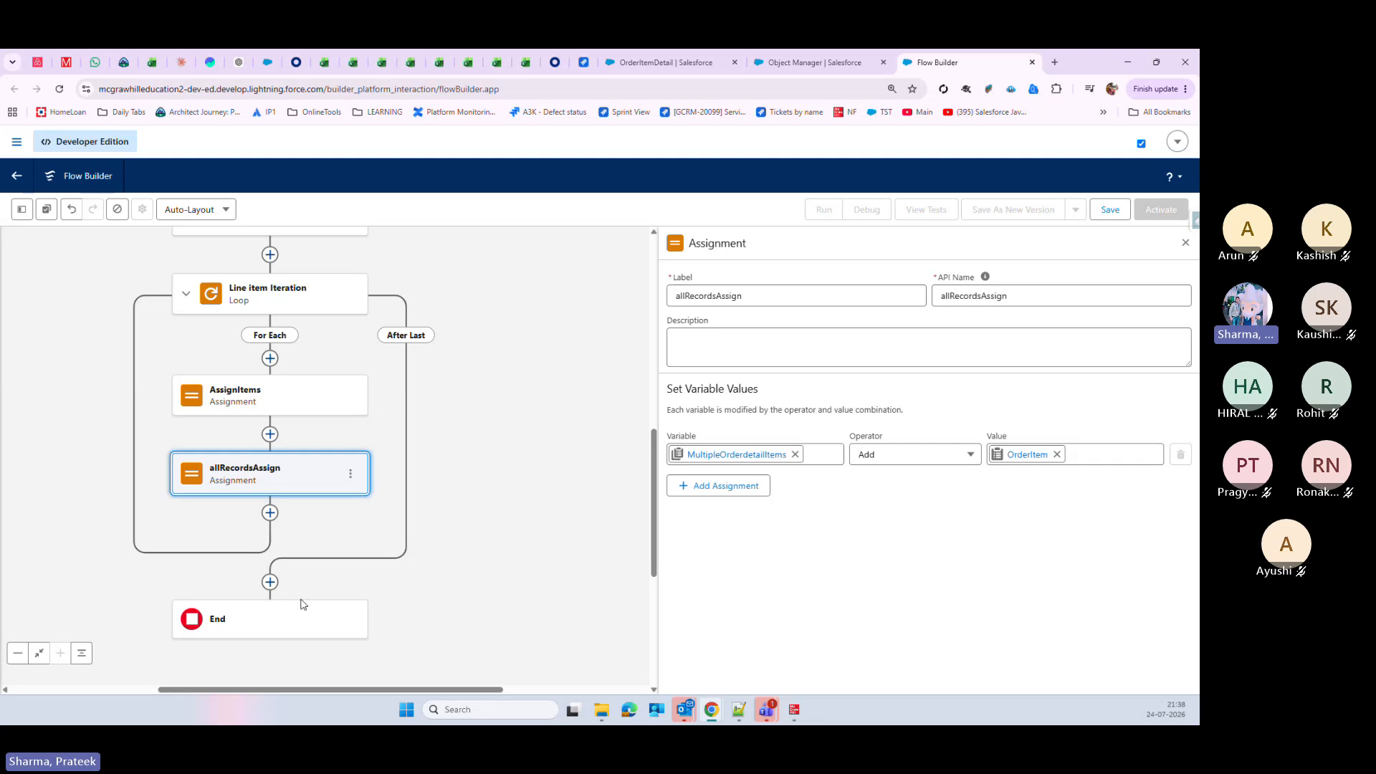
Step: Add a Create Records element labelled CreateOrderdeatilItems after the loop, just before End
left_click(269, 582)
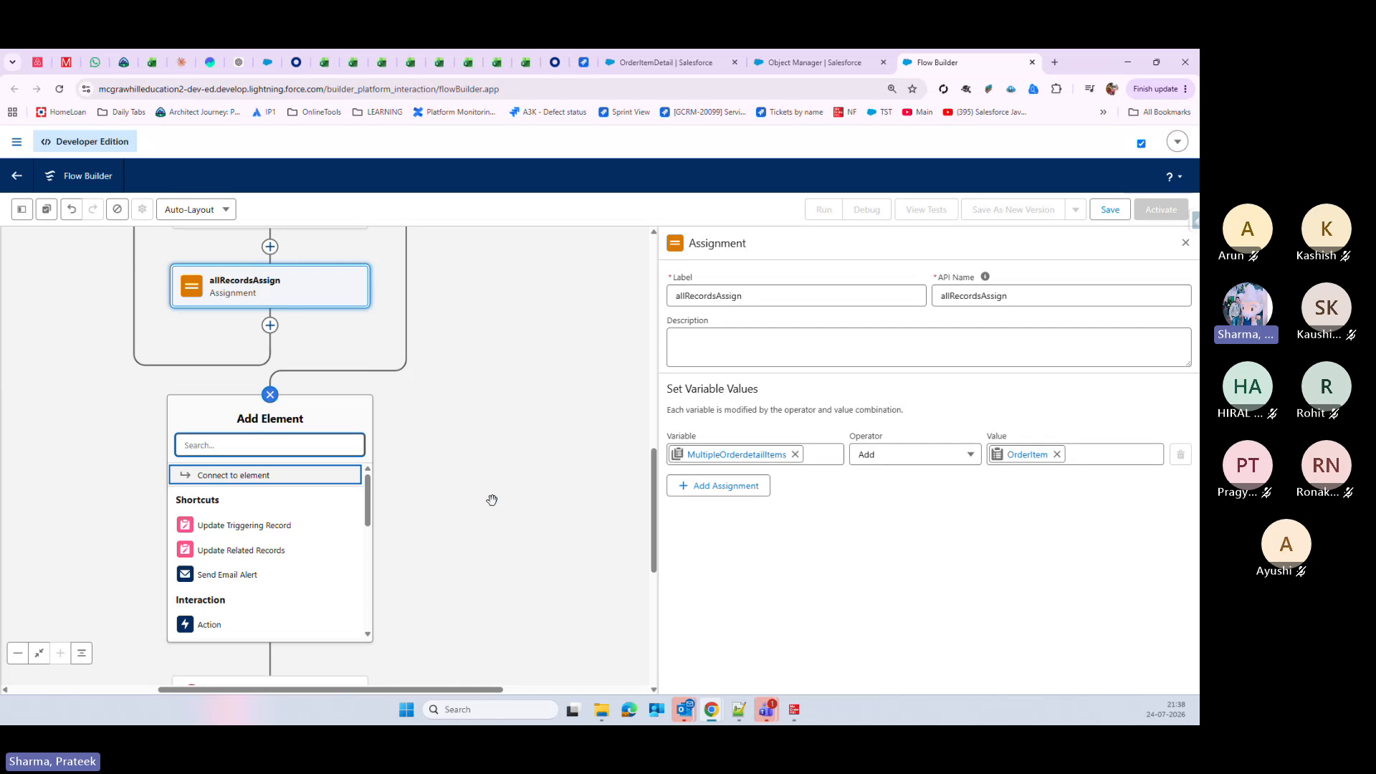
type("crea")
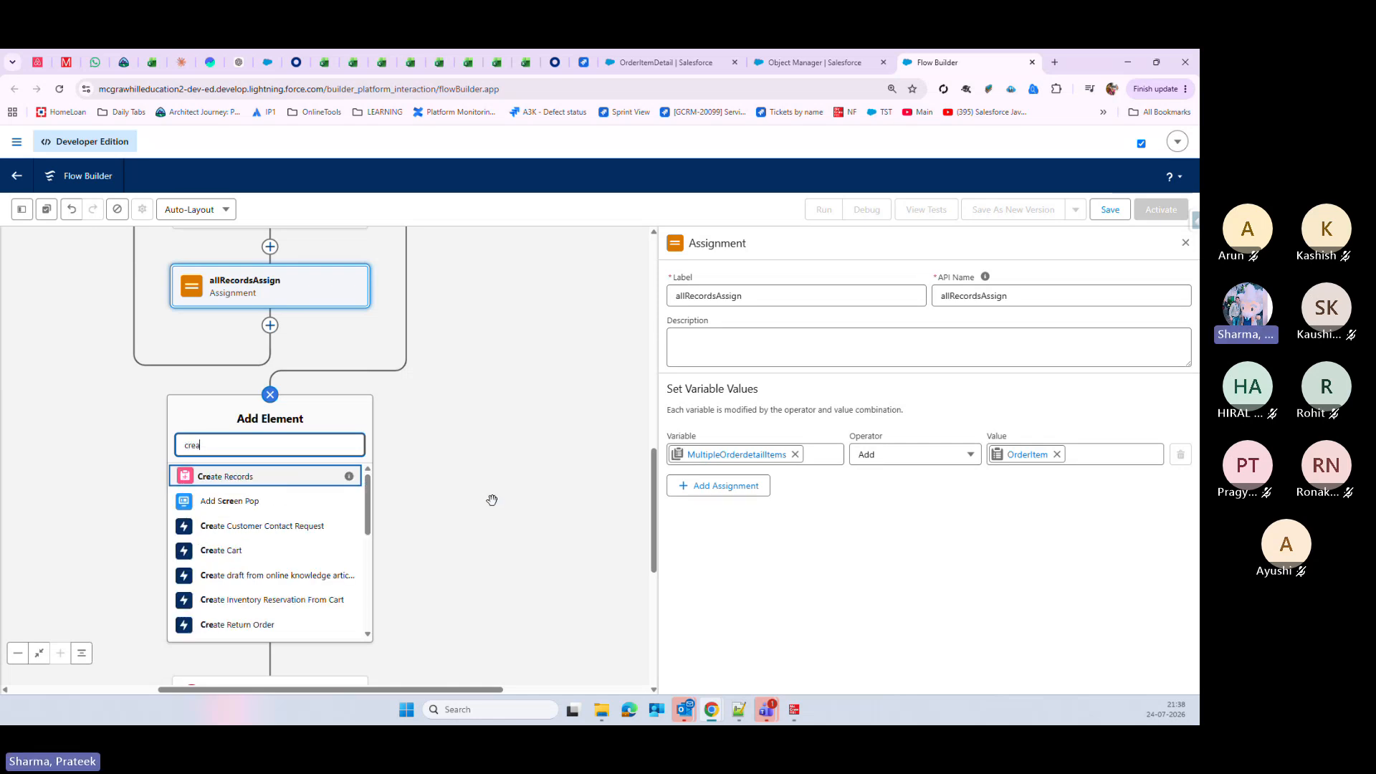
left_click(255, 476)
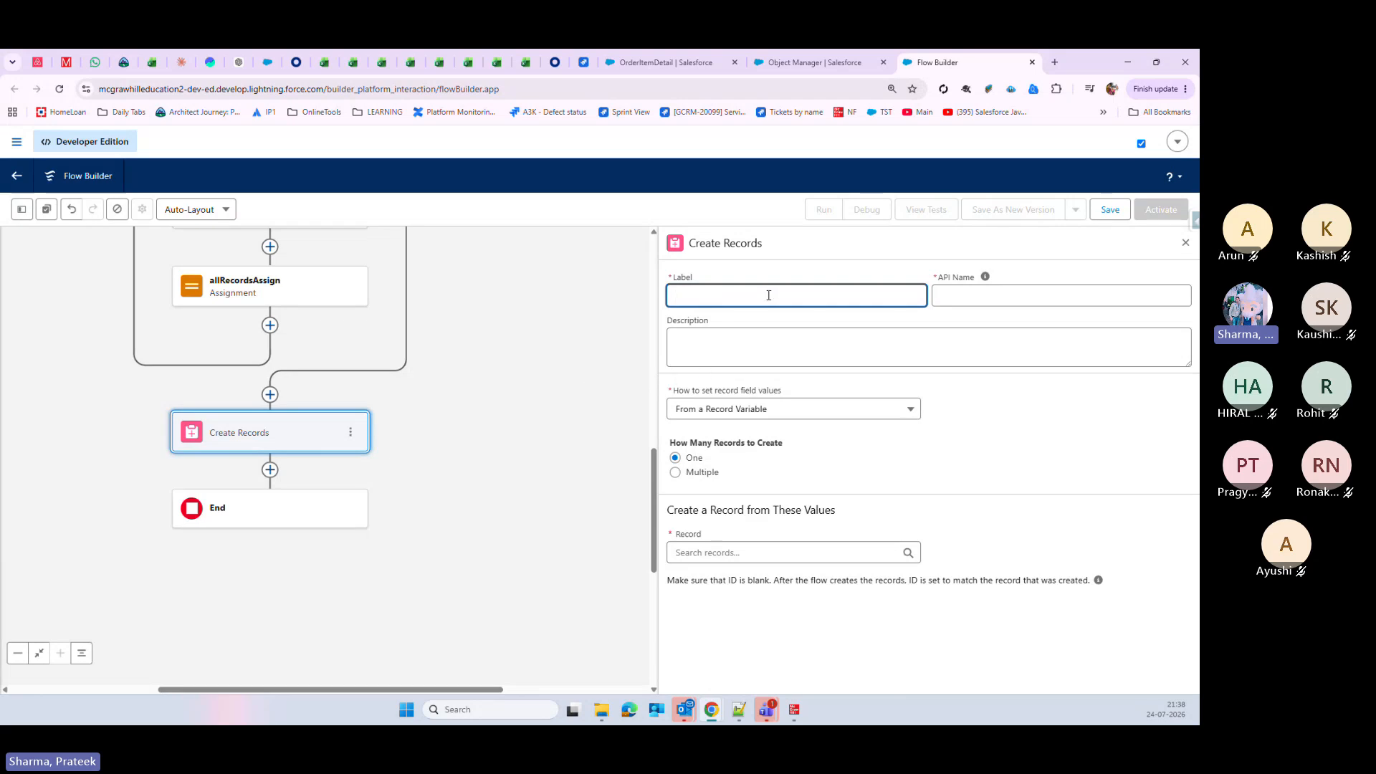
type("CreateOrderdeatilItems")
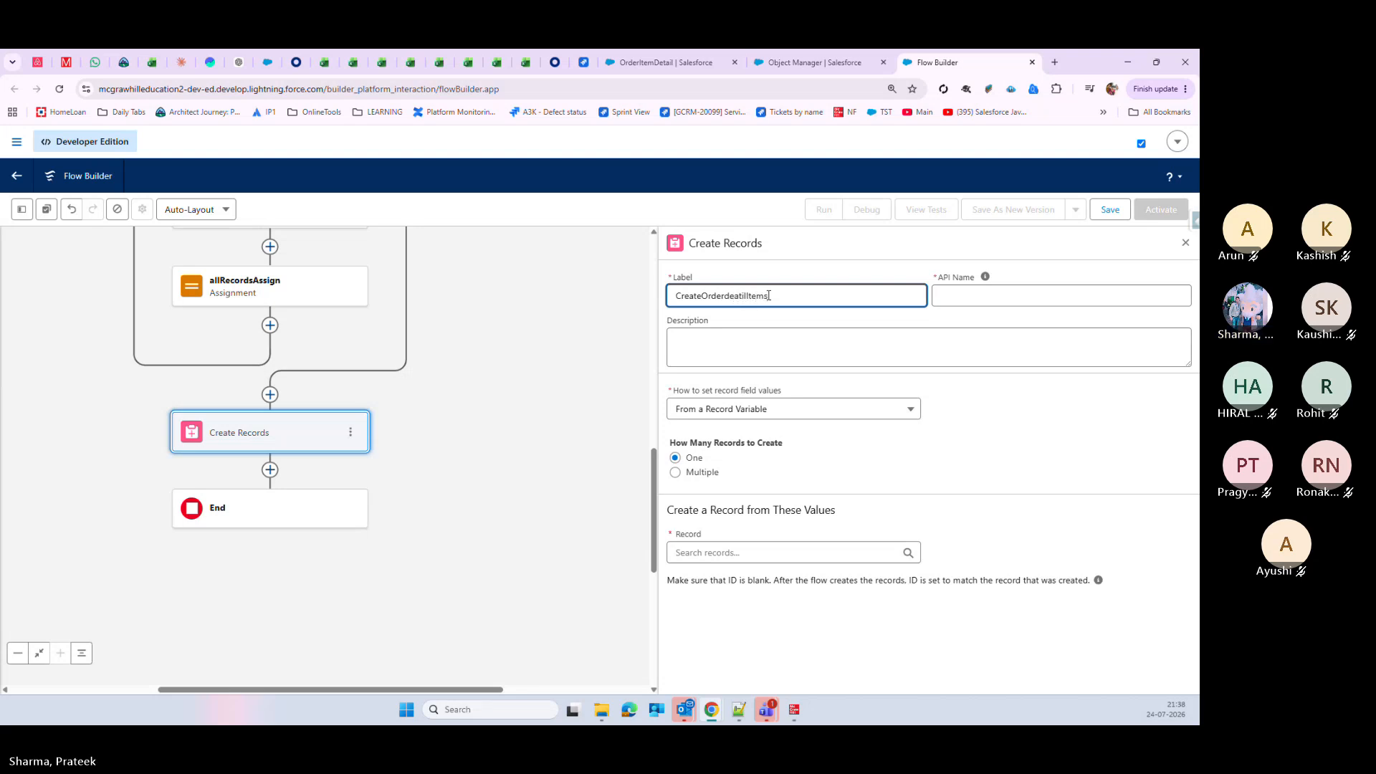
left_click(1012, 456)
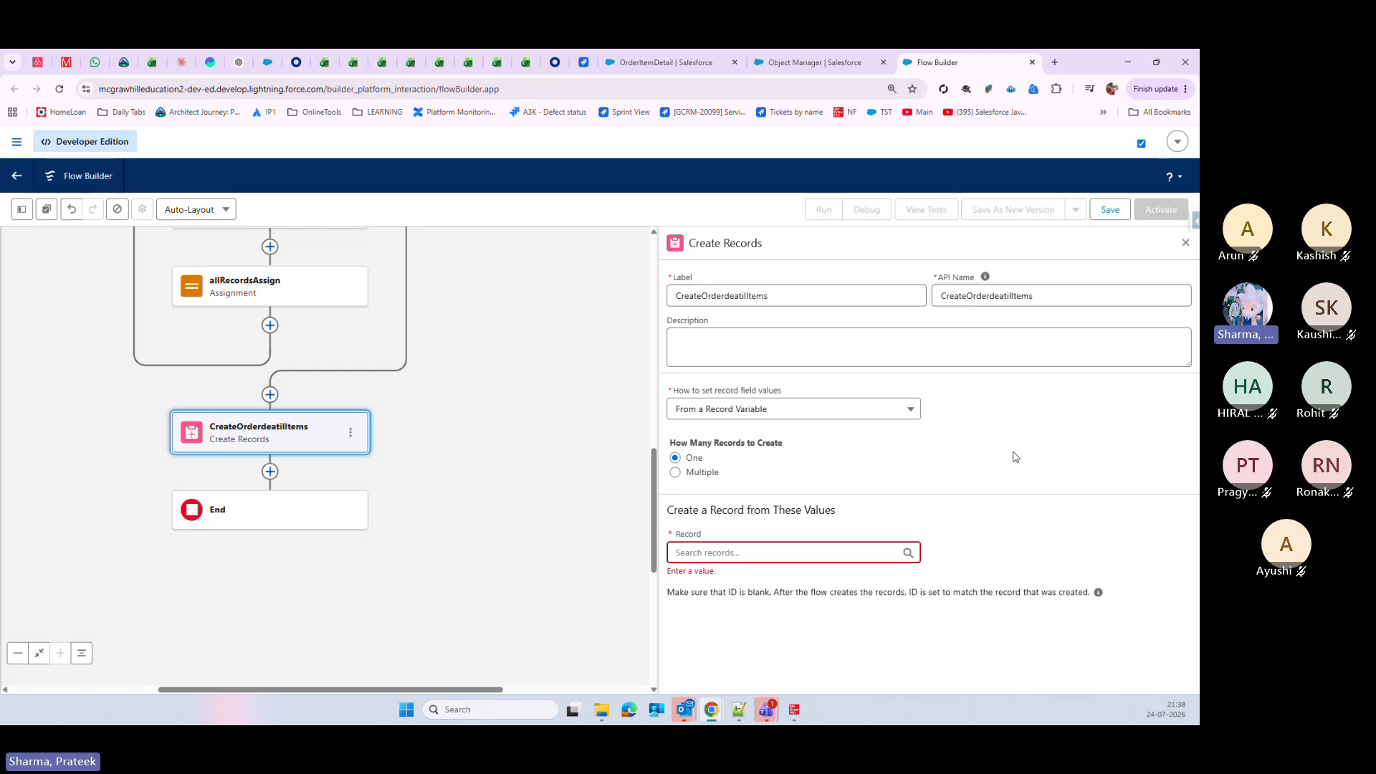
Step: Configure CreateOrderdeatilItems to create multiple records from the MultipleOrderdetailItems record collection
left_click(677, 474)
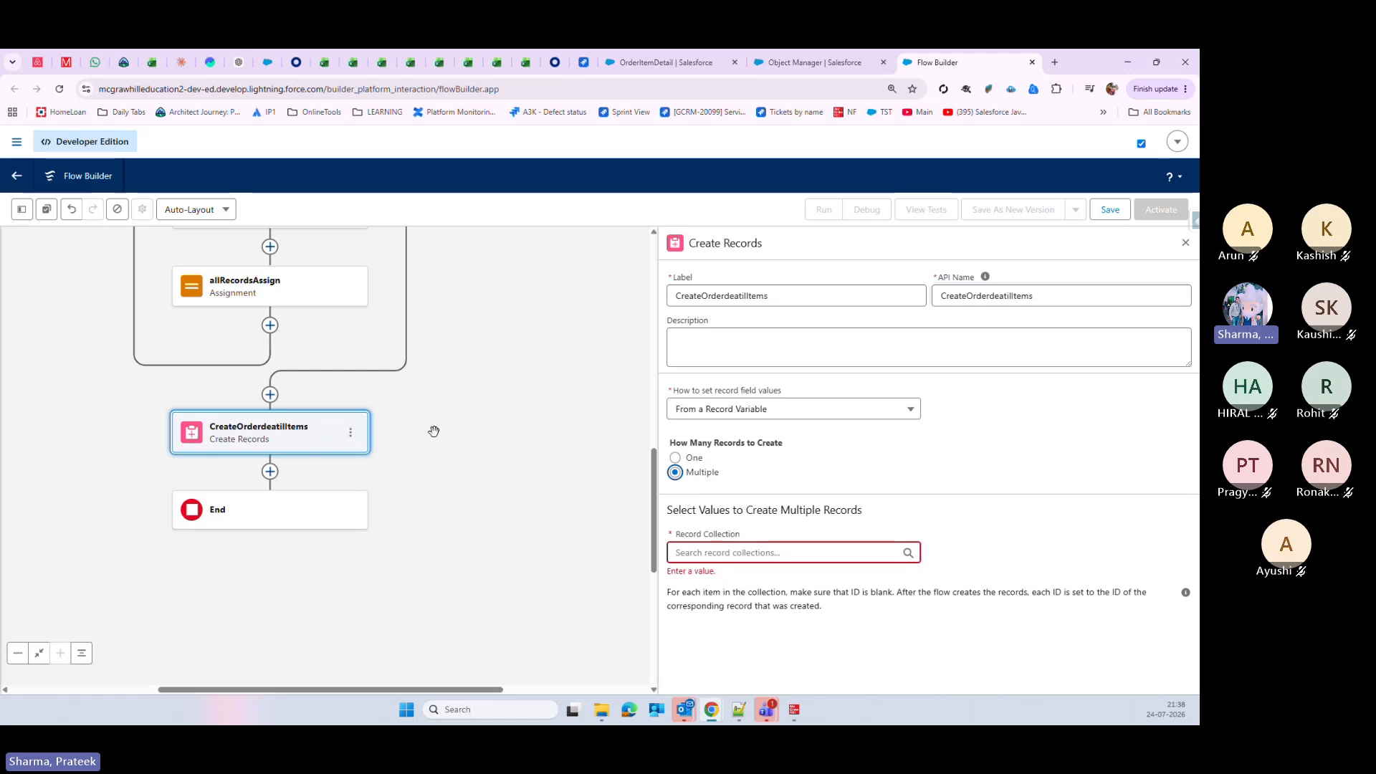
left_click(788, 553)
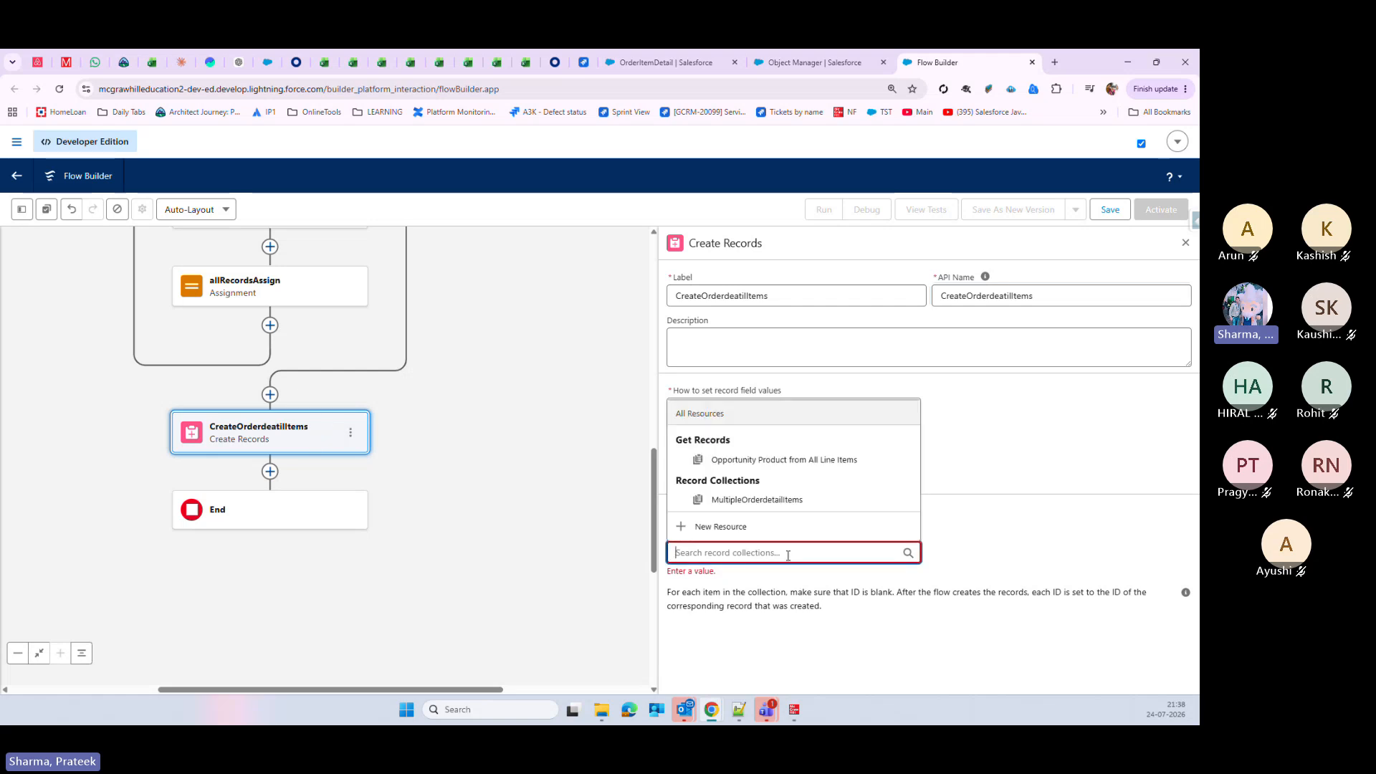
left_click(778, 501)
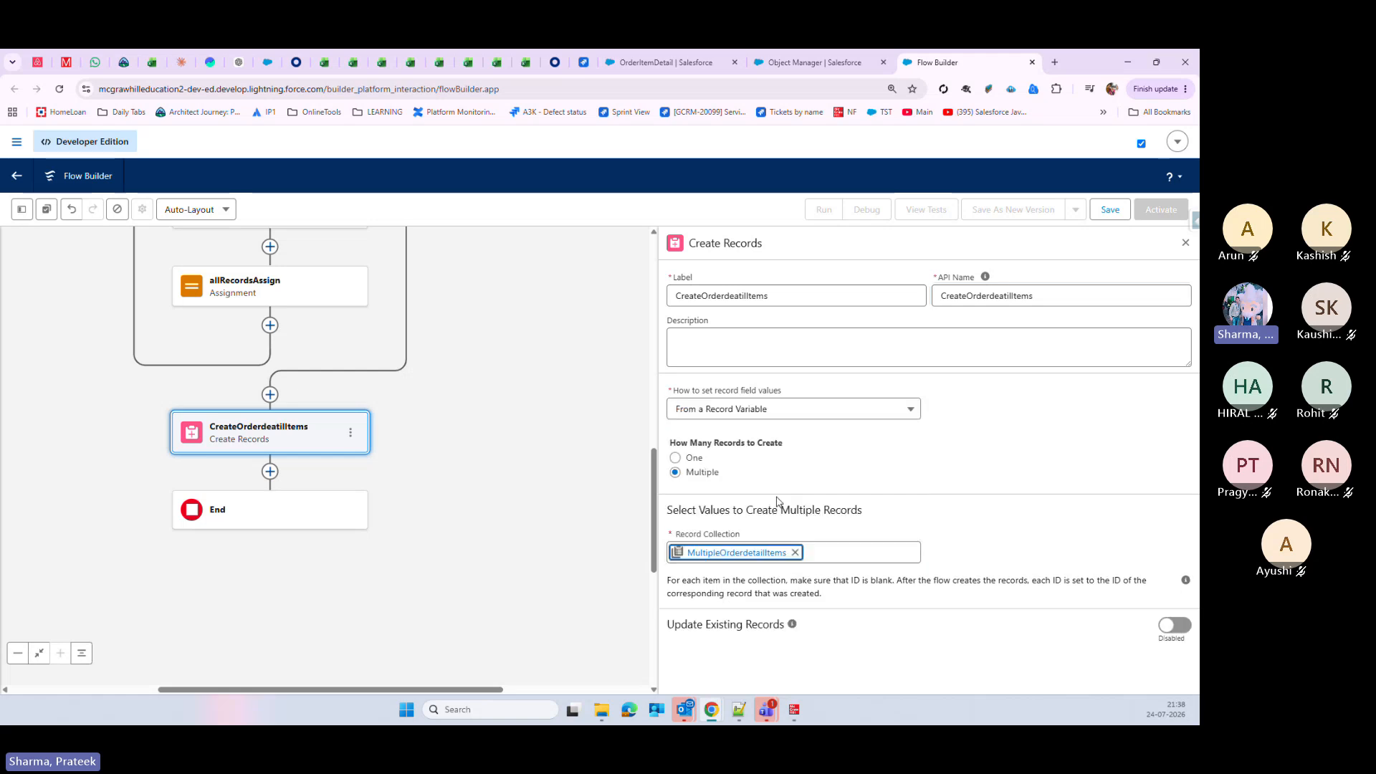
left_click(1095, 474)
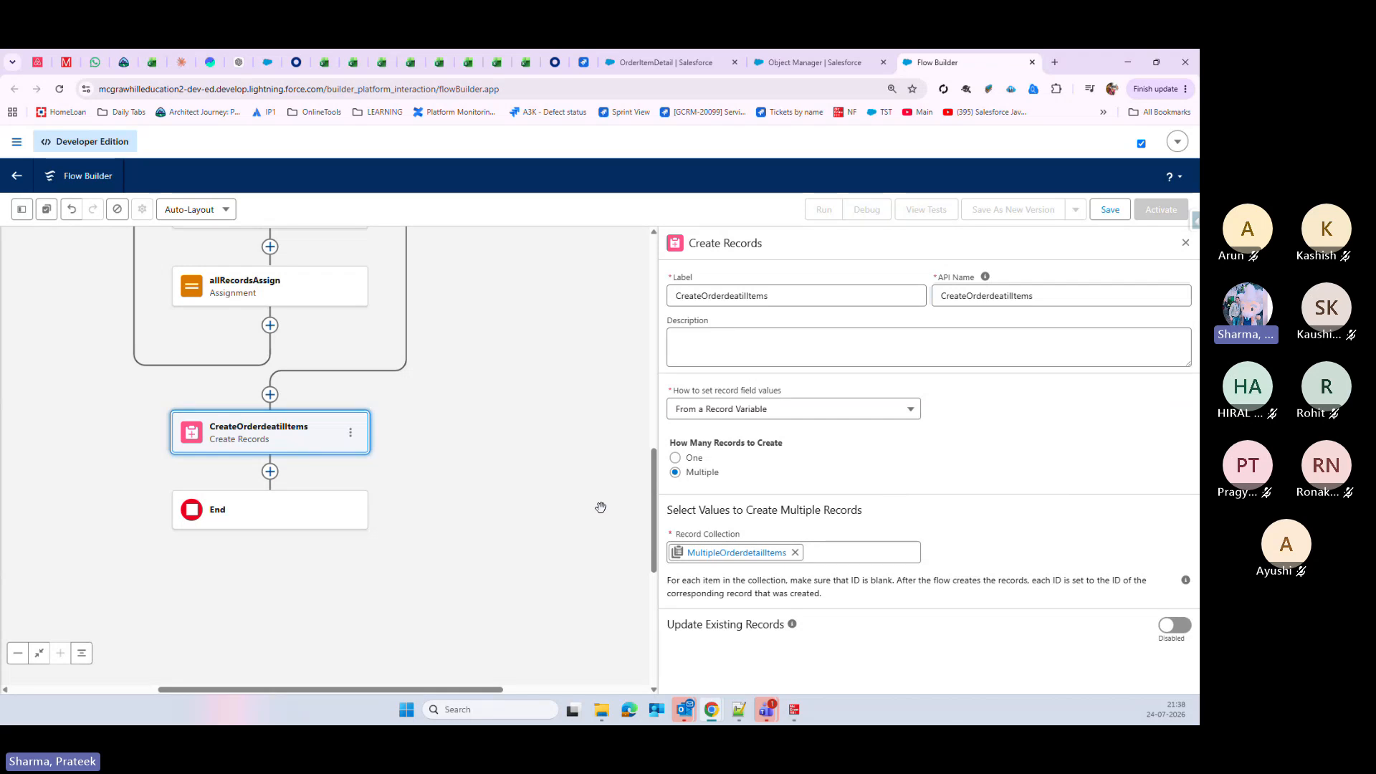
Step: Save the flow with the label and API name OnOpportunityClosedWon
scroll(600, 507, "up", 5)
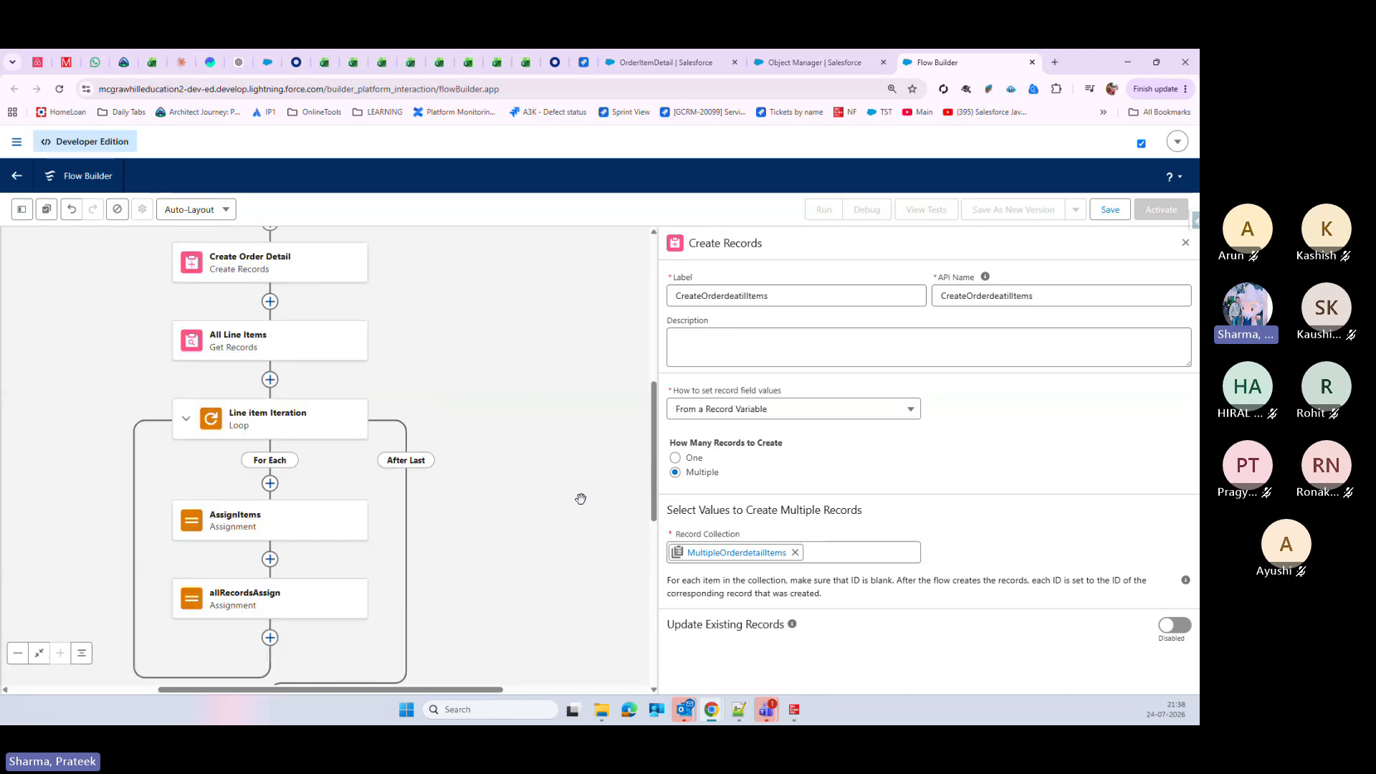
left_click(1110, 210)
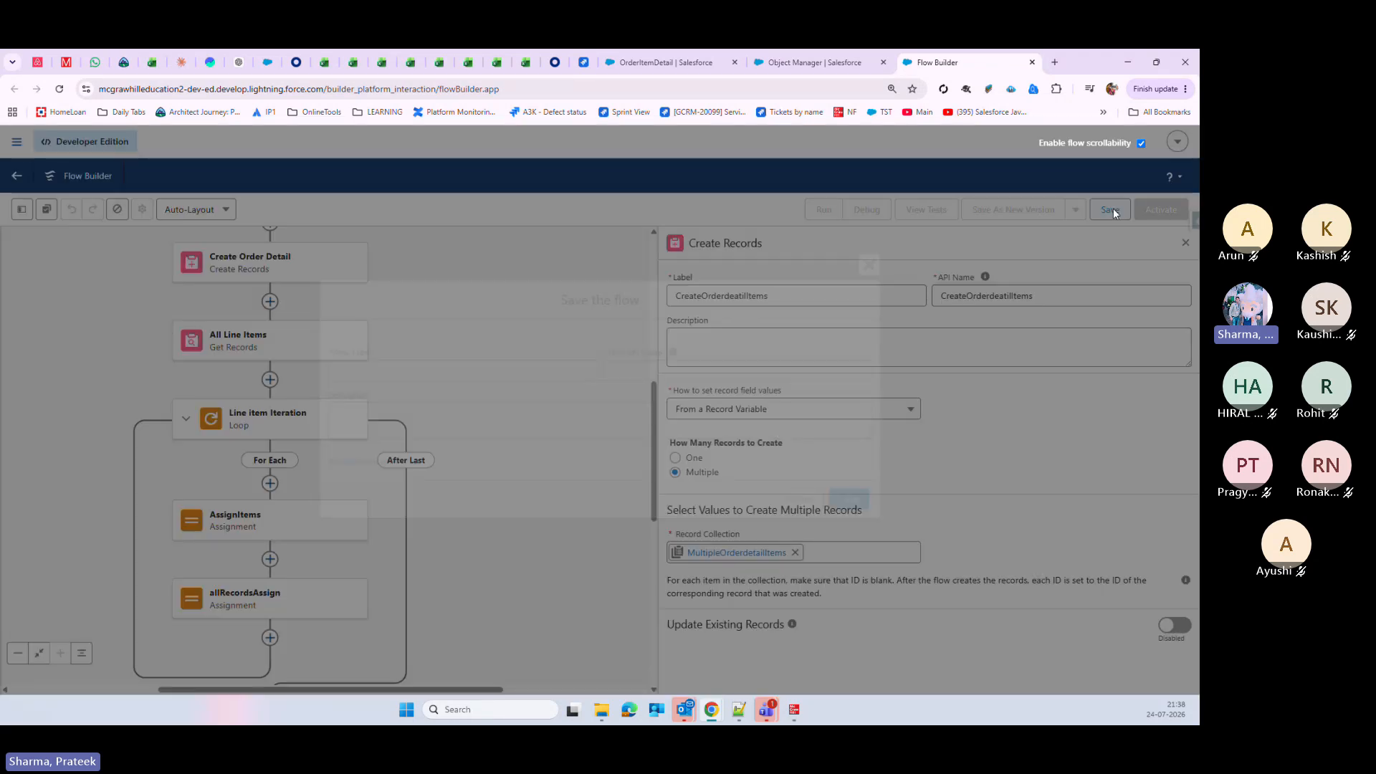
left_click(455, 364)
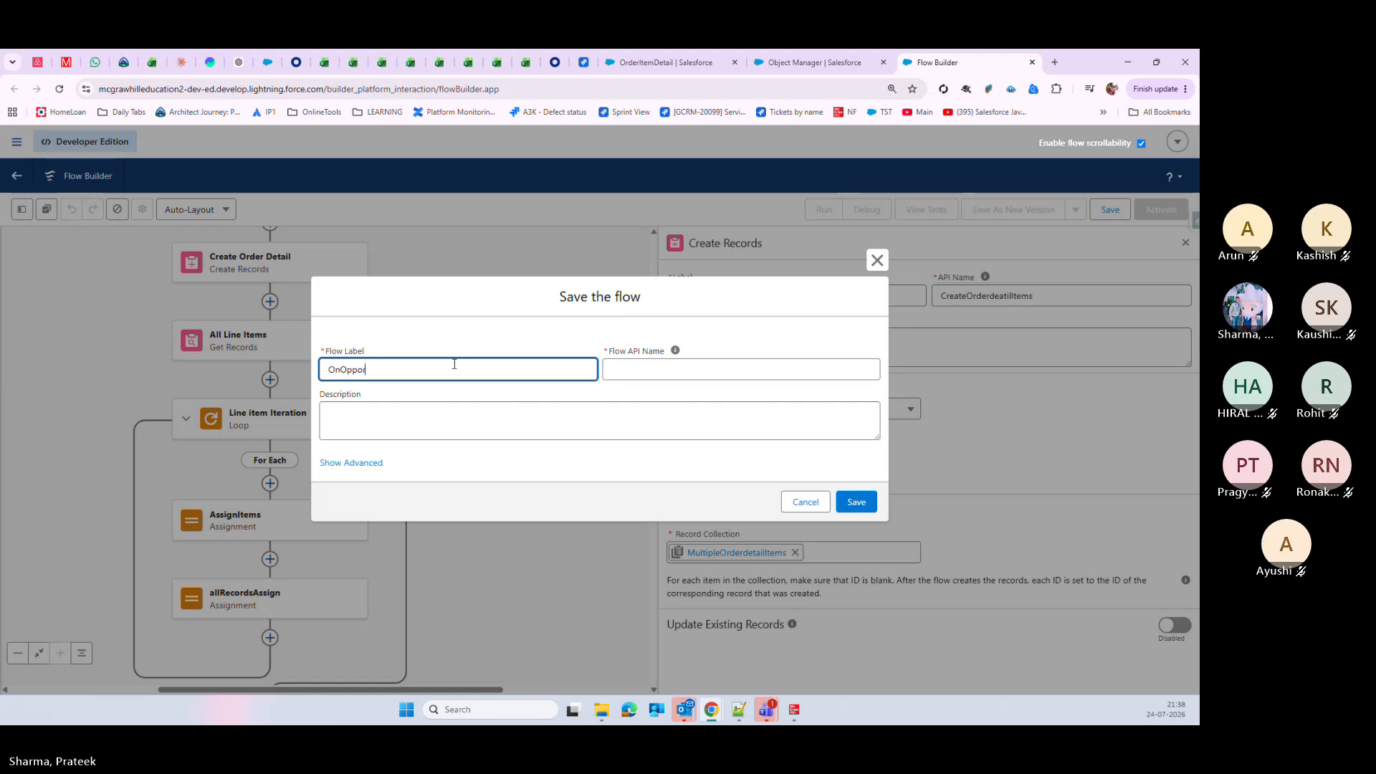
type("OnOpportunityClosedWon")
left_click(675, 370)
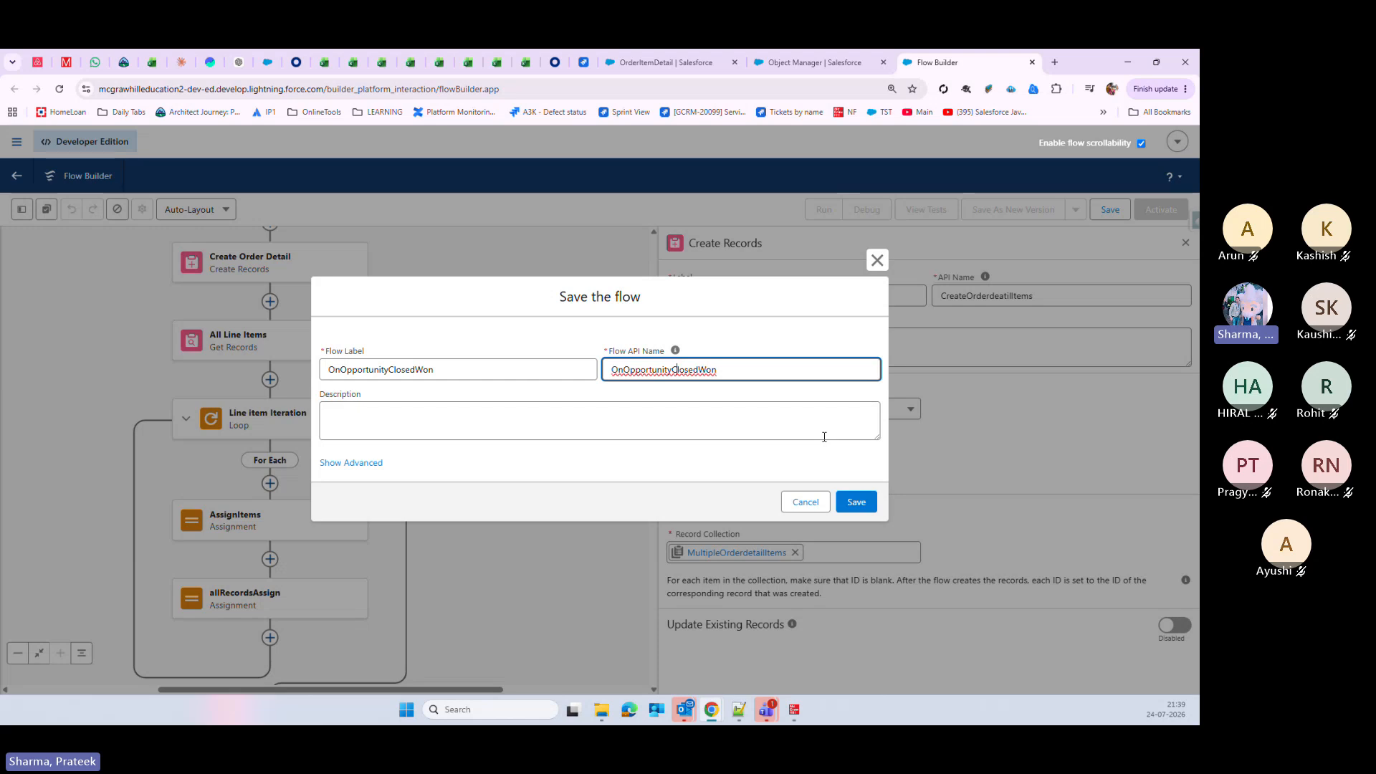
left_click(857, 502)
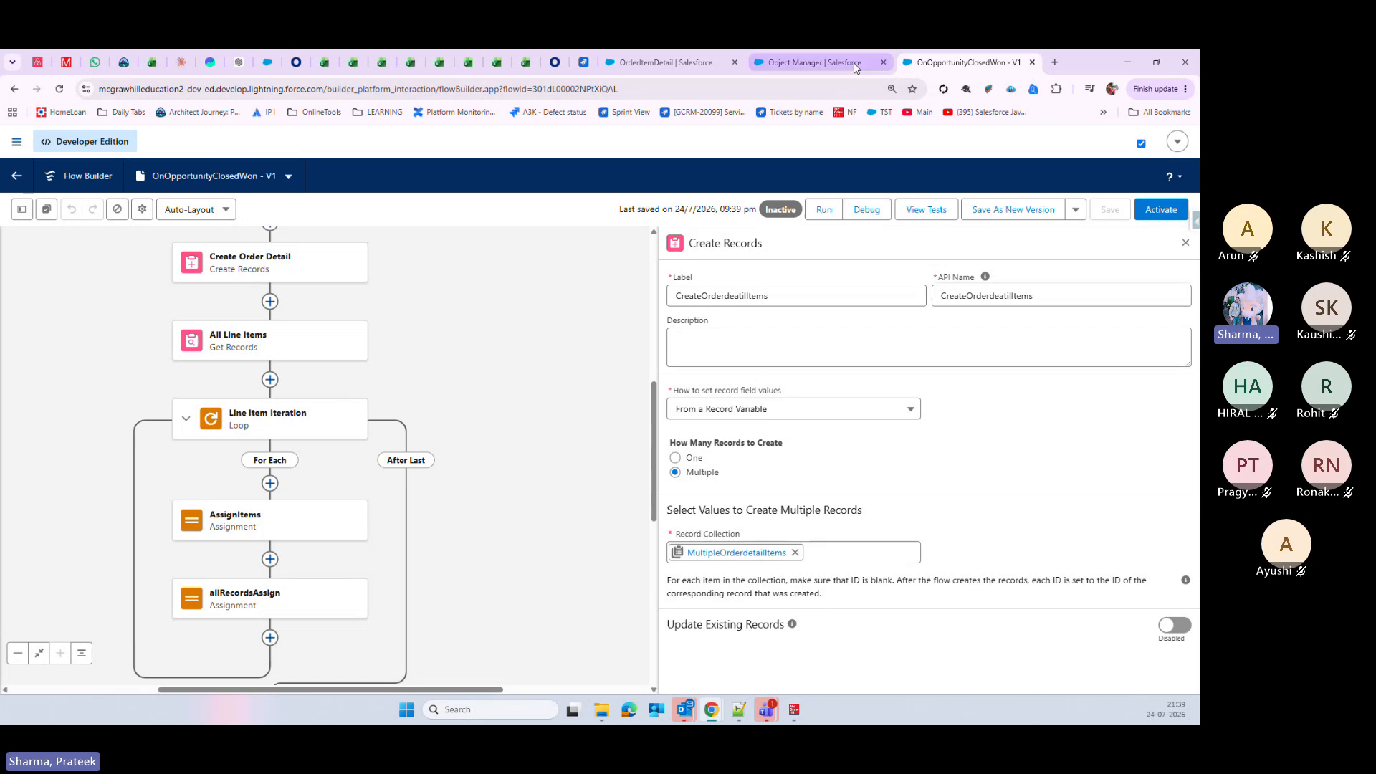
Step: Switch to the Object Manager browser tab and open the Sales app from there
left_click(822, 65)
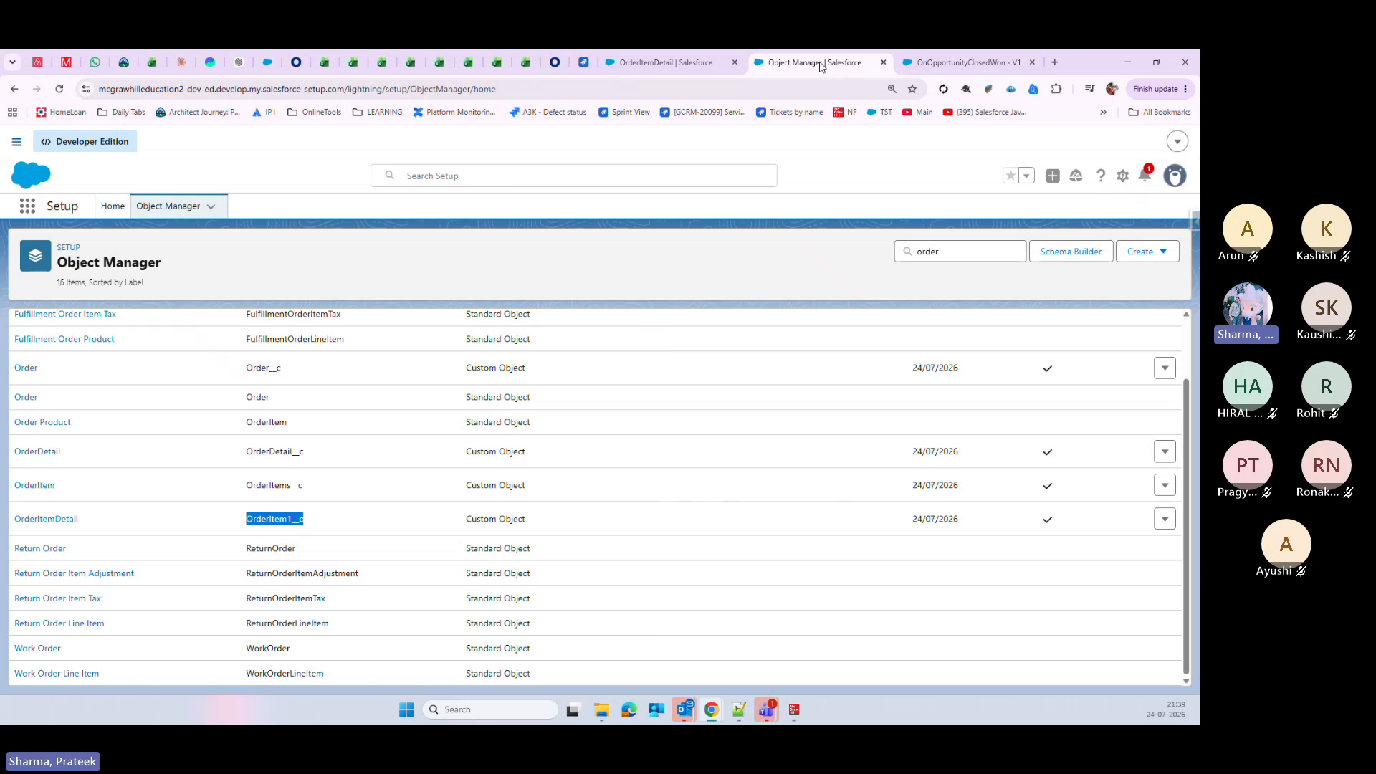
left_click(27, 207)
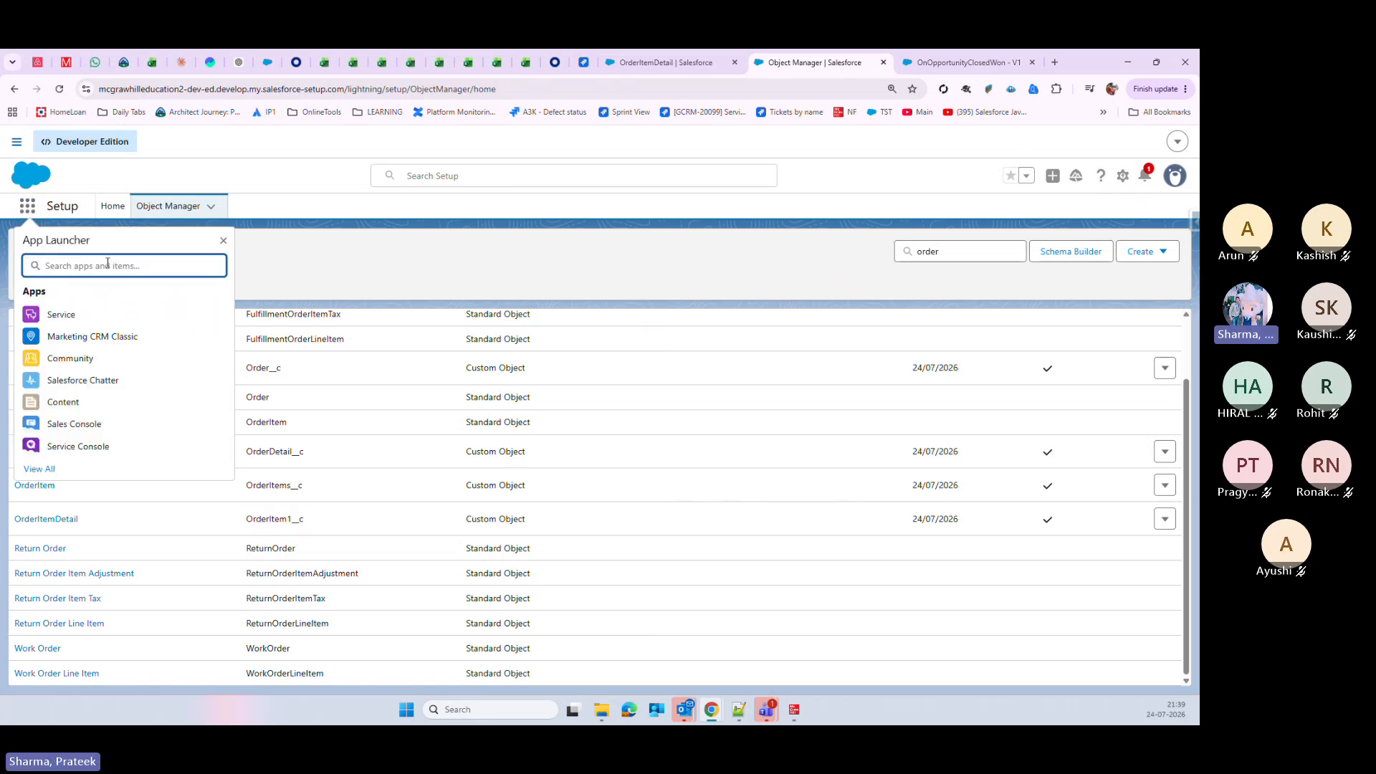
type("sales")
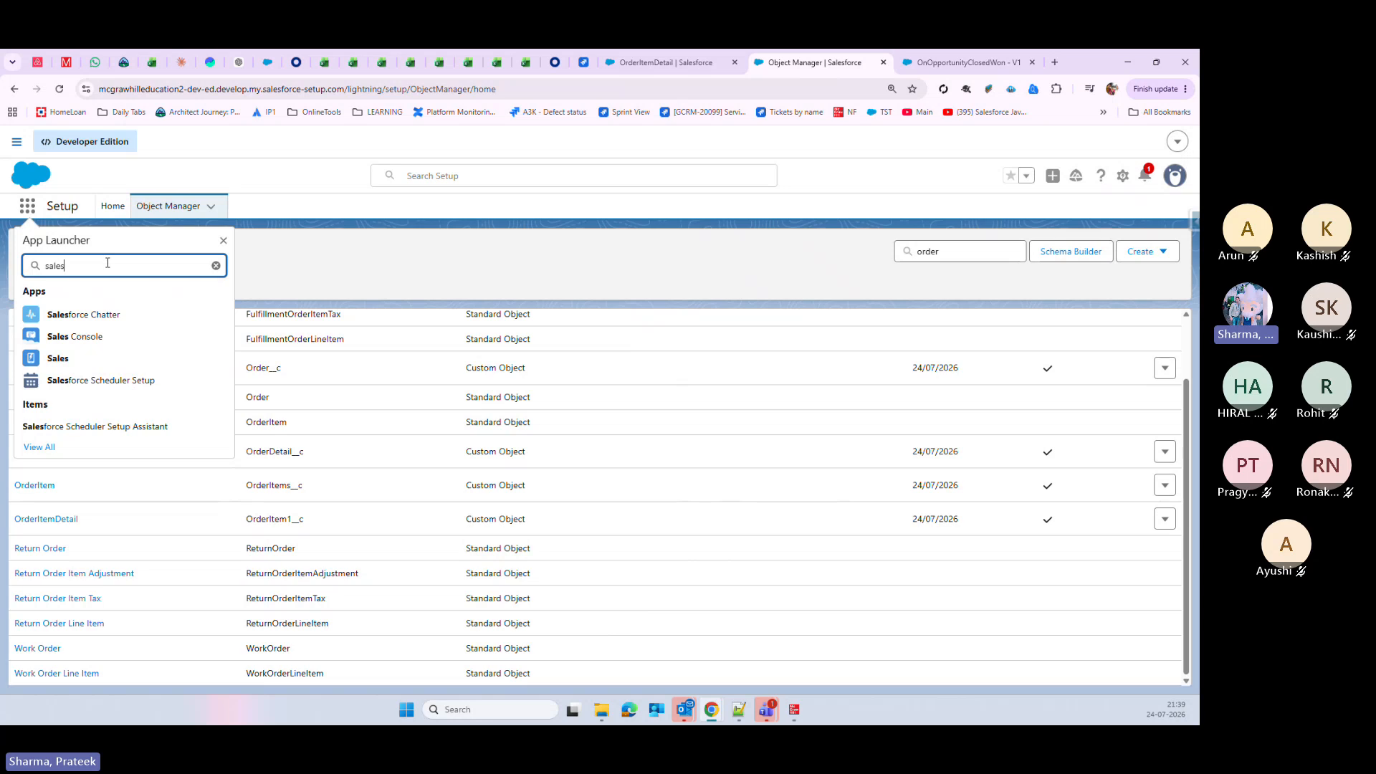
left_click(77, 359)
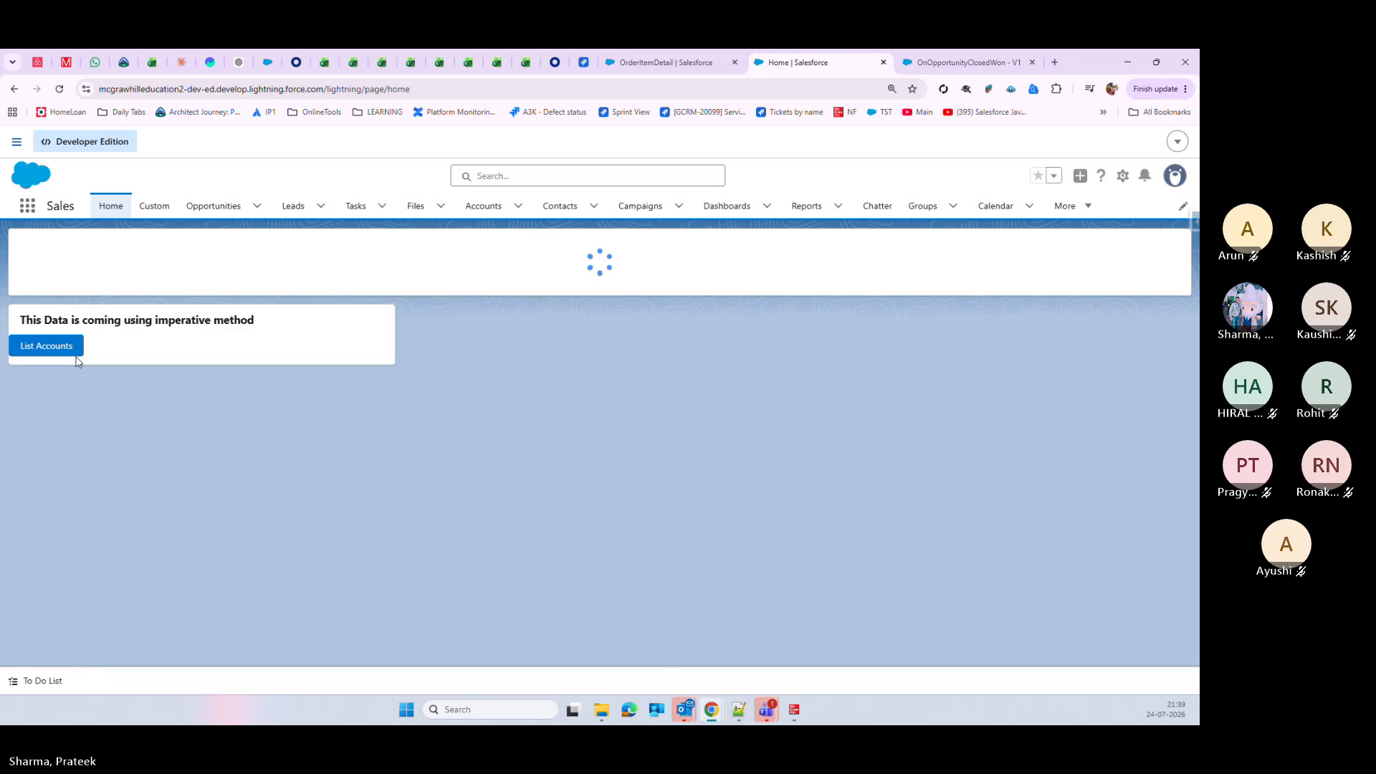
Step: Open the opportunity of the account Grand Hotels & Resorts Ltd and check its Products and OrderDetails related lists
left_click(218, 208)
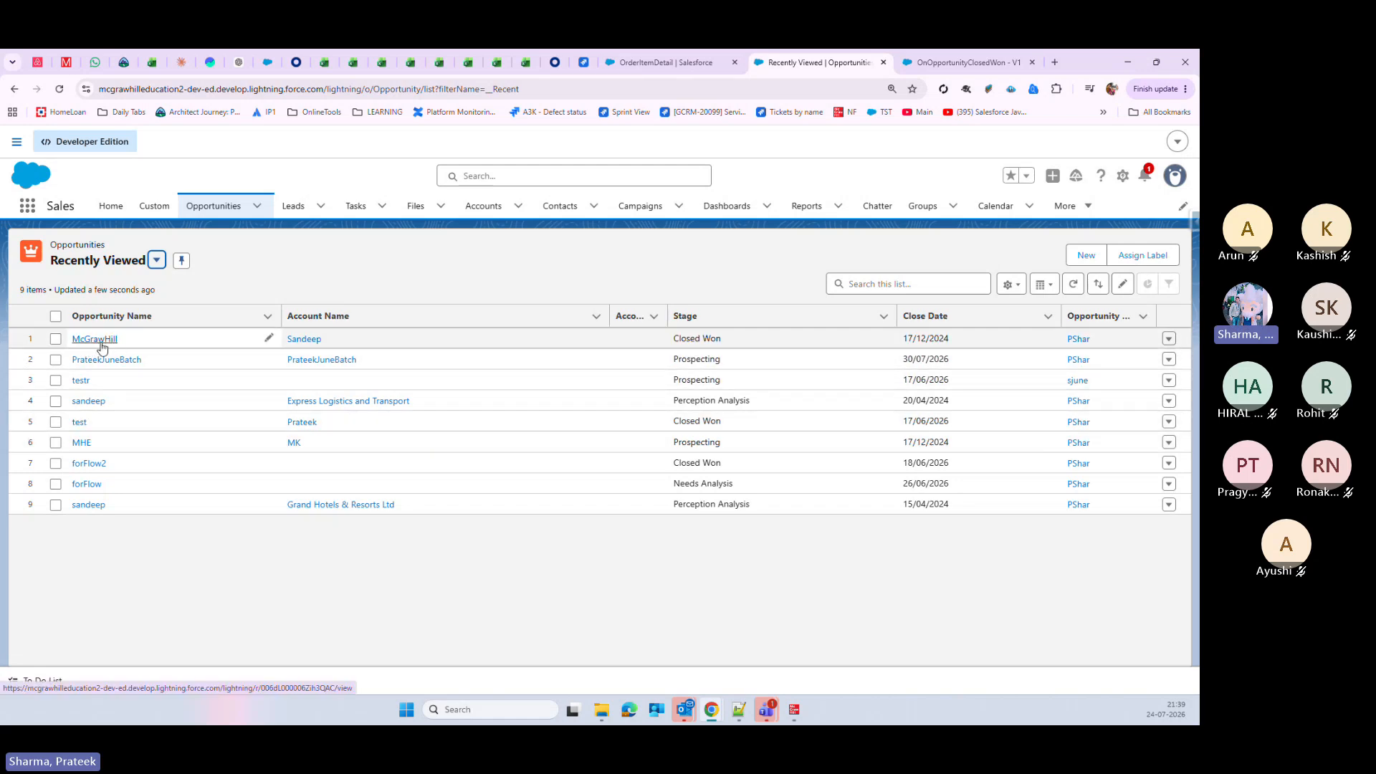
left_click(84, 505)
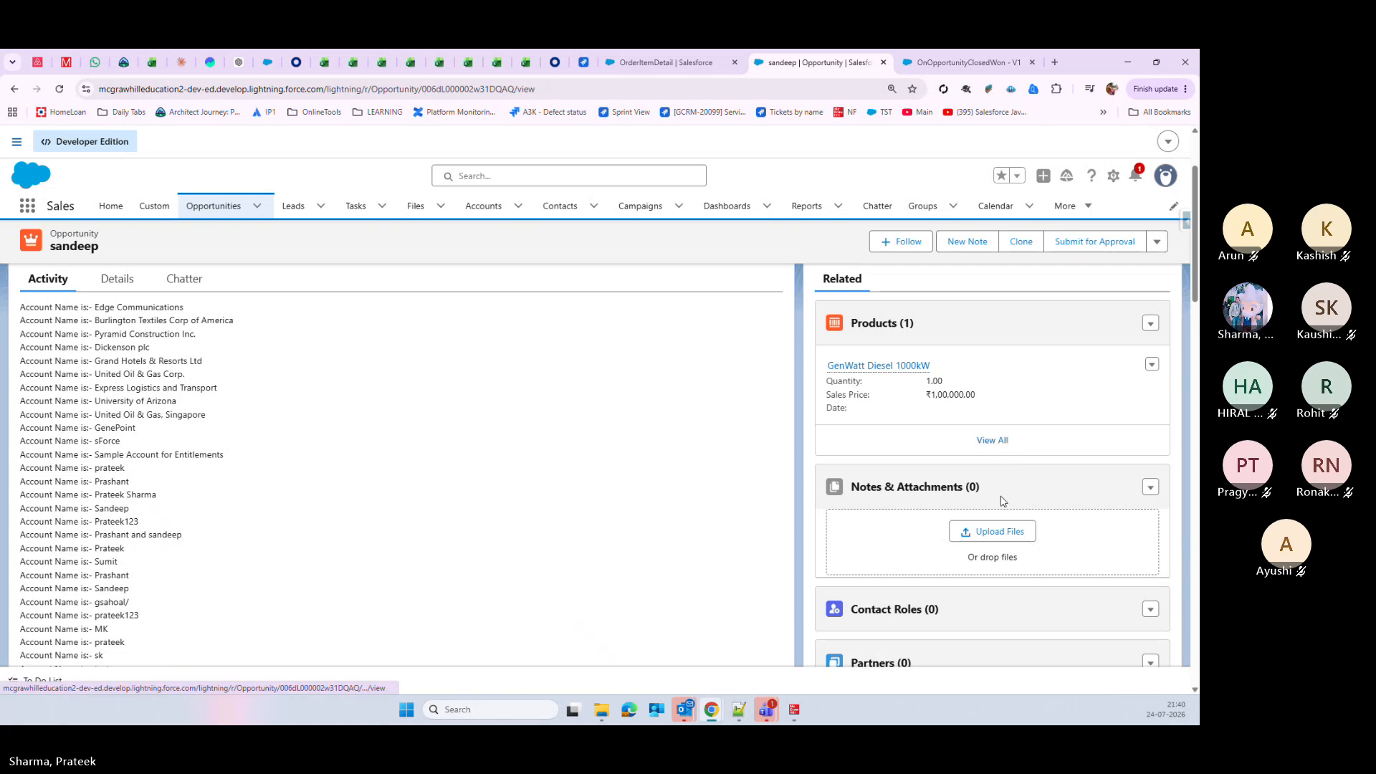
scroll(997, 505, "down", 4)
scroll(993, 509, "down", 8)
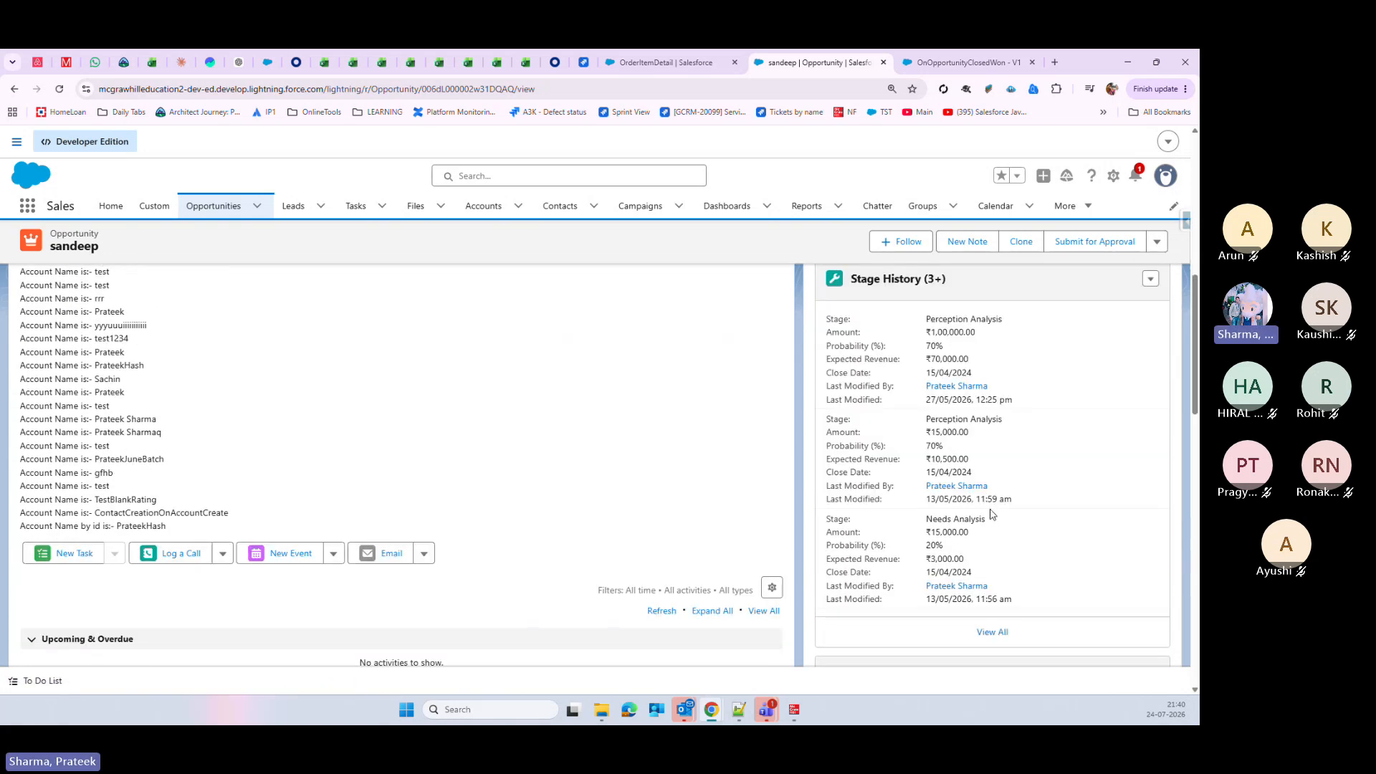
scroll(990, 516, "down", 1)
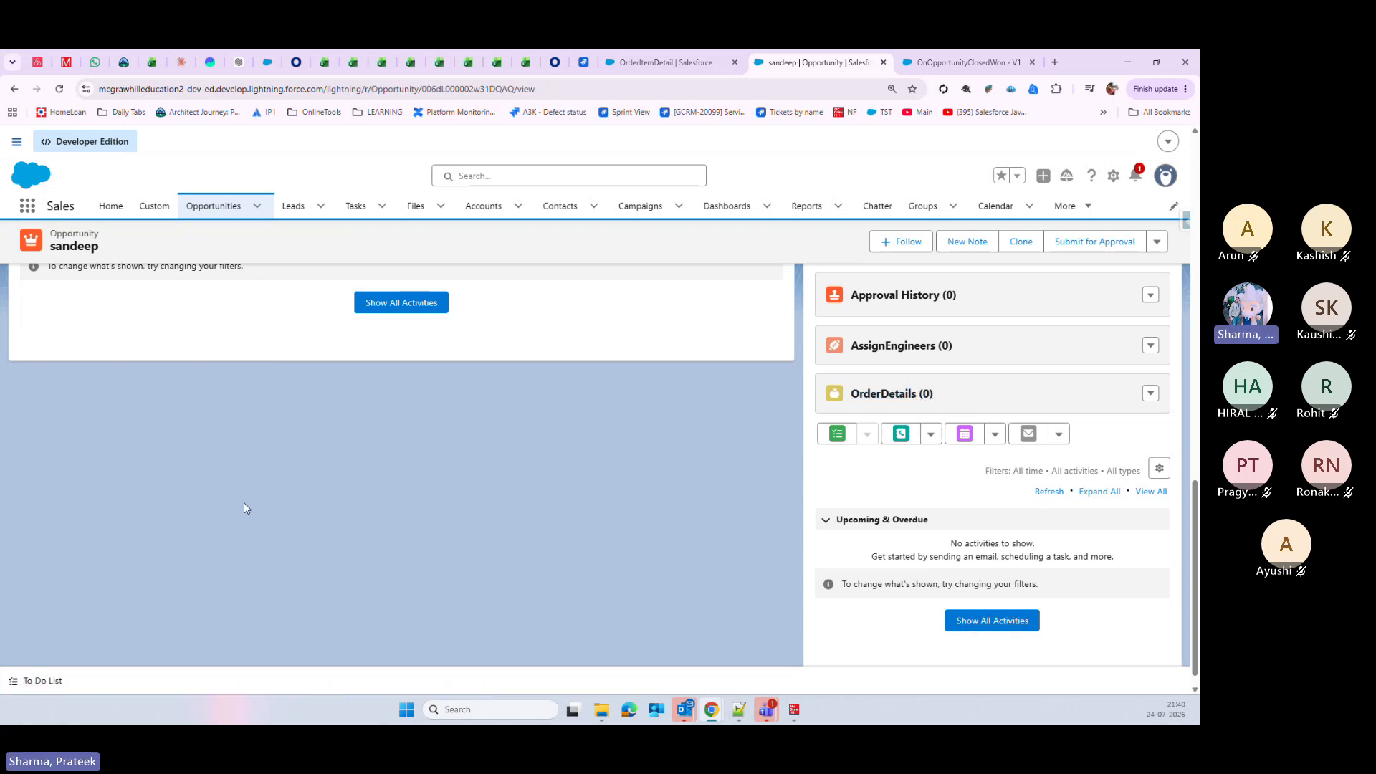
scroll(257, 509, "up", 10)
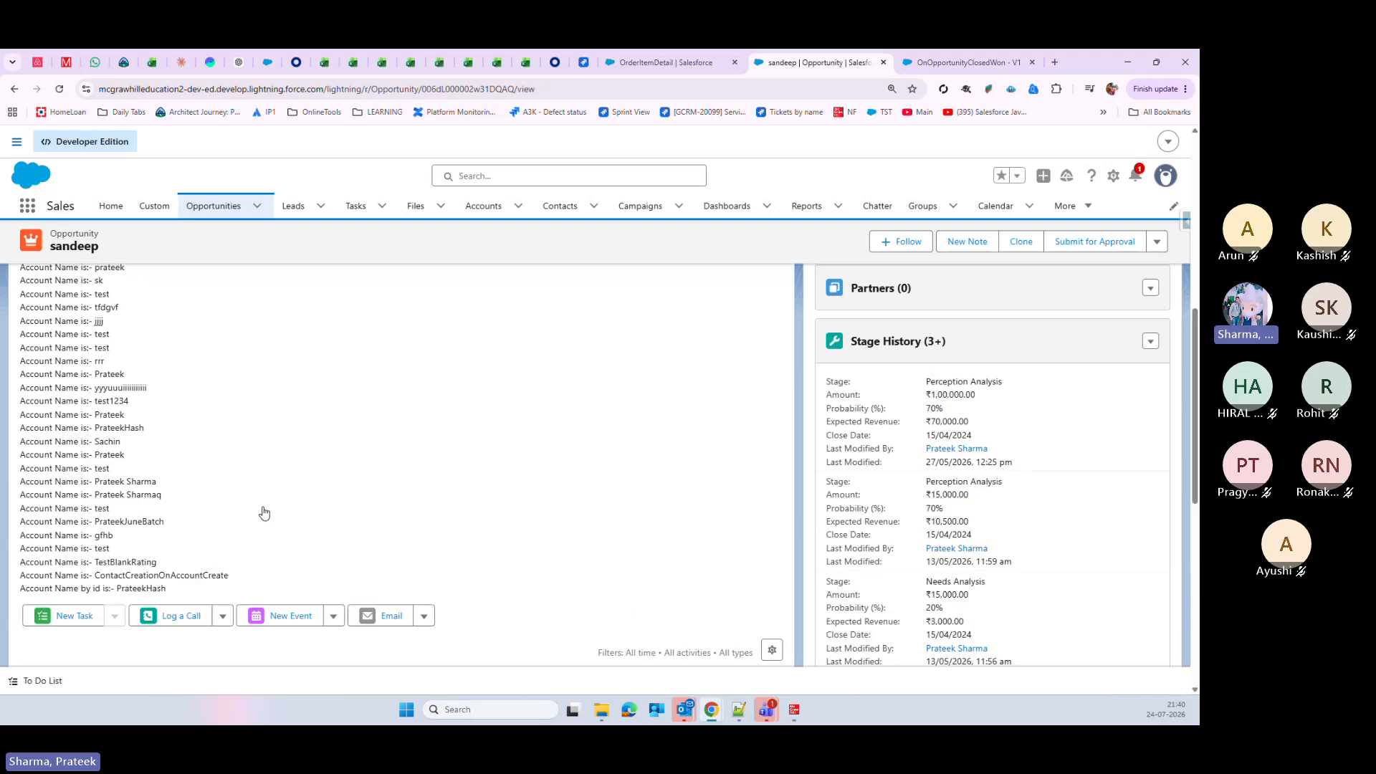
Step: In the opportunity's details, set the Stage to Closed Won and save the record
left_click(113, 403)
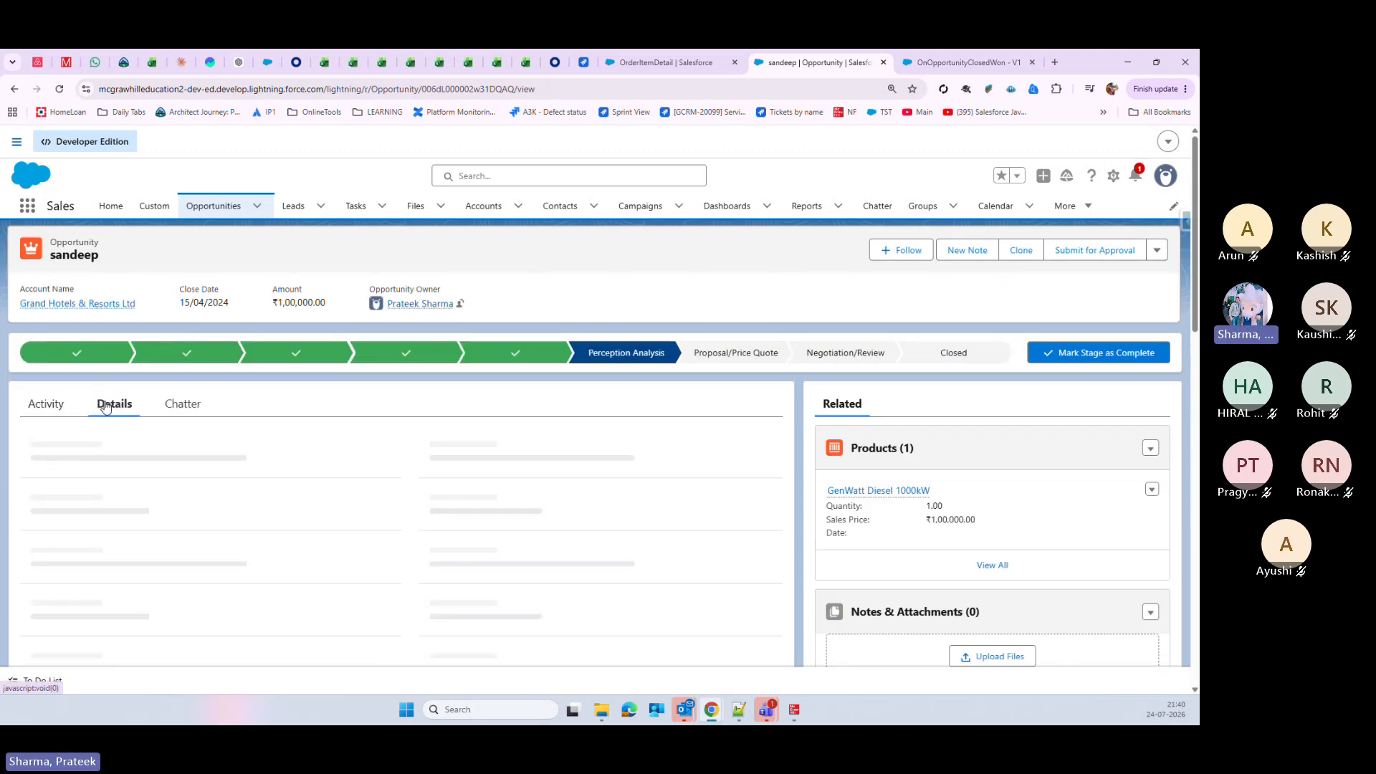
scroll(591, 550, "down", 2)
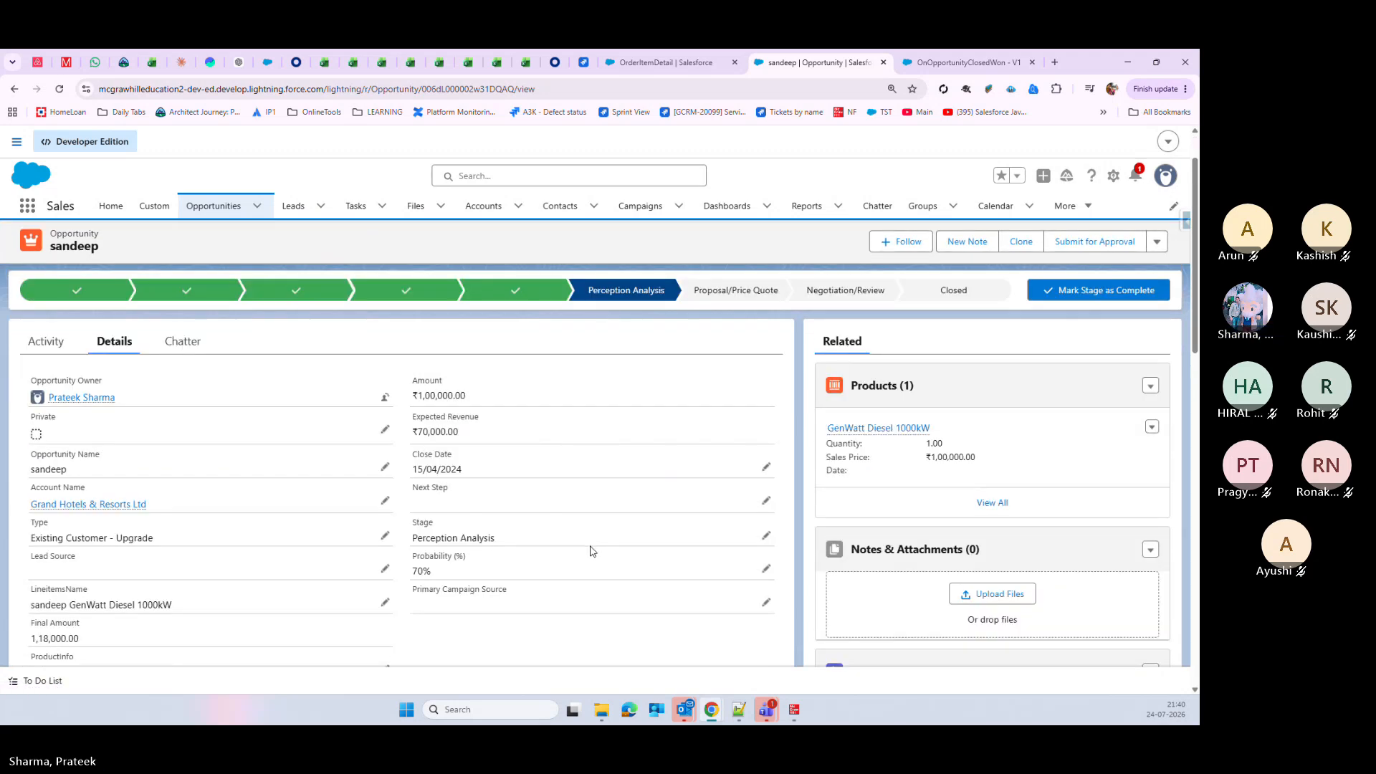
scroll(592, 550, "down", 2)
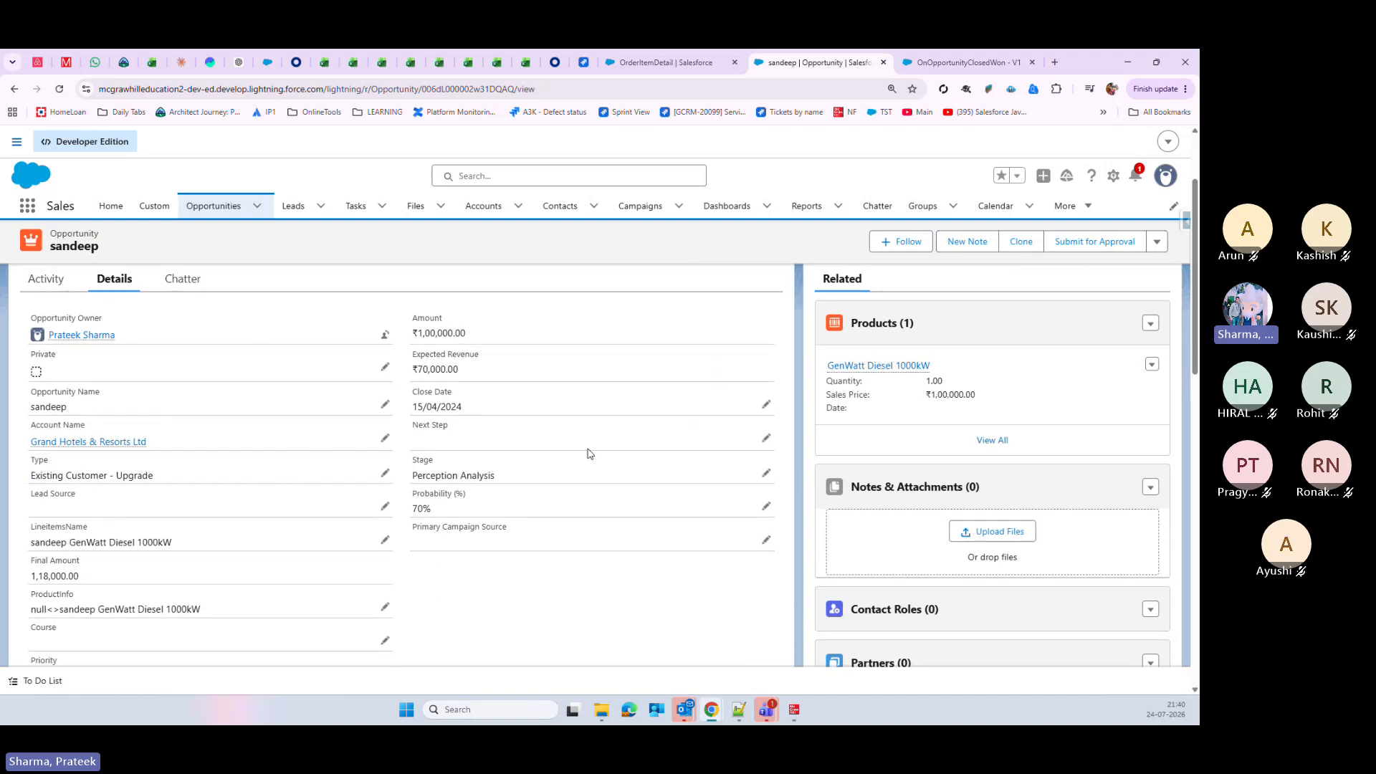
left_click(766, 474)
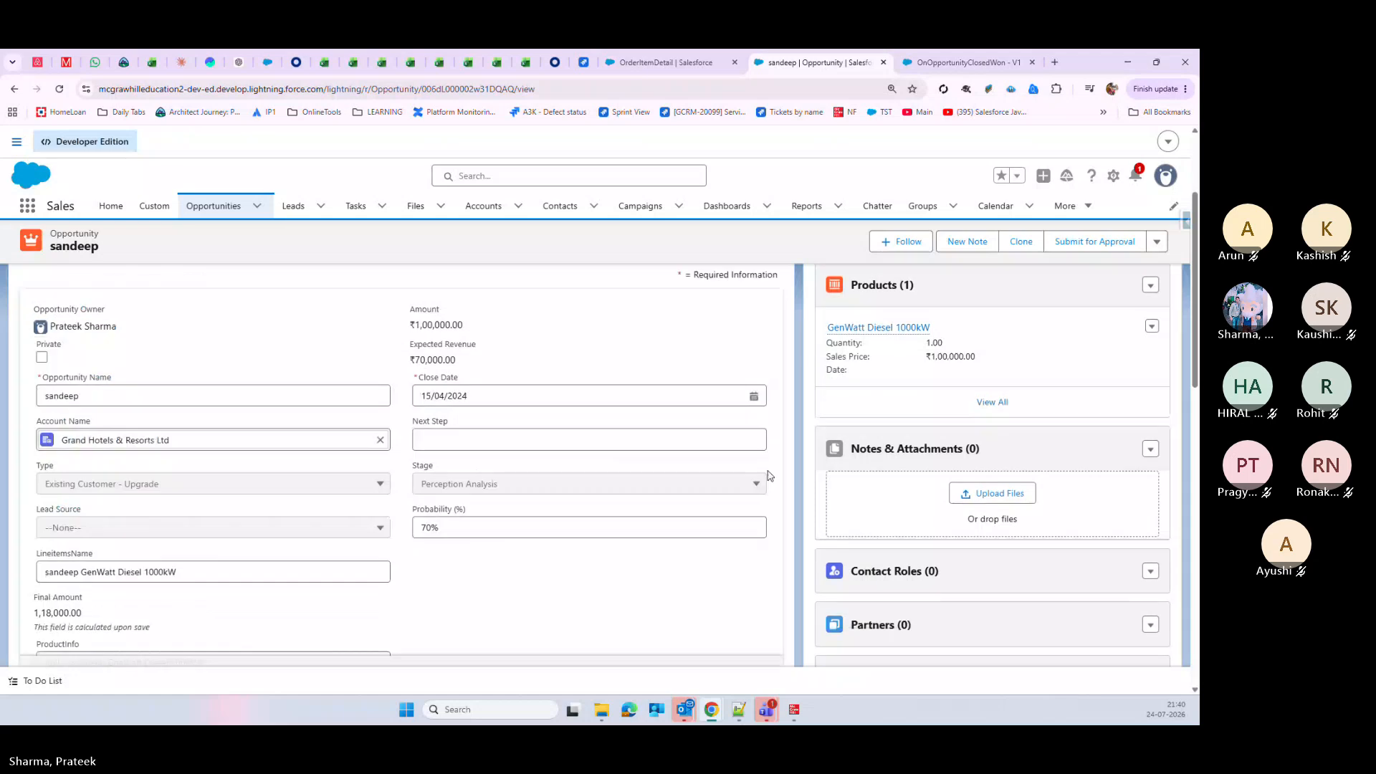
left_click(537, 484)
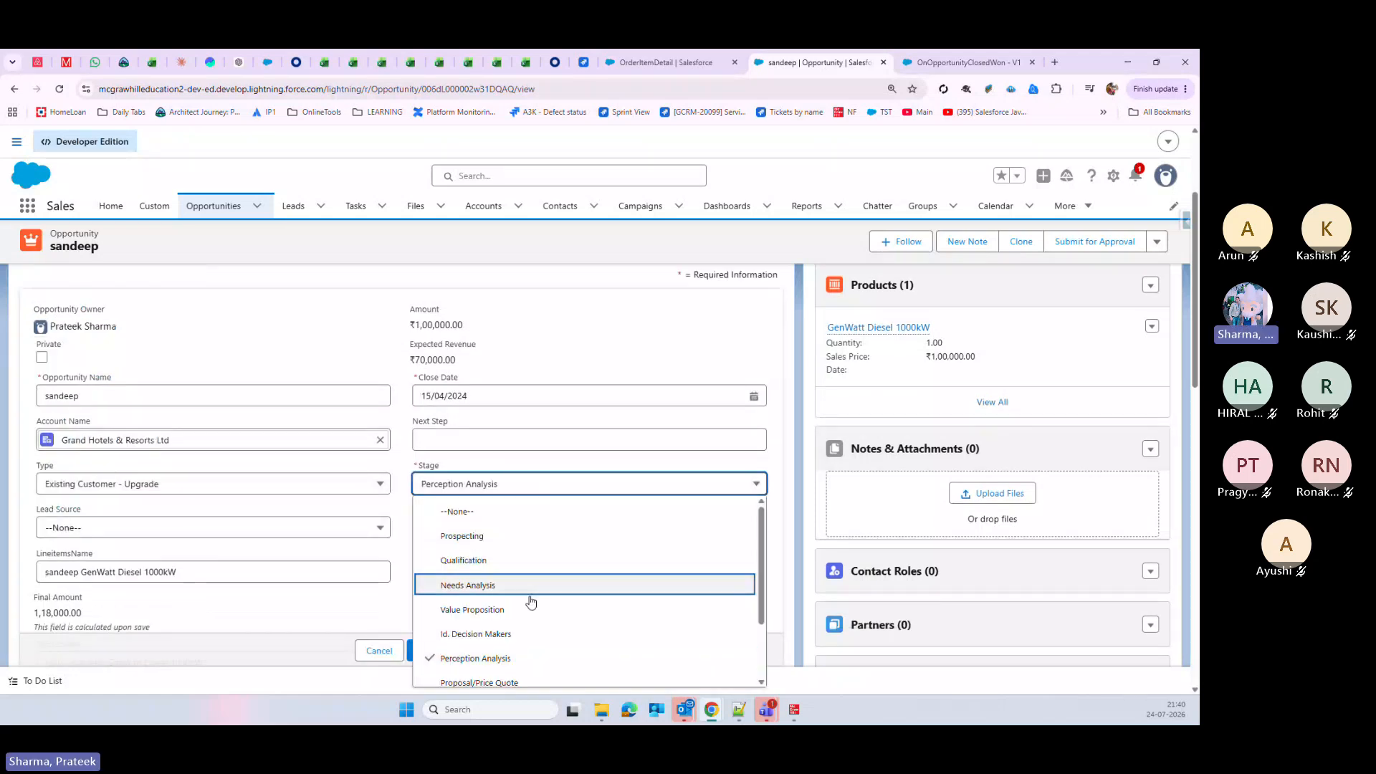
scroll(761, 544, "down", 3)
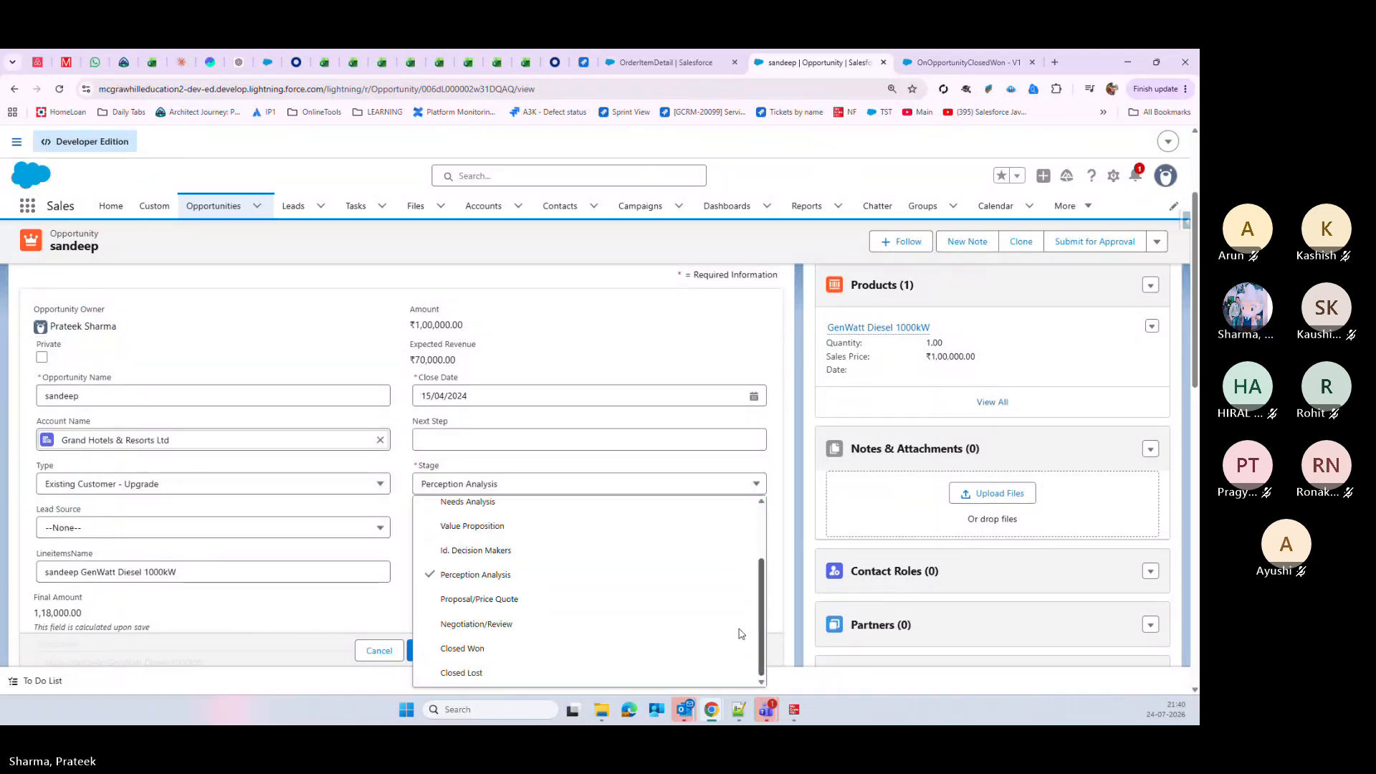
left_click(468, 649)
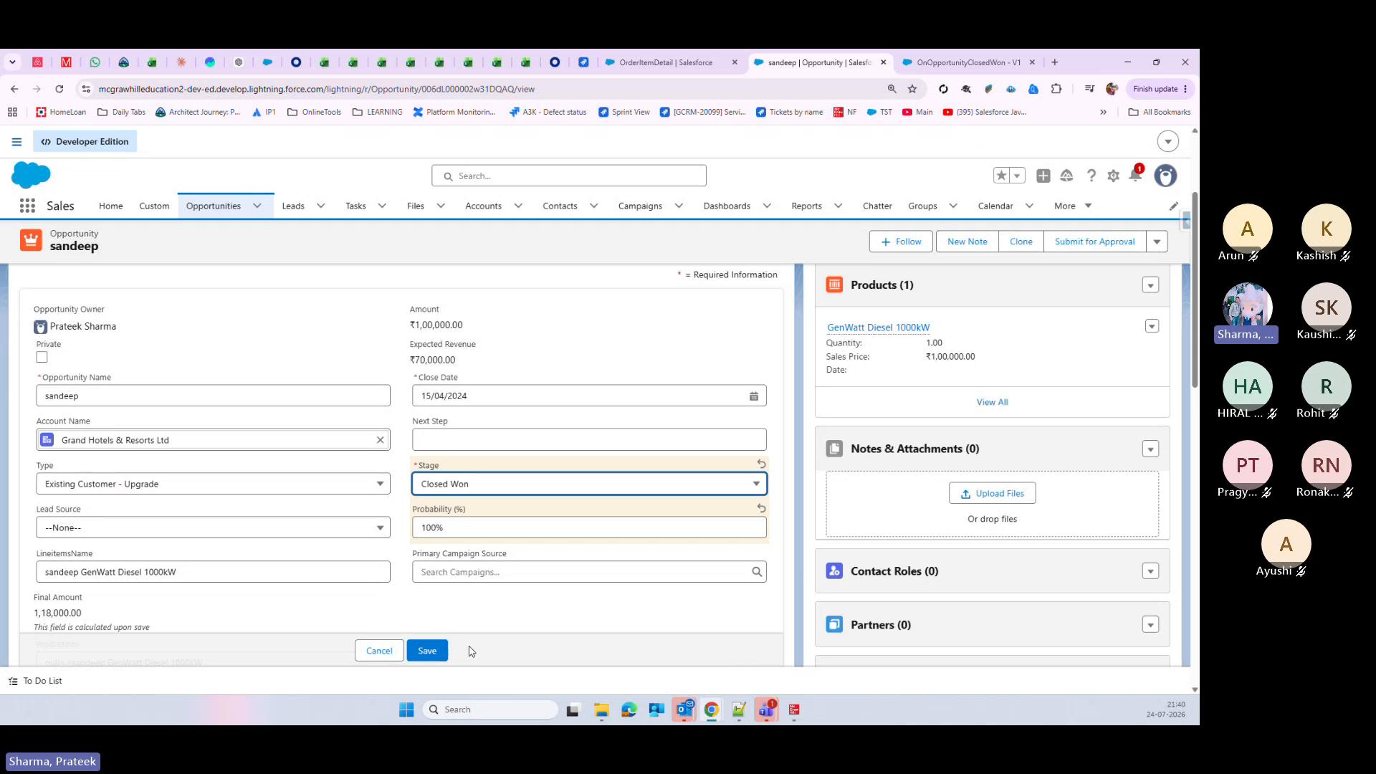
left_click(434, 648)
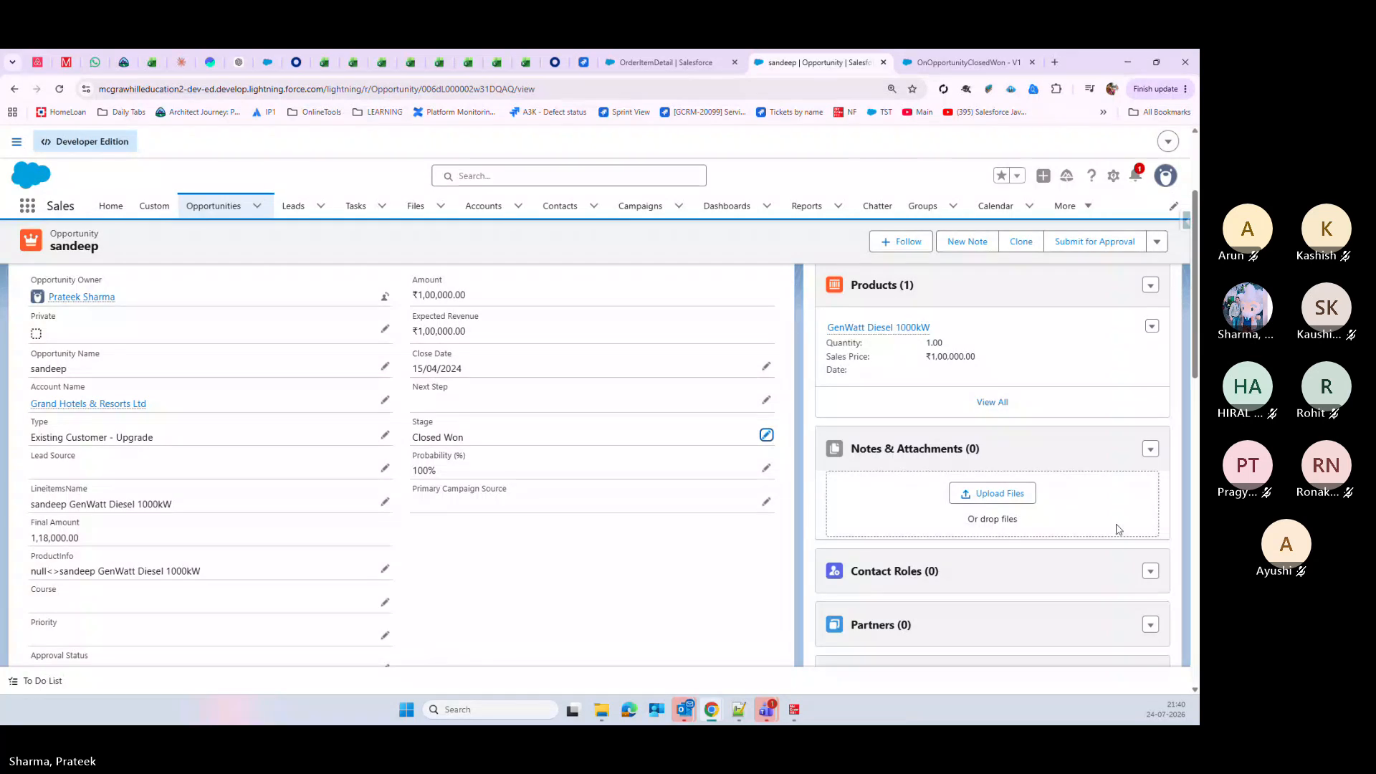
Step: Check the opportunity's OrderDetails related list and the activation status of the OnOpportunityClosedWon flow
scroll(1091, 519, "down", 10)
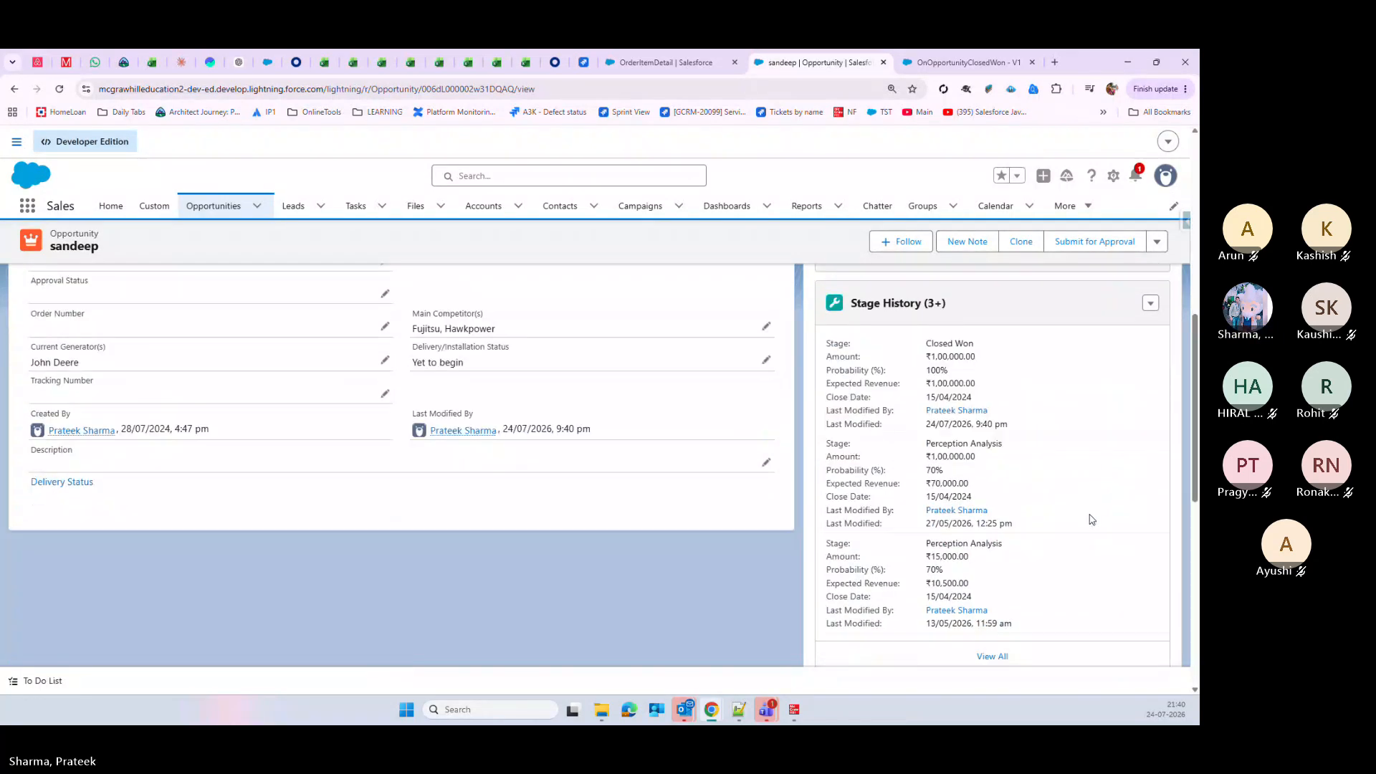
scroll(1091, 520, "down", 1)
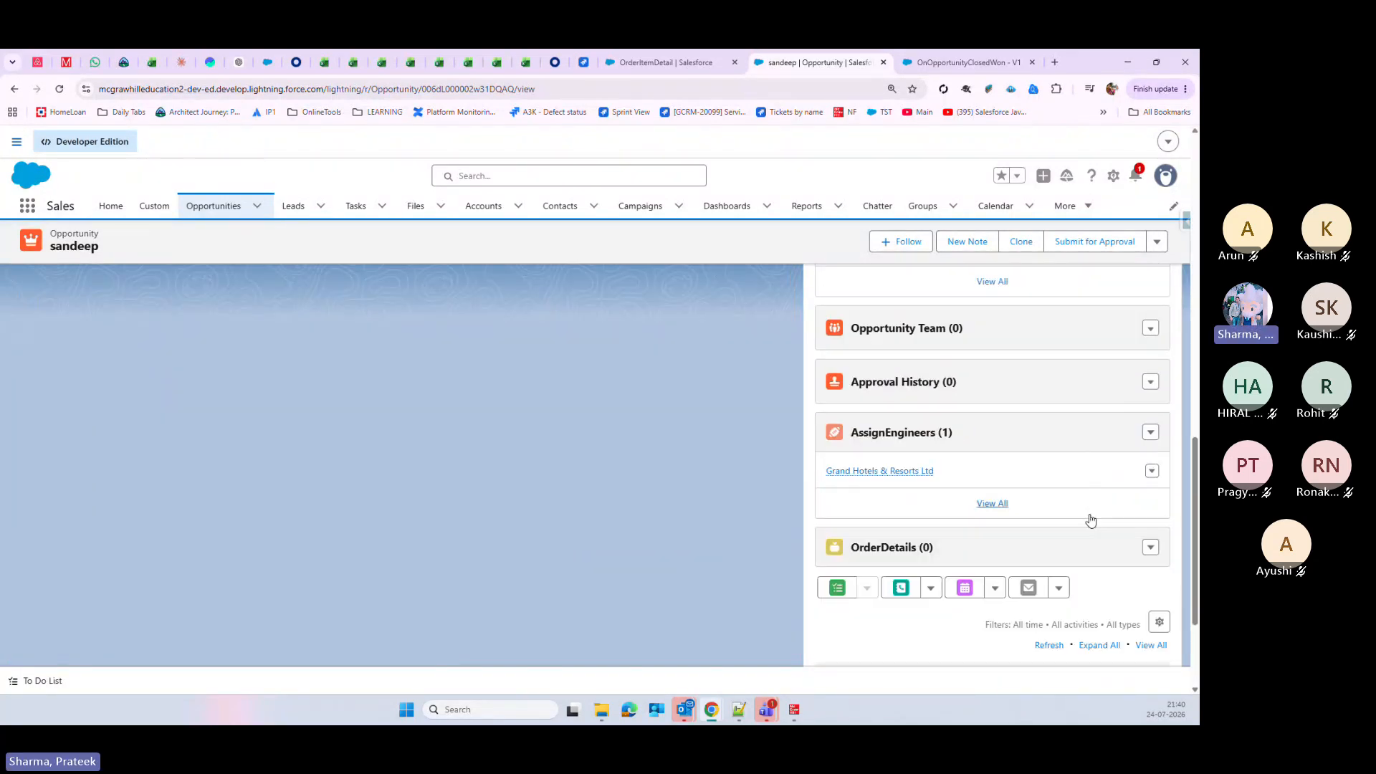
scroll(1089, 515, "down", 1)
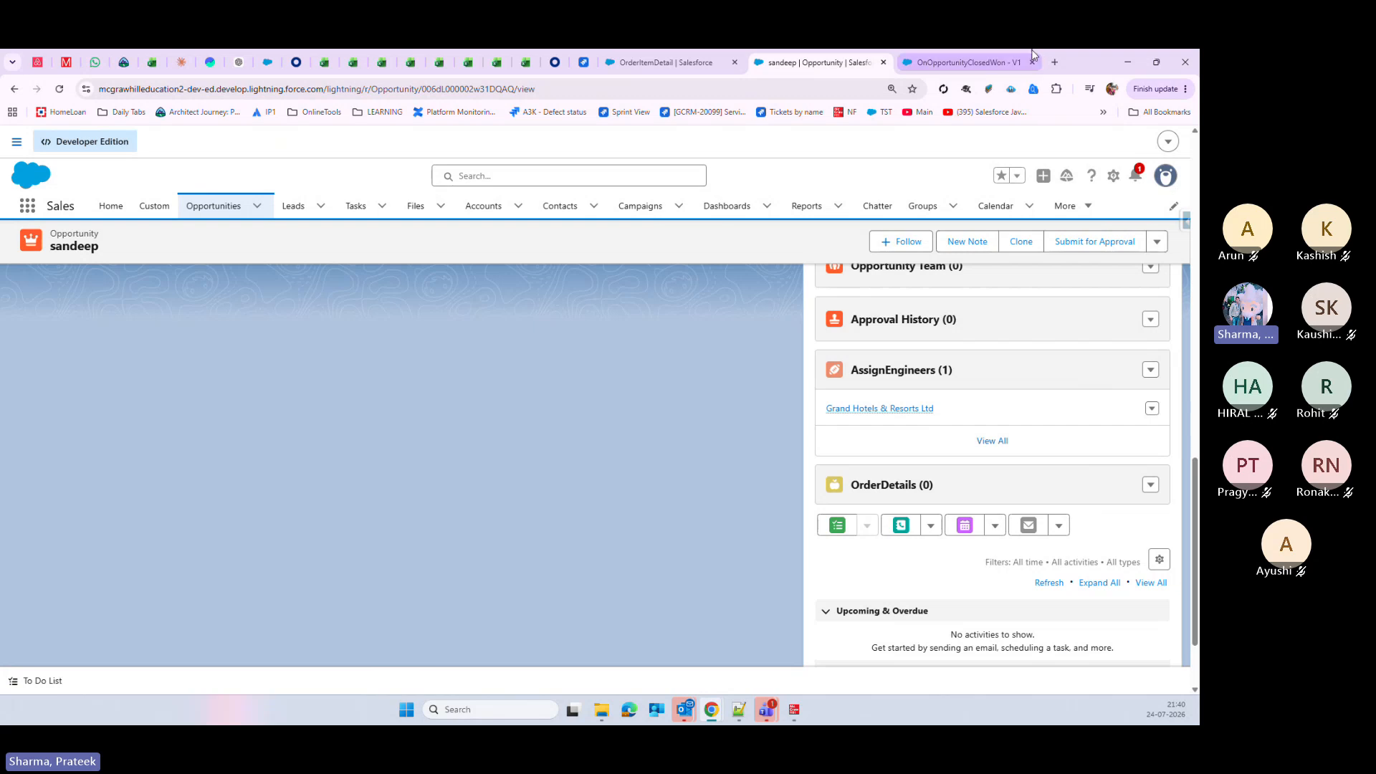
left_click(988, 57)
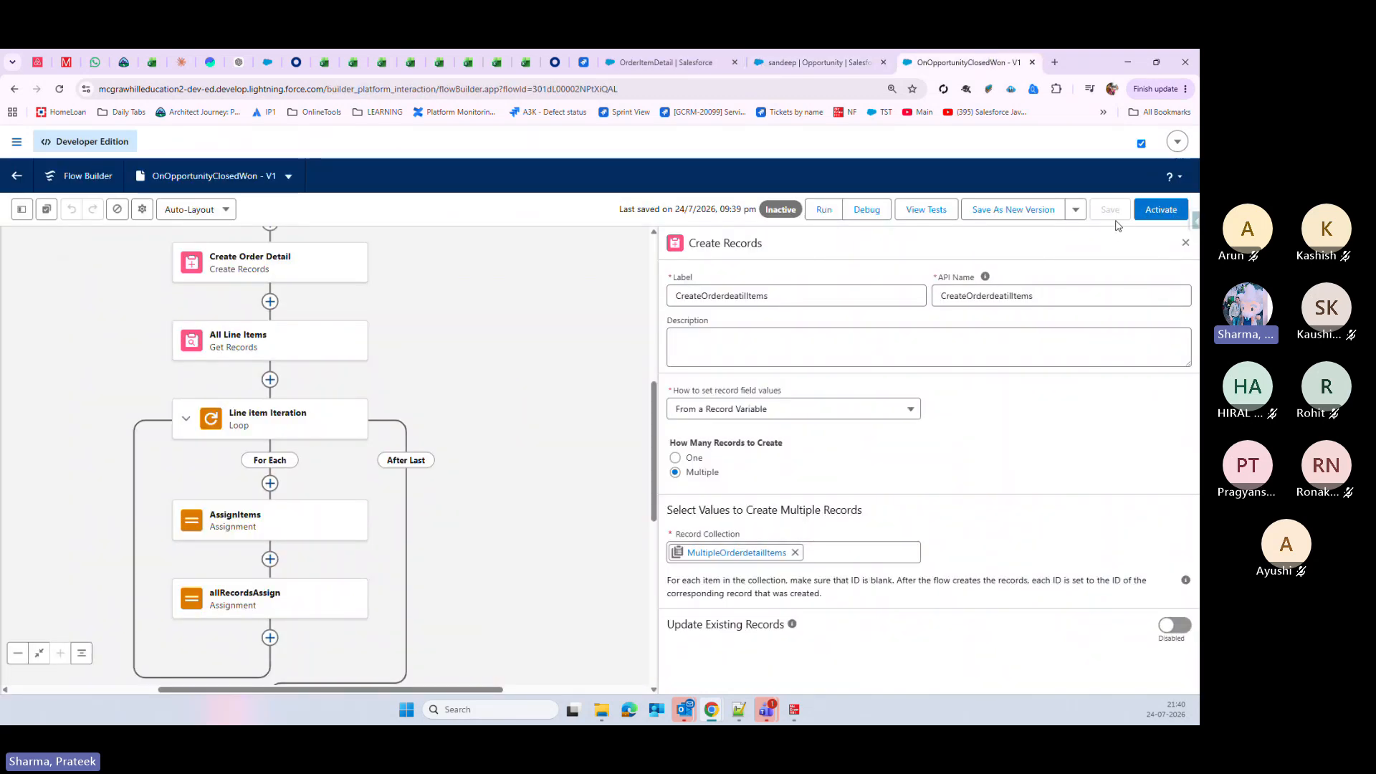
left_click(839, 57)
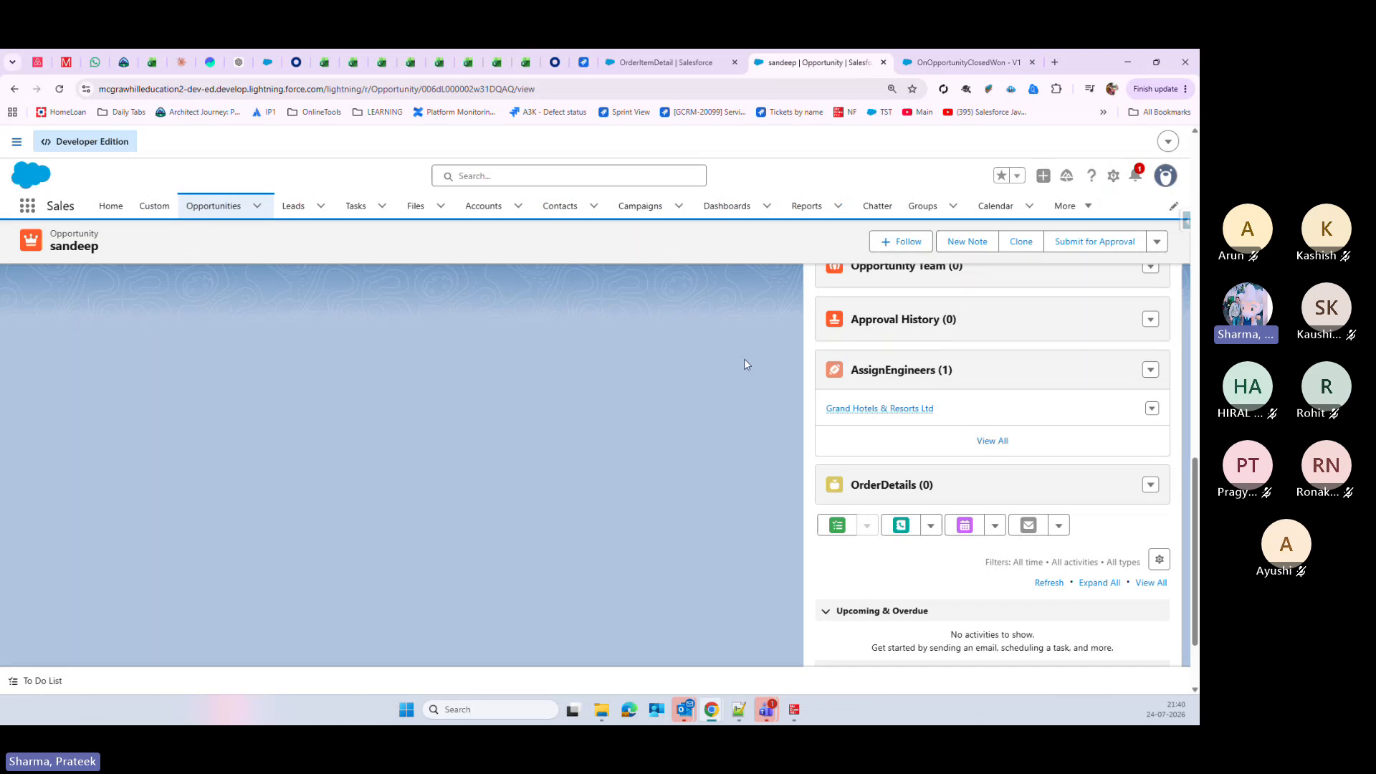
Step: Set the opportunity's Stage to Qualification and save the record
scroll(732, 409, "up", 5)
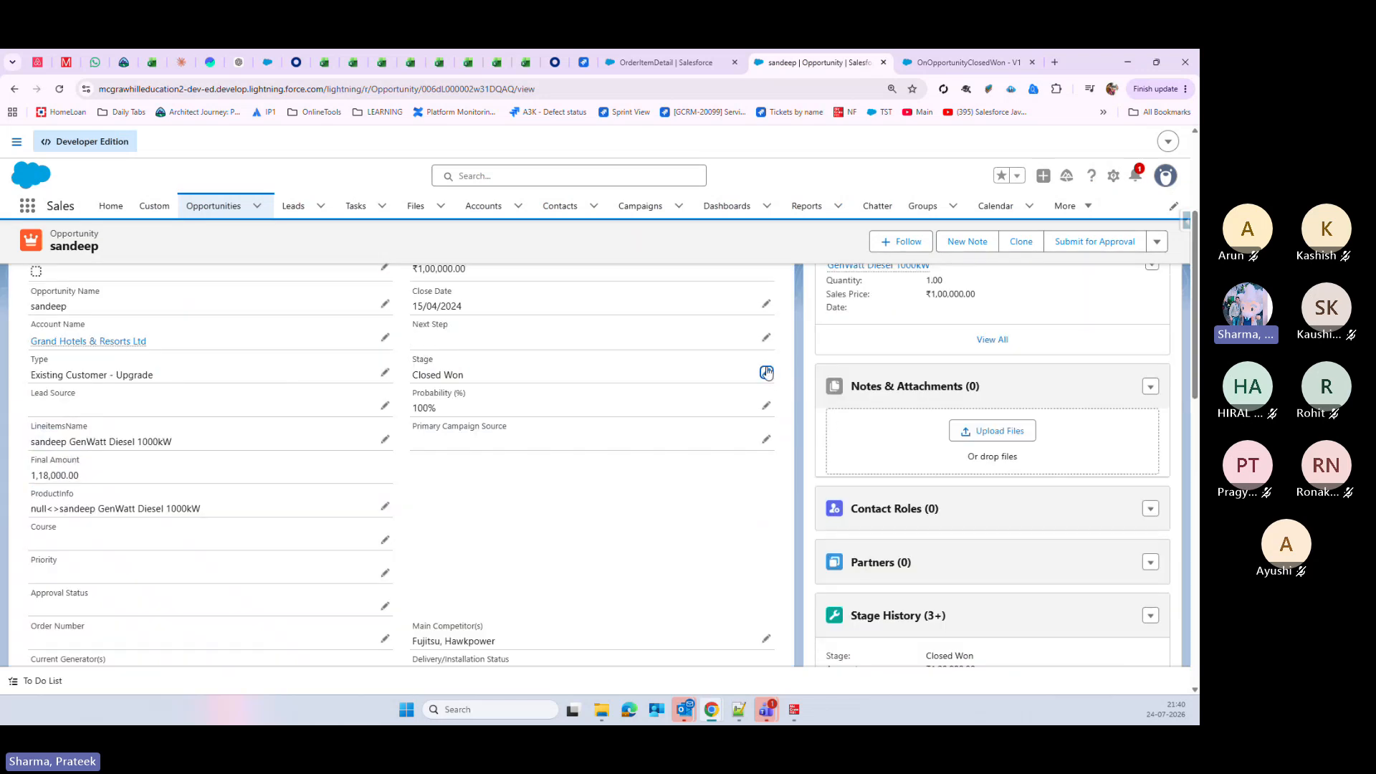
left_click(766, 373)
left_click(476, 422)
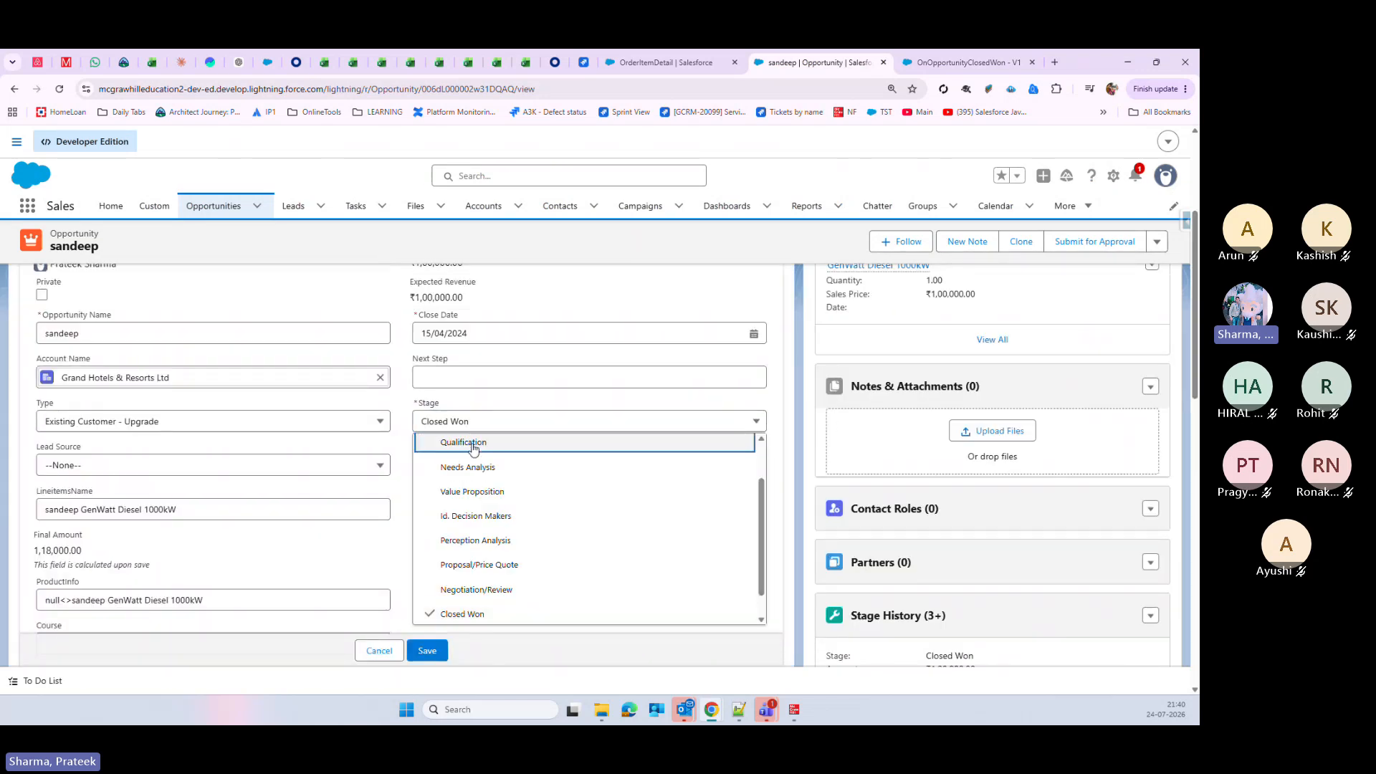
left_click(472, 445)
left_click(427, 650)
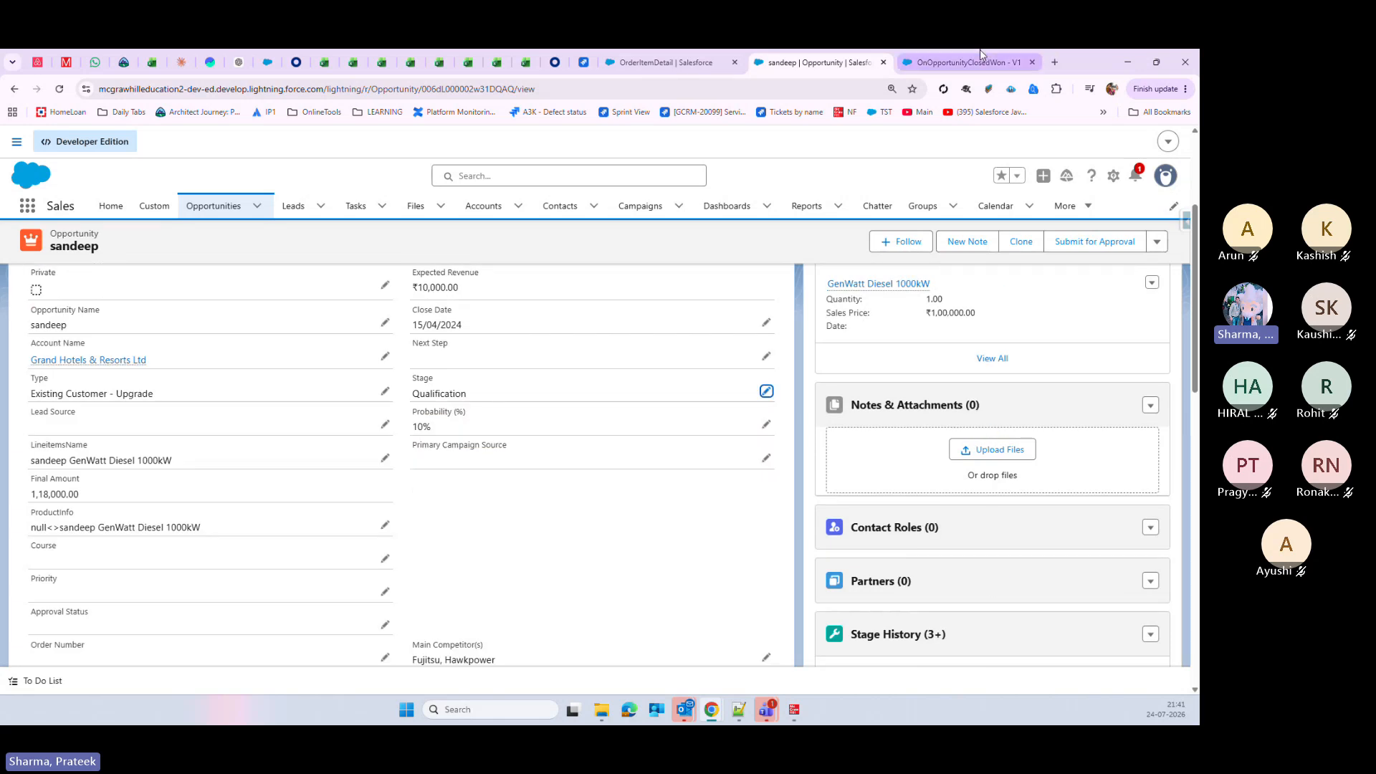
Step: Activate the OnOpportunityClosedWon flow and return to the opportunity's browser tab
left_click(968, 62)
left_click(1160, 210)
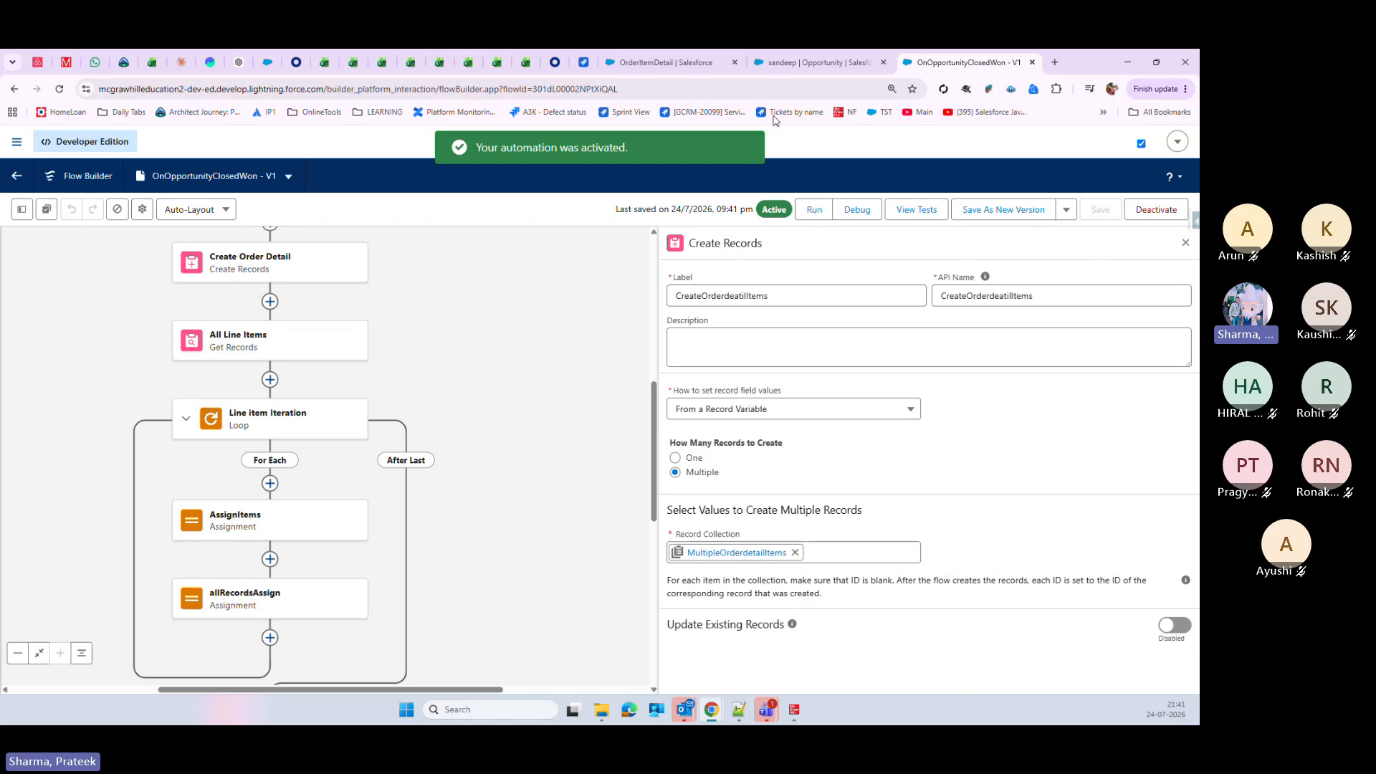
left_click(809, 62)
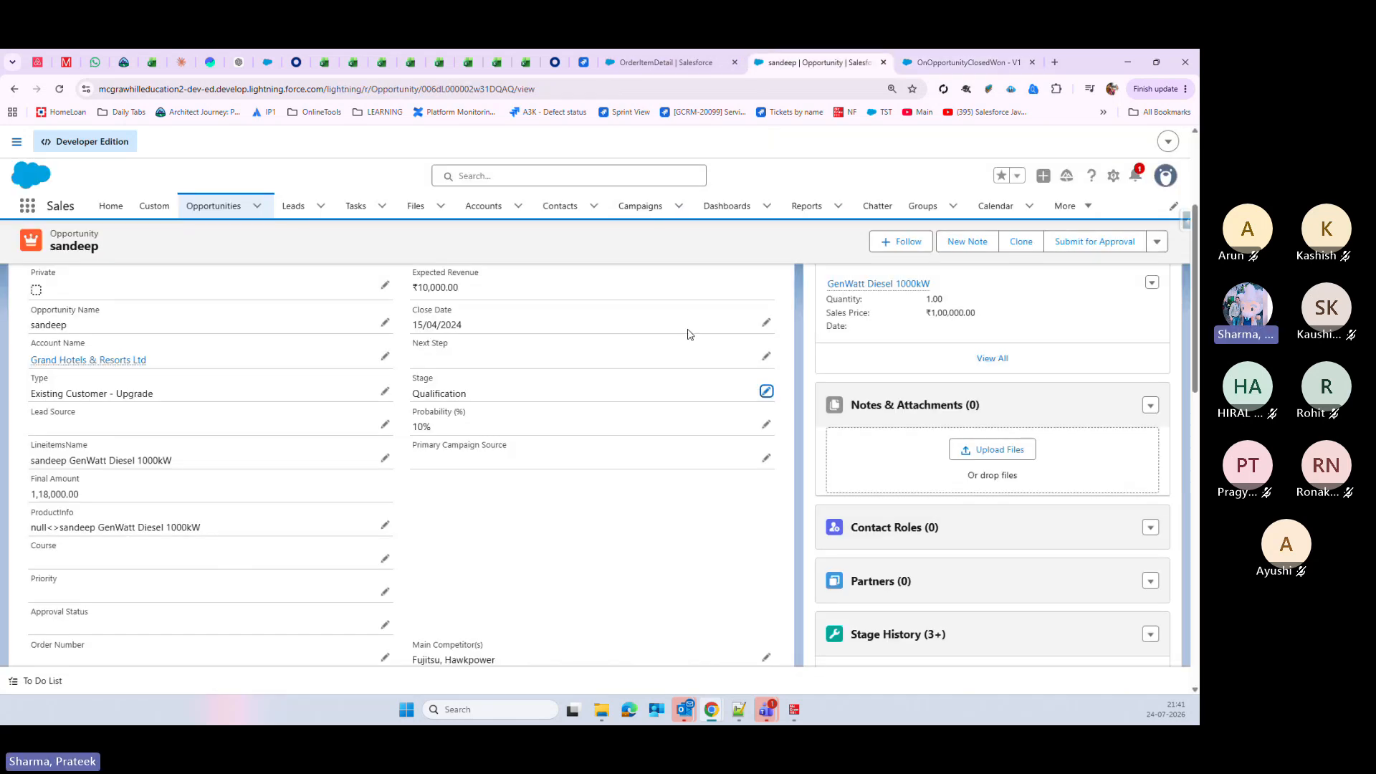
Step: Change the opportunity's Stage to Closed Won again and save it to trigger the active flow
left_click(767, 393)
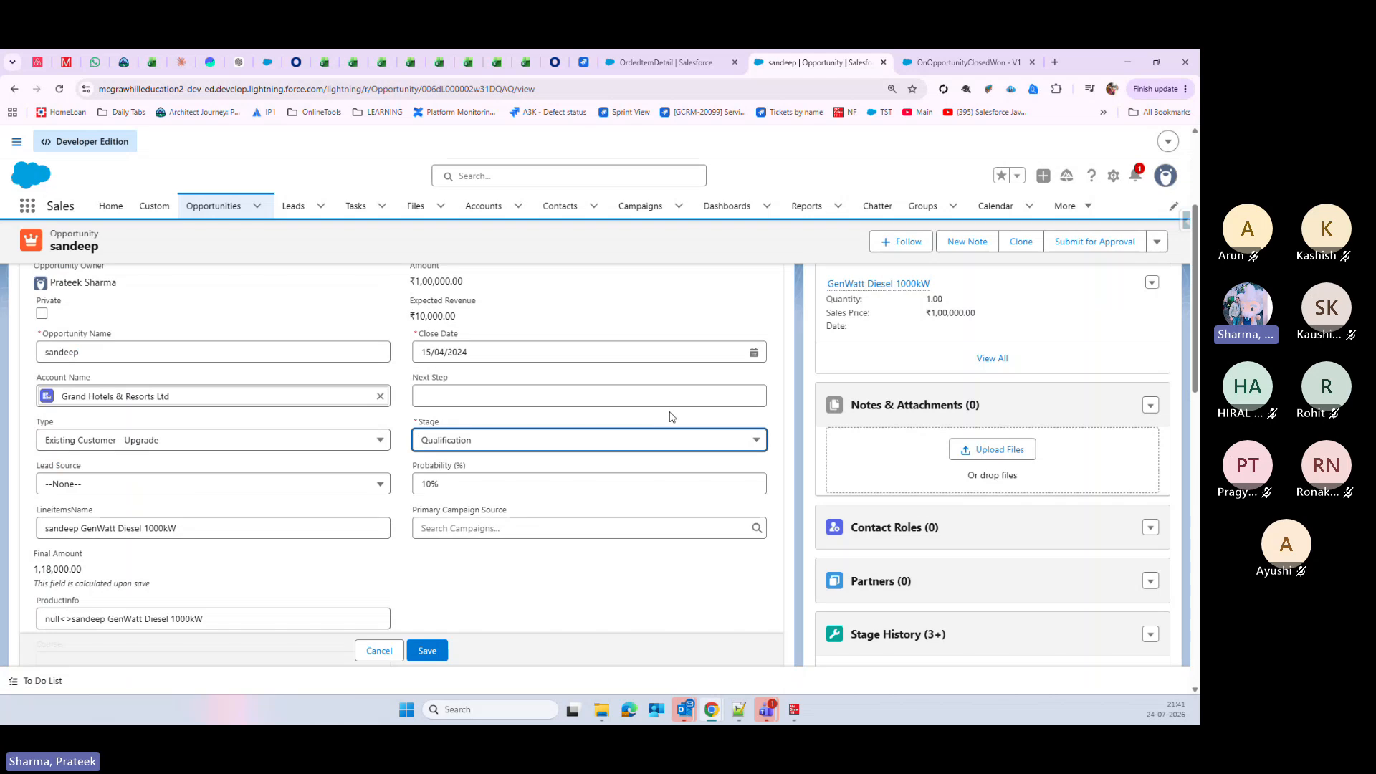
left_click(437, 442)
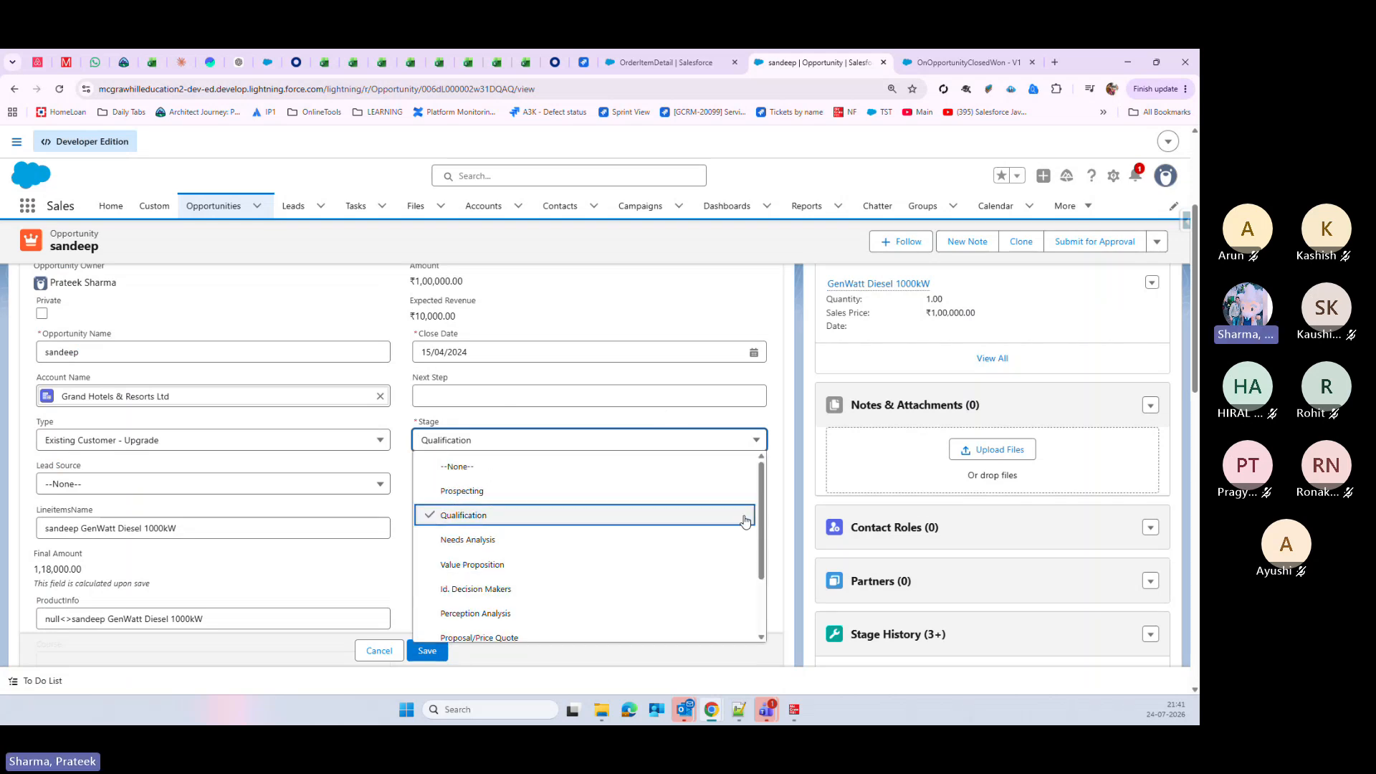
left_click_drag(759, 478, 752, 528)
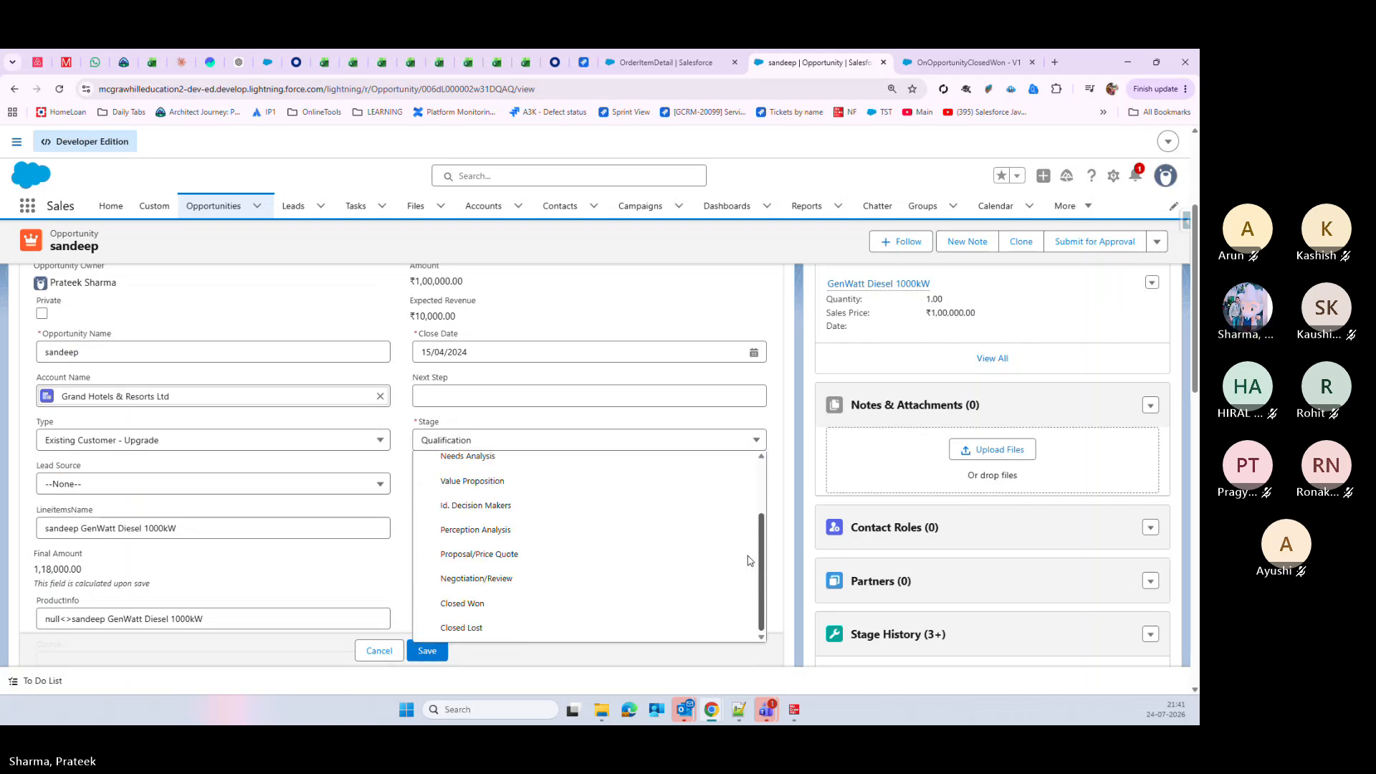
left_click(469, 611)
left_click(418, 657)
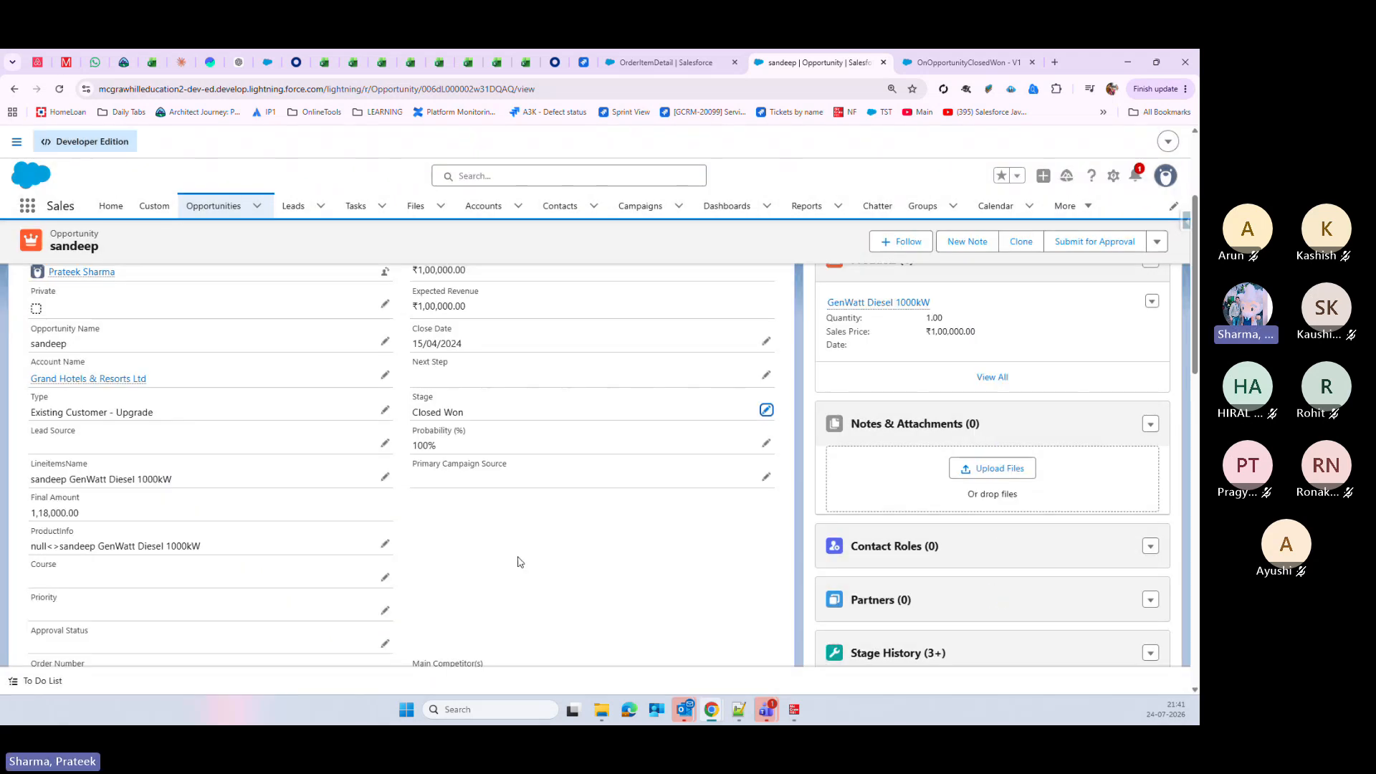
Step: Compare the record in the OrderDetails related list with the opportunity's Account Name
scroll(1035, 430, "down", 8)
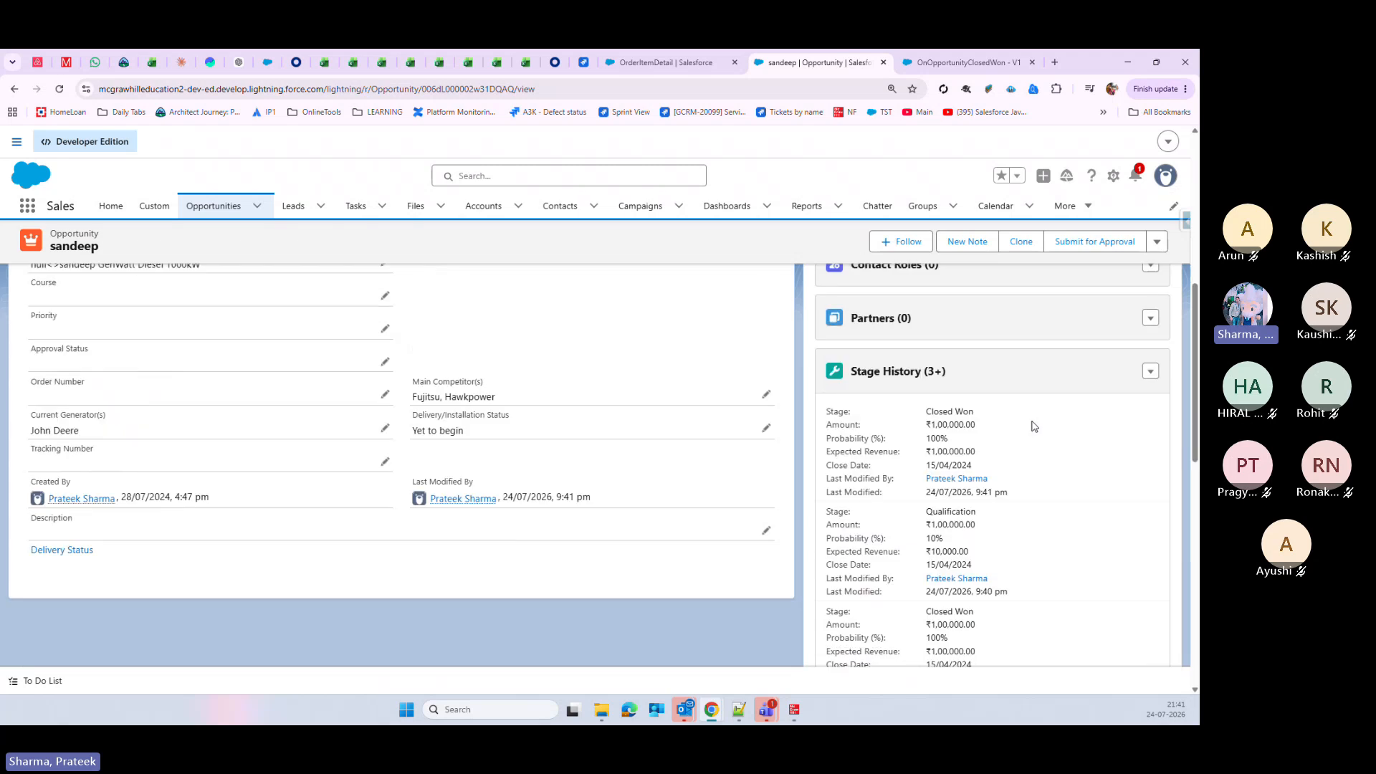
scroll(1031, 427, "down", 4)
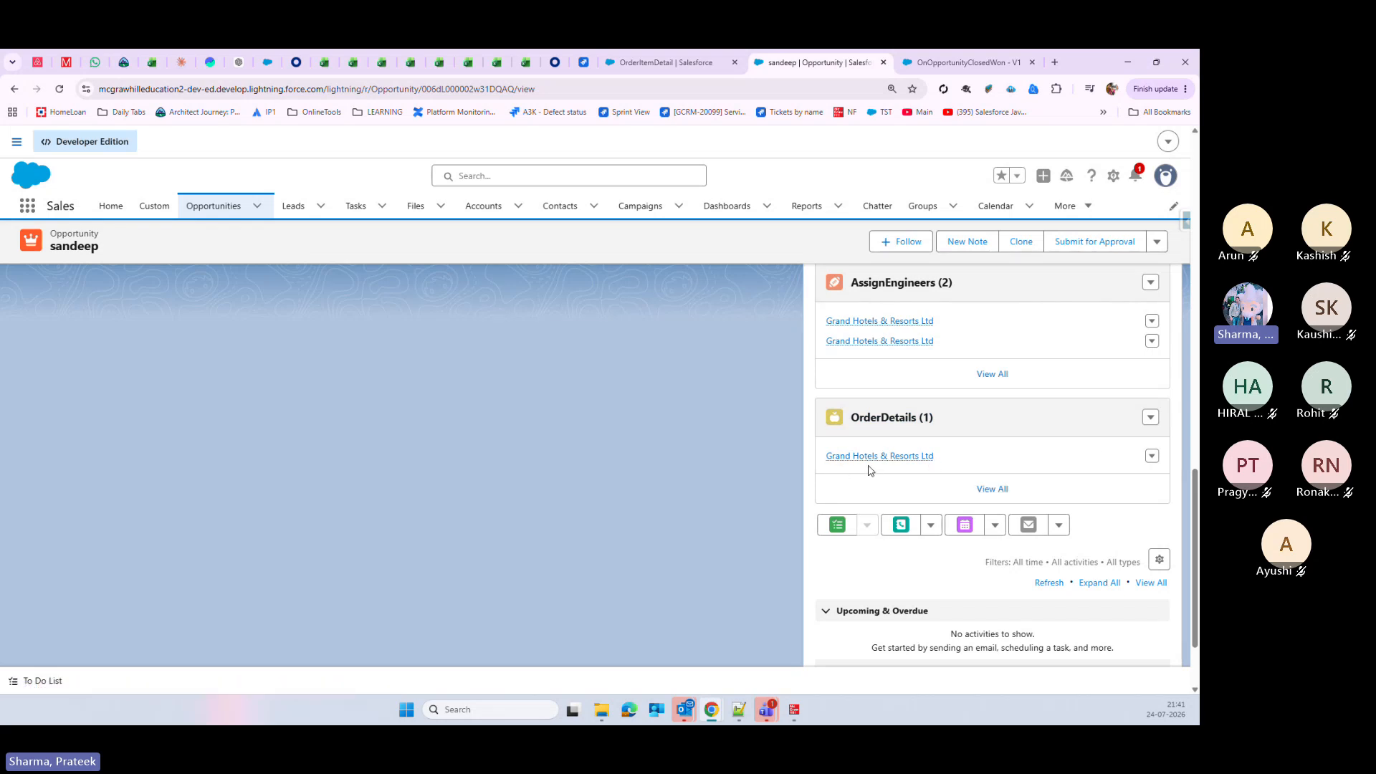
scroll(383, 435, "up", 10)
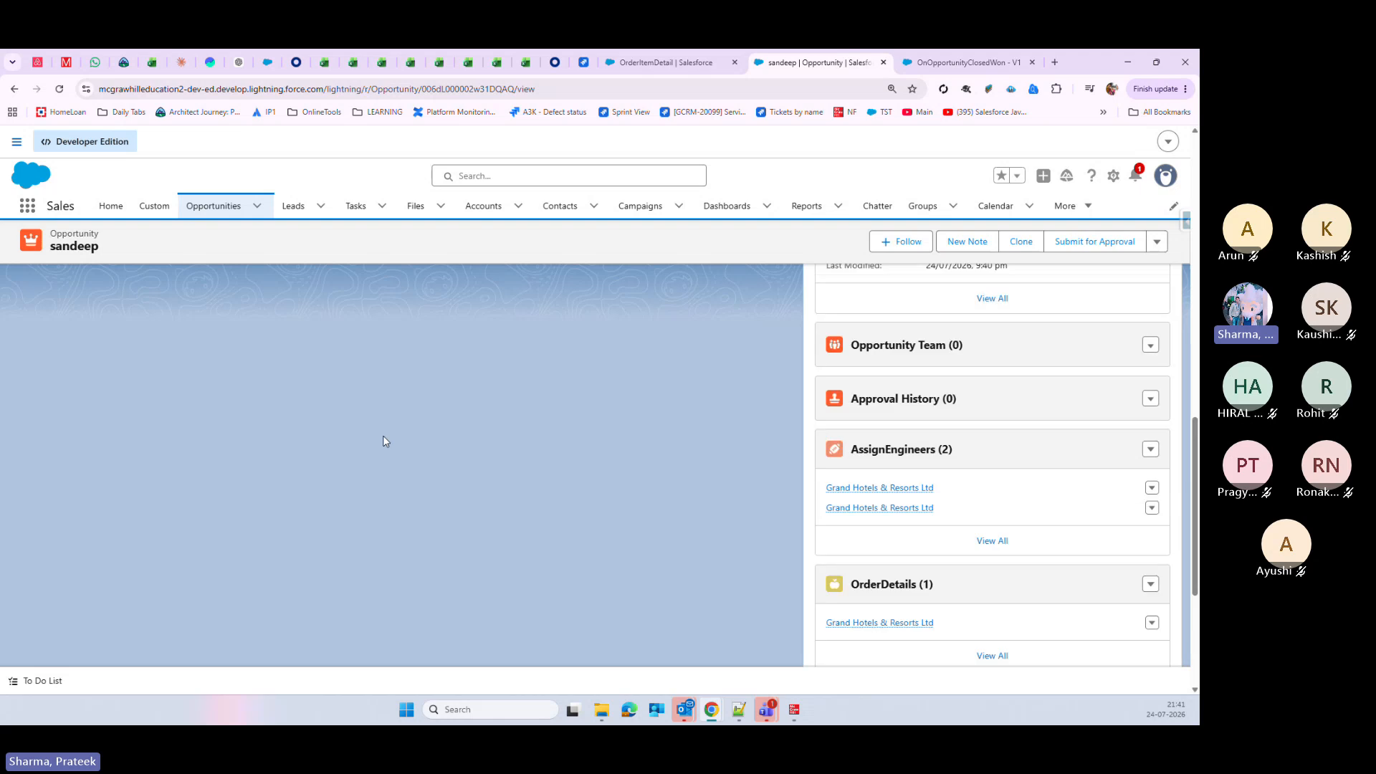
scroll(382, 439, "up", 1)
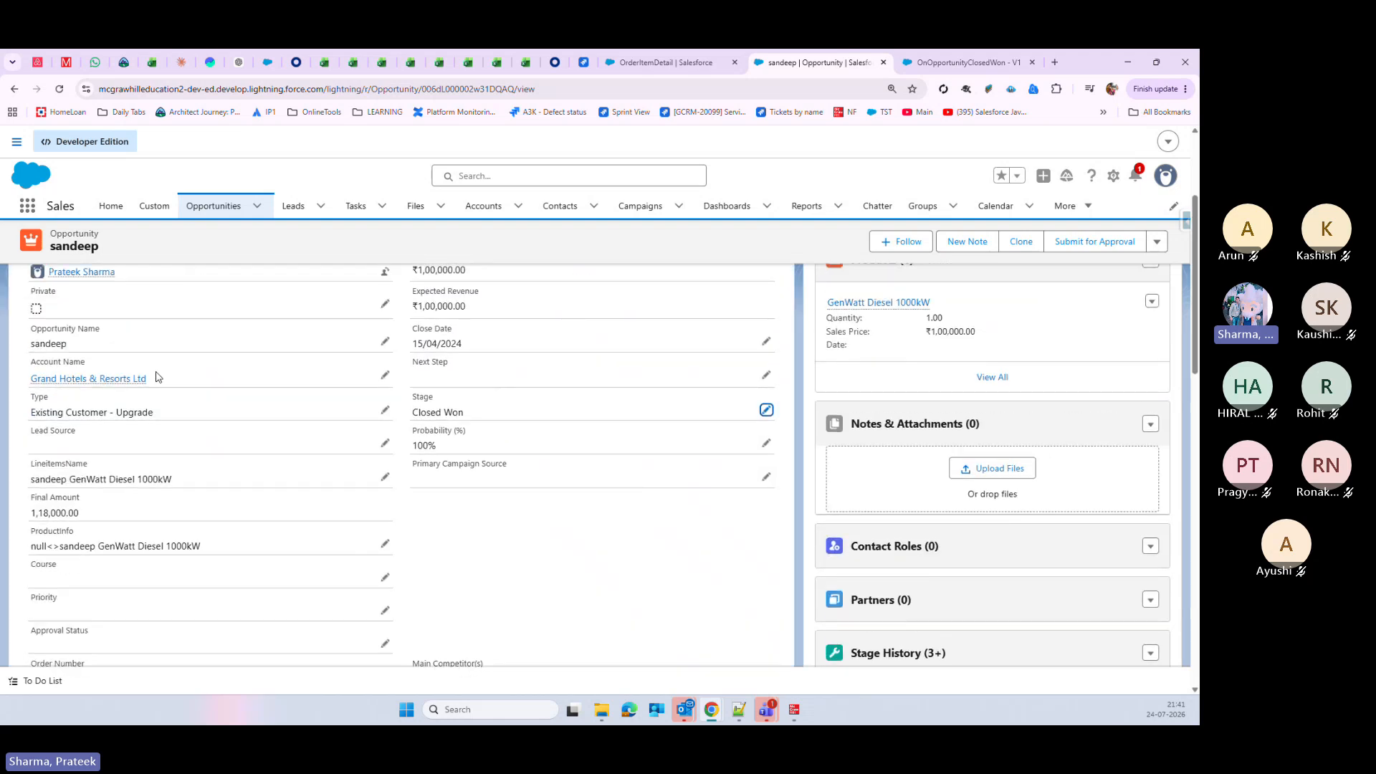
left_click_drag(161, 380, 37, 383)
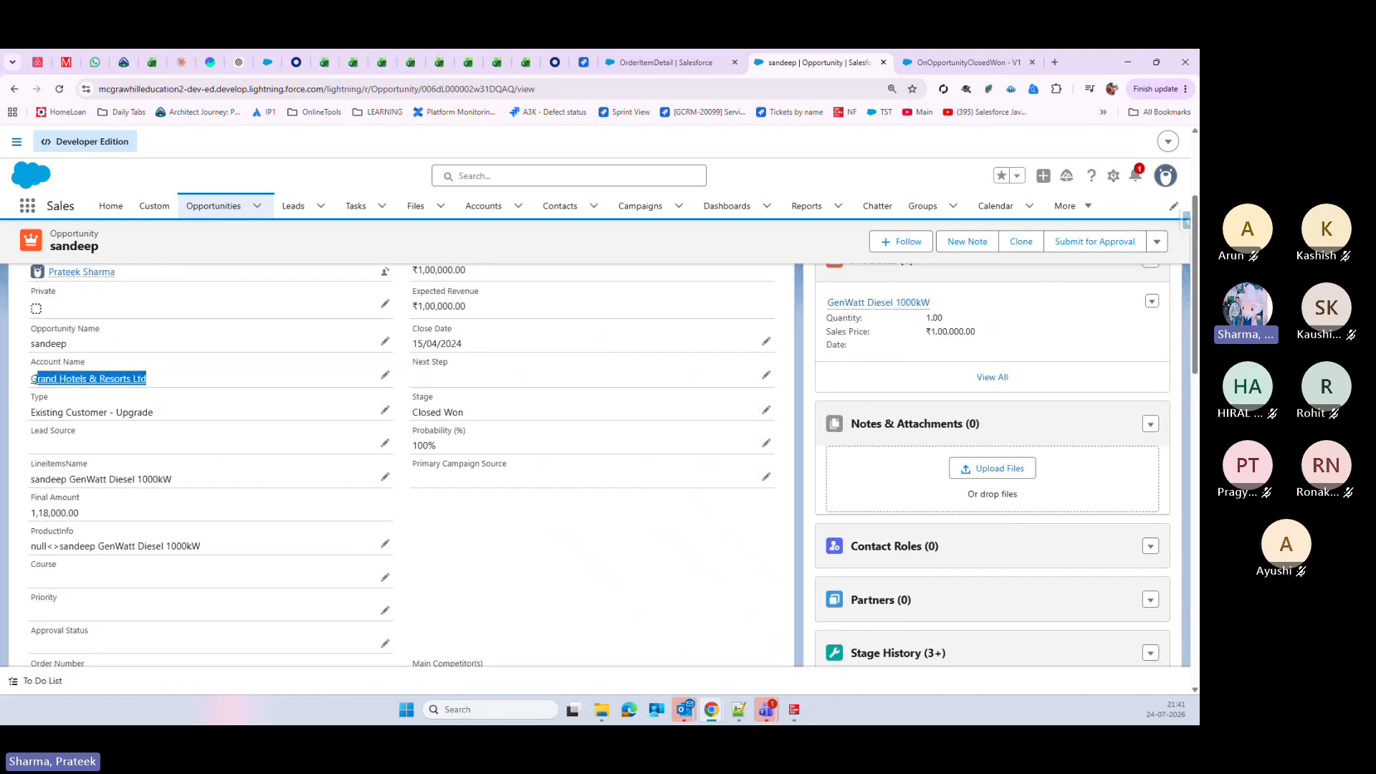
Step: Open the Grand Hotels & Resorts Ltd record from the OrderDetails related list in a new browser tab
scroll(917, 561, "down", 10)
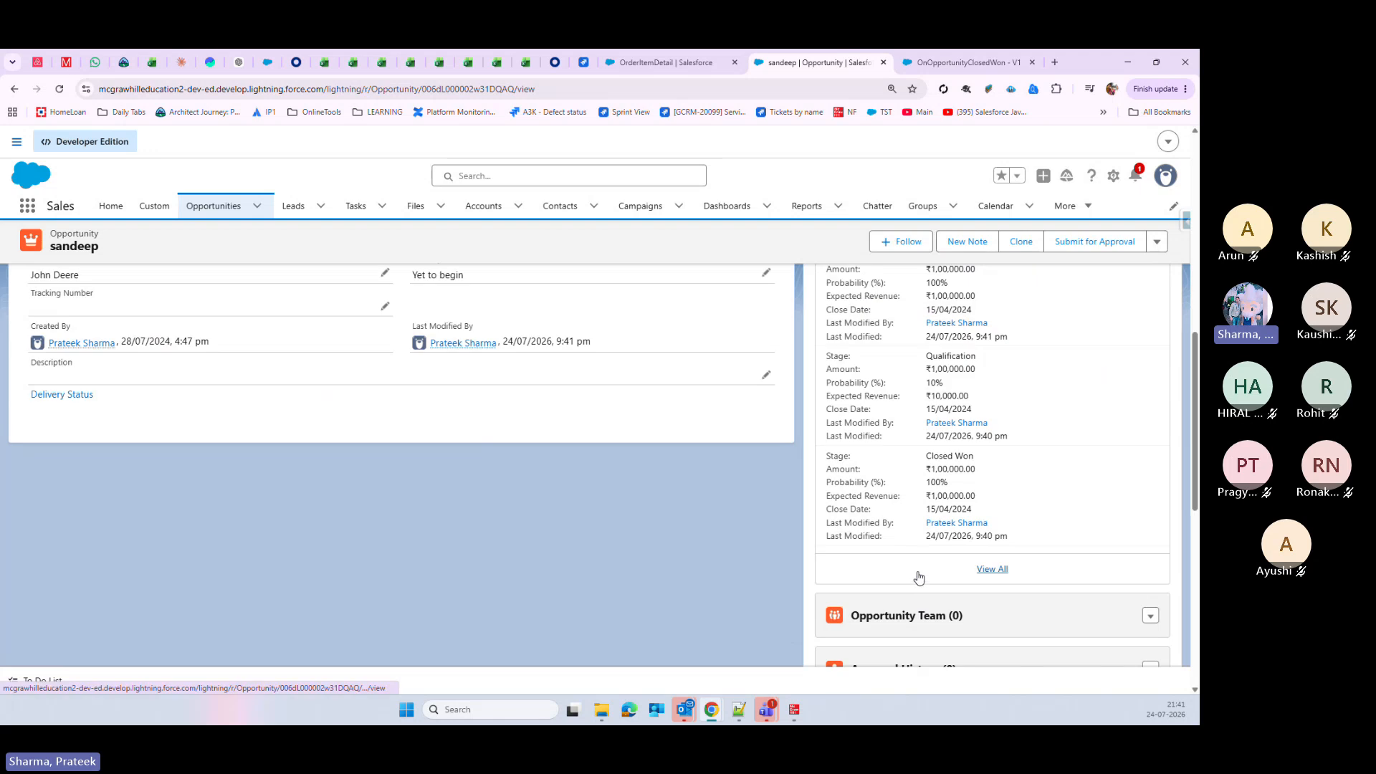
scroll(920, 566, "down", 3)
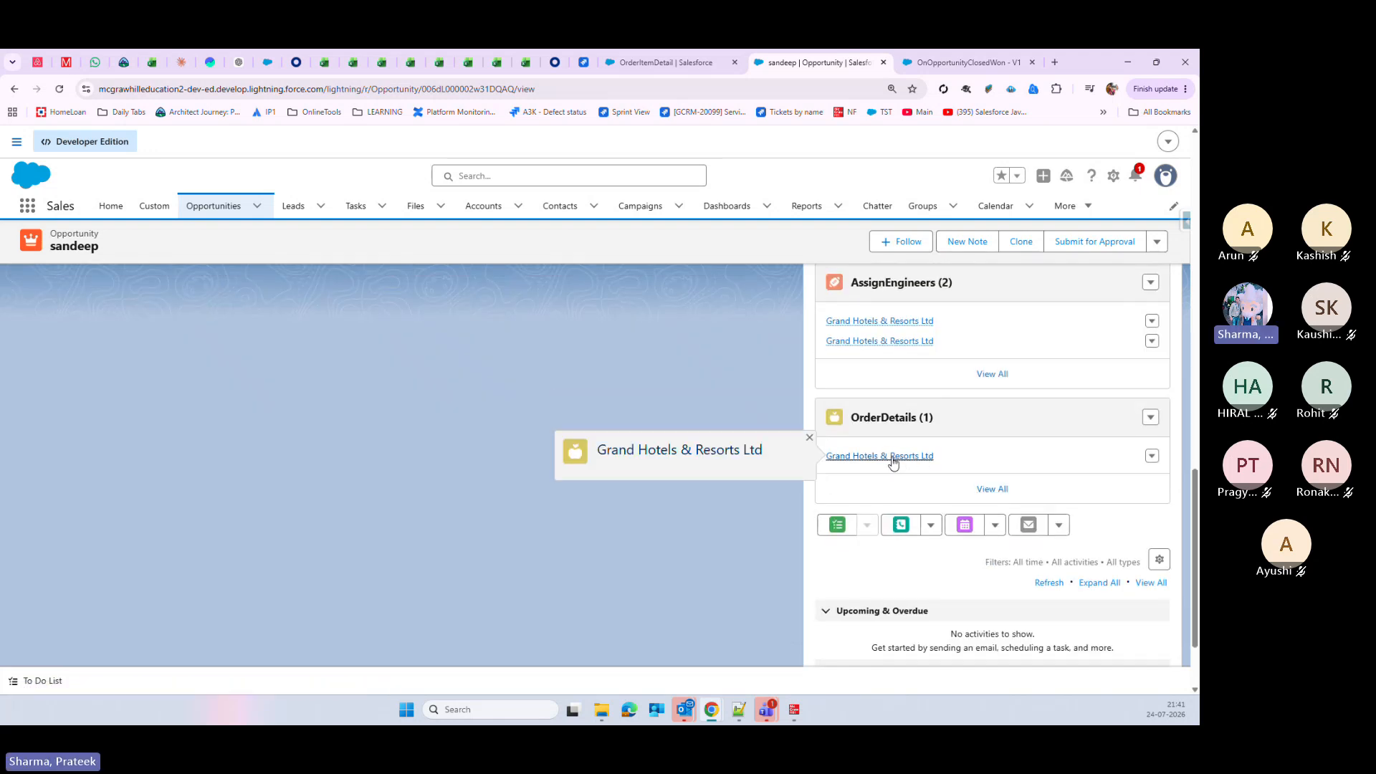
right_click(903, 459)
left_click(957, 472)
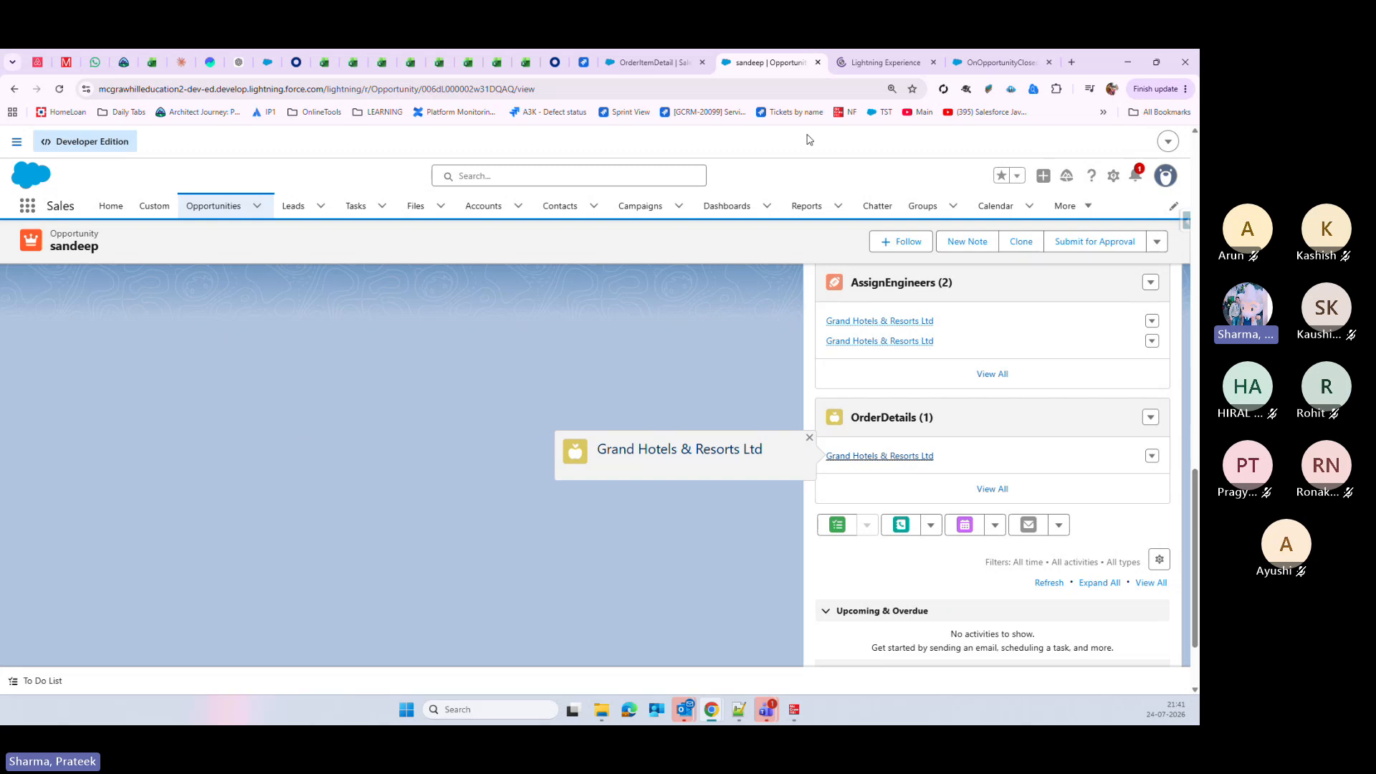
Step: Bring up the newly opened Grand Hotels & Resorts Ltd OrderDetail record to view its details
left_click(883, 63)
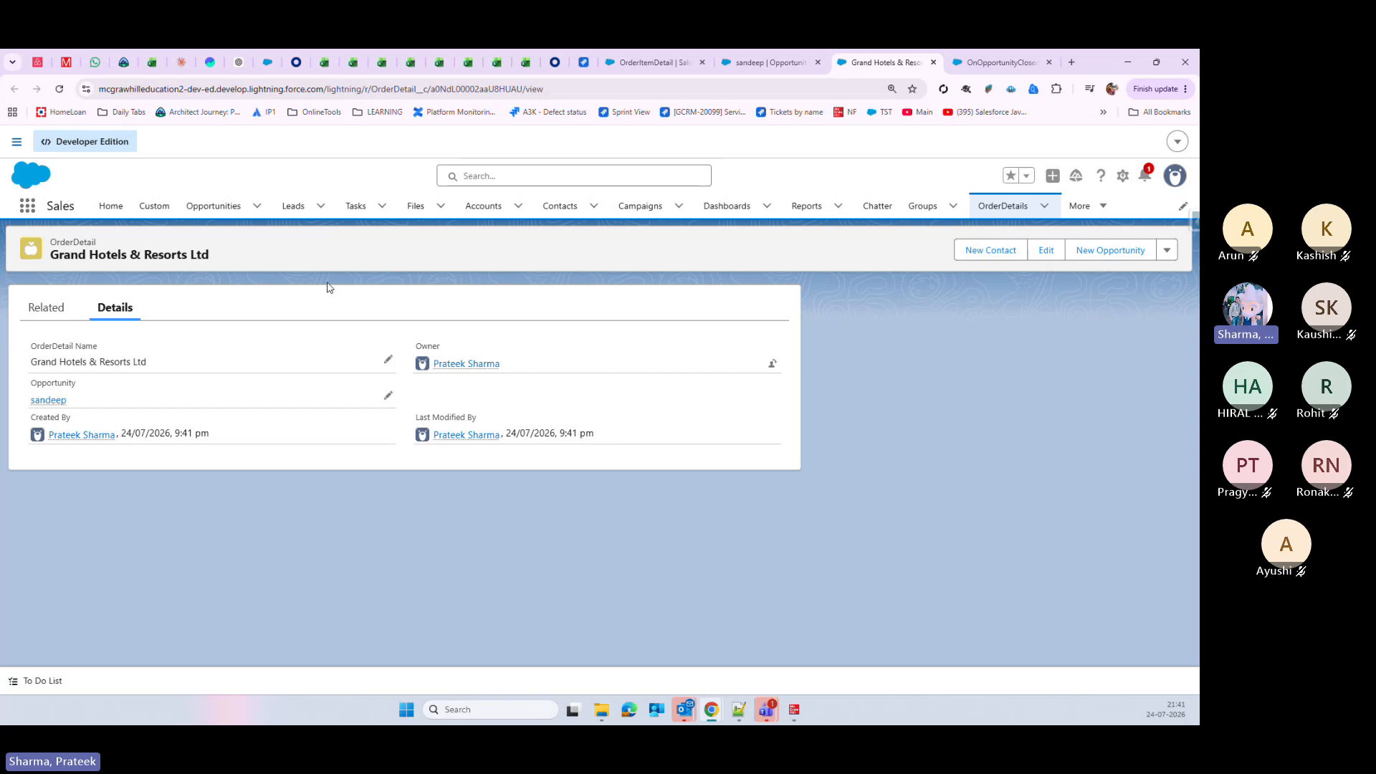
left_click(1123, 176)
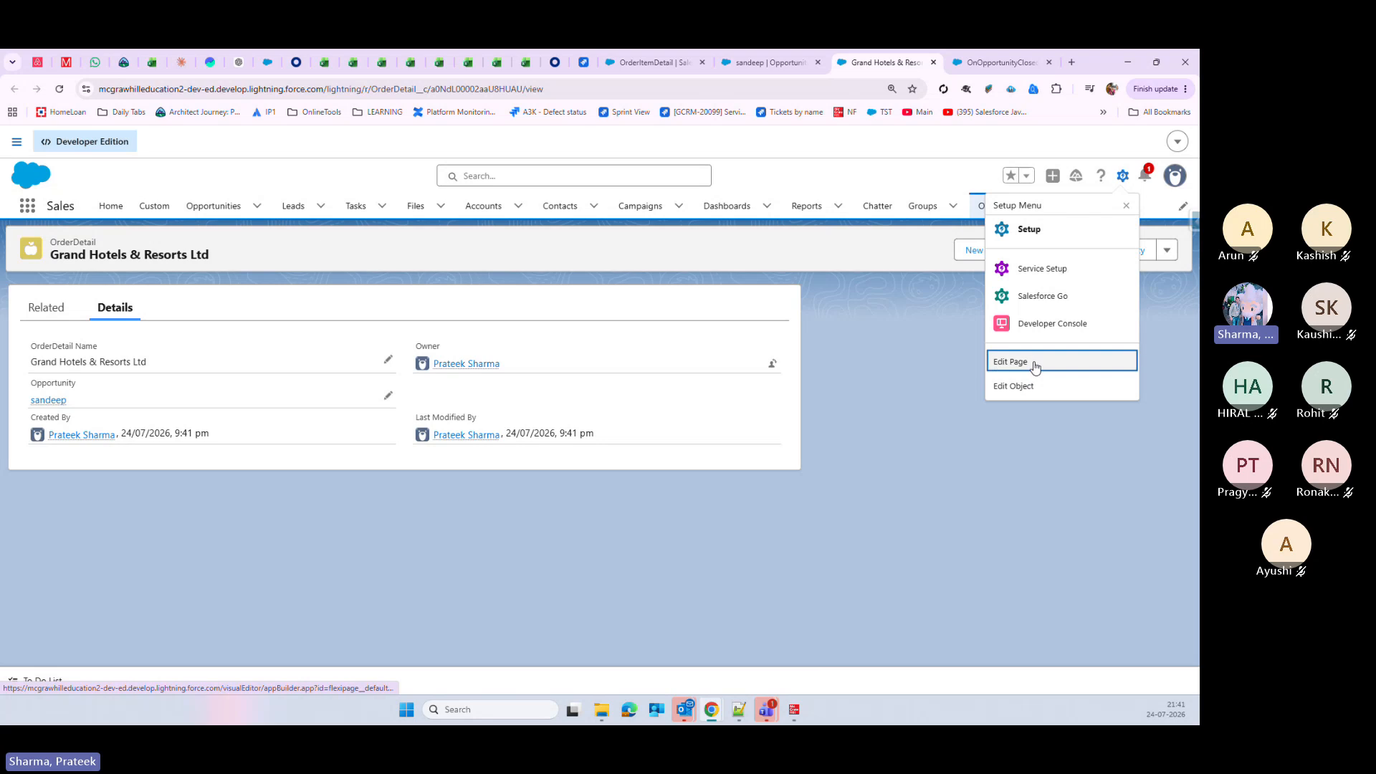
left_click(1030, 362)
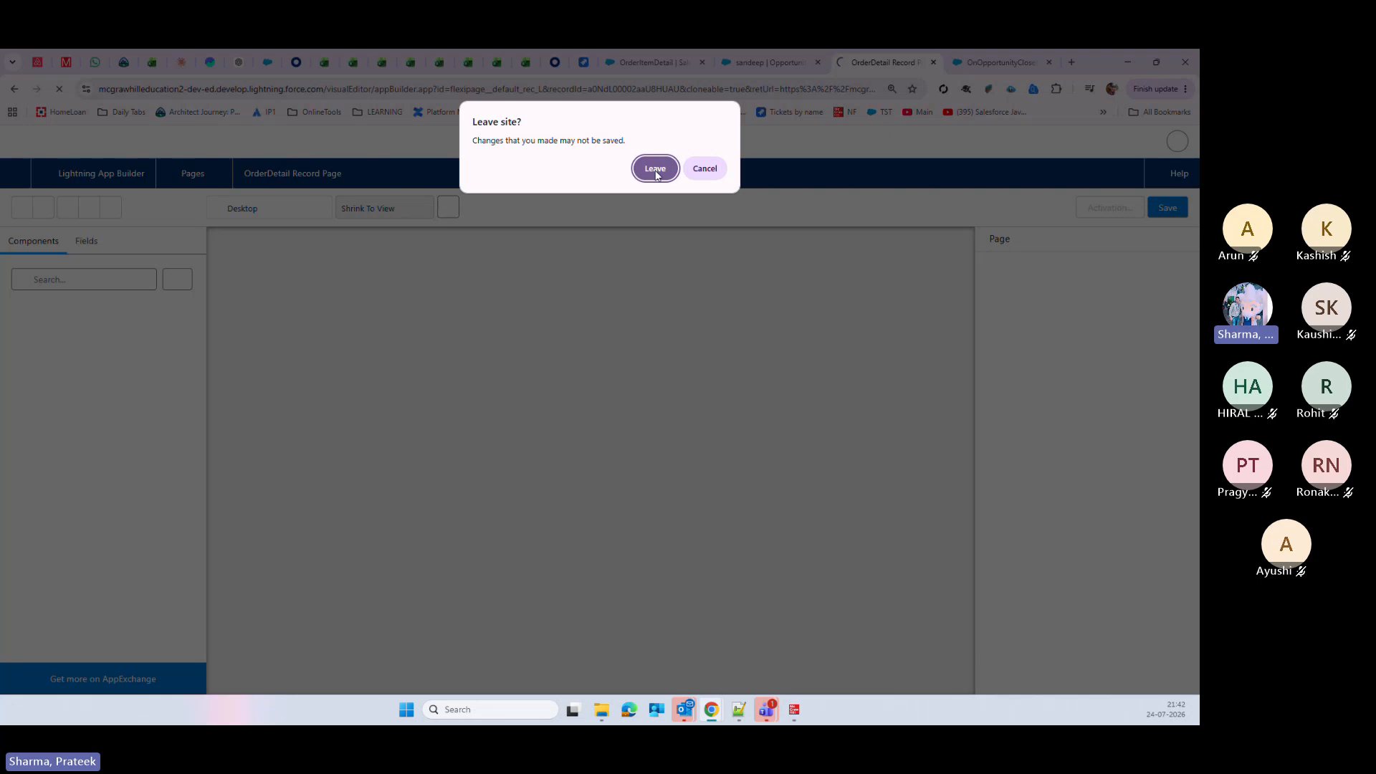
left_click(656, 171)
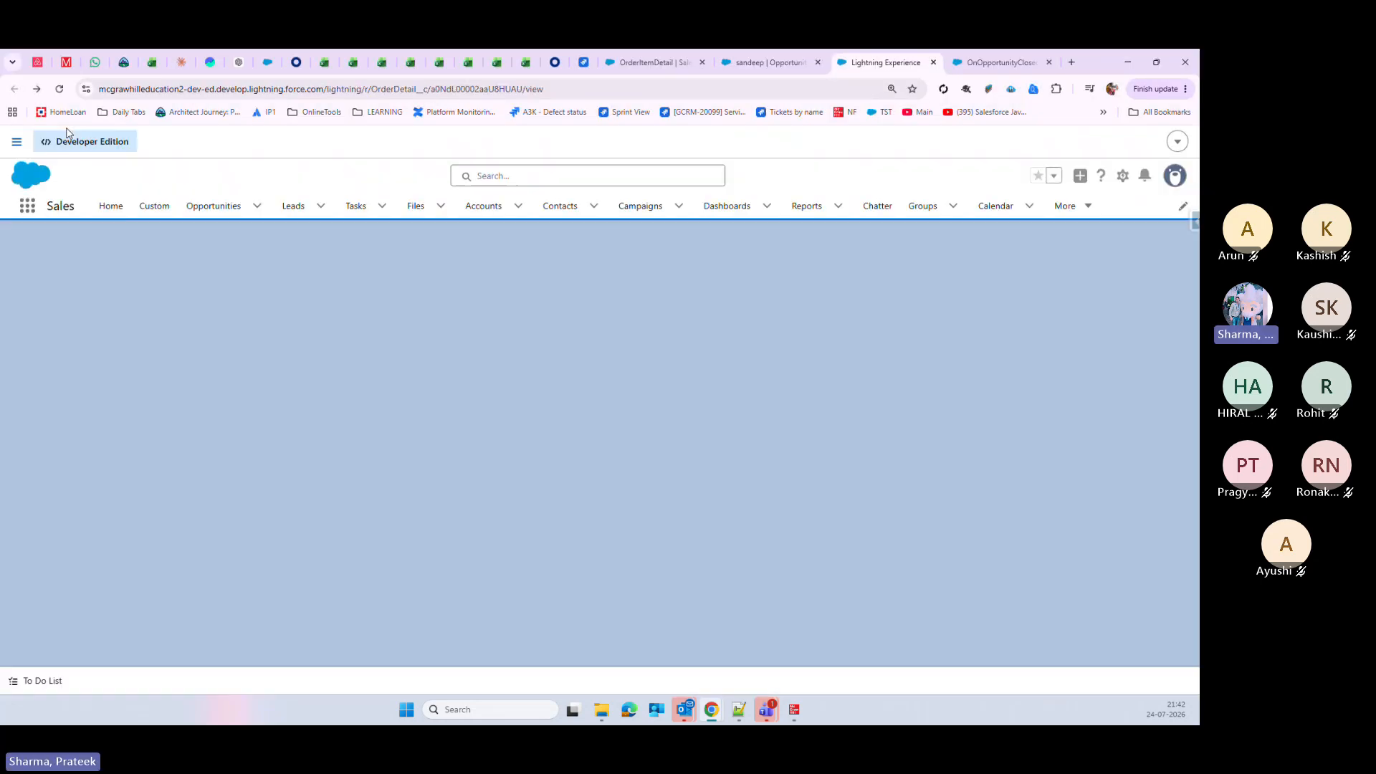
Step: Check the OrderItemDetails related list on the Grand Hotels & Resorts Ltd OrderDetail record
left_click(48, 314)
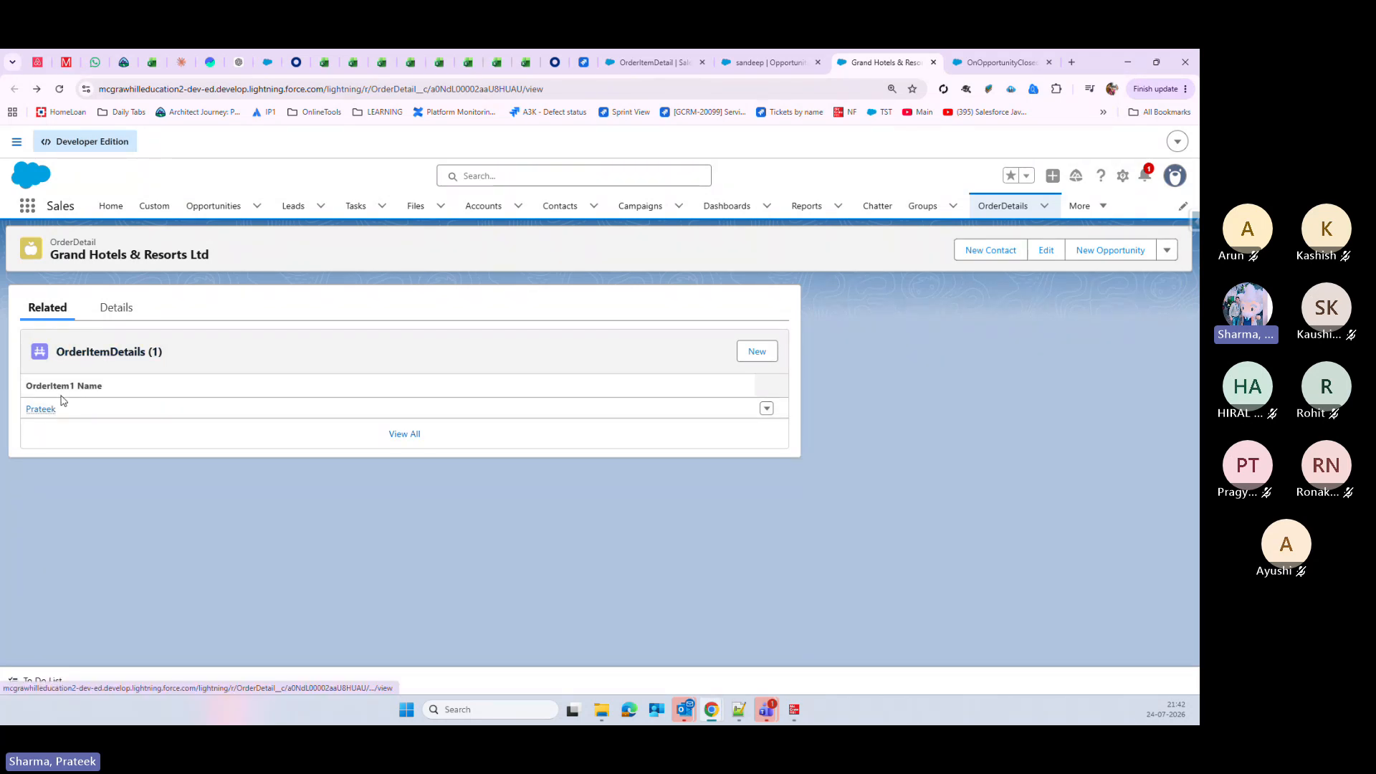
mouse_move(41, 410)
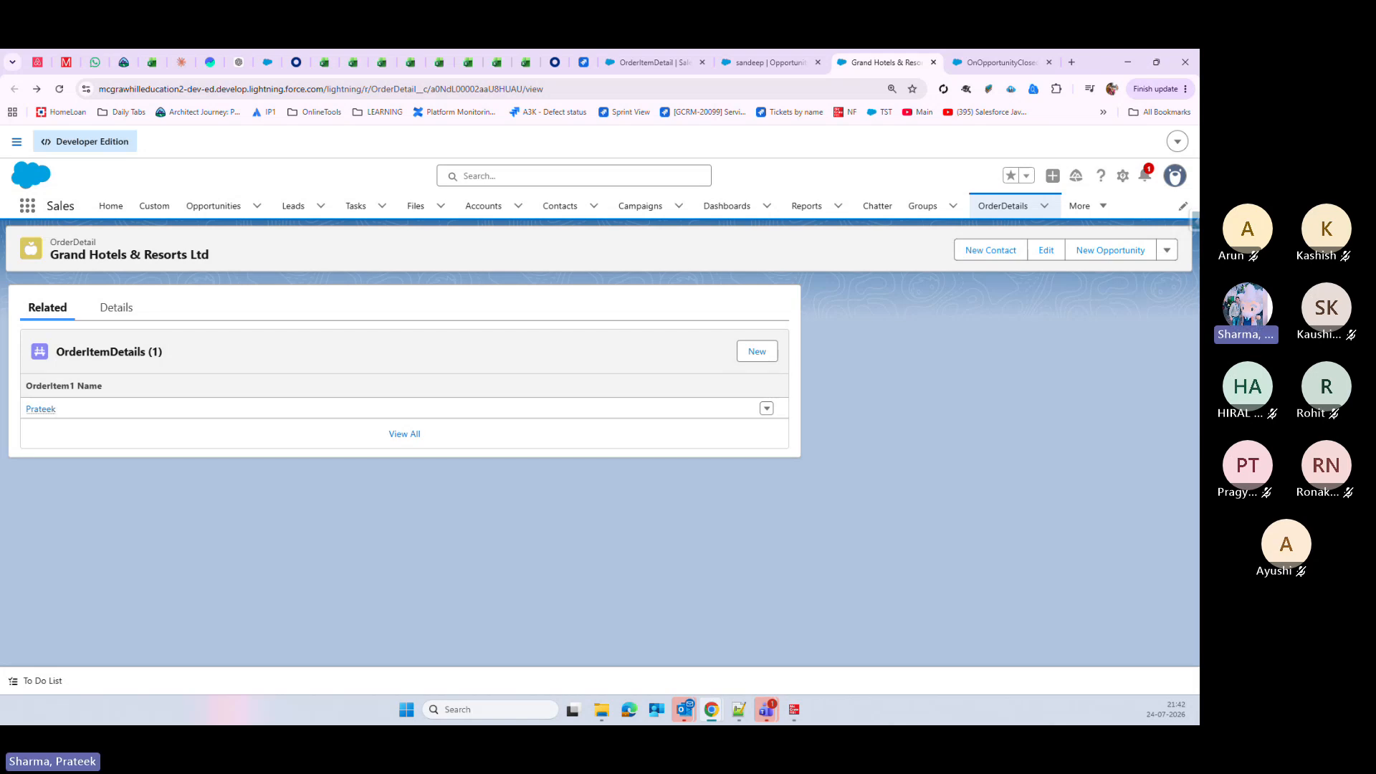
key("super+d")
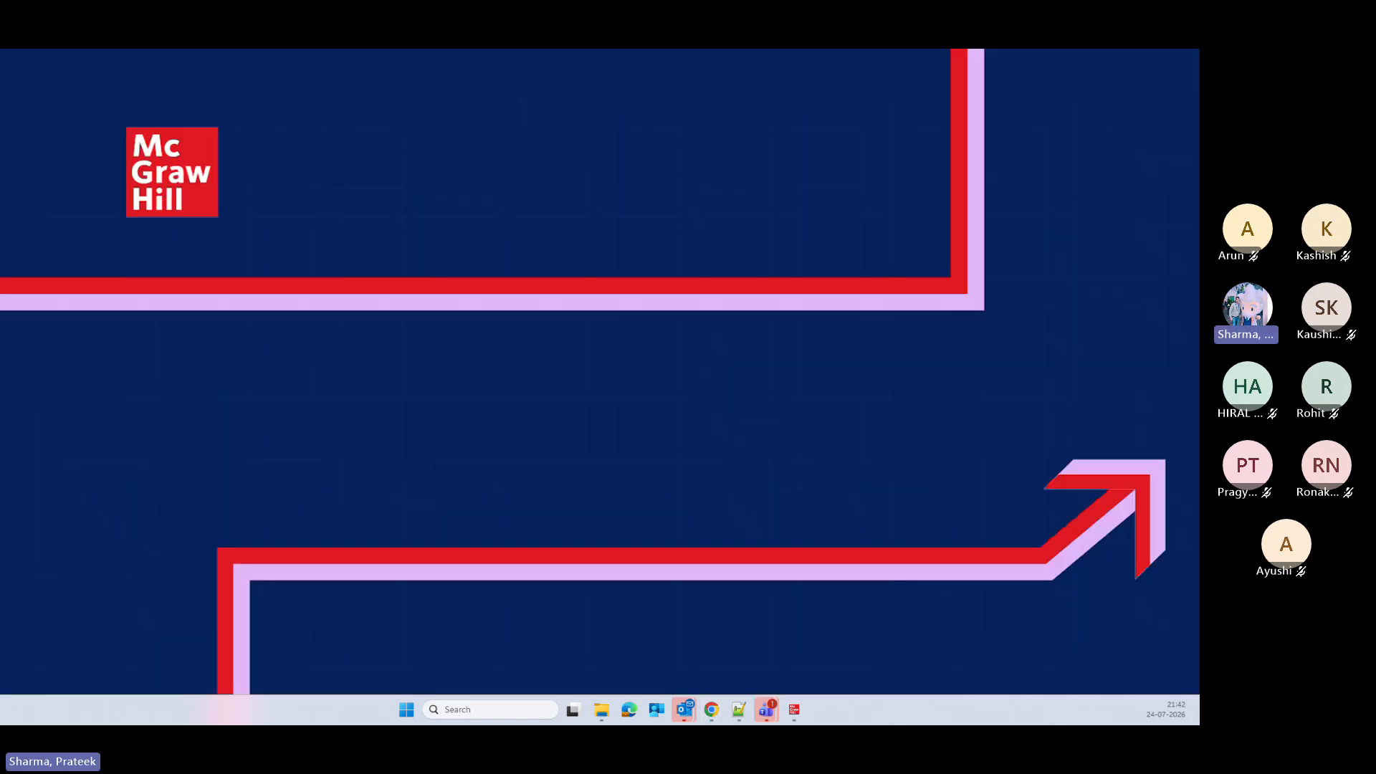
key("super+d")
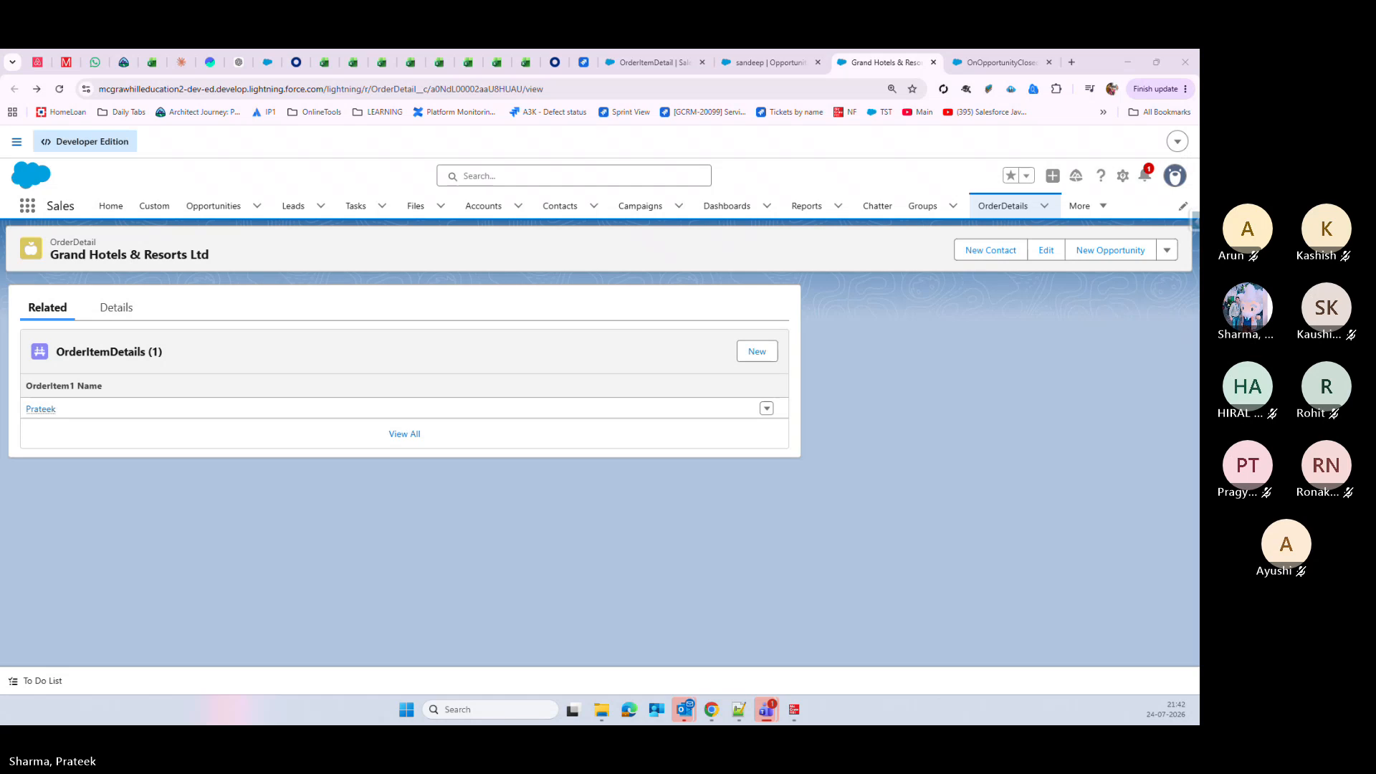